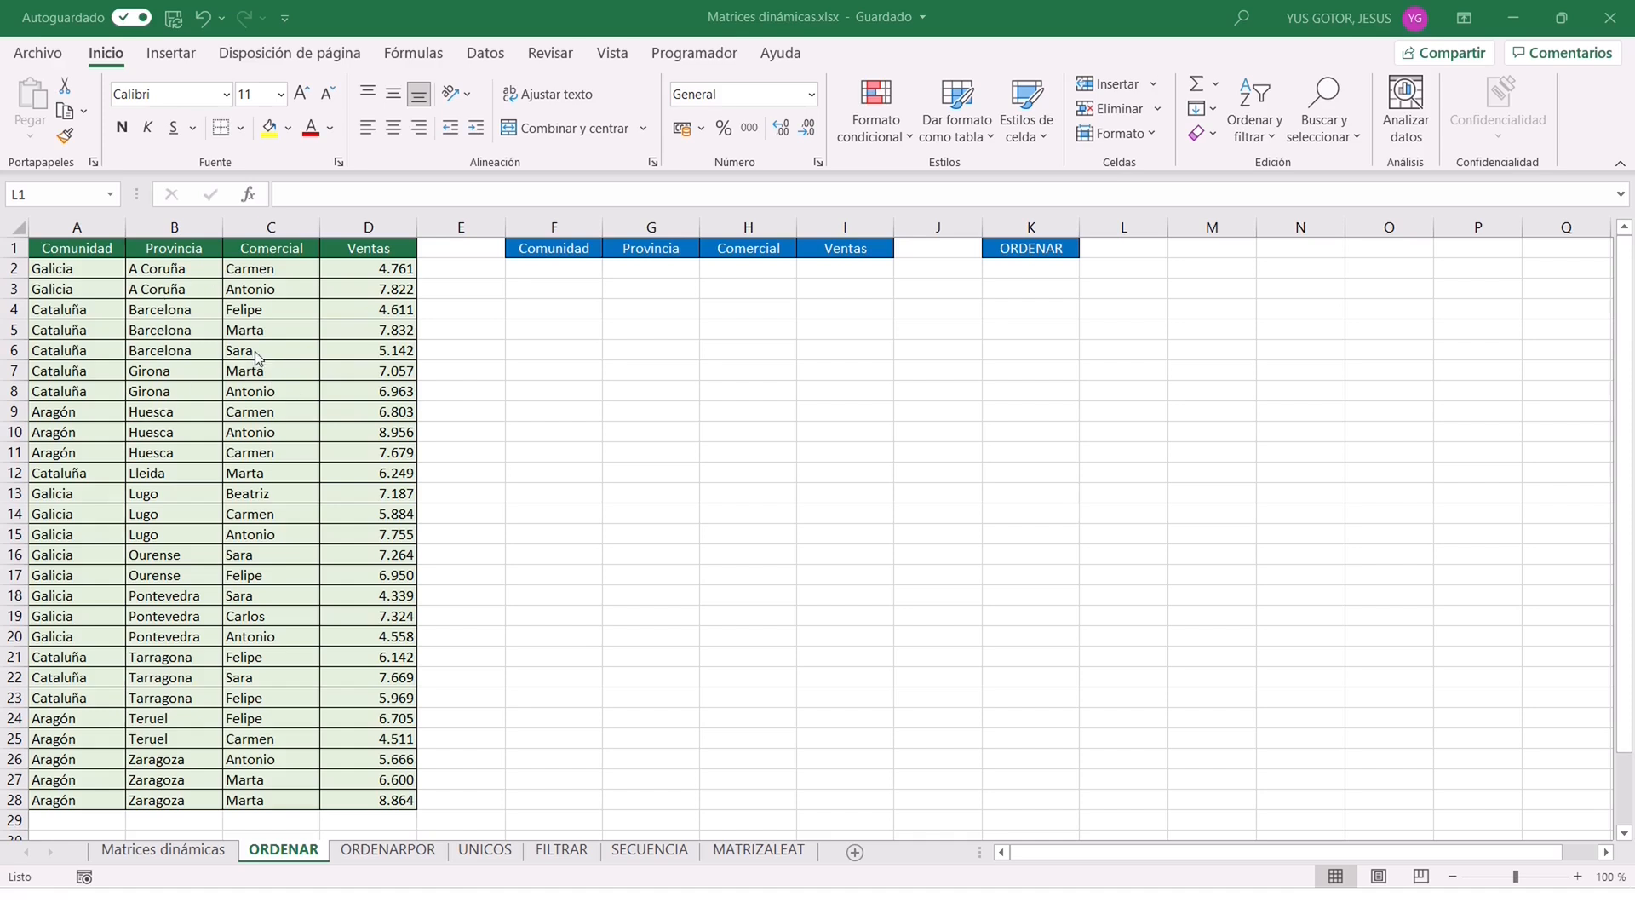
Sort the source sales table by the Comercial column from A to Z.
click(269, 309)
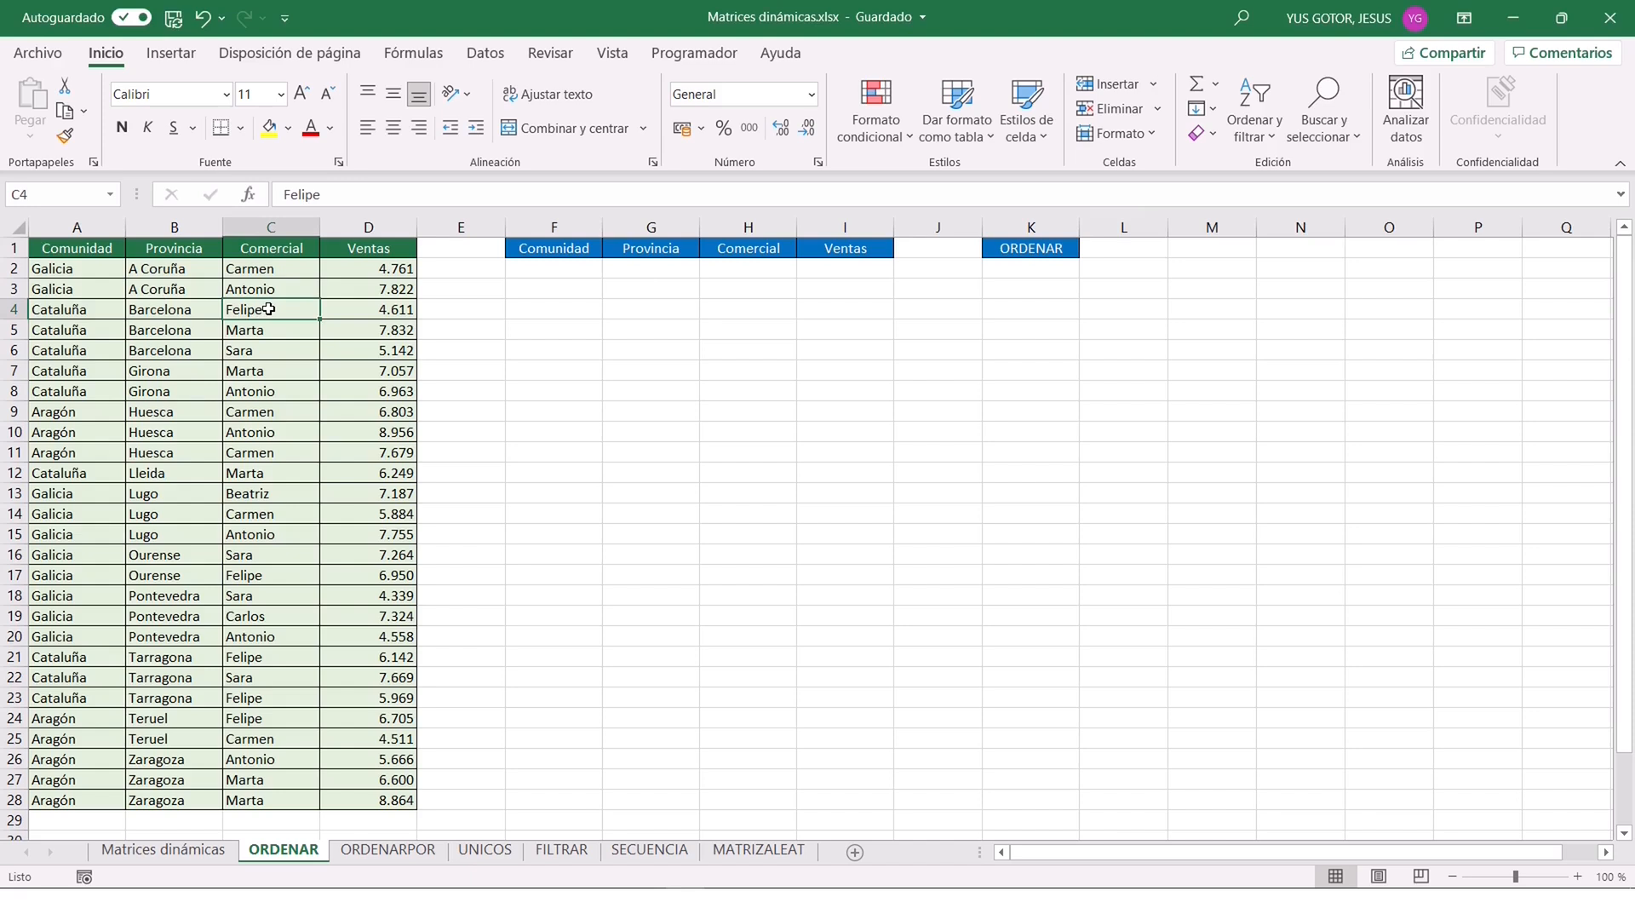
click(1265, 137)
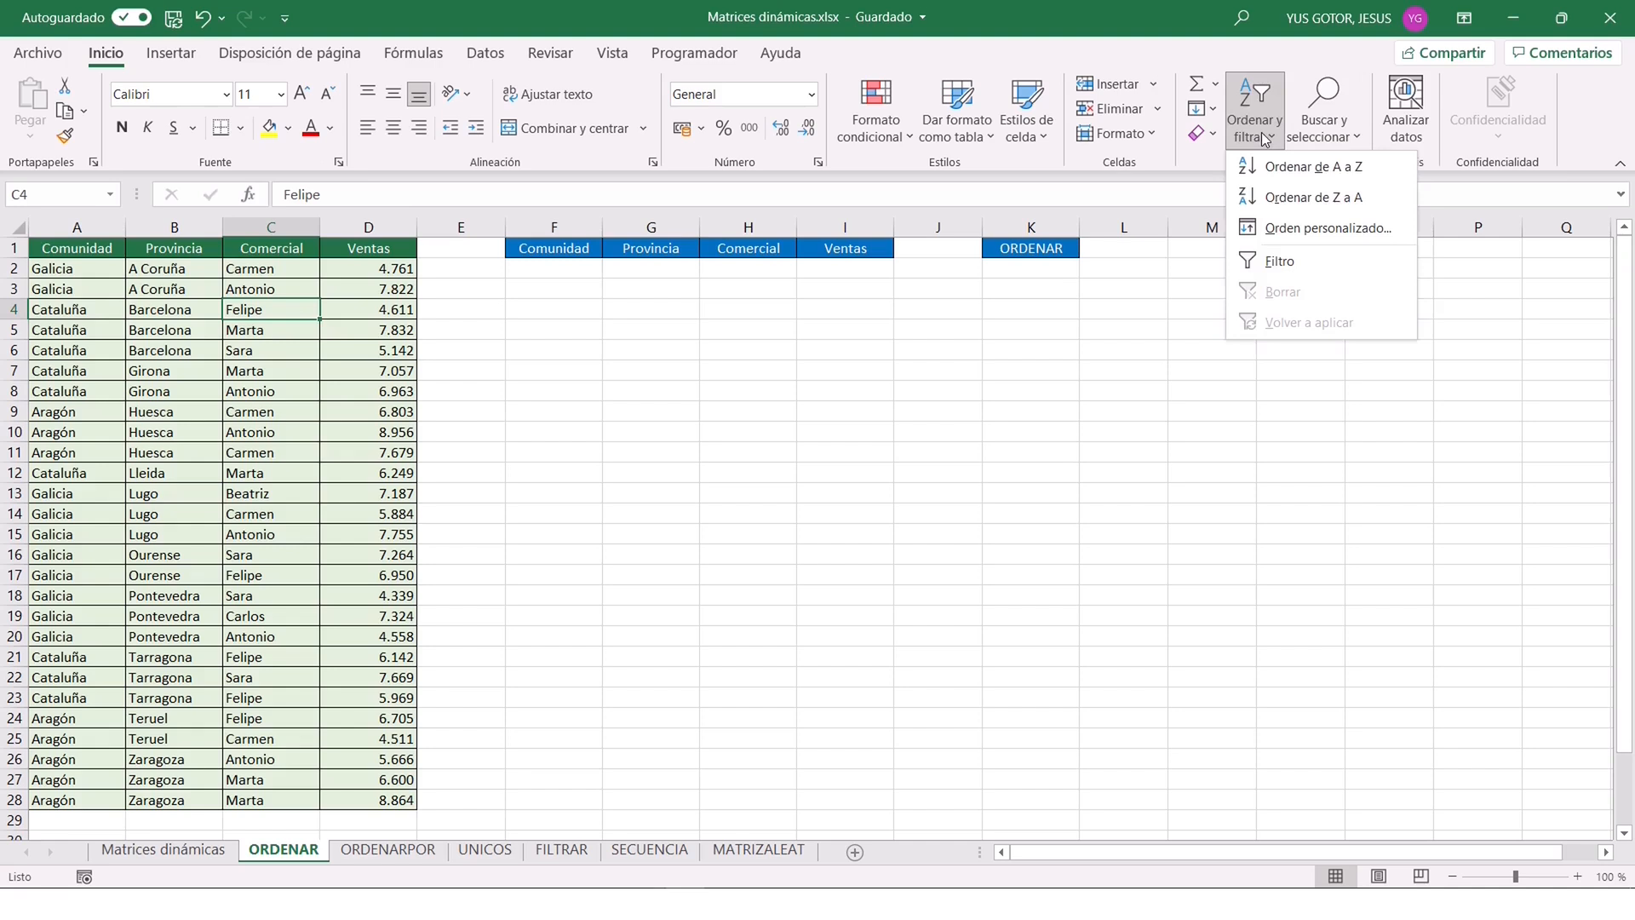
click(1285, 171)
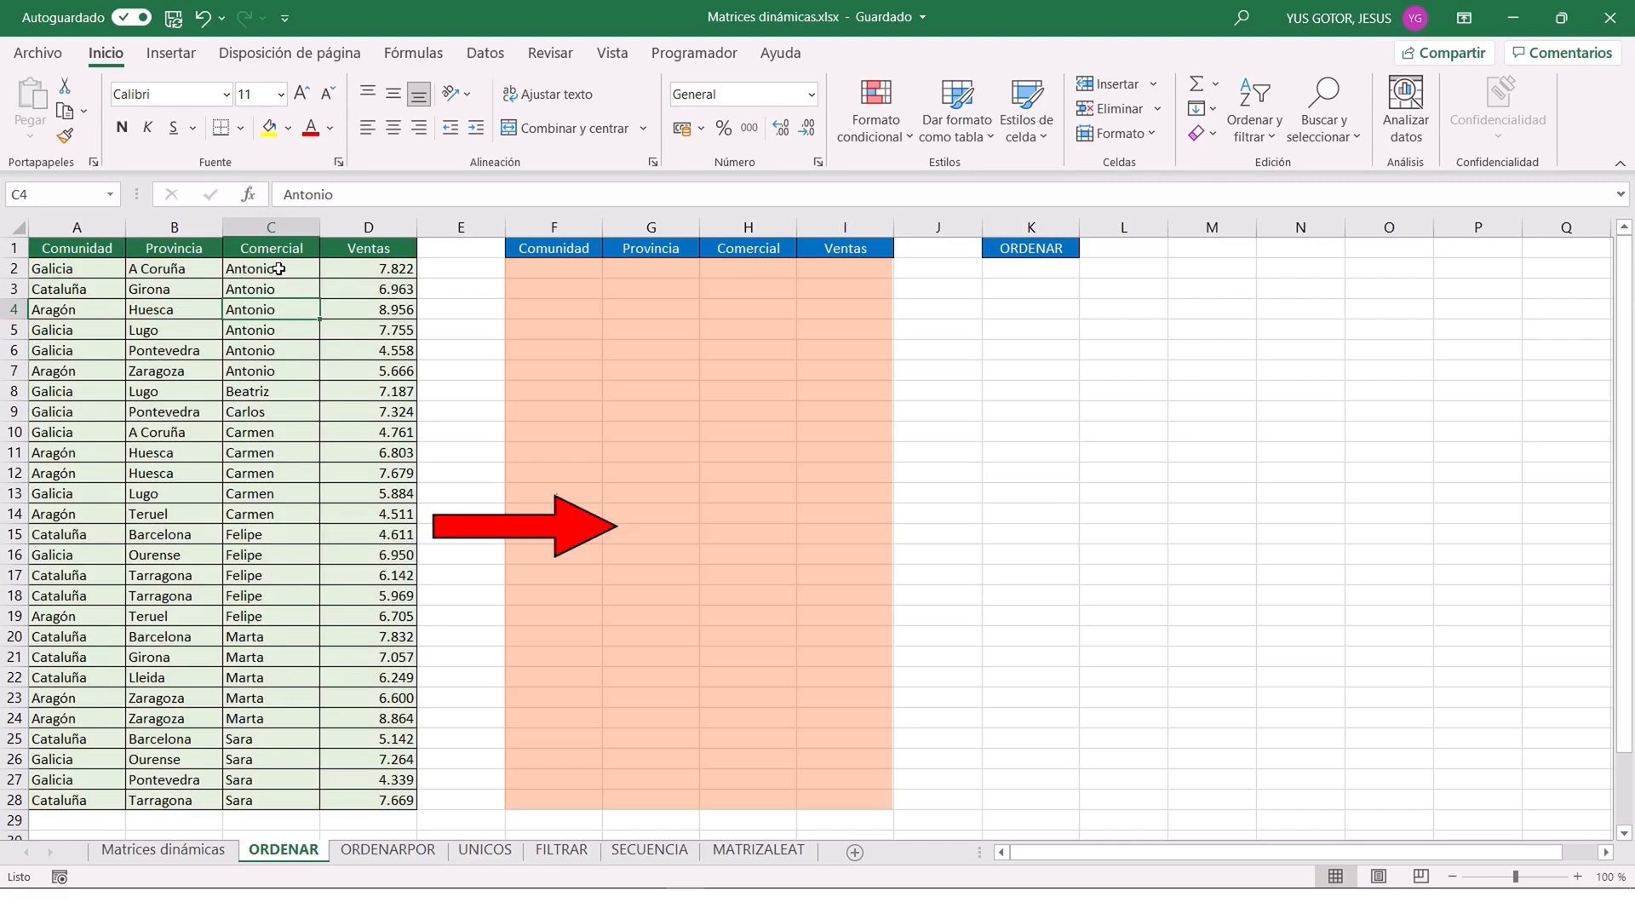
Begin an ORDENAR function in cell F2 with its arguments dialog, using A2:D28 as the Matriz argument.
click(548, 267)
text(=ordenar()
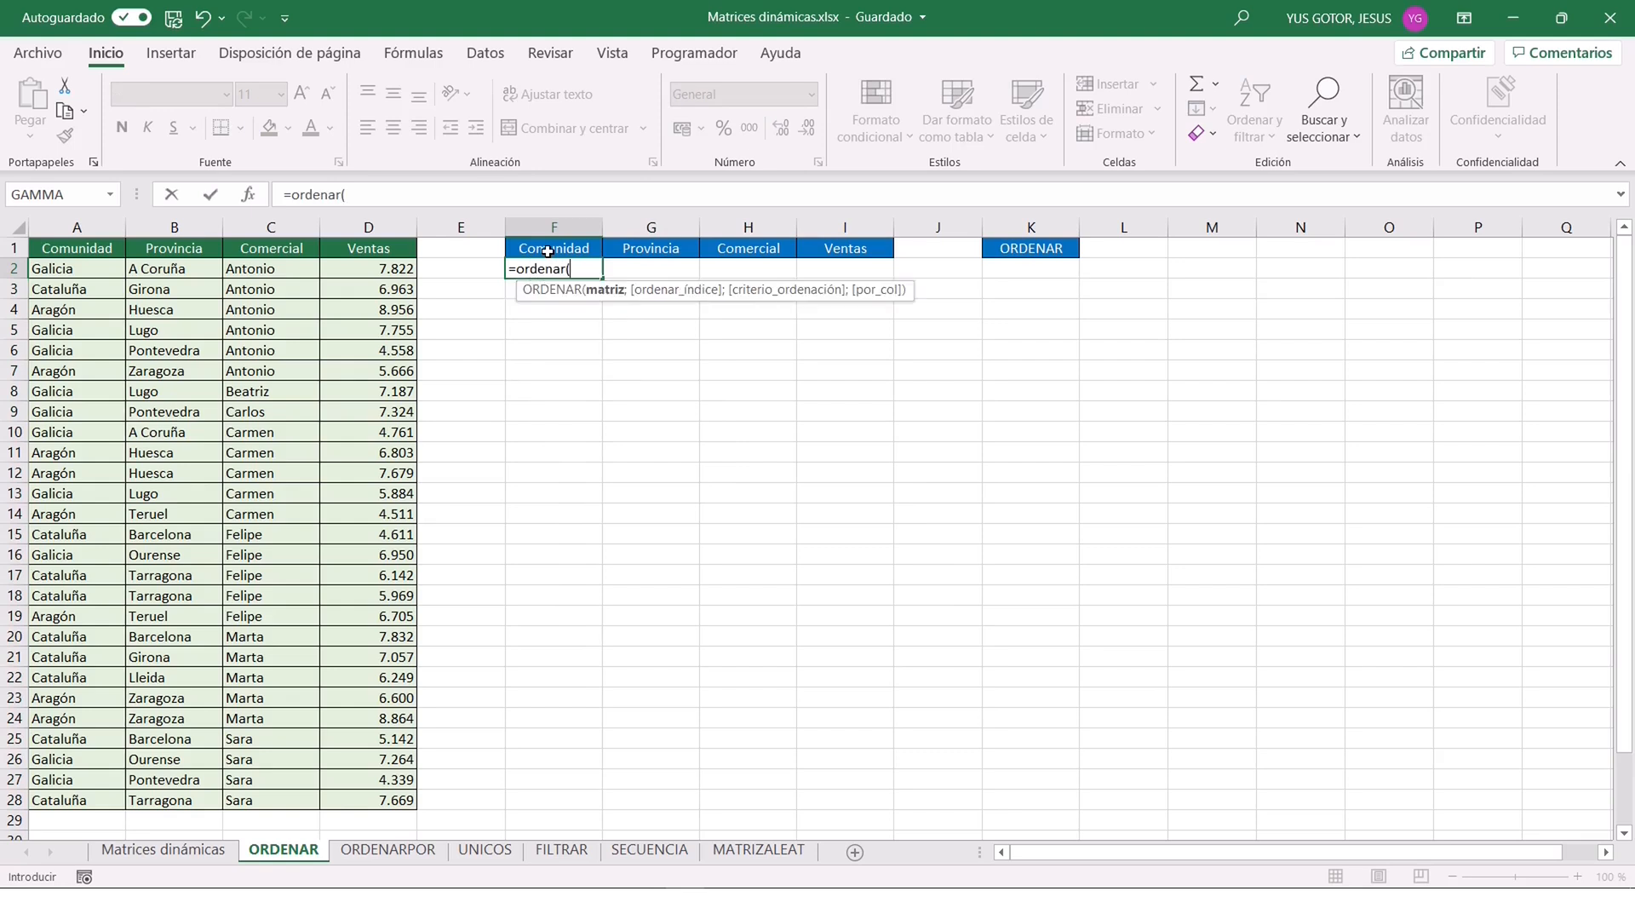
click(249, 195)
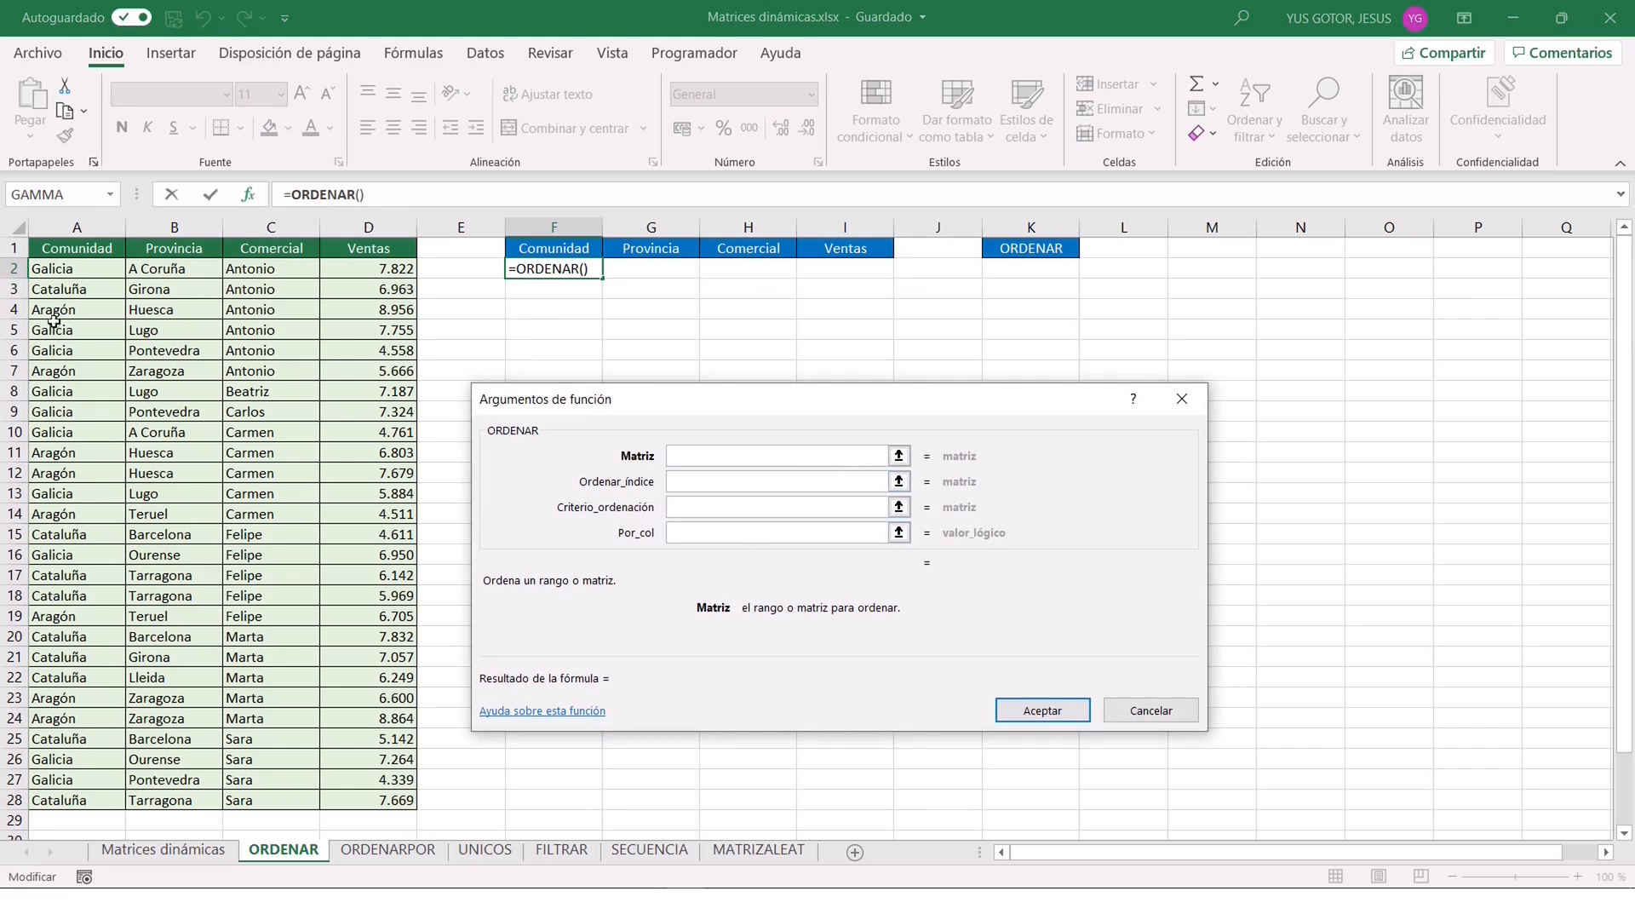
drag(53, 269, 375, 799)
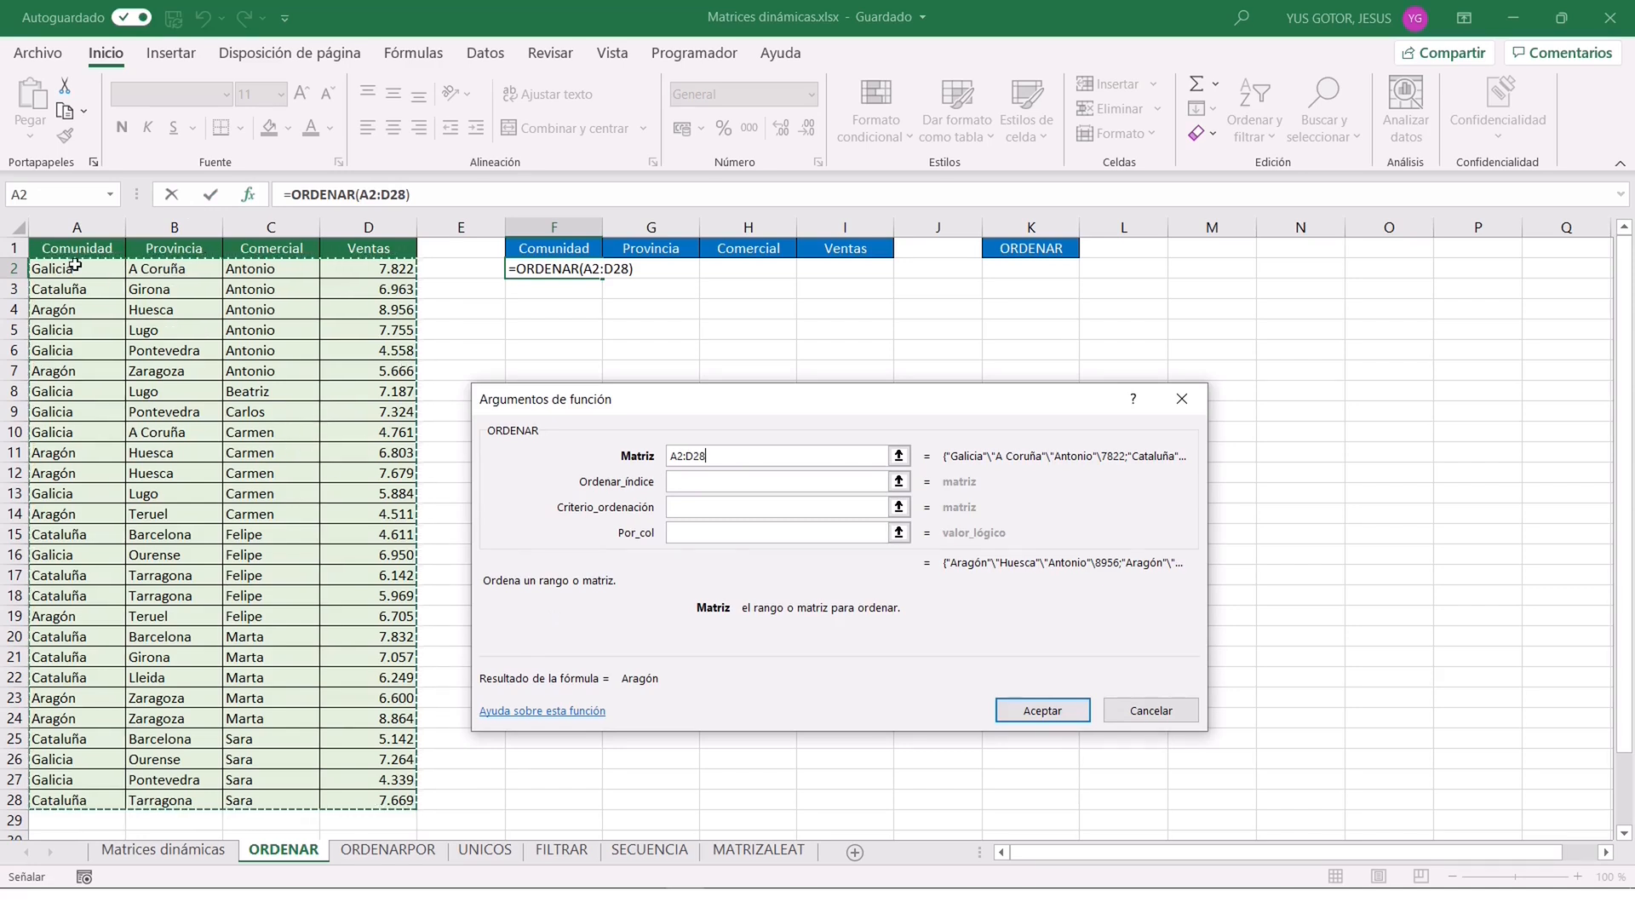
Set Ordenar_índice to 1, Criterio_ordenación to 1 and Por_col to FALSO, and enter the ORDENAR formula.
click(714, 489)
text(1)
click(730, 508)
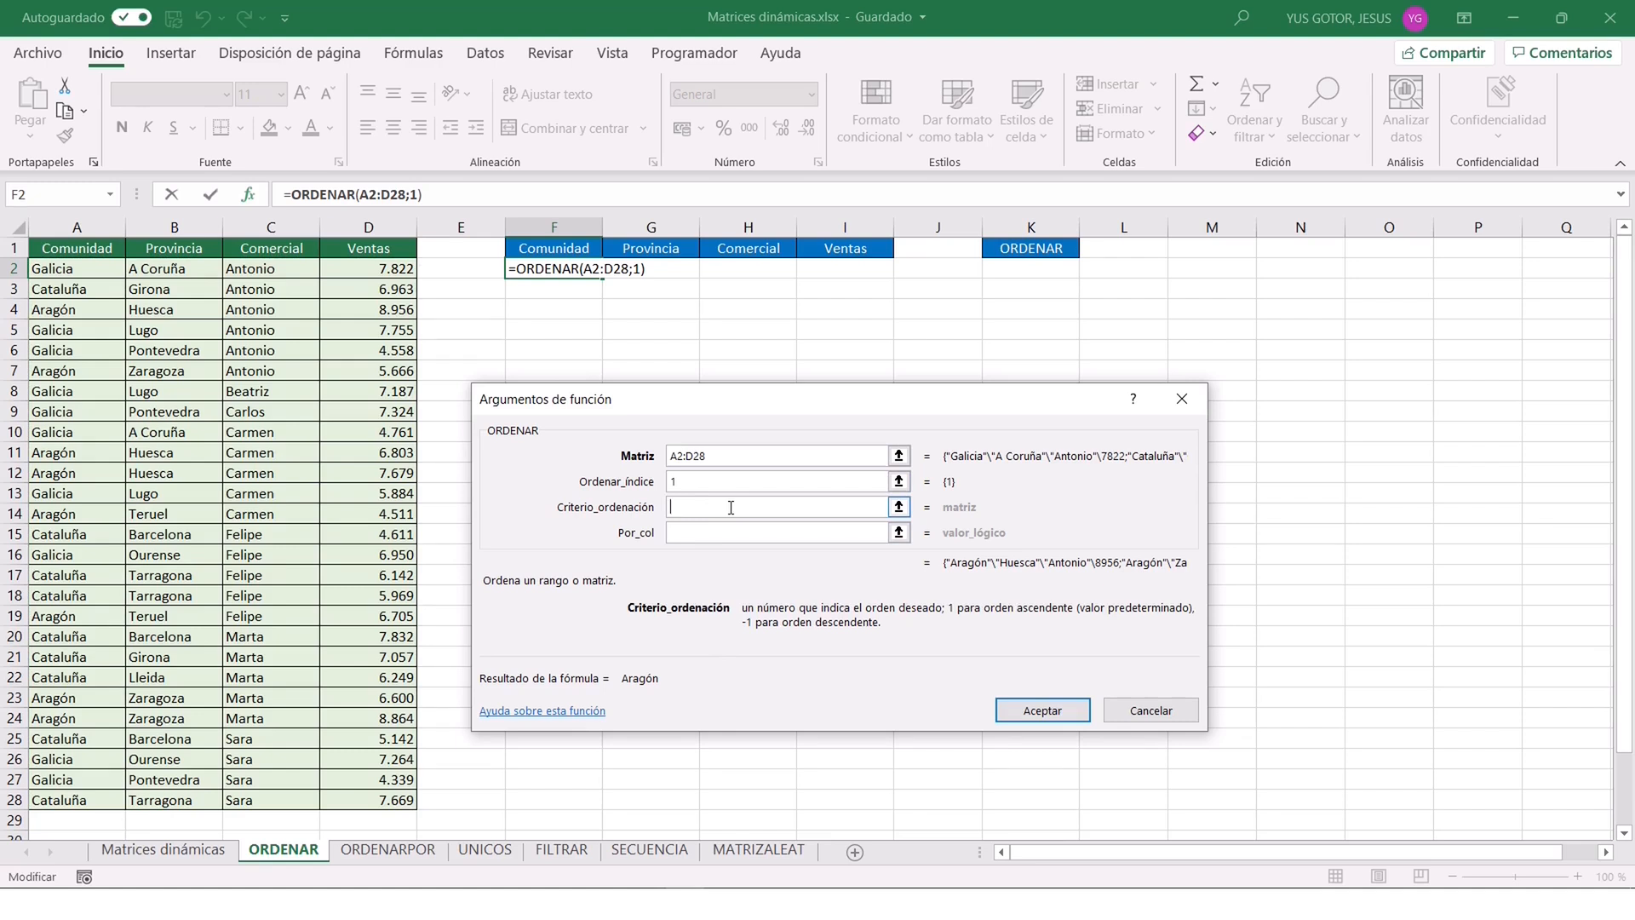
text(1)
click(735, 533)
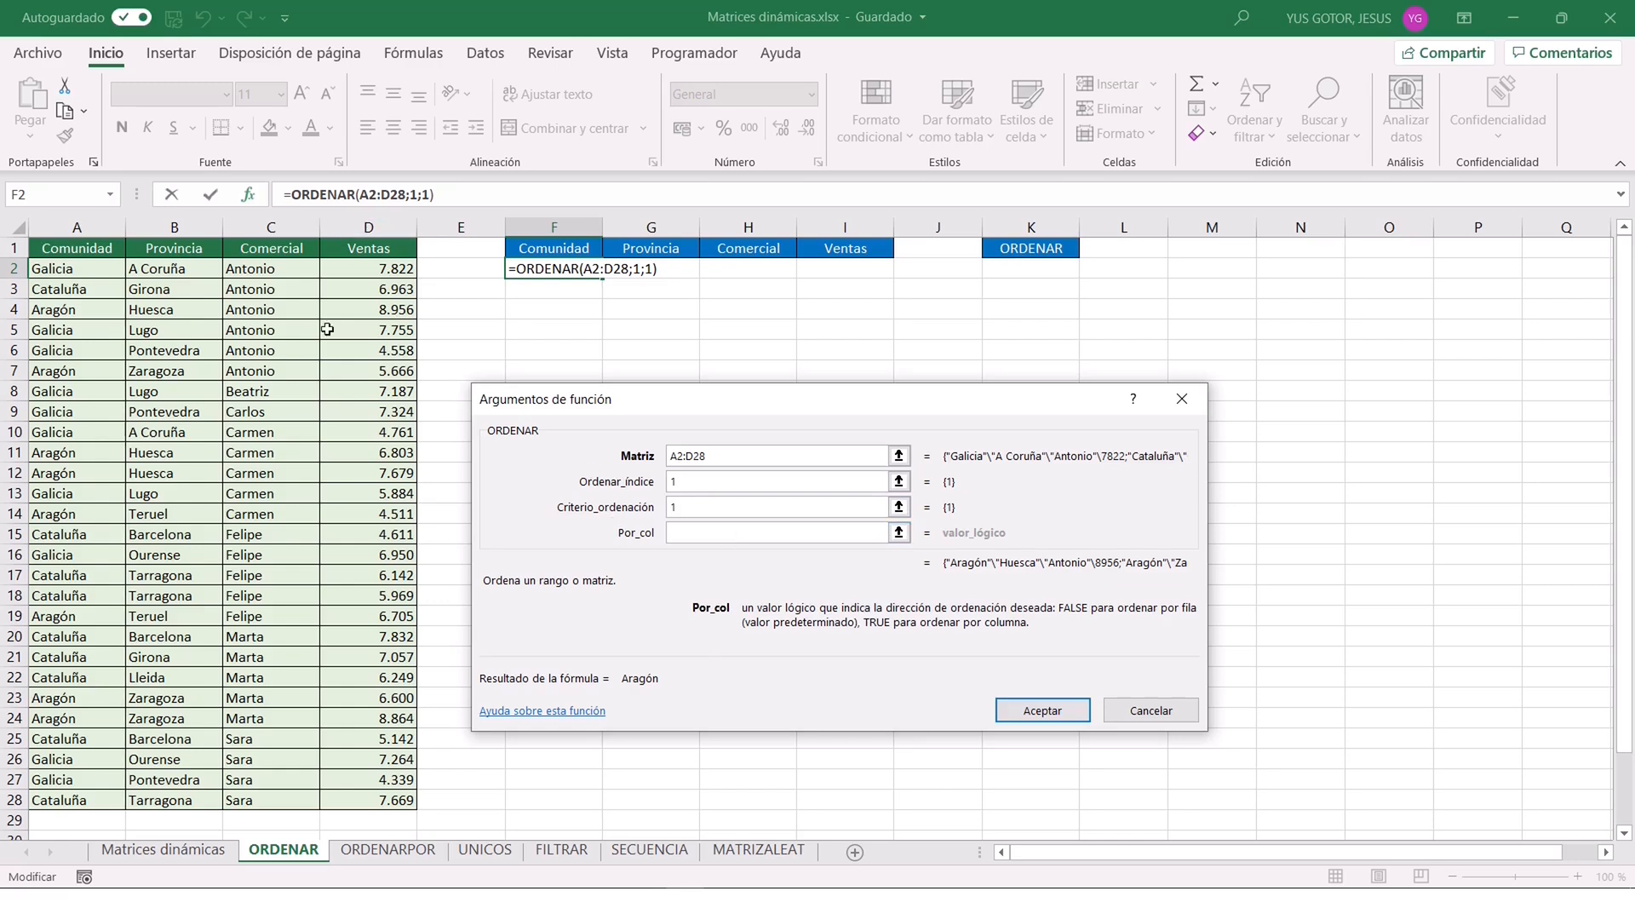
text(falso)
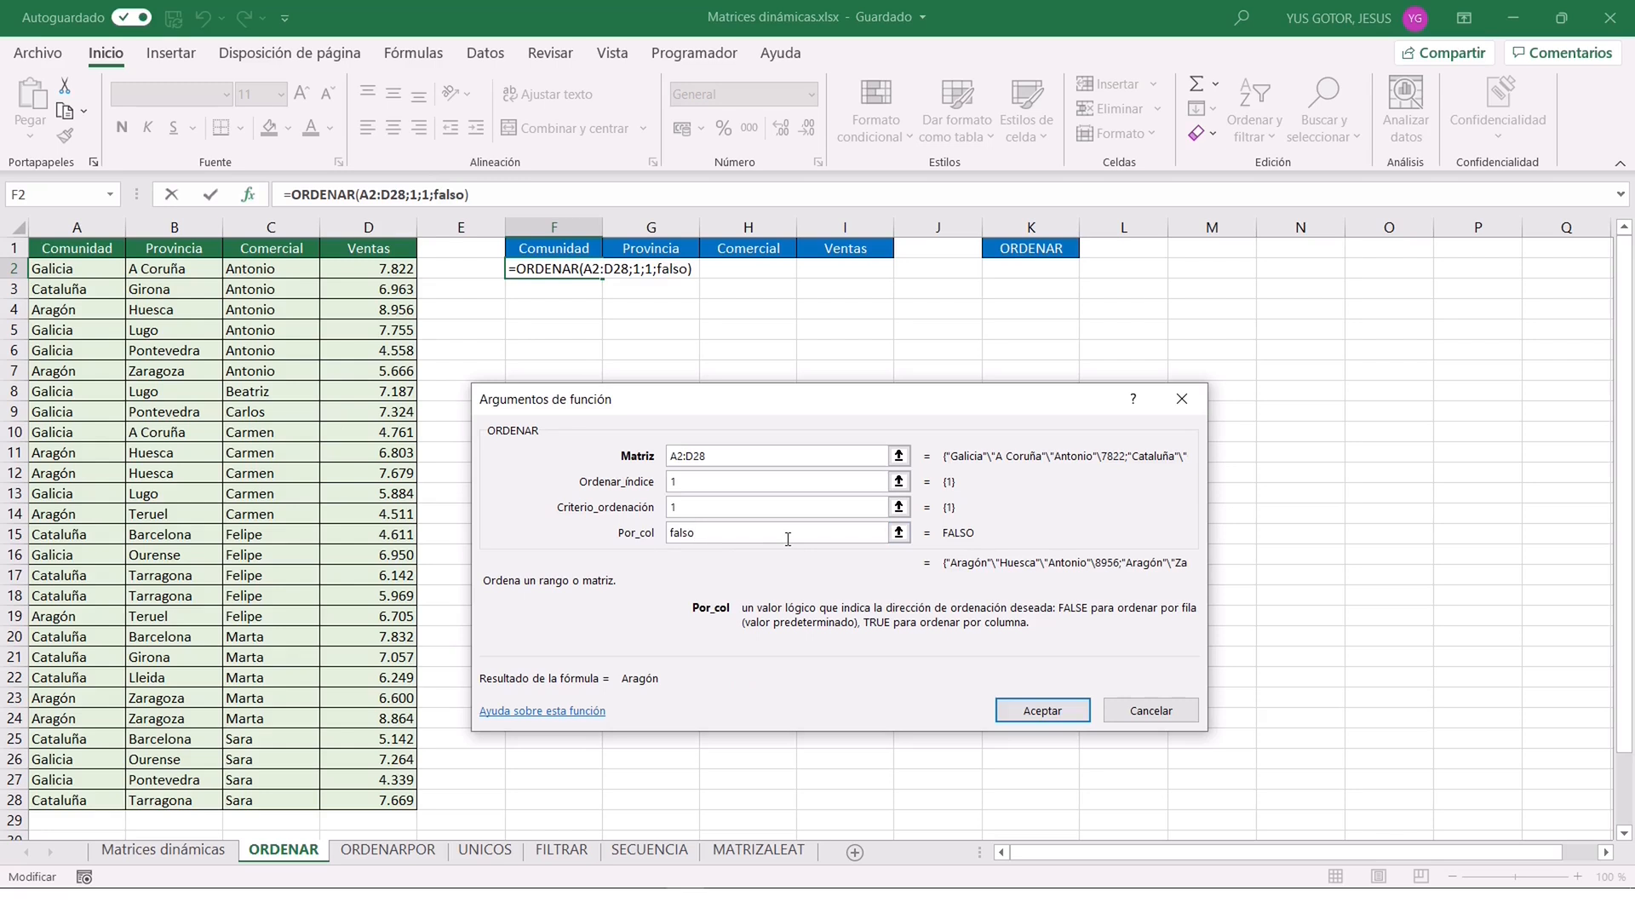
key(Return)
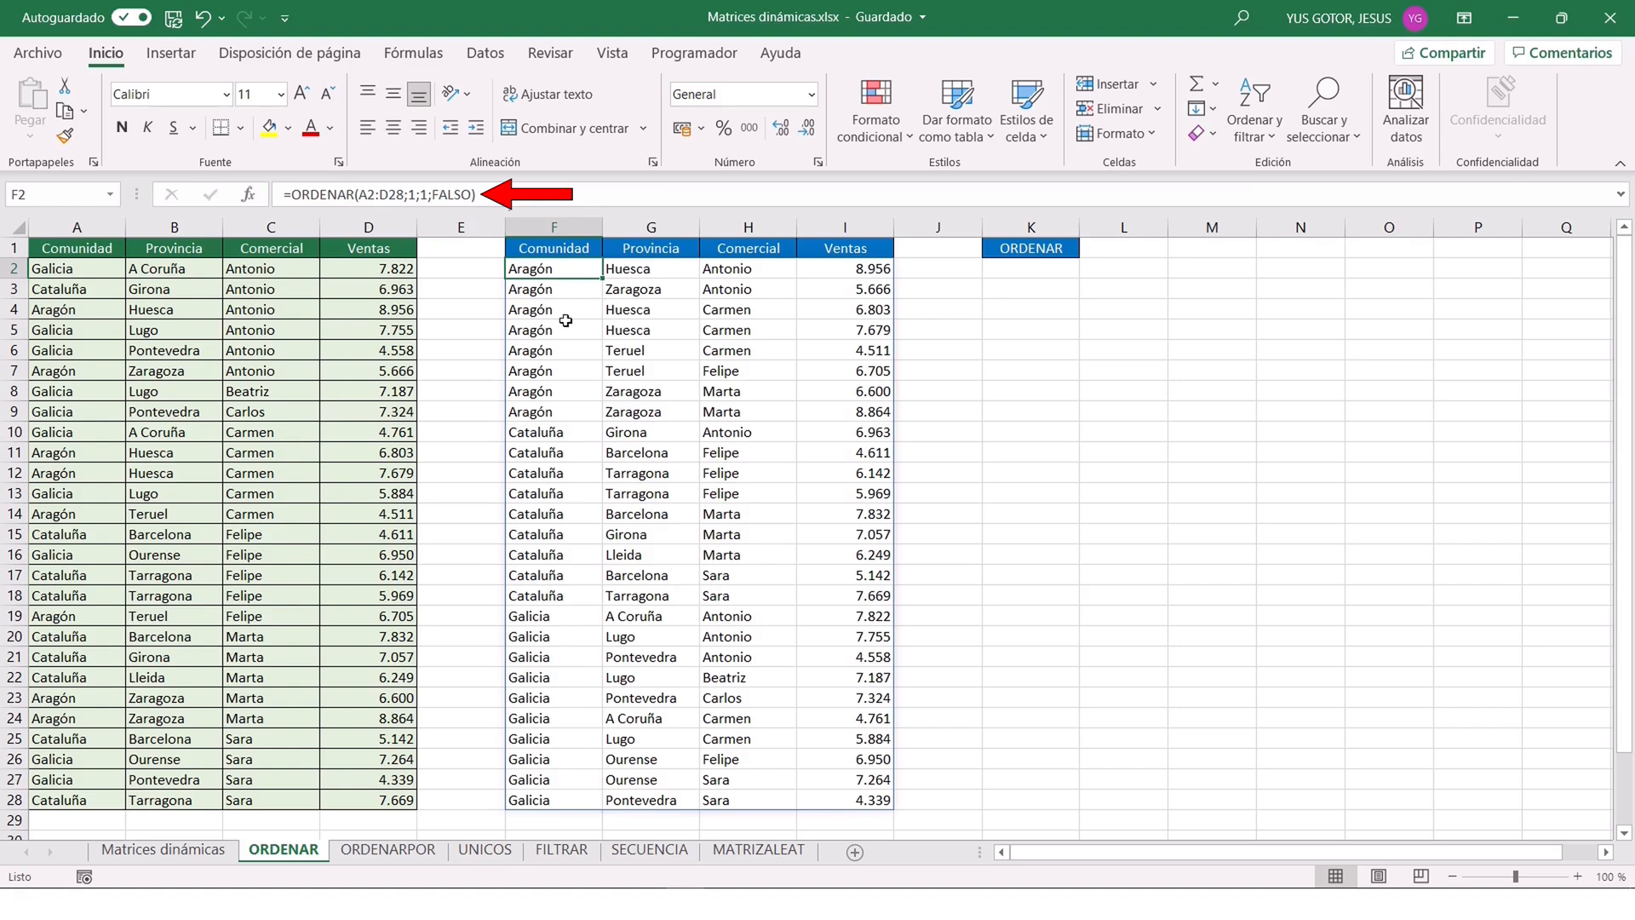
Inspect the formula shown for cells F3 to F5 of the spilled sorted range.
click(553, 291)
click(549, 314)
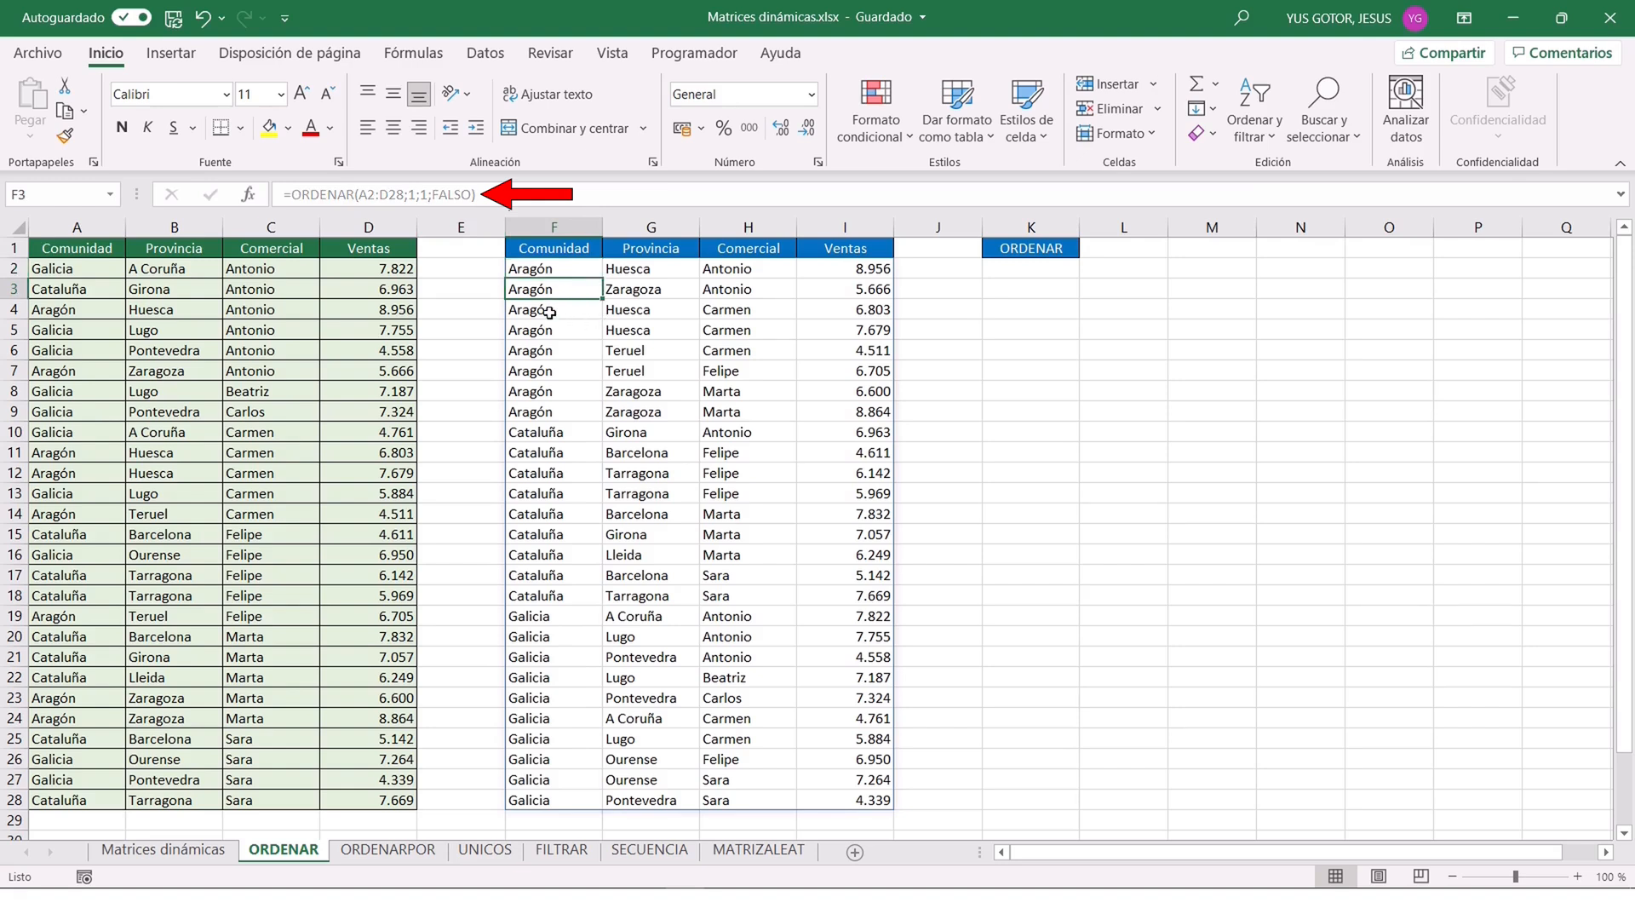
click(549, 333)
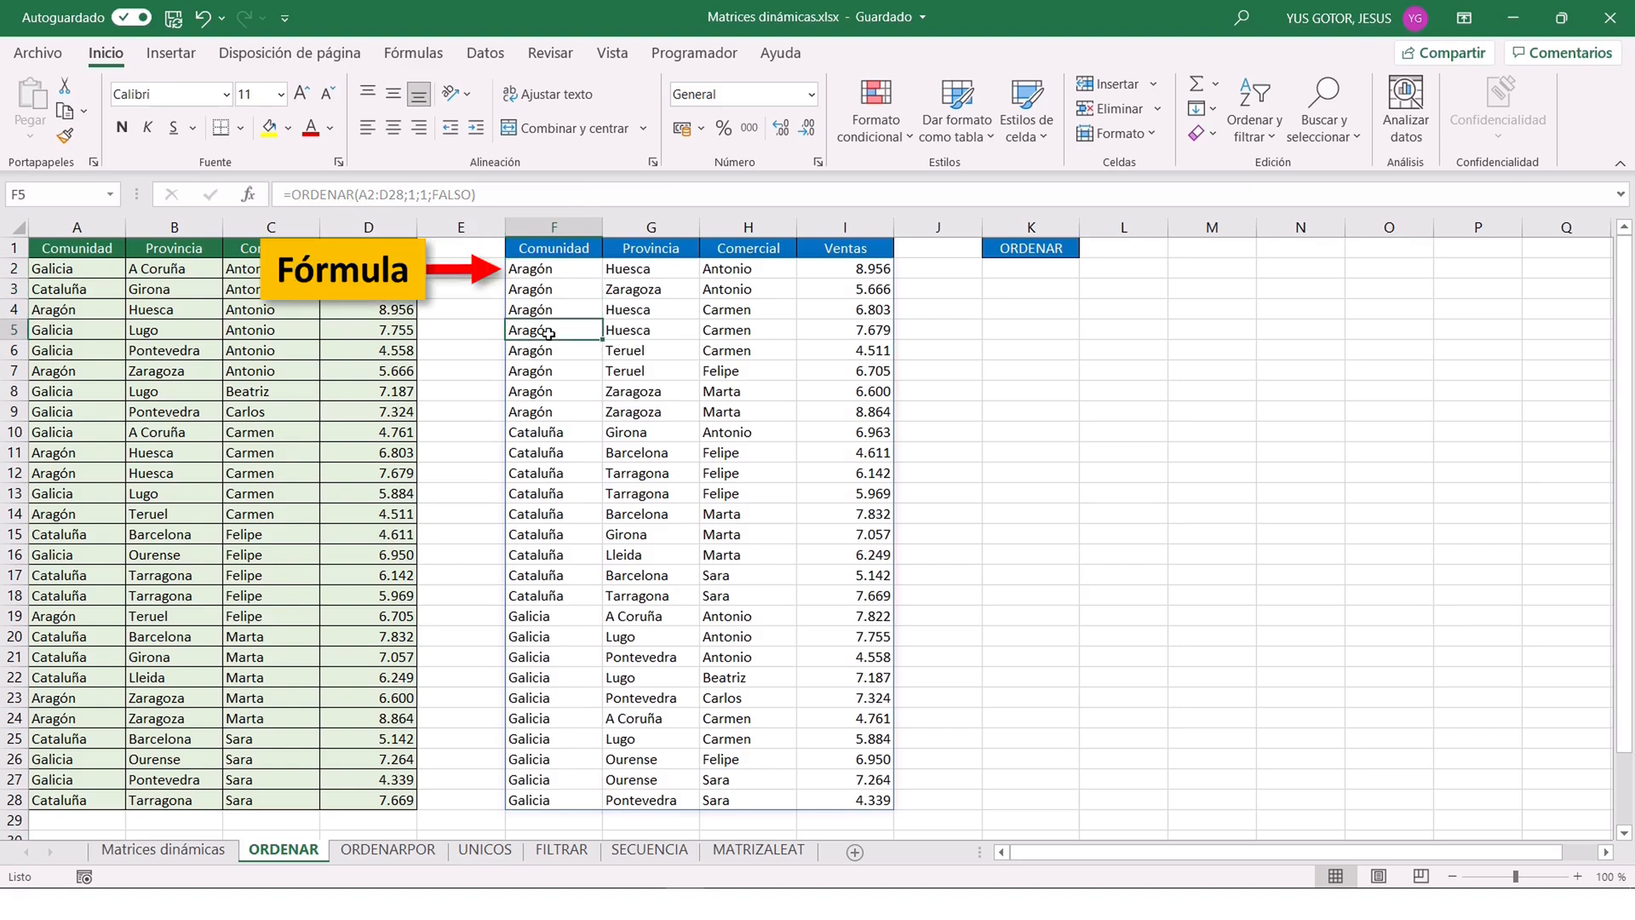
Change the sort index in F2's ORDENAR formula to 2 to order the range by Provincia.
click(545, 269)
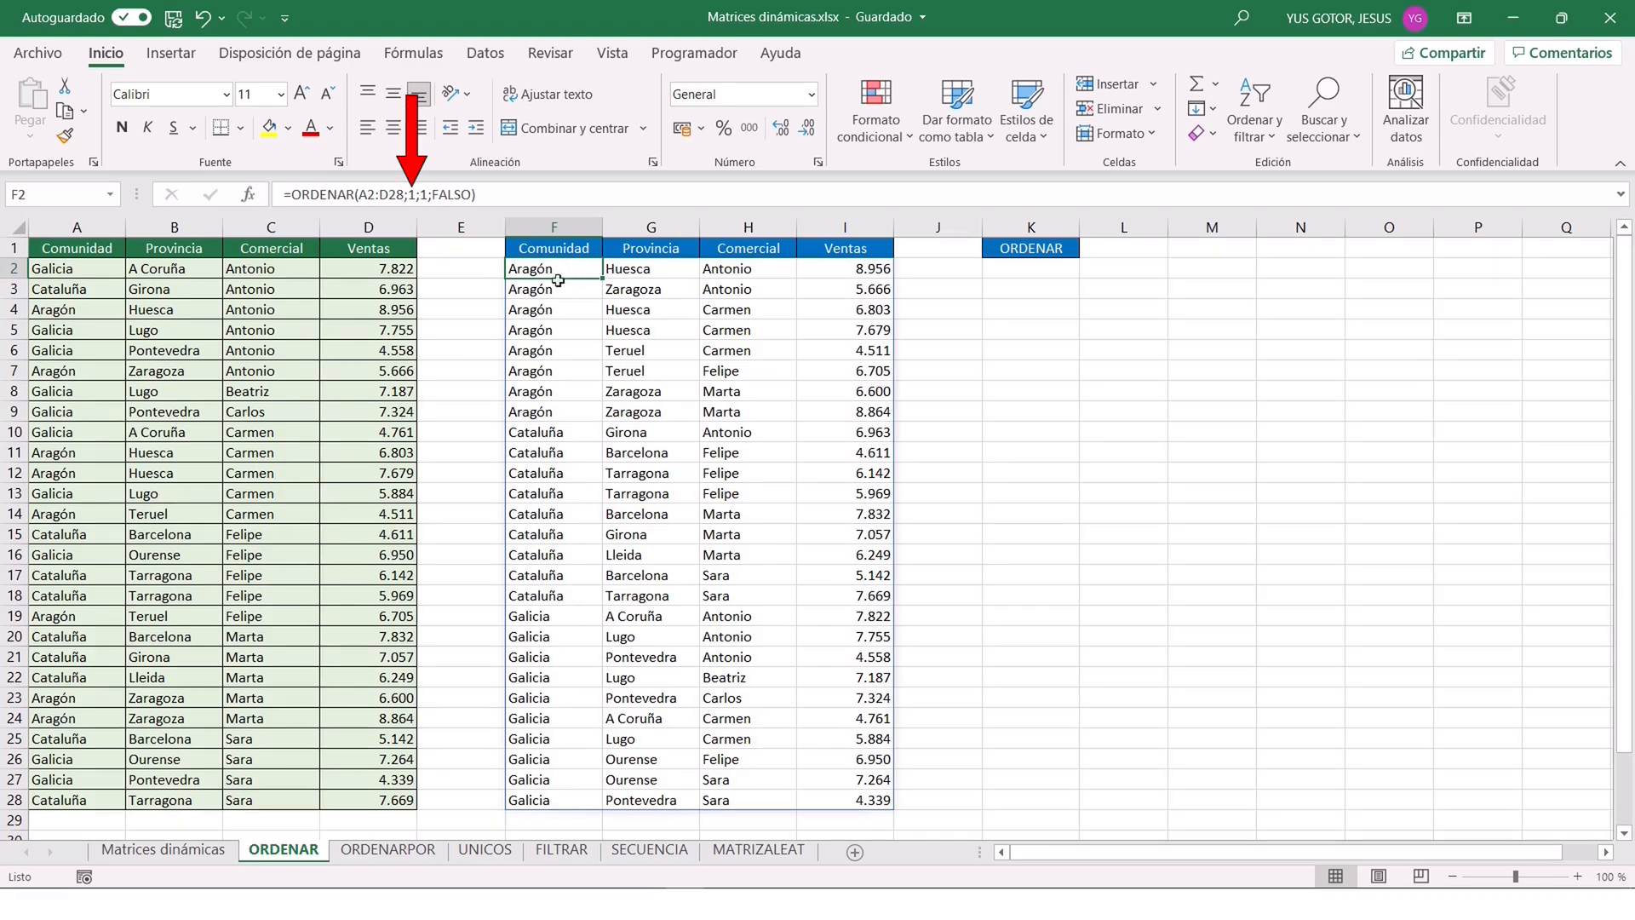
click(412, 194)
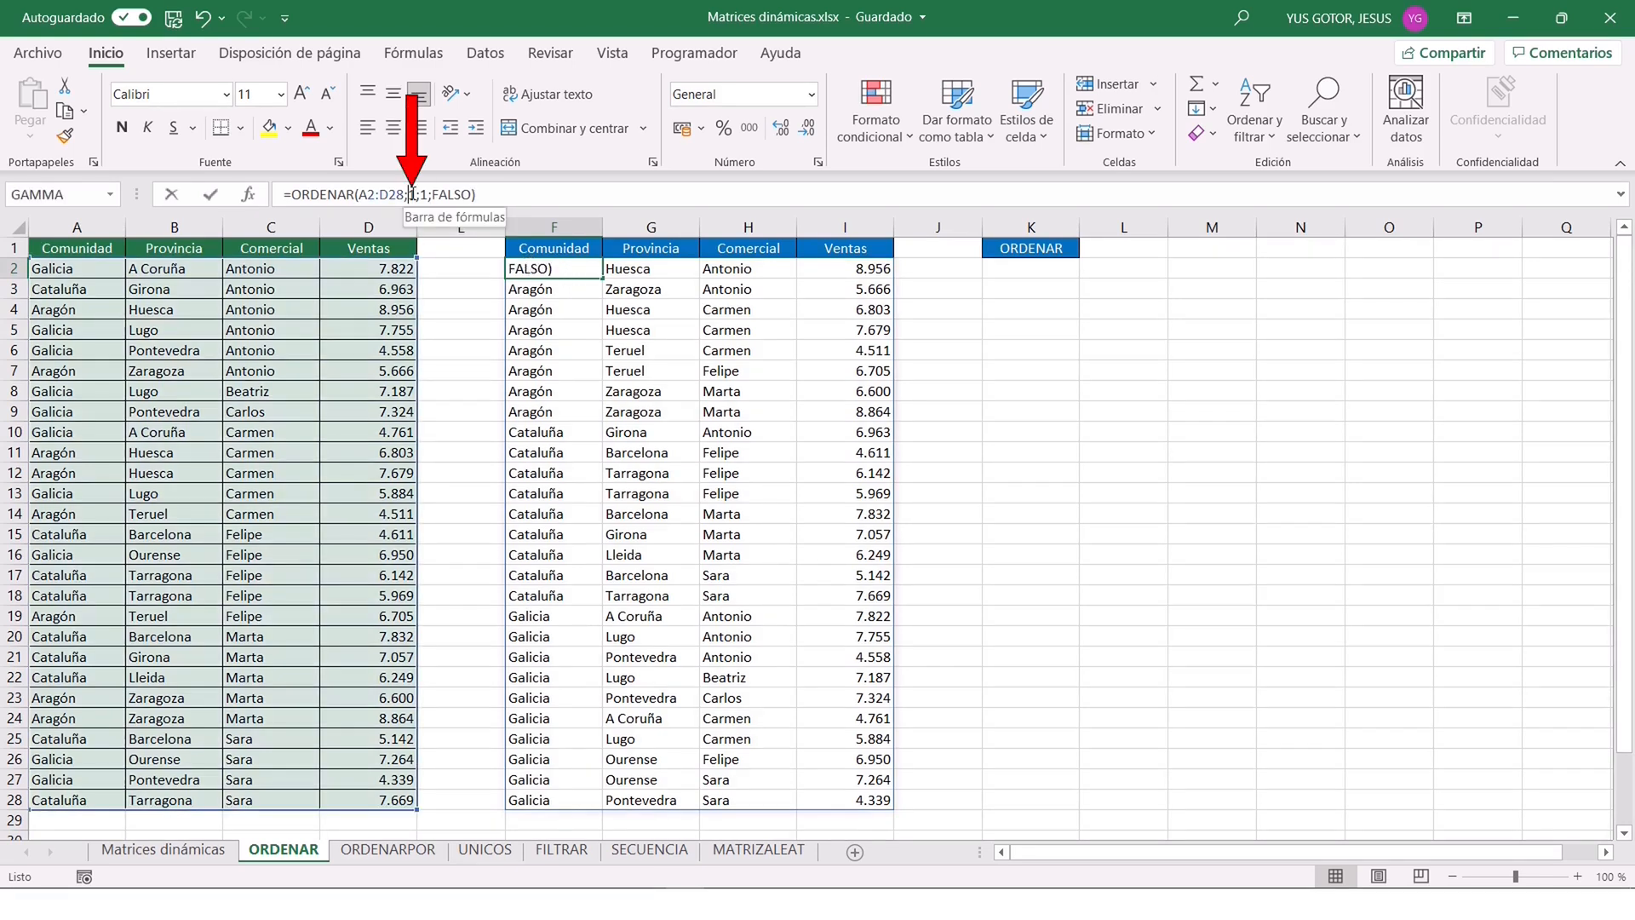
key(Delete)
text(2)
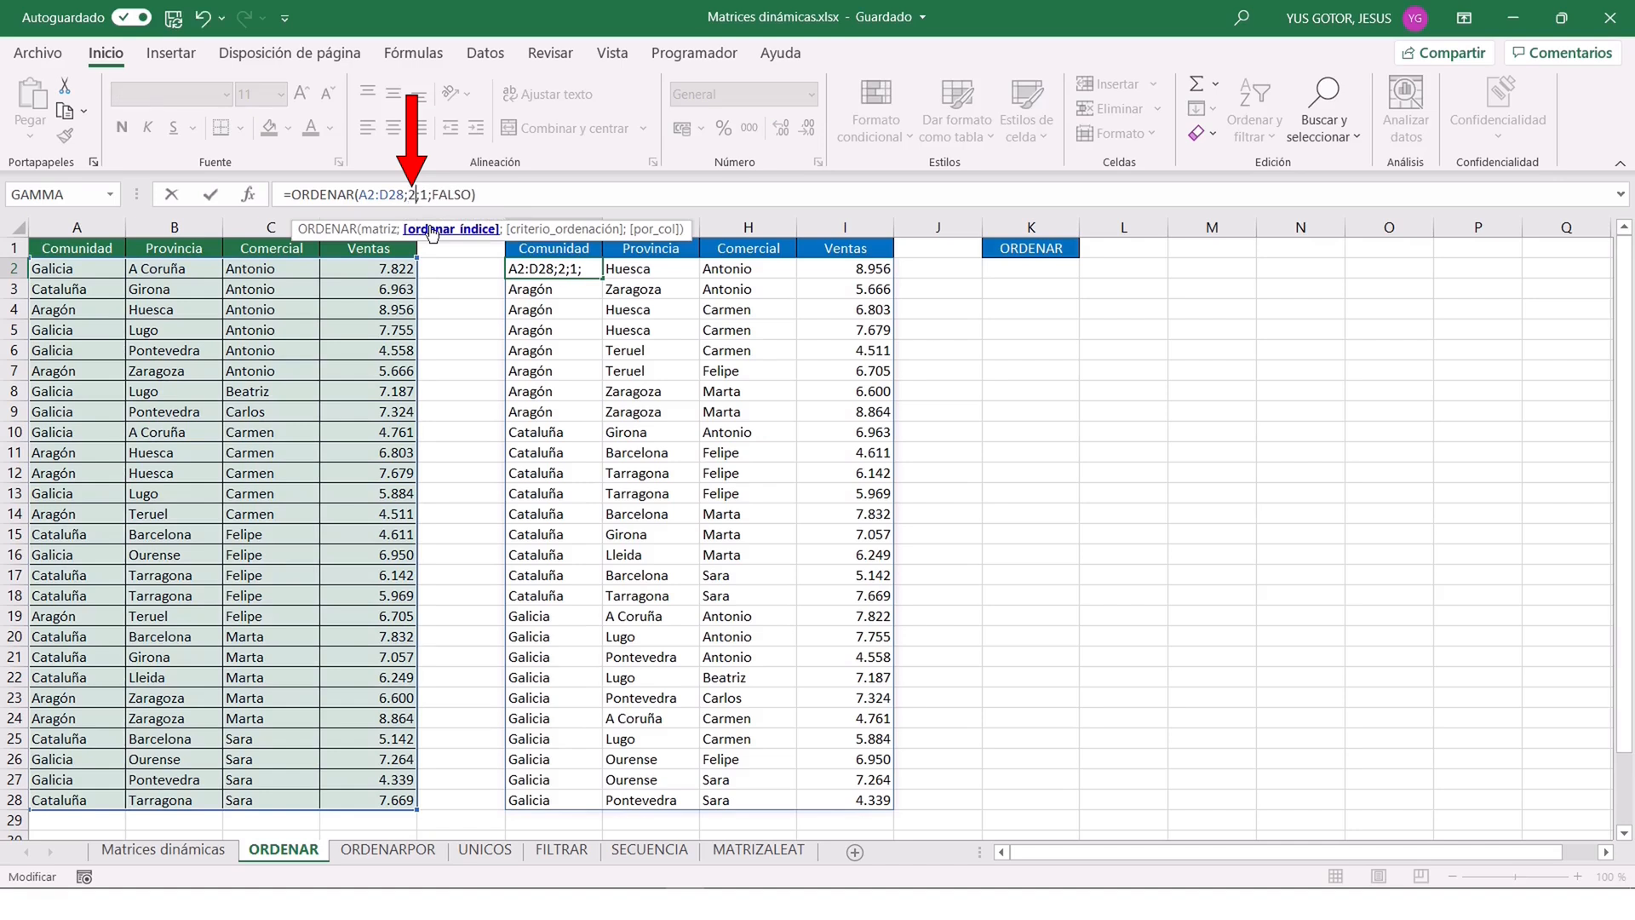
key(Return)
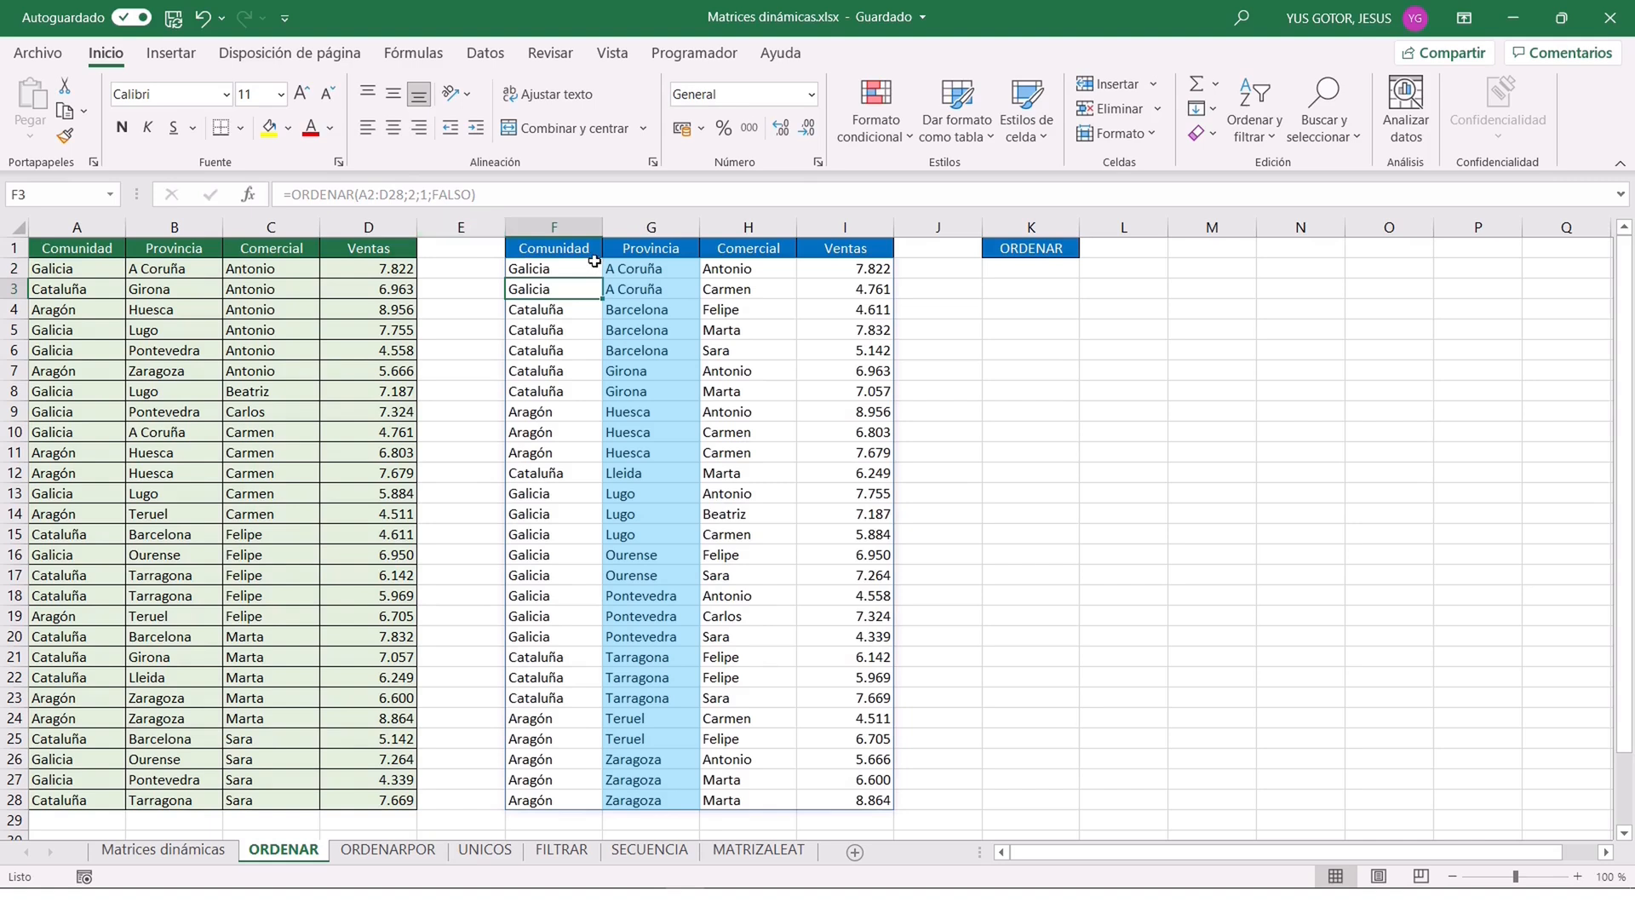
Change the sort index in F2's ORDENAR formula to 3 to order the range by Comercial.
click(546, 271)
click(418, 196)
key(BackSpace)
text(3)
key(Return)
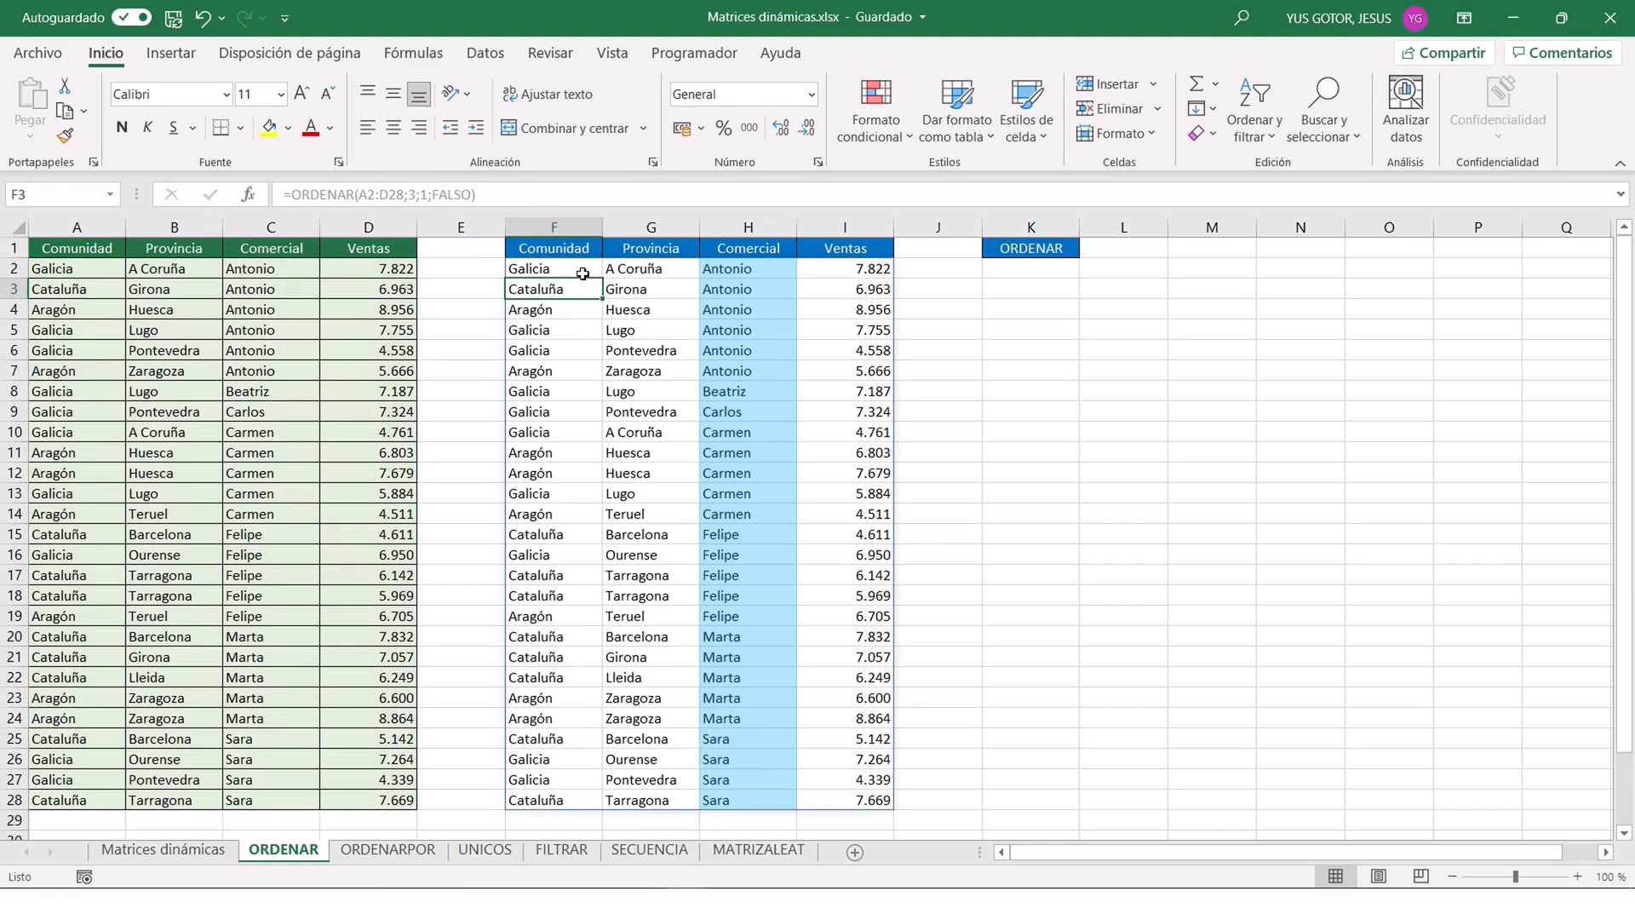
Edit F2's ORDENAR formula to use sort index 4 and order criterion -1, sorting by Ventas in descending order.
click(549, 264)
click(420, 196)
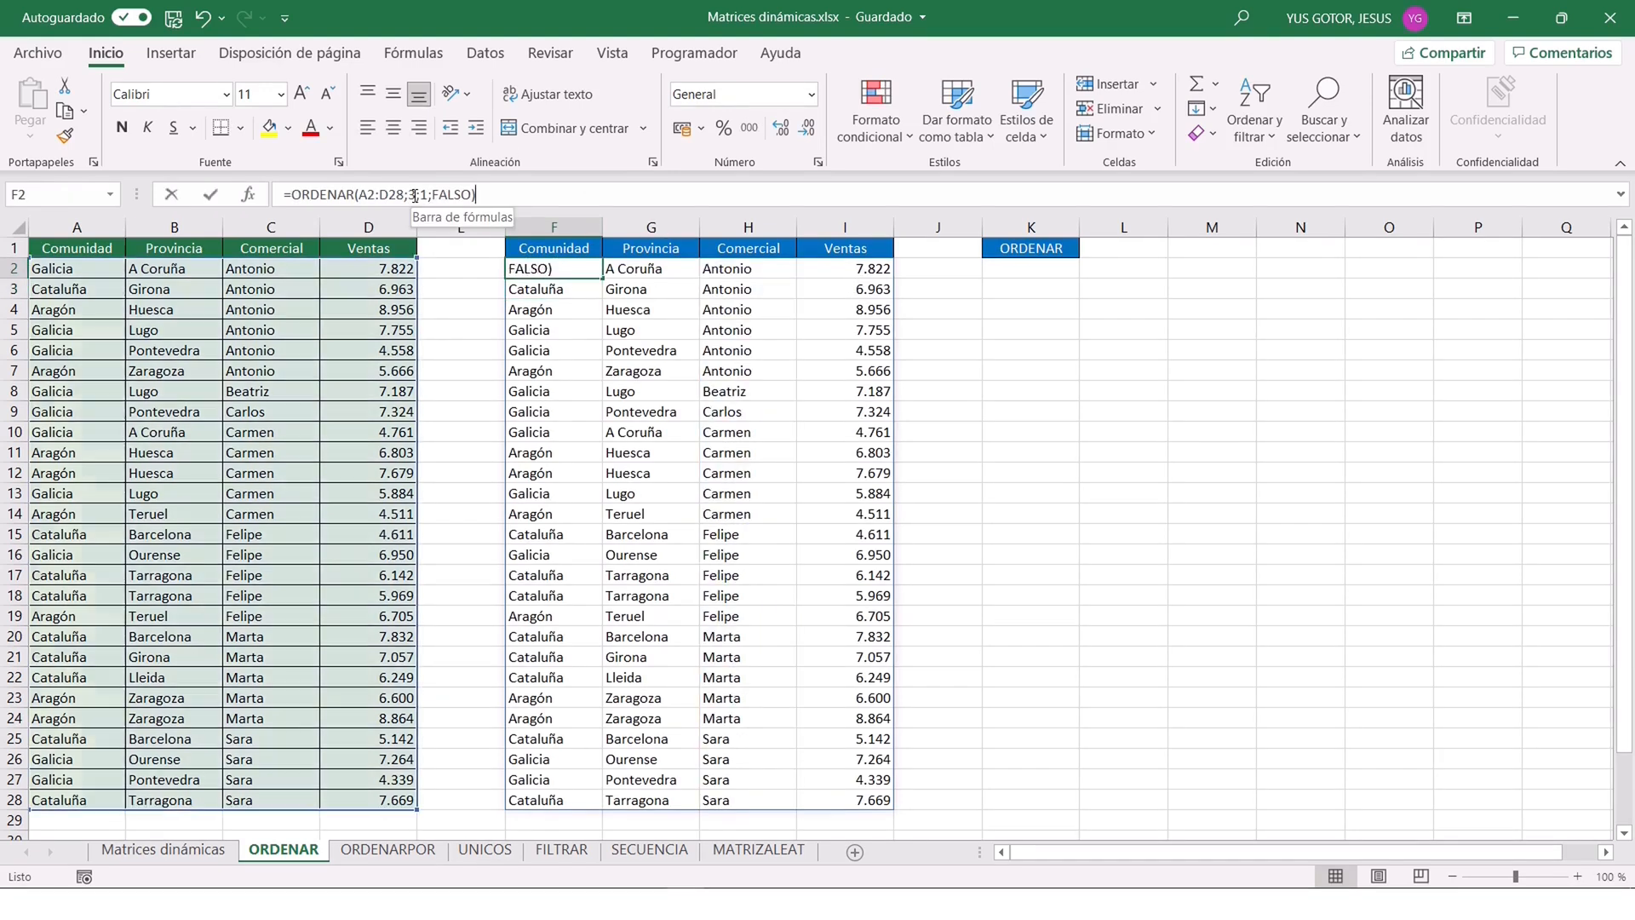
key(BackSpace)
text(4)
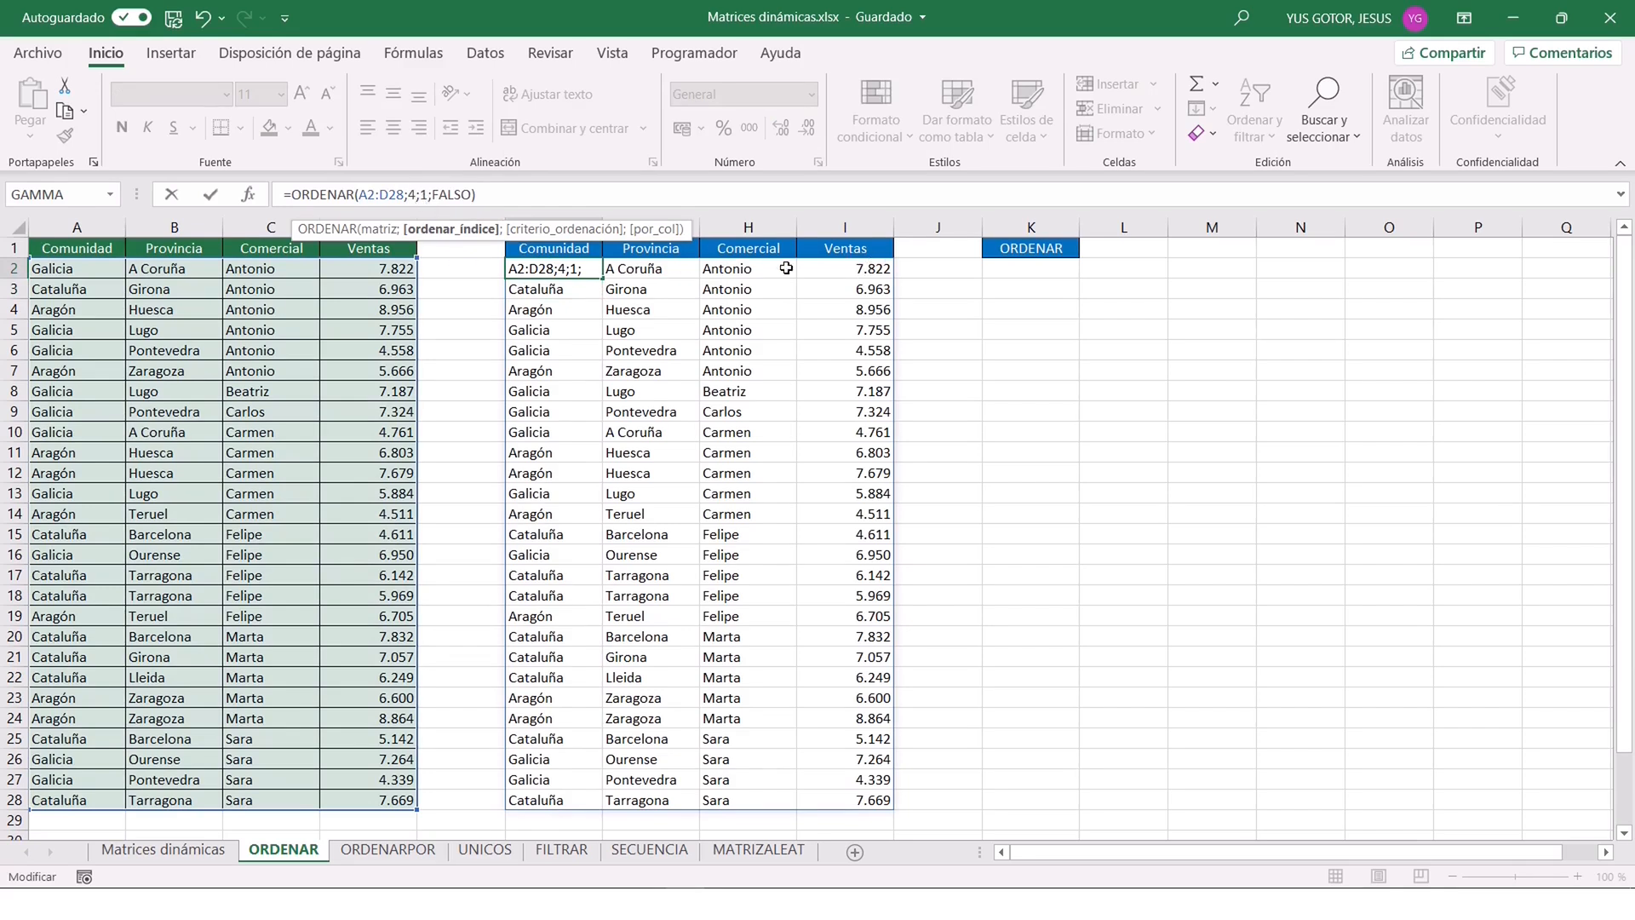
click(422, 195)
text(-)
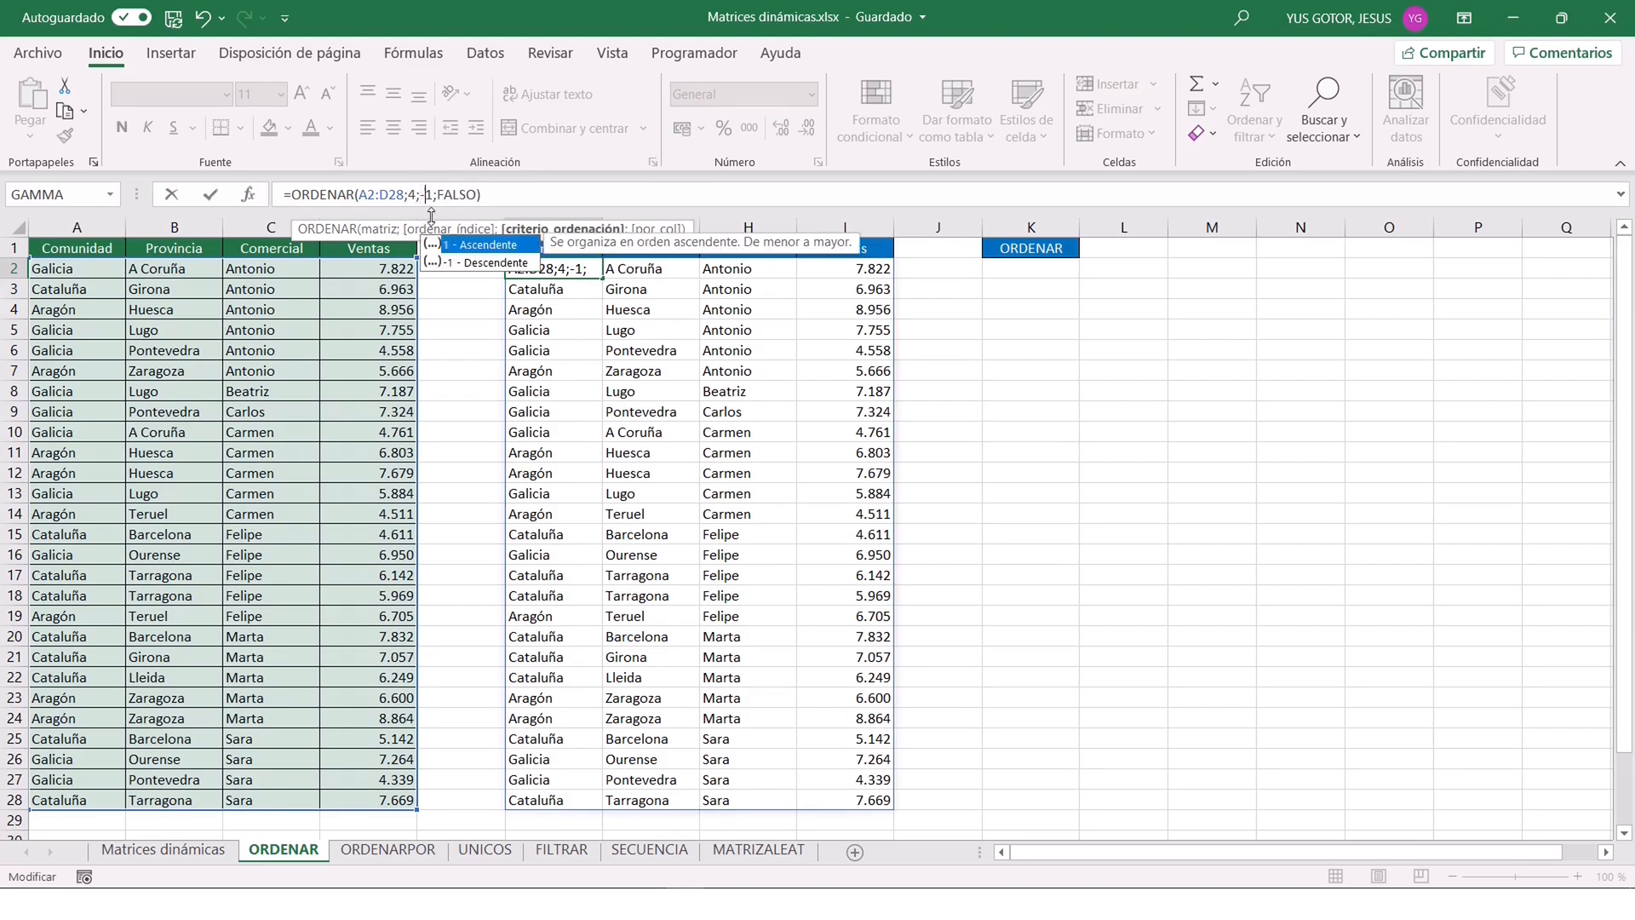
key(Return)
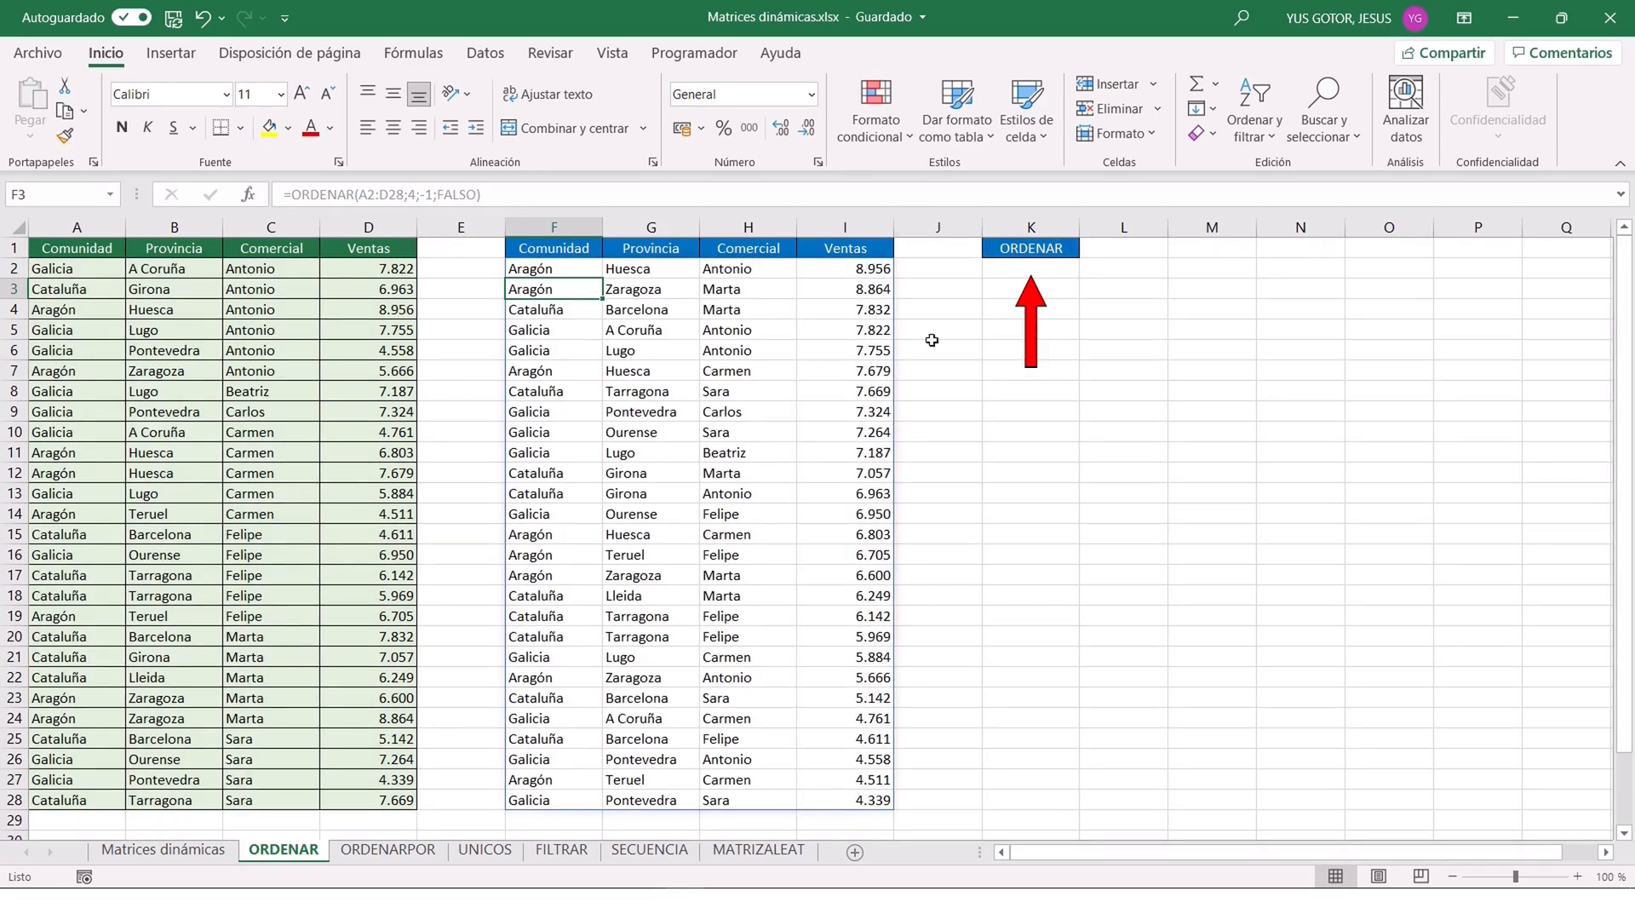
Add a Lista data validation to cell K2, with the headers in =$A$1:$D$1 as its source.
click(1050, 267)
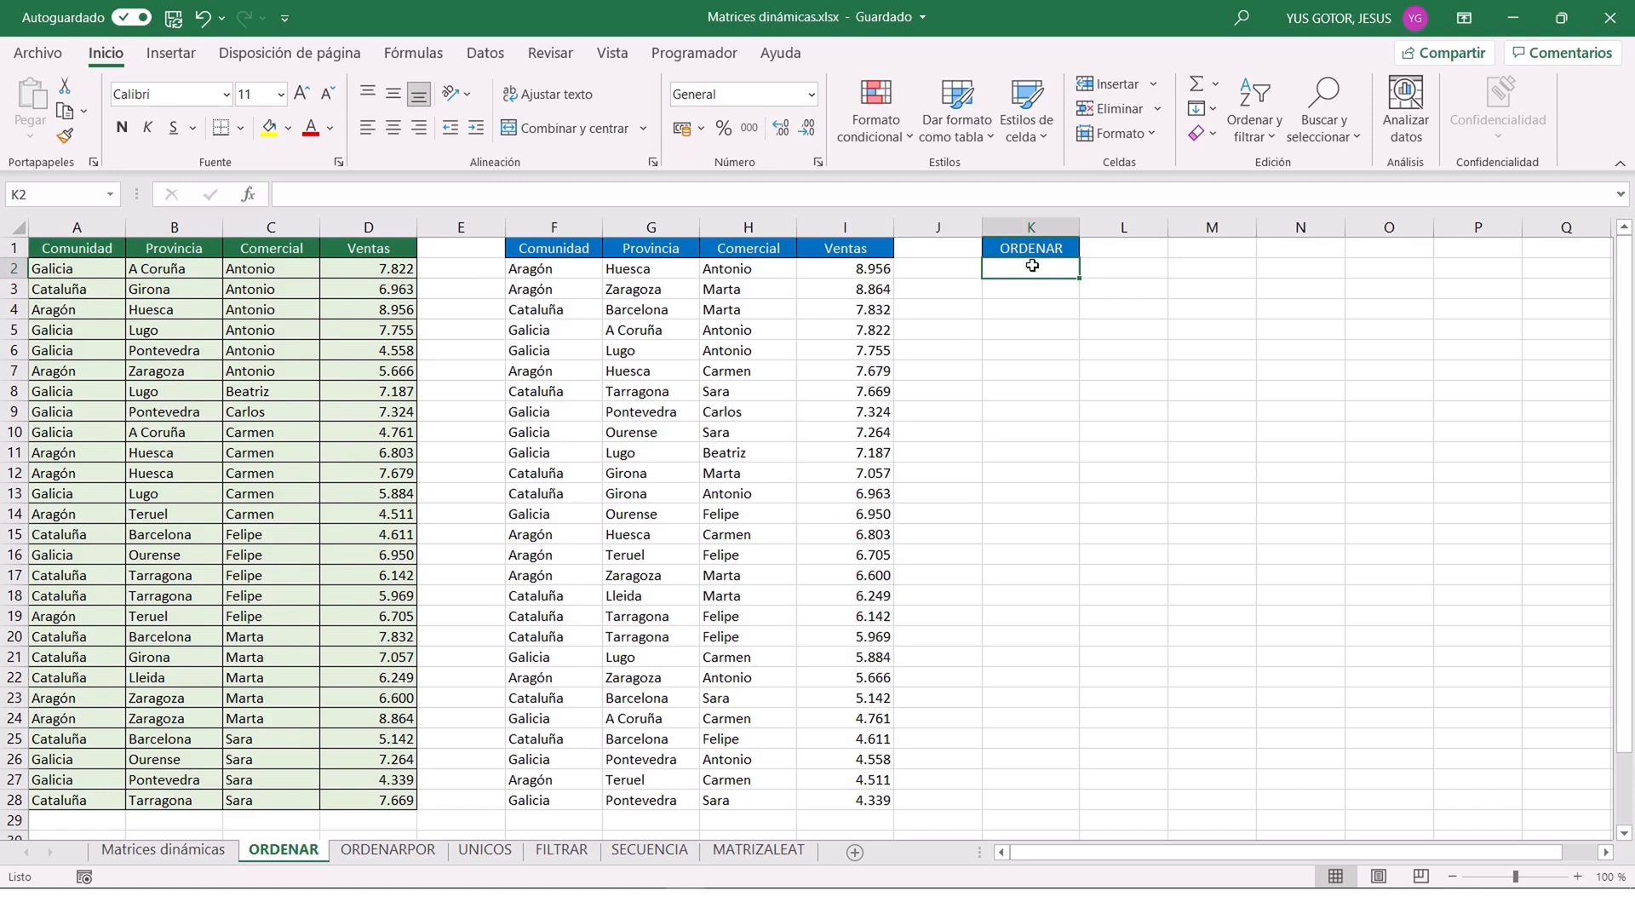
click(481, 58)
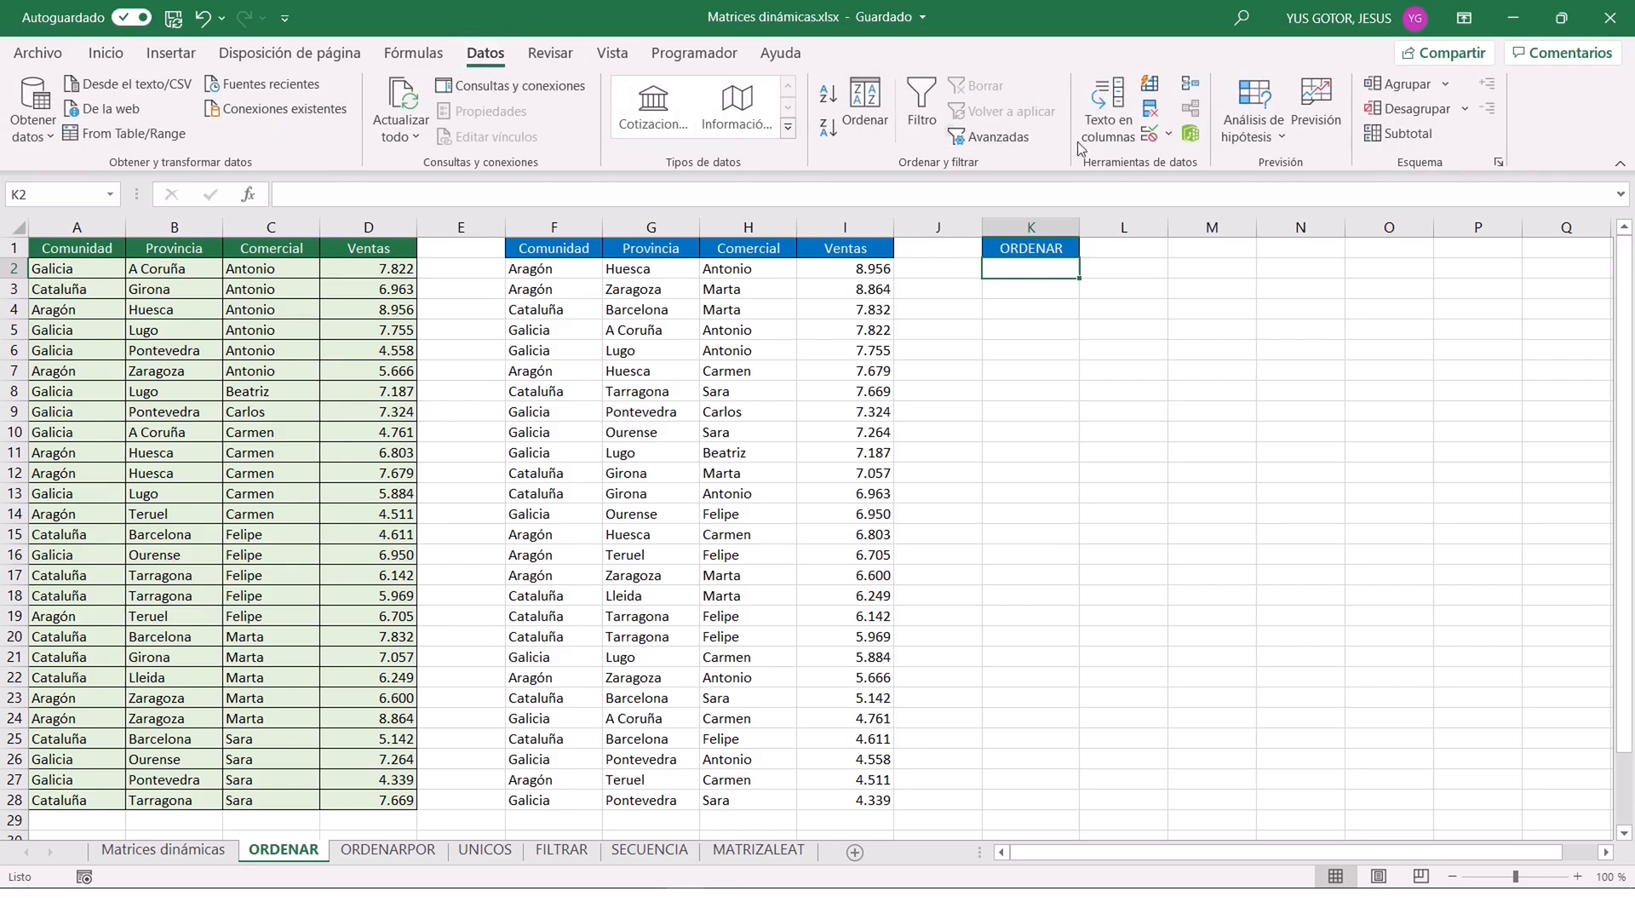
click(1150, 136)
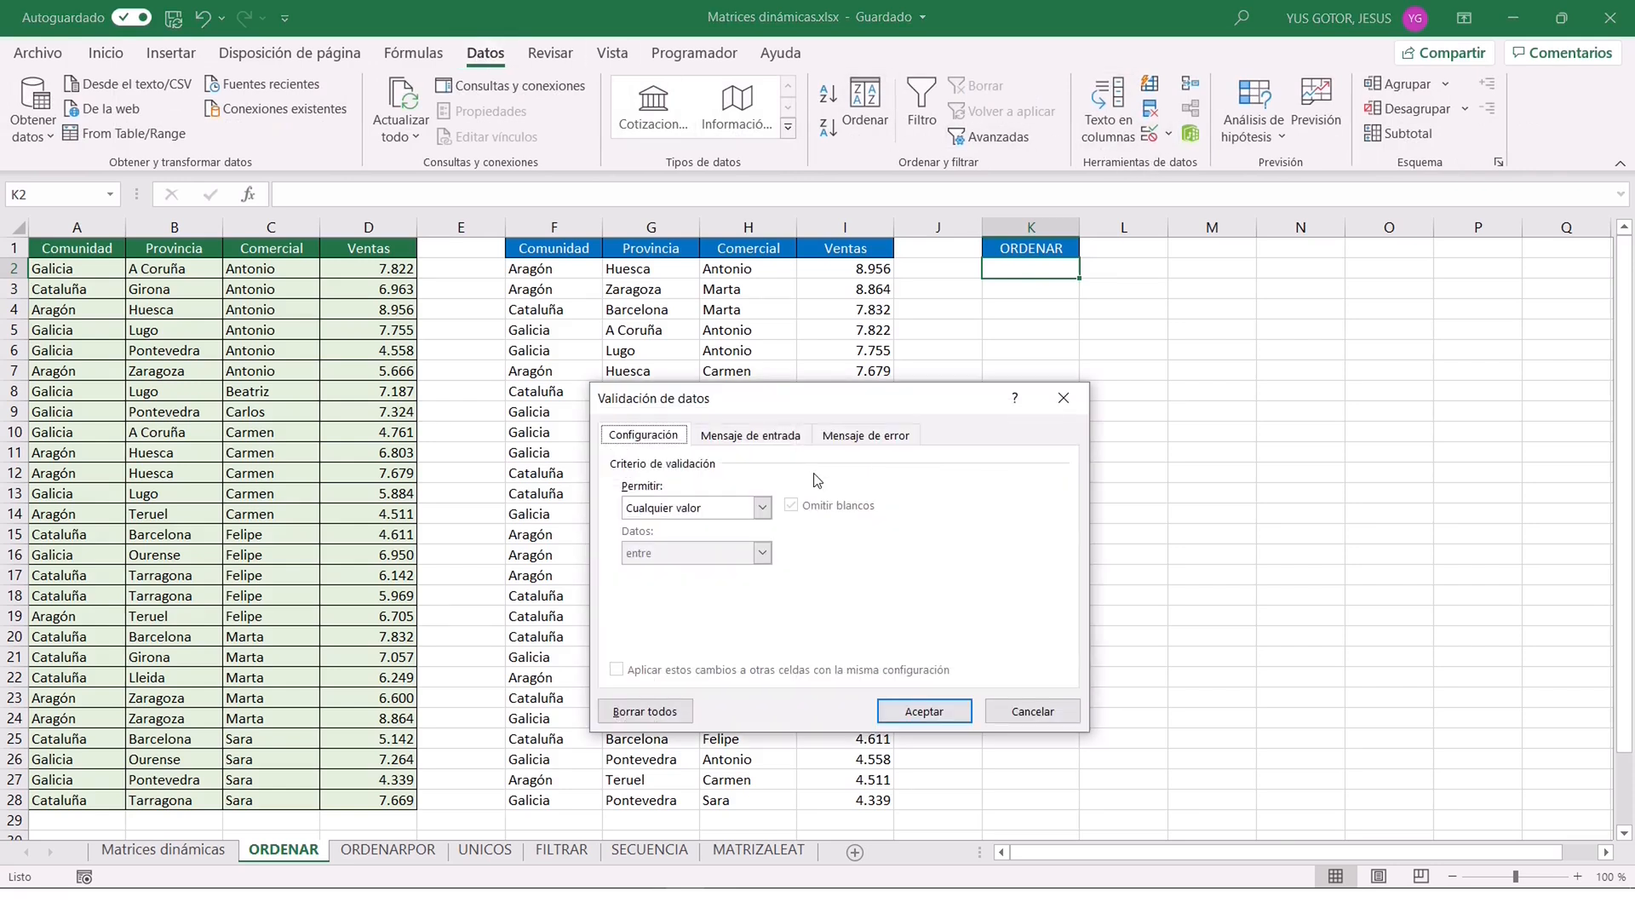
click(762, 507)
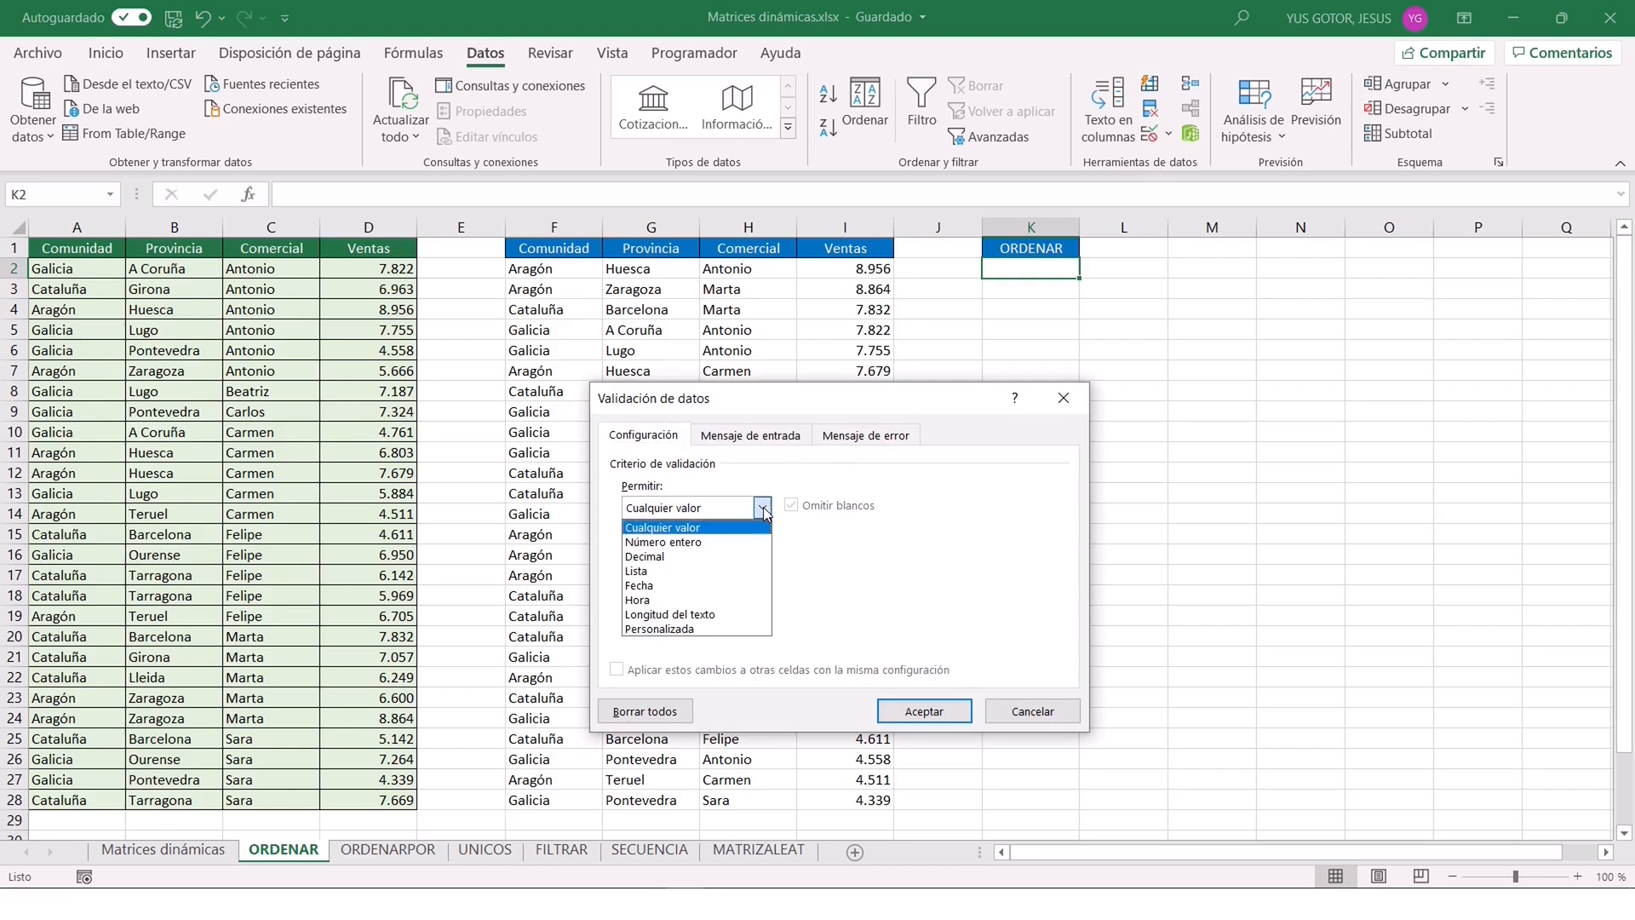
click(649, 572)
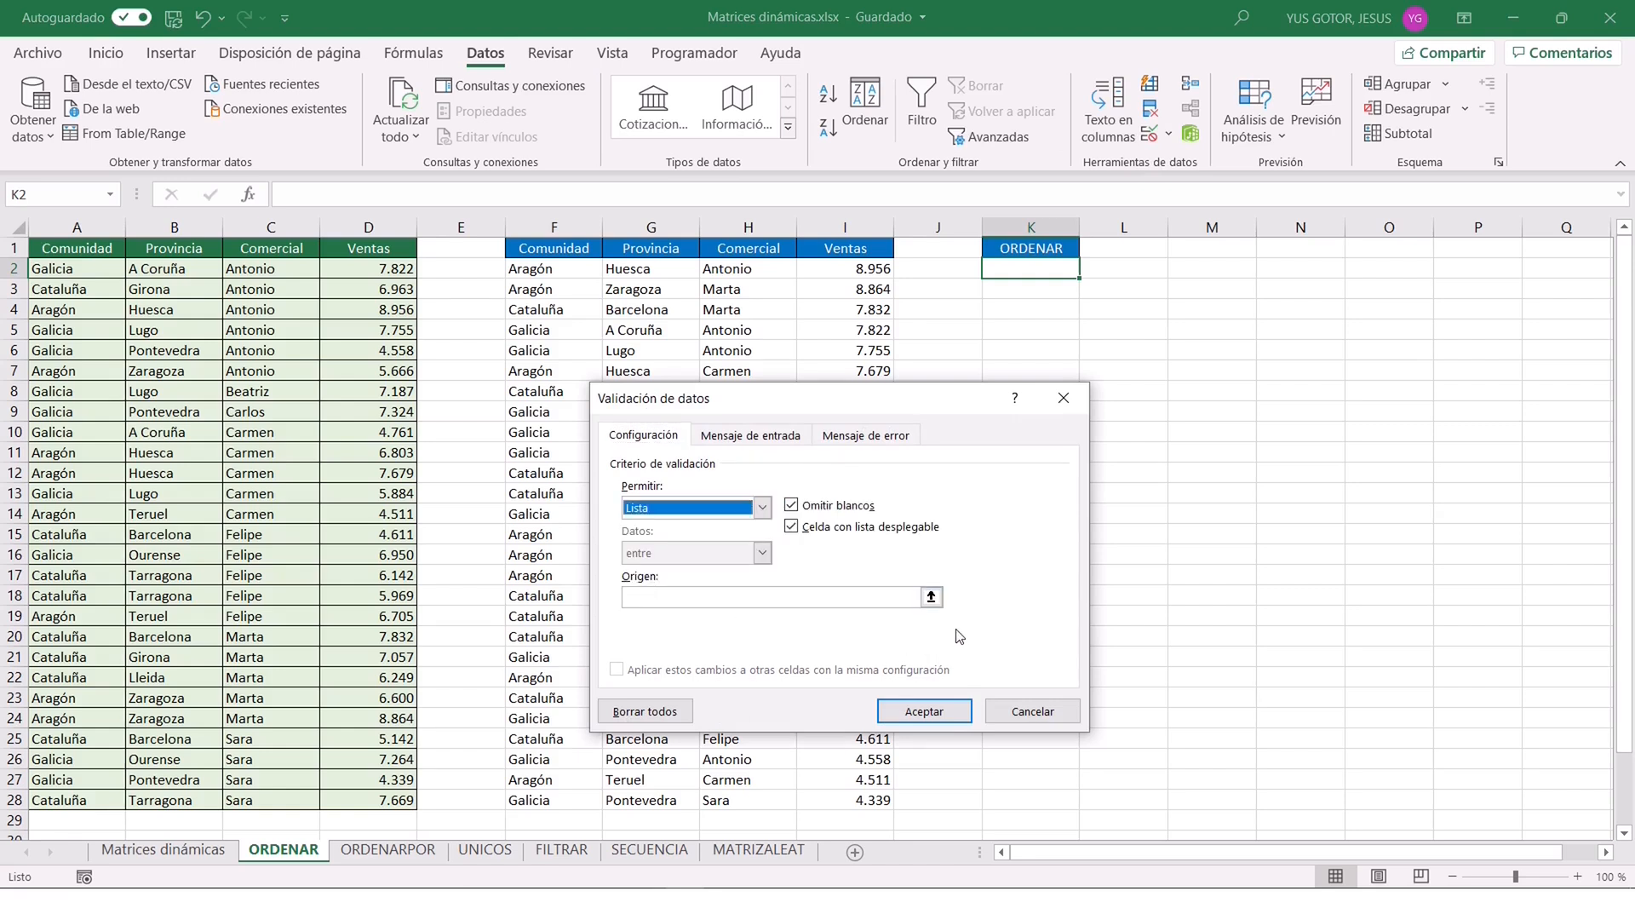
click(931, 596)
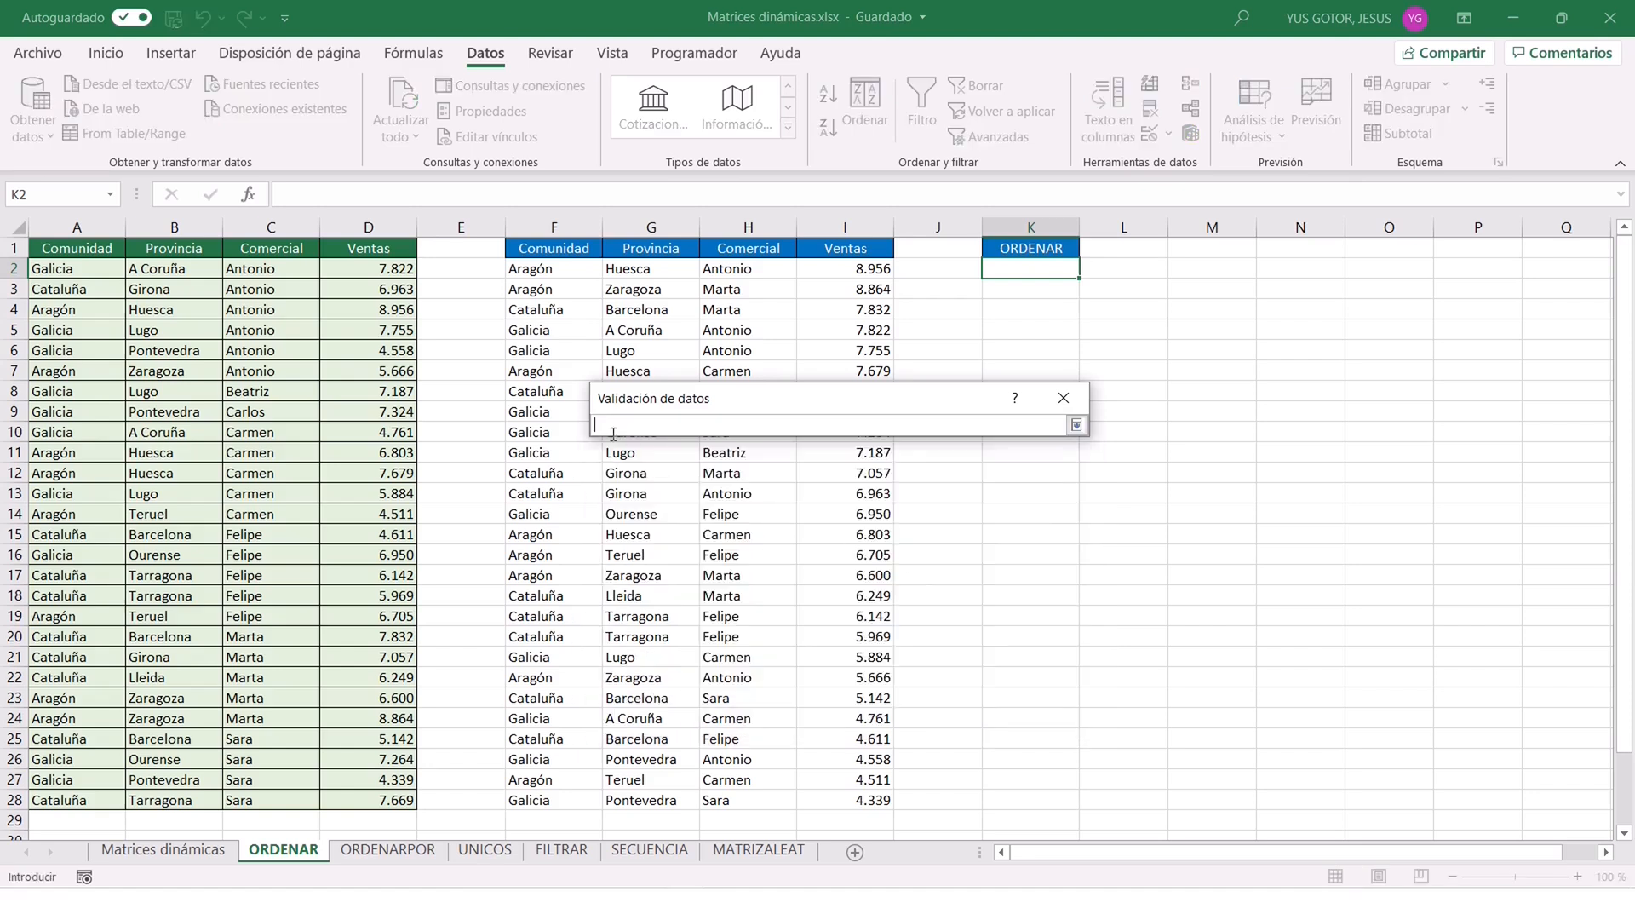
drag(75, 250, 379, 248)
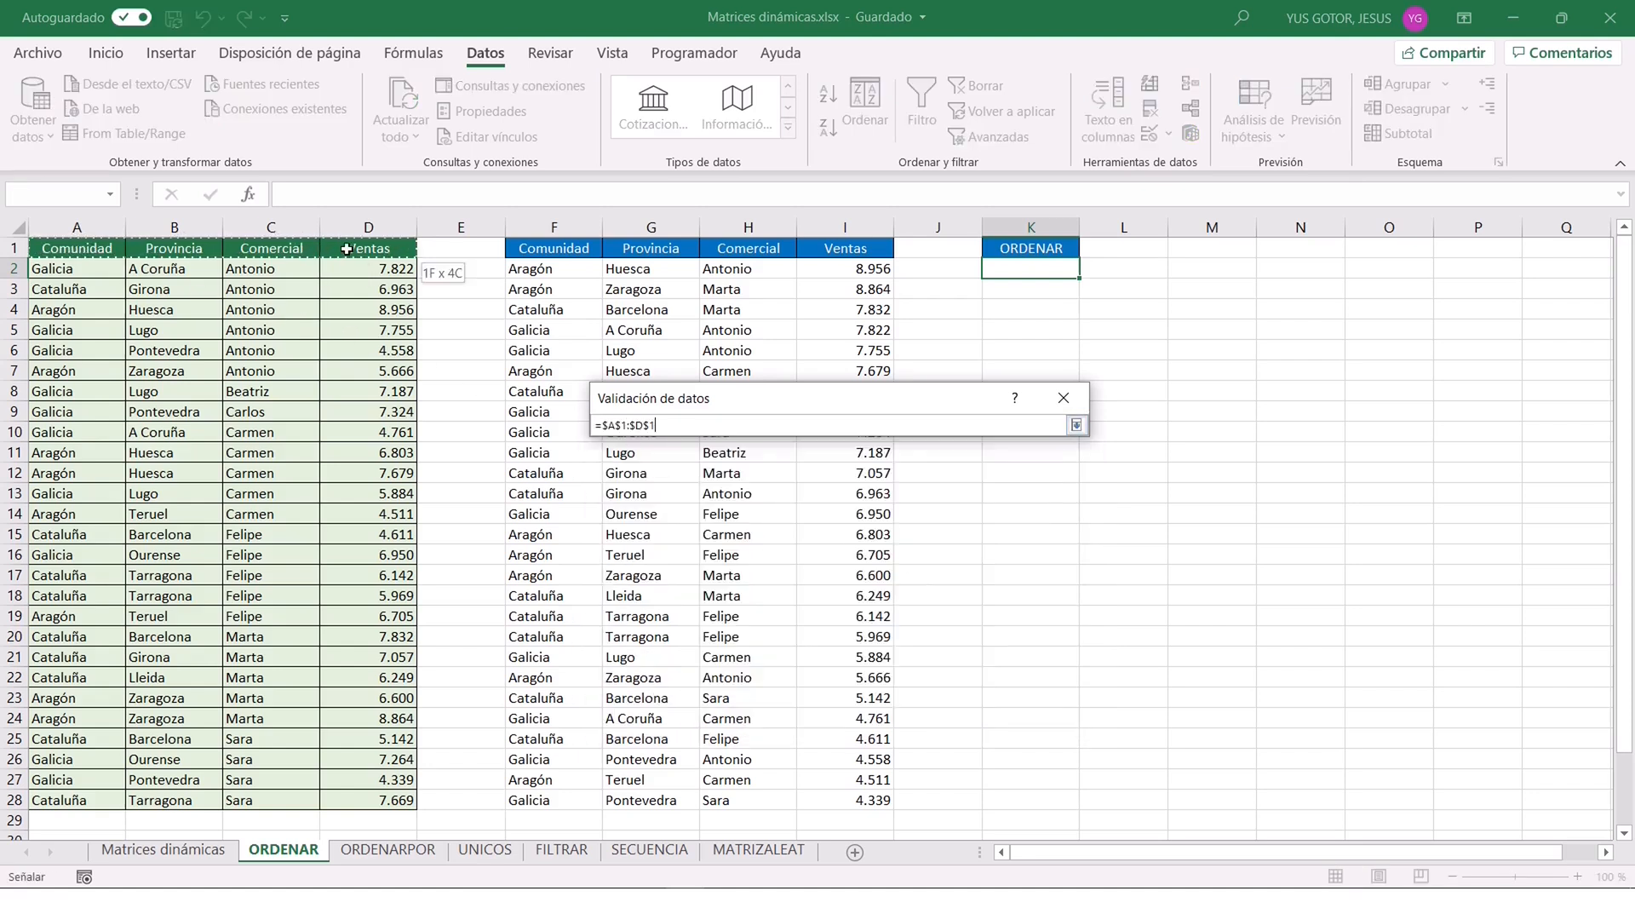
click(1077, 424)
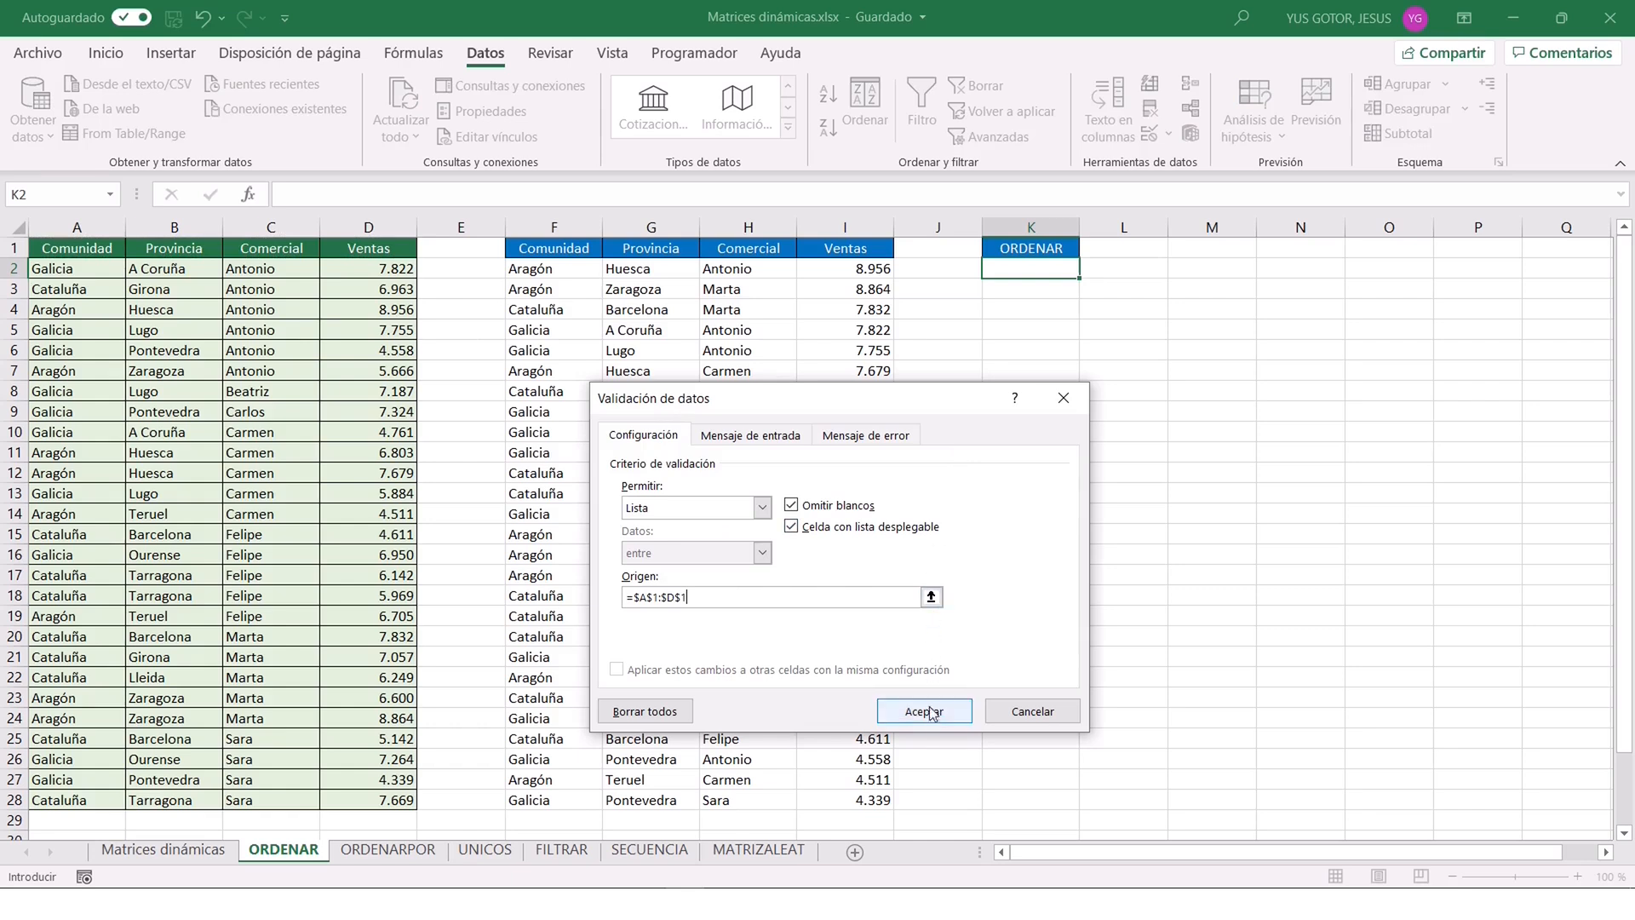
click(931, 605)
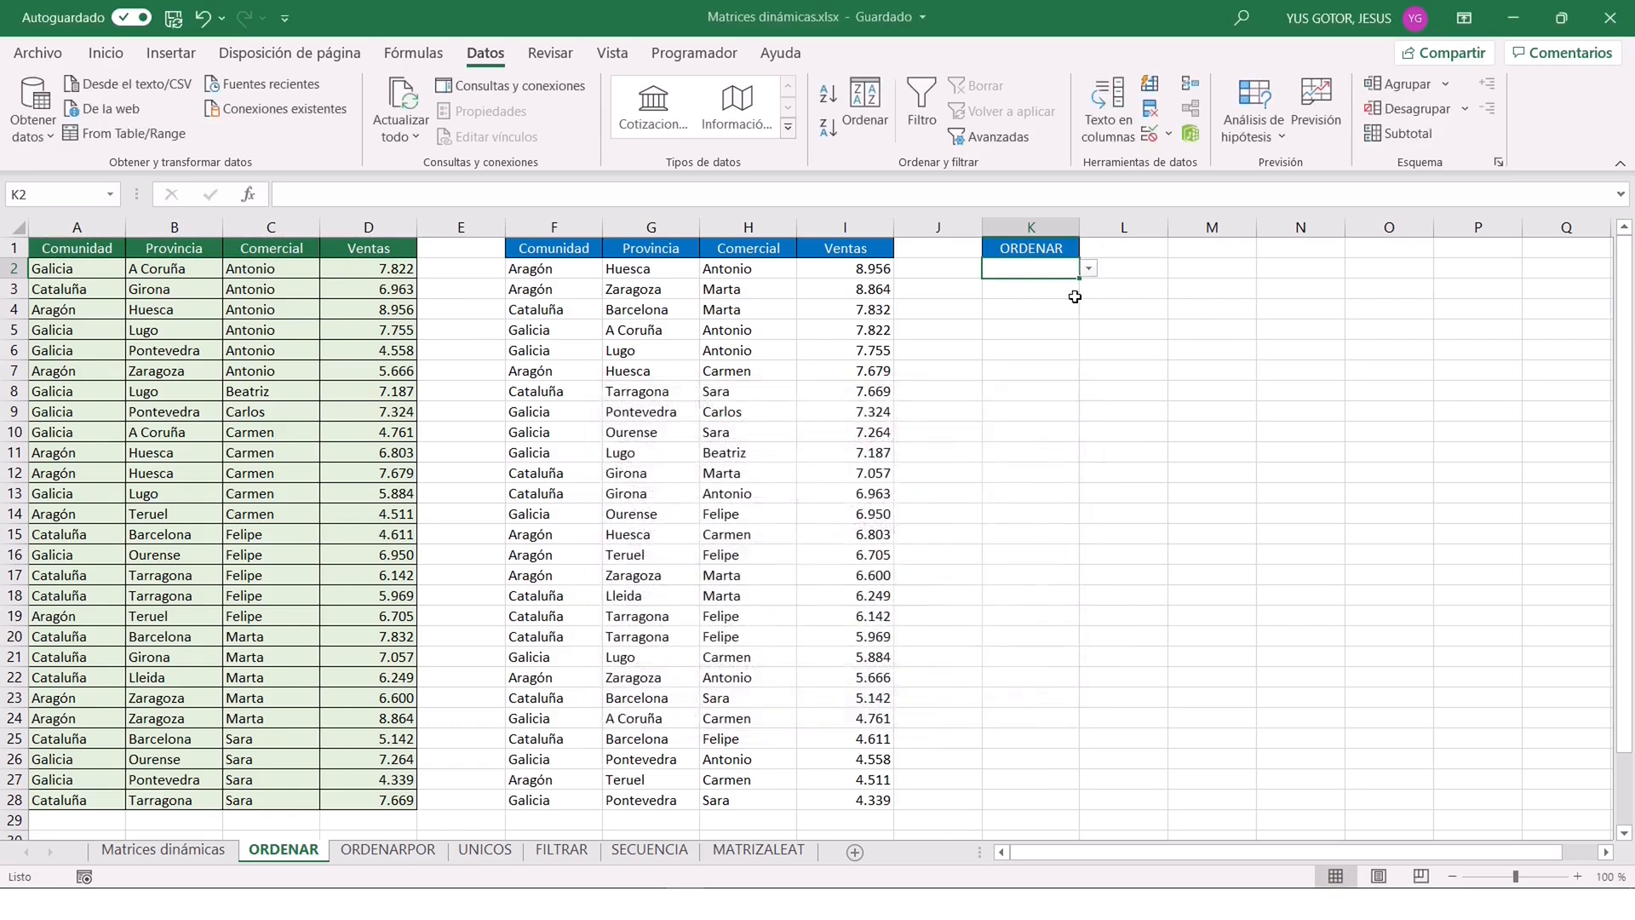
Choose Comunidad from the drop-down list in K2 and review the ORDENAR formula in F2.
click(1089, 269)
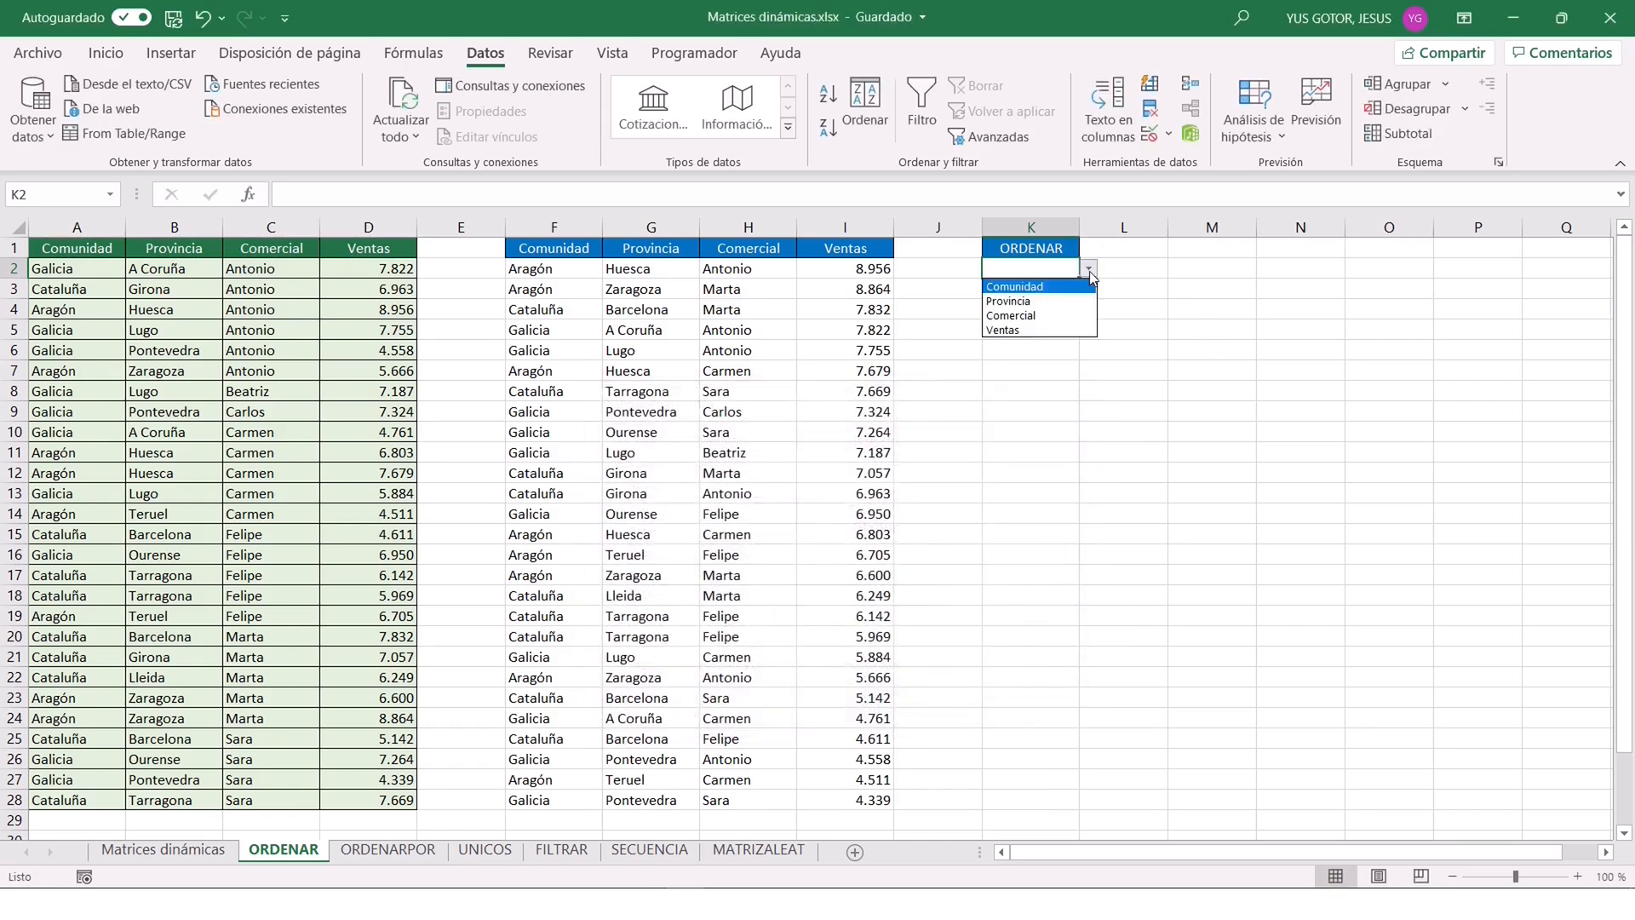
click(1018, 287)
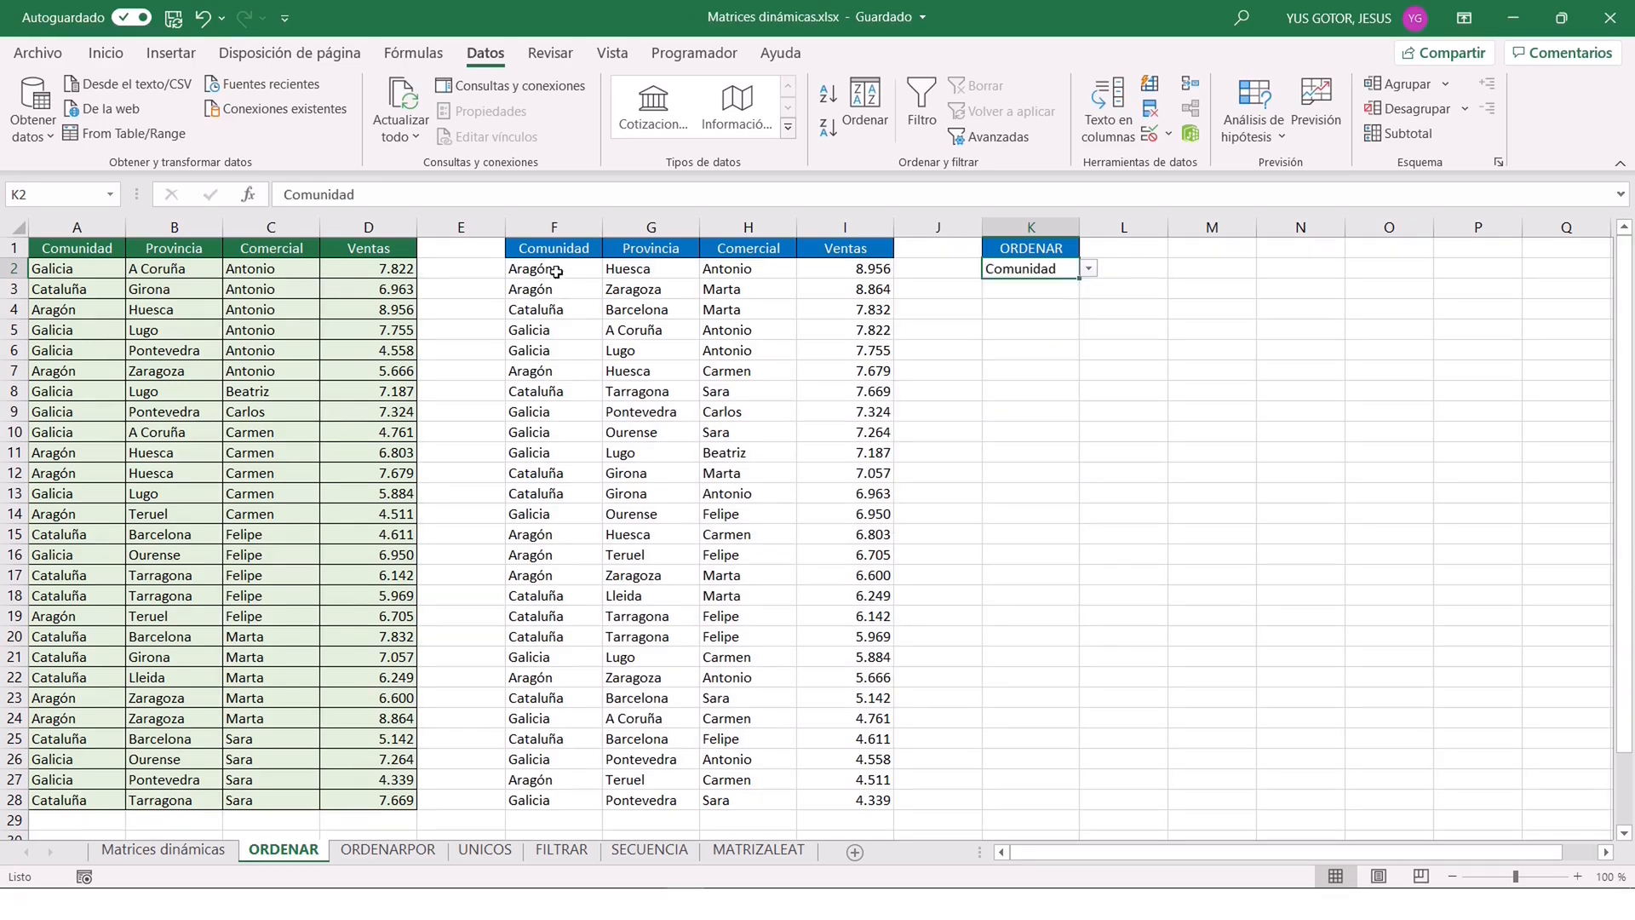
click(555, 271)
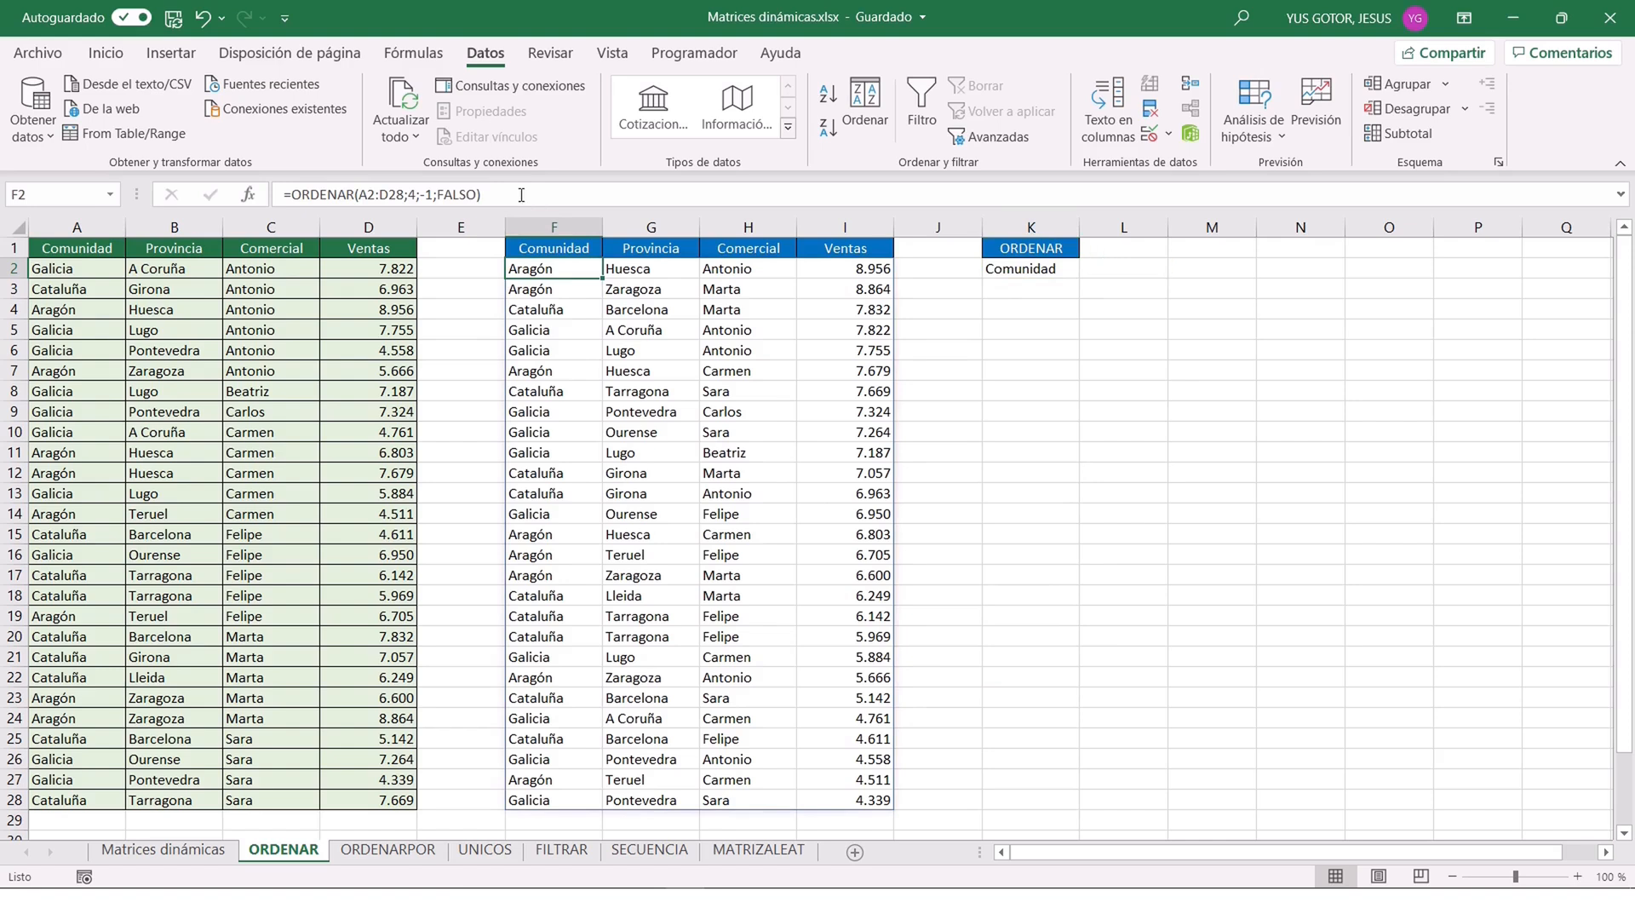
Enter =COINCIDIR(K2;A1:D1;0) in L1 to find the position of K2's value among the table headers.
click(1043, 267)
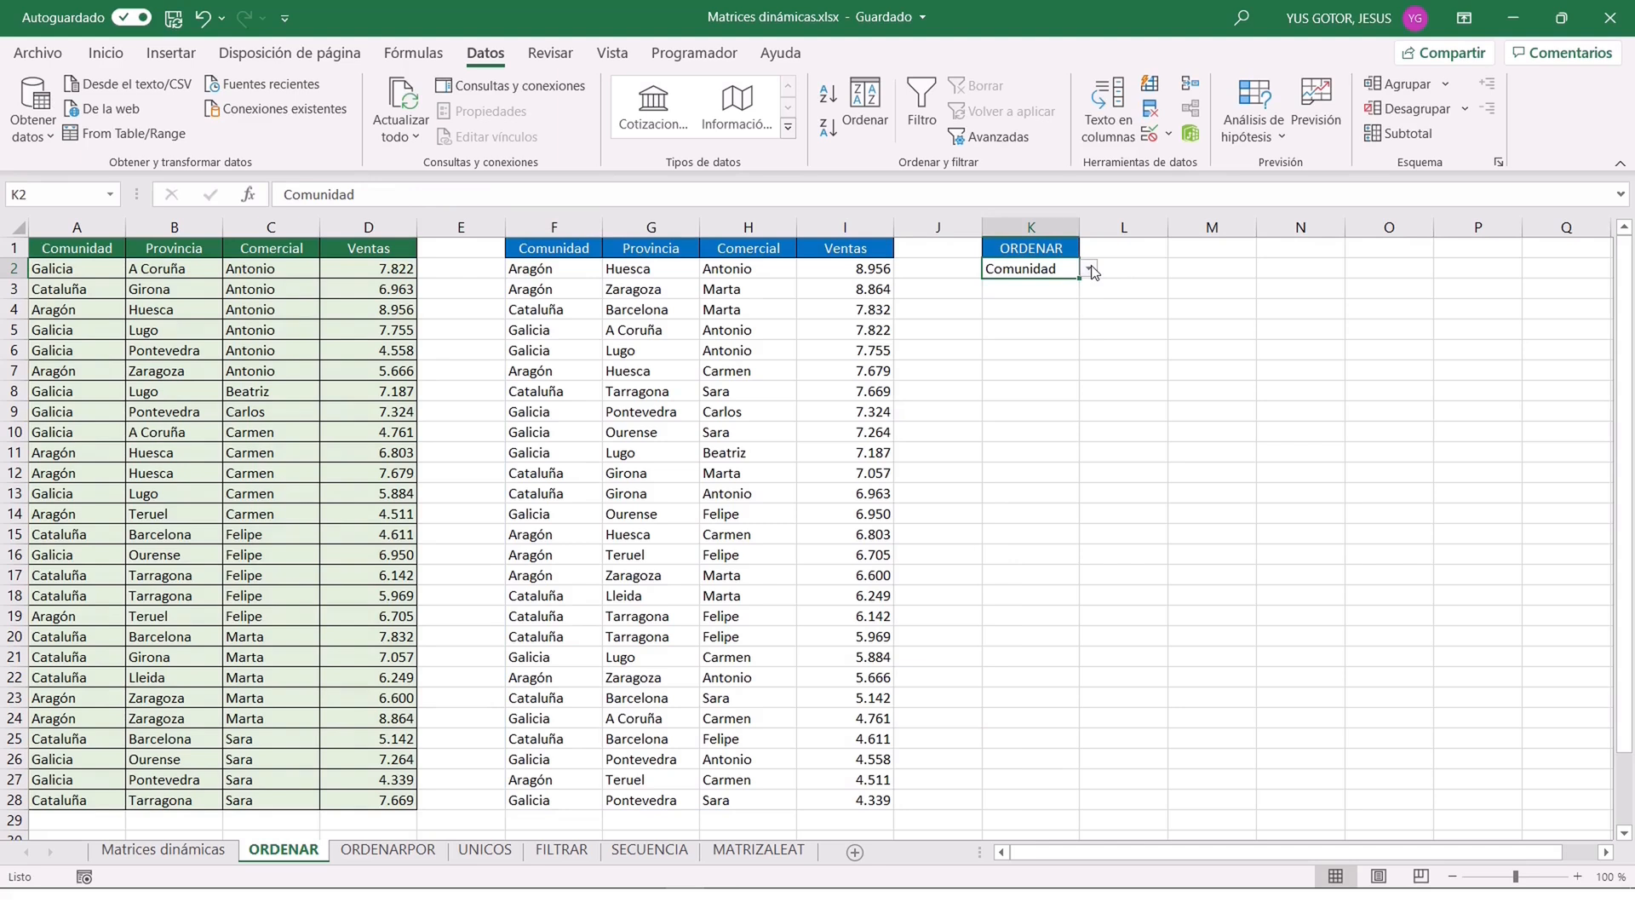
click(1126, 245)
text(=)
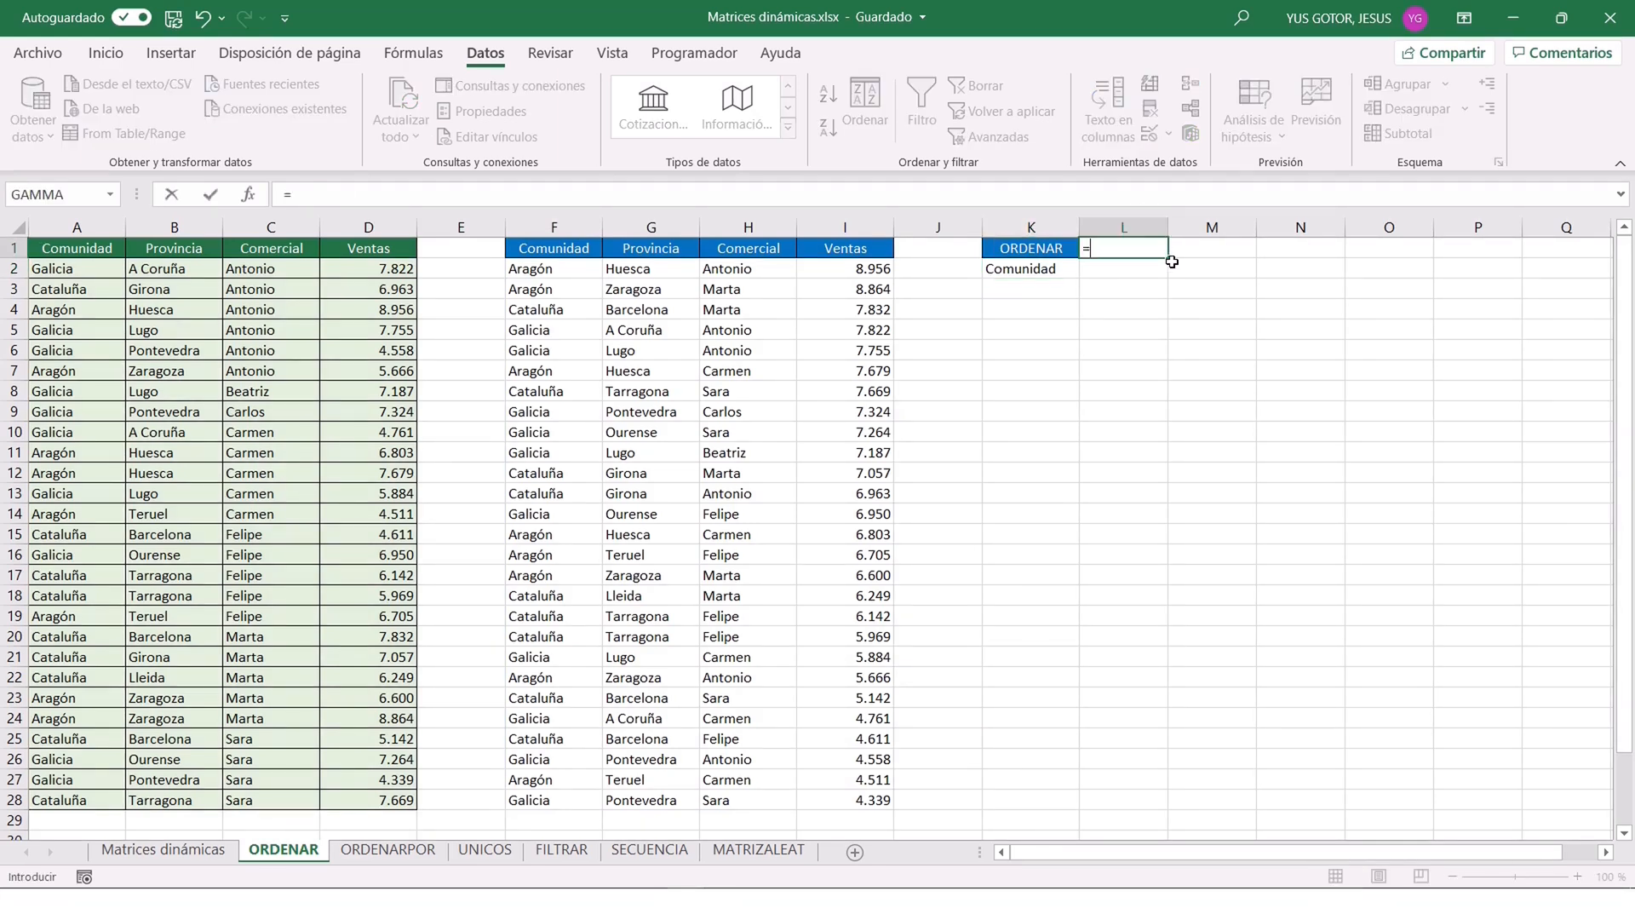
text(coin)
text(ir()
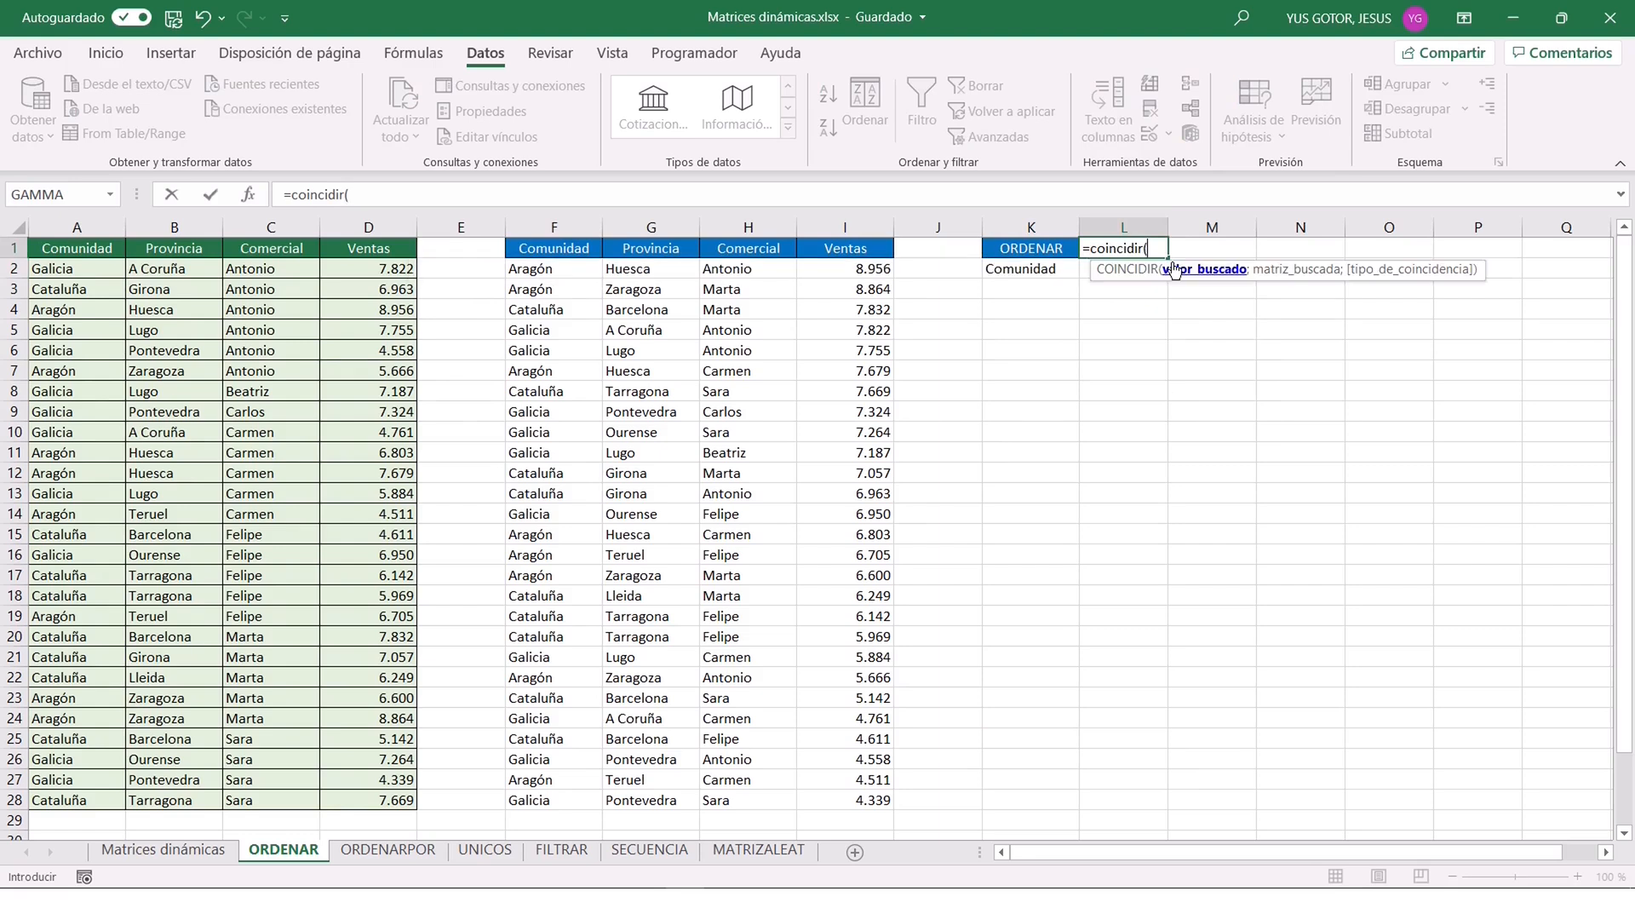
click(249, 197)
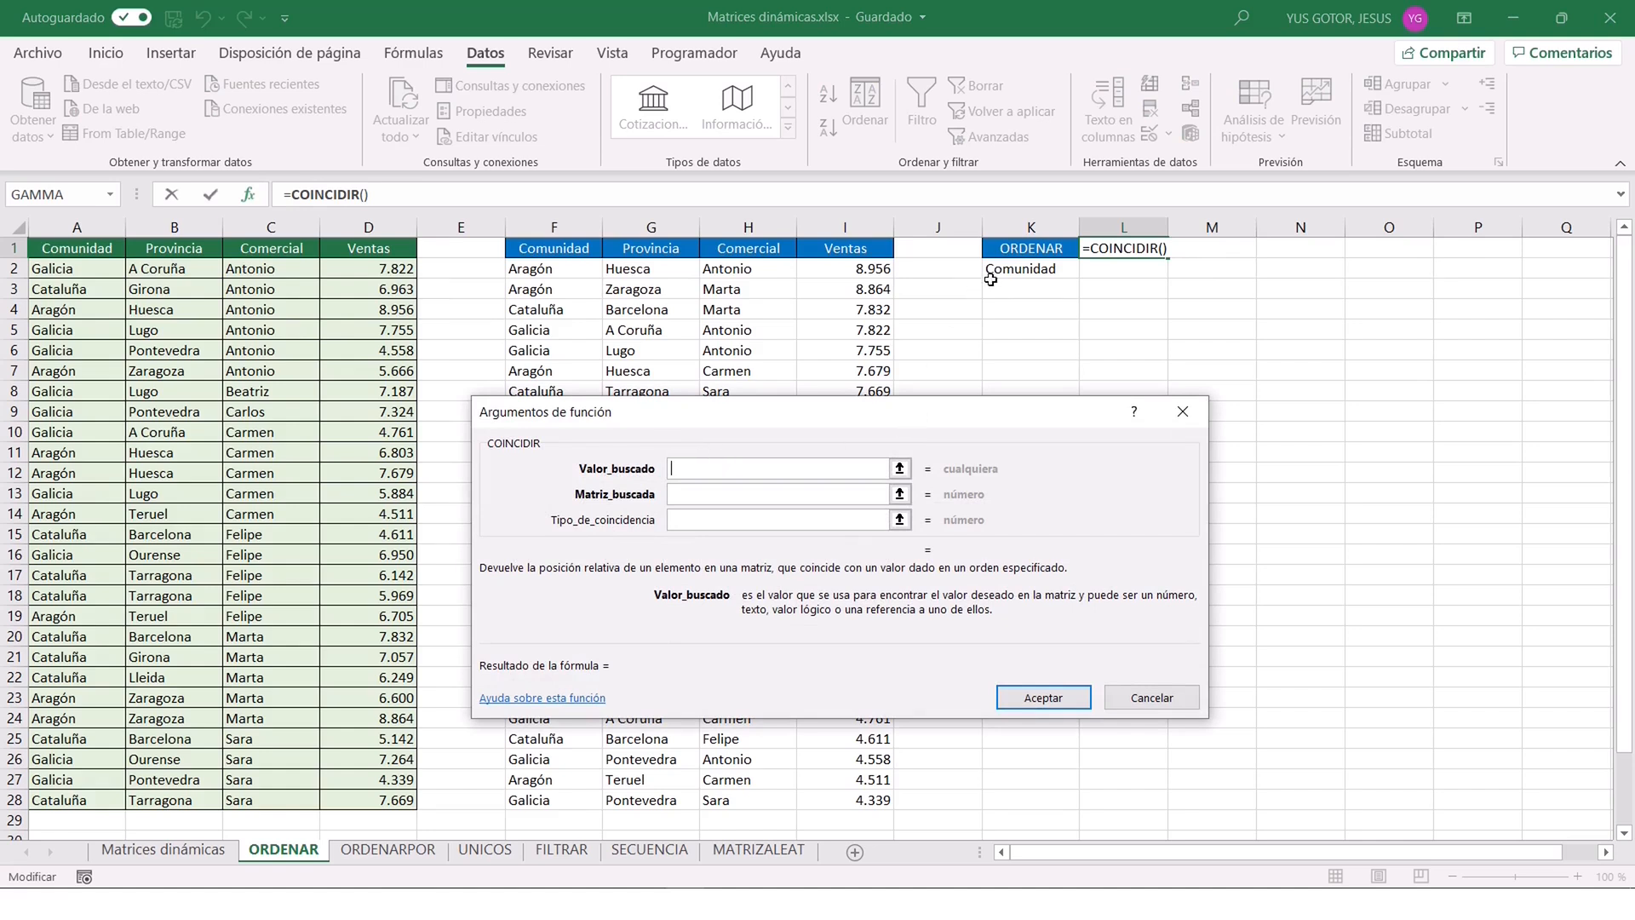
click(1020, 269)
click(742, 494)
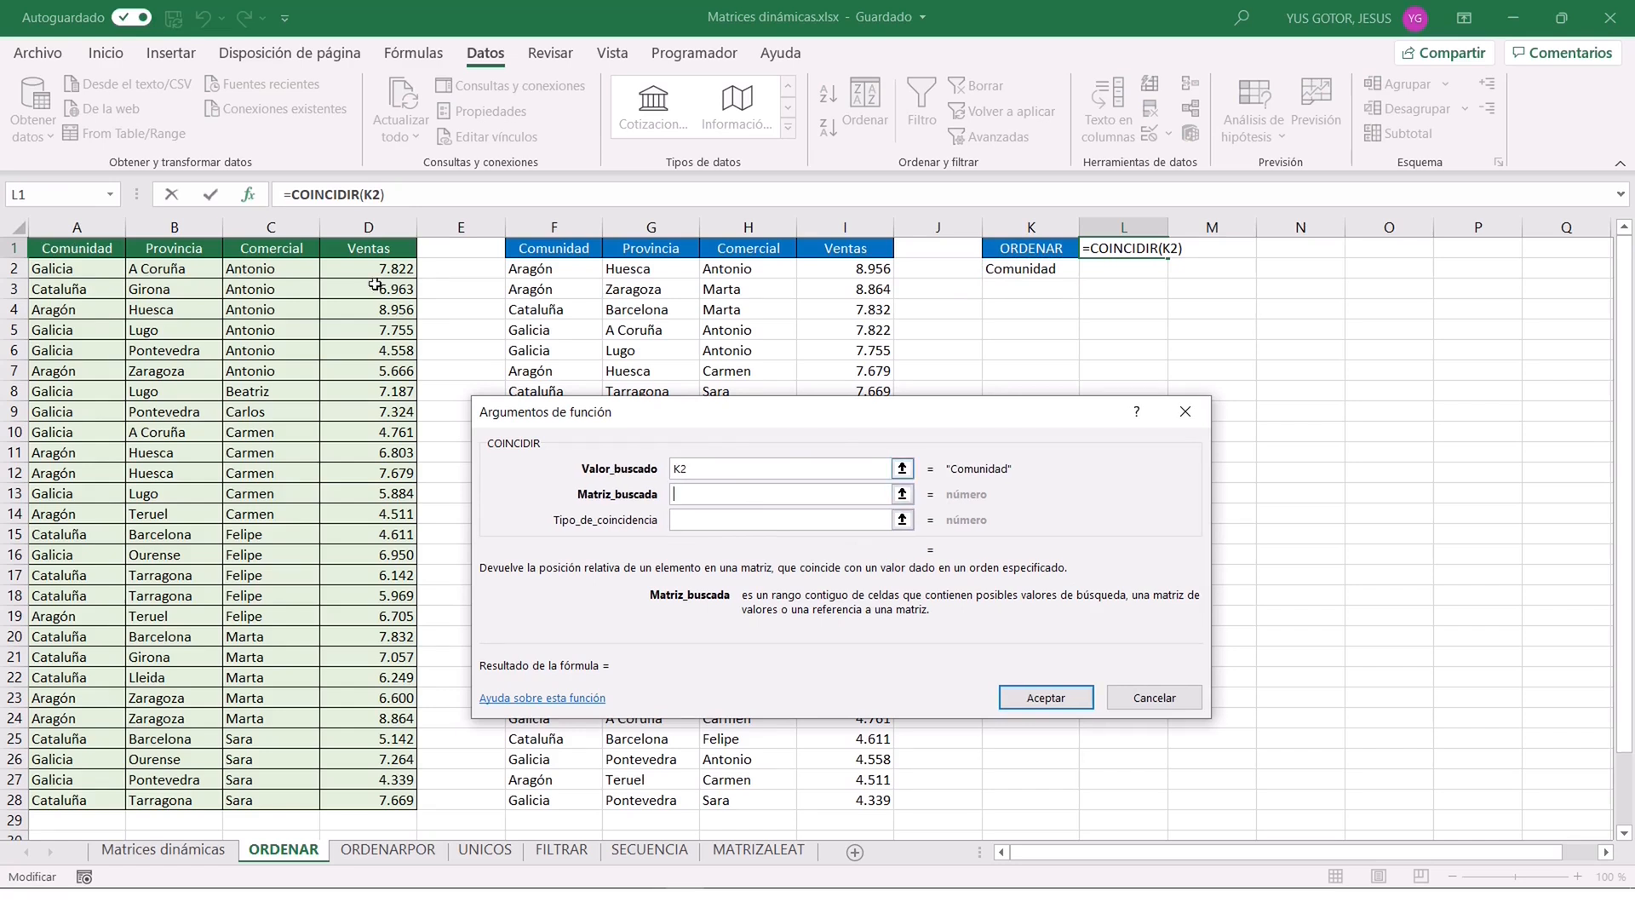
drag(53, 253, 379, 249)
click(737, 521)
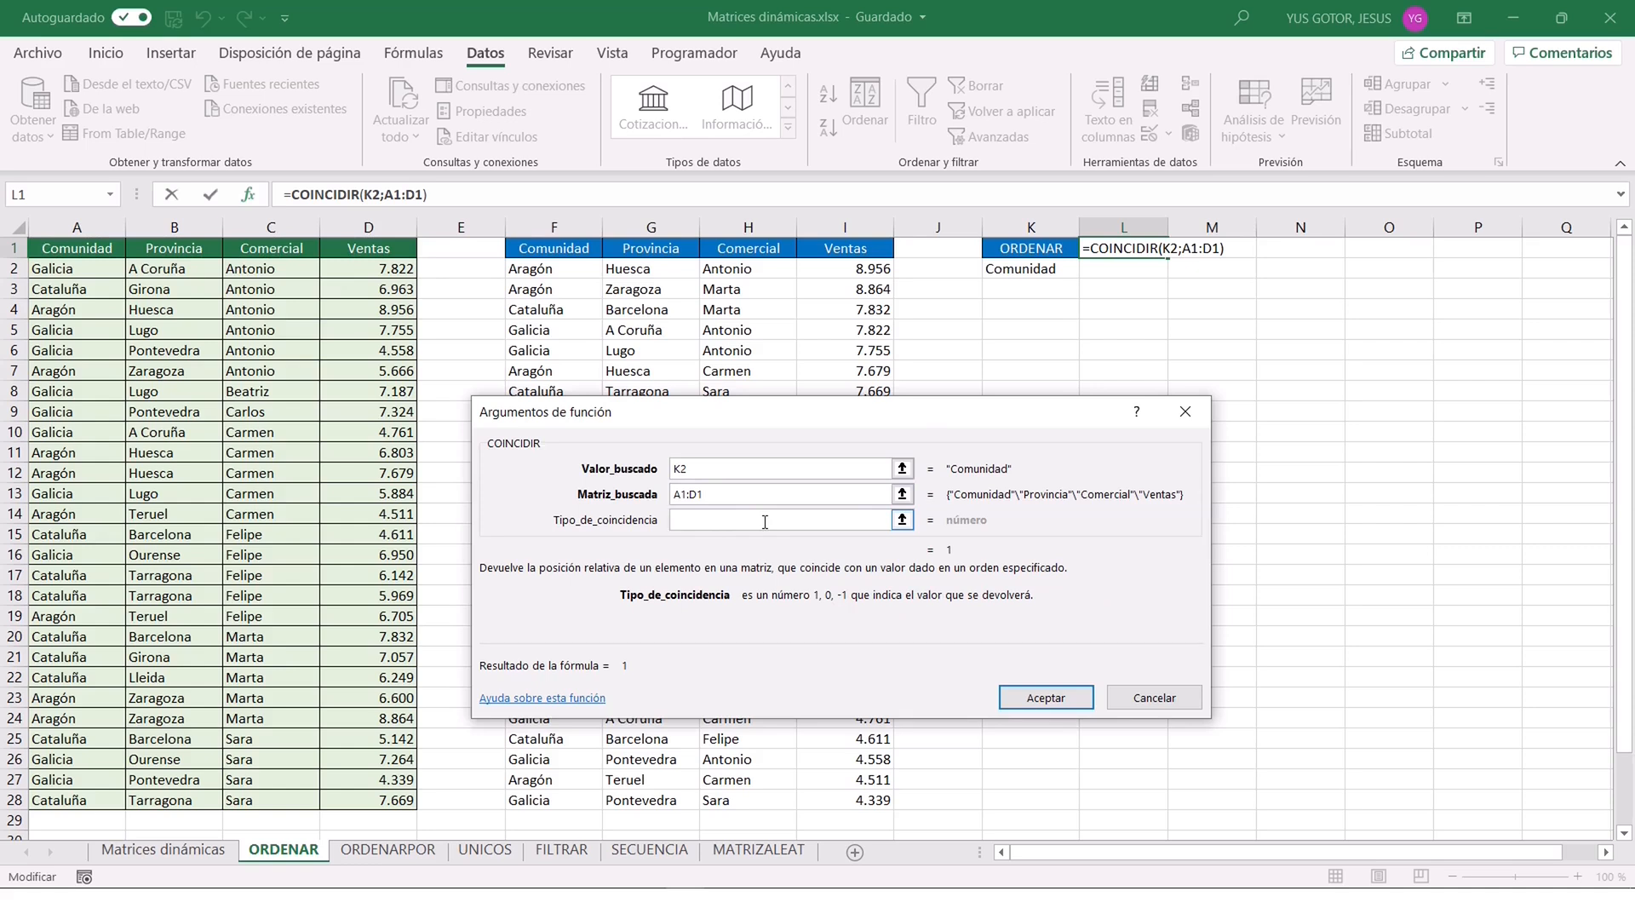
text(0)
click(1053, 695)
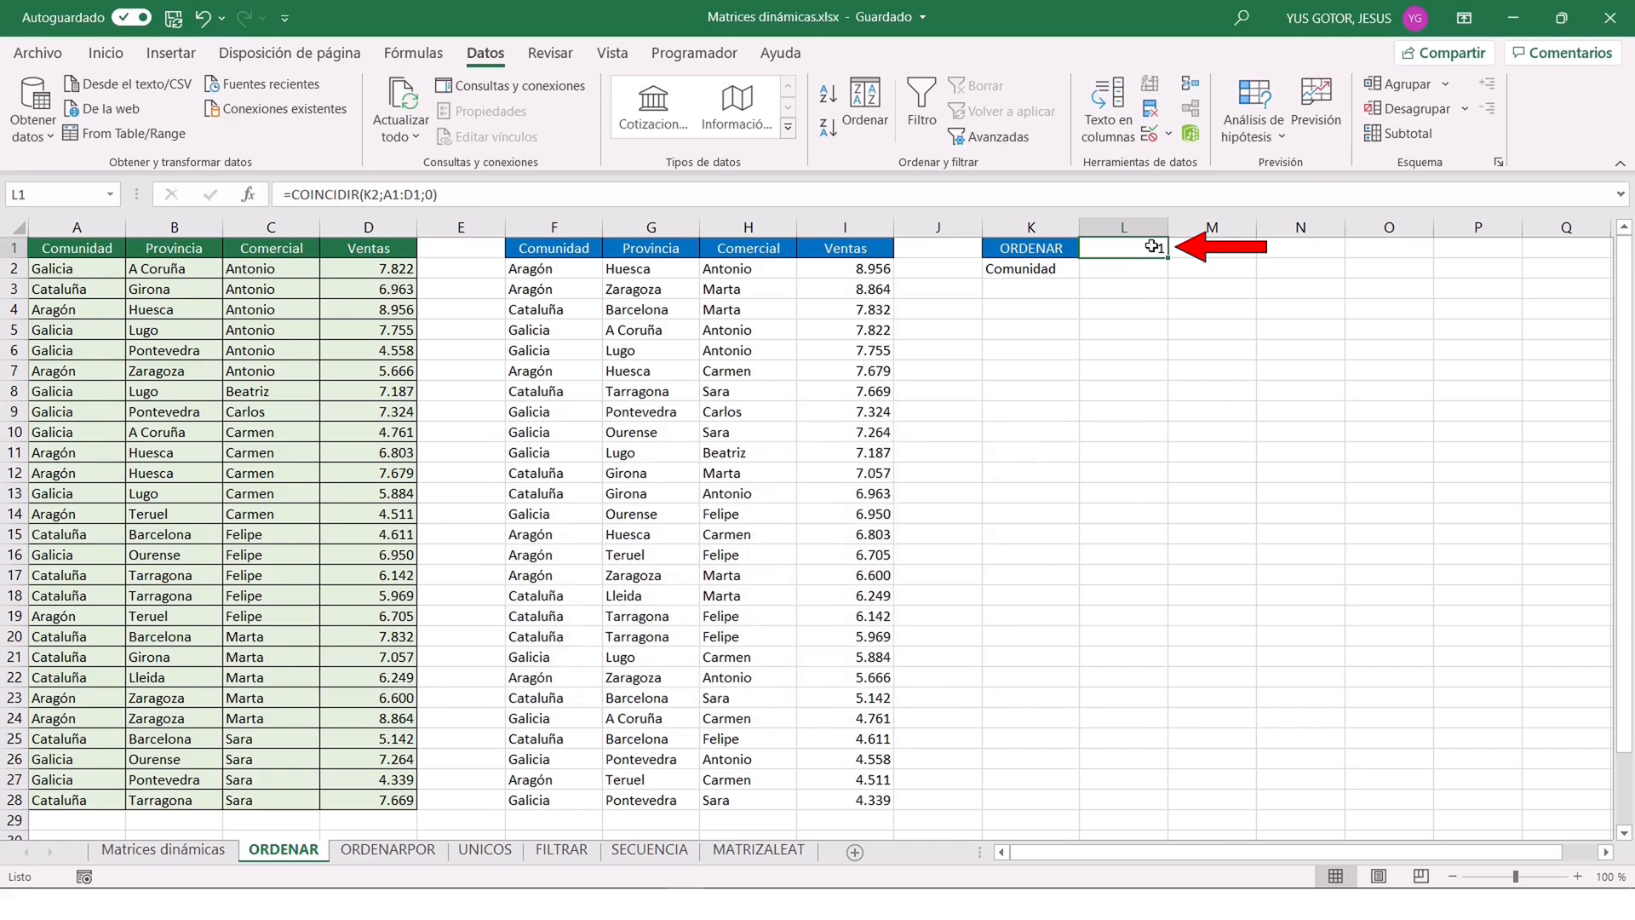
Choose Provincia, Comercial and finally Ventas from K2's drop-down list to test the COINCIDIR formula in L1.
click(1054, 268)
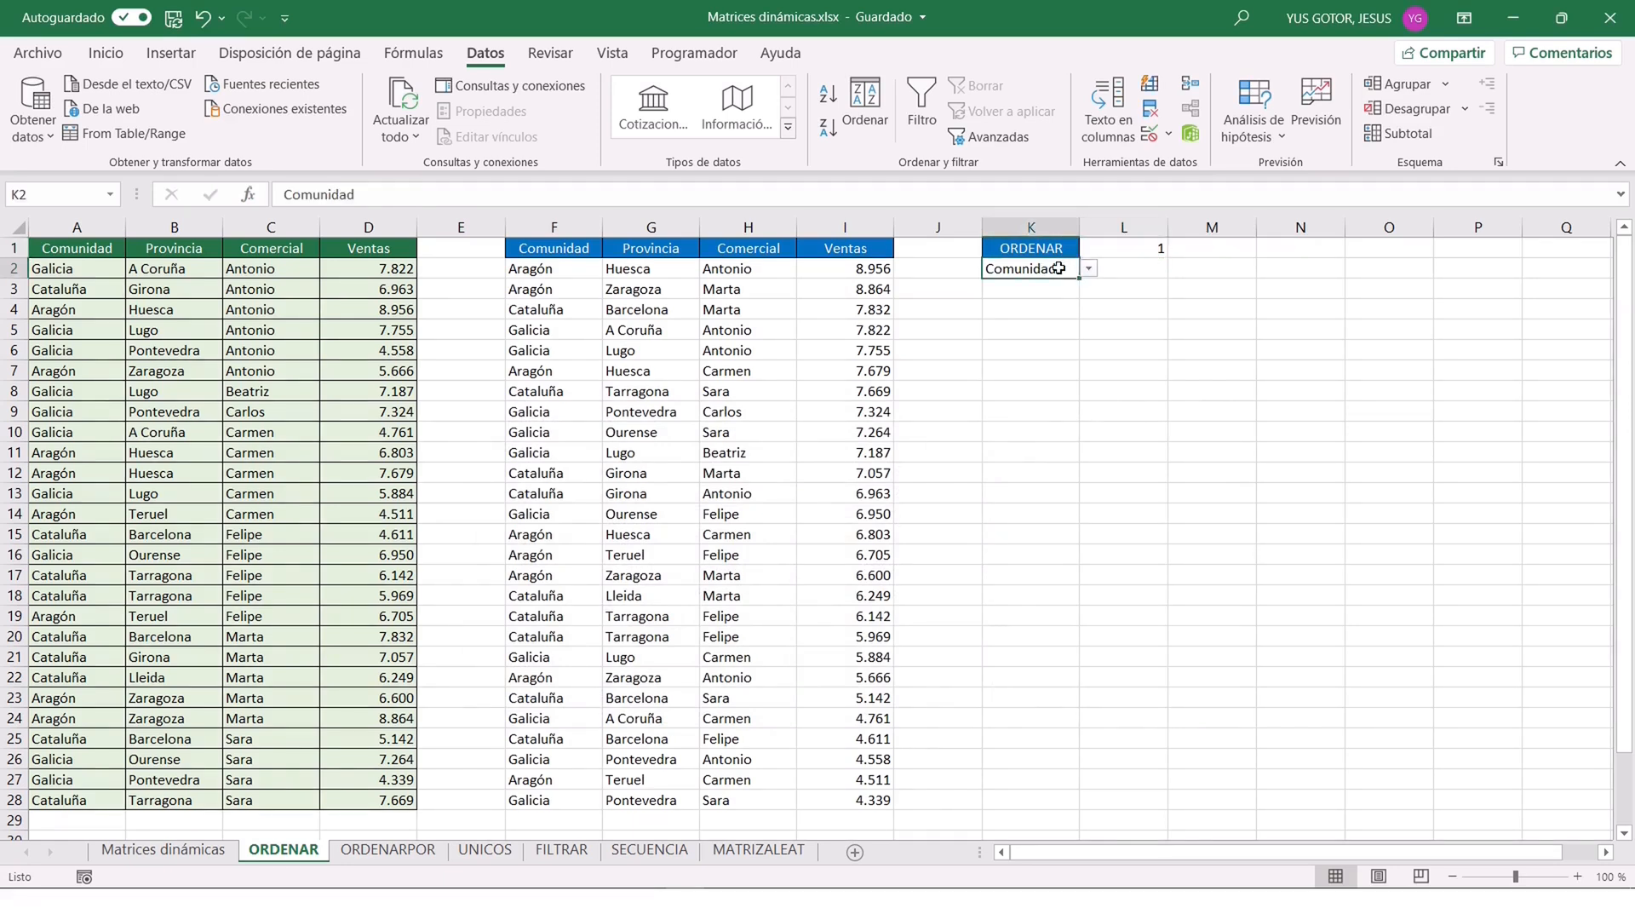
click(1090, 270)
click(1050, 300)
click(1088, 269)
click(1031, 317)
click(1090, 269)
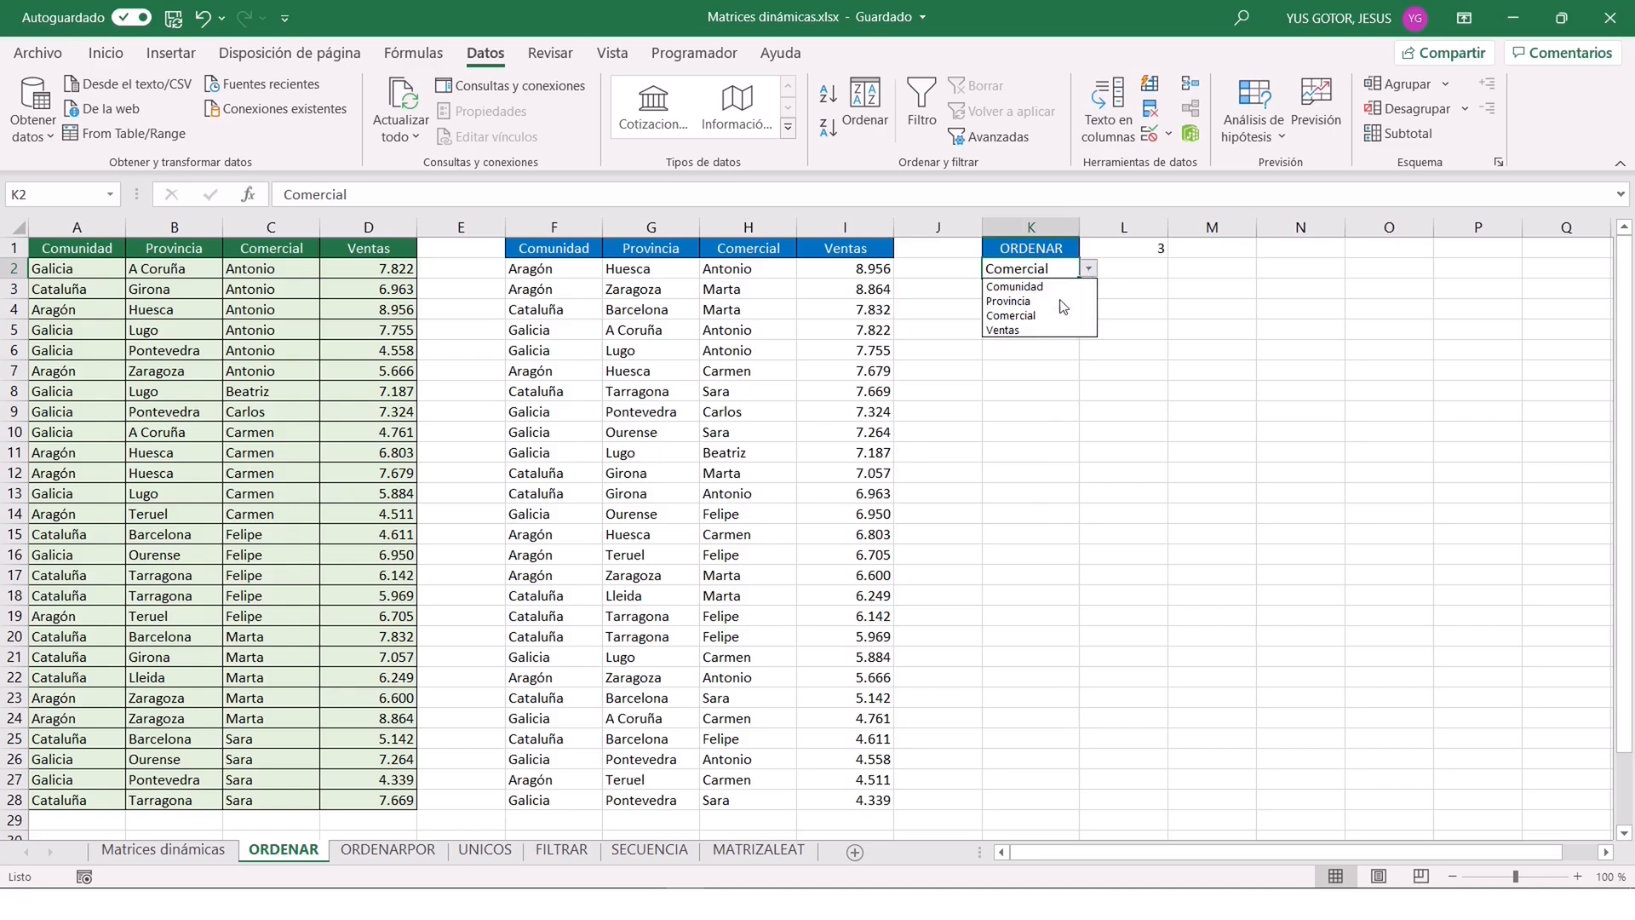
click(1022, 327)
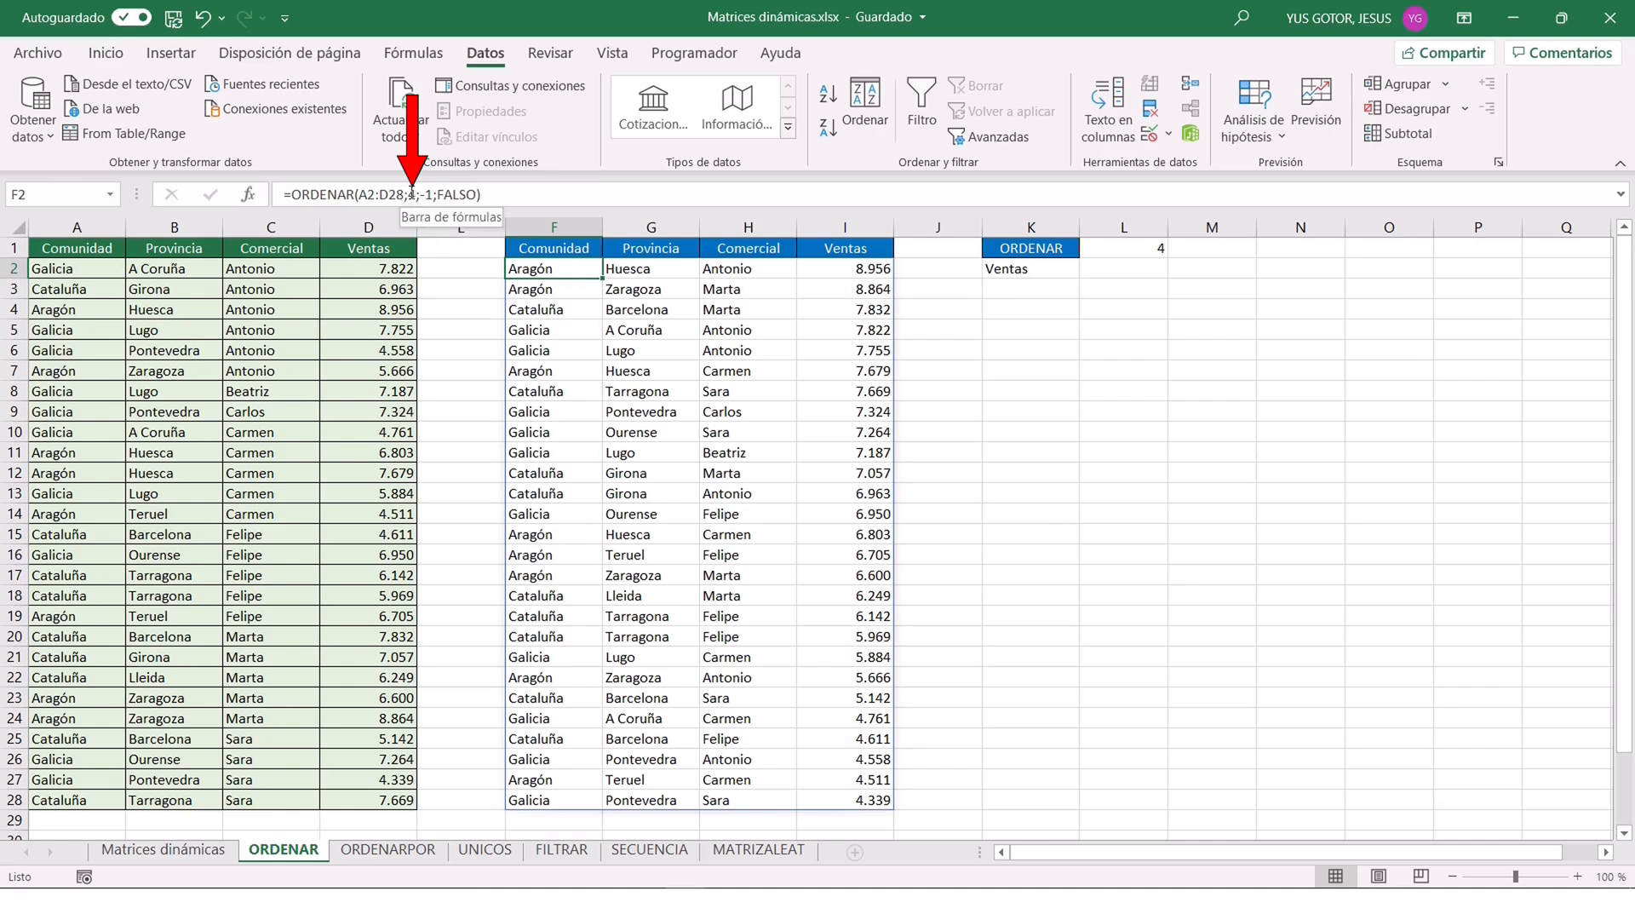
Replace the sort index in F2's ORDENAR formula with COINCIDIR(K2;A1:D1;0).
click(412, 194)
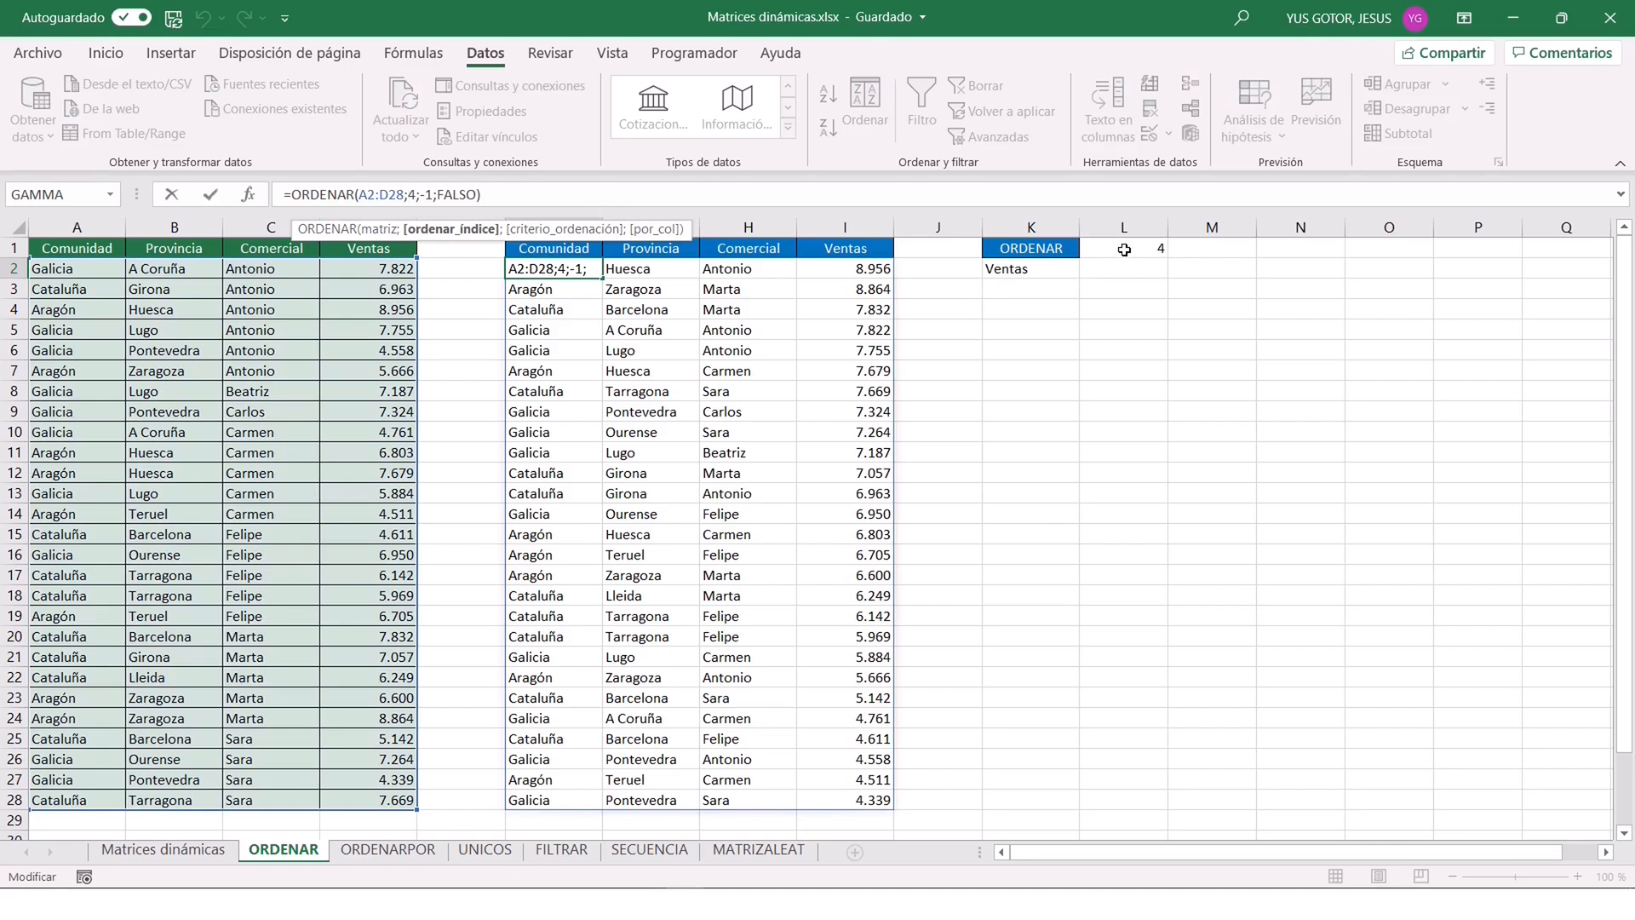
click(248, 194)
click(712, 481)
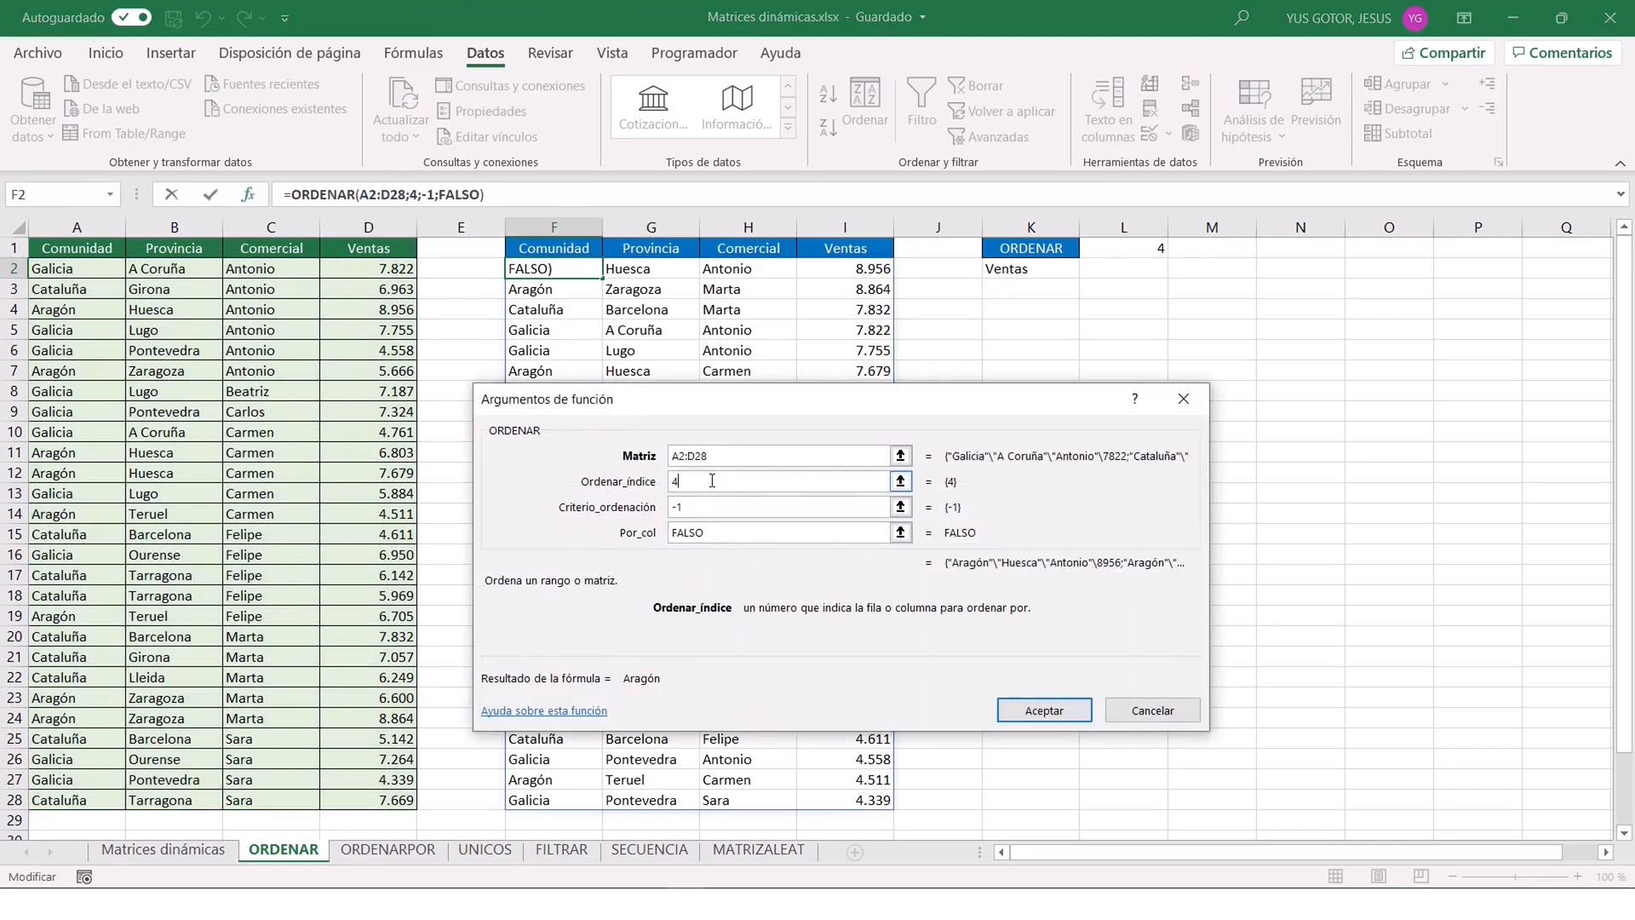
key(BackSpace)
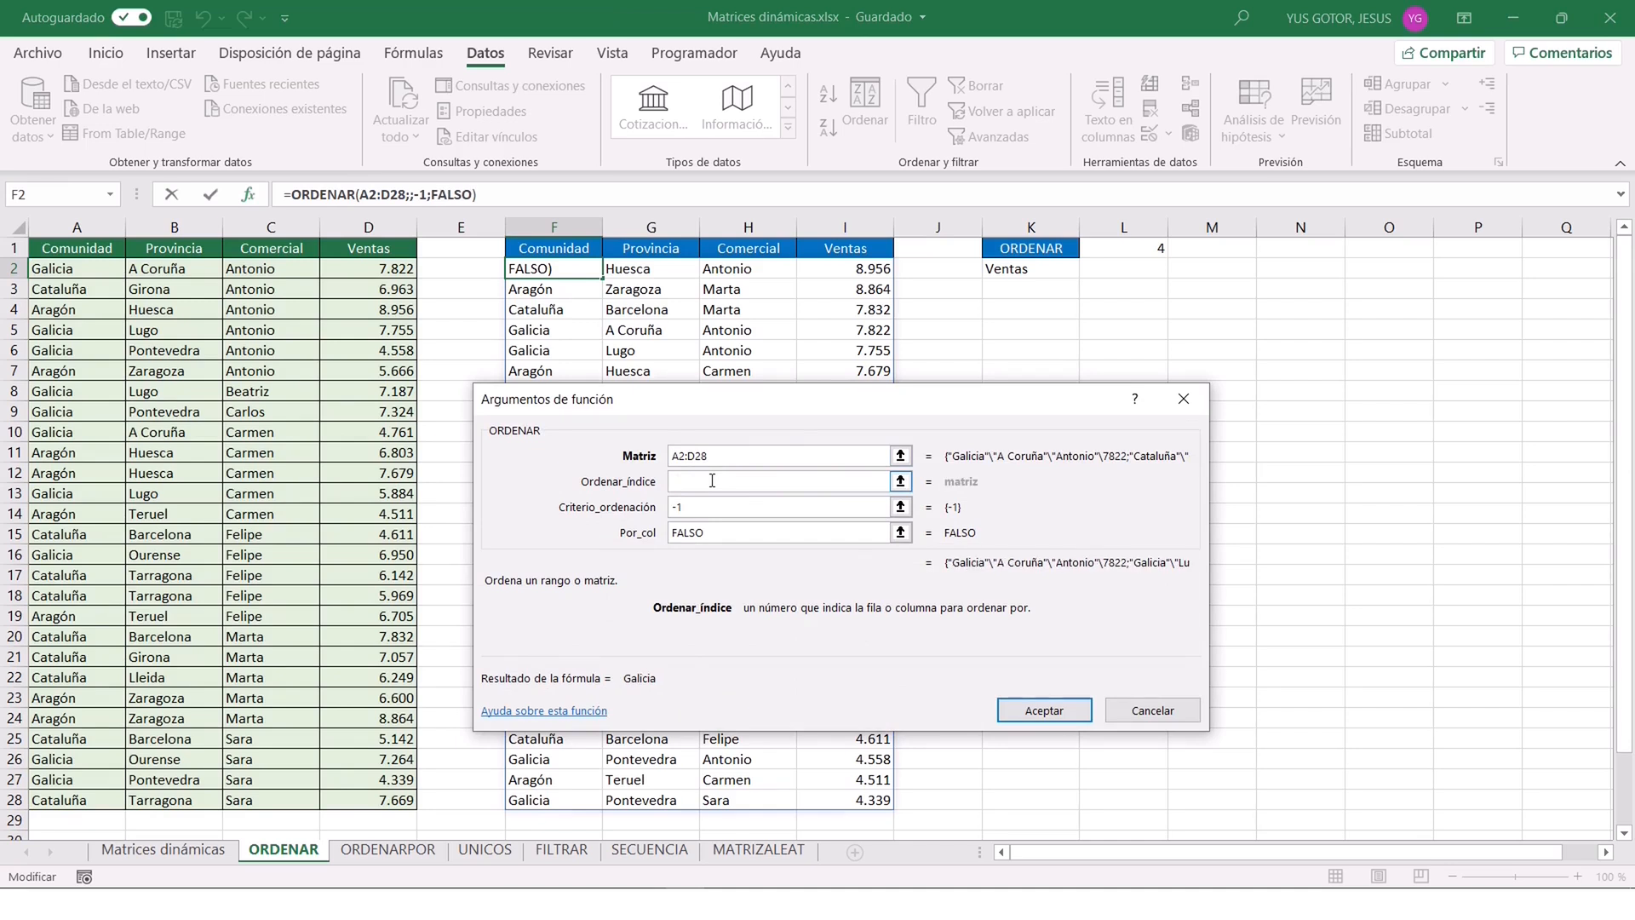
text(COINCIDIR(K2;A1:D1;0))
Set the order criterion of F2's ORDENAR formula to 1 for ascending order, and clear the helper formula in L1.
click(678, 507)
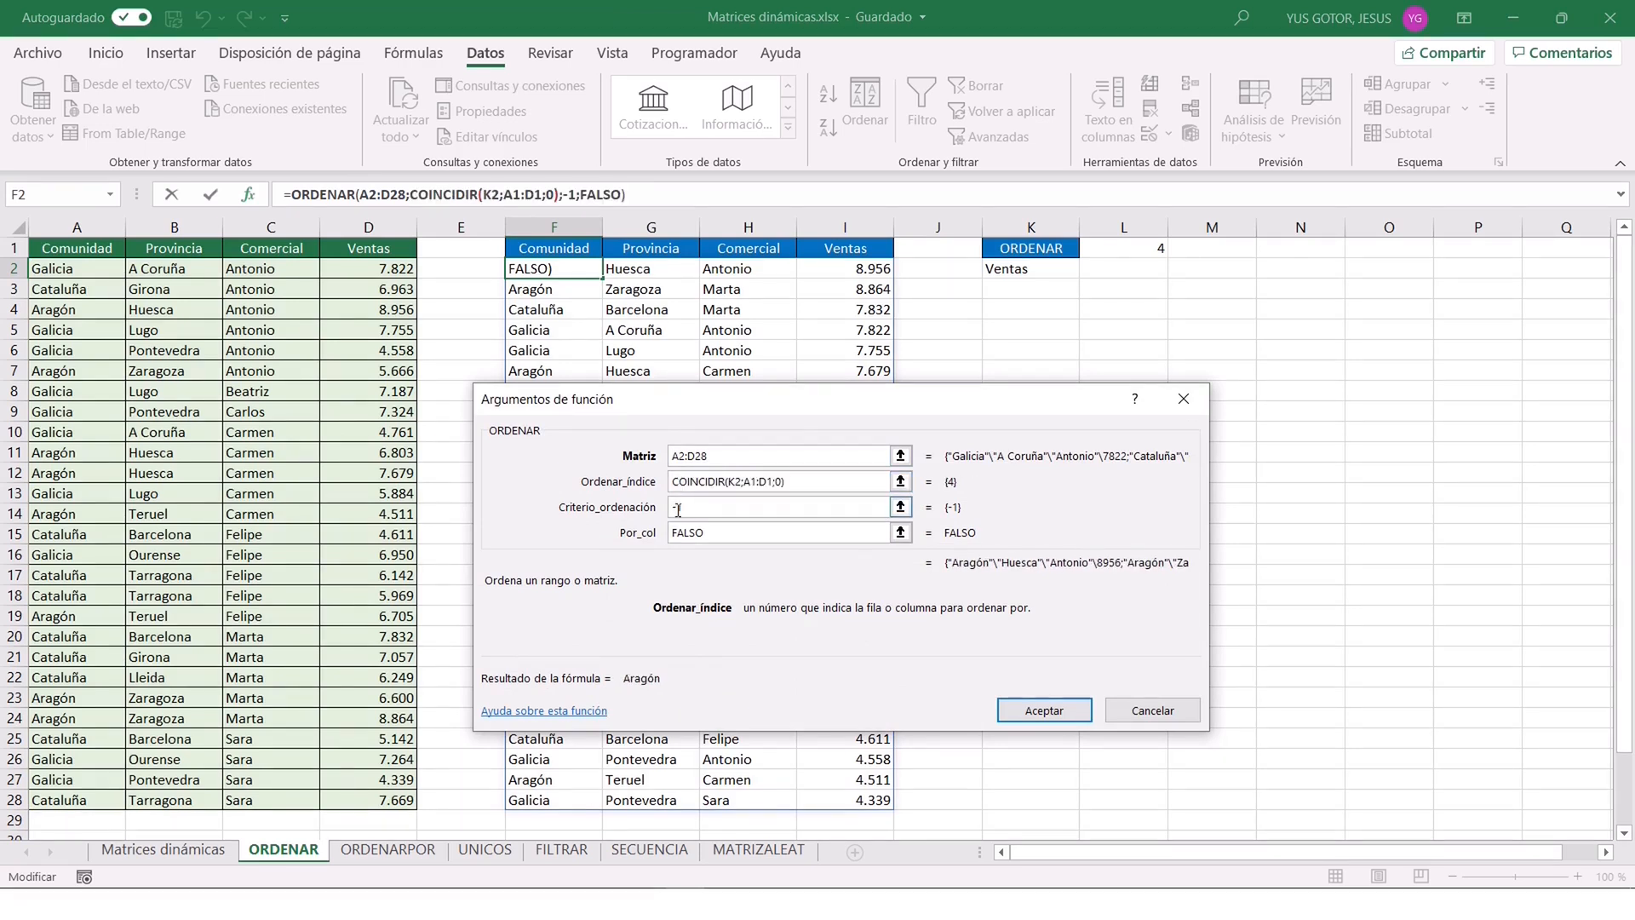
click(674, 513)
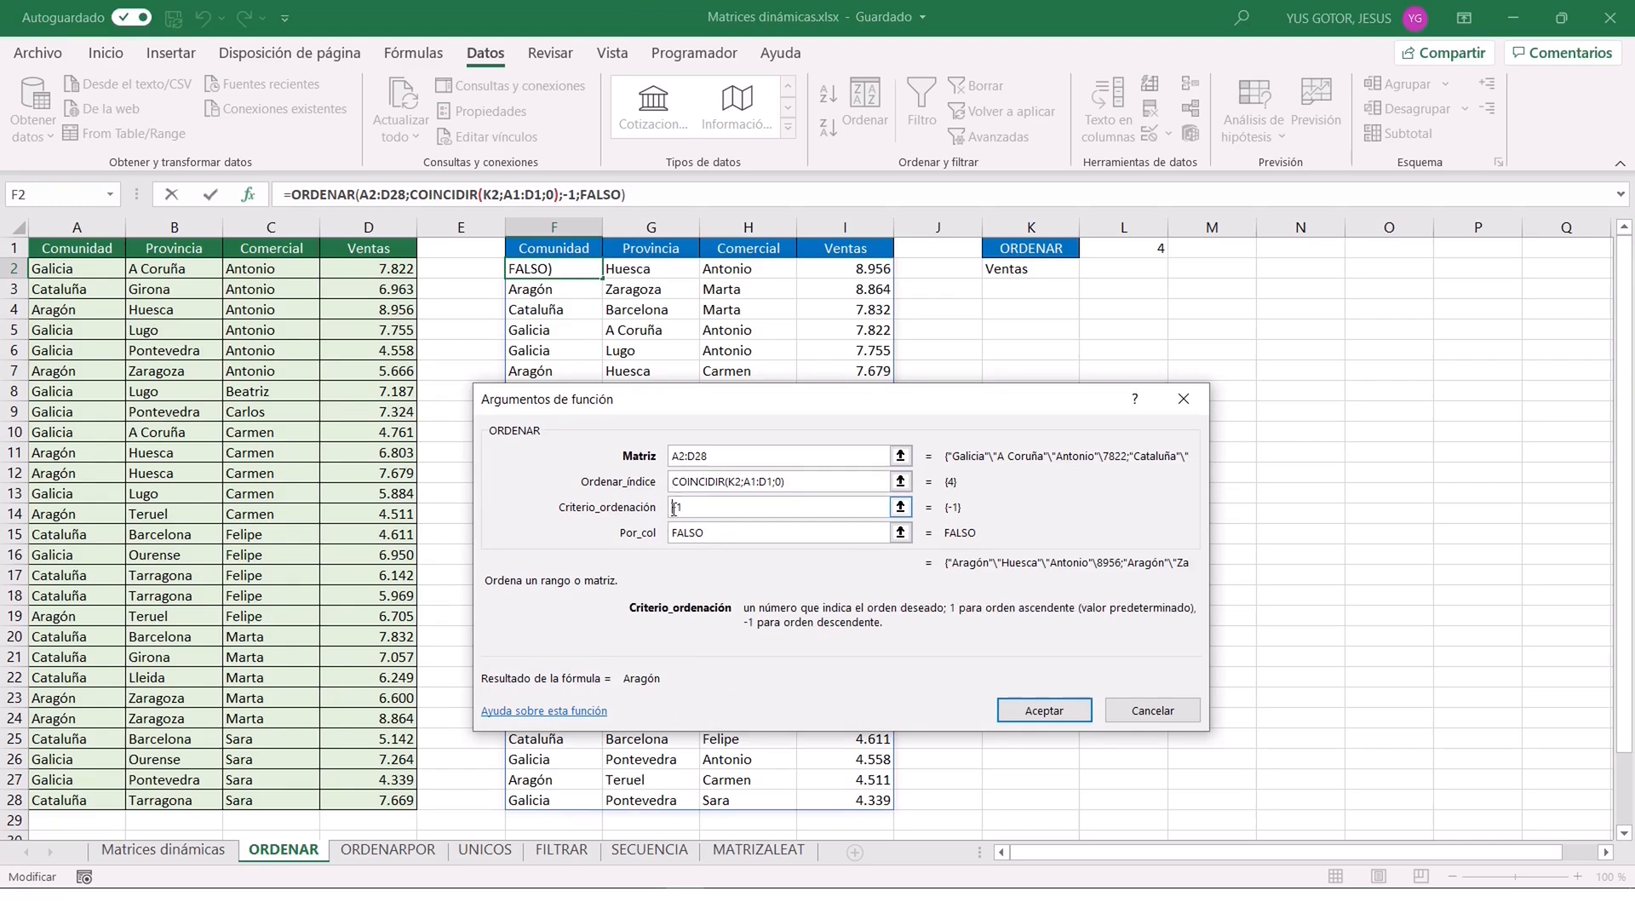
key(Delete)
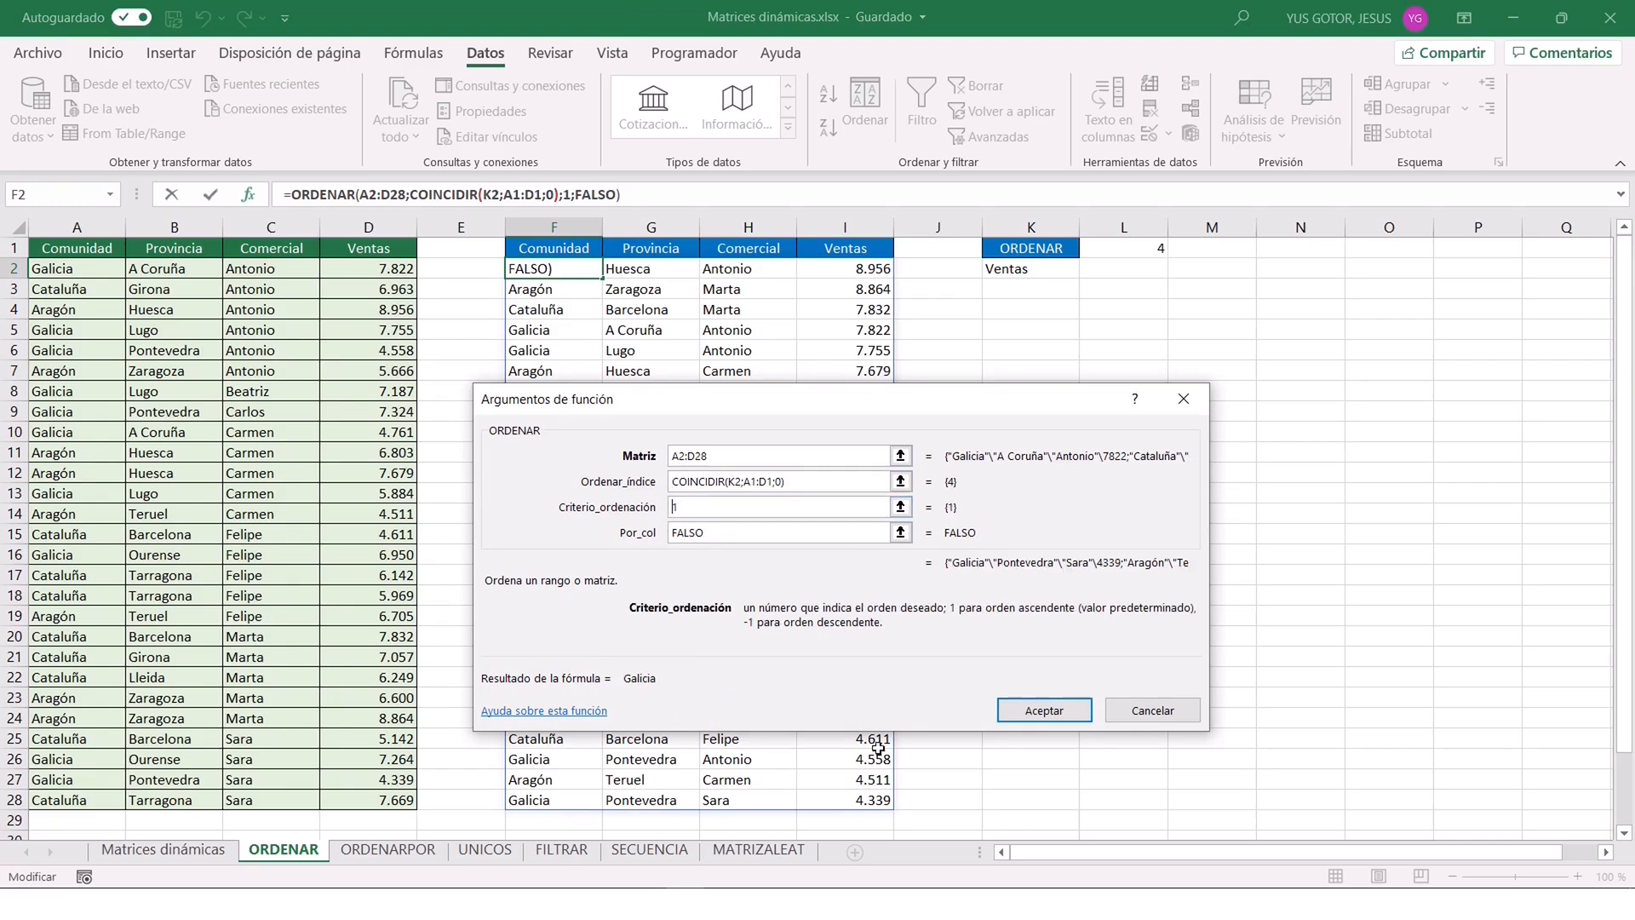
click(1044, 710)
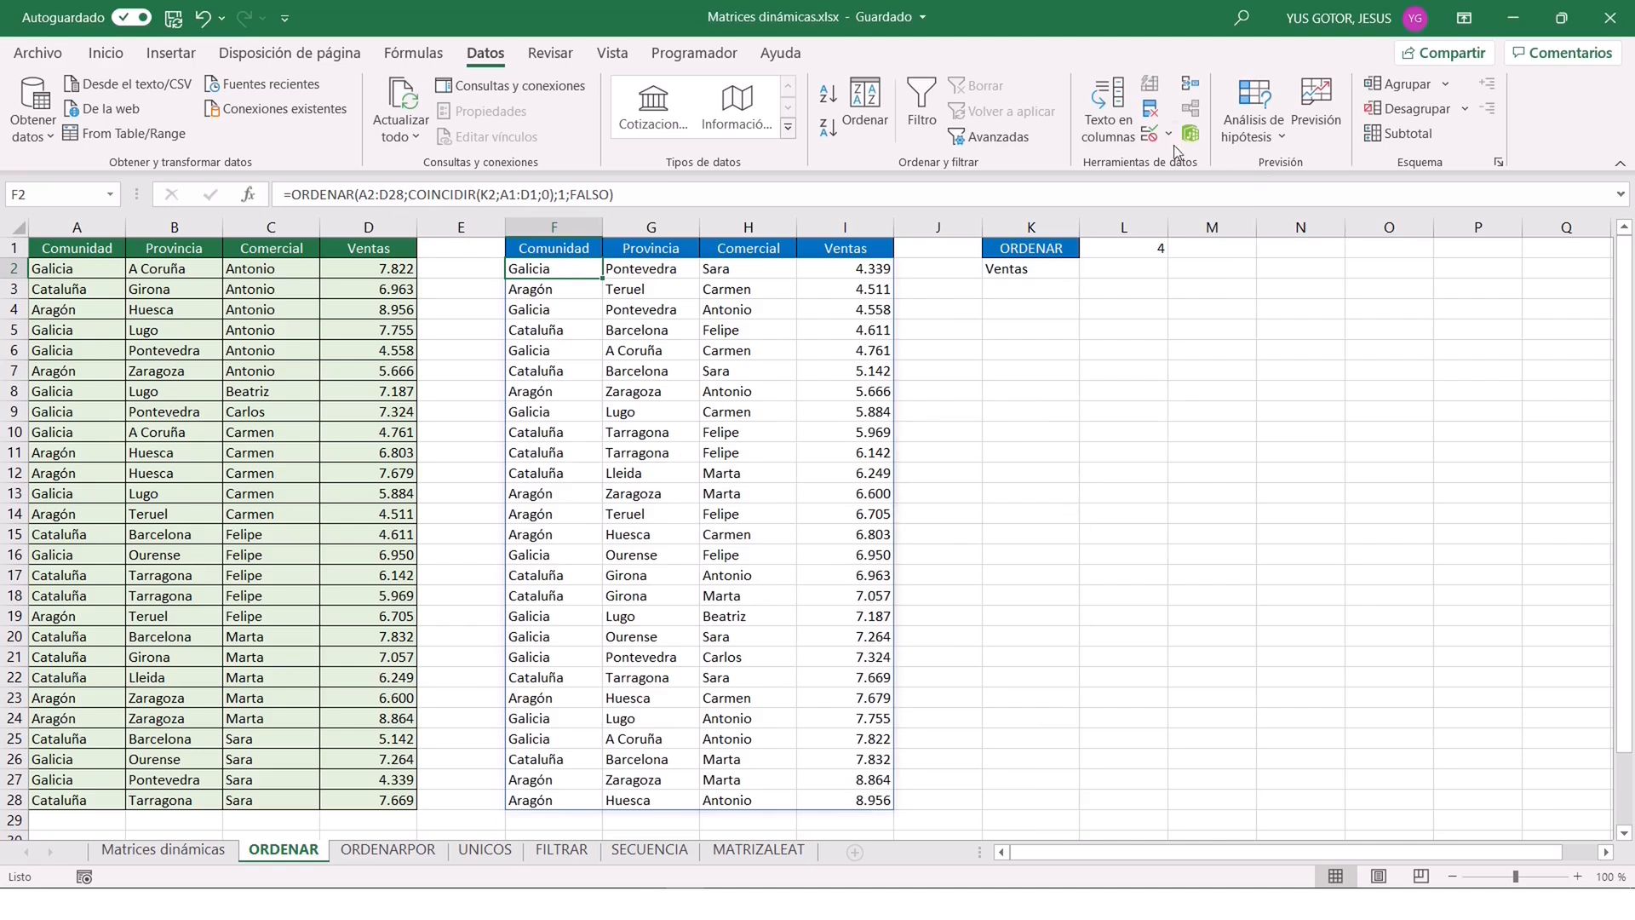
click(1133, 250)
key(Delete)
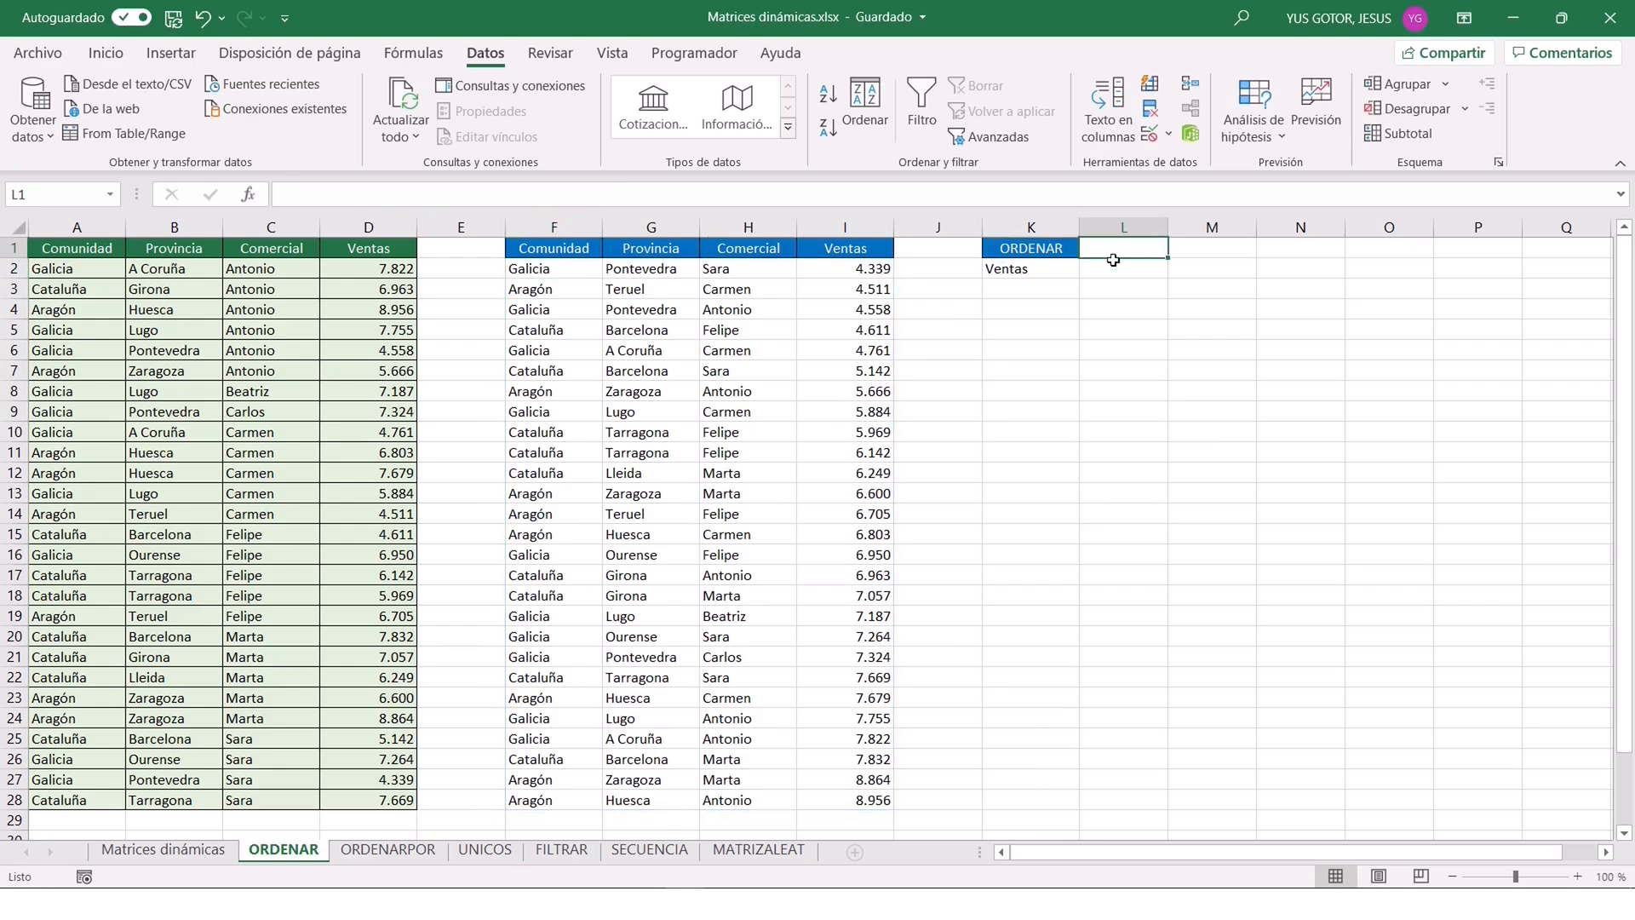
Re-sort the output table by choosing Comunidad, Provincia, Comercial and finally Ventas from the drop-down list in K2.
click(1024, 268)
click(1089, 269)
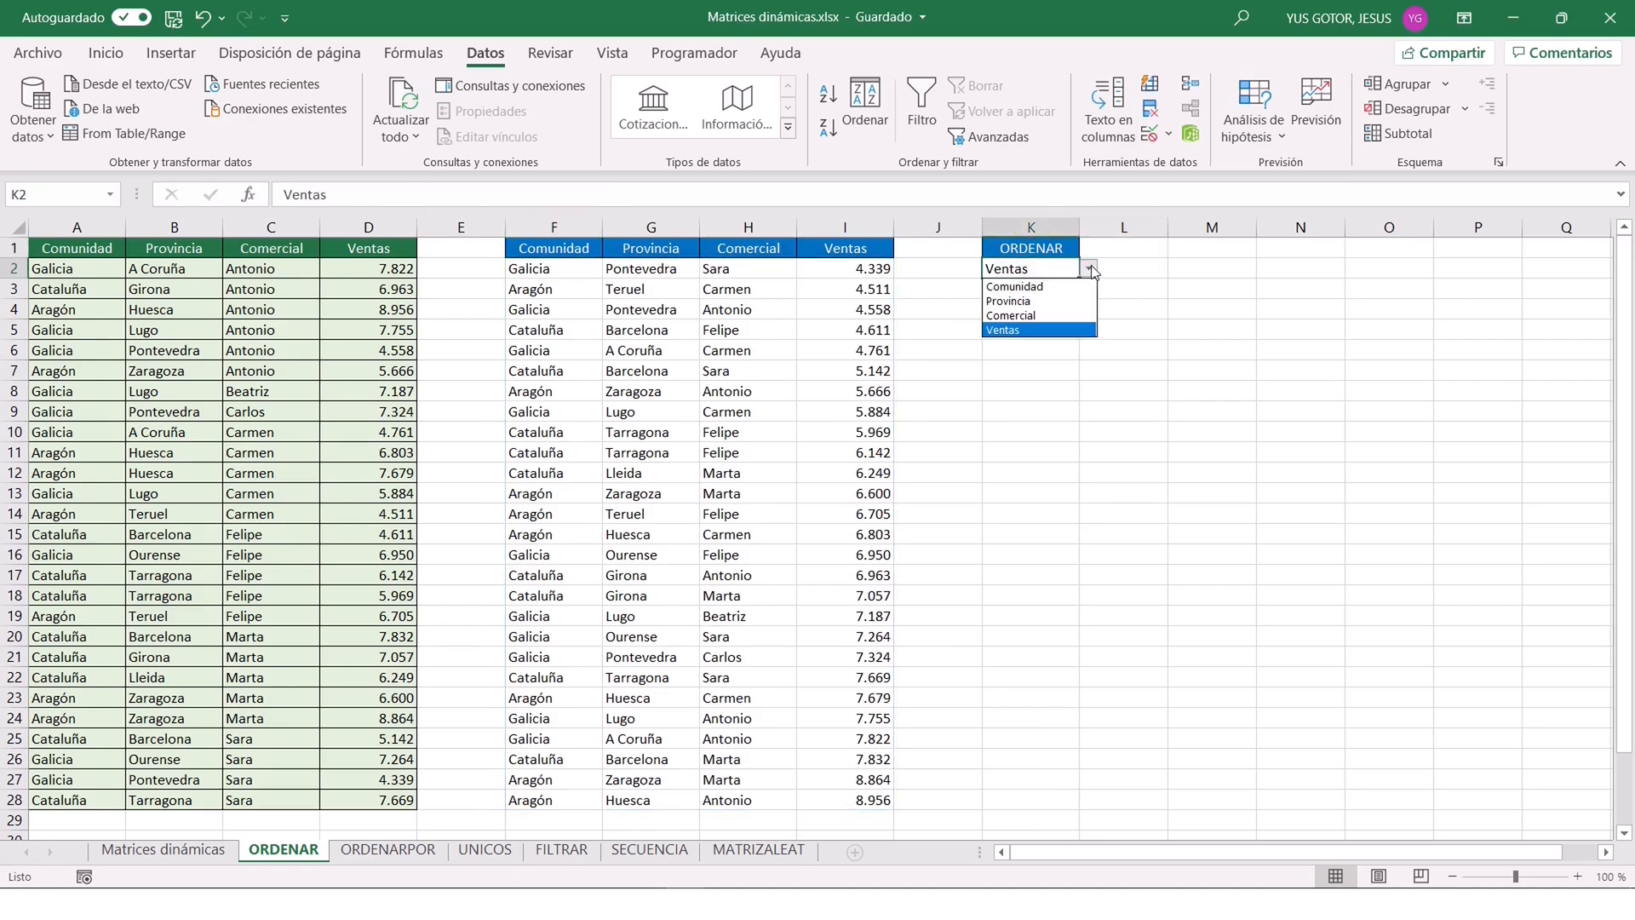
click(1047, 287)
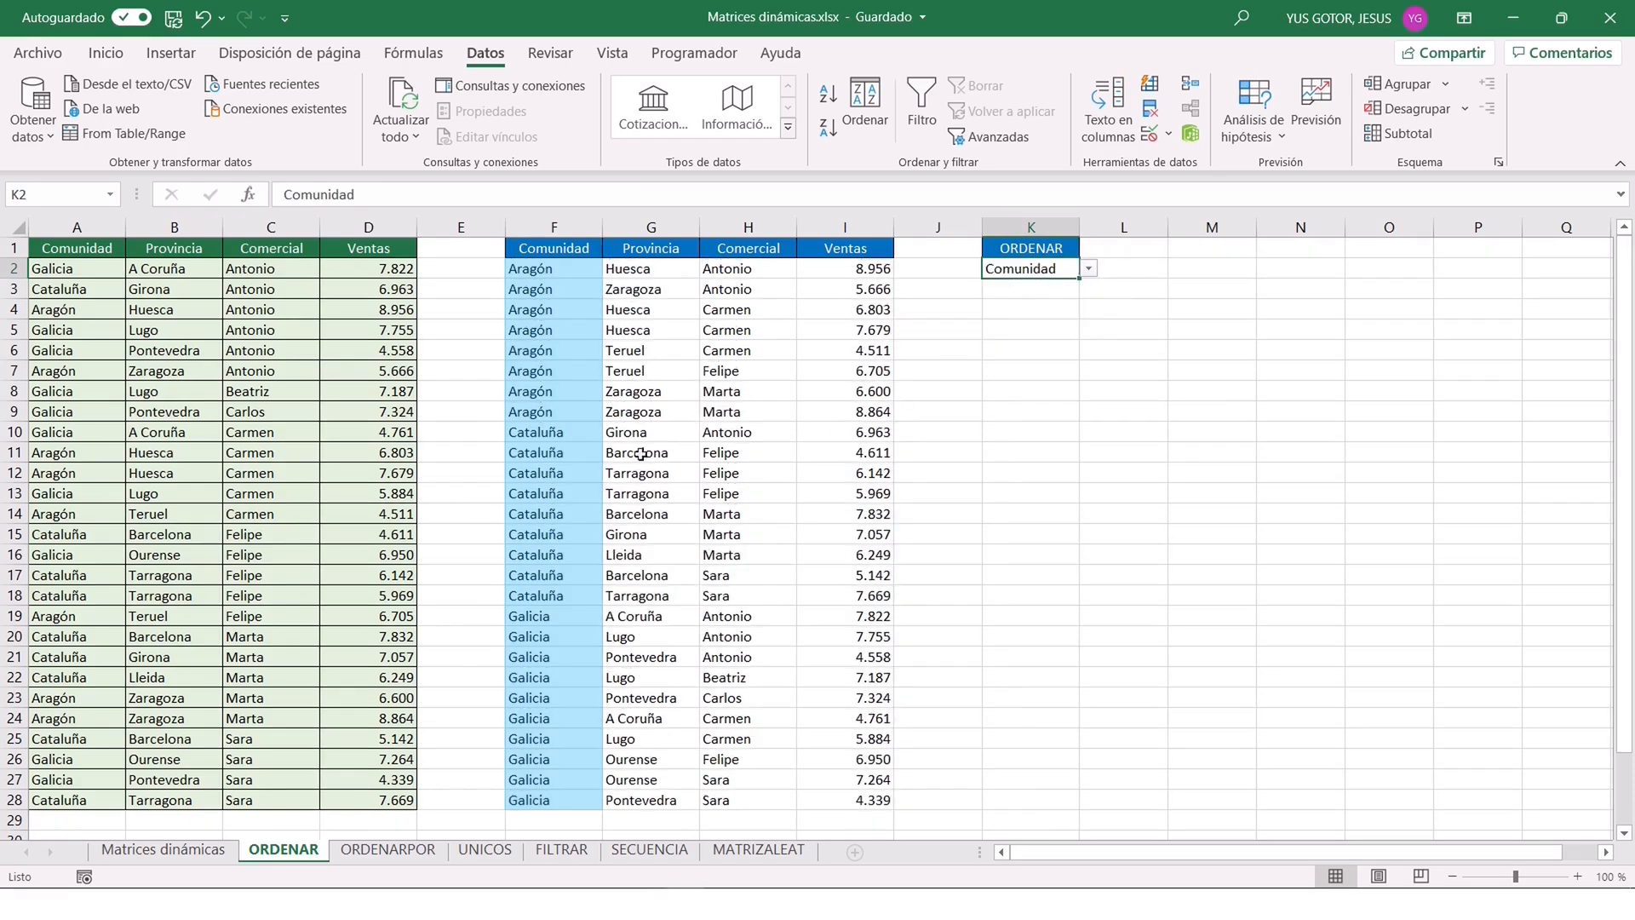
click(1089, 269)
click(1029, 302)
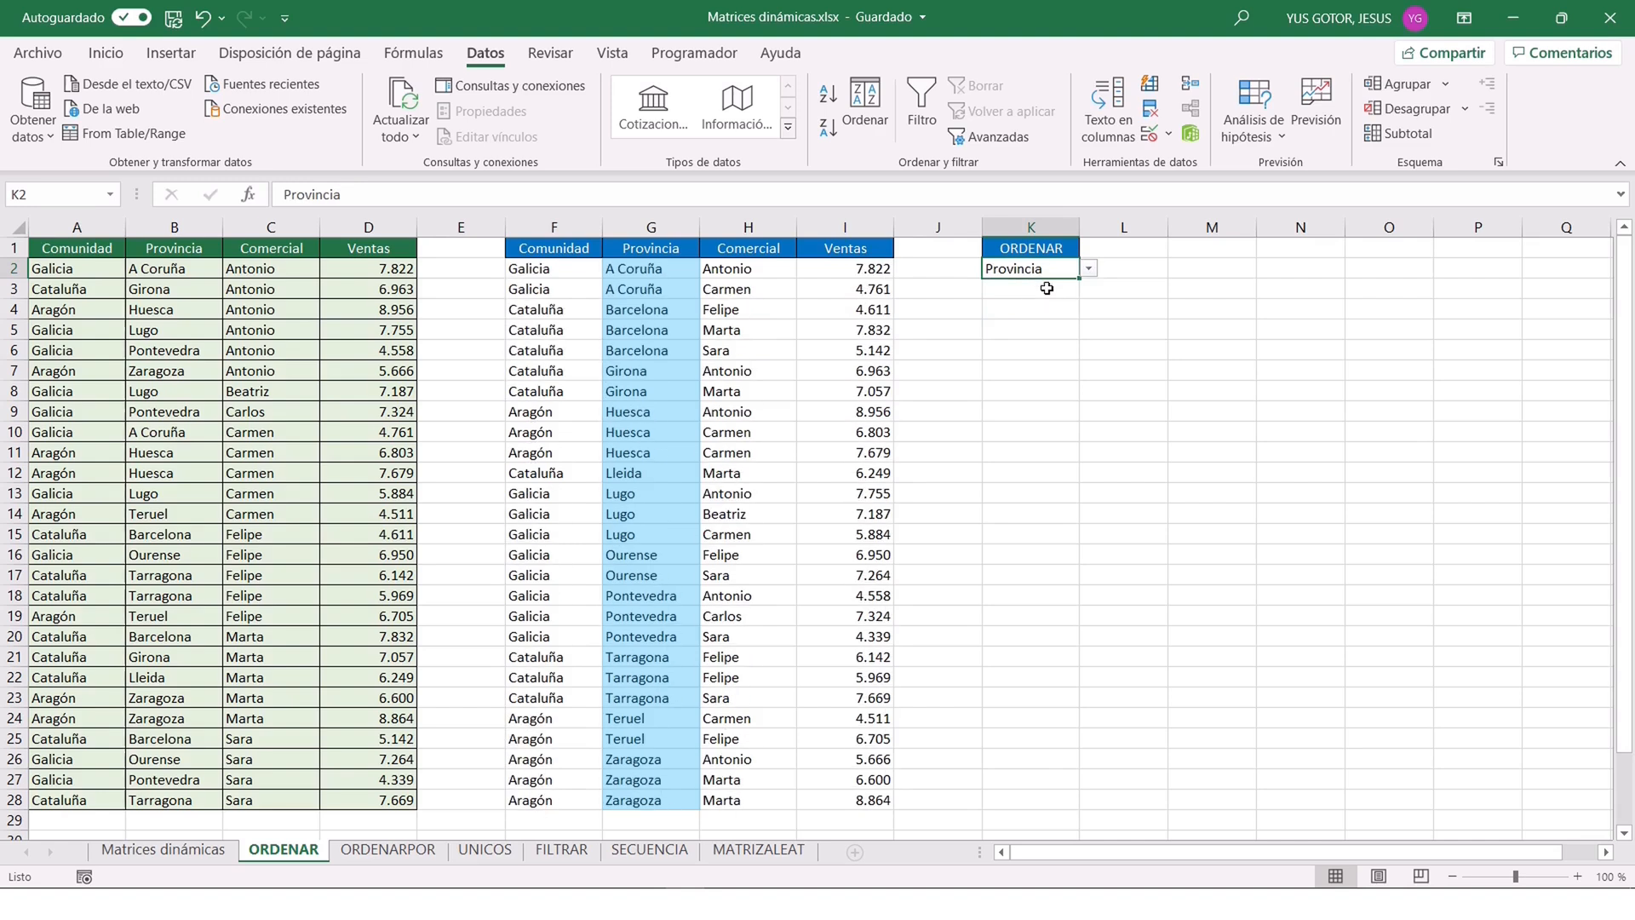
click(1089, 270)
click(1030, 318)
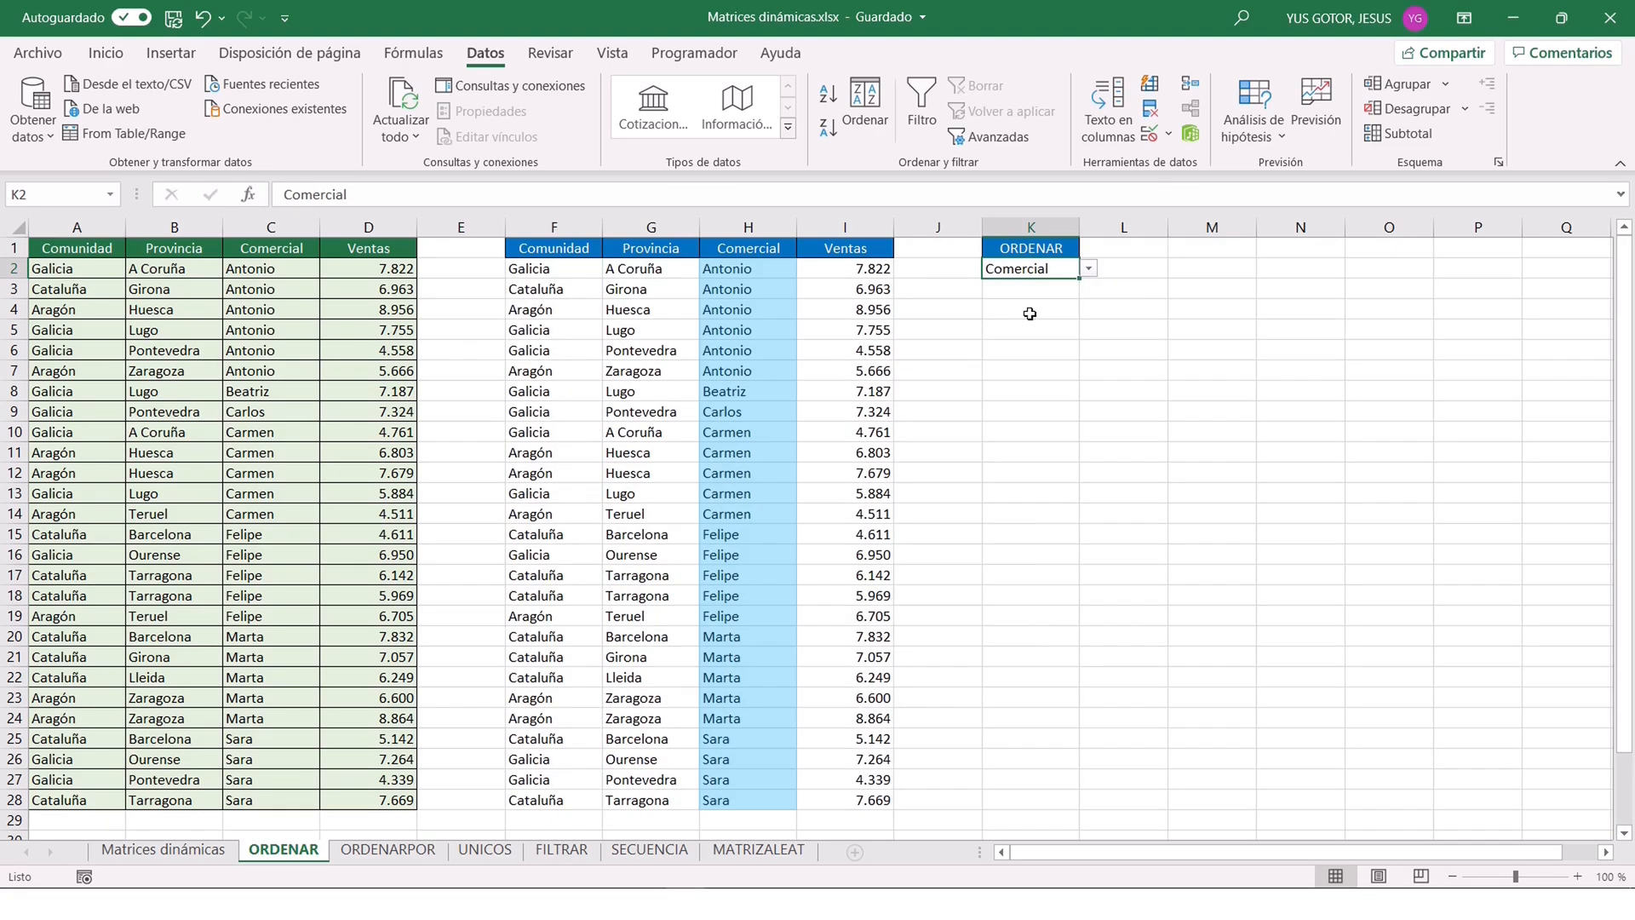
click(1090, 269)
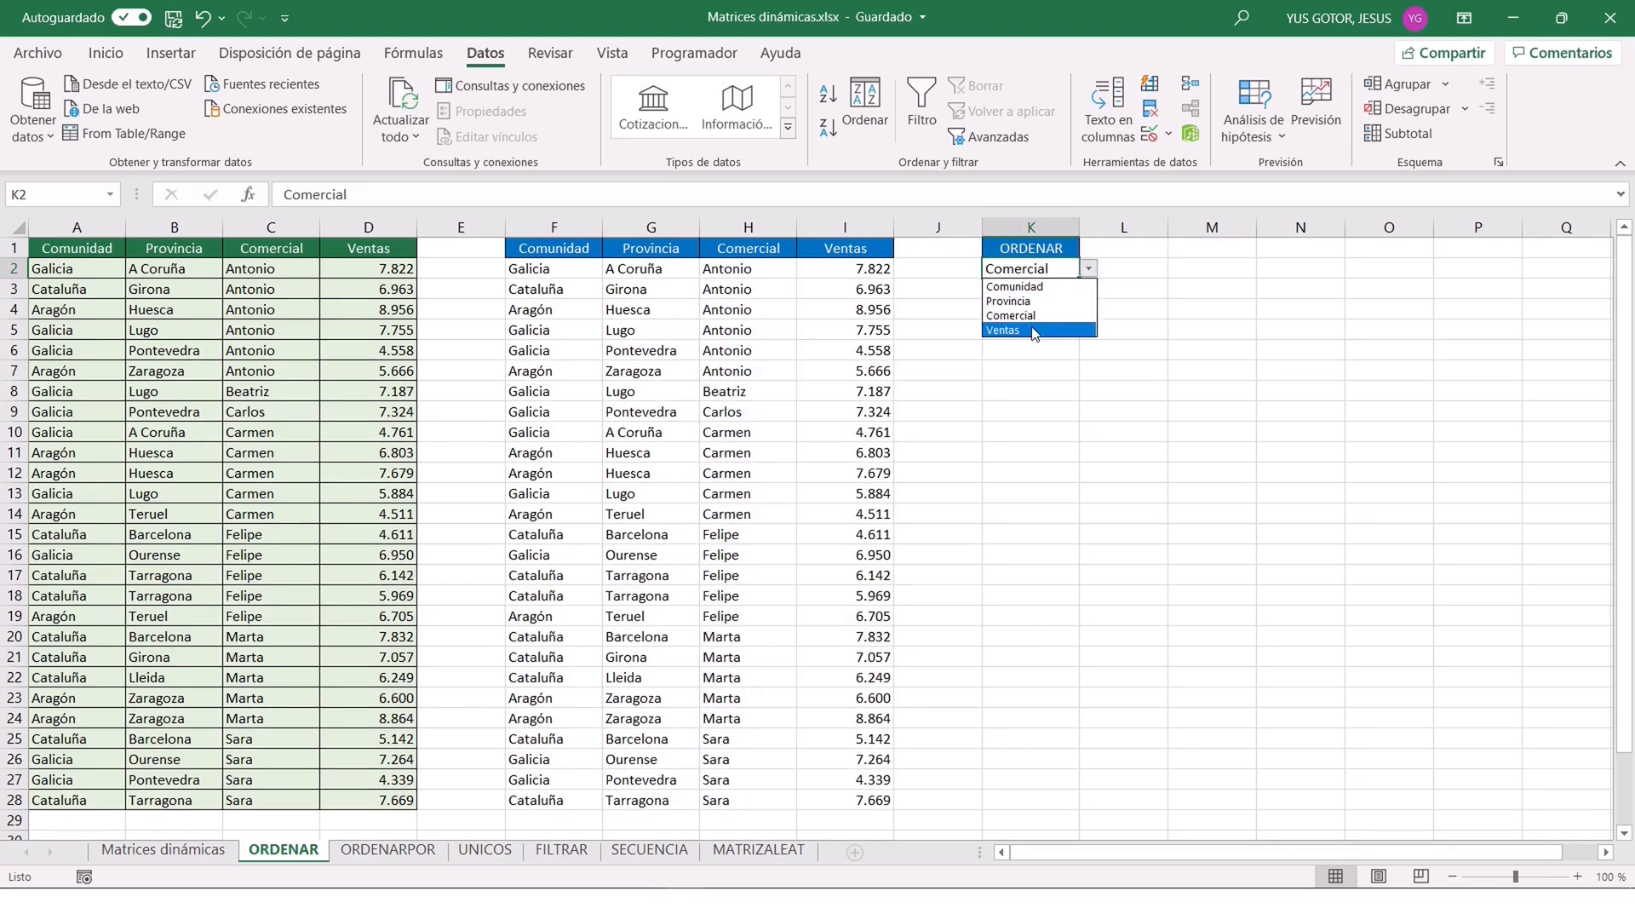
click(1032, 332)
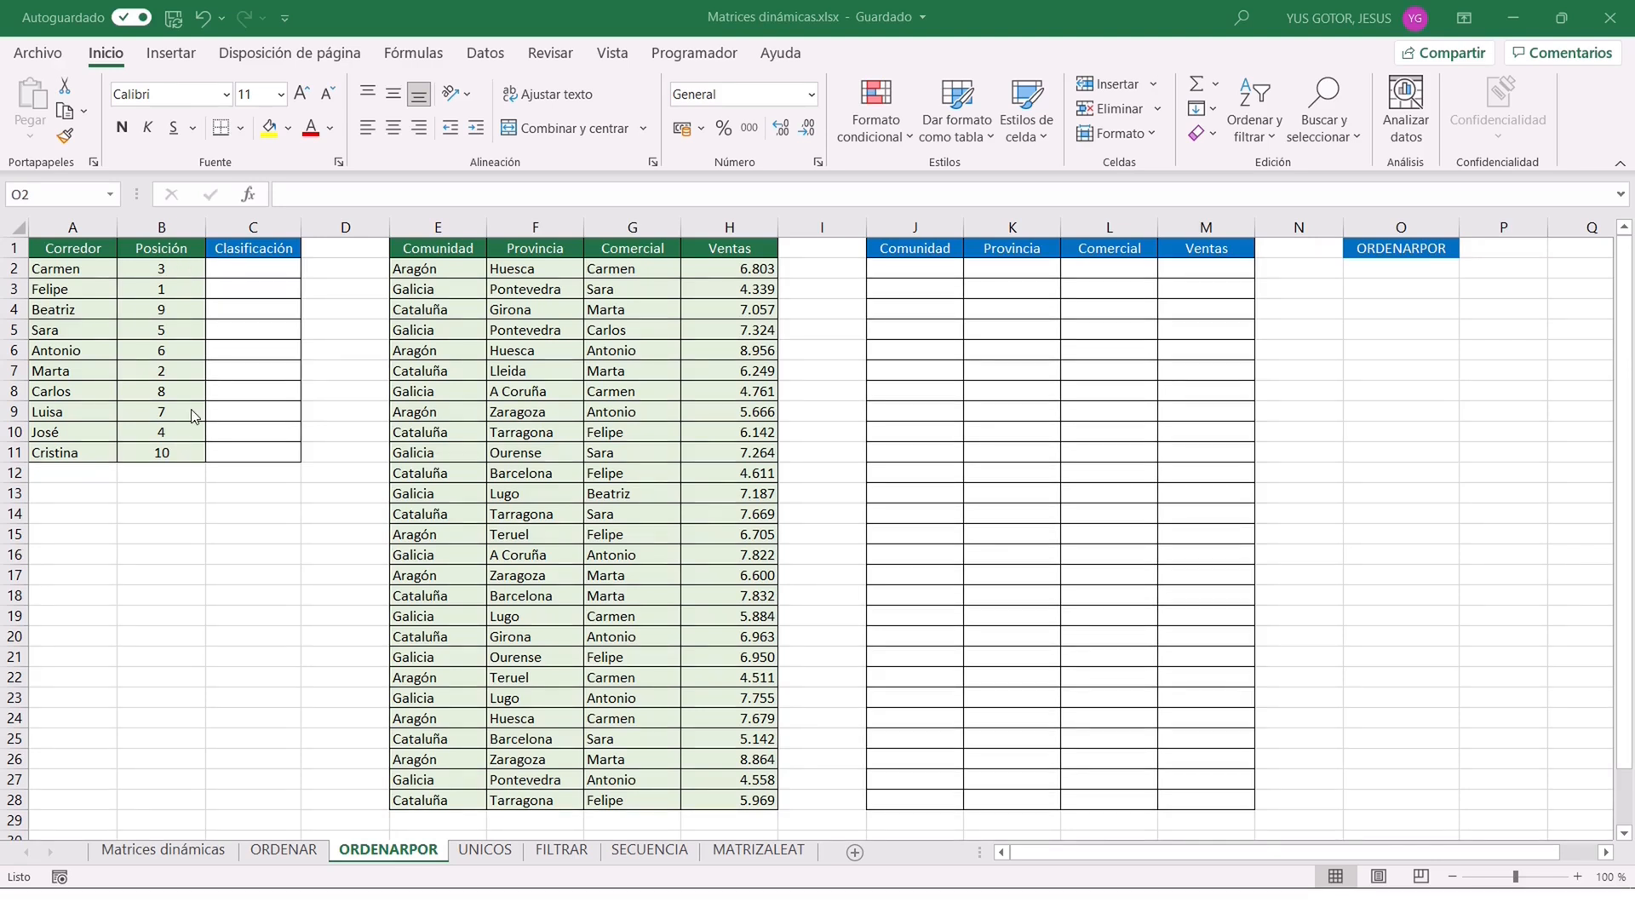
Start an ORDENARPOR function in C2 of the ORDENARPOR sheet, with the runners in A2:A11 as its Matriz argument.
click(243, 268)
text(=)
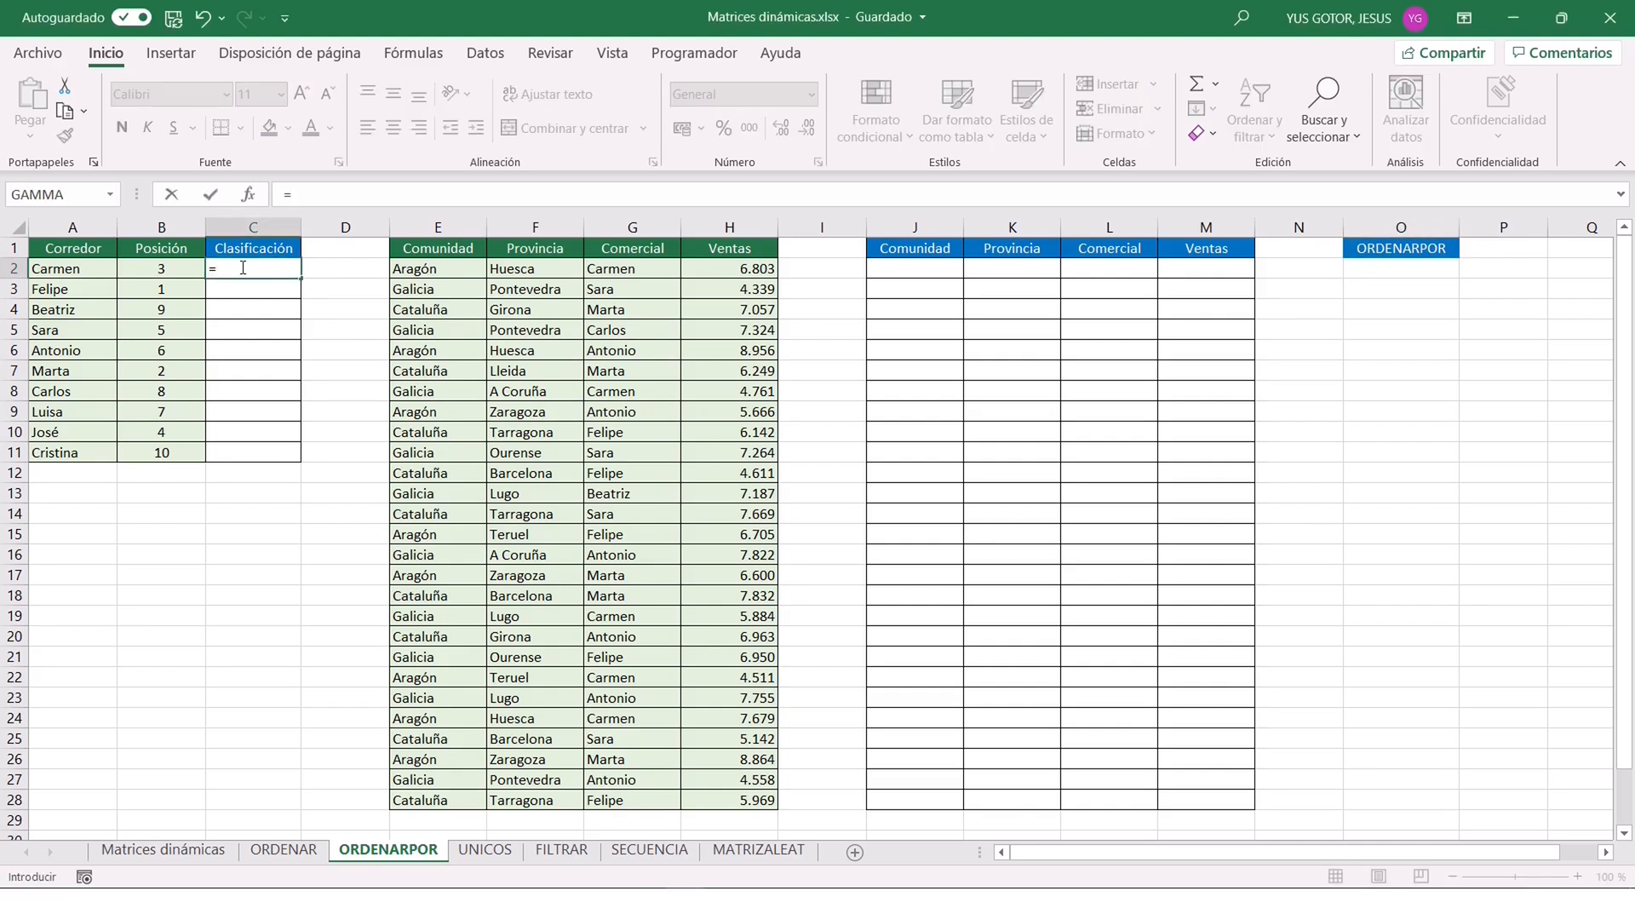
text(ordenarpor()
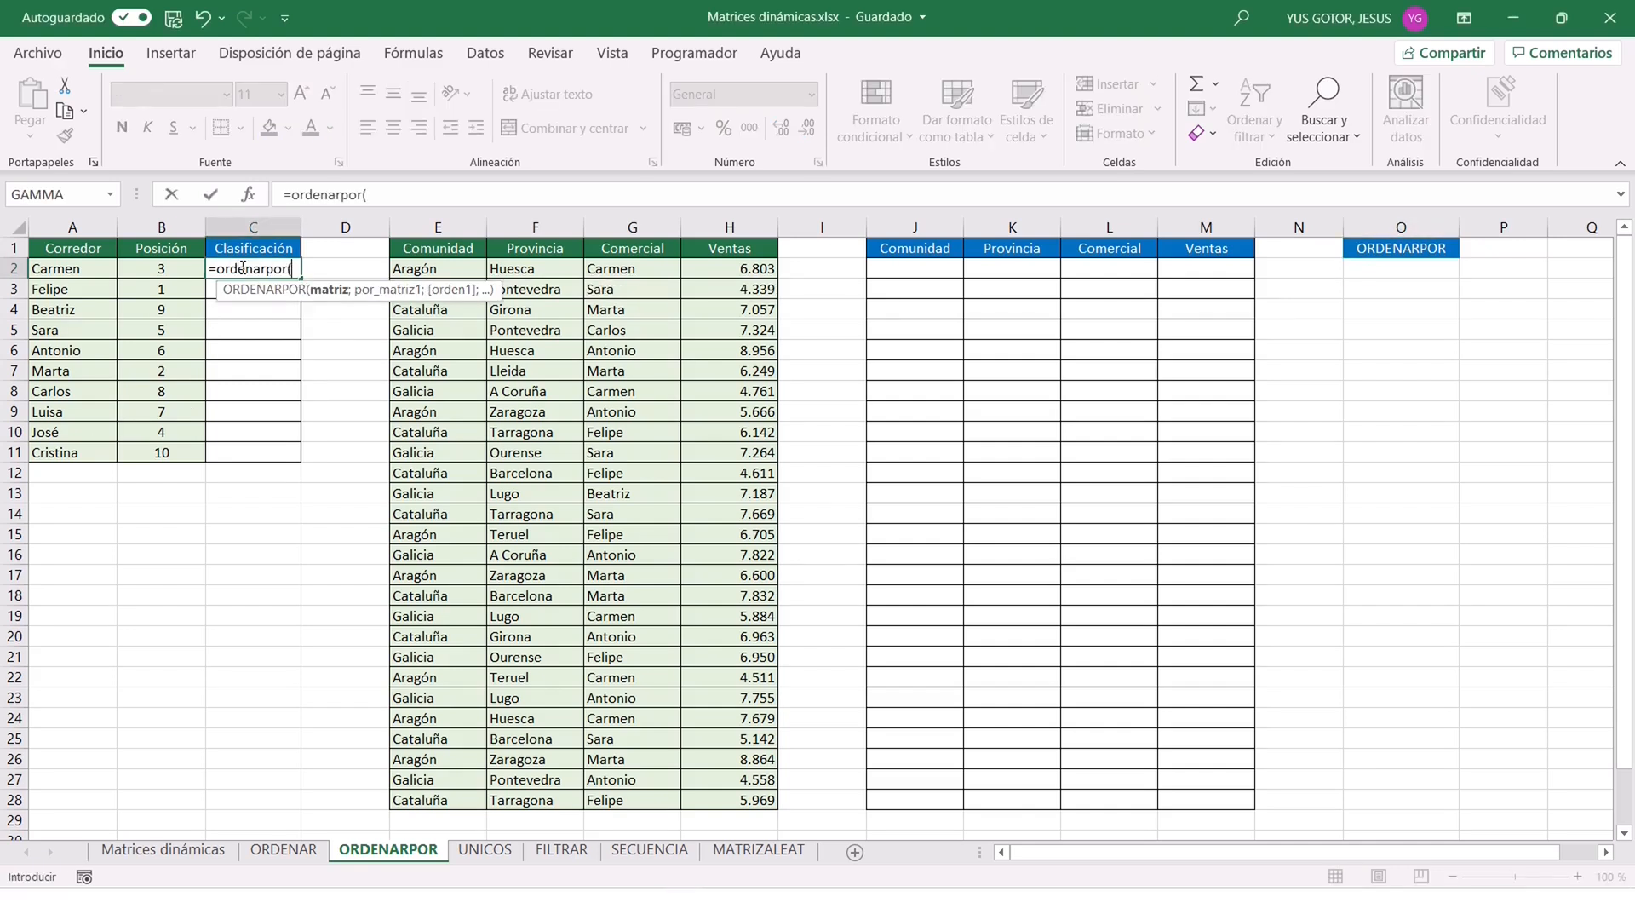
click(248, 194)
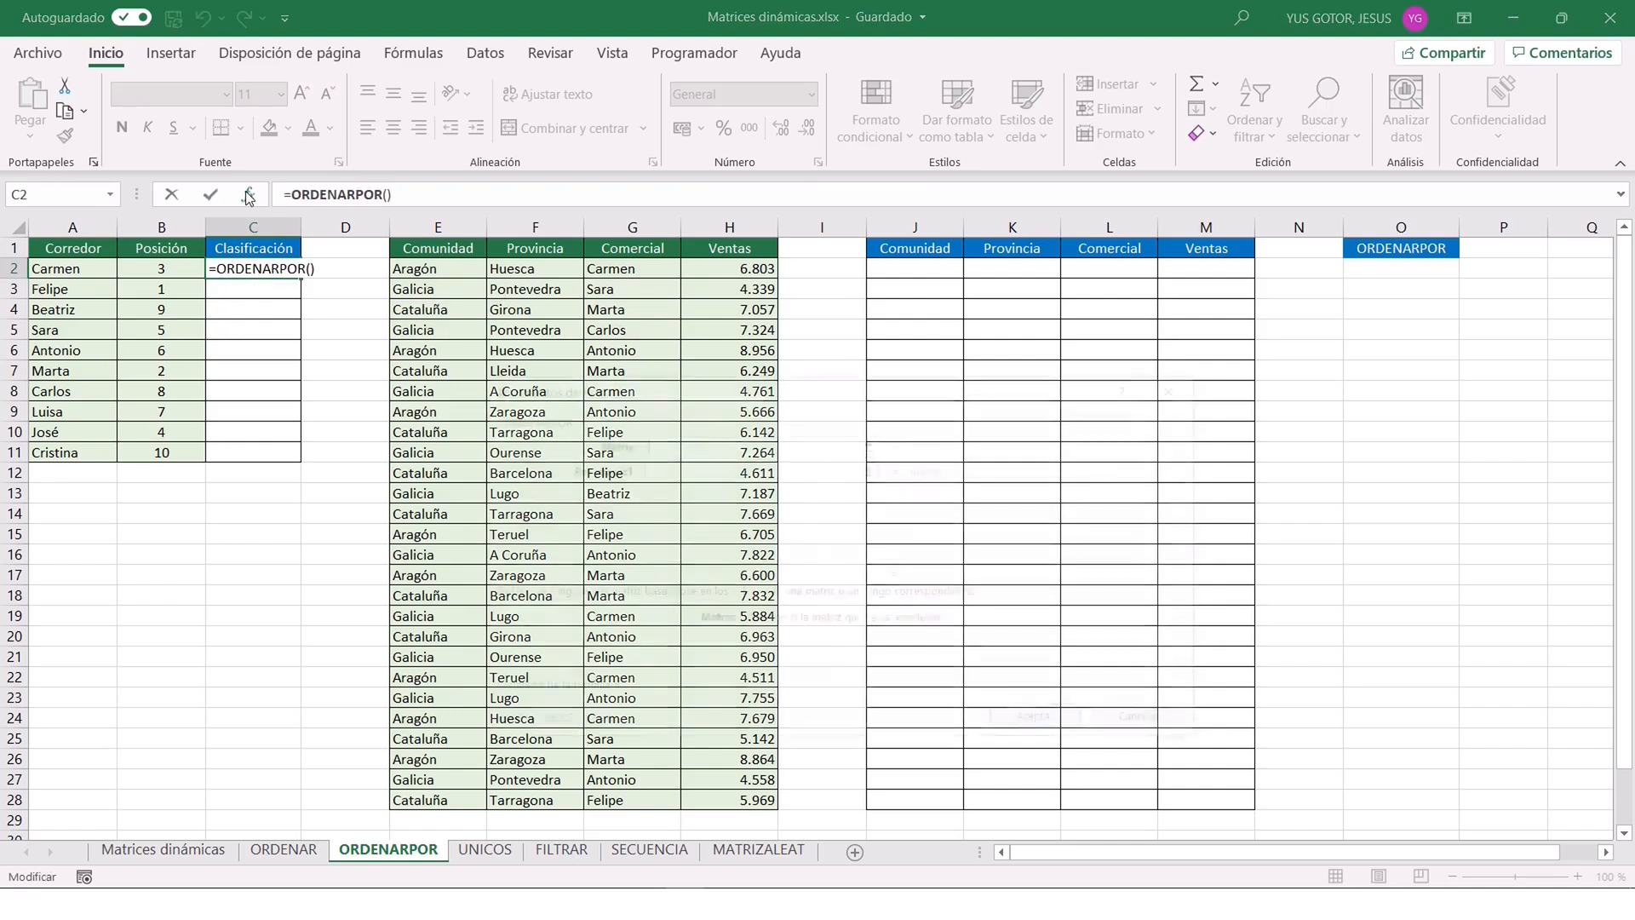
click(868, 444)
click(75, 270)
drag(75, 270, 75, 452)
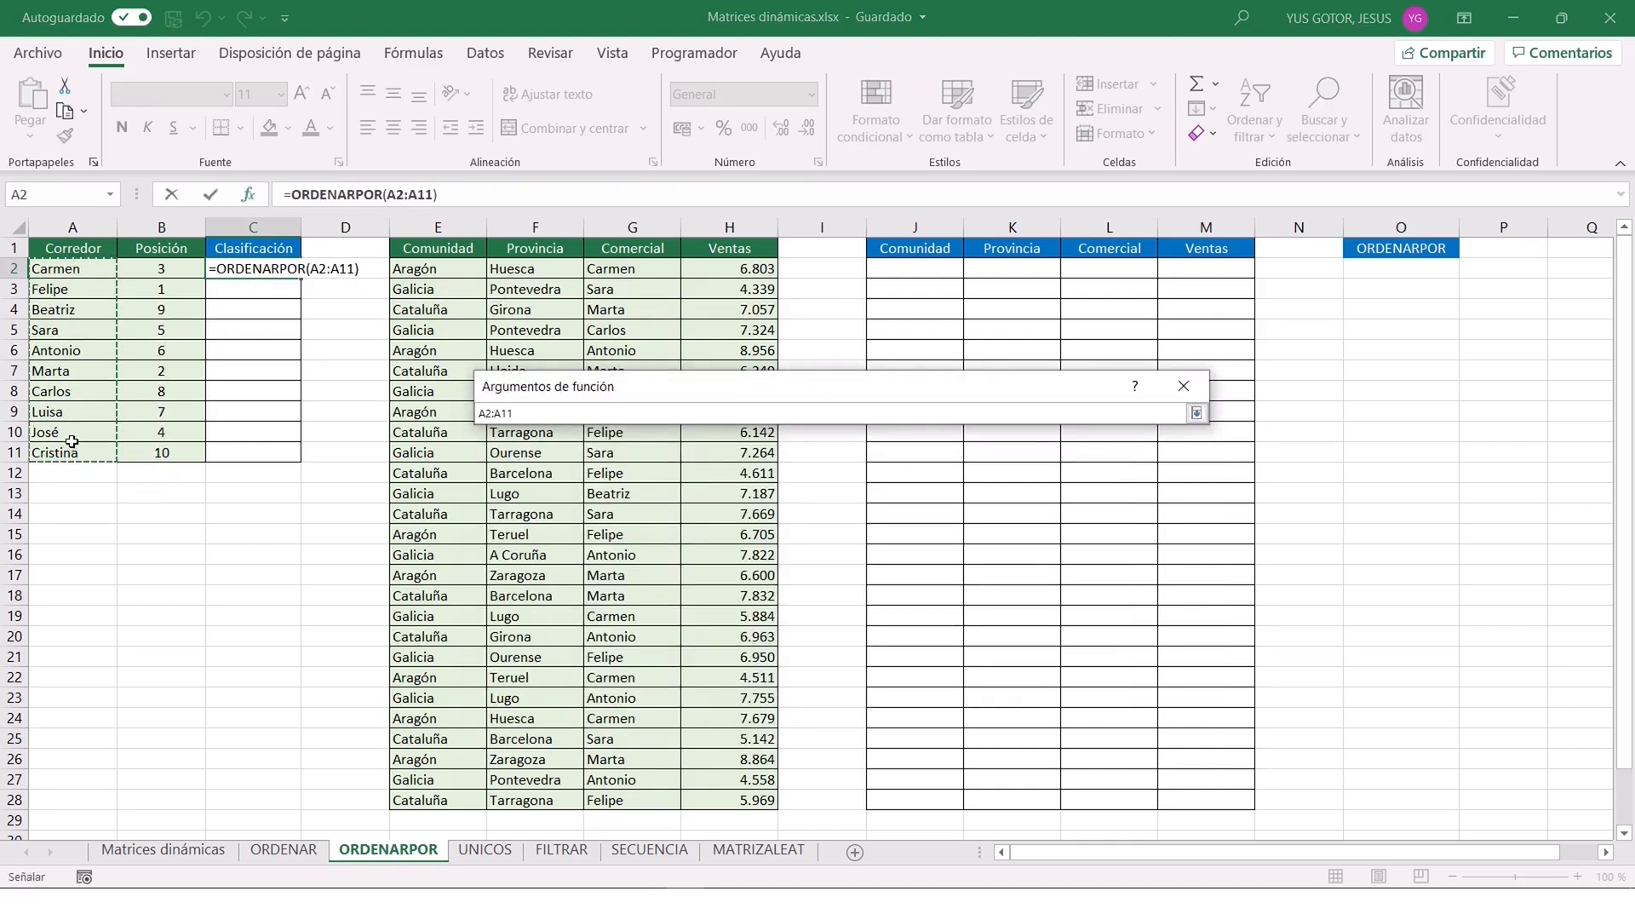
click(1196, 414)
Complete C2's ORDENARPOR formula with the positions in B2:B11 as Por_matriz1 and 1 as Orden1.
key(Tab)
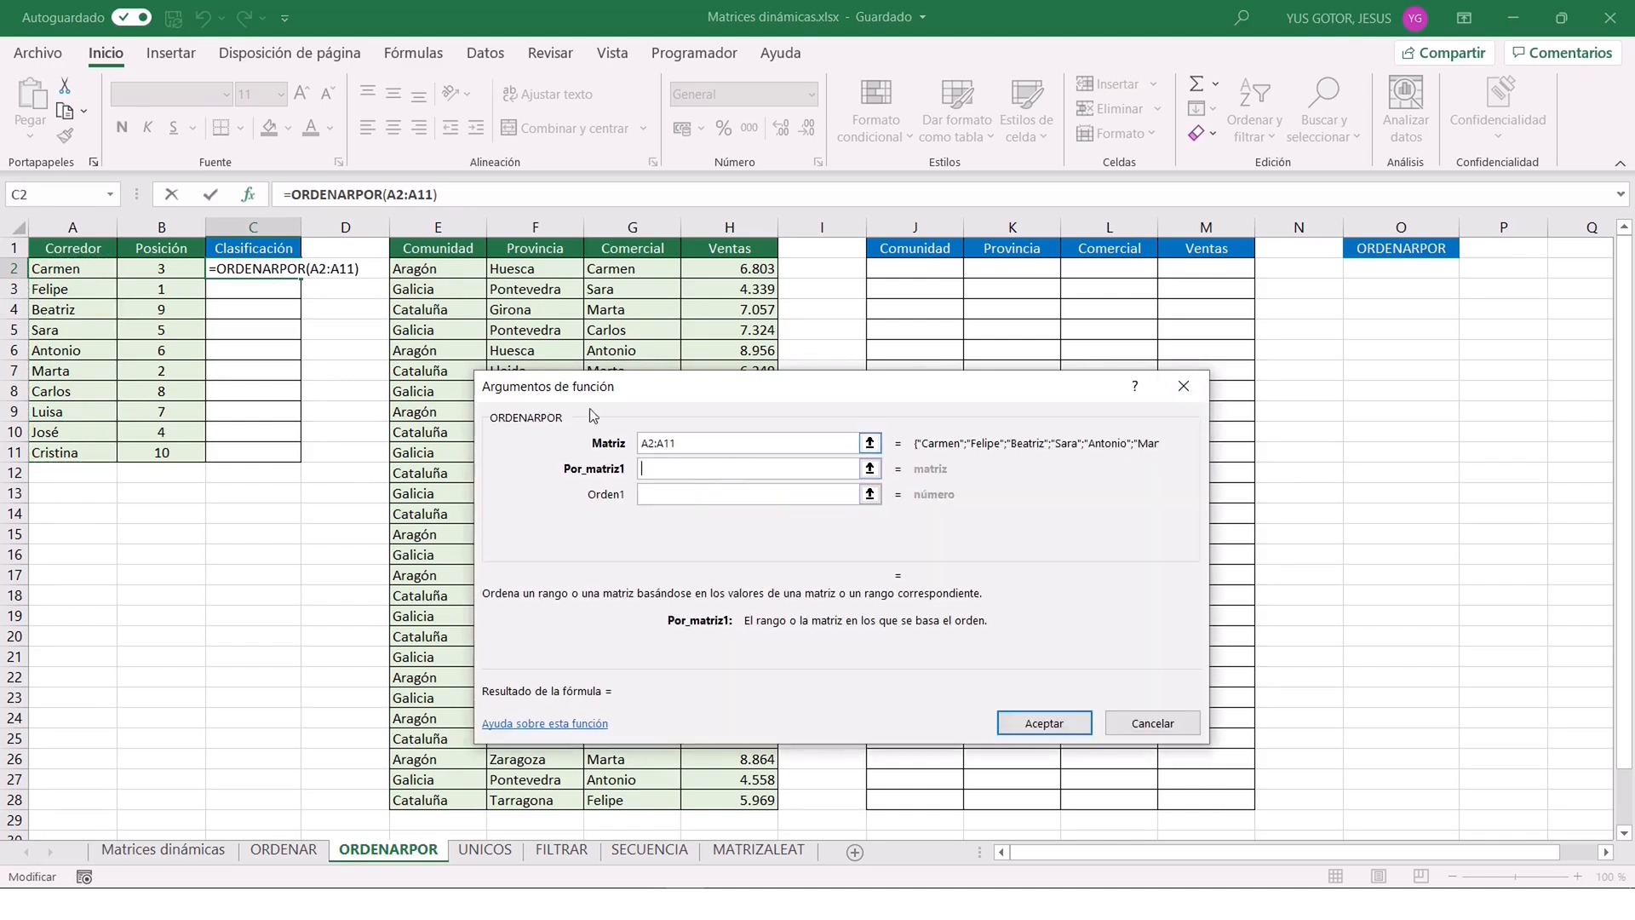
drag(166, 268, 166, 453)
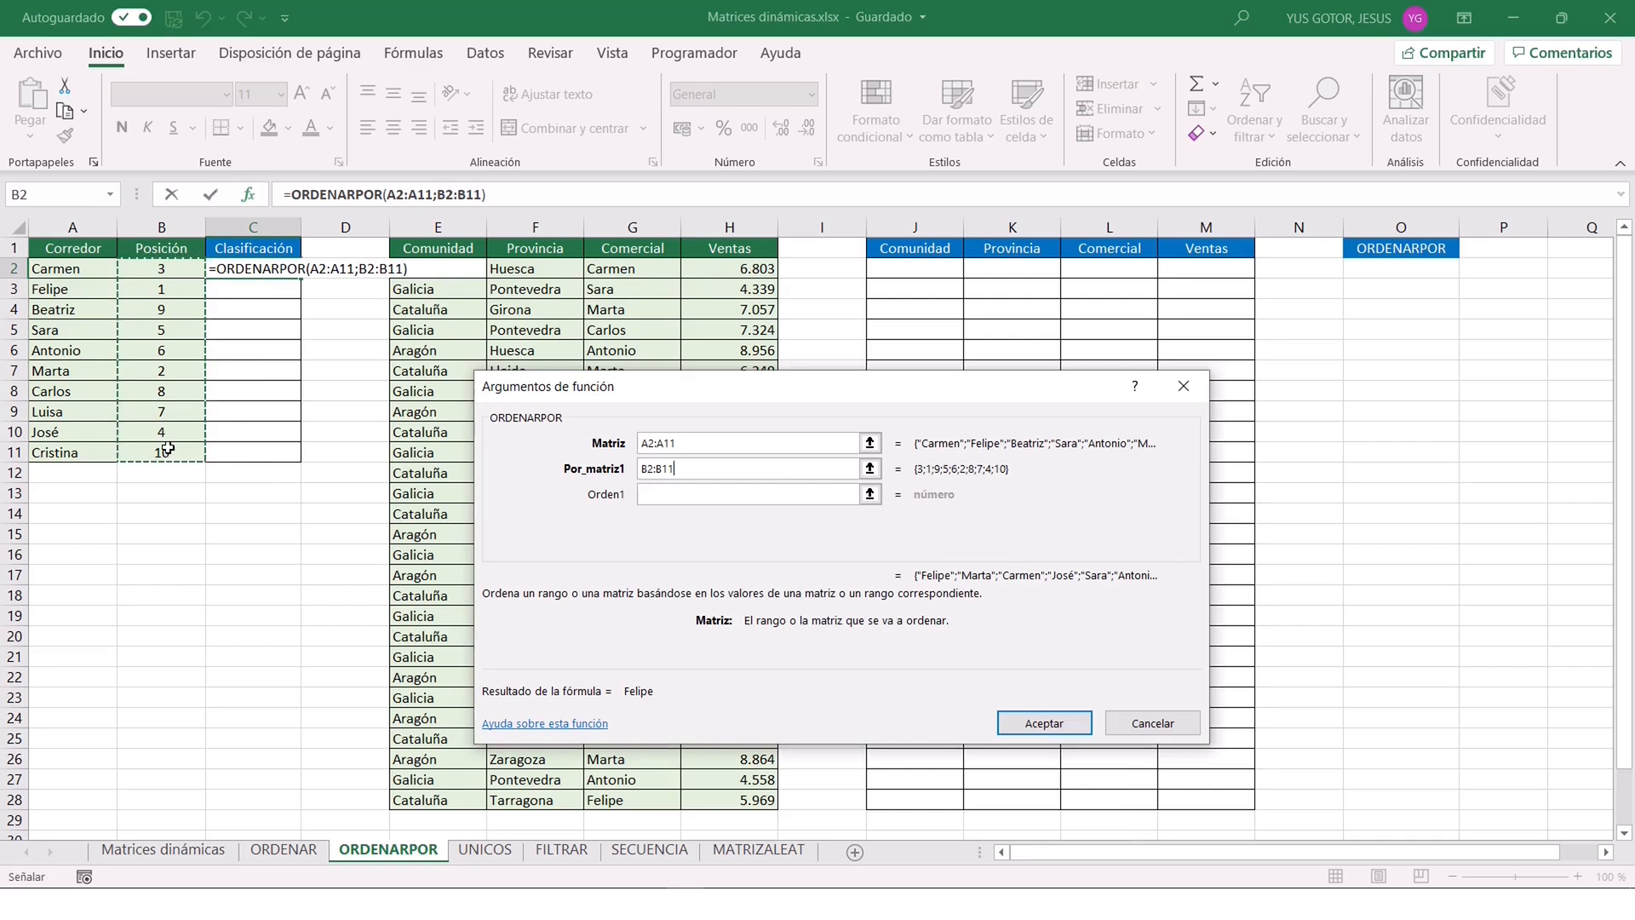
click(696, 497)
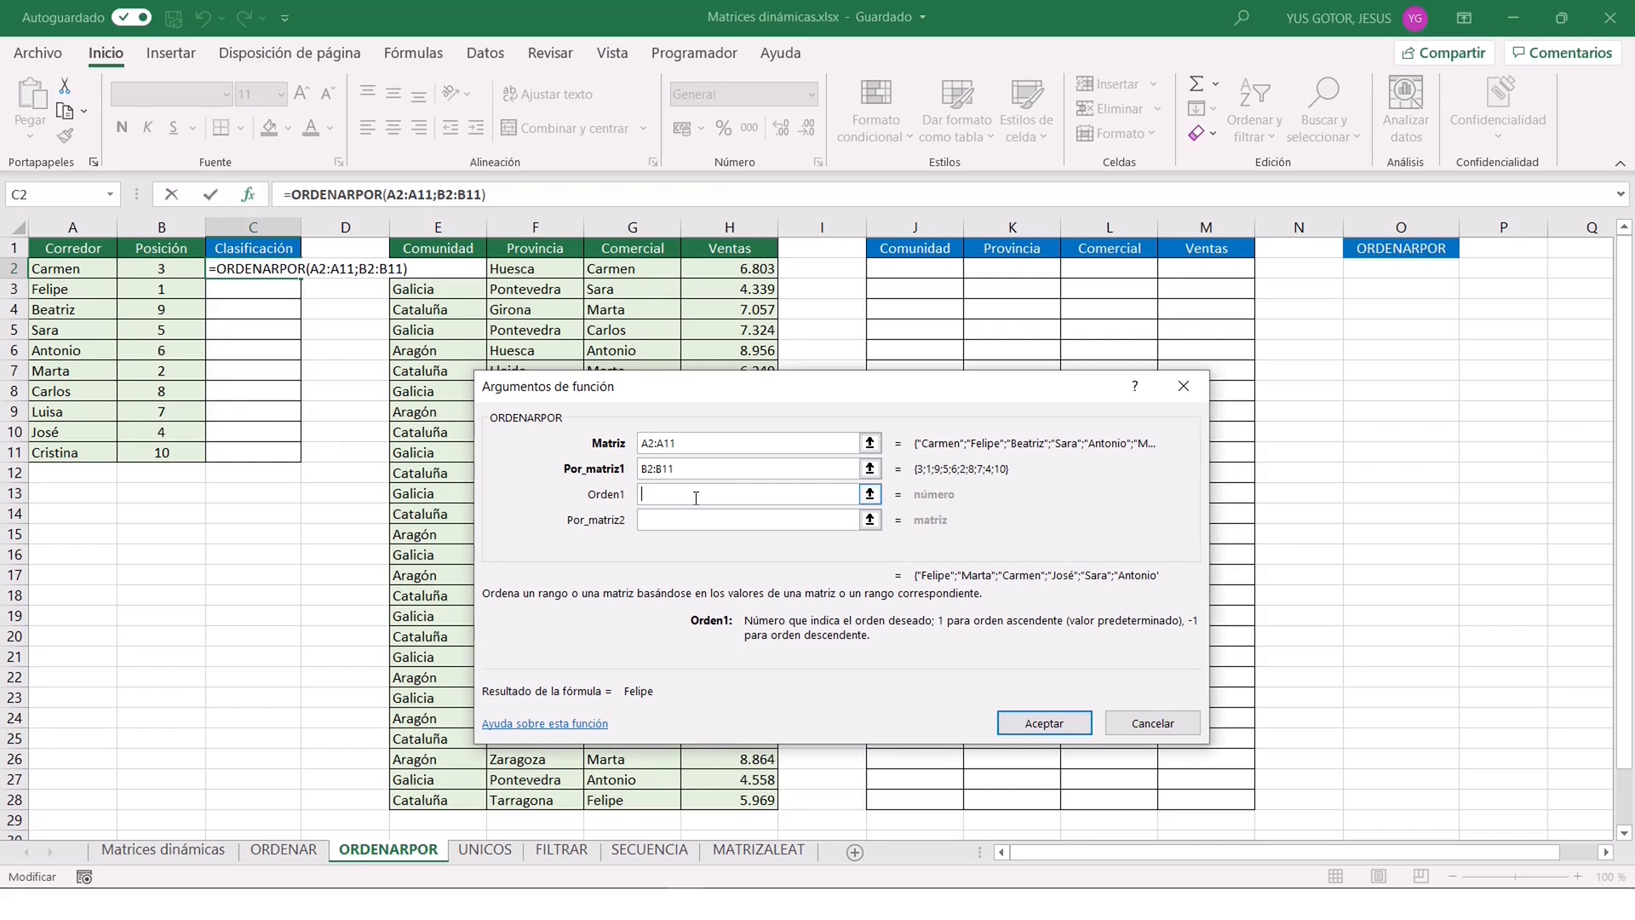
text(1)
click(1037, 725)
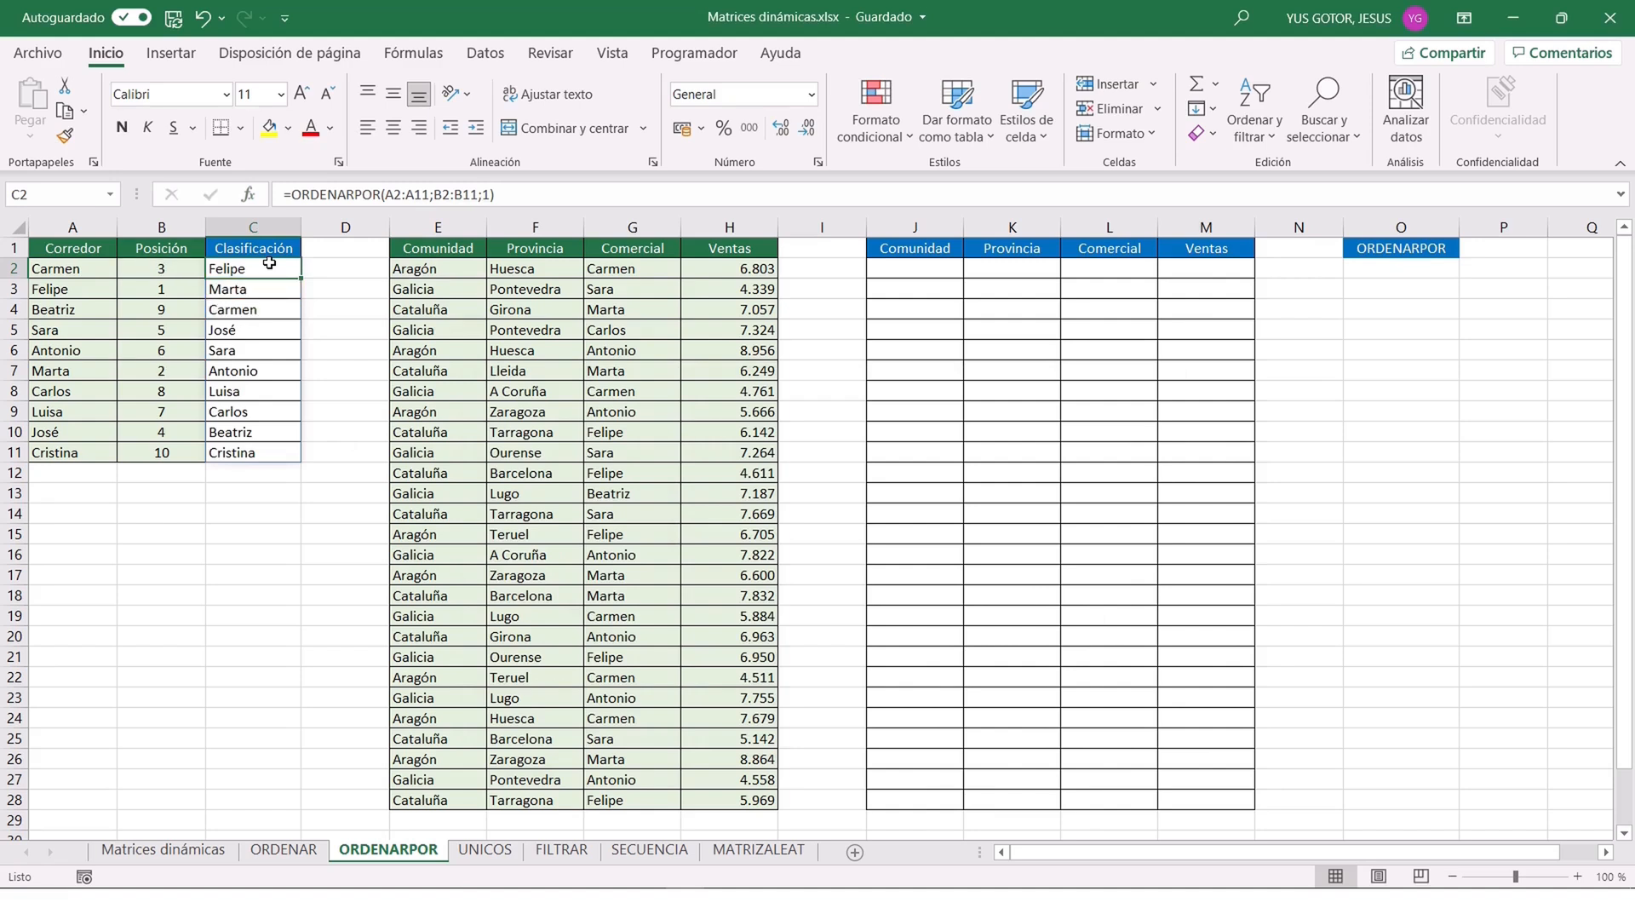
key(Left)
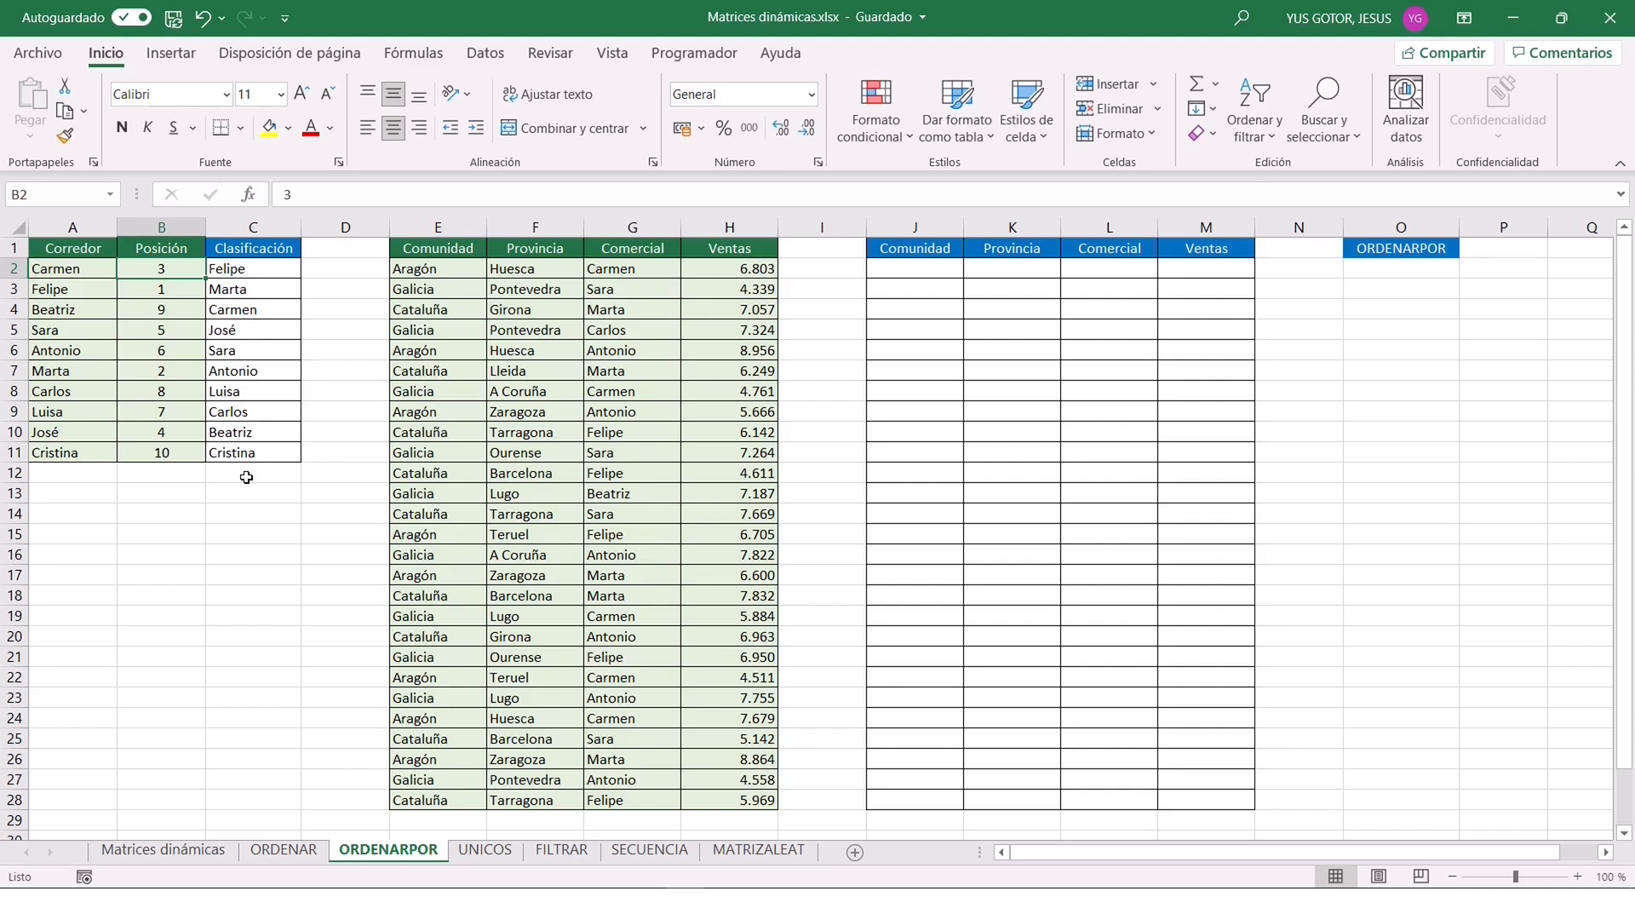
Create named ranges for the sales table E1:H28 from its top row only, without the left column.
drag(1404, 268, 1407, 286)
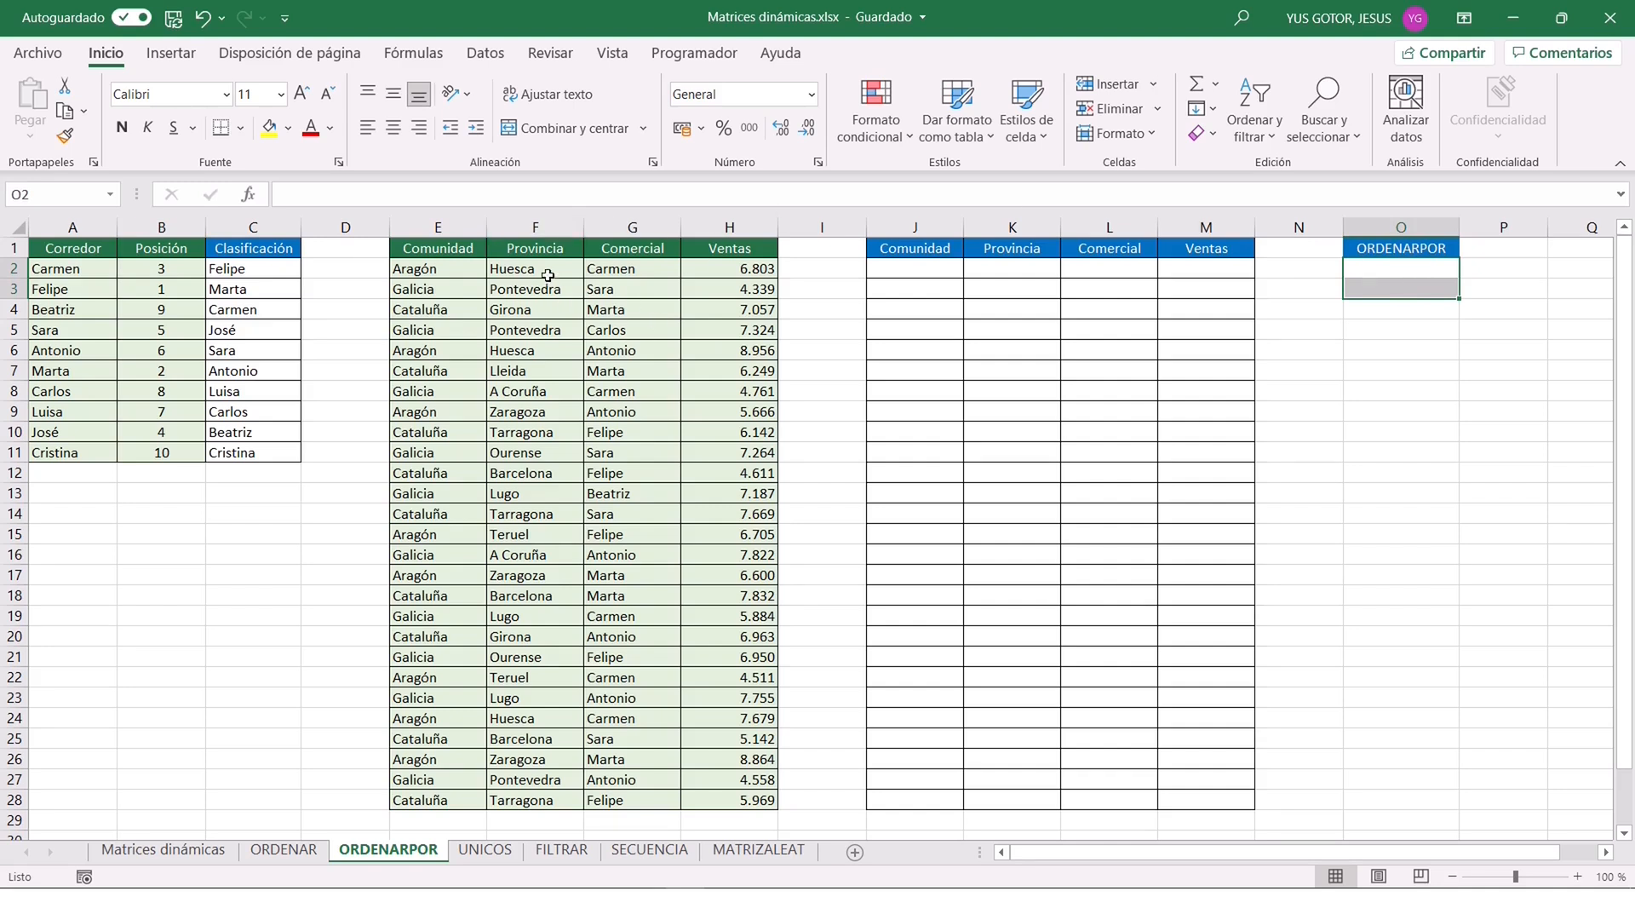
drag(460, 249, 778, 807)
click(417, 58)
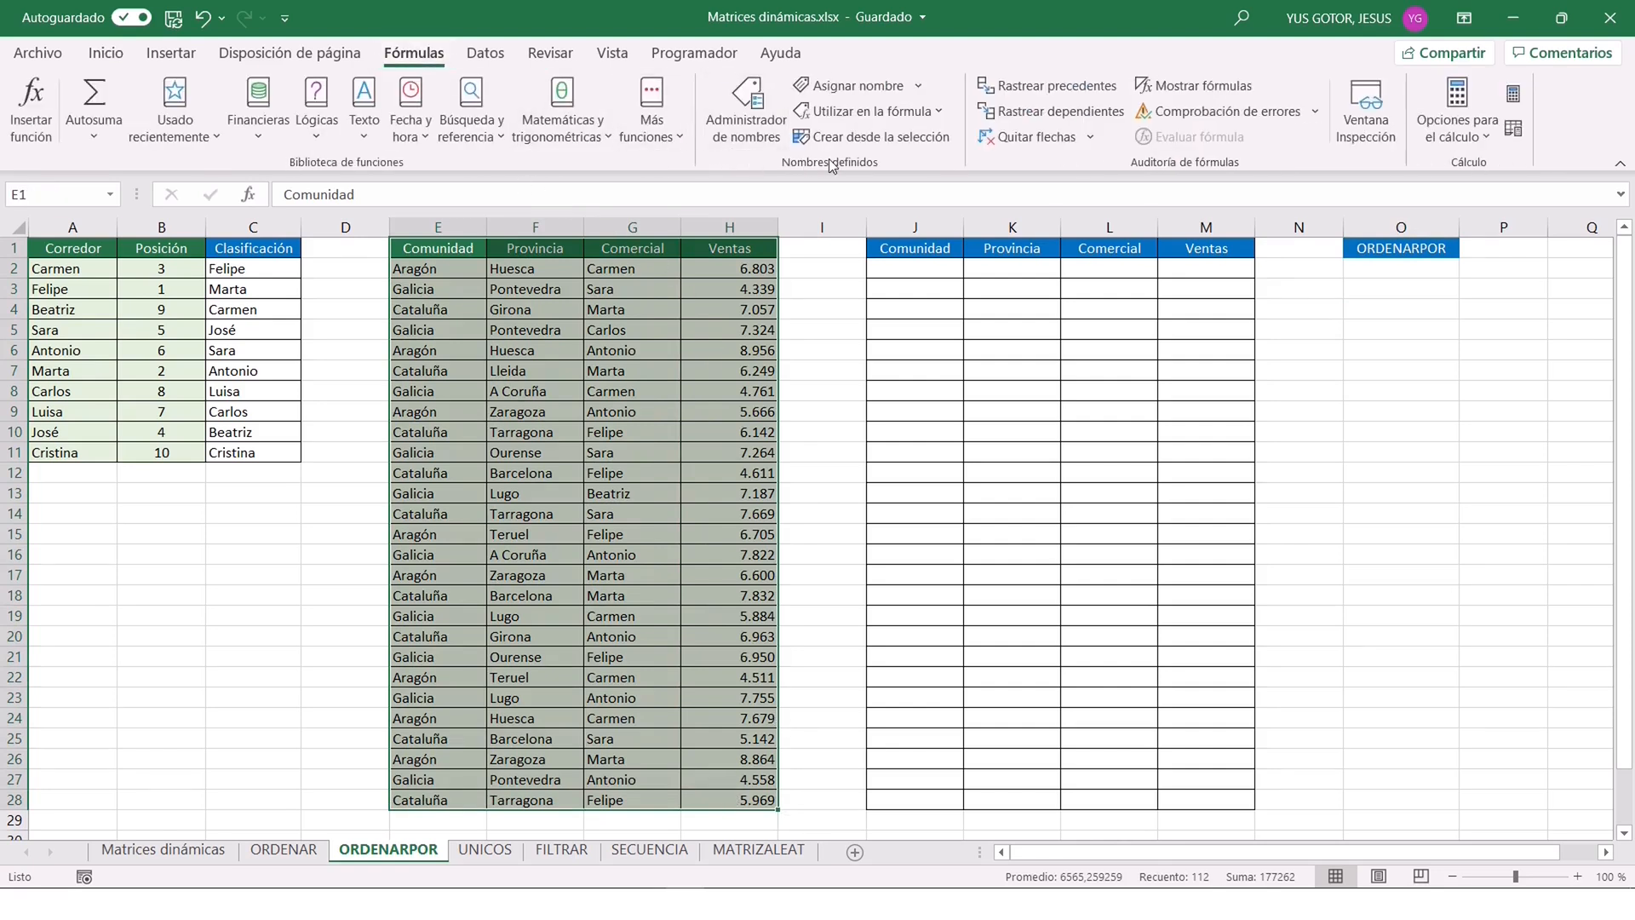
click(861, 138)
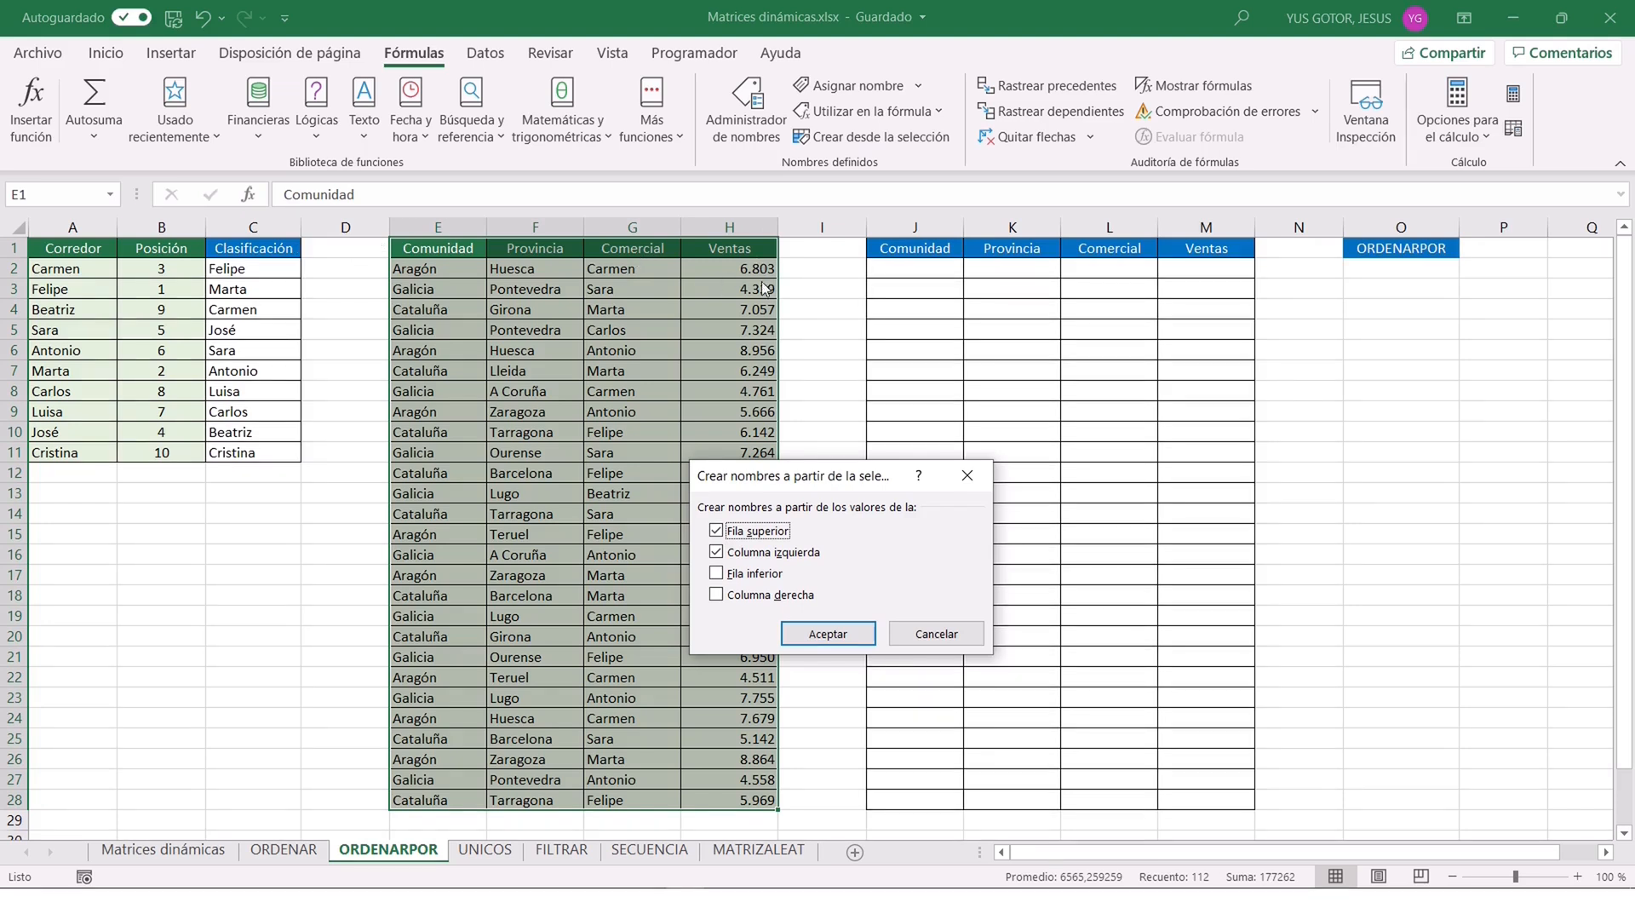
click(716, 551)
click(845, 632)
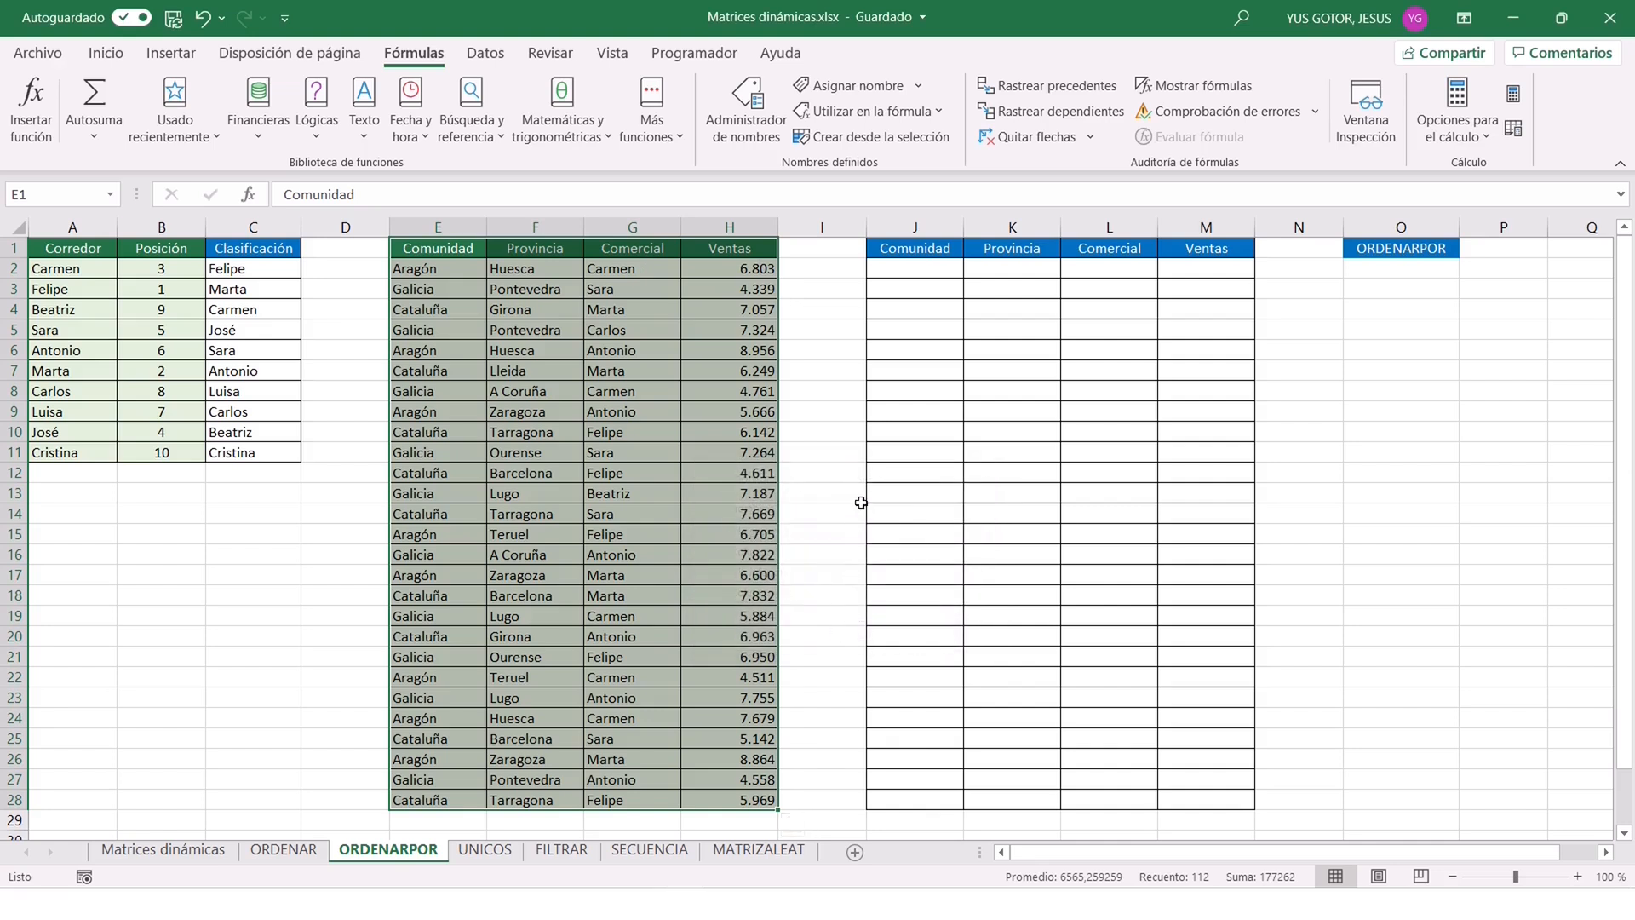
Check the cells covered by the named ranges Comercial, Comunidad, Provincia and Ventas, one after another.
click(830, 366)
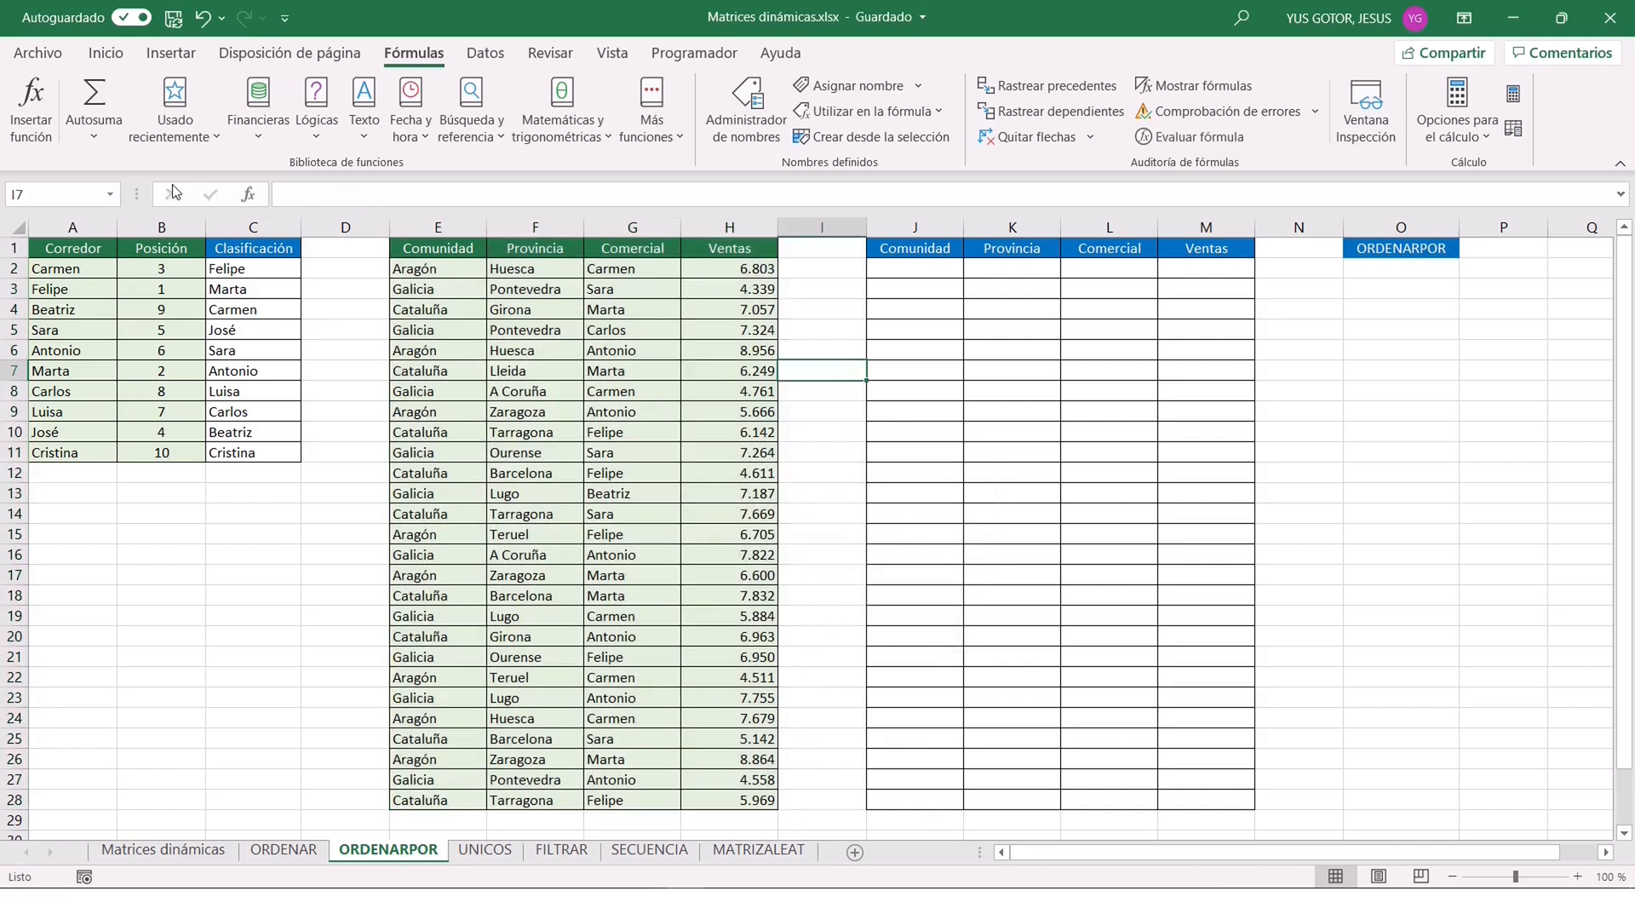
click(105, 195)
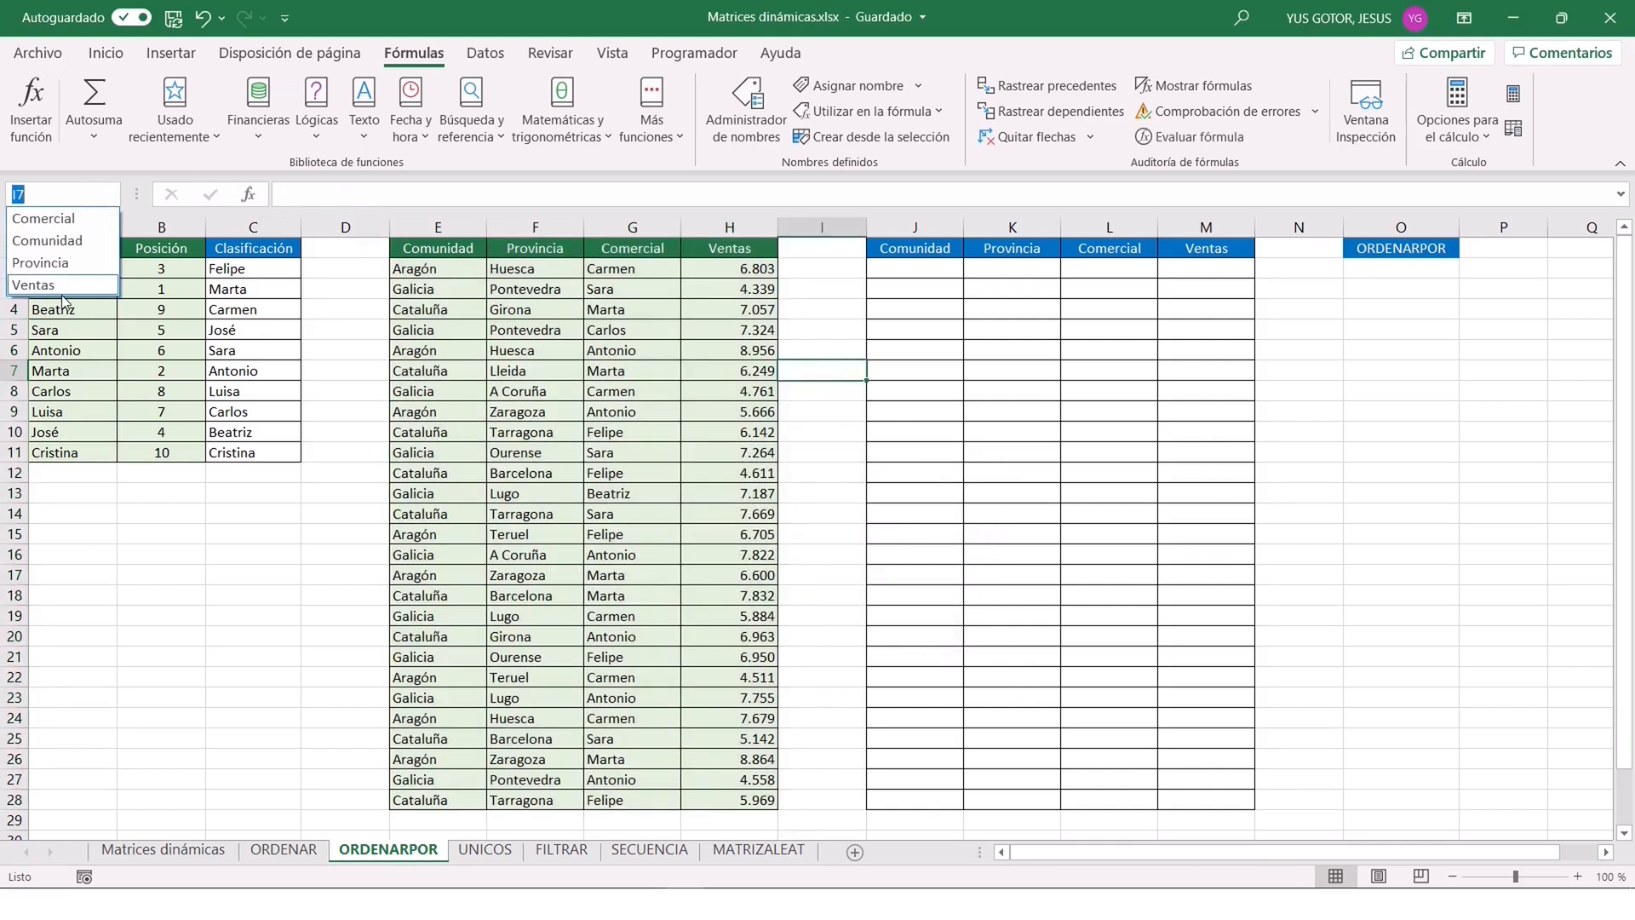
click(43, 218)
click(105, 194)
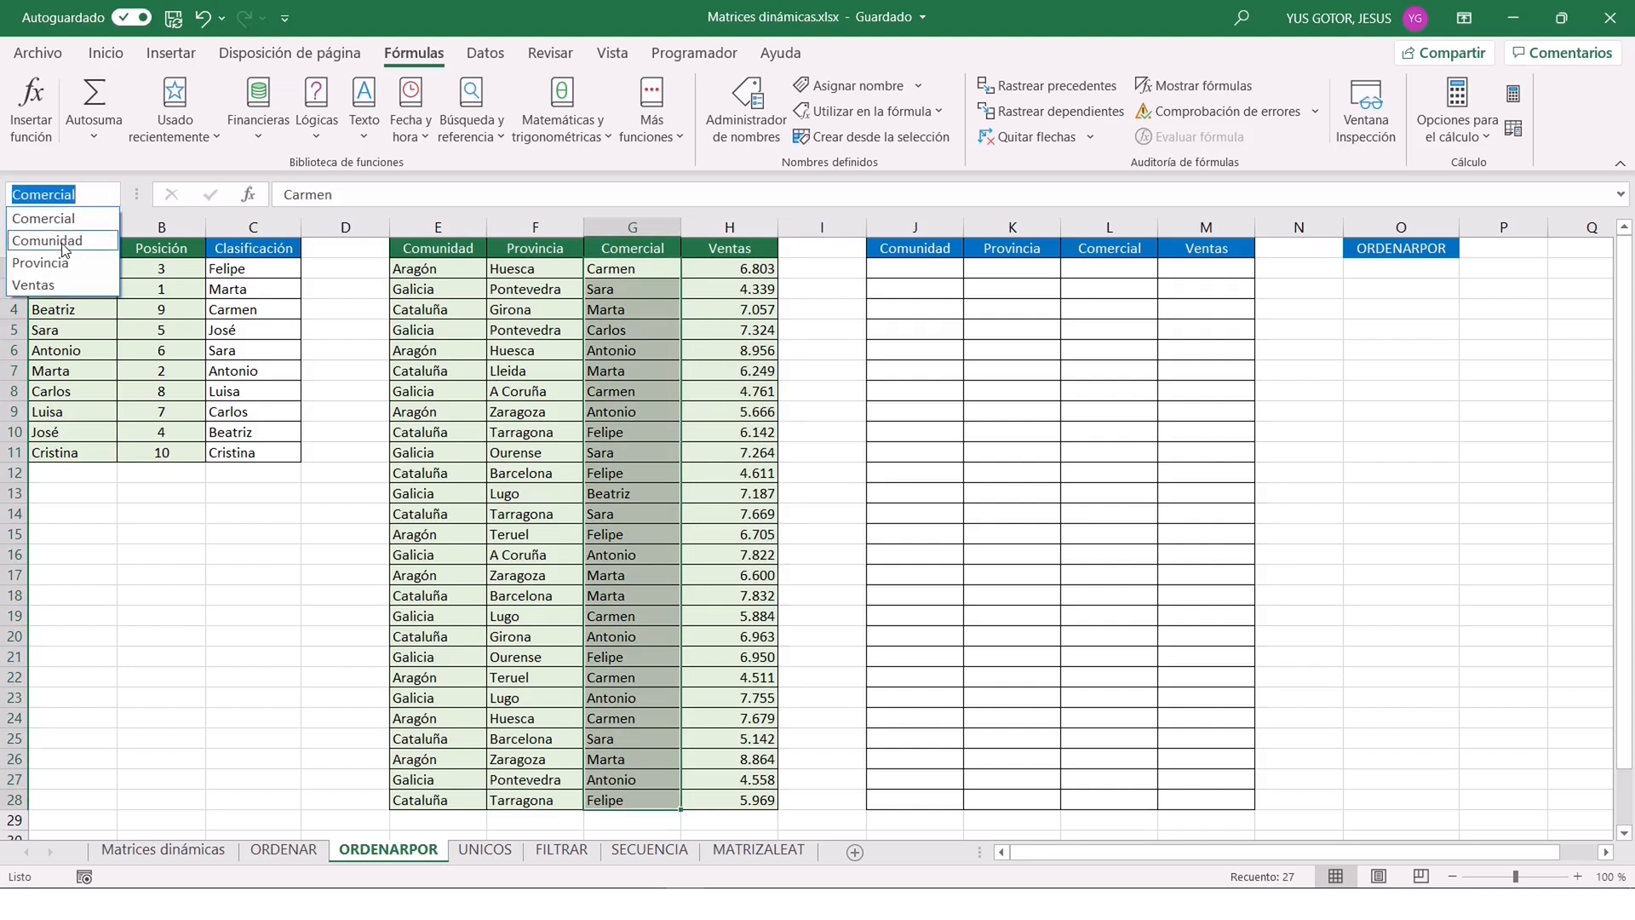
click(63, 243)
click(109, 194)
click(64, 262)
click(109, 194)
click(79, 267)
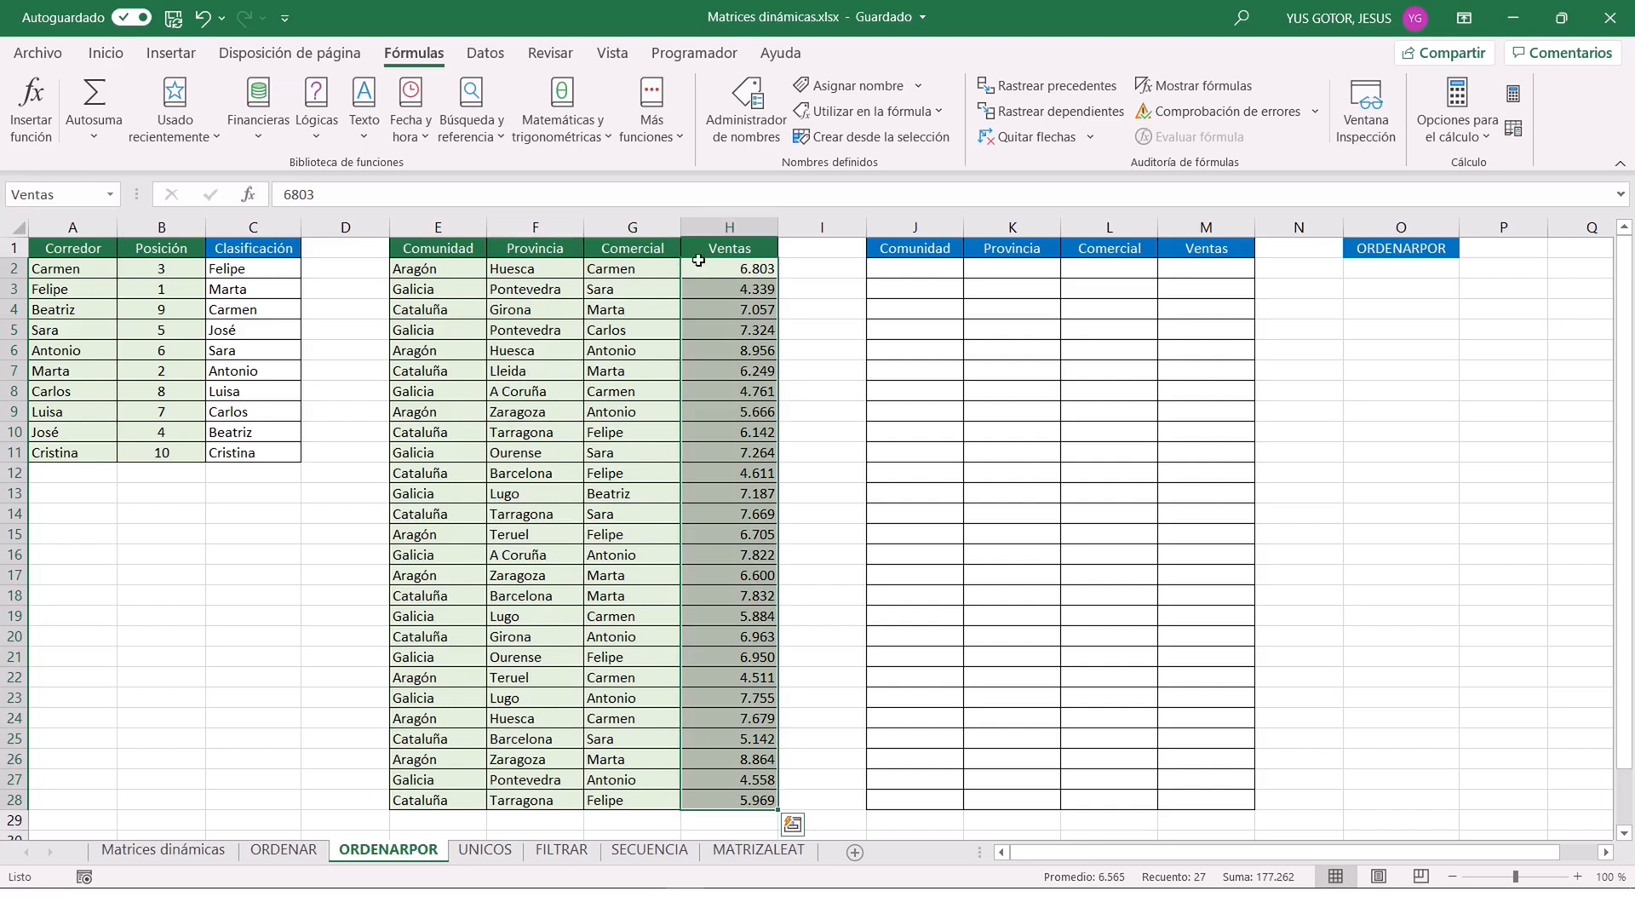
Add a drop-down list validation to O2:O3 with the table headers =$E$1:$H$1 as its source.
click(1406, 270)
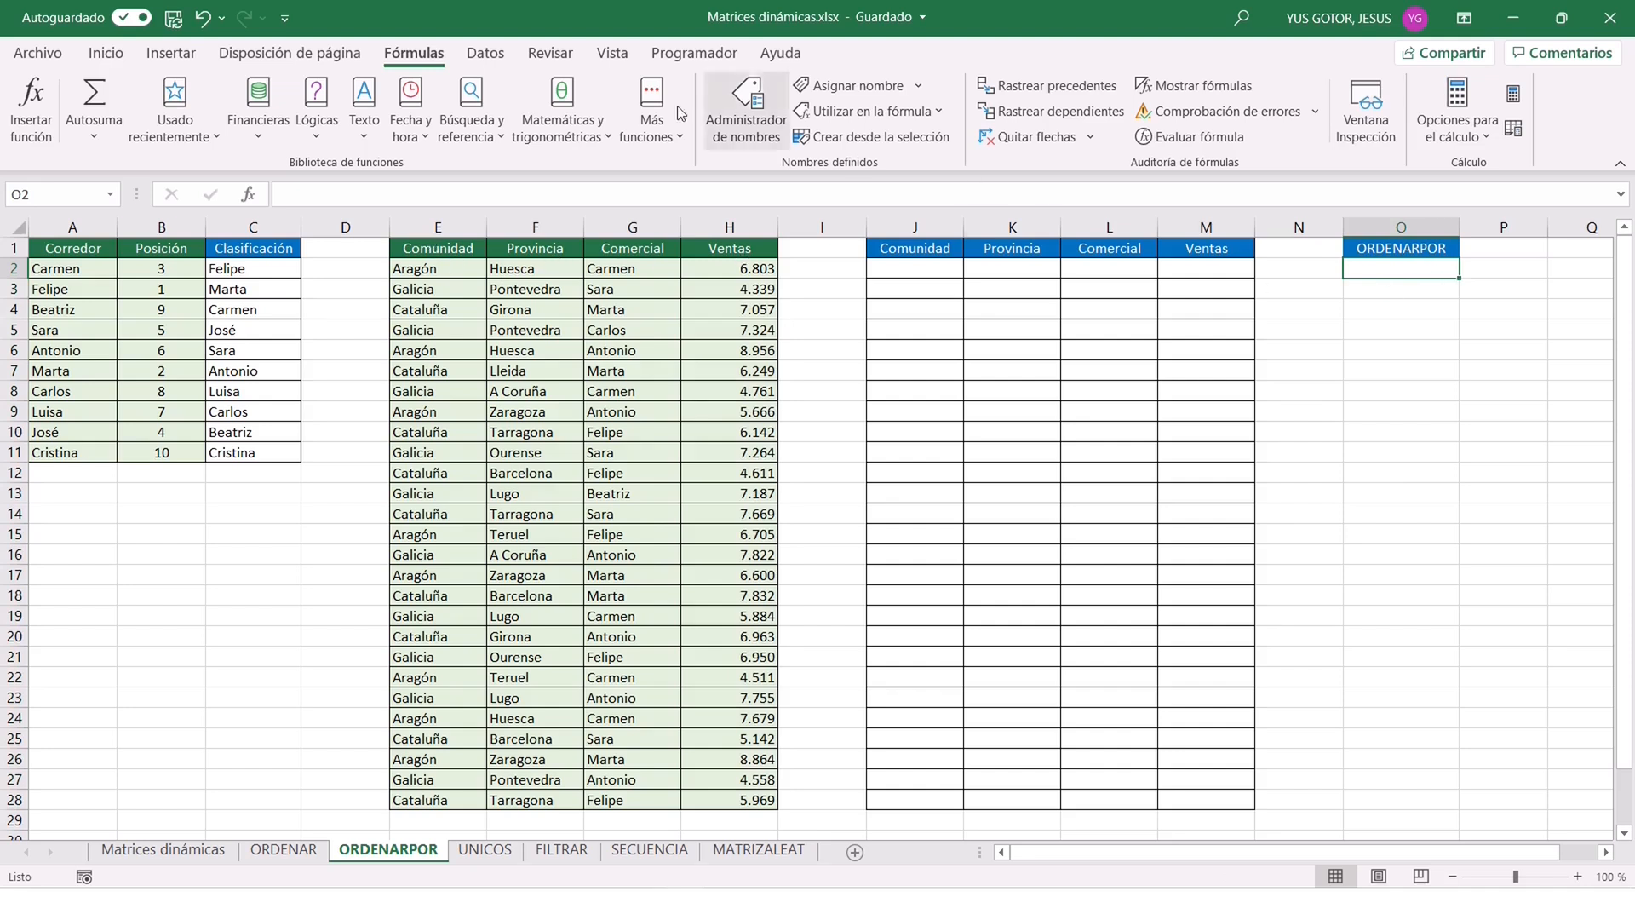
click(488, 54)
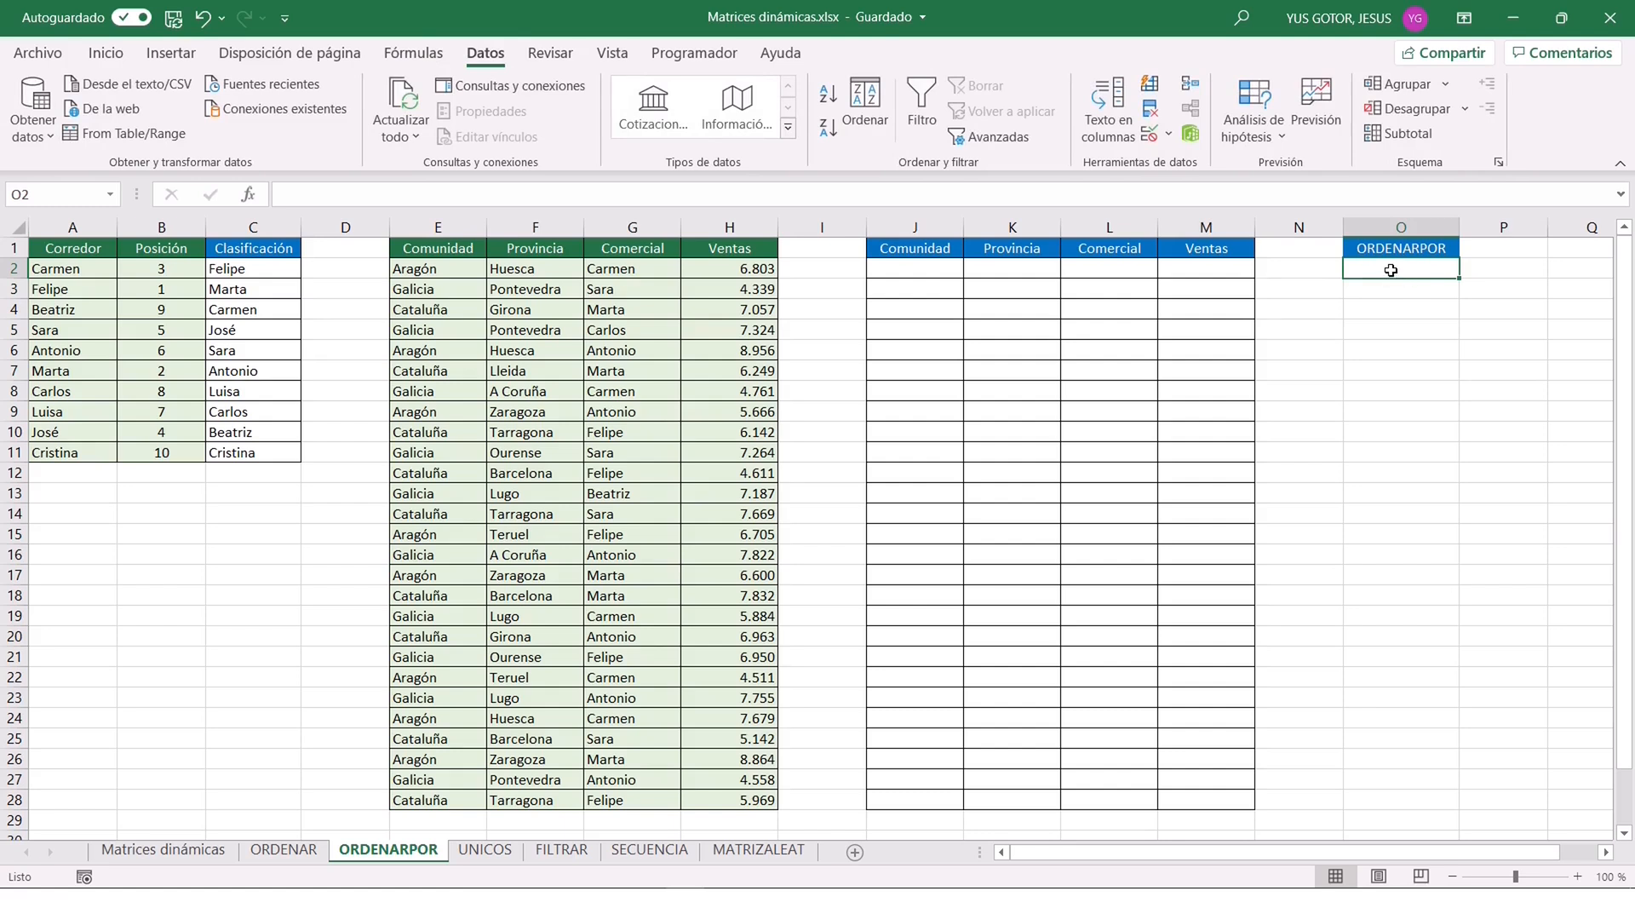
drag(1391, 270, 1391, 286)
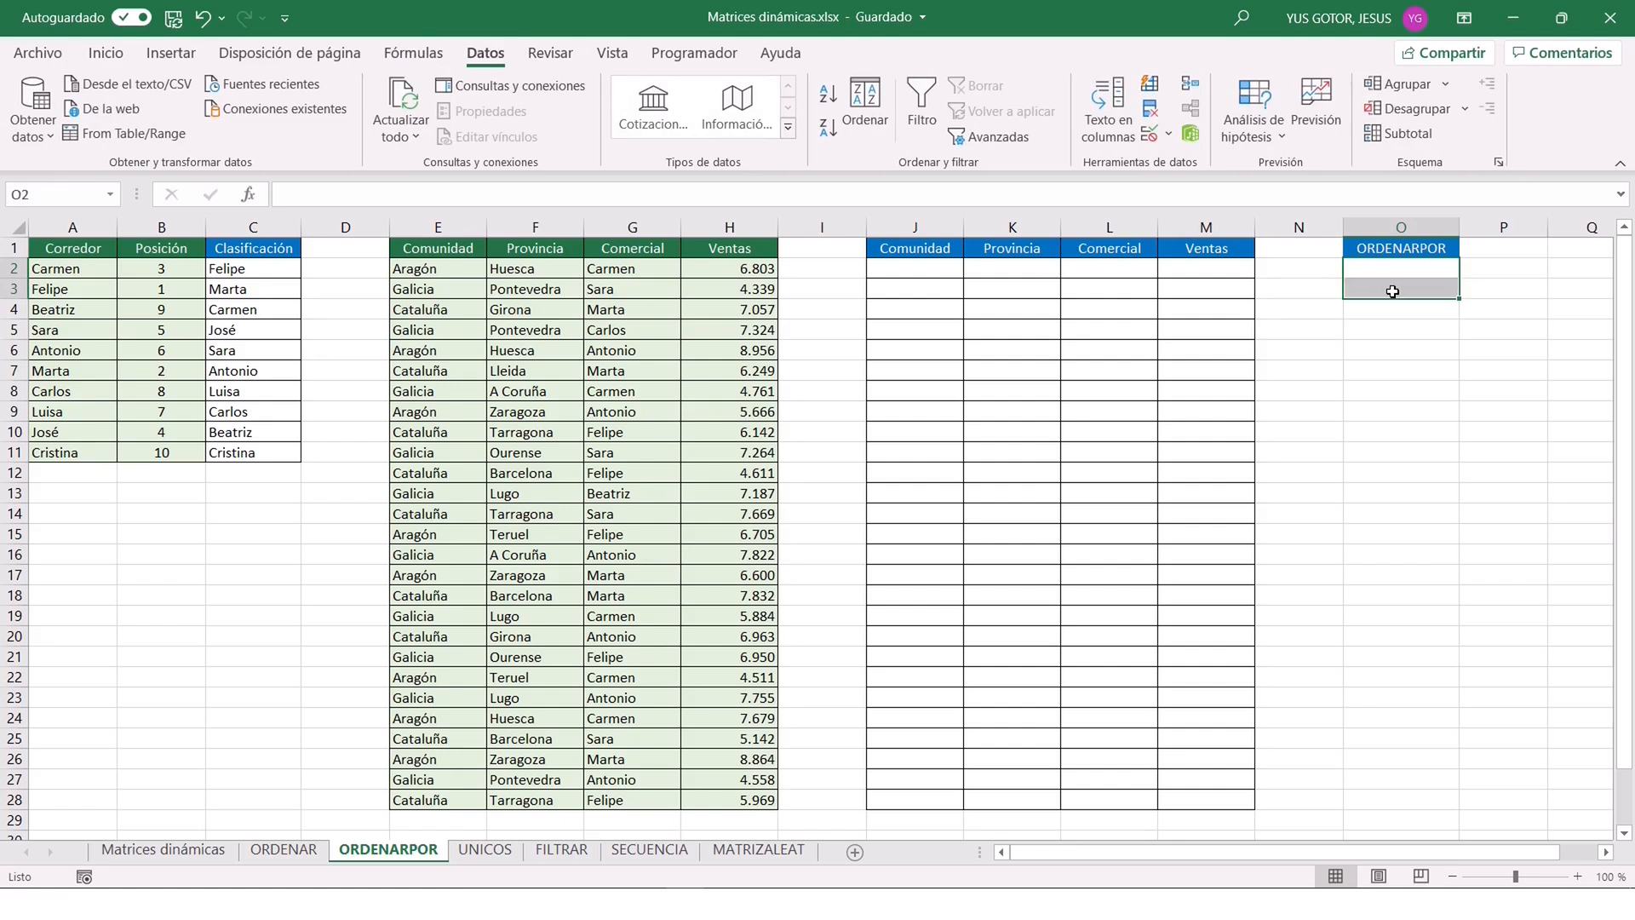
click(1149, 136)
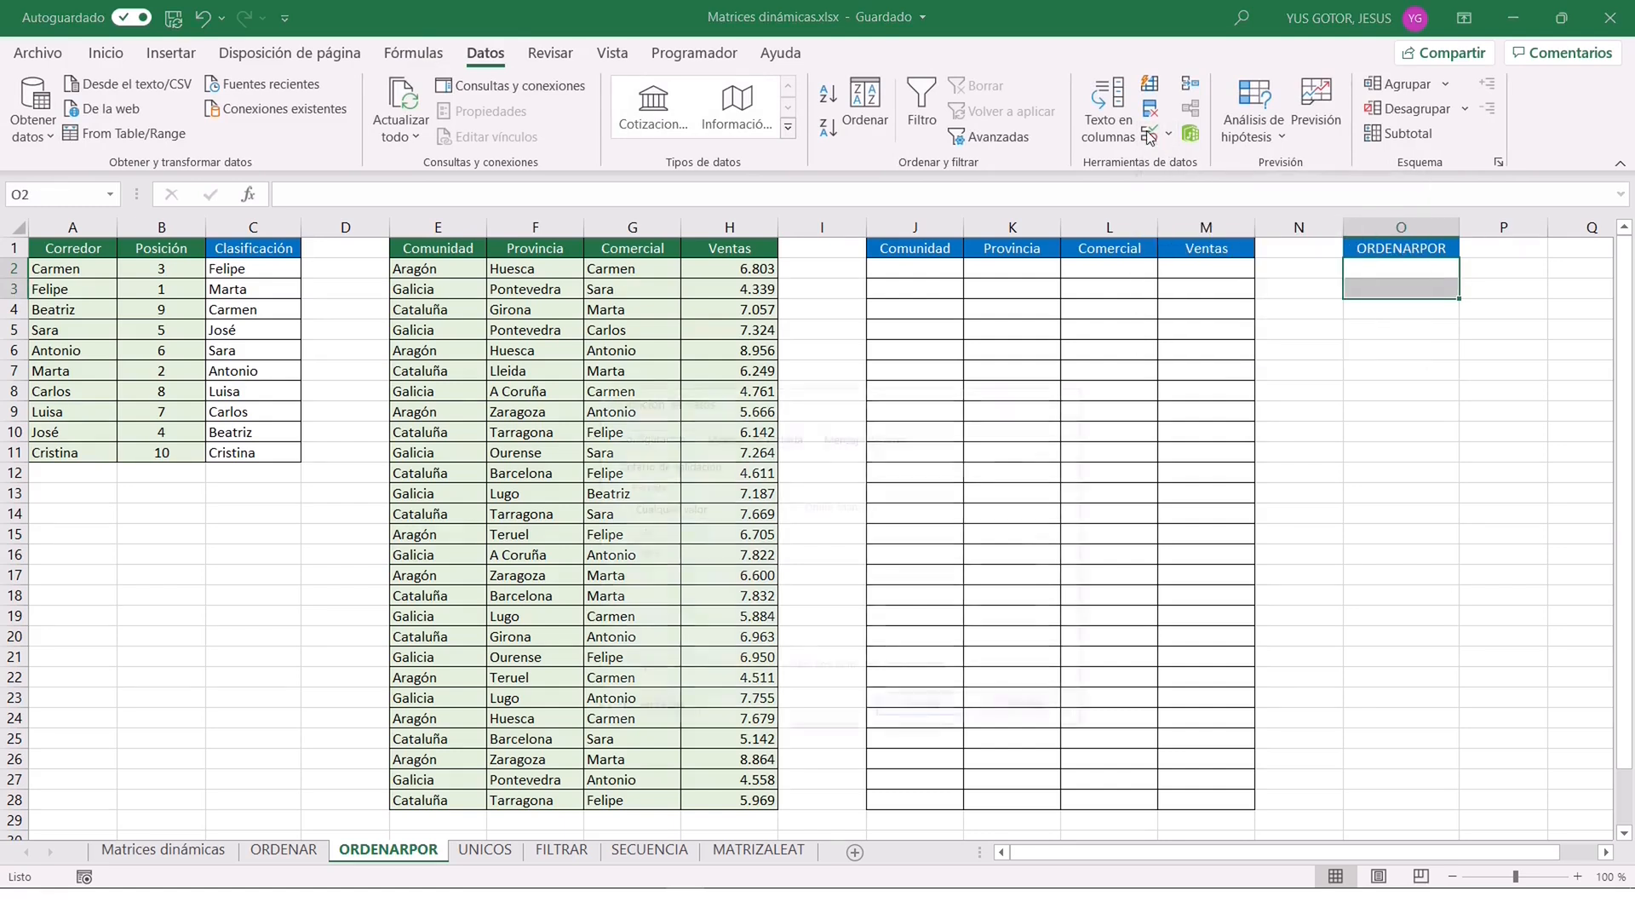
click(764, 507)
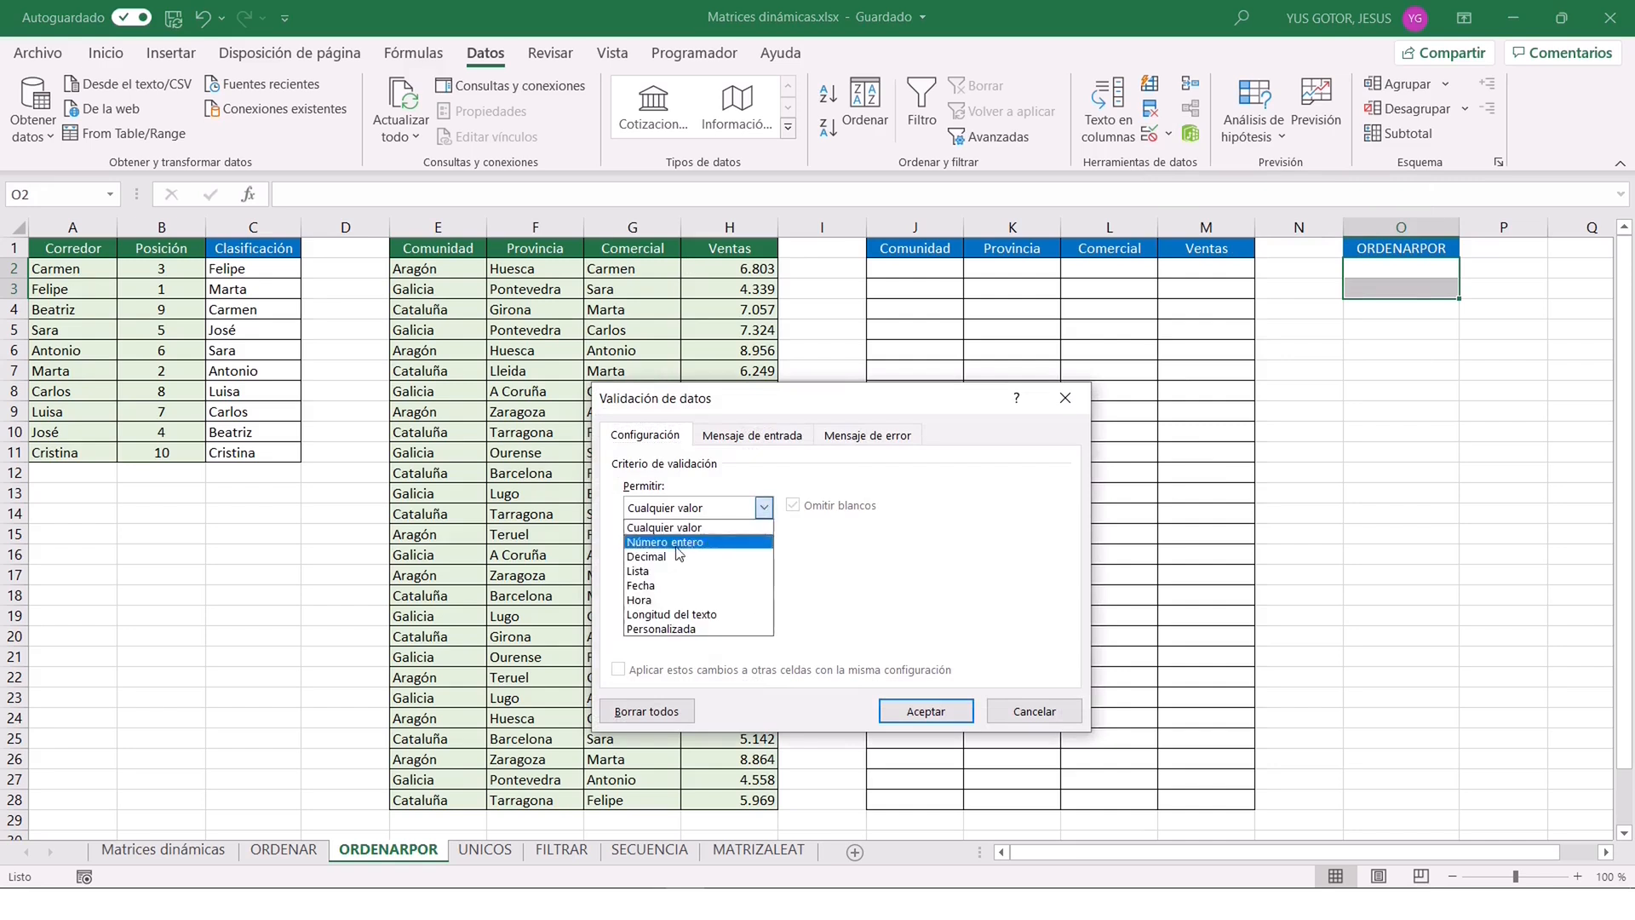
click(643, 572)
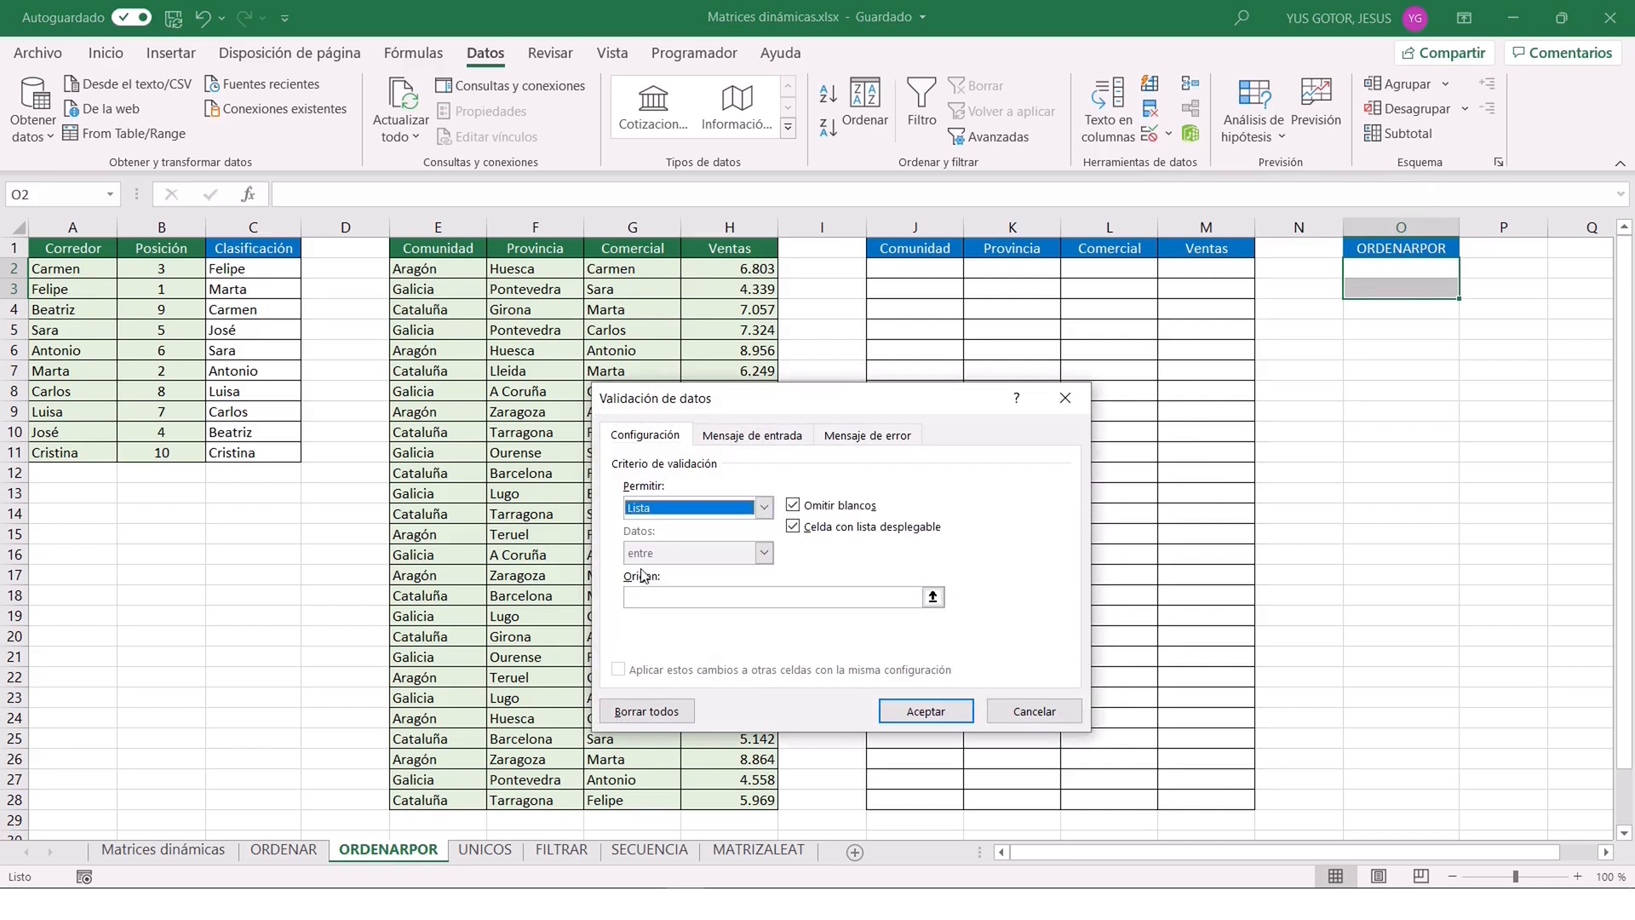
click(933, 599)
drag(505, 241, 766, 248)
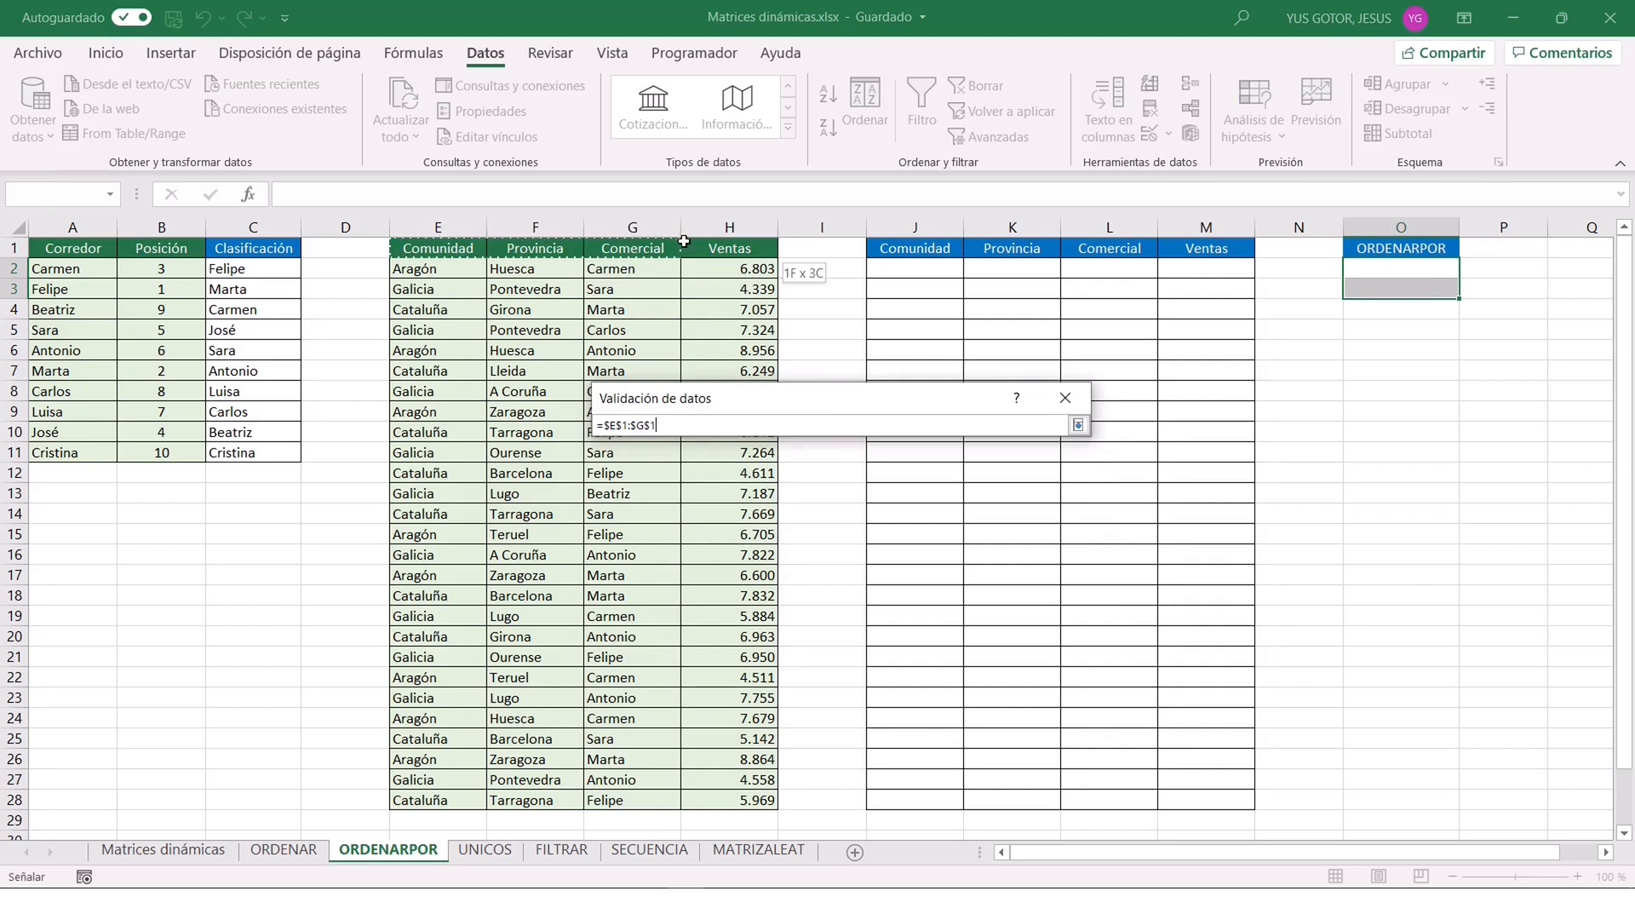
click(1077, 425)
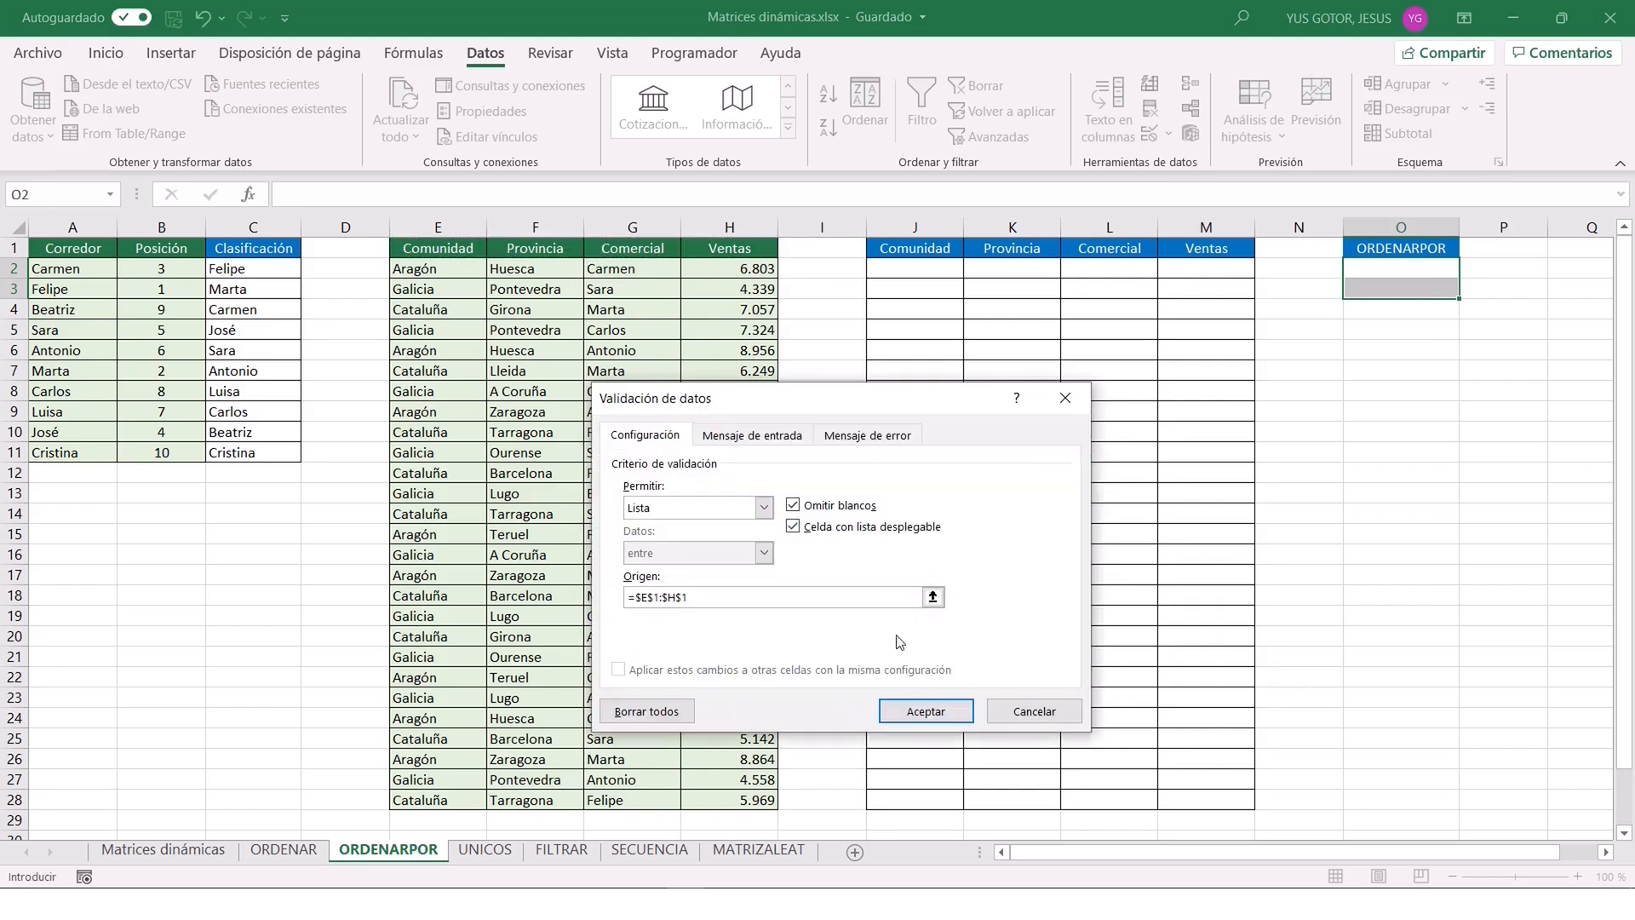
click(926, 711)
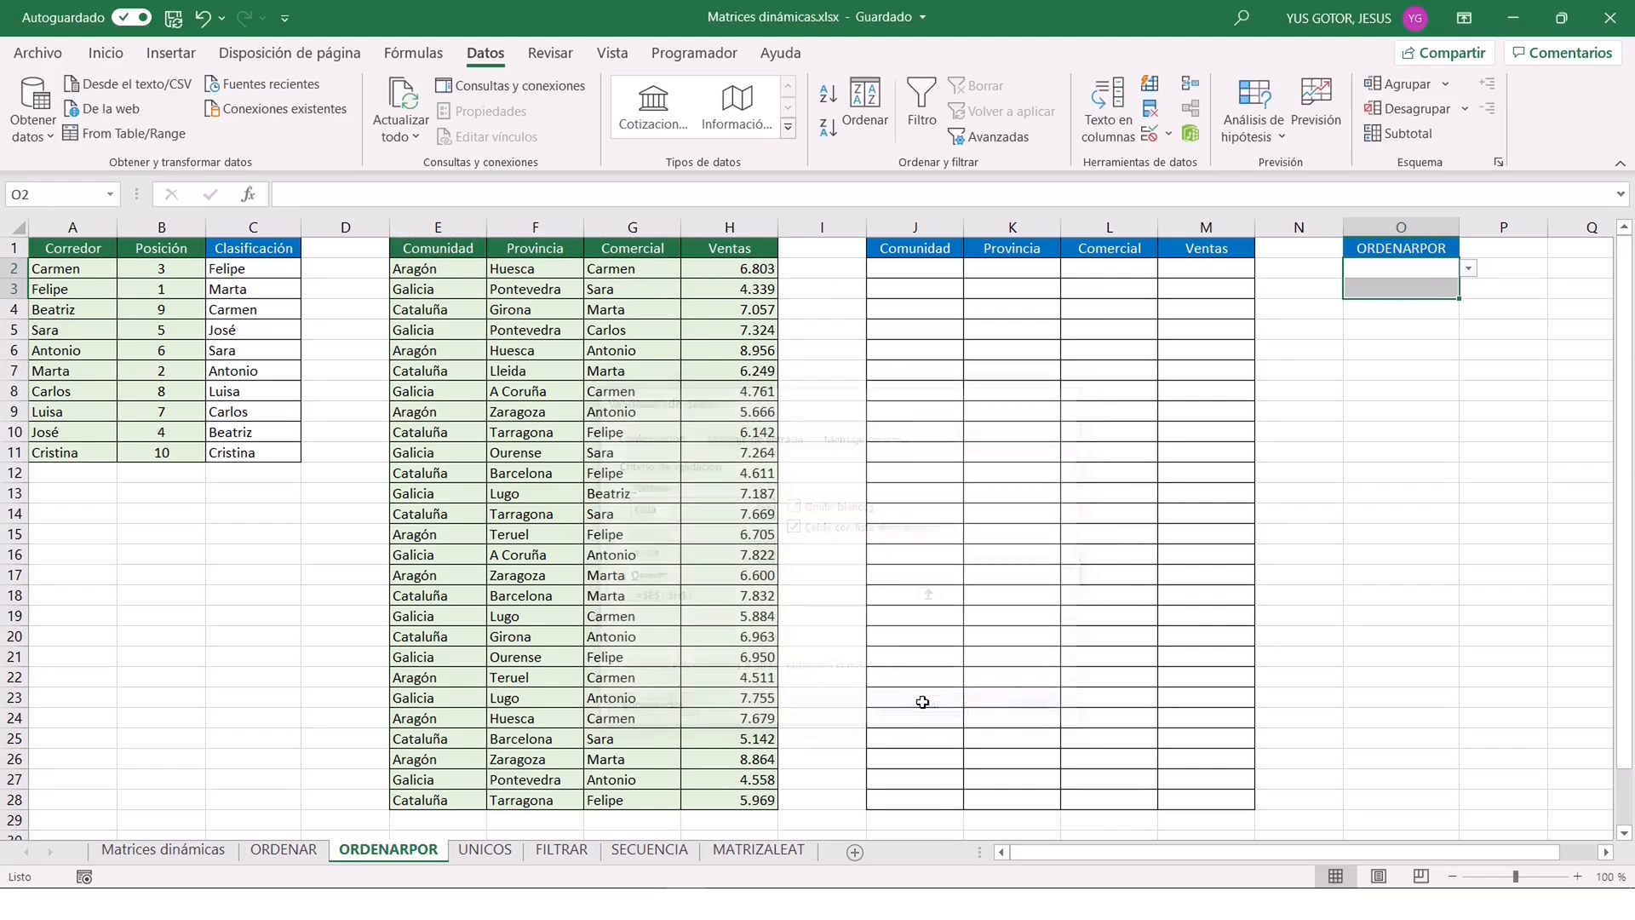
Choose Comunidad in O2 and Provincia in O3 from their drop-down lists.
click(1469, 269)
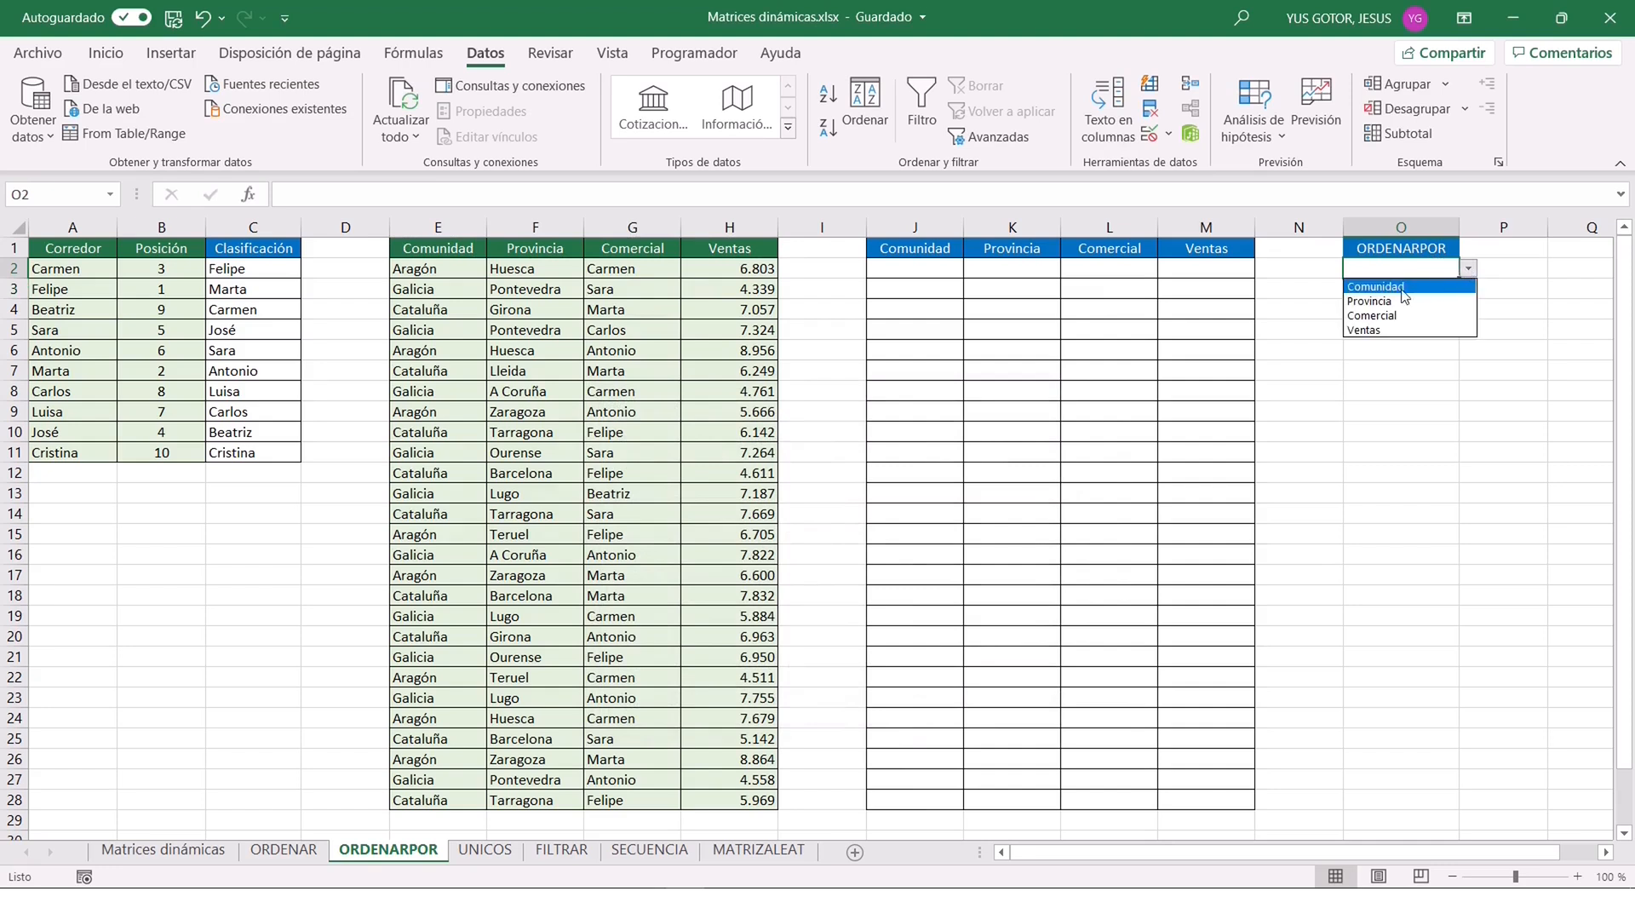
click(1402, 290)
click(1426, 286)
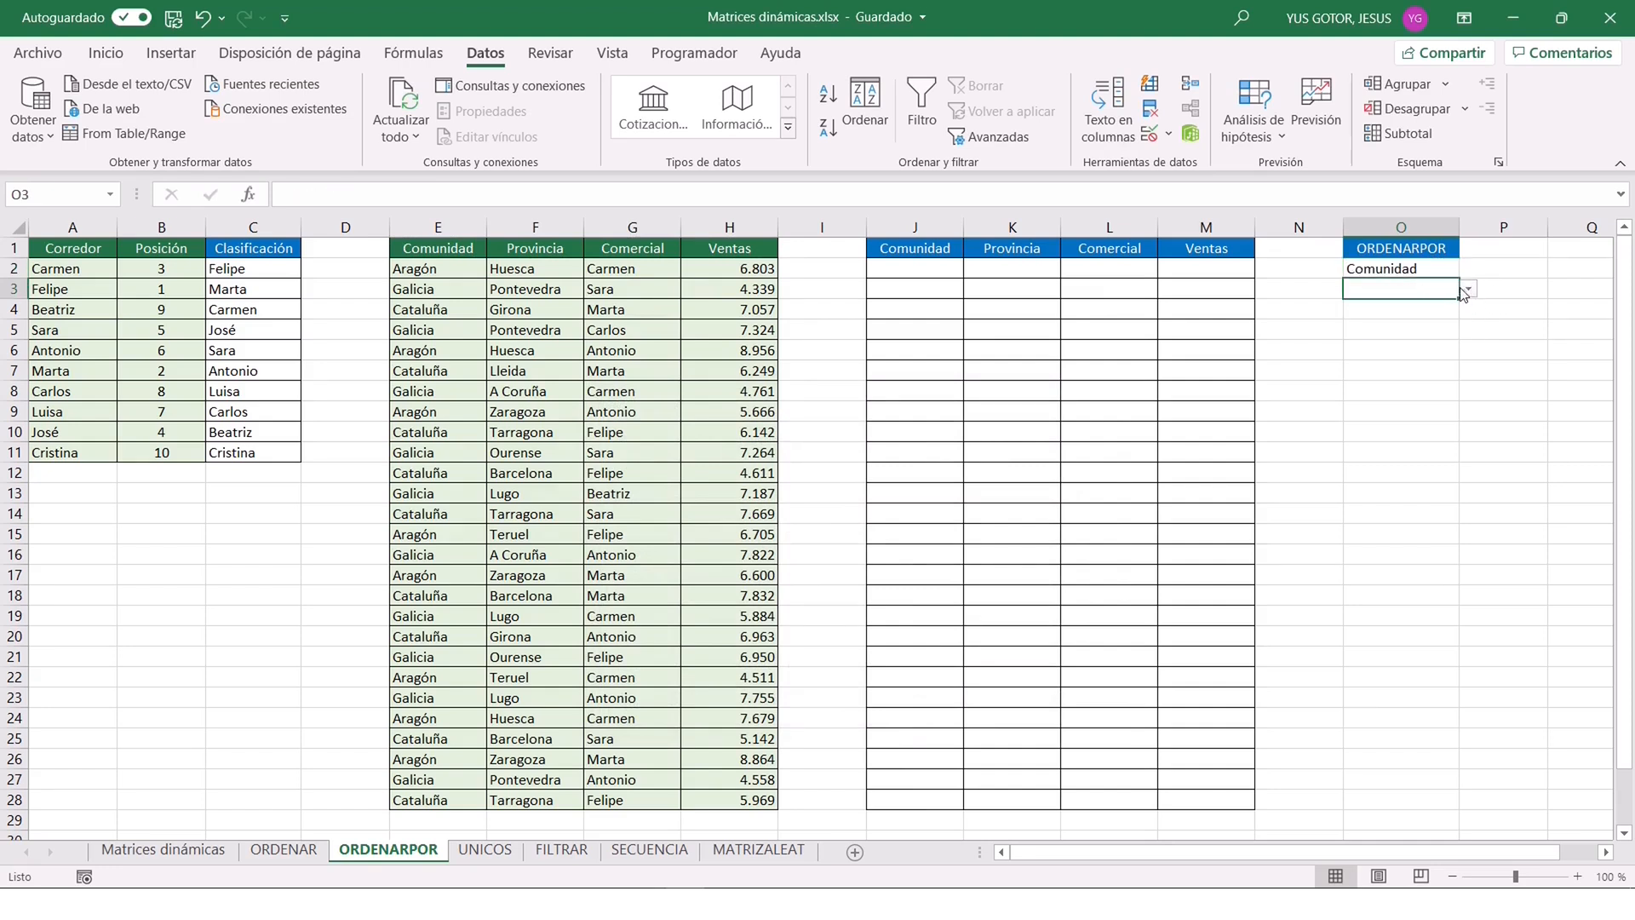
click(1469, 289)
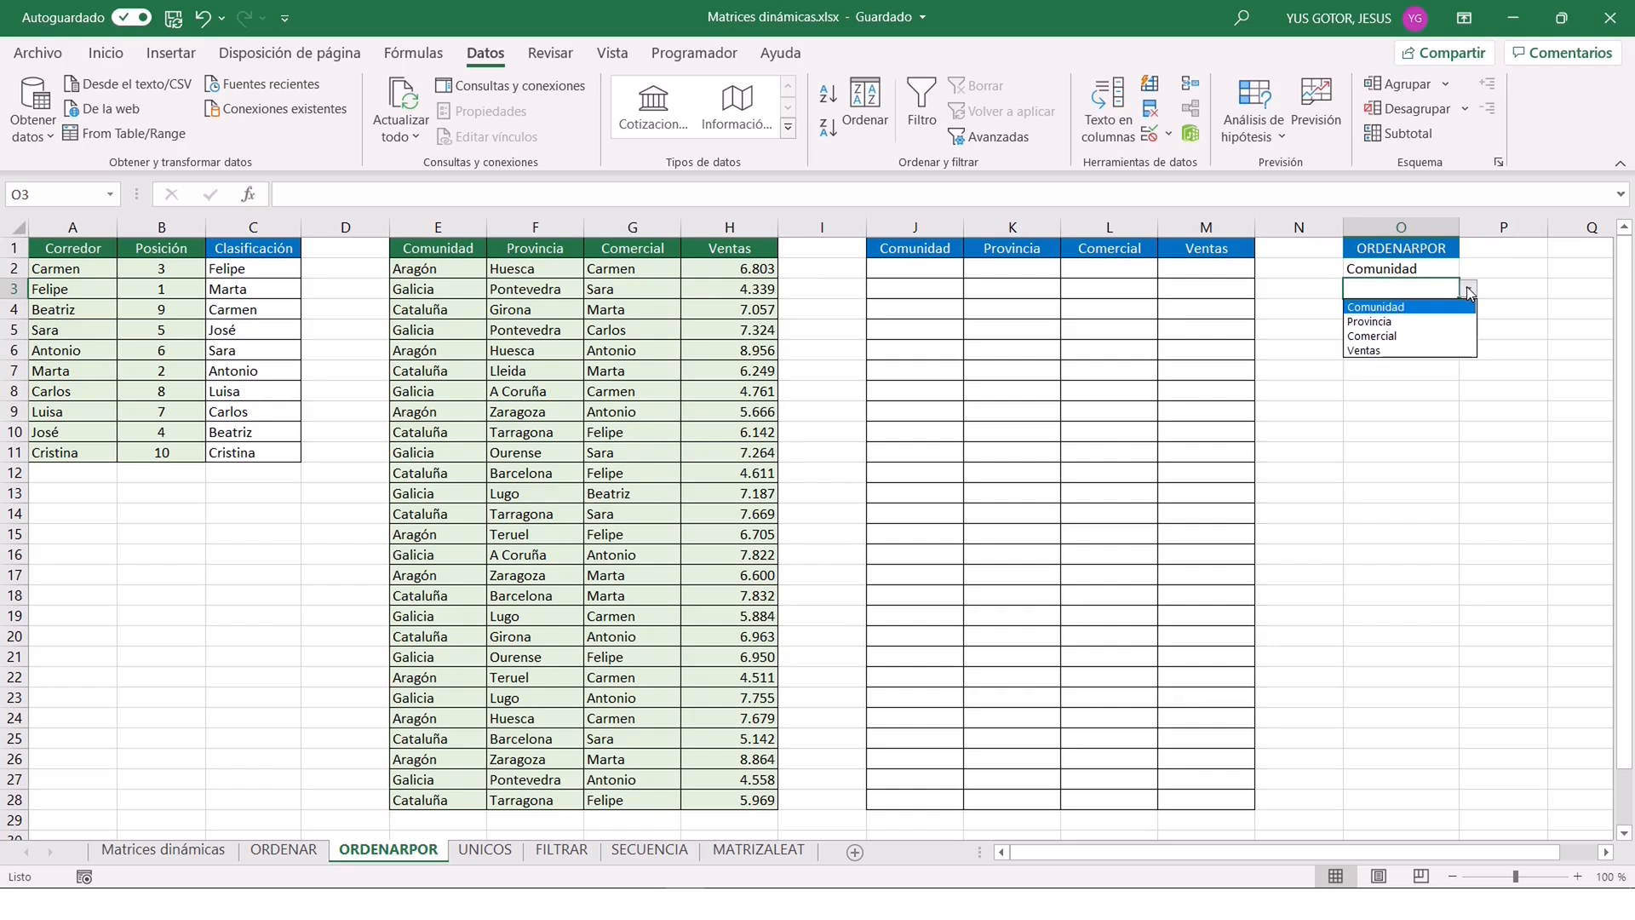
click(1388, 320)
Review the por_matriz1 argument of C2's ORDENARPOR formula and compare the Comunidad named range with the text in O2.
click(1392, 272)
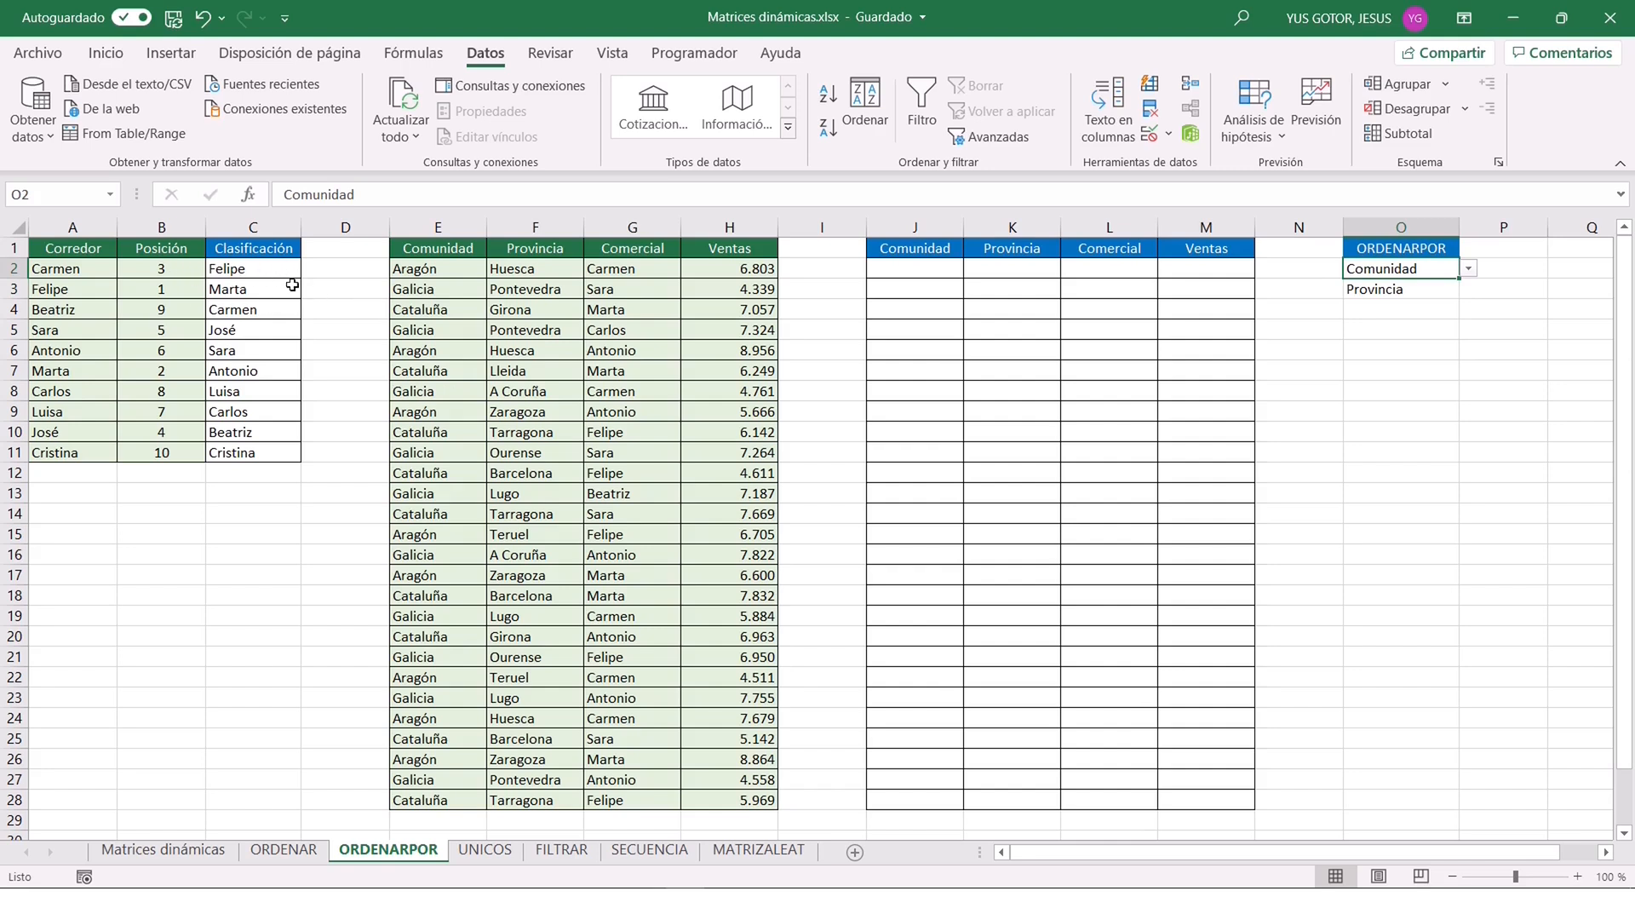
click(229, 268)
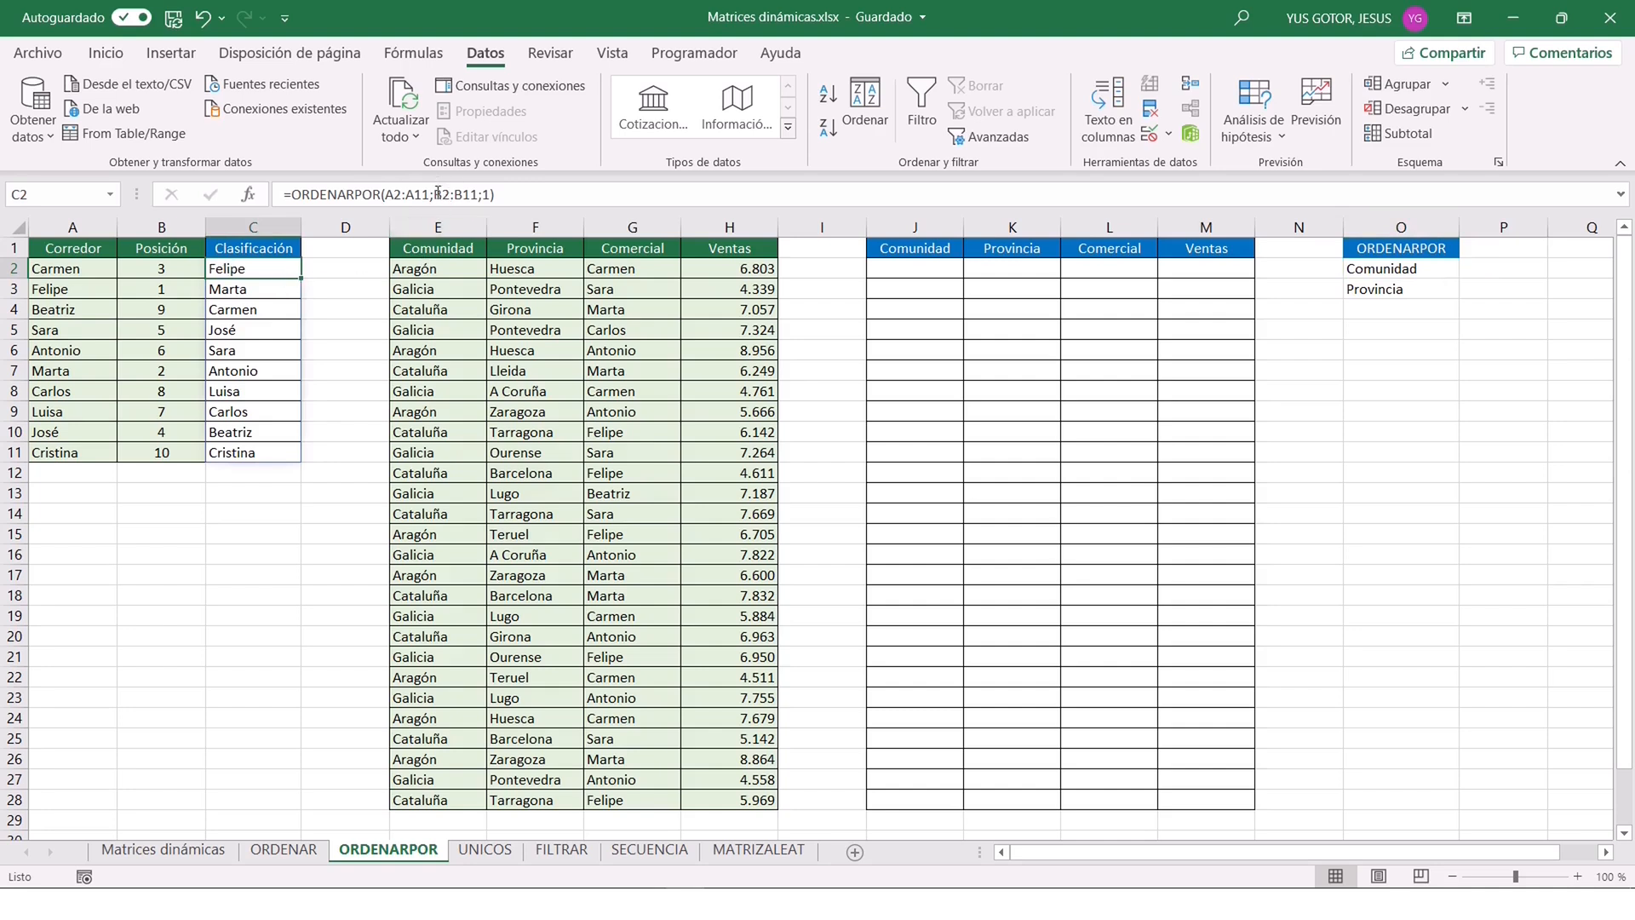
drag(435, 192, 477, 196)
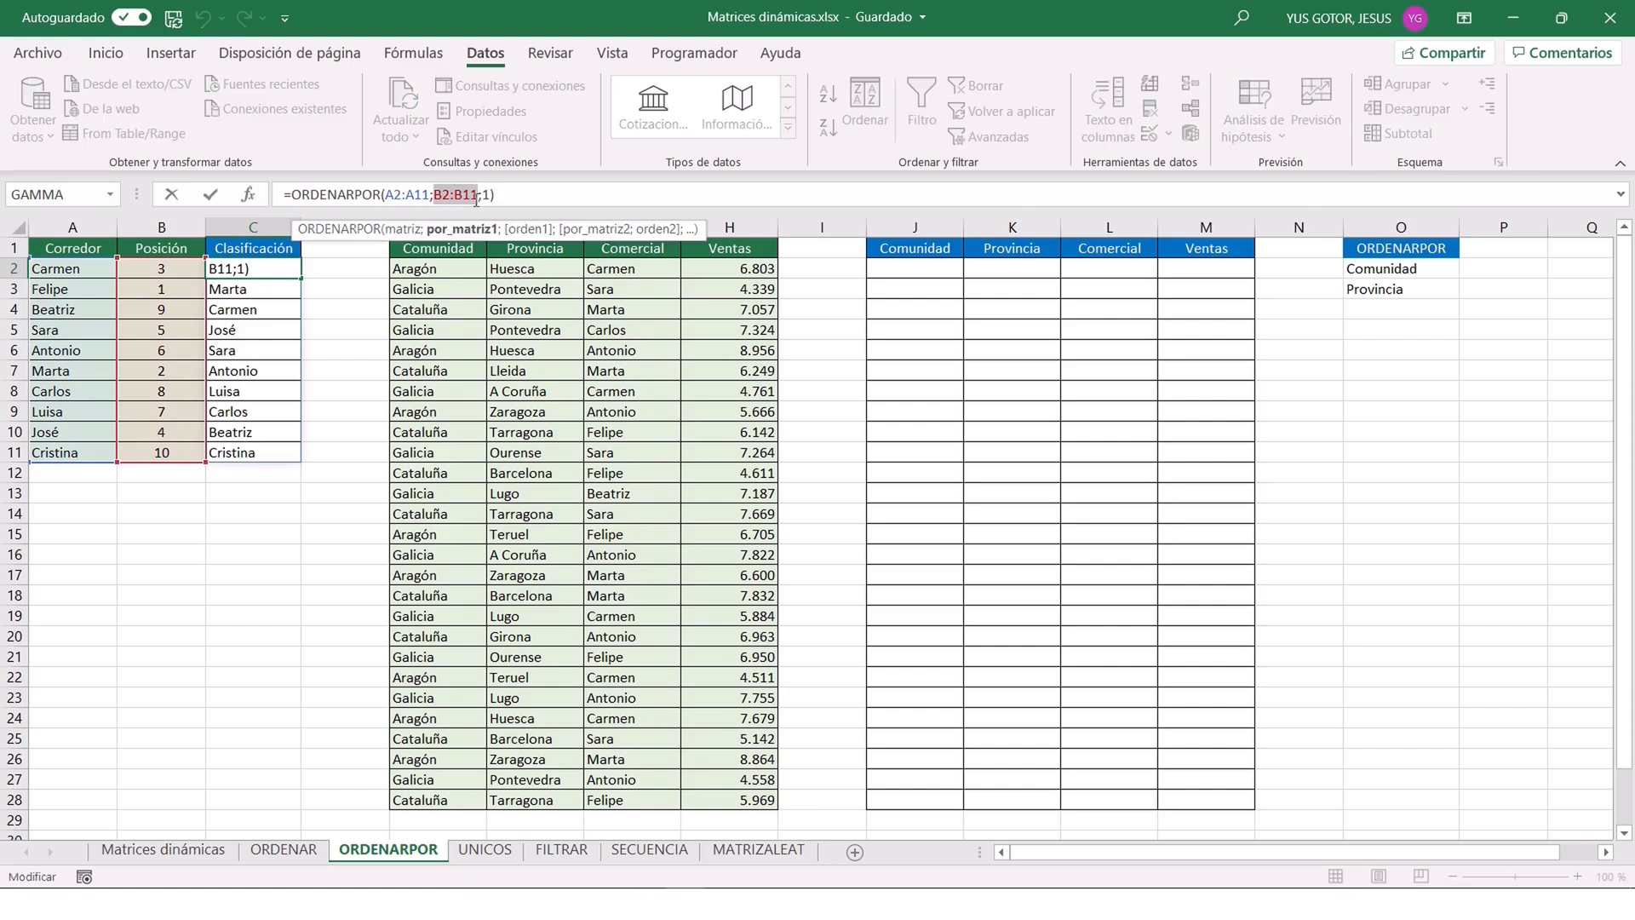
key(Escape)
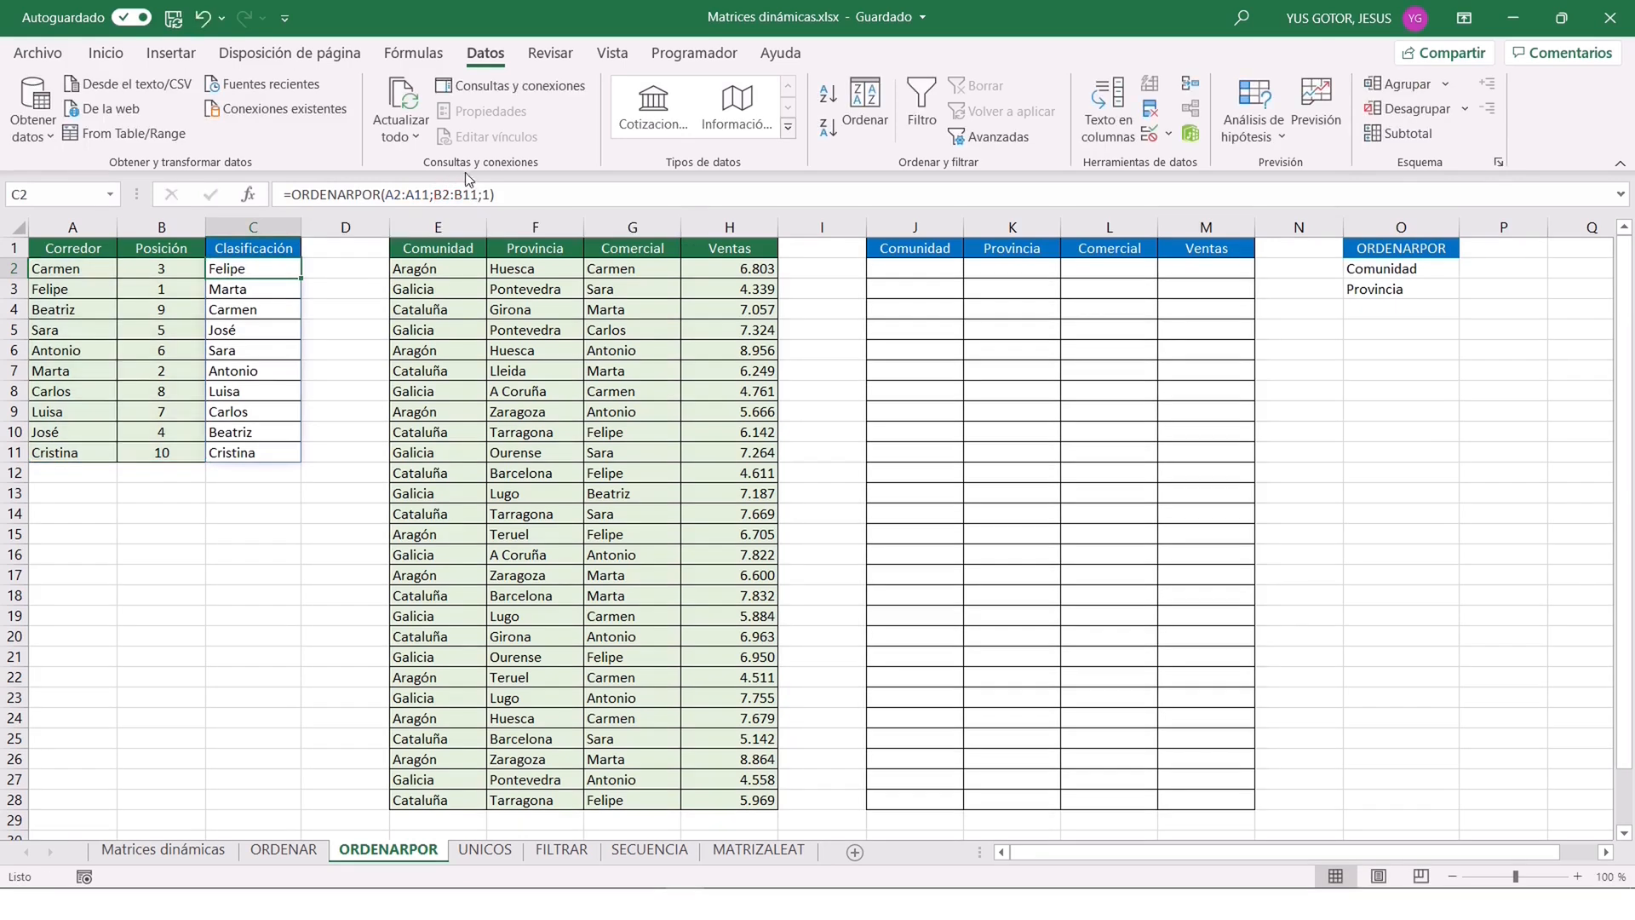
click(110, 198)
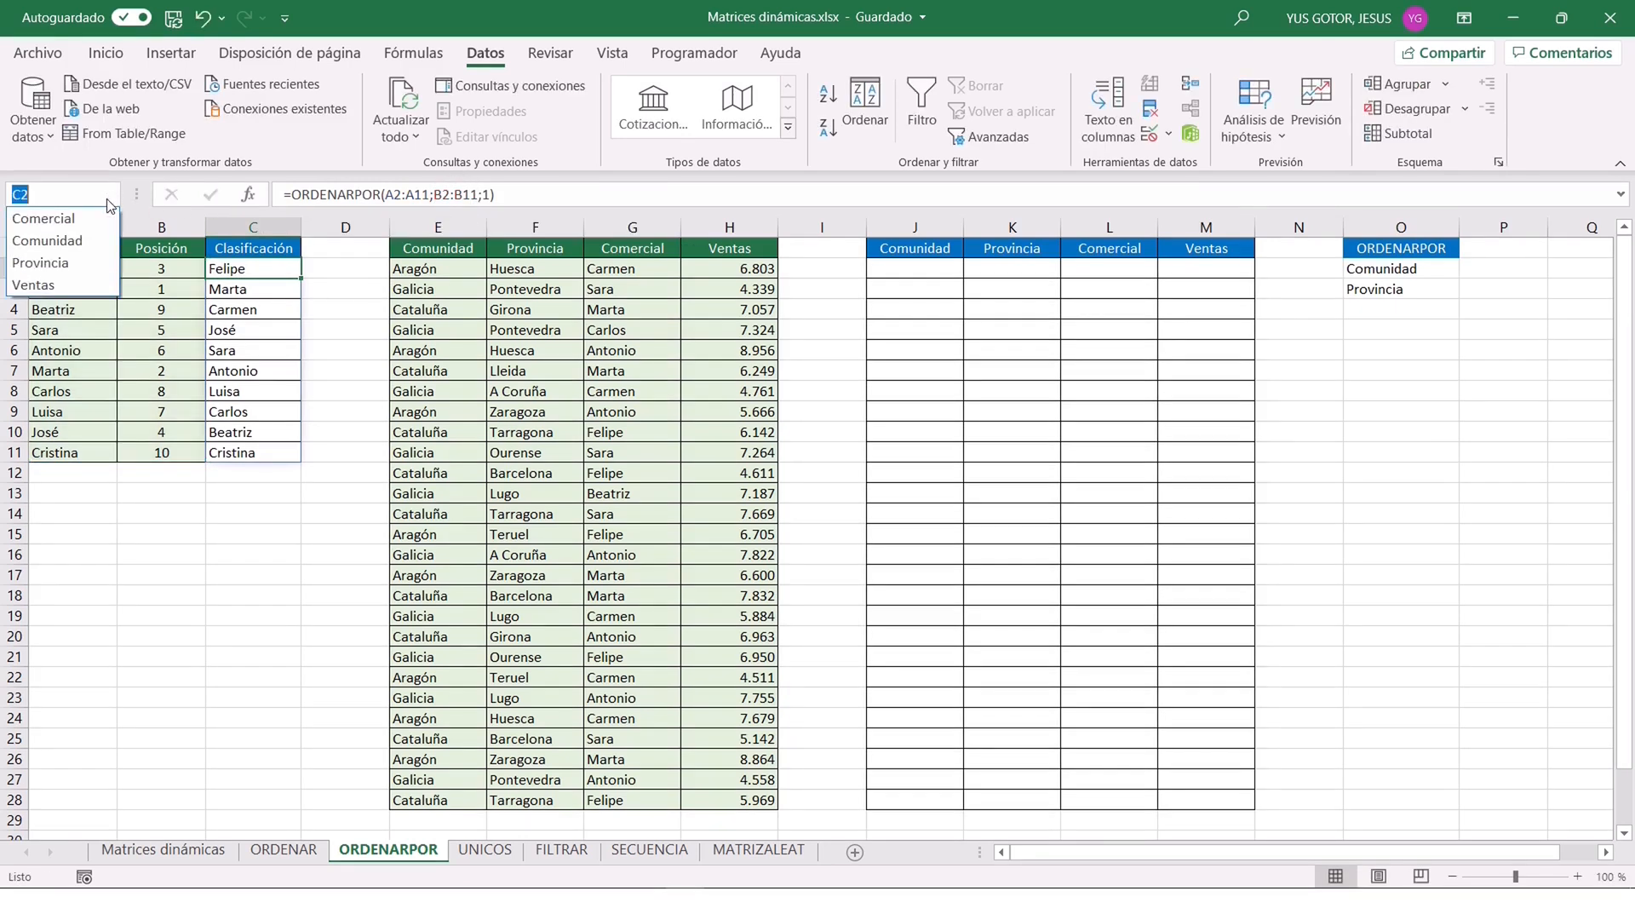
click(86, 245)
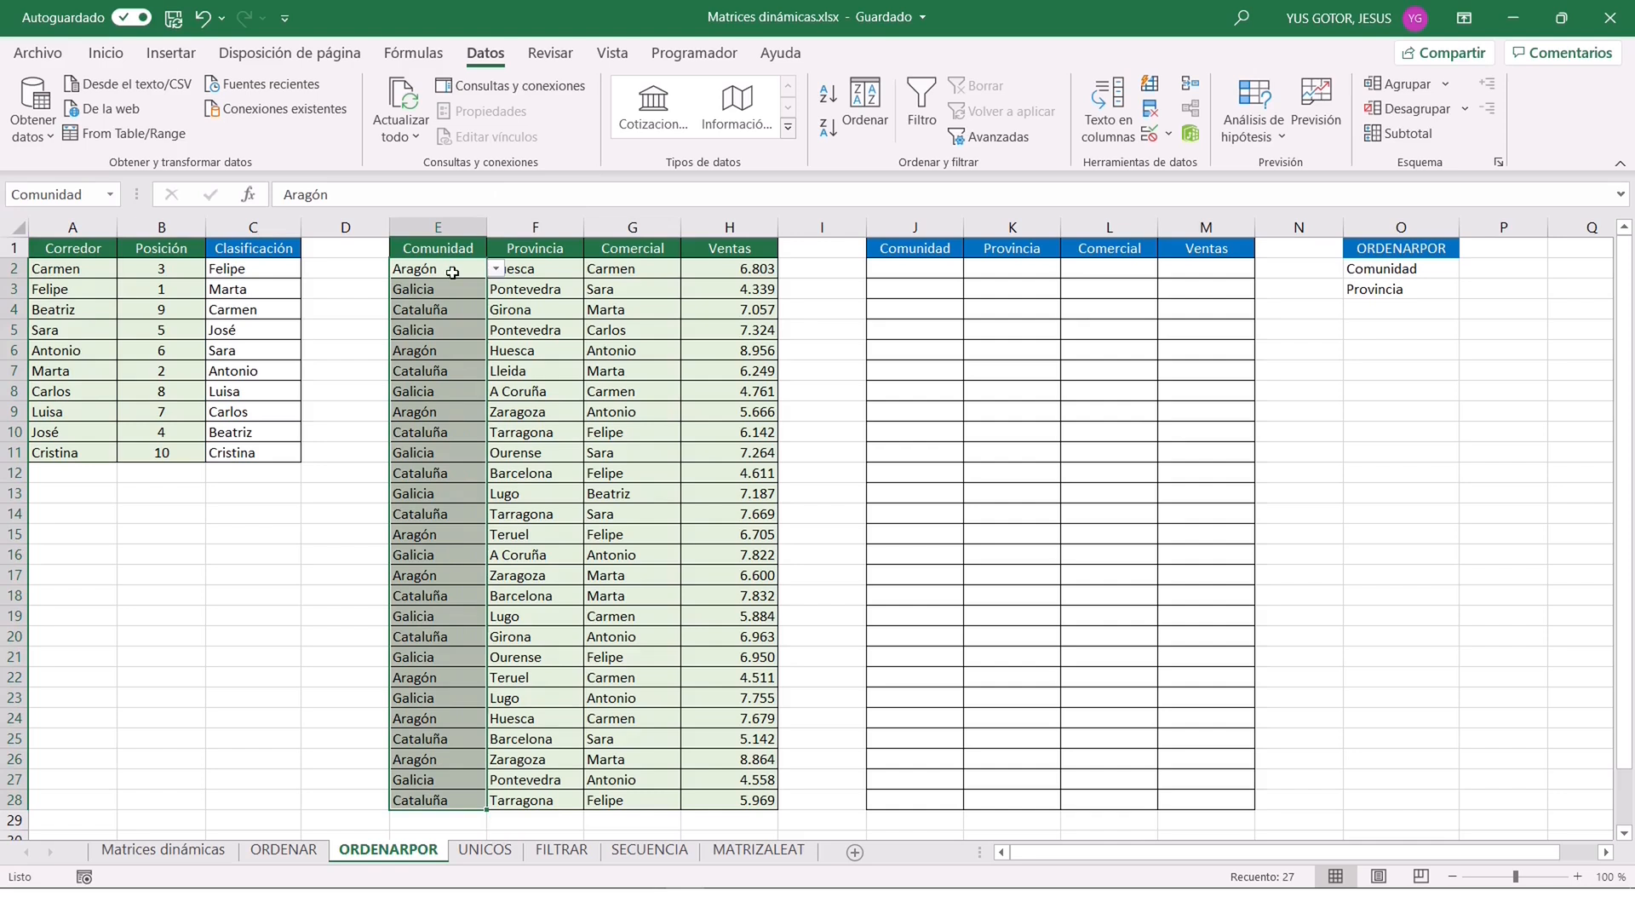
click(1434, 268)
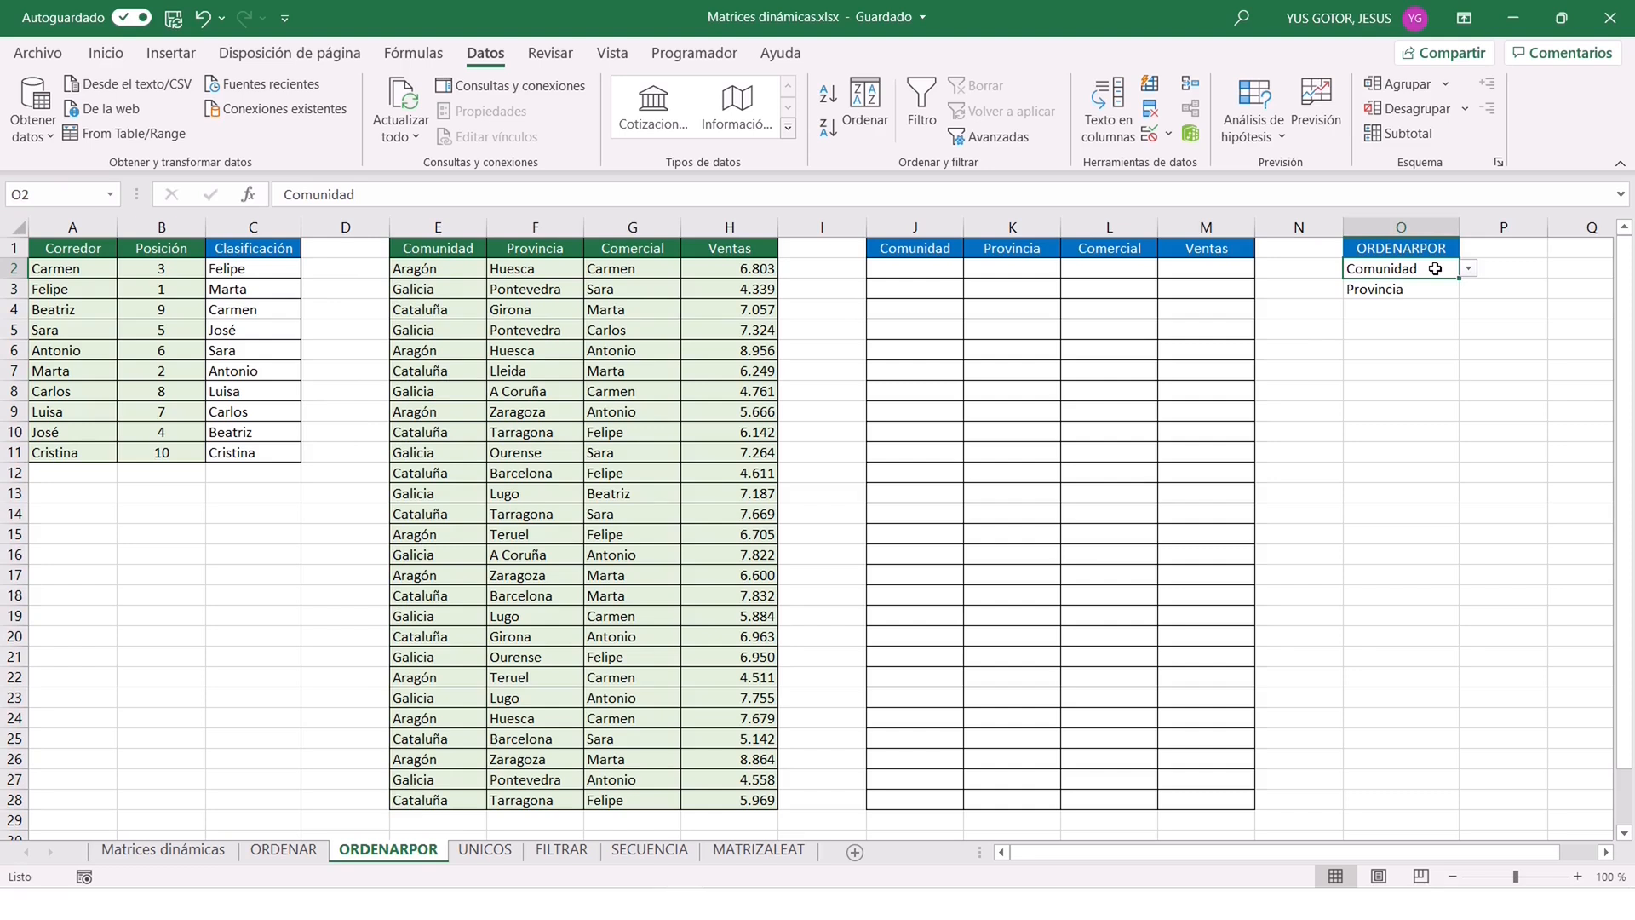
Enter the formula =INDIRECTO(O2) in O5 to return the named range chosen in O2.
click(1430, 325)
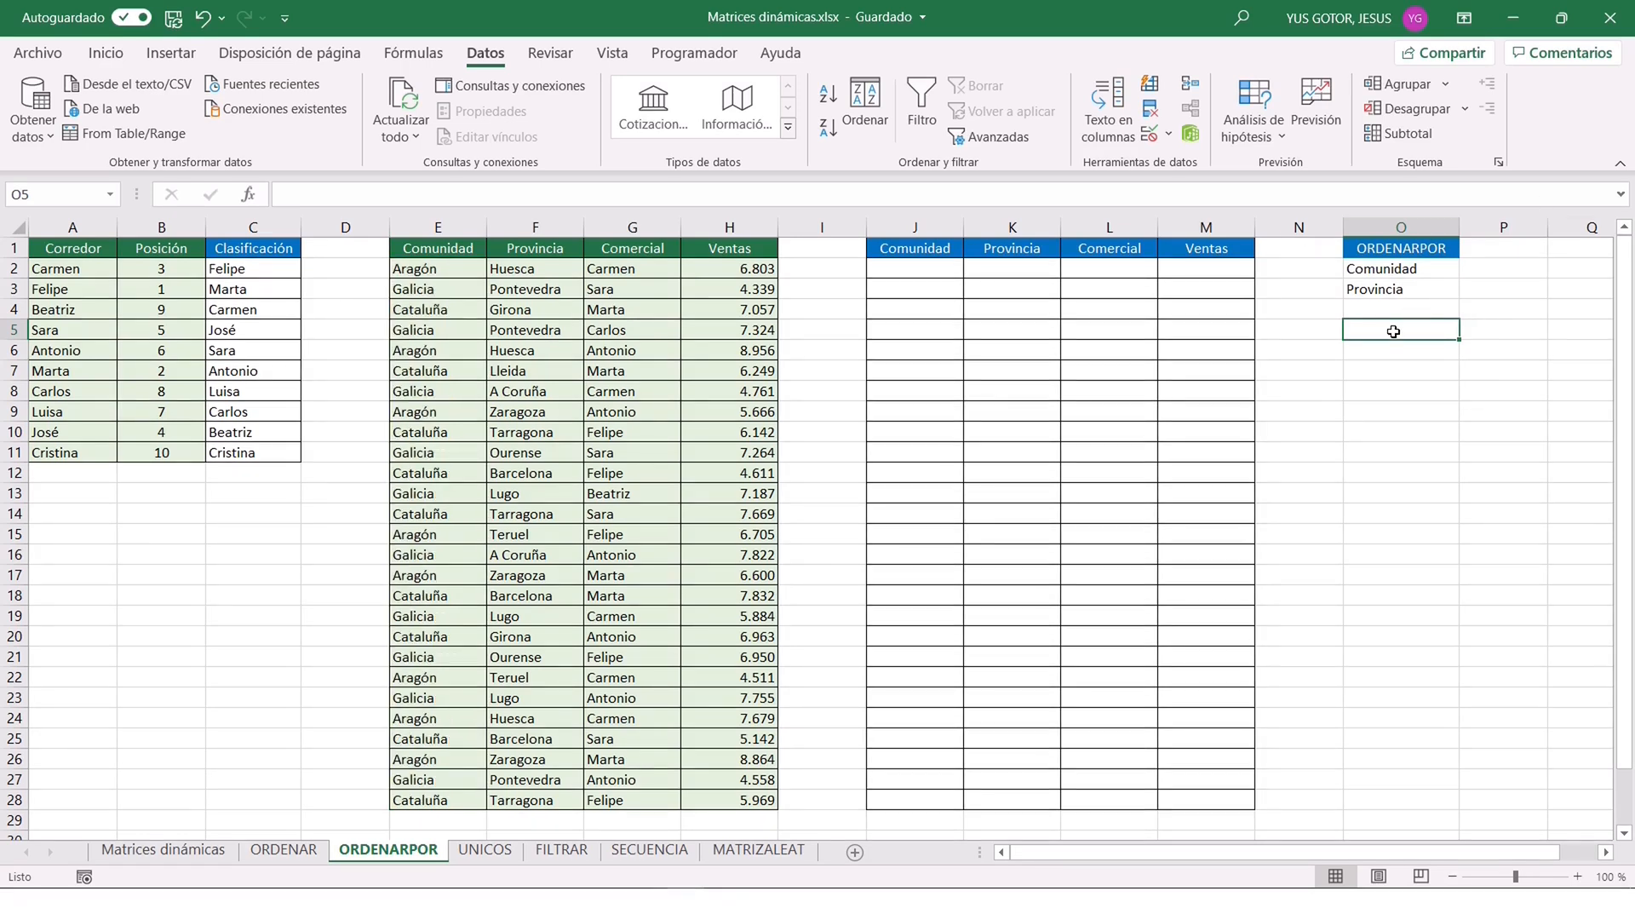
text(=)
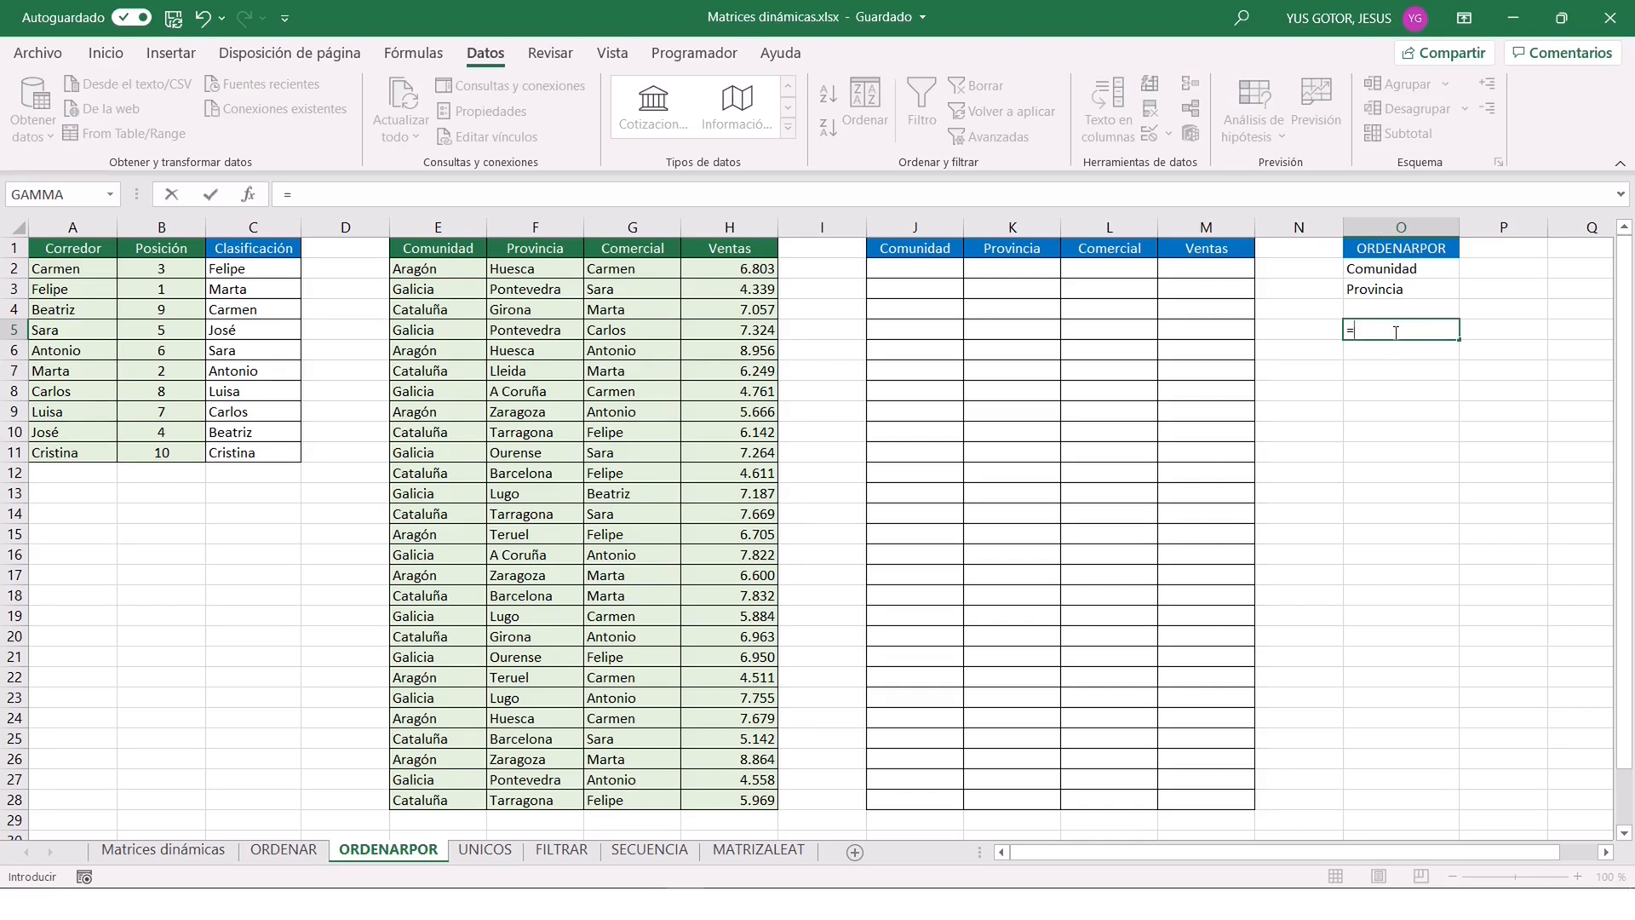
text(indirecto()
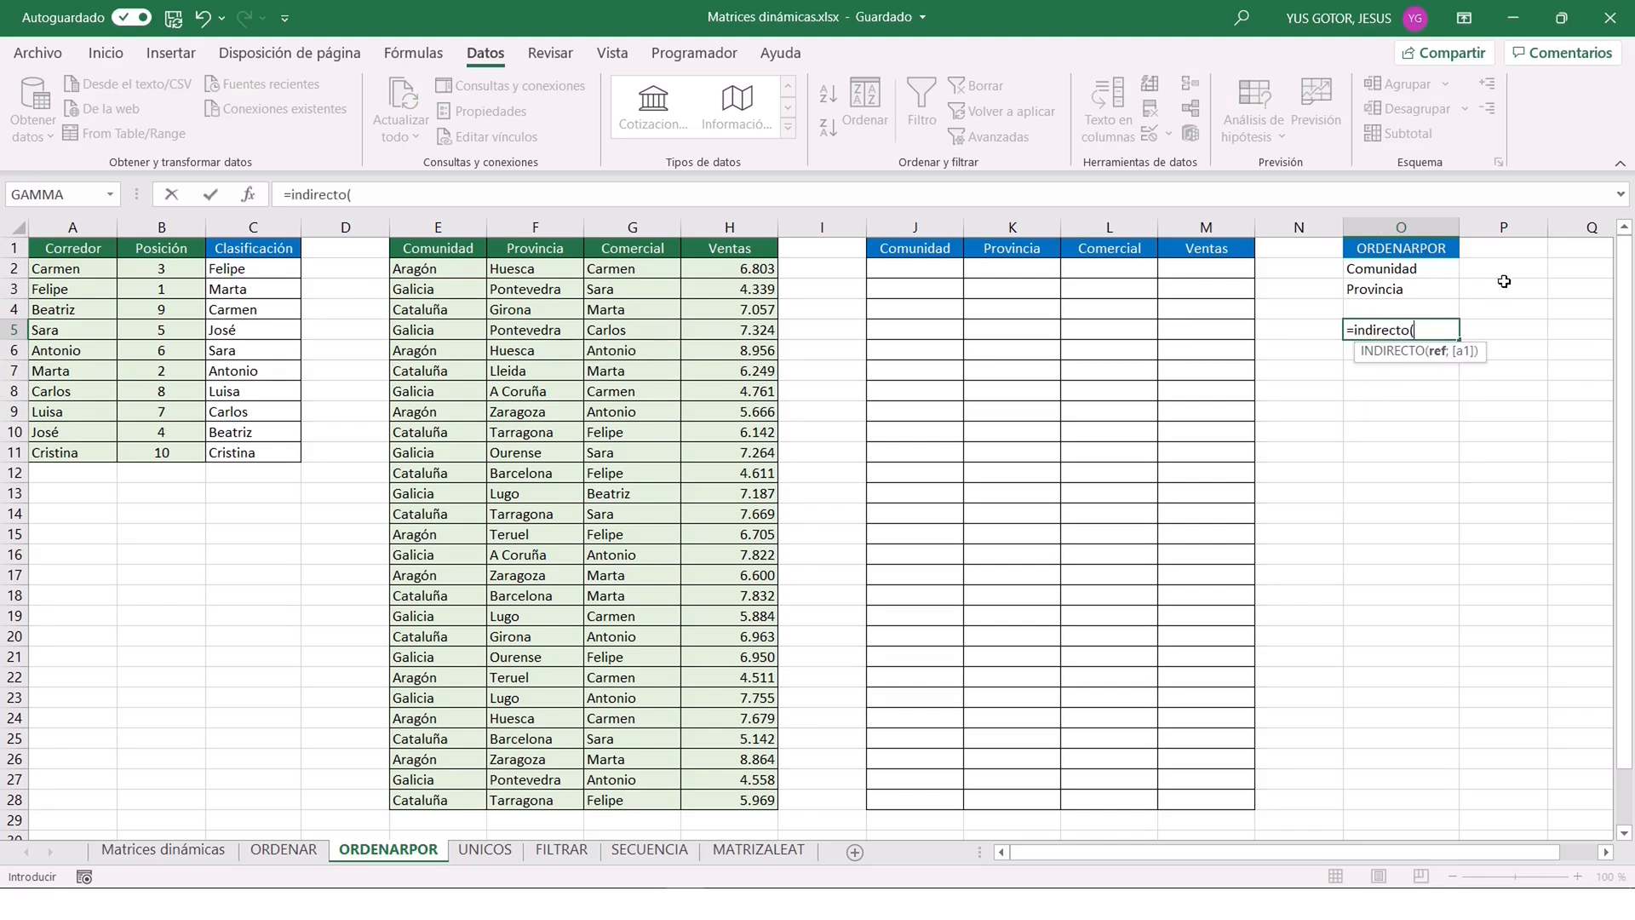
click(1376, 268)
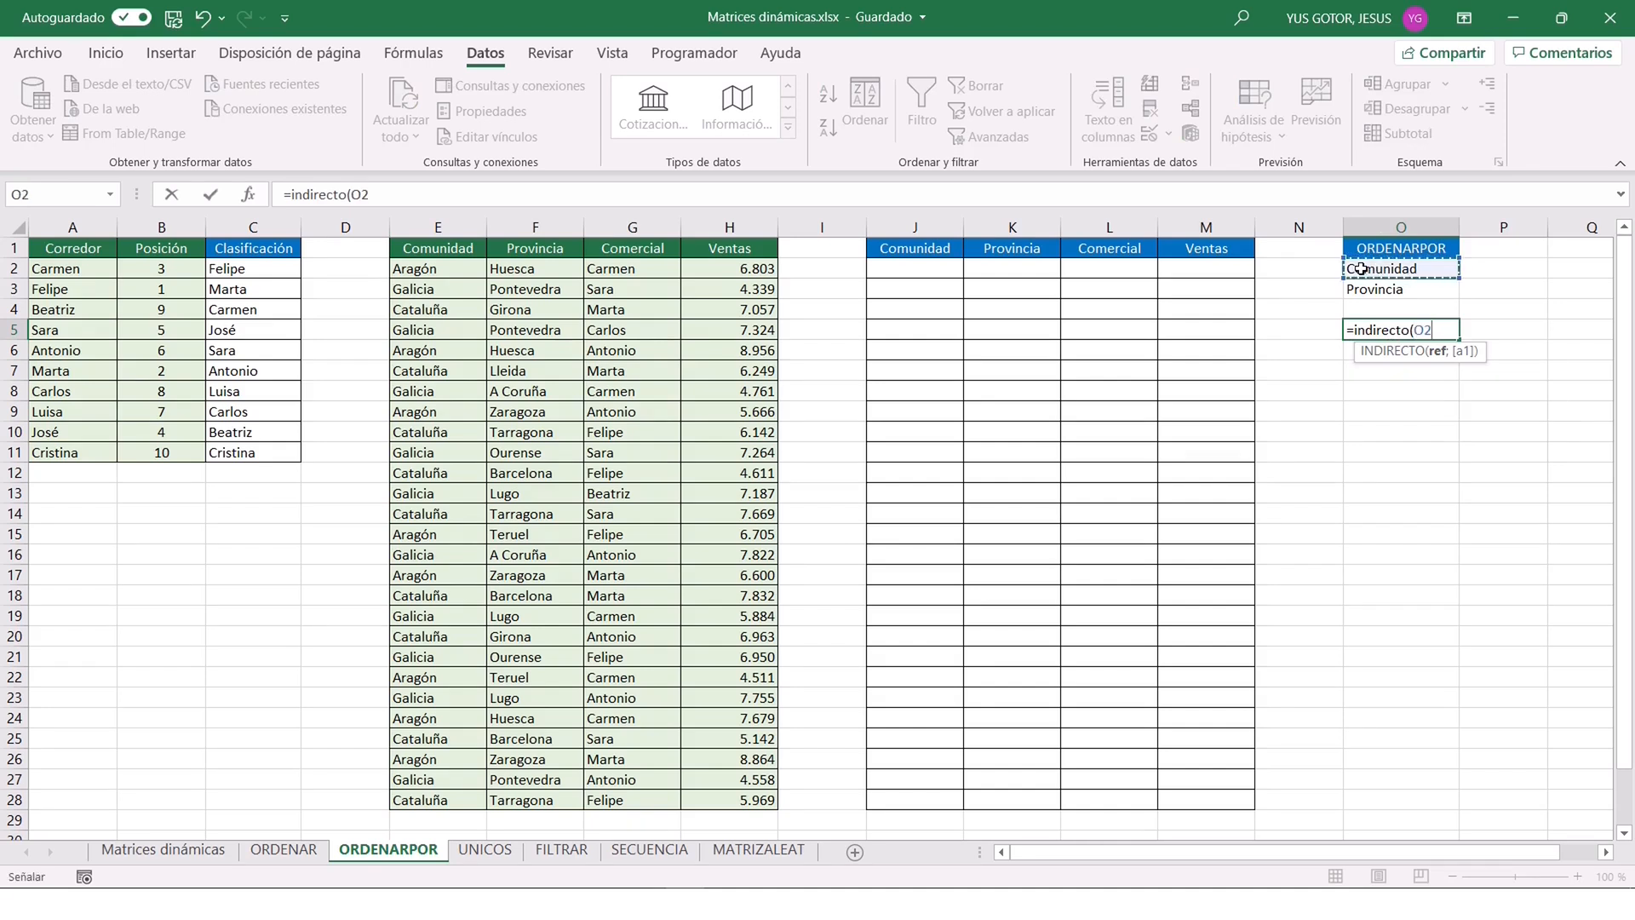
key(Return)
click(1393, 332)
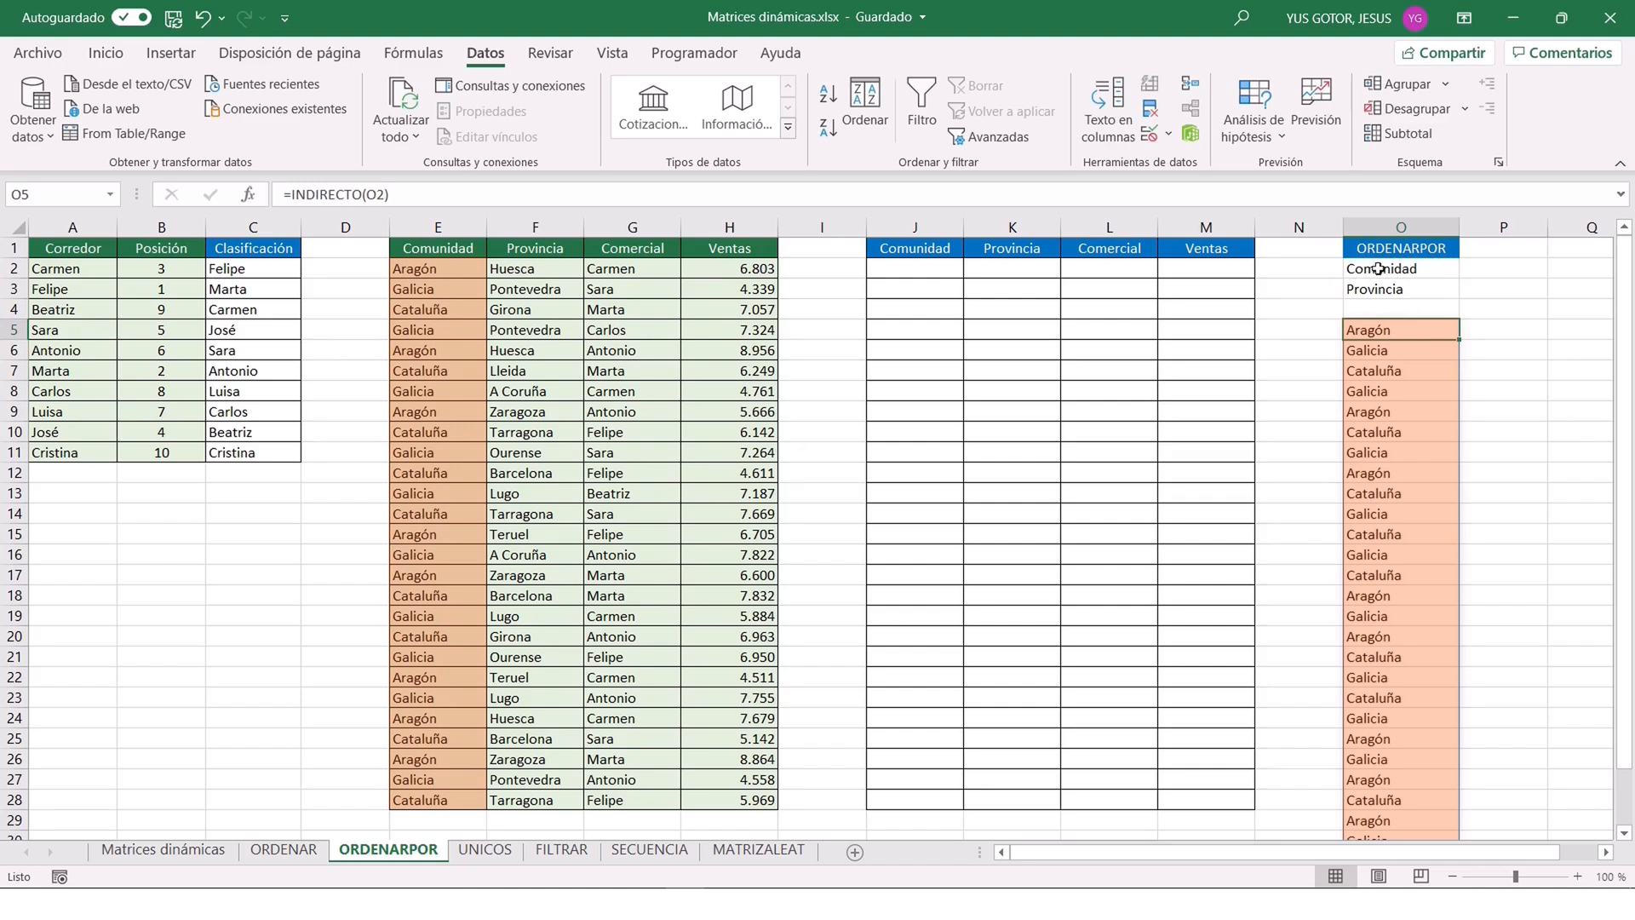
Switch O2's drop-down selection to Provincia to test the INDIRECTO formula.
click(1407, 265)
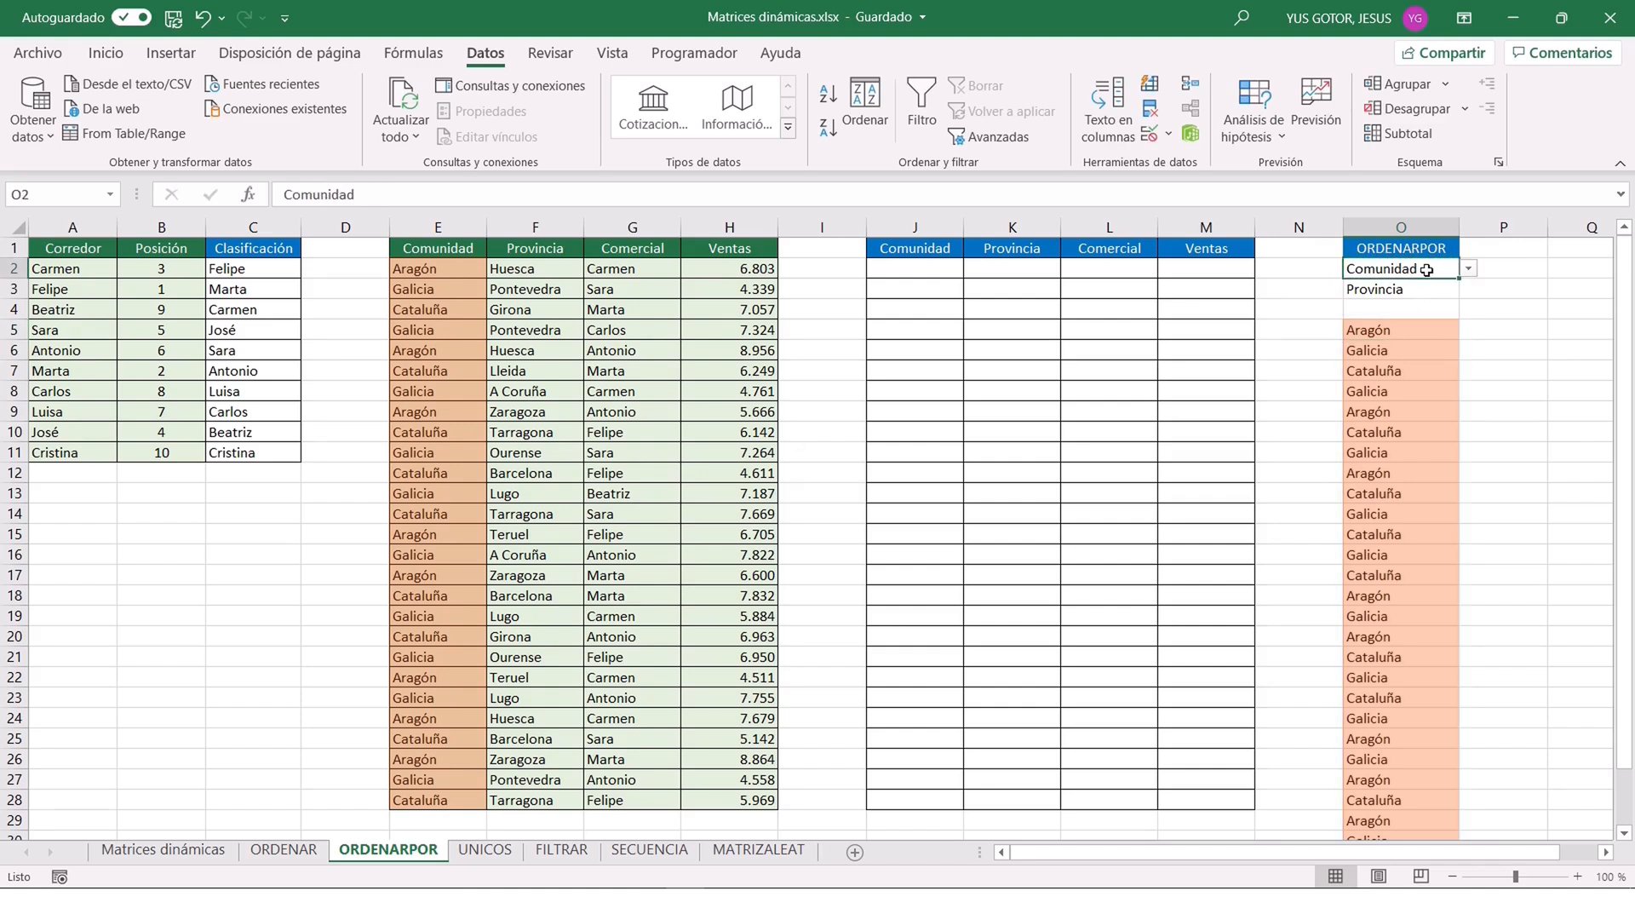
click(1468, 269)
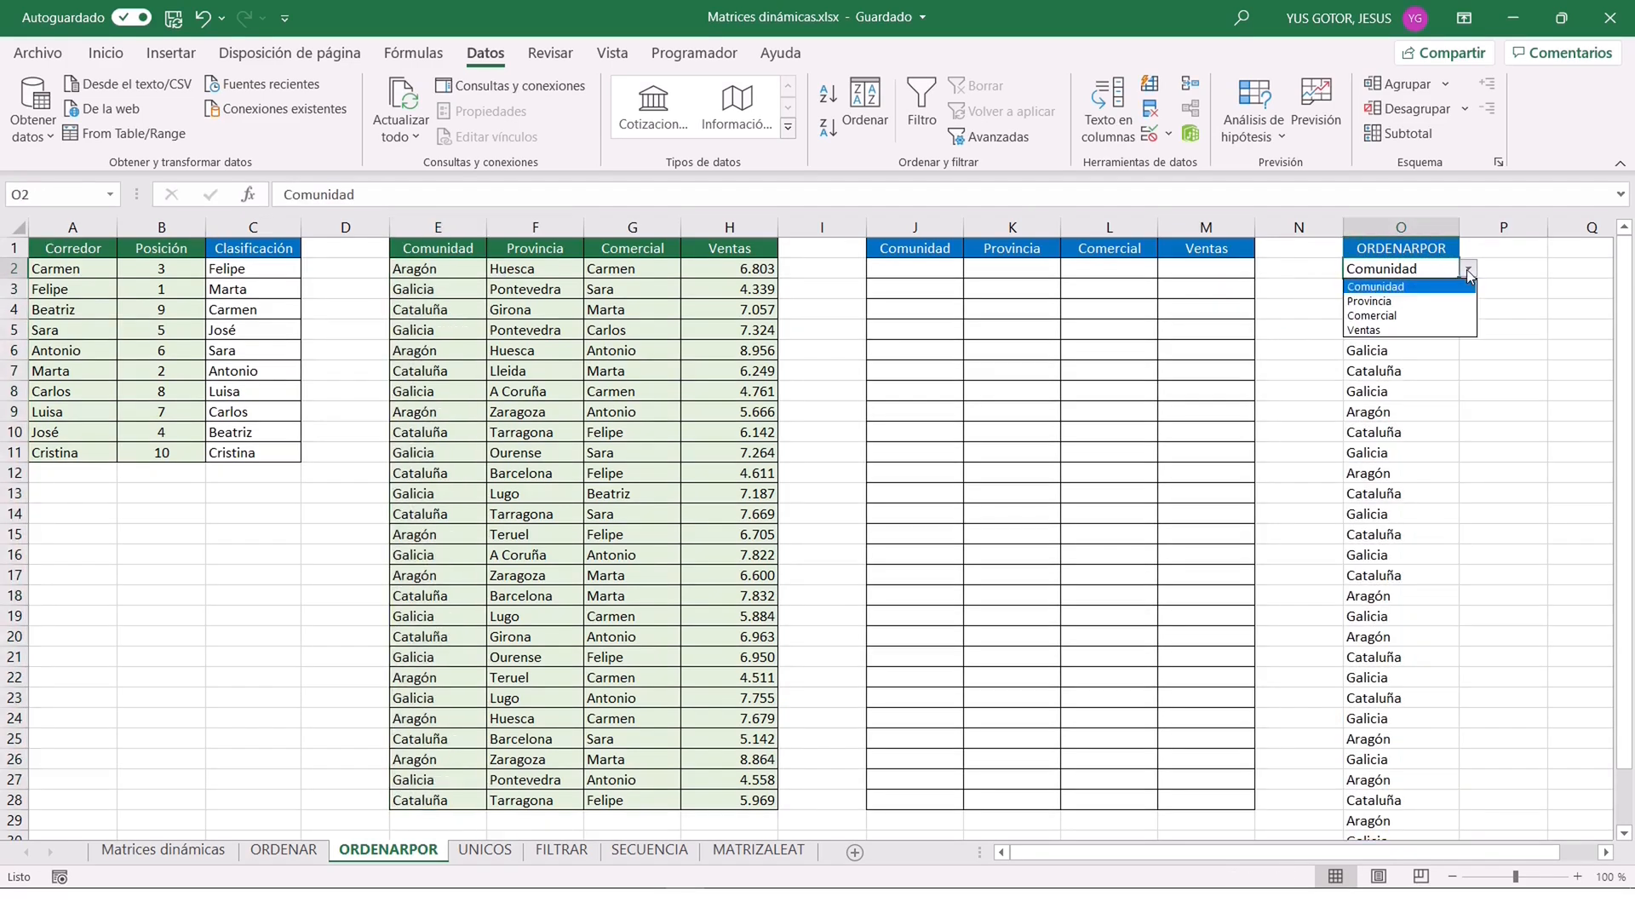
click(1417, 301)
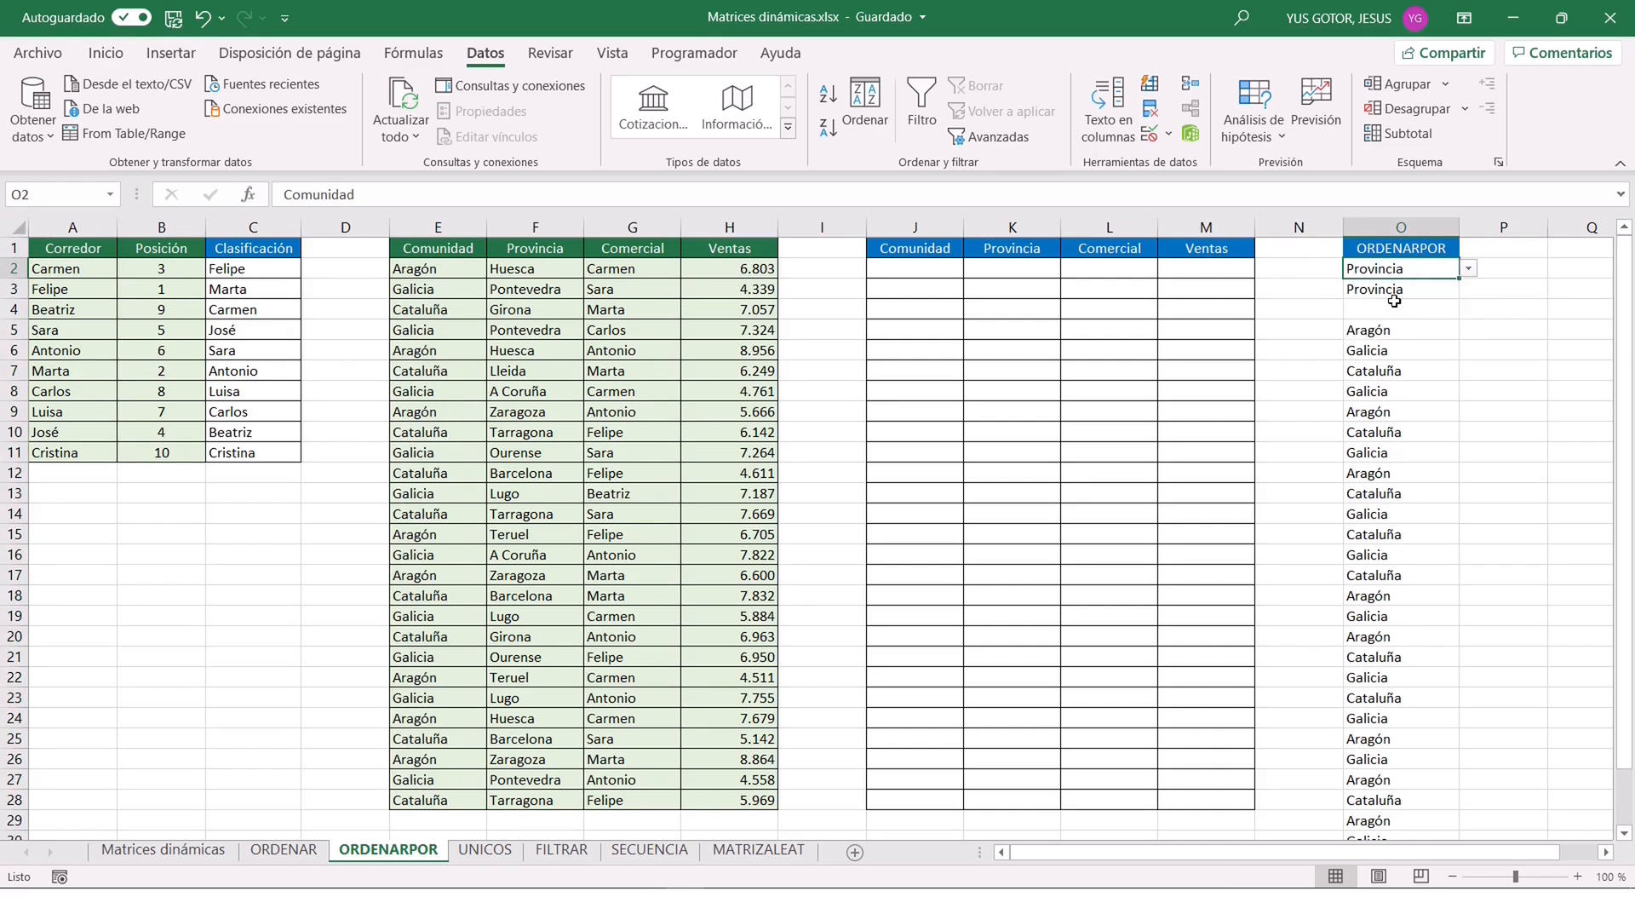
Test O2's drop-down with Comercial and Ventas, and clear the INDIRECTO test formula from O5.
click(1468, 269)
click(1405, 314)
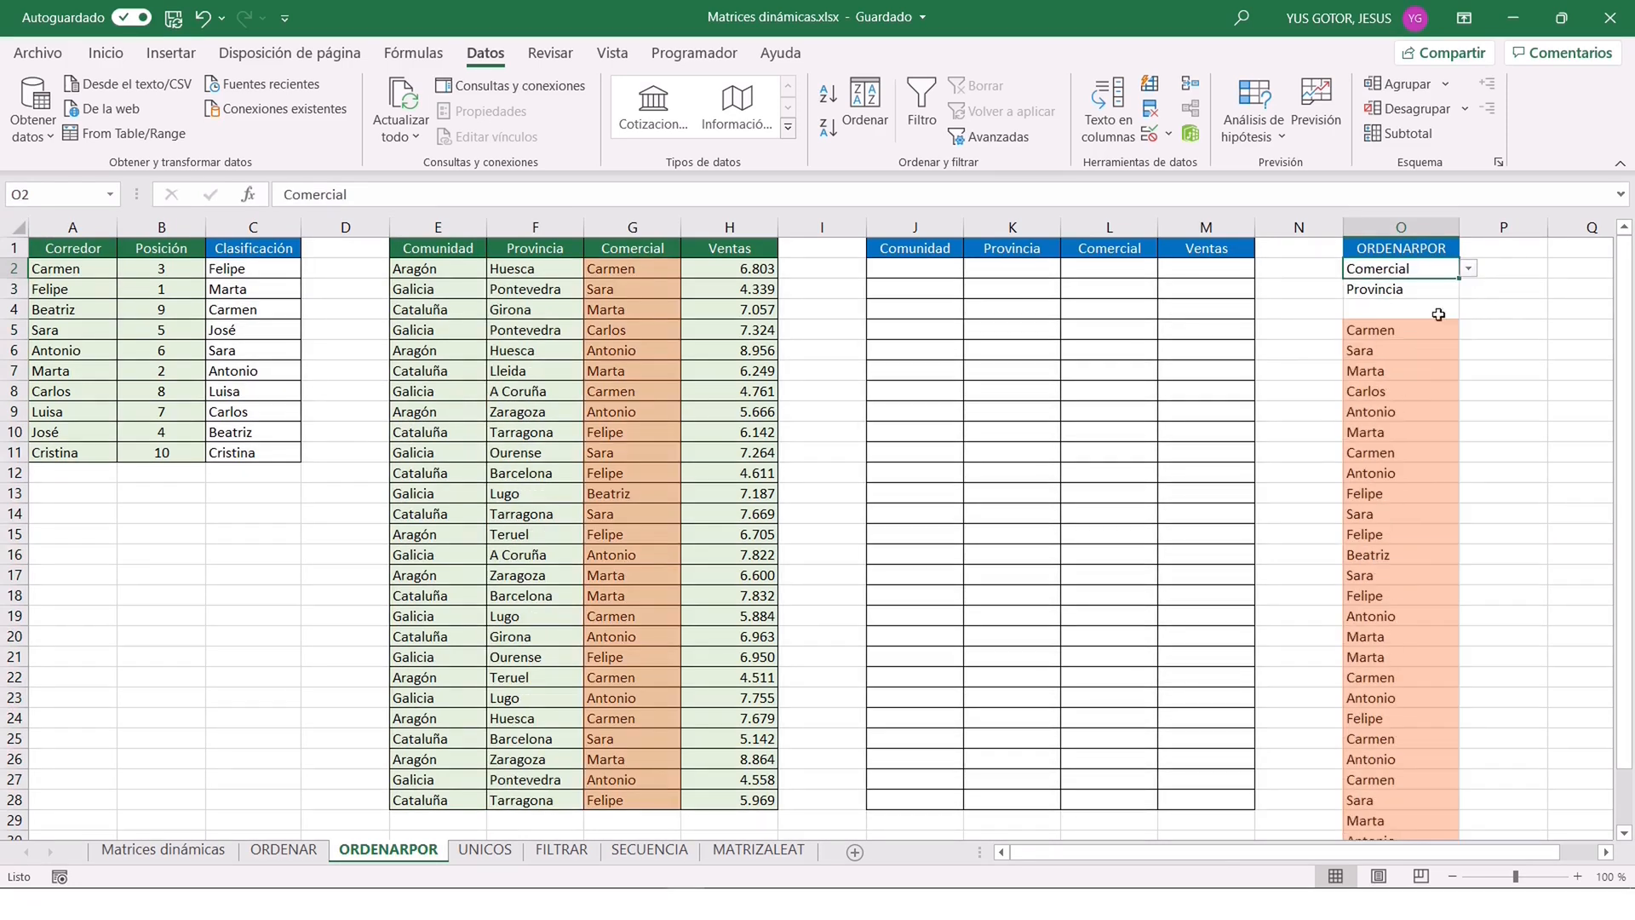
click(1468, 269)
click(1409, 326)
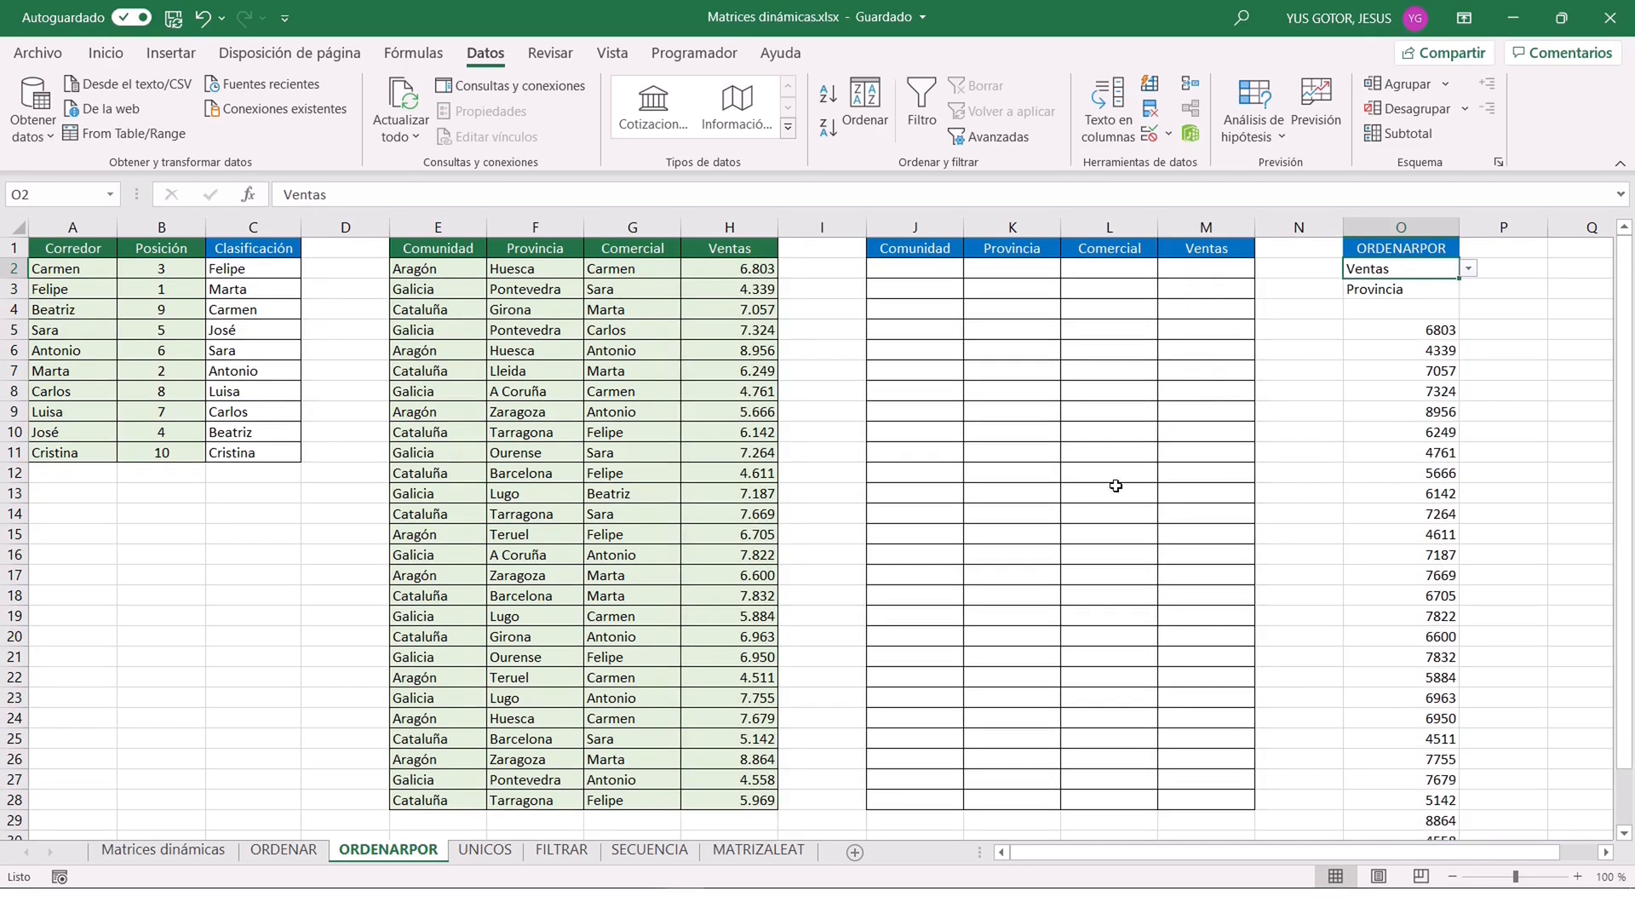
click(1385, 328)
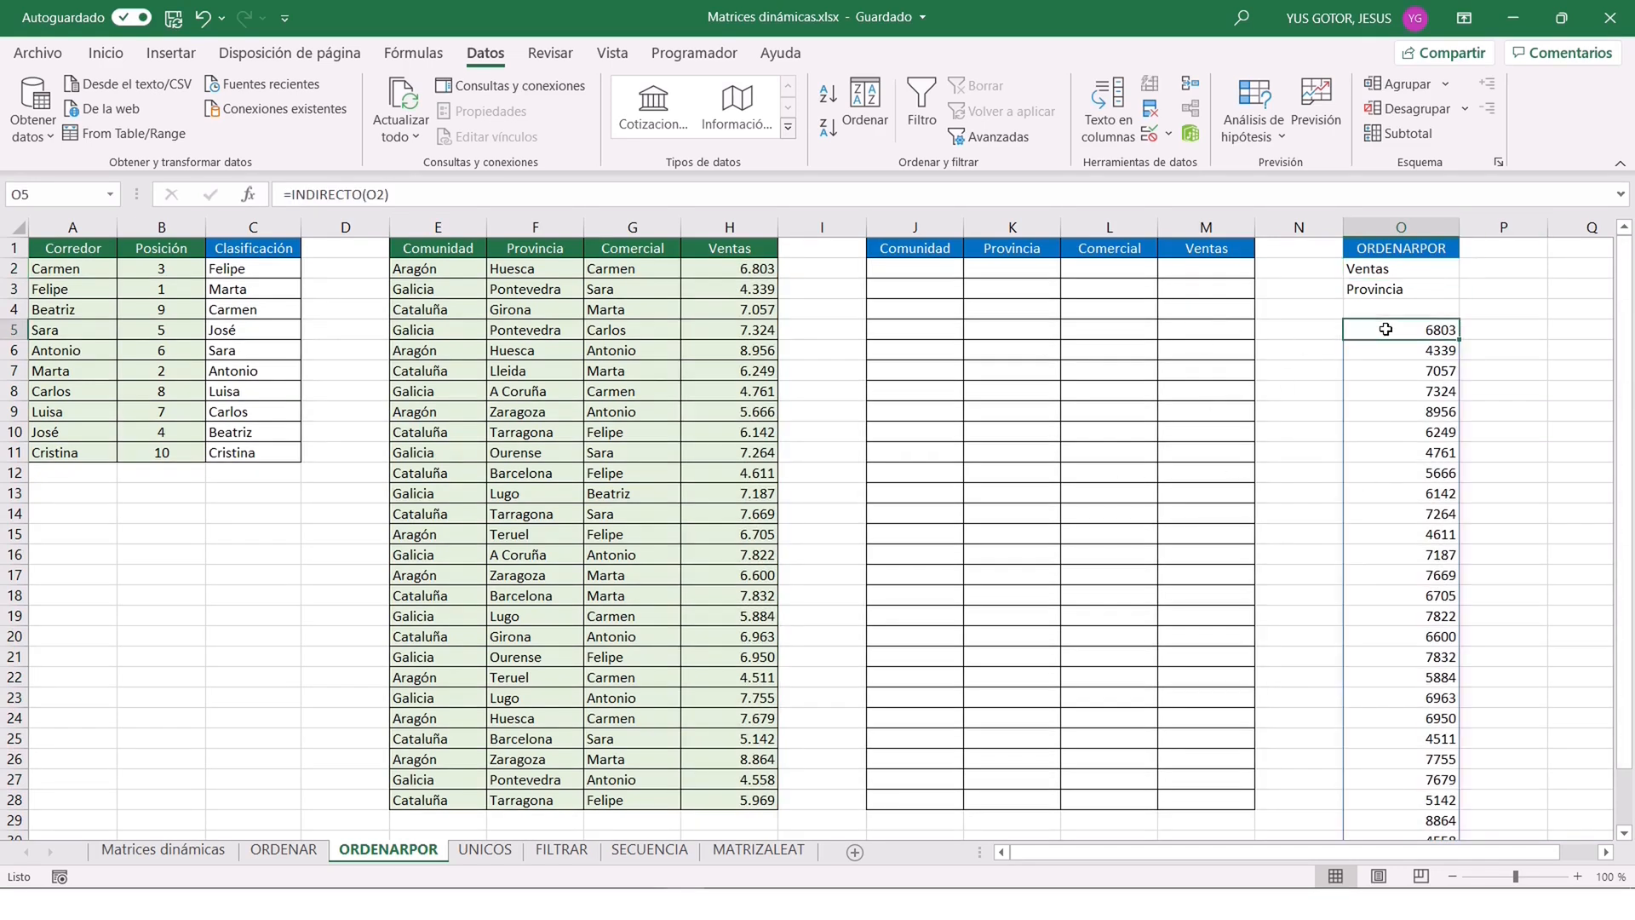
key(Delete)
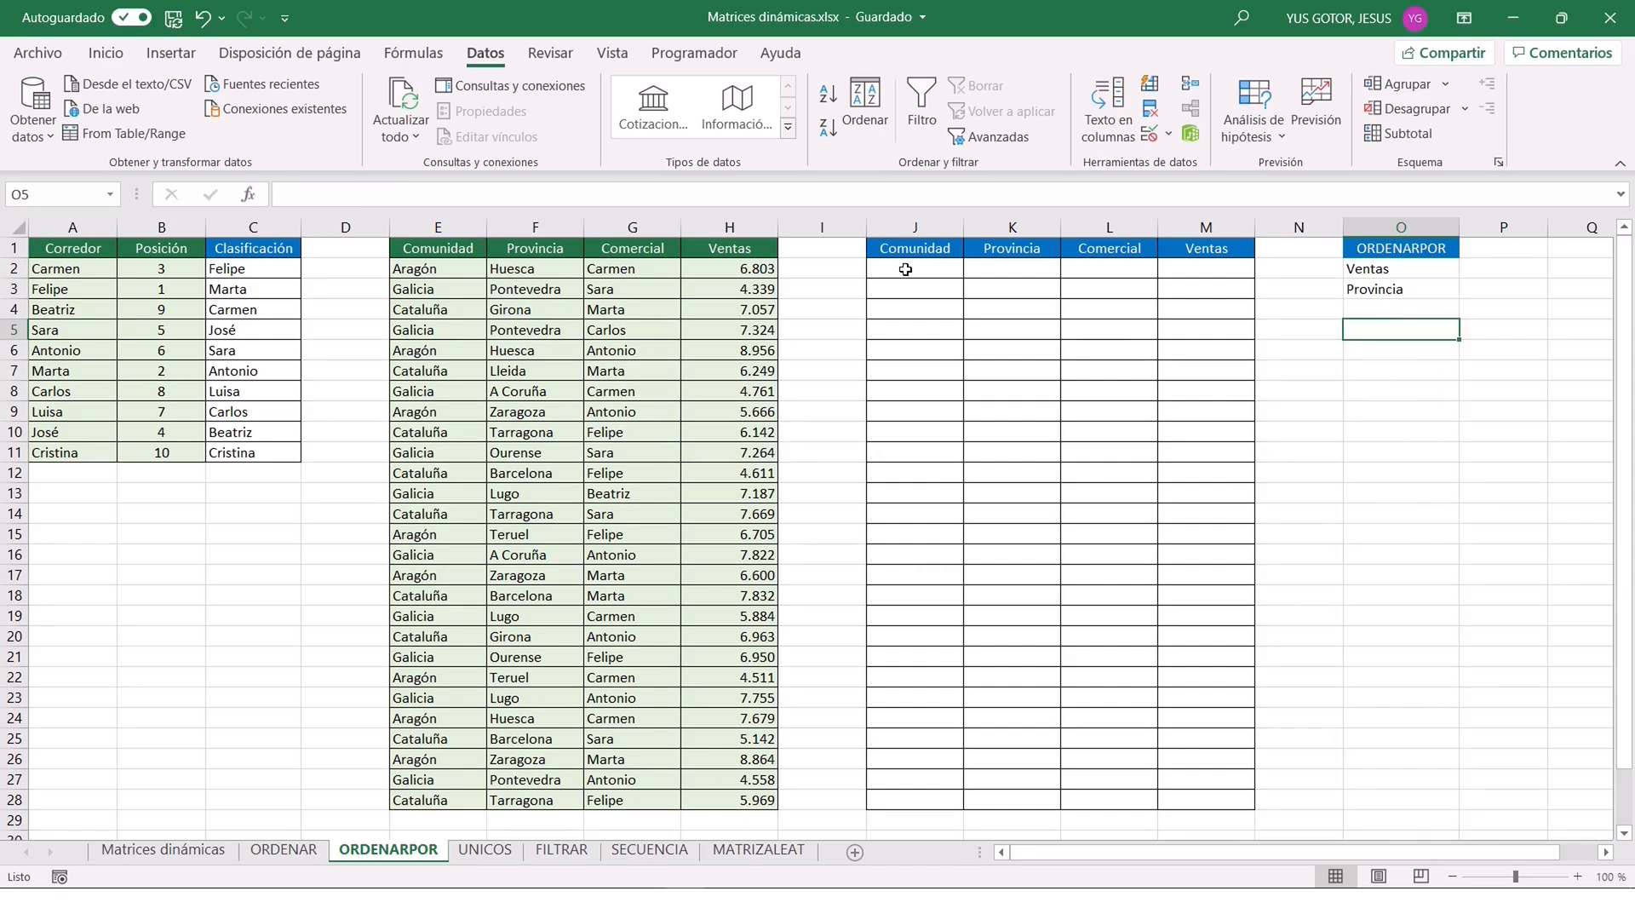
Start an ORDENARPOR formula in J2 with matriz E2:H28, por_matriz1 indirecto(O2) and orden1 1.
click(905, 269)
text(=ordenarpor()
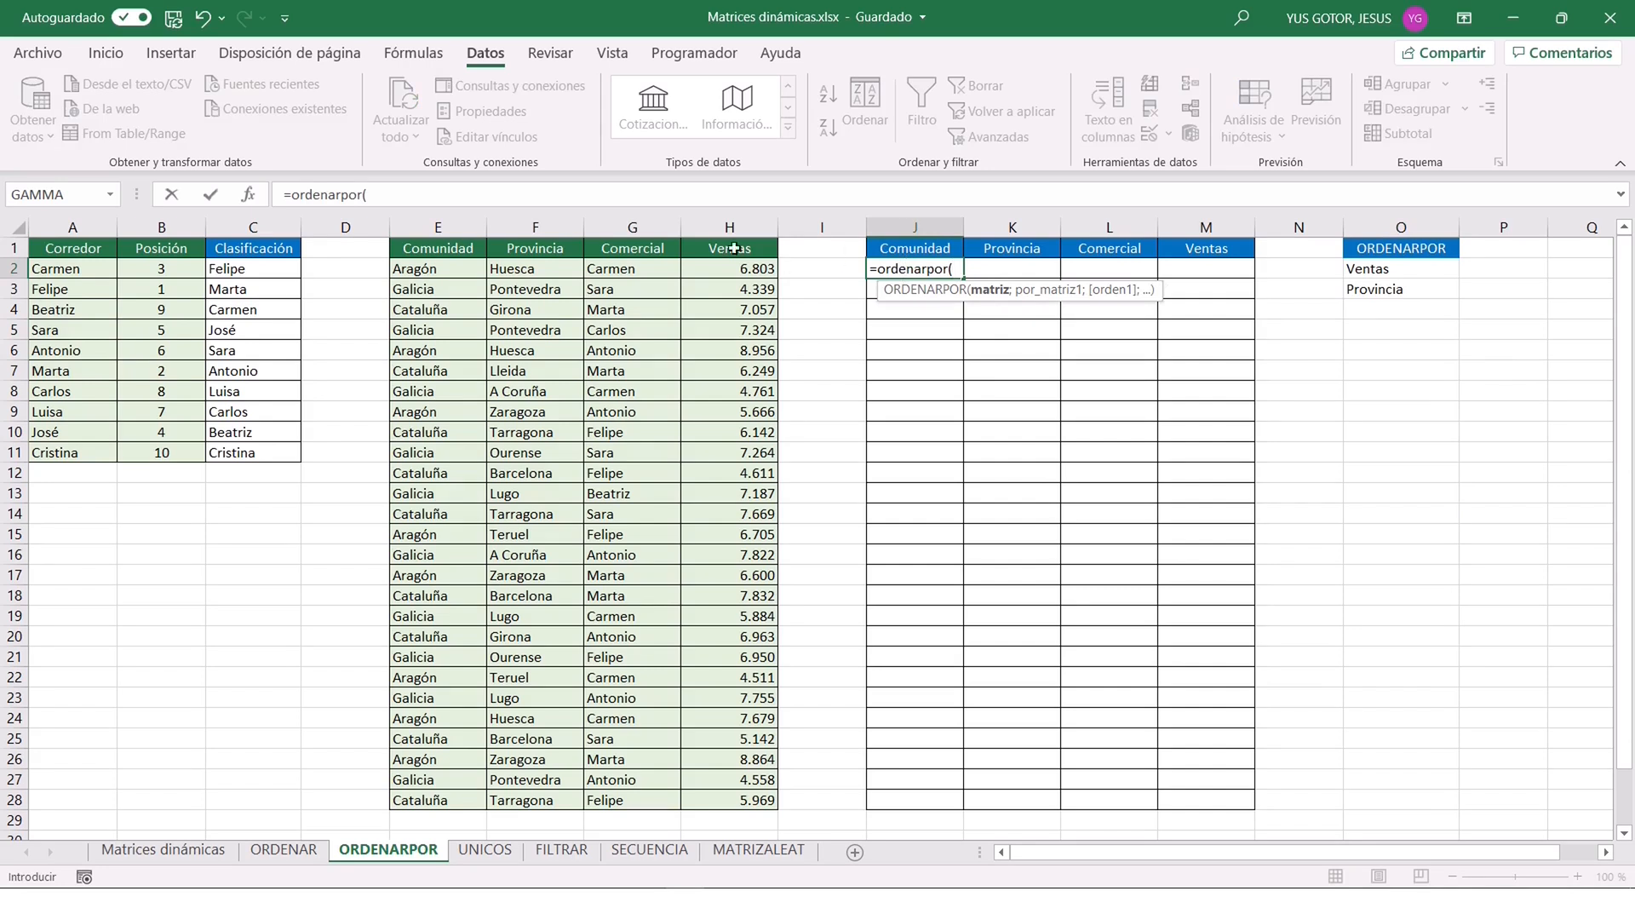
click(253, 196)
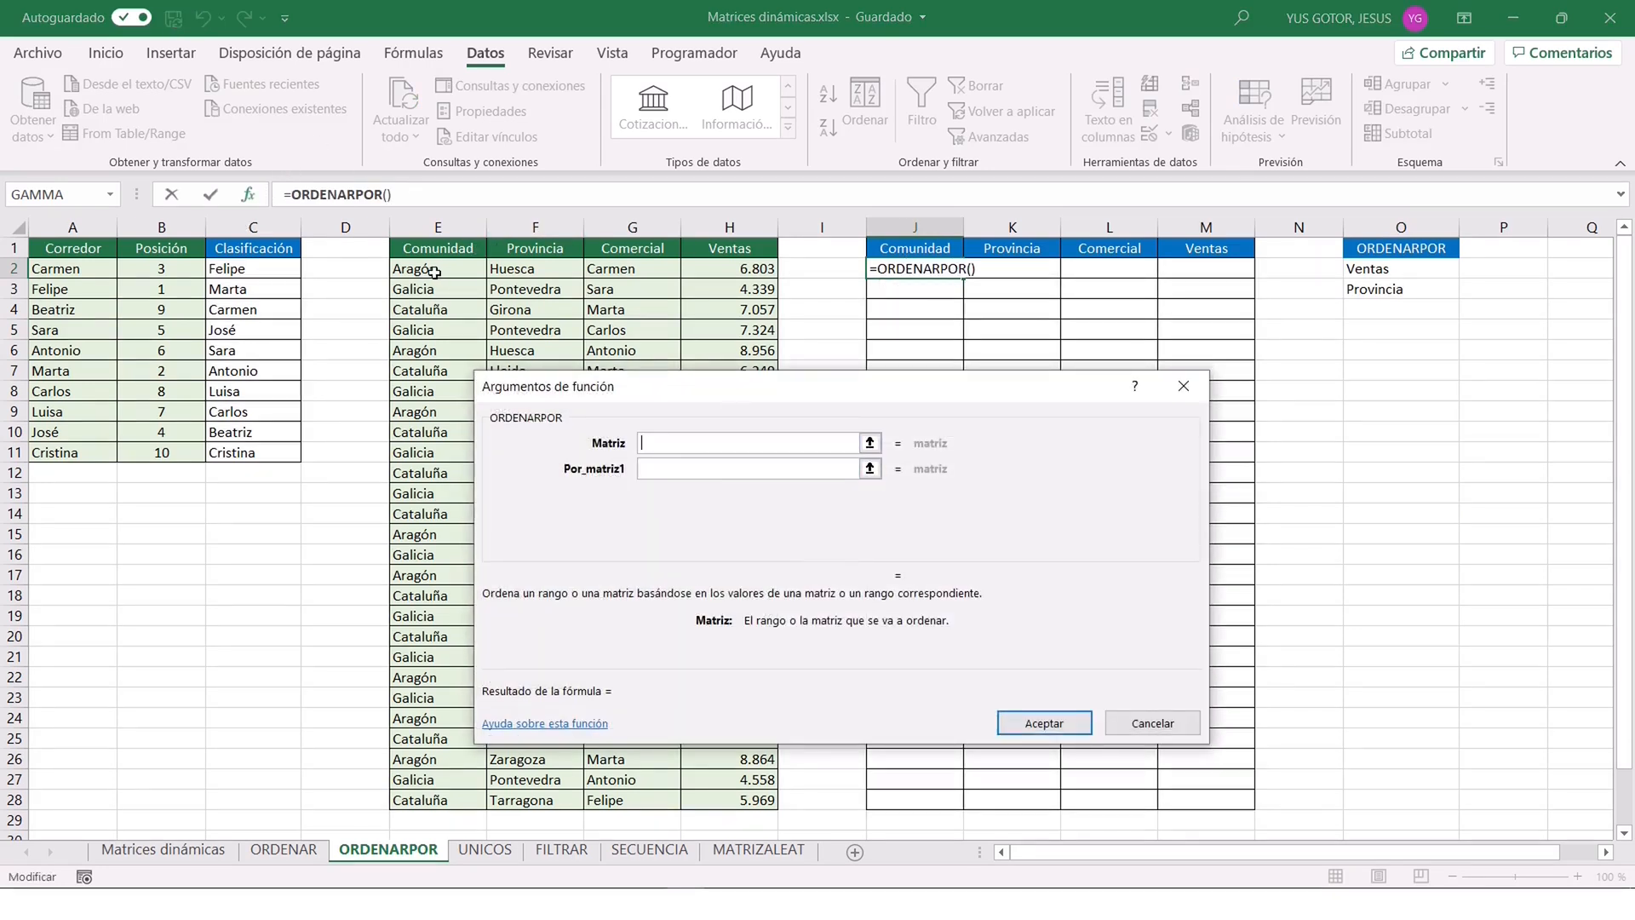
drag(432, 270, 706, 800)
click(707, 475)
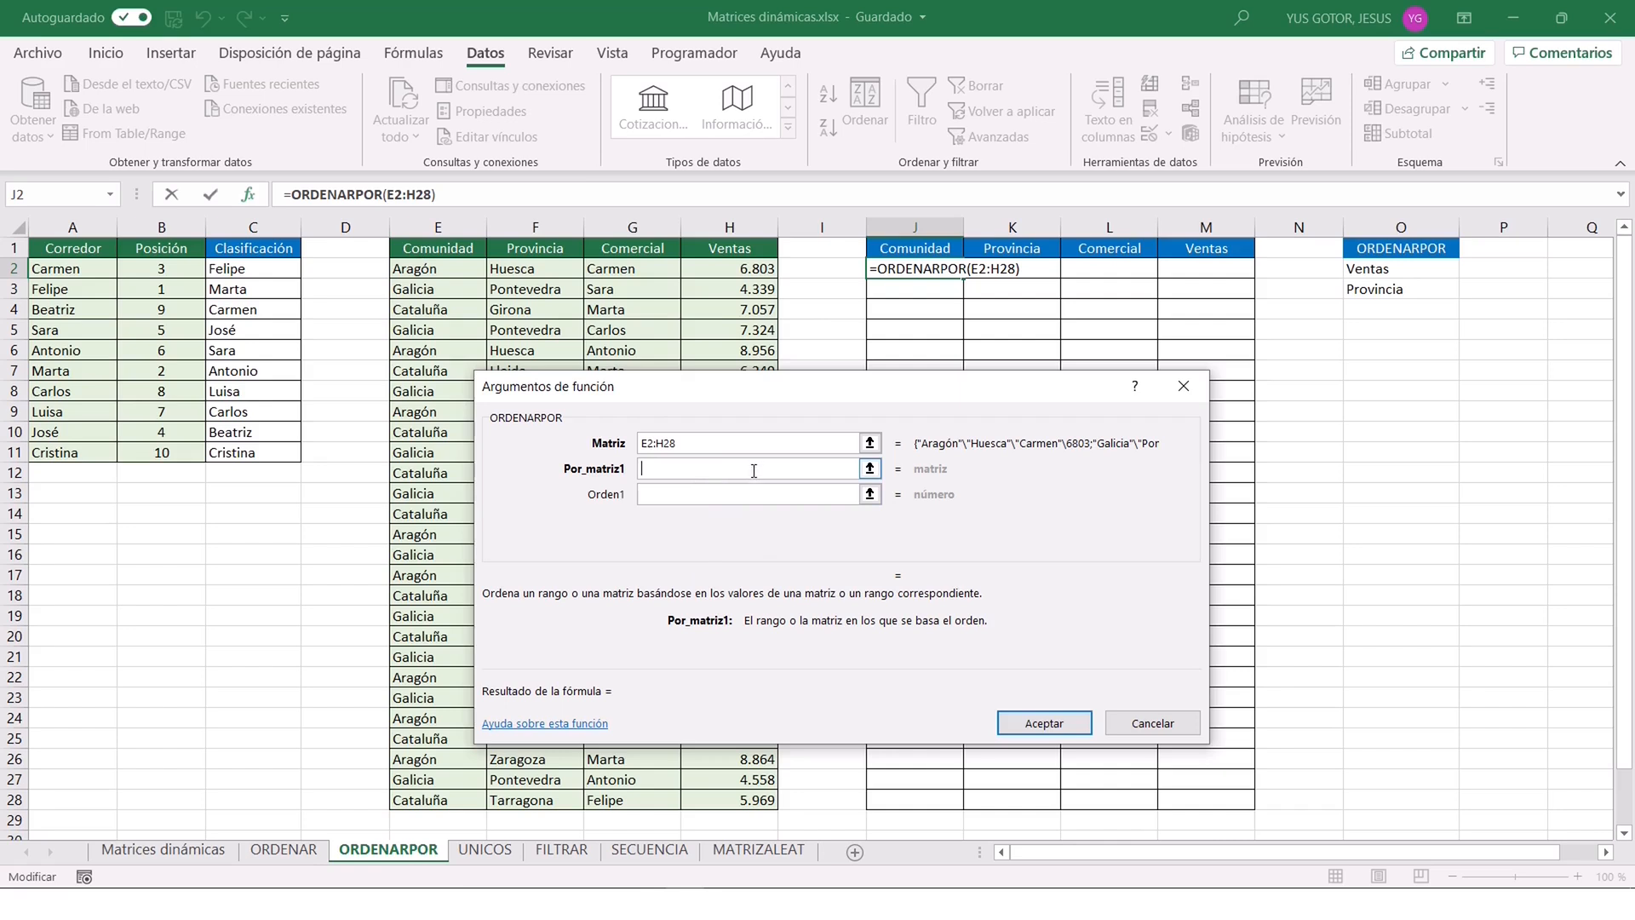
text(indirecto()
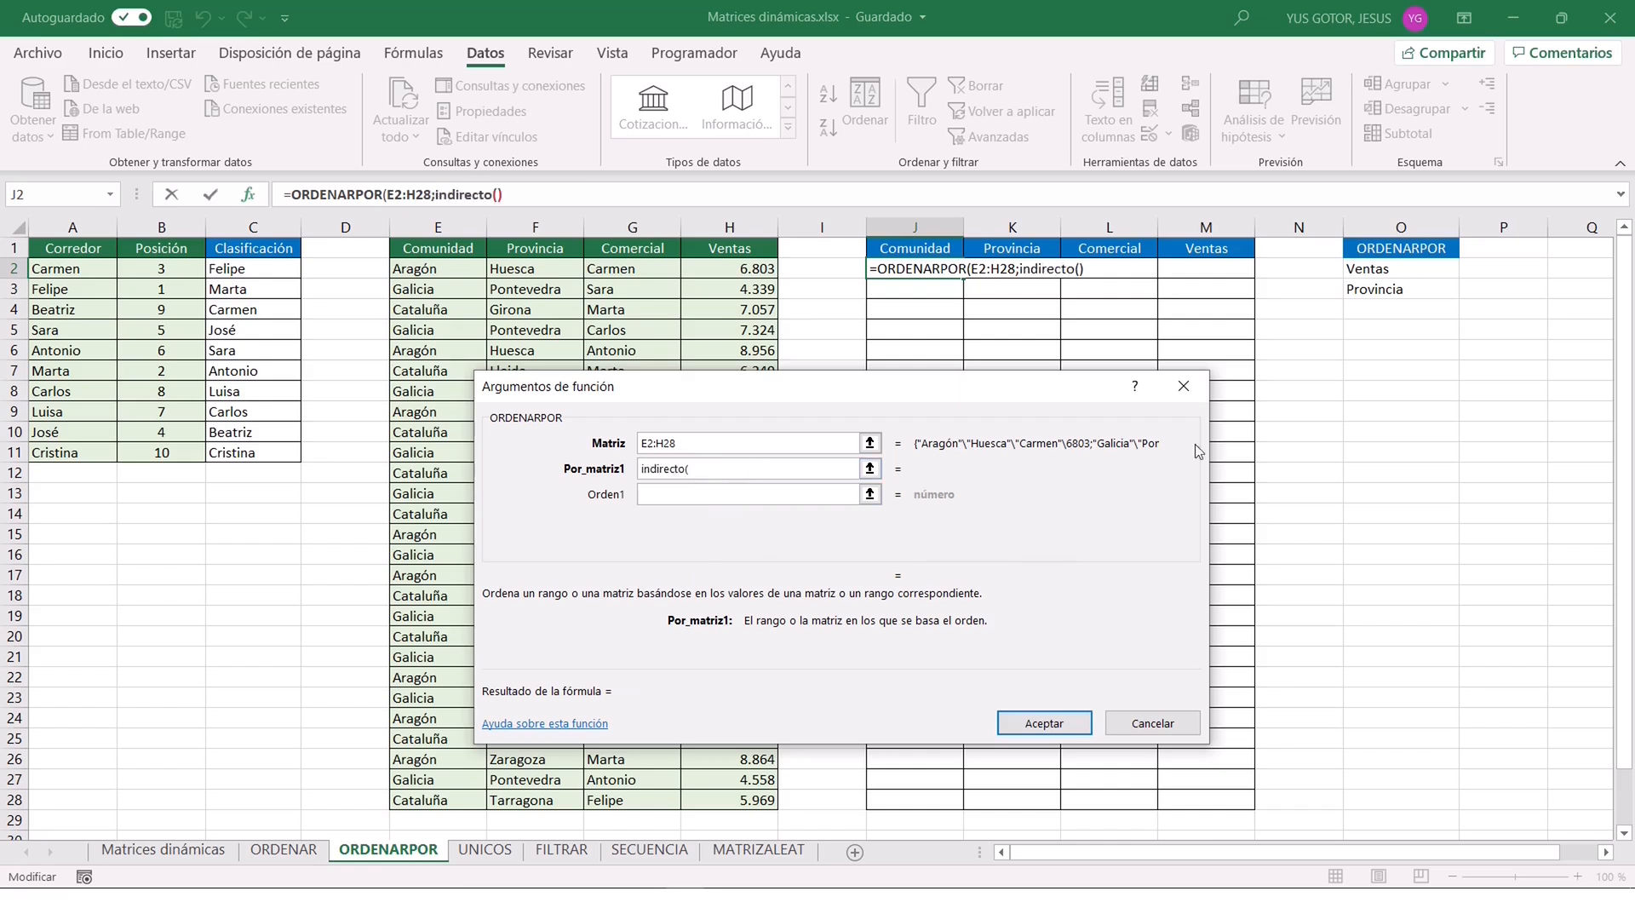
click(1370, 270)
text())
key(Tab)
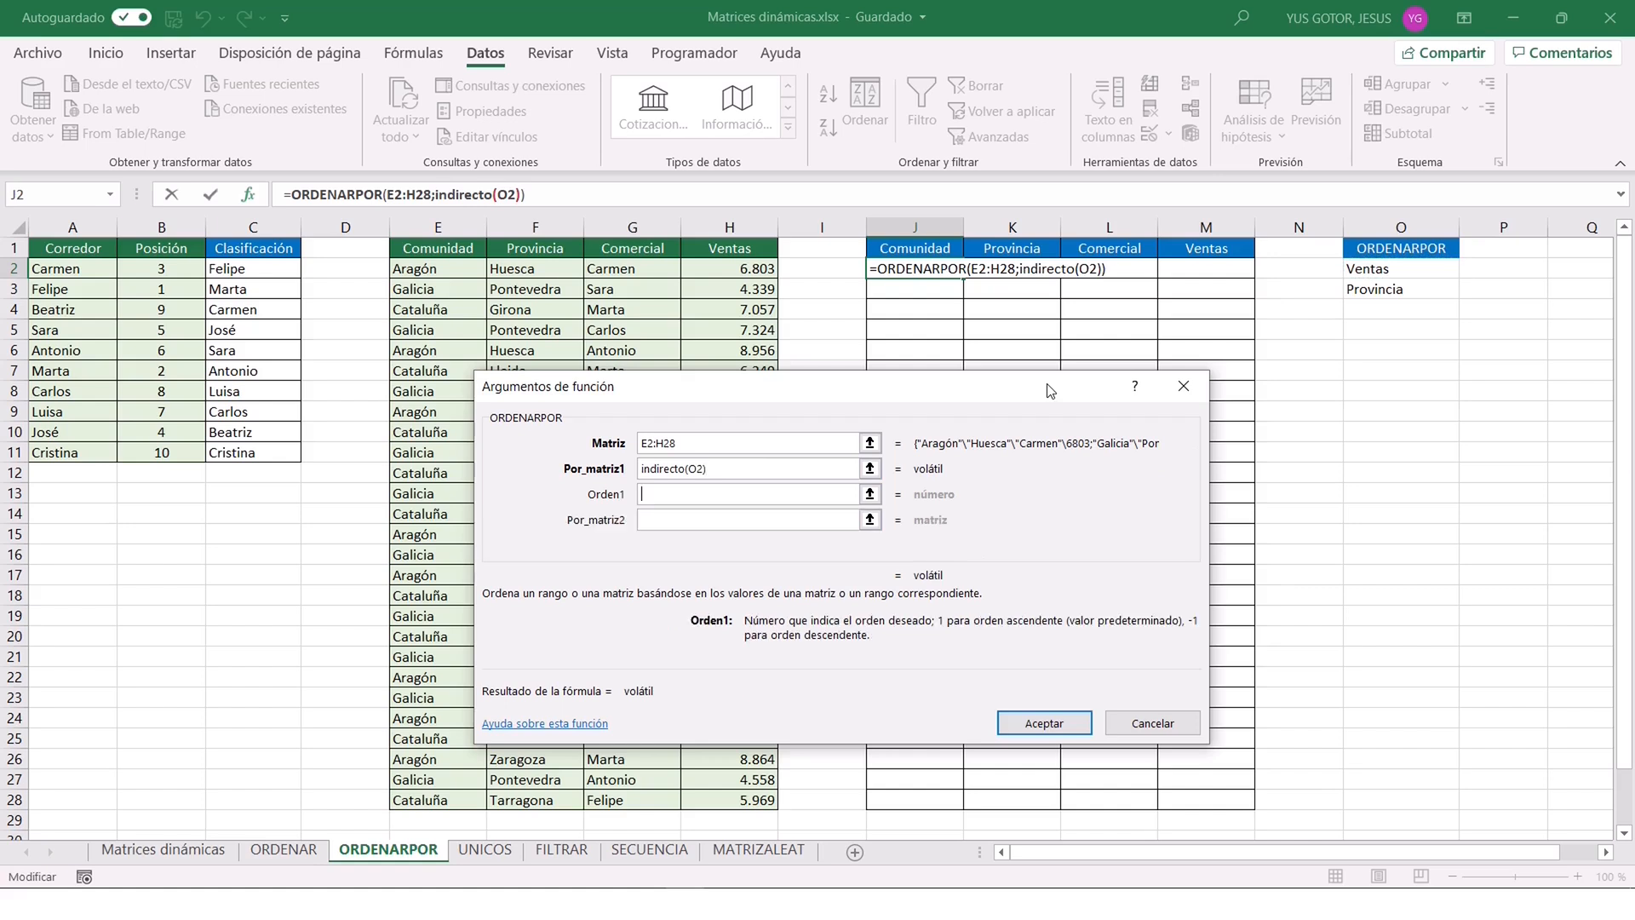
text(1)
Complete J2's ORDENARPOR formula with por_matriz2 indirecto(O3) and orden2 1.
click(728, 521)
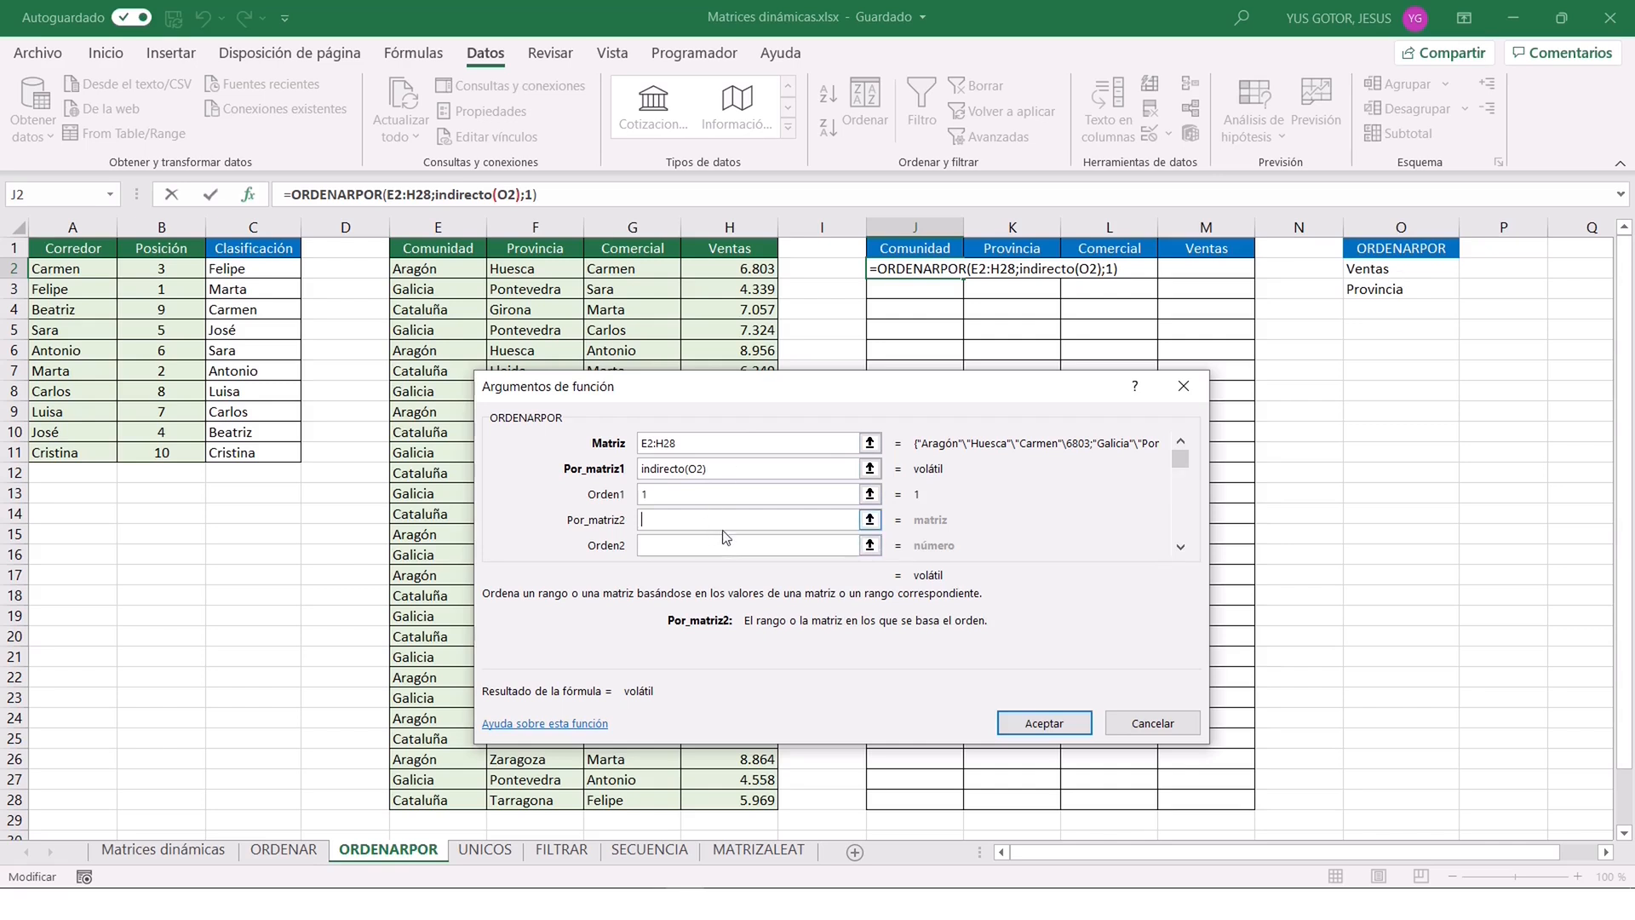
text(indirecto()
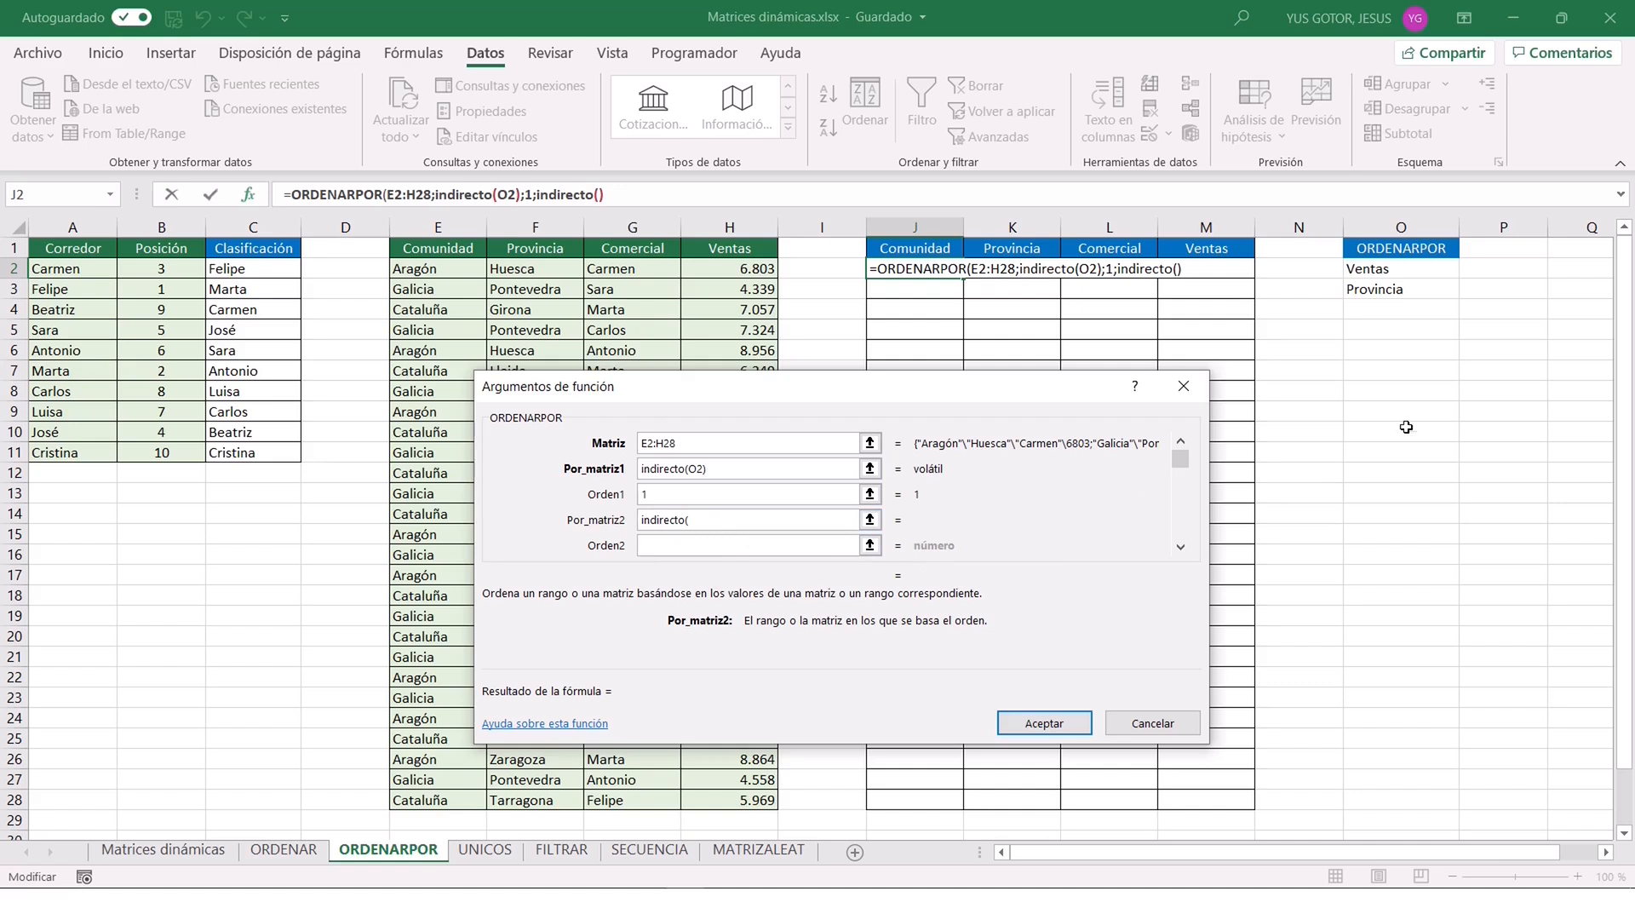
click(1401, 289)
text())
key(Tab)
text(1)
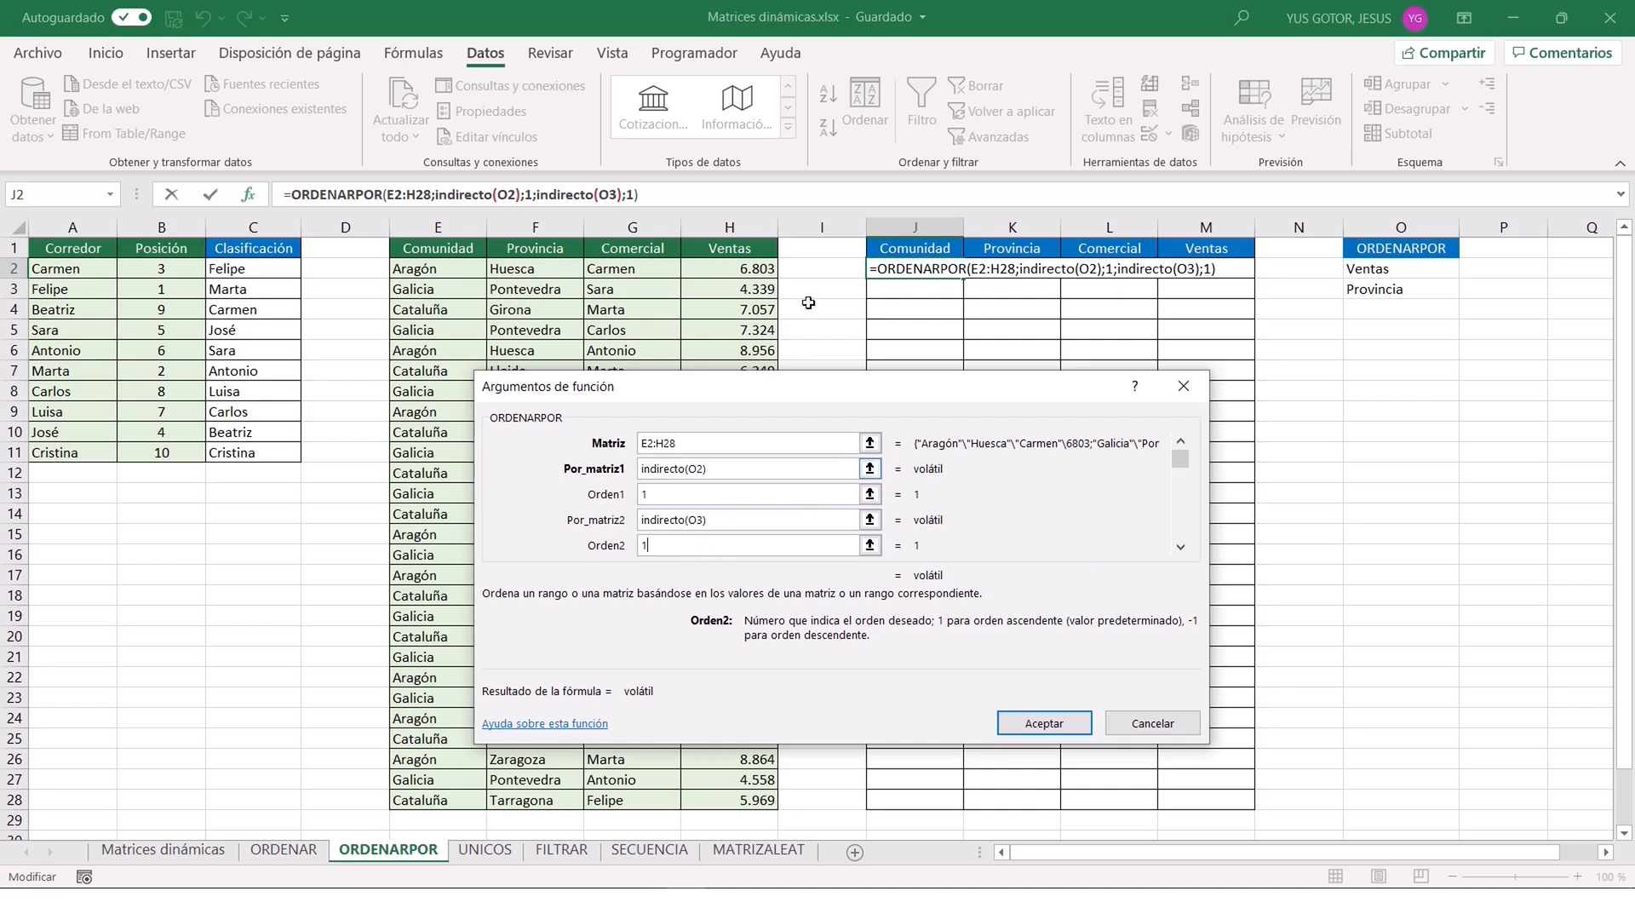
click(1055, 728)
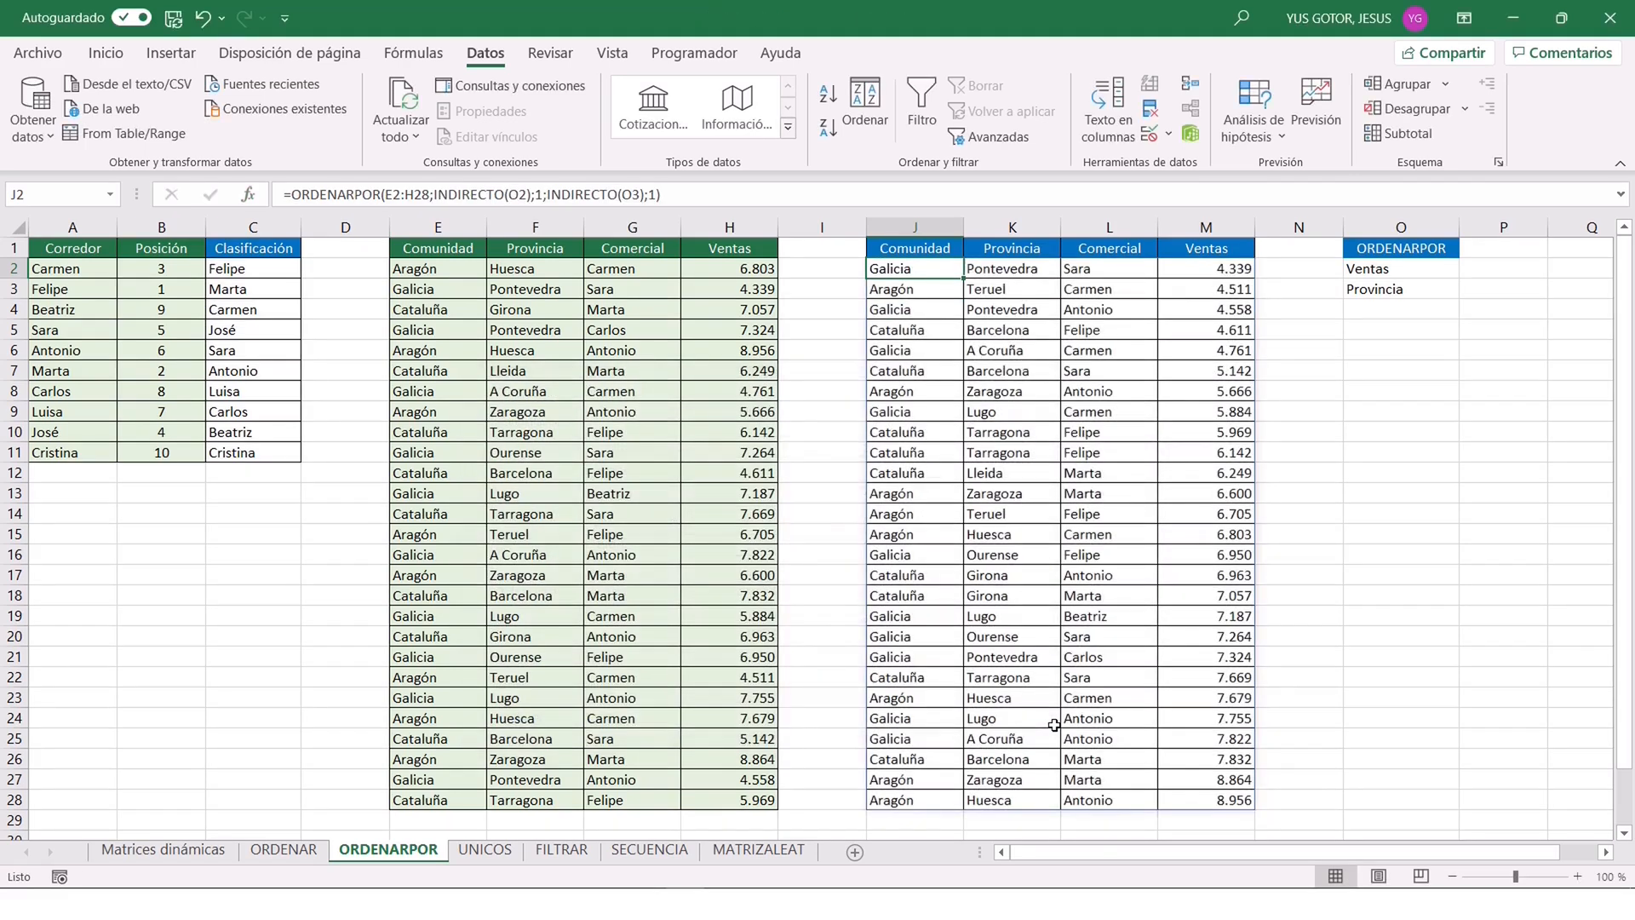
Sort the output table by Comunidad in O2 and Provincia in O3 using their drop-down lists.
click(1418, 269)
click(1469, 268)
click(1415, 287)
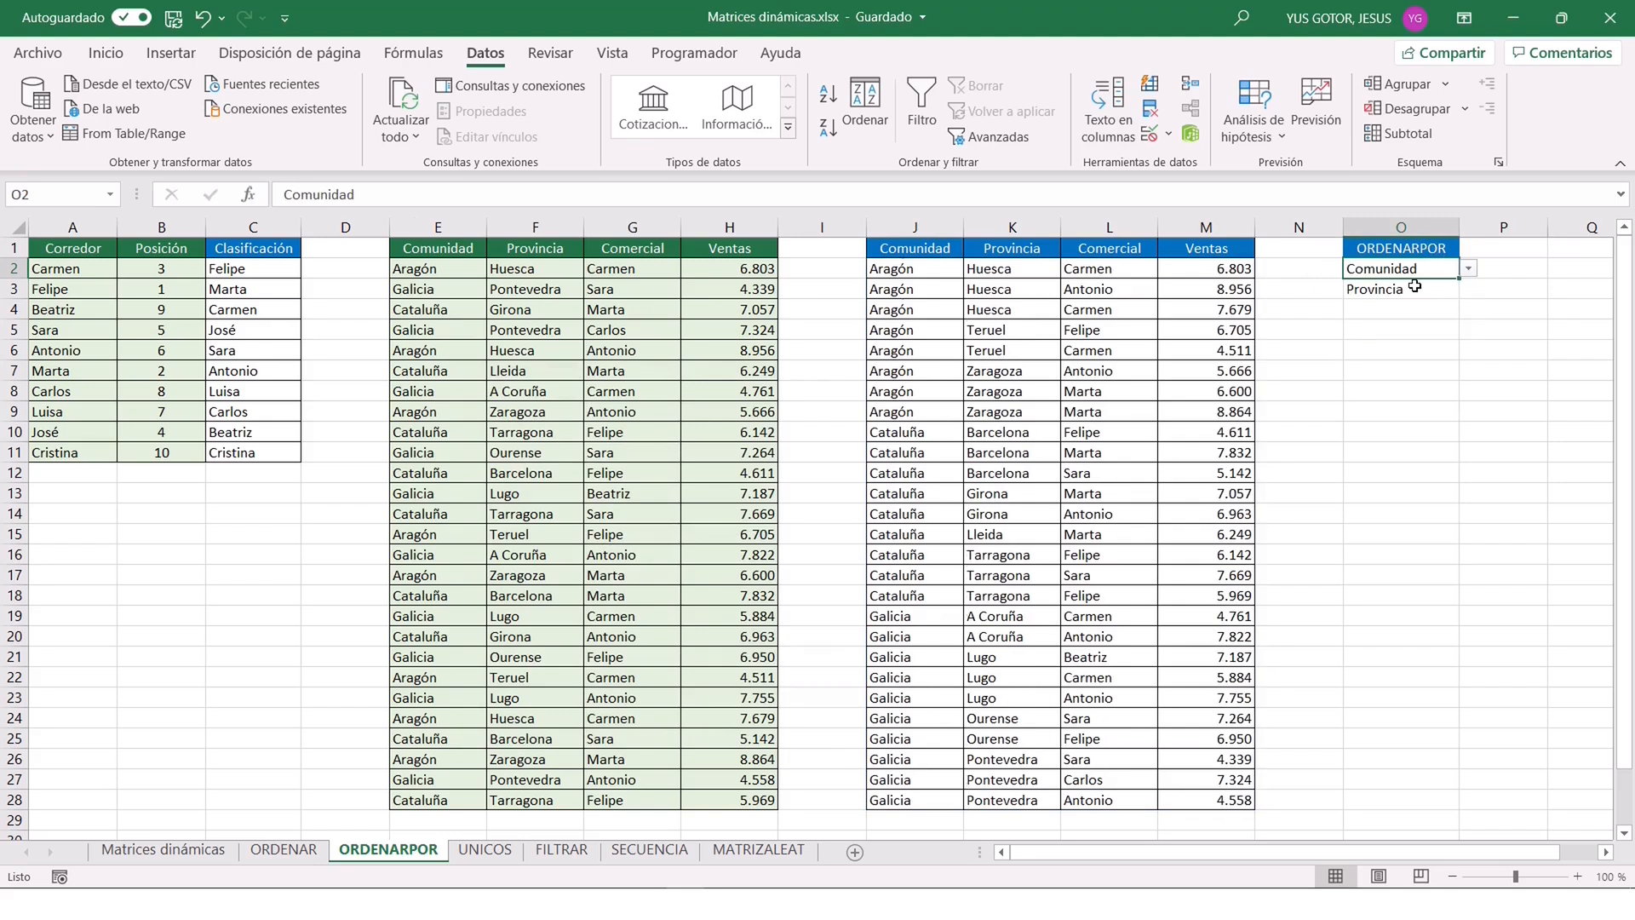
click(1400, 291)
click(1470, 291)
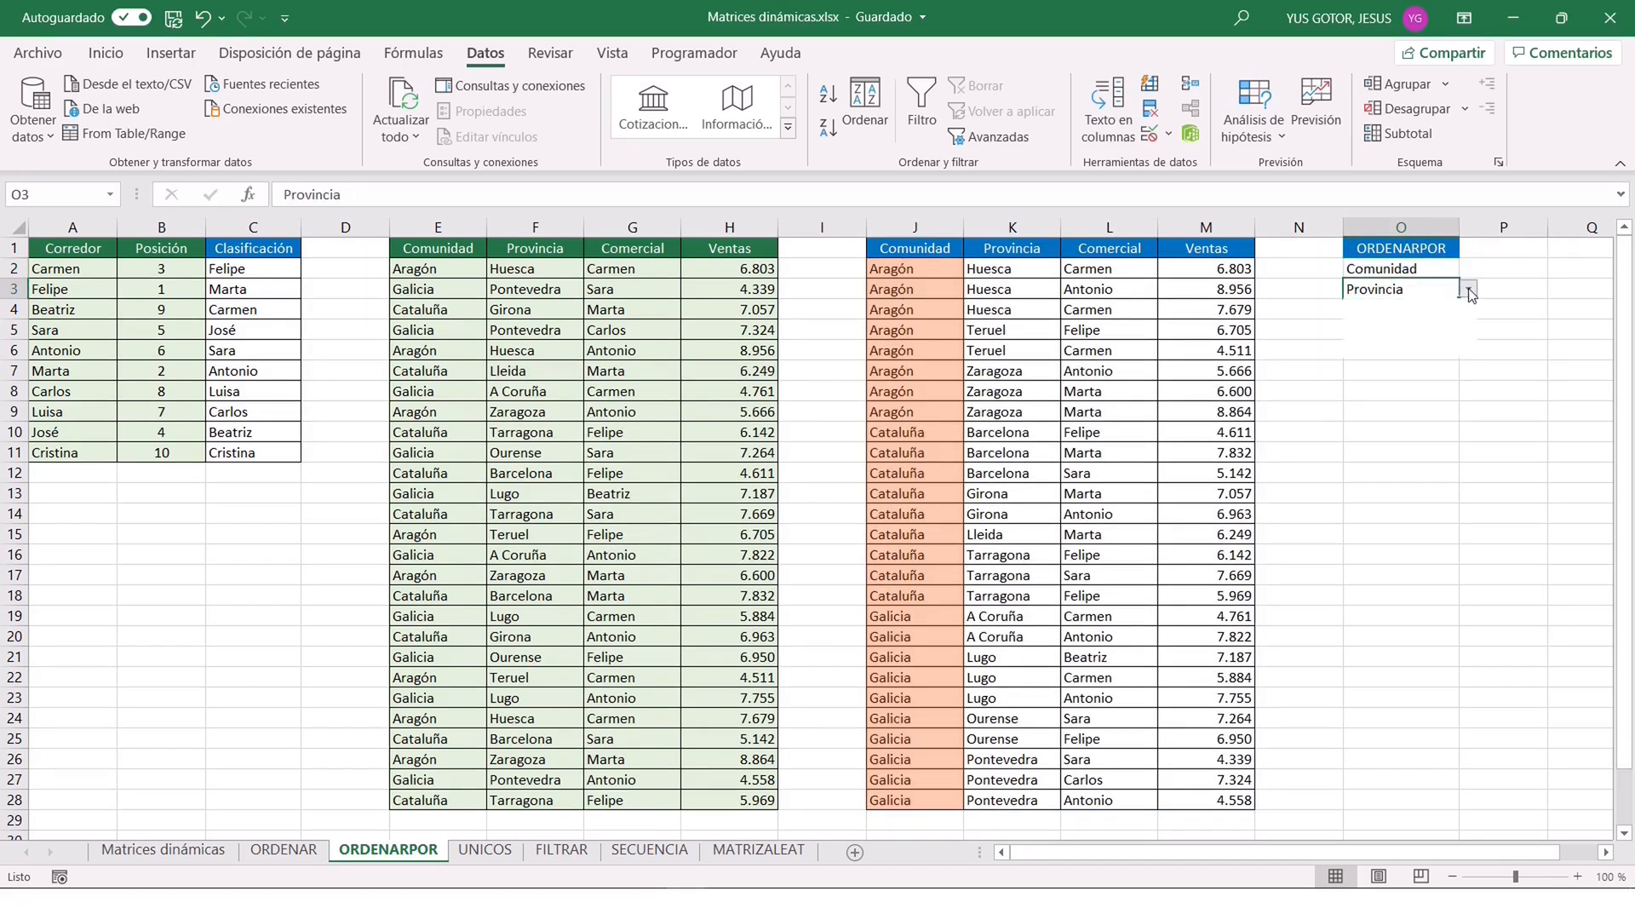
click(1405, 323)
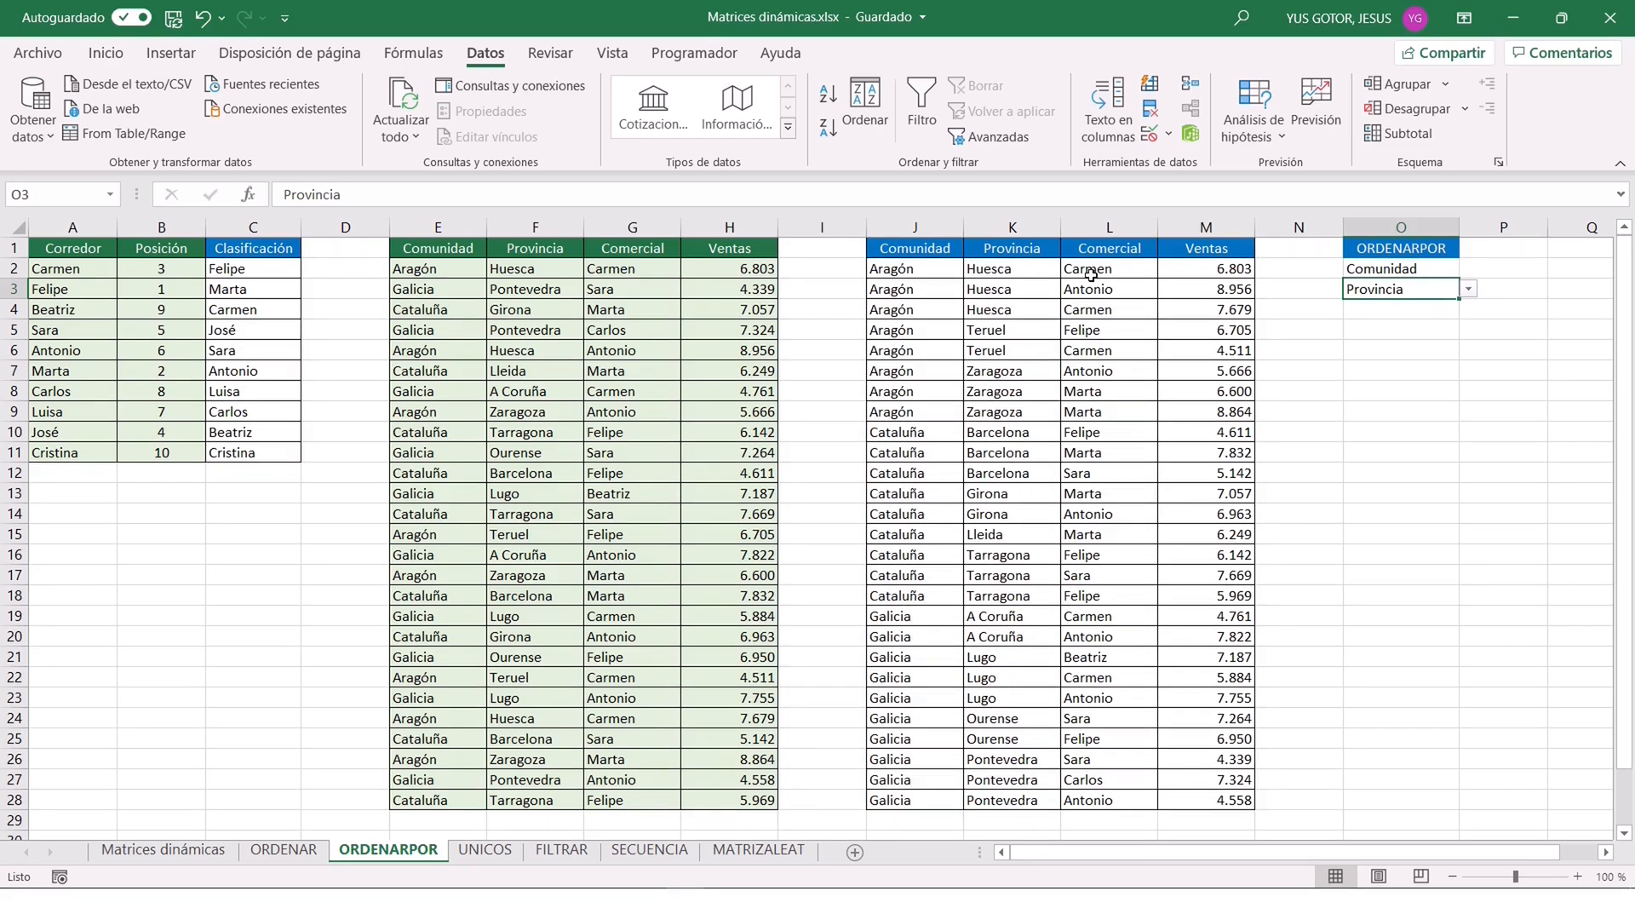
Change the sort criteria to Provincia in O2 and Comercial in O3.
click(1455, 271)
click(1470, 269)
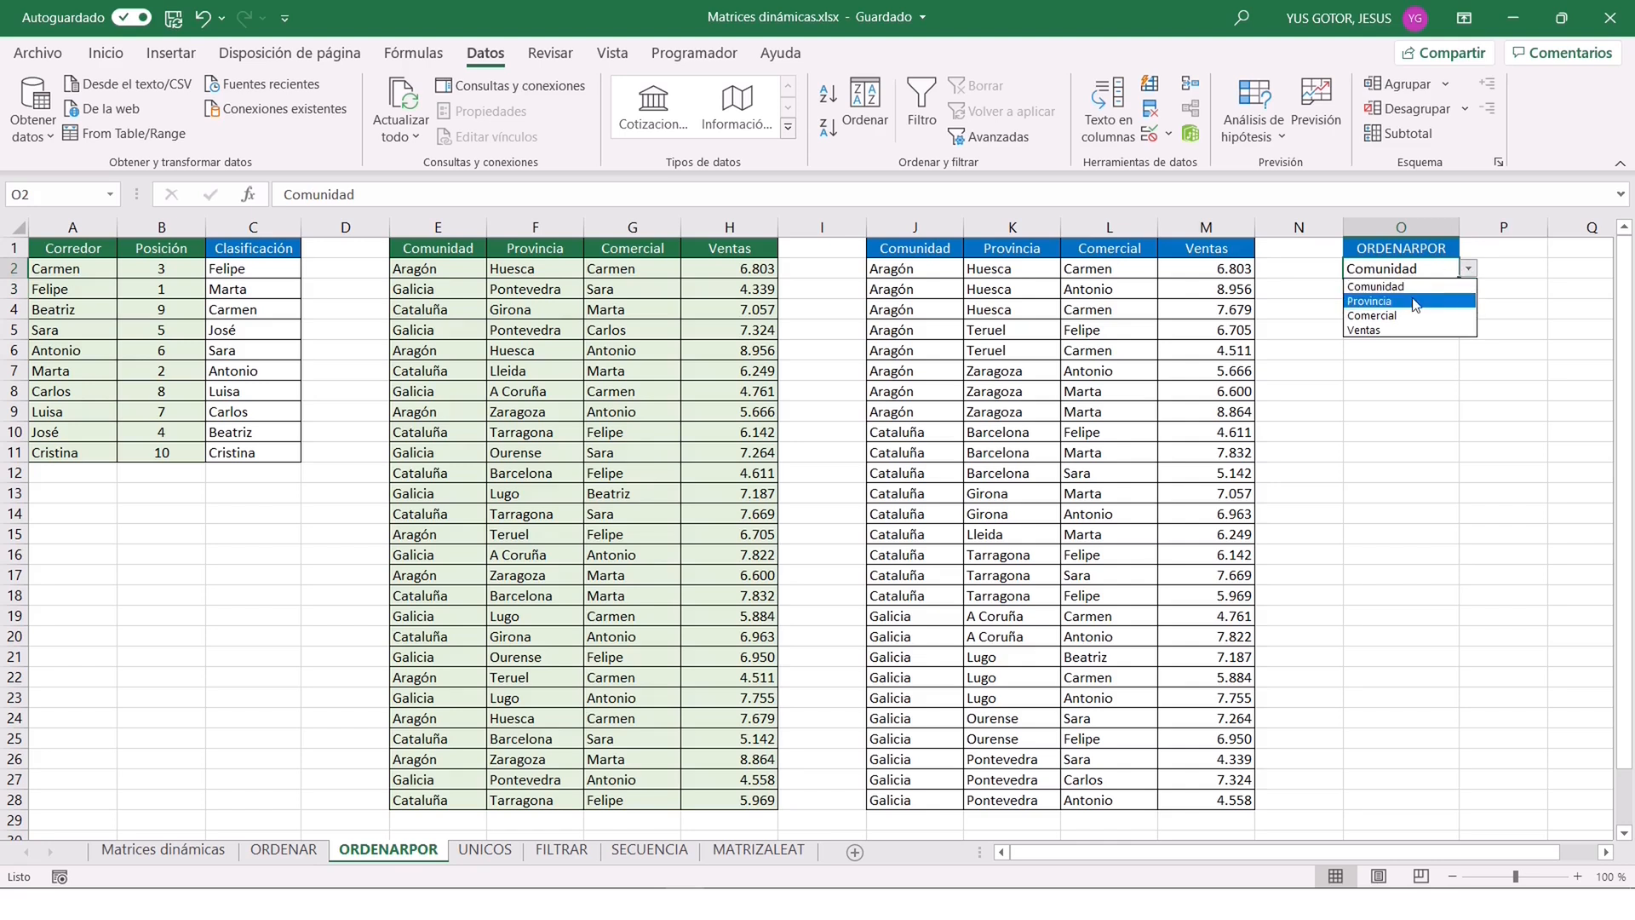
click(1388, 301)
click(1400, 290)
click(1467, 289)
click(1397, 336)
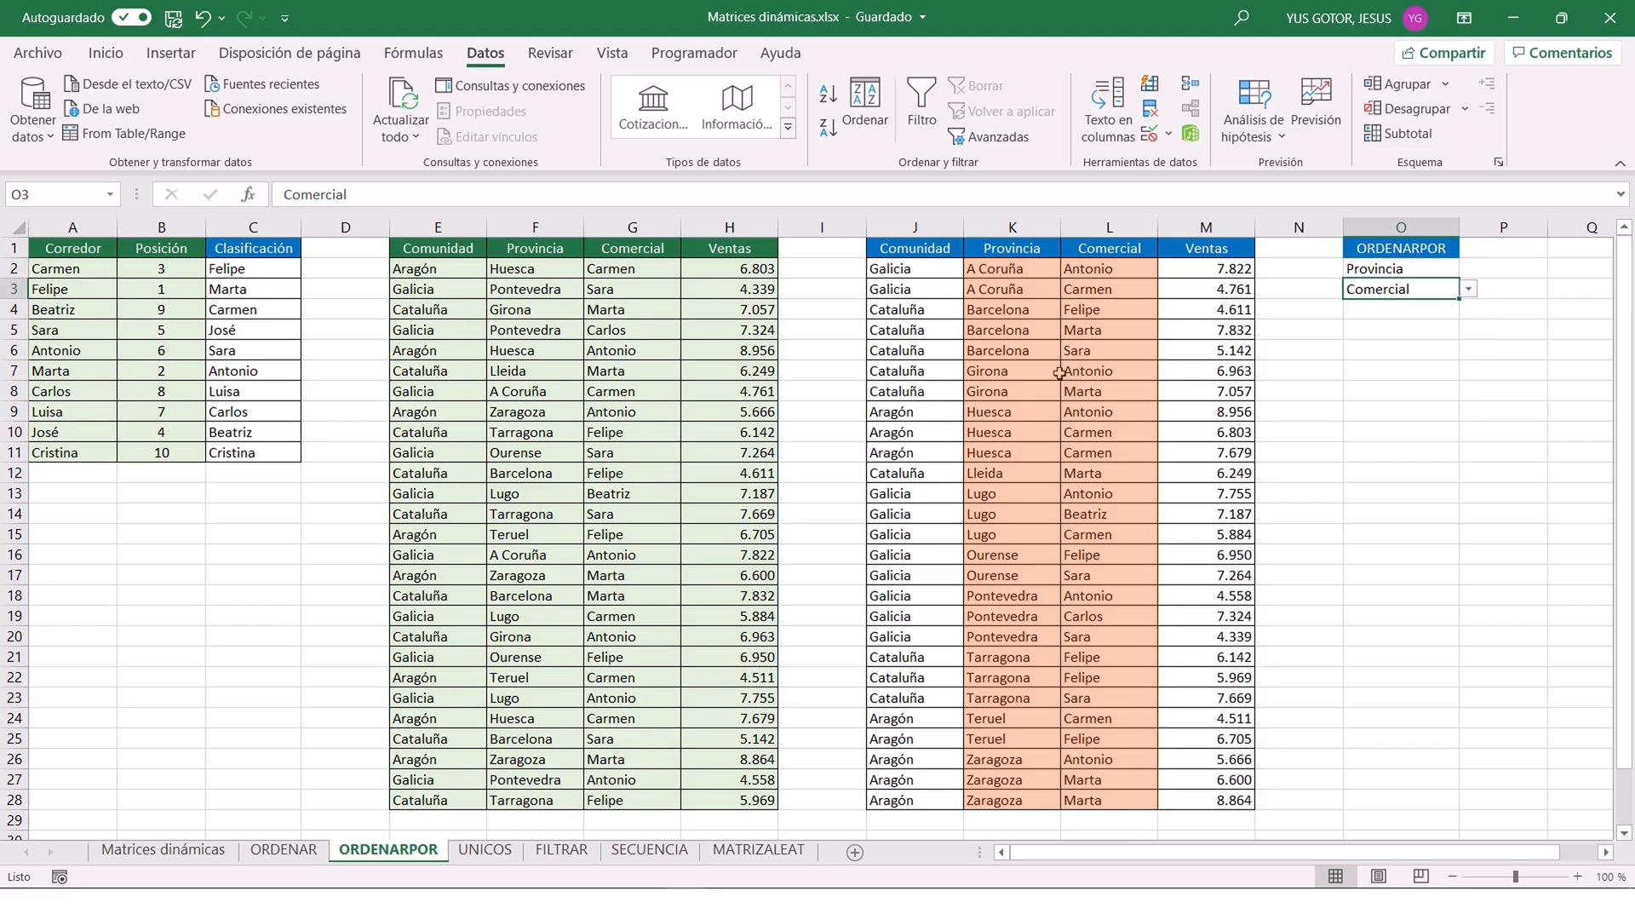
Change the sort criteria to Comunidad in O2 and Ventas in O3.
click(1452, 270)
click(1468, 268)
click(1419, 287)
click(1437, 290)
click(1468, 291)
click(1388, 351)
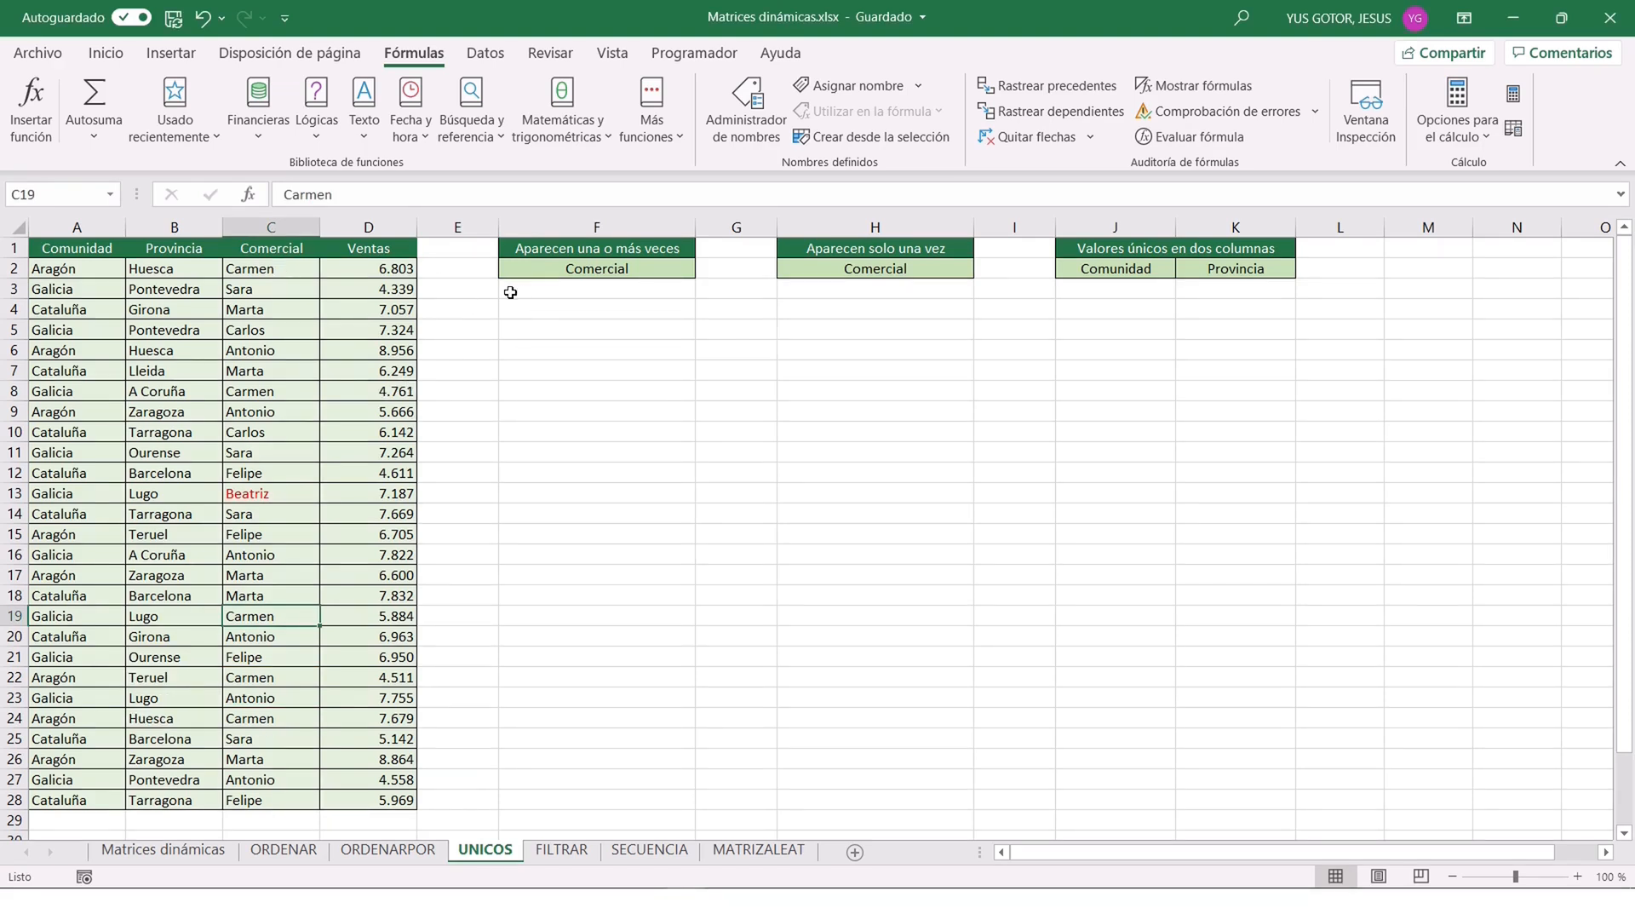
Enter =UNICOS(C2:C28) in F3 of the UNICOS sheet to list every distinct Comercial.
click(554, 290)
text(=)
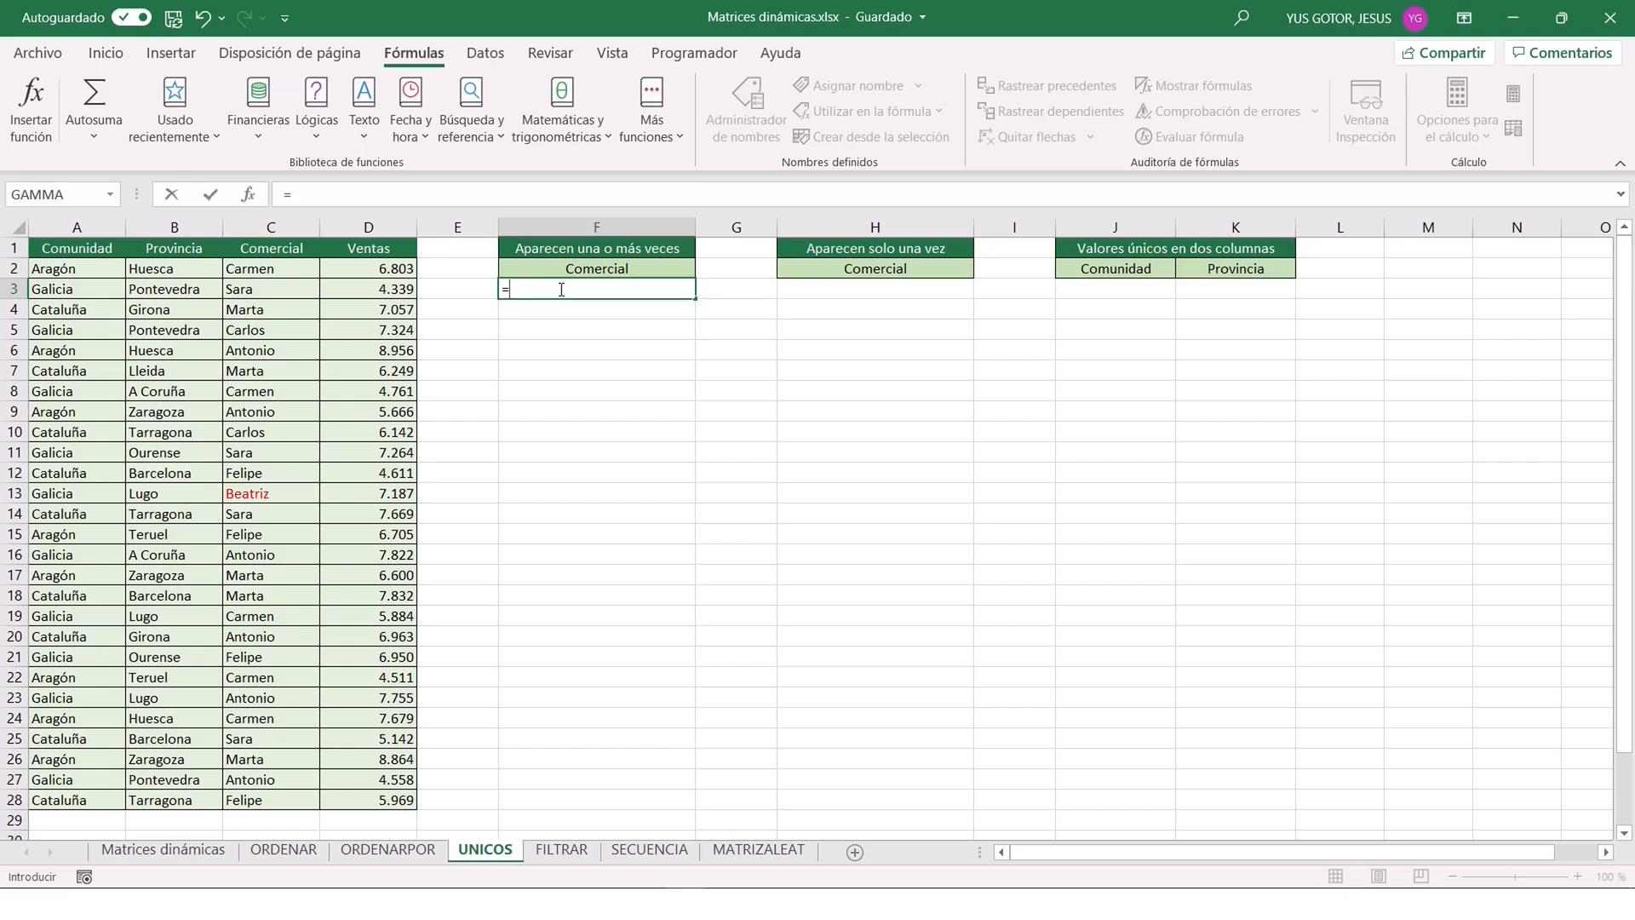
text(UNICOS()
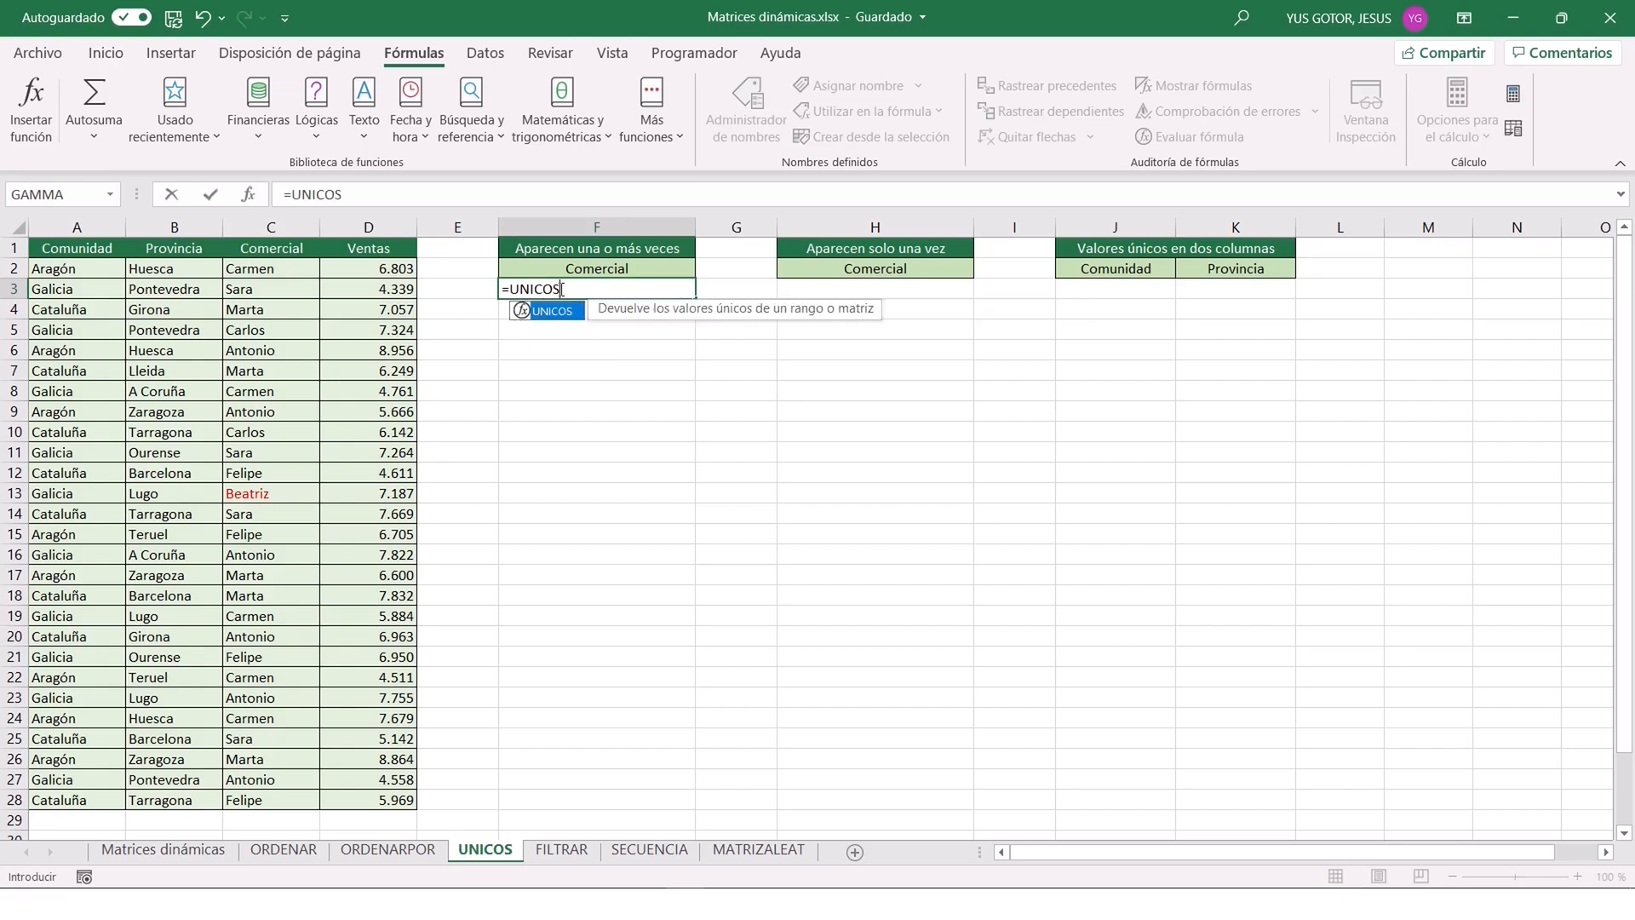
click(248, 195)
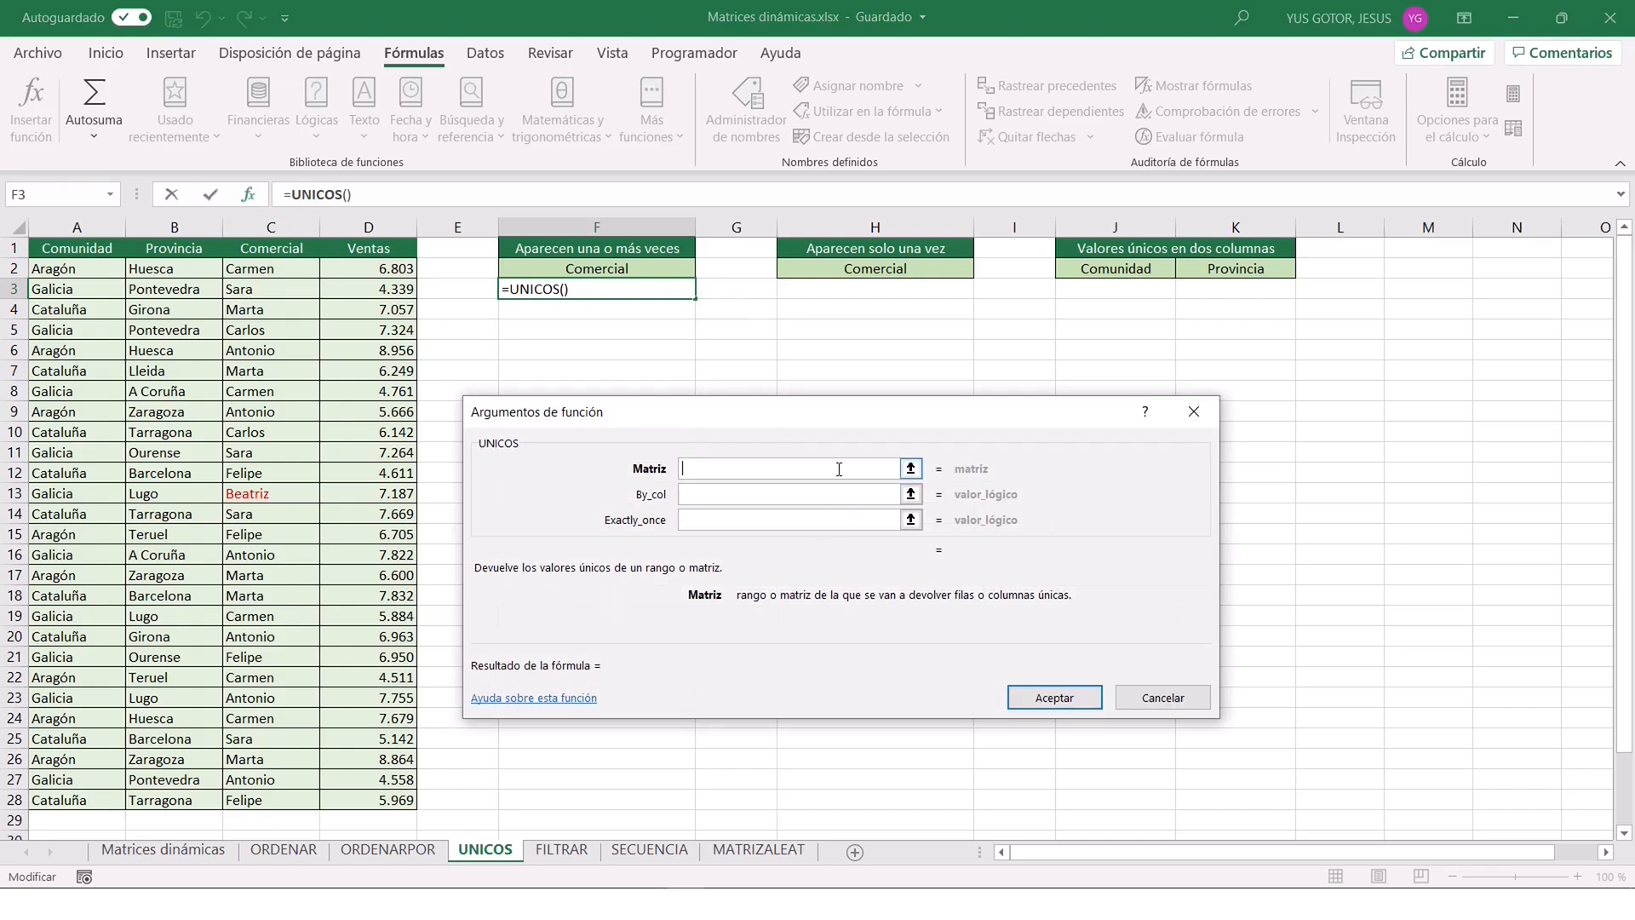
drag(255, 267, 275, 798)
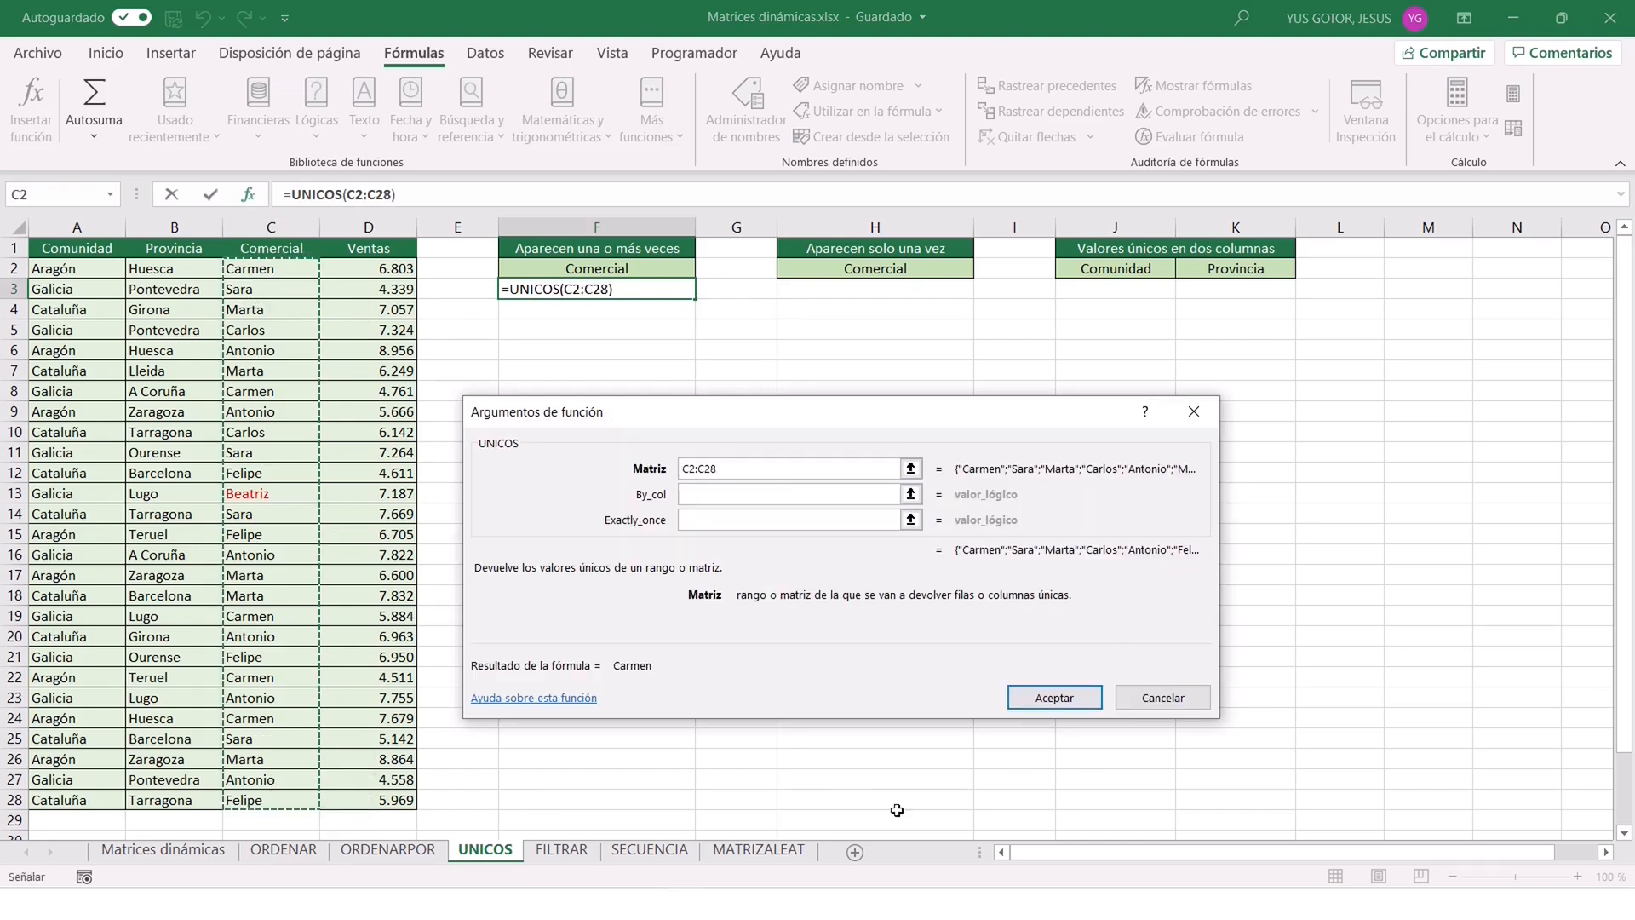
click(1046, 700)
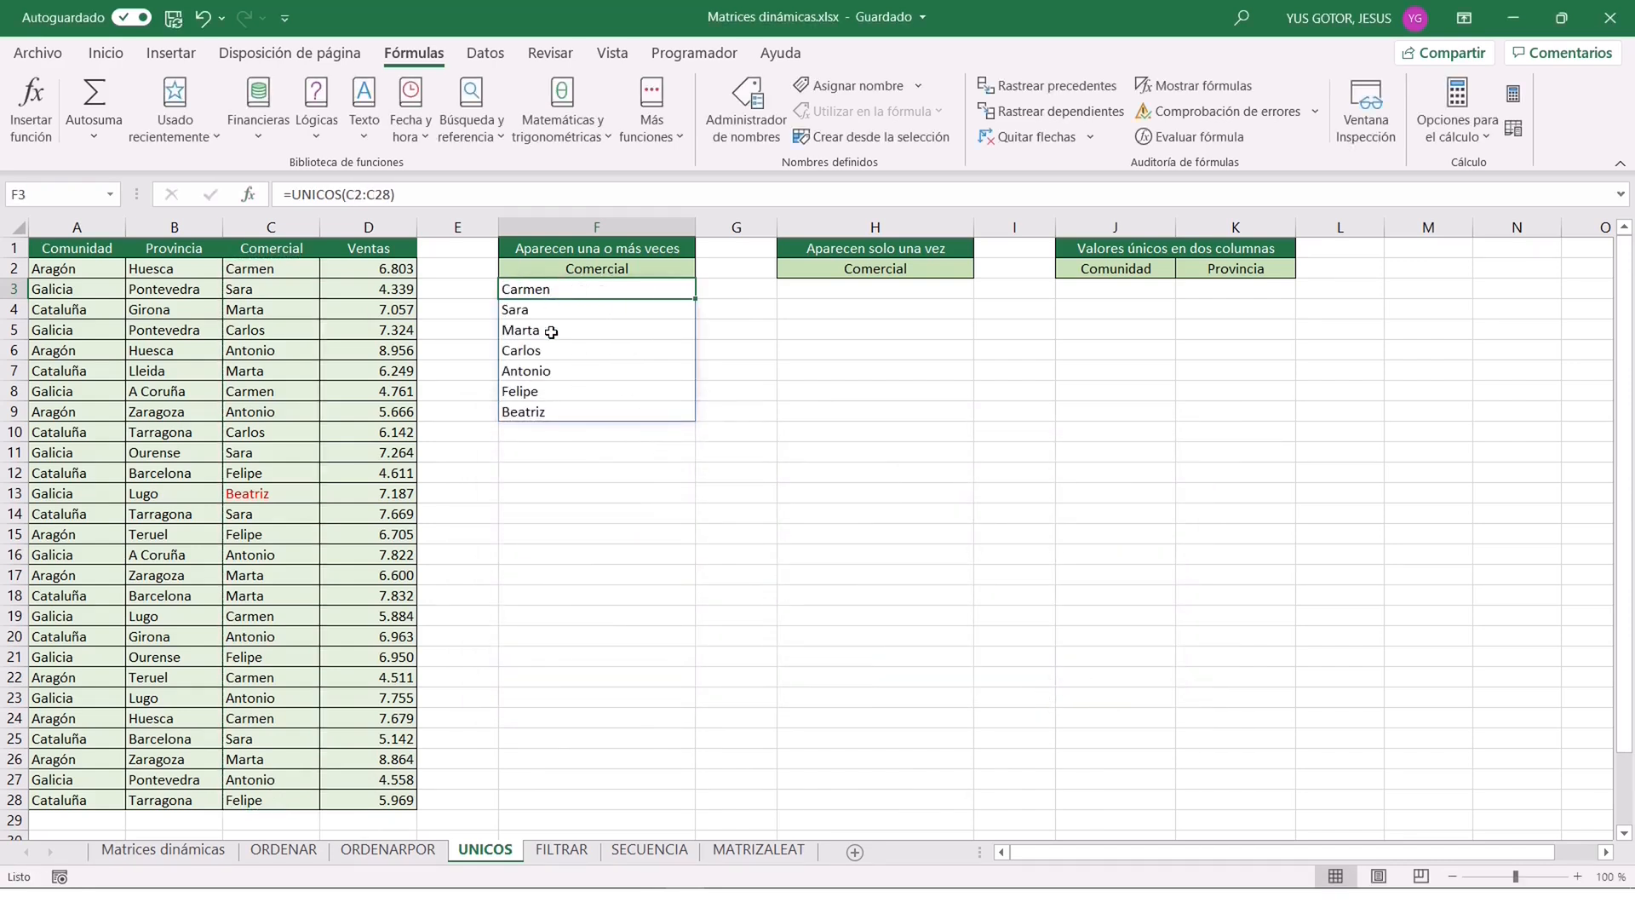
click(540, 413)
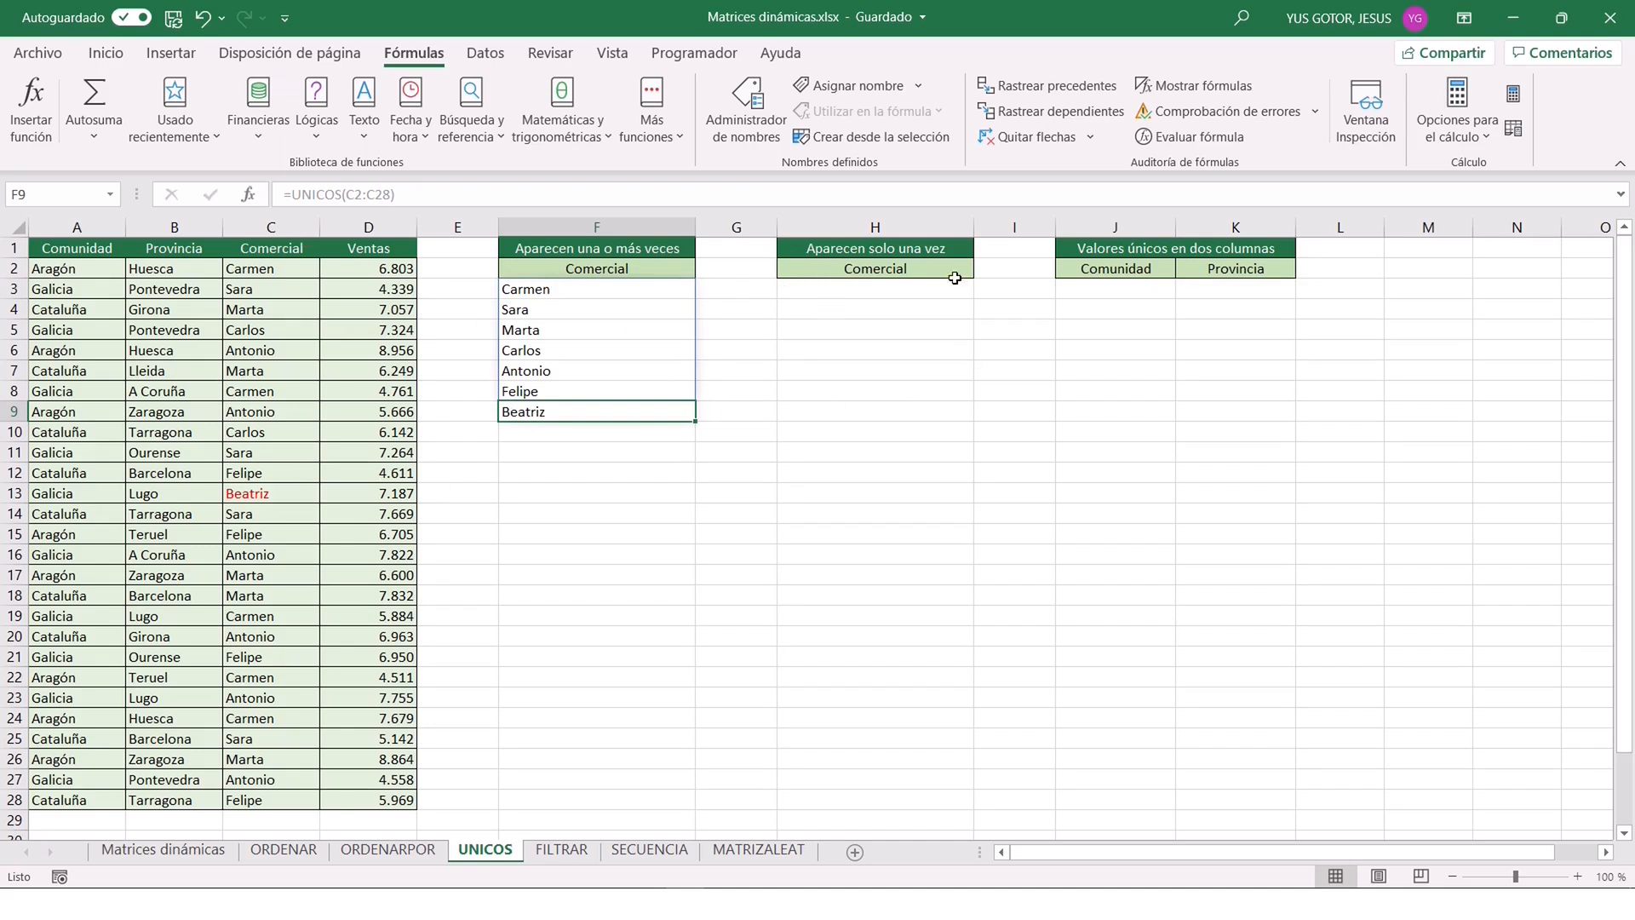
Enter =UNICOS(C2:C28;FALSO;VERDADERO) in H3 to list only the Comercial values that appear exactly once.
click(820, 289)
text(=UNIC)
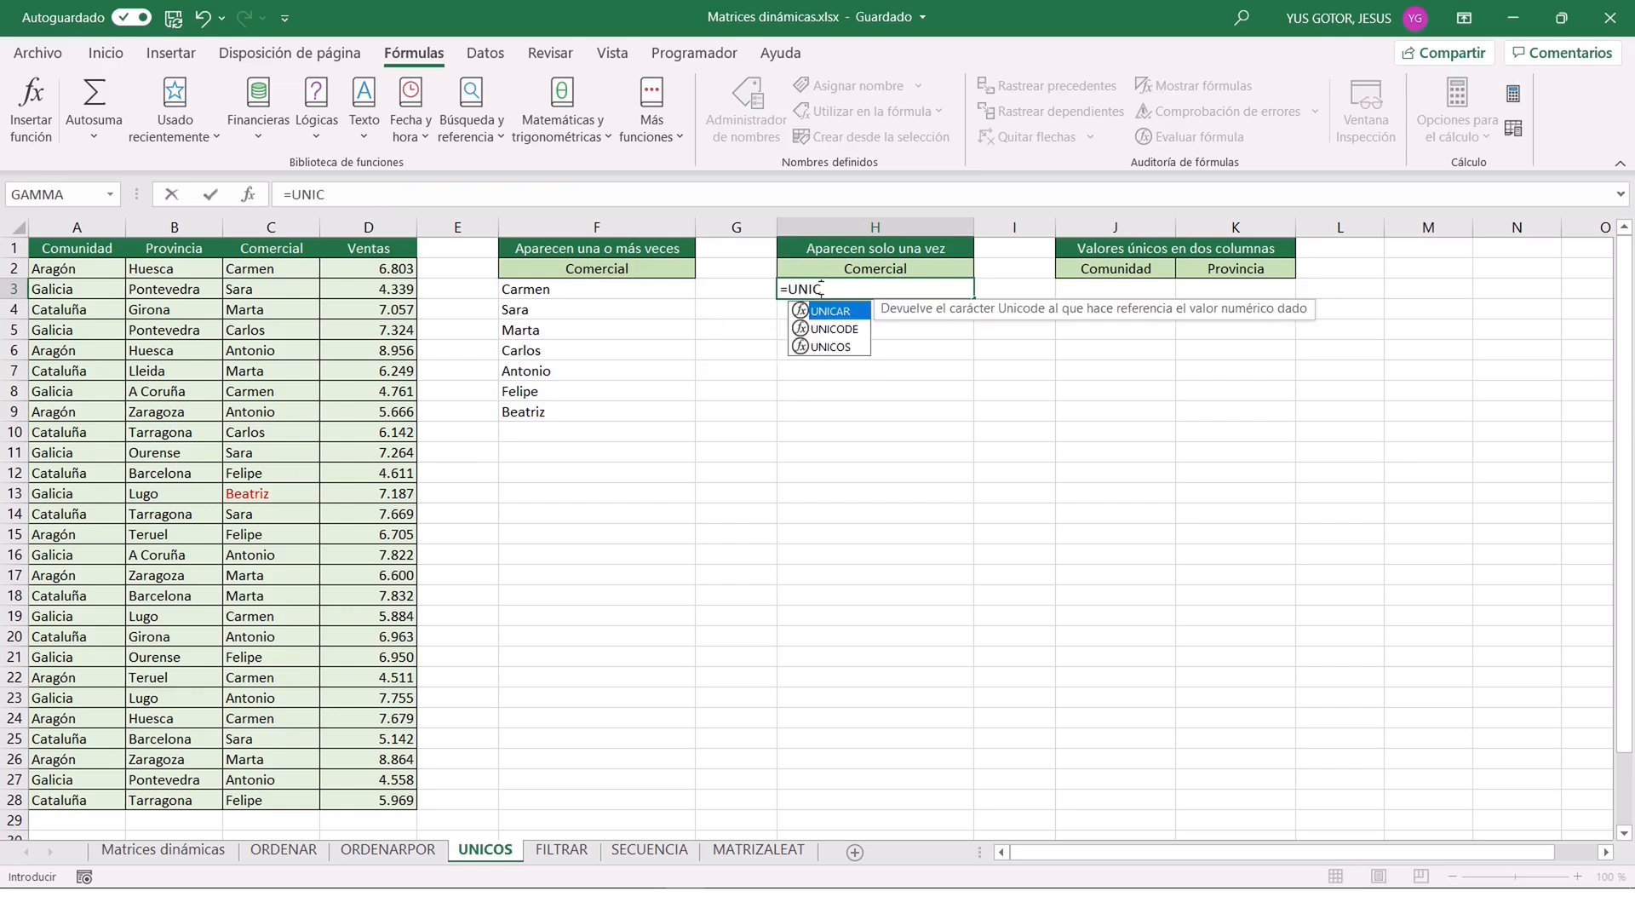
text(OS()
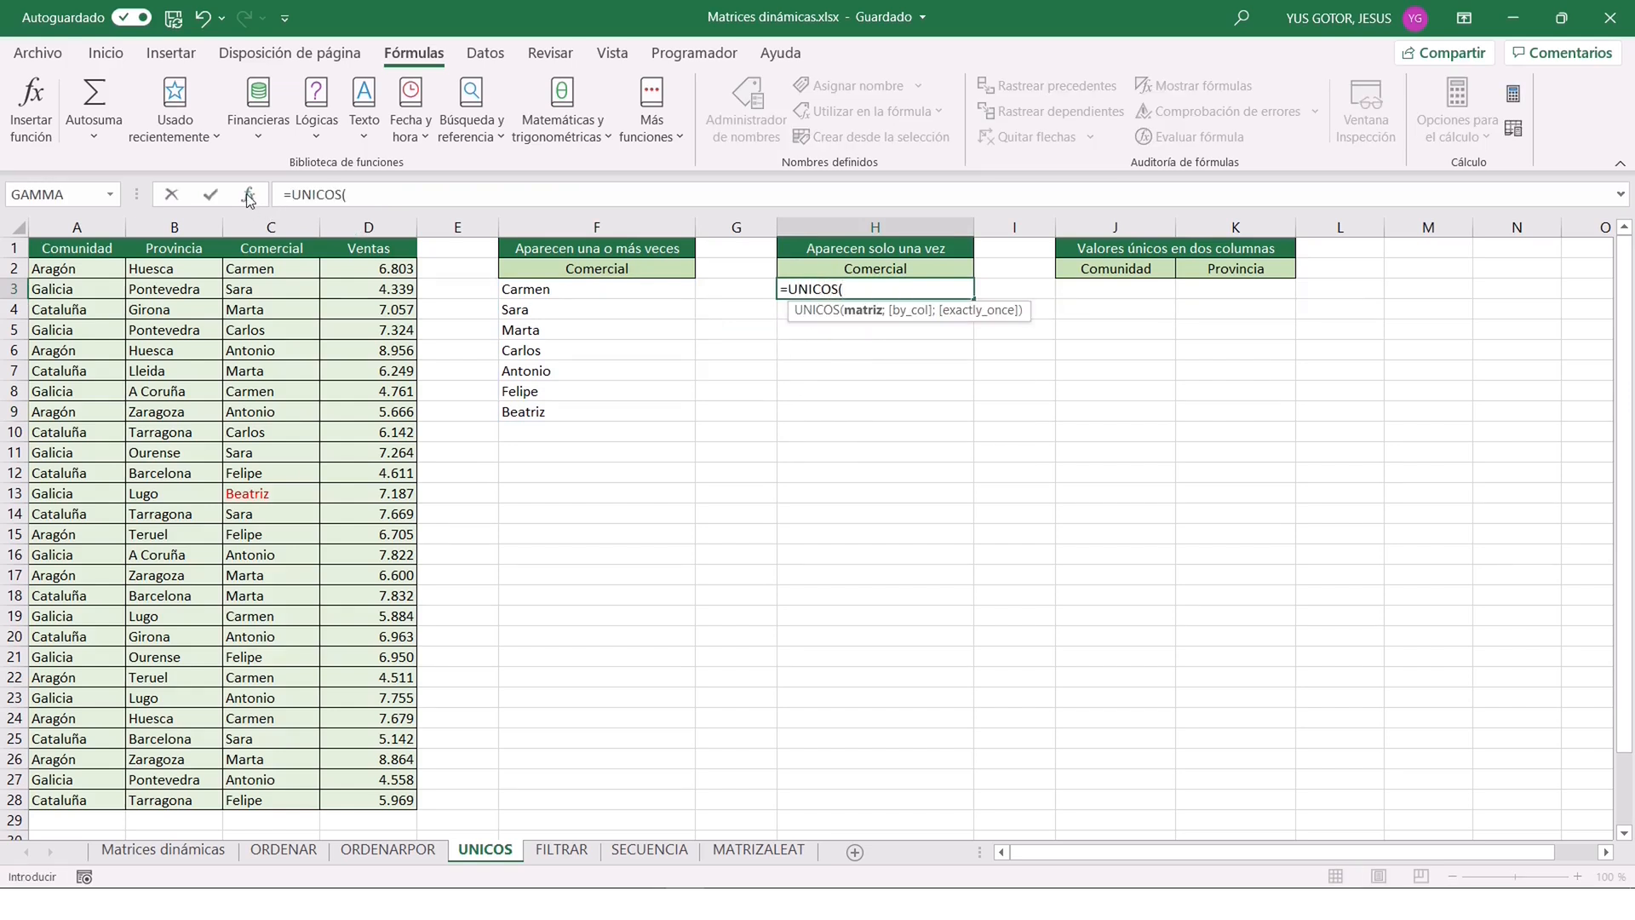
click(249, 196)
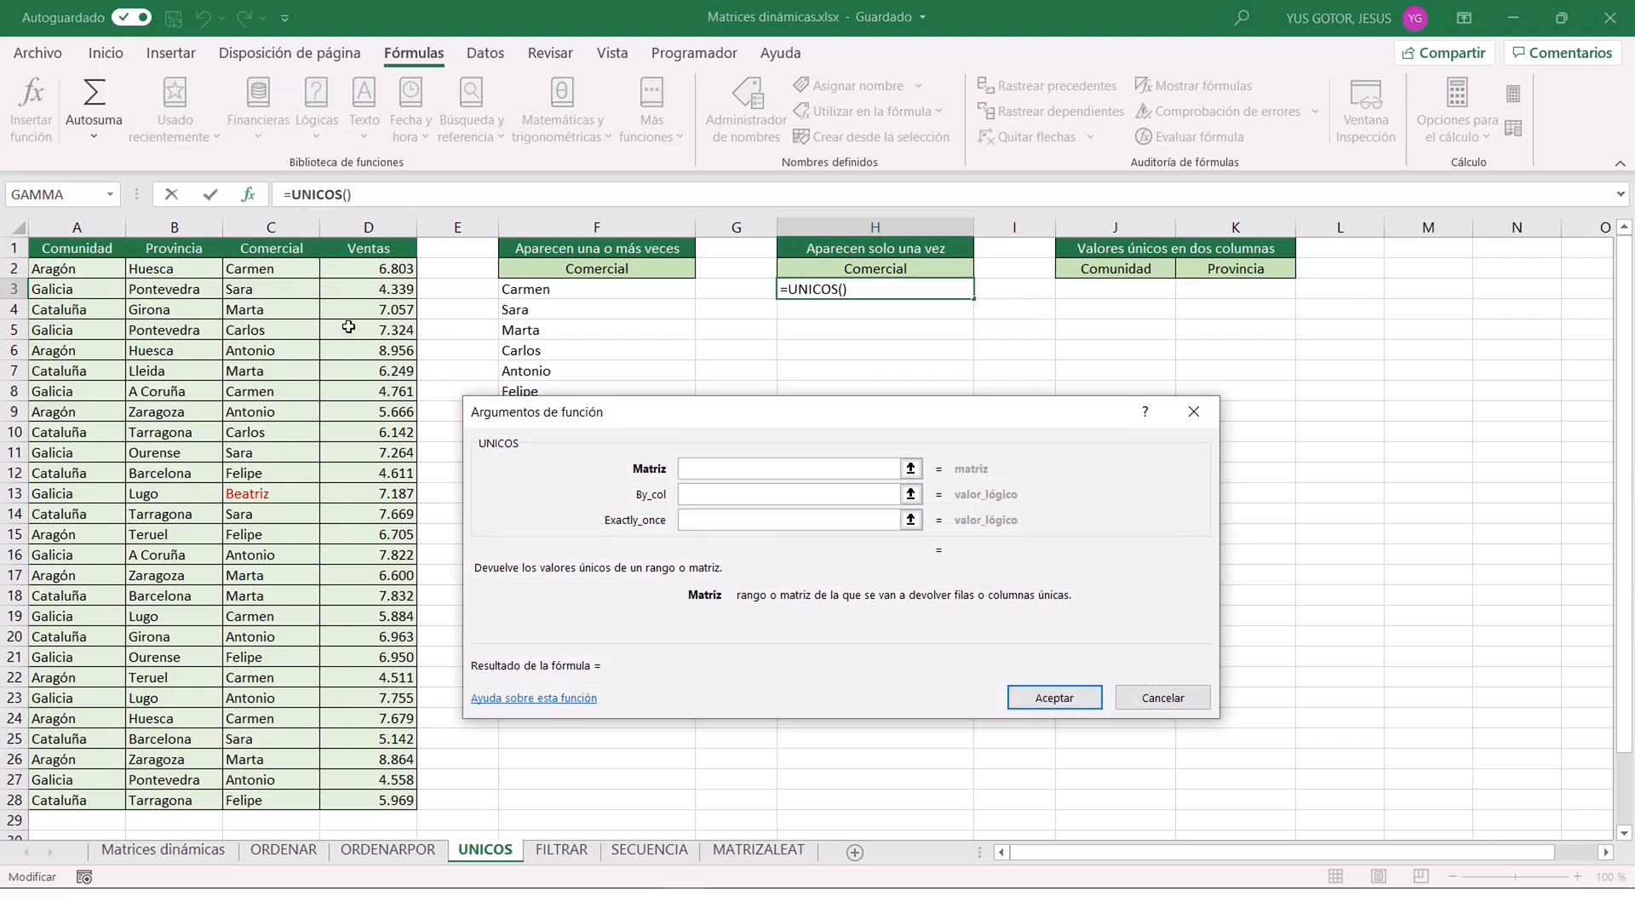
drag(279, 272, 270, 798)
click(761, 494)
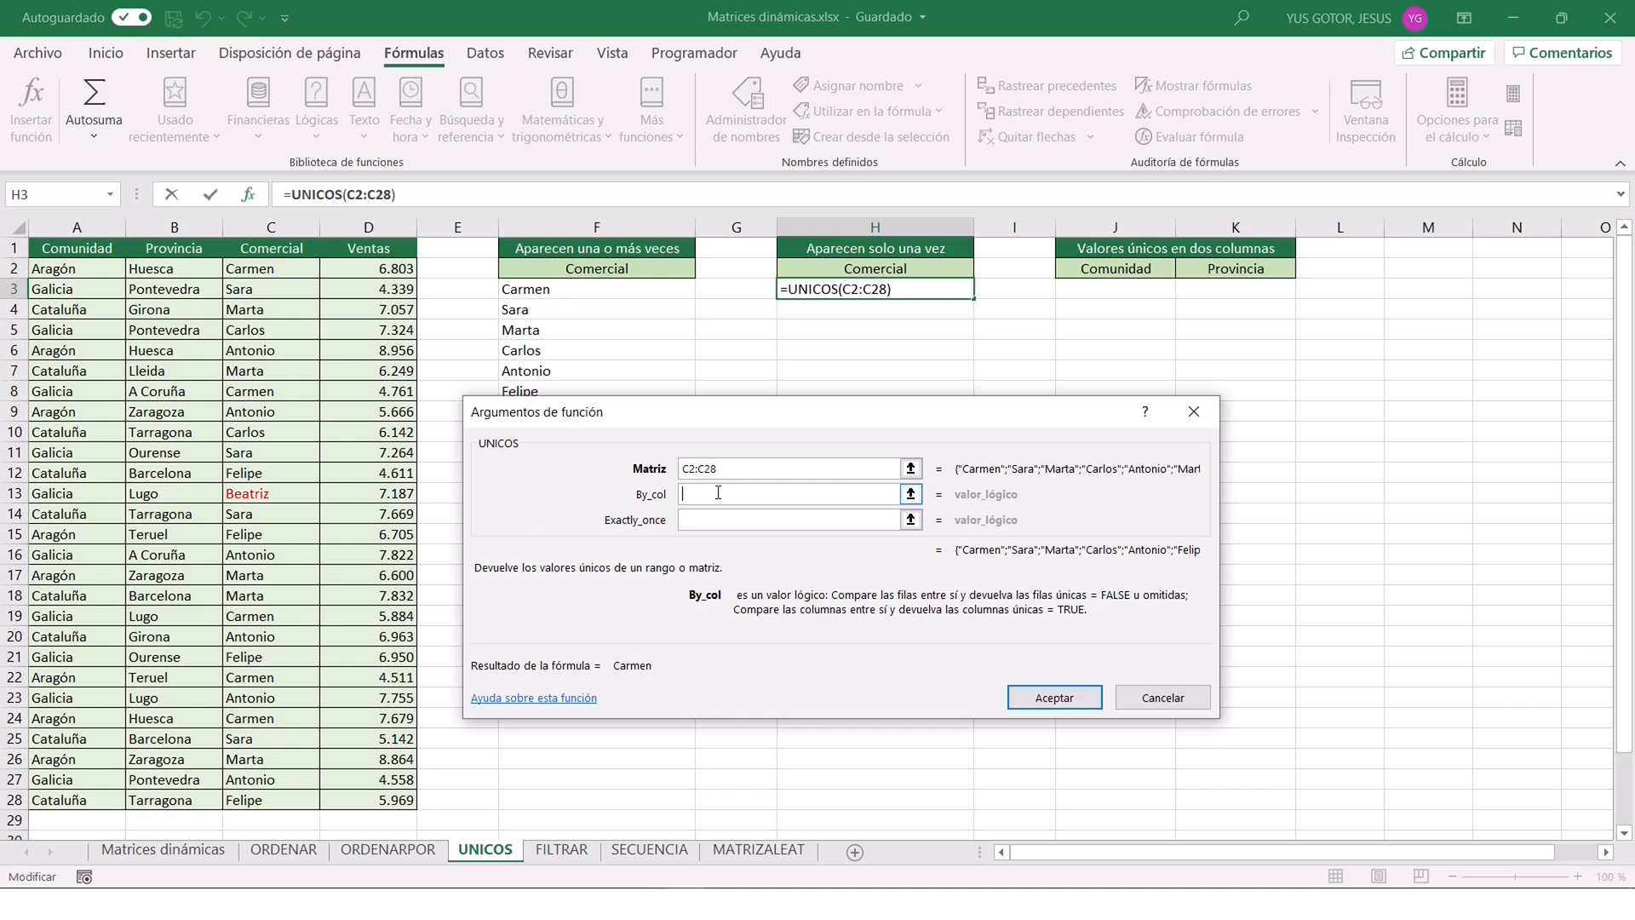
text(FALSO)
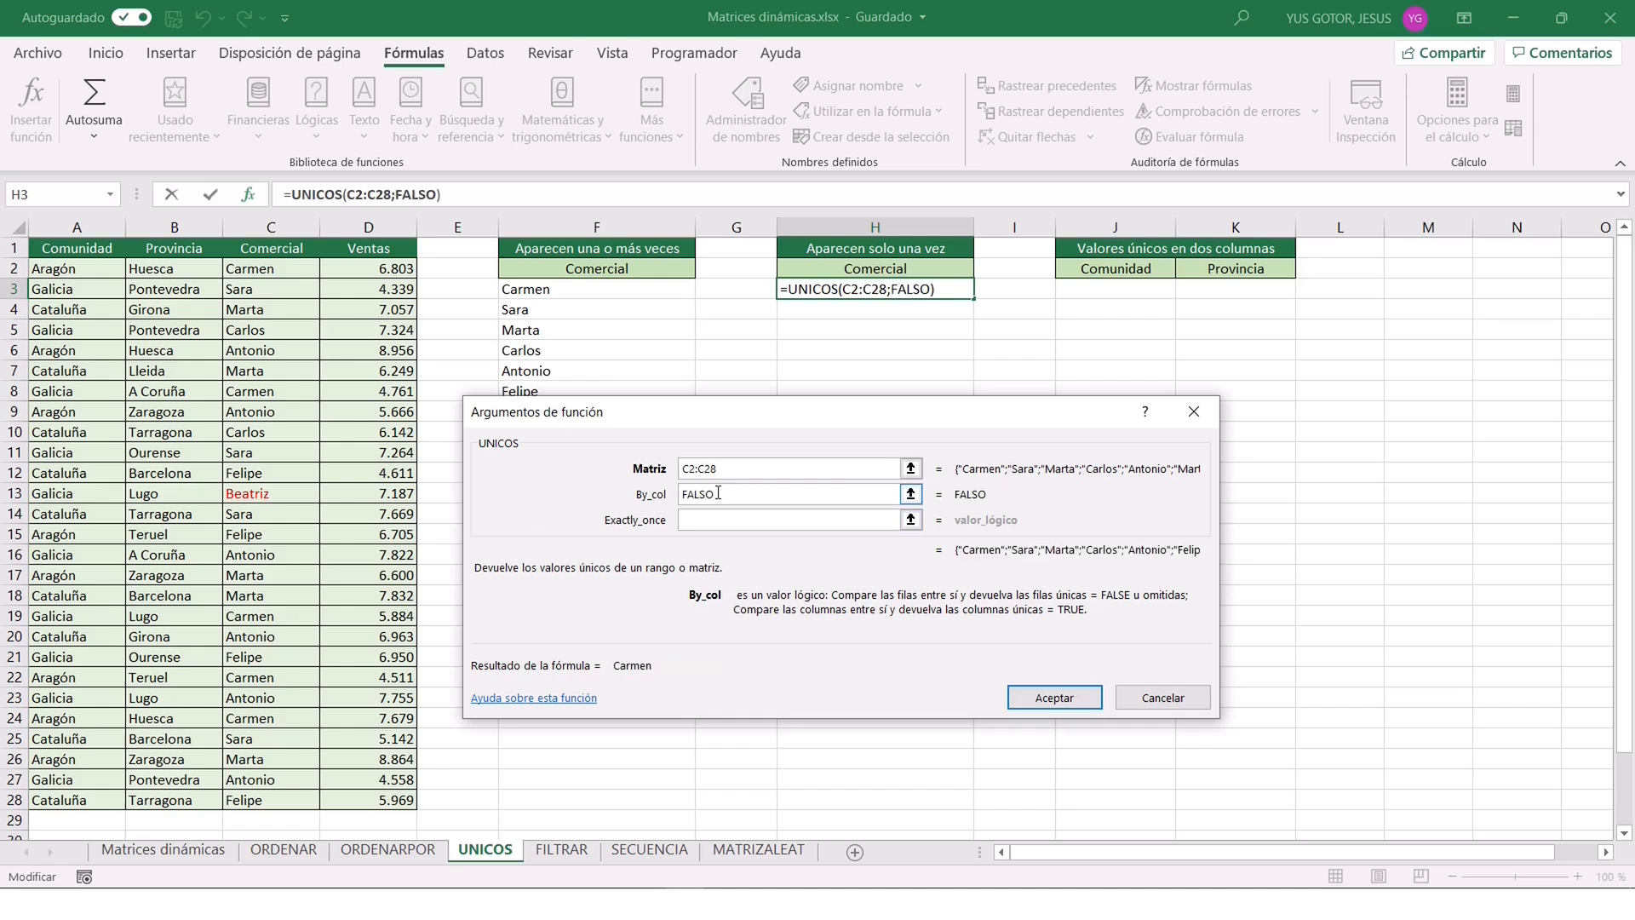
click(770, 517)
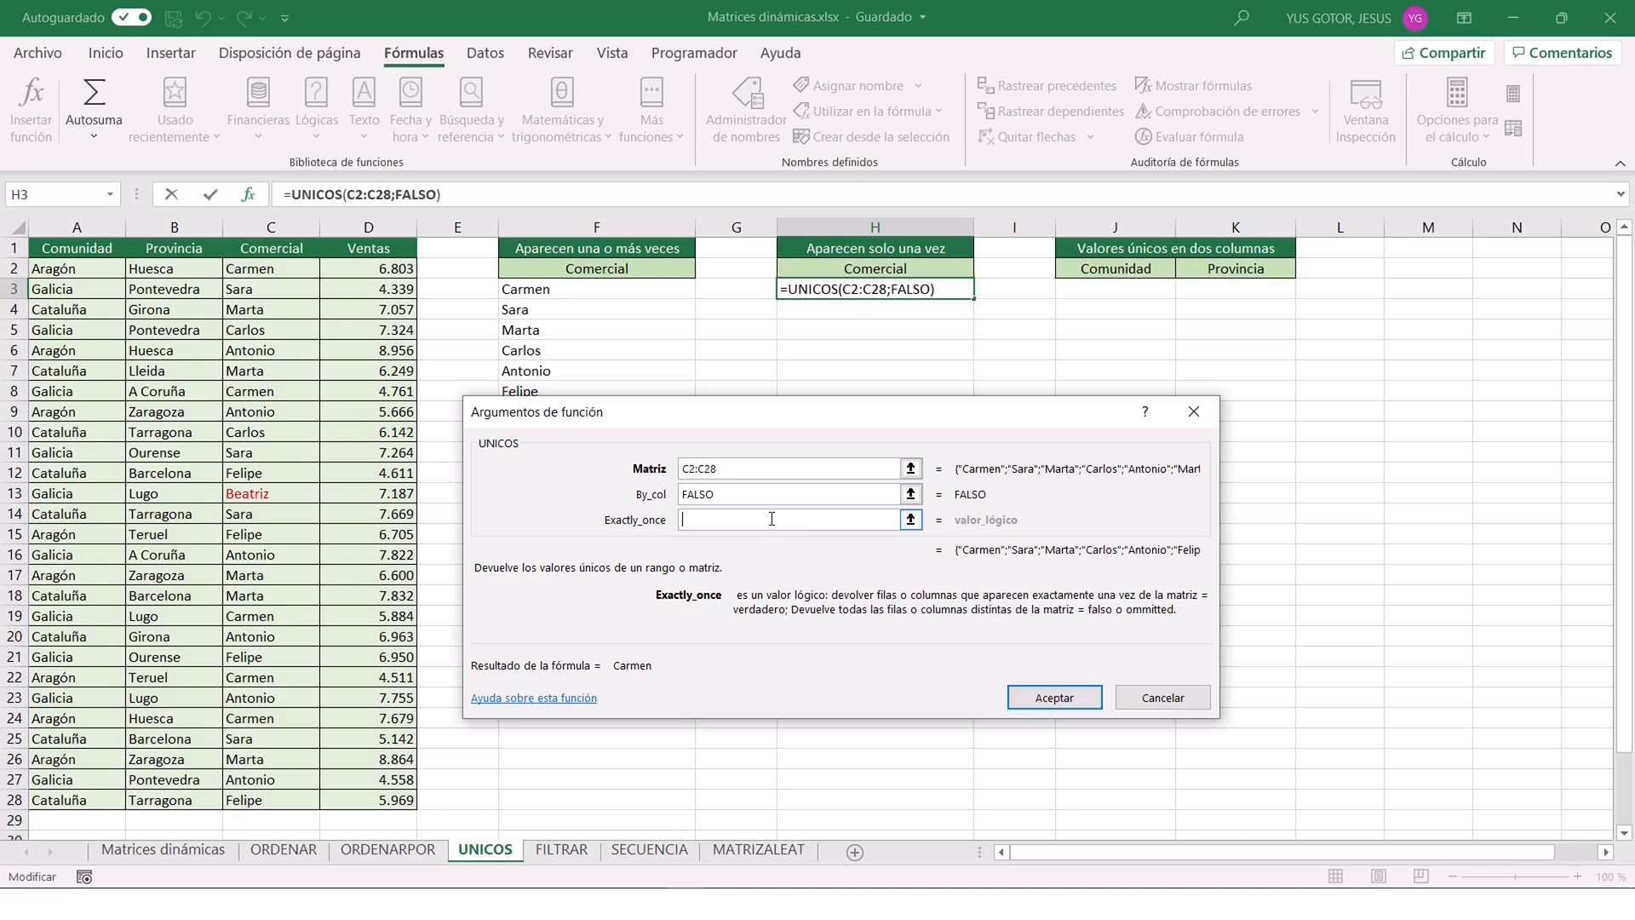
text(VERDADERO)
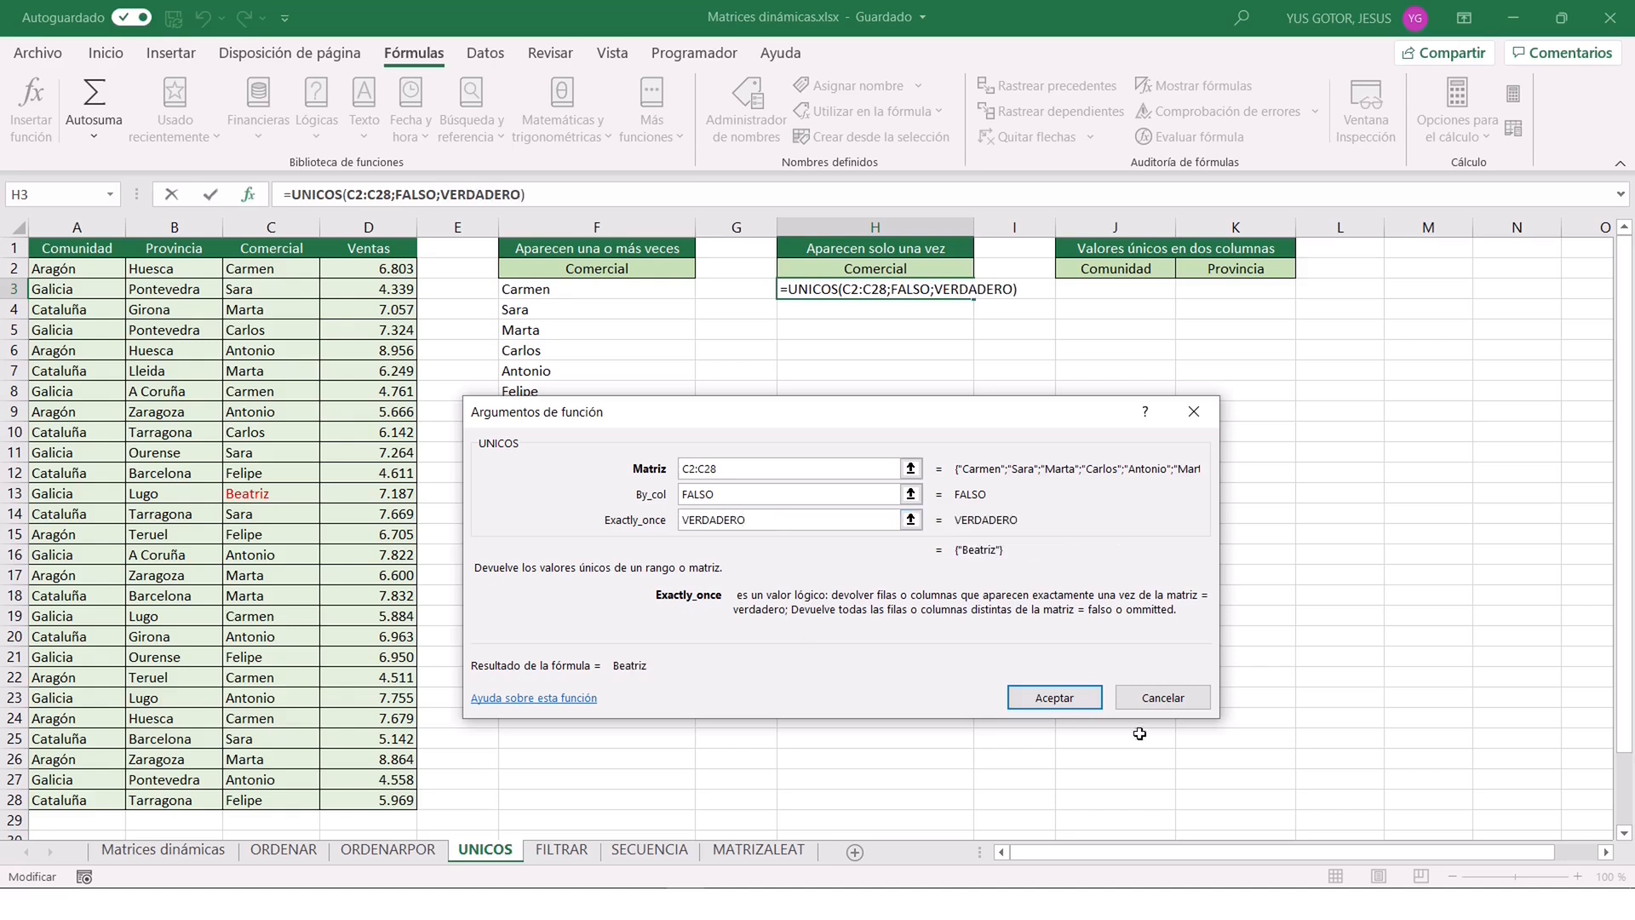
click(1055, 700)
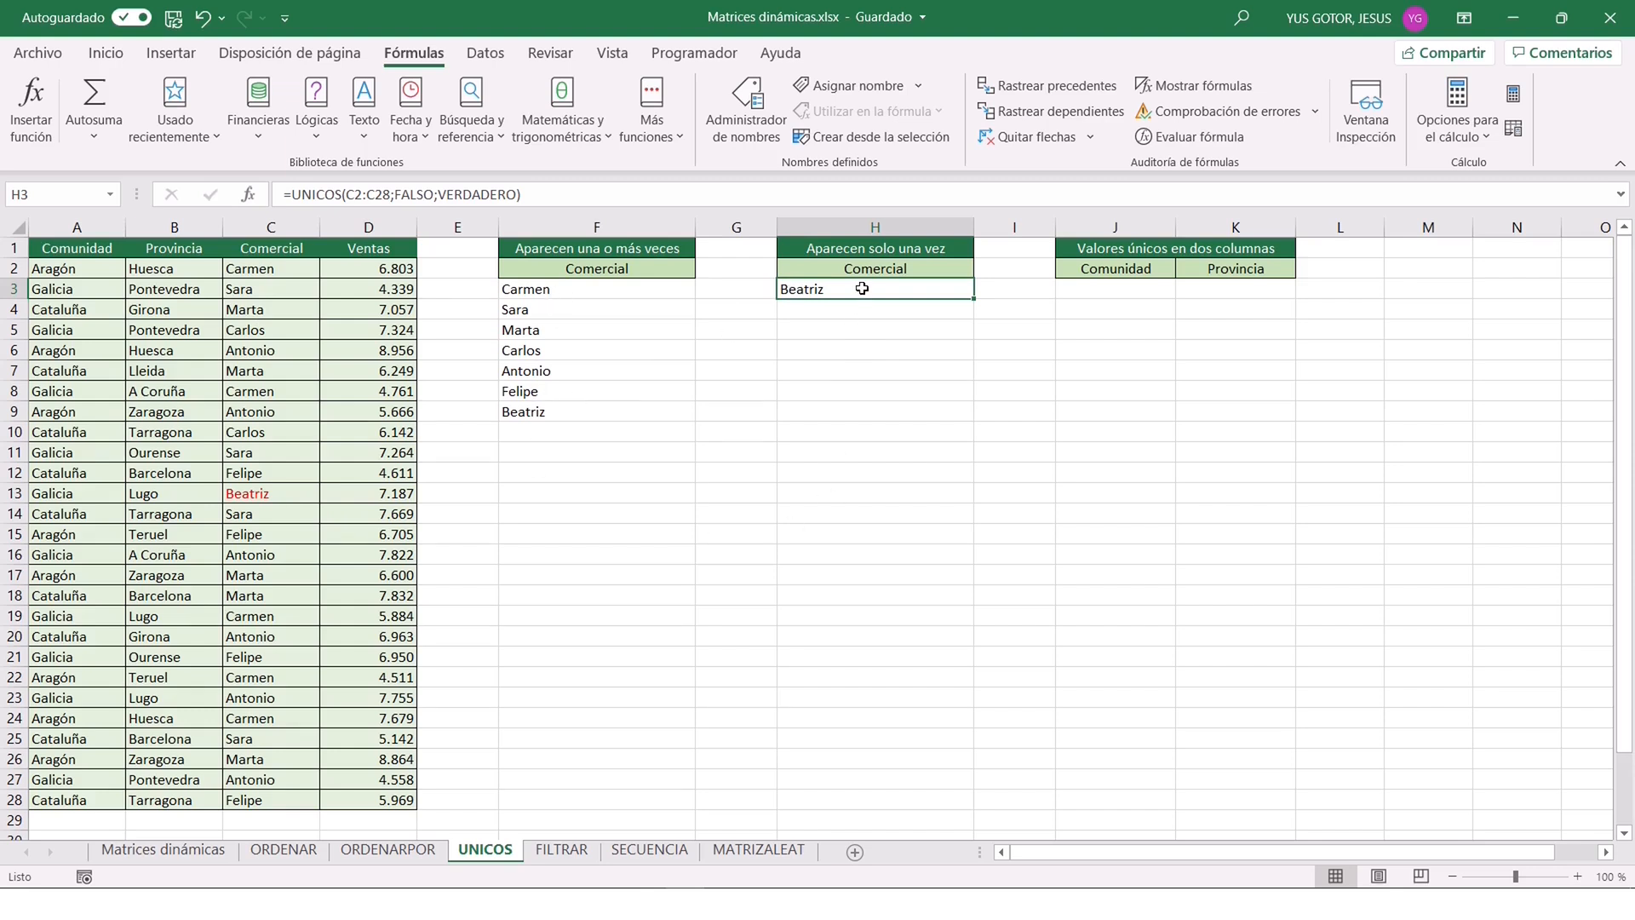
Replace the Comercial in C17 with a new salesperson's name not used elsewhere, to test both UNICOS formulas.
click(269, 575)
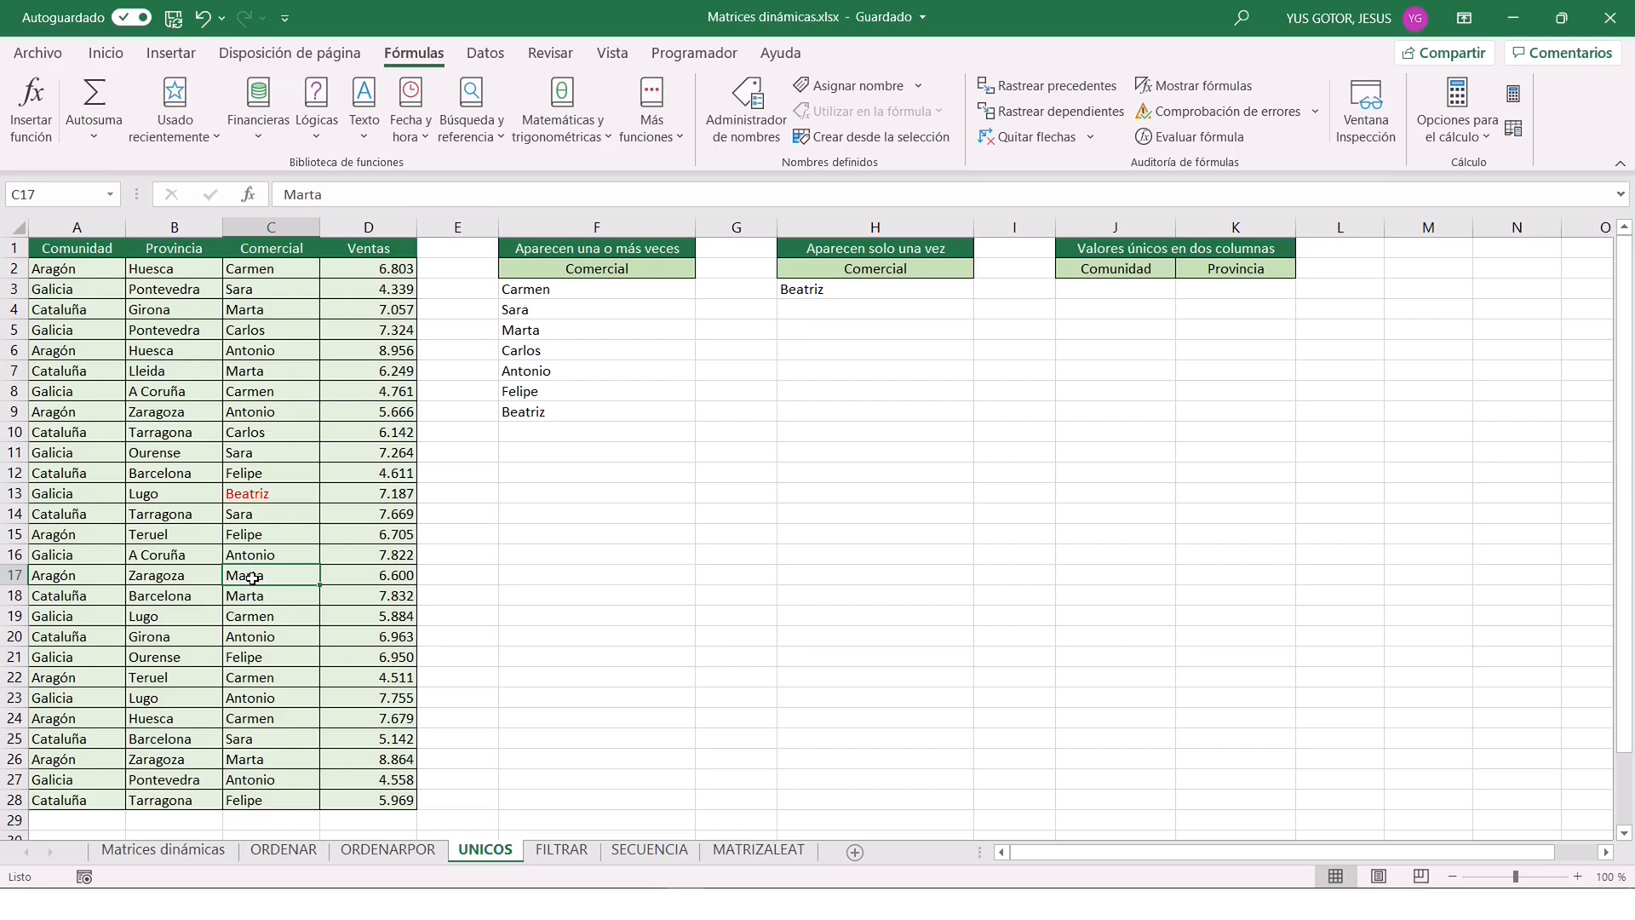
text(Pablo)
key(Return)
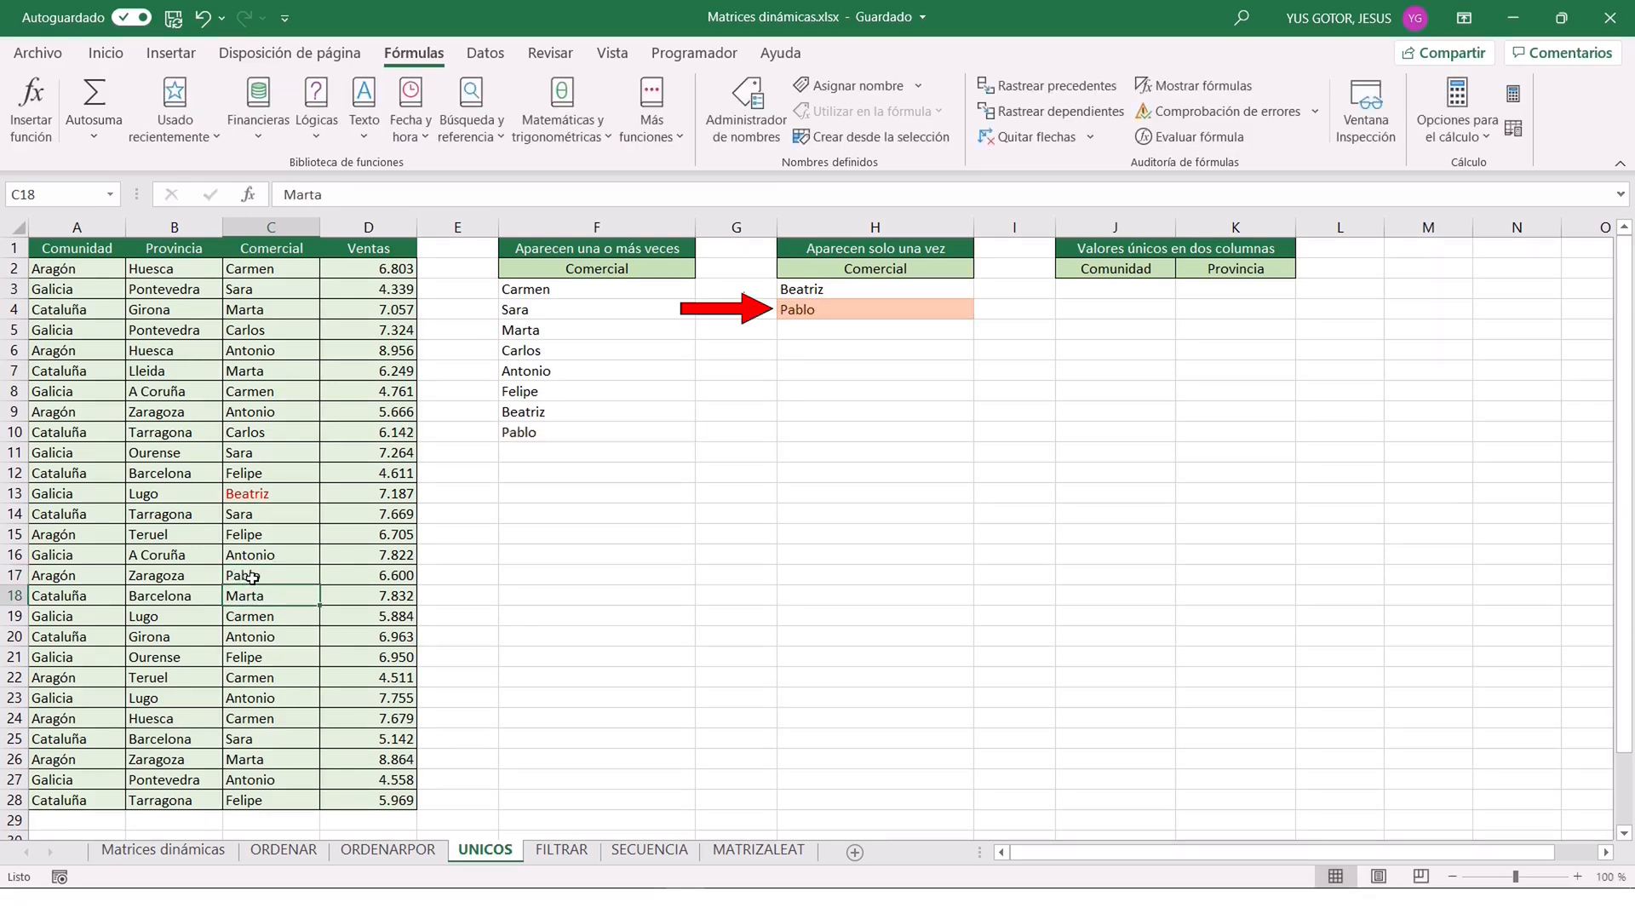
Enter =UNICOS(A2:B28) in J3 to list the distinct Comunidad and Provincia combinations.
click(822, 310)
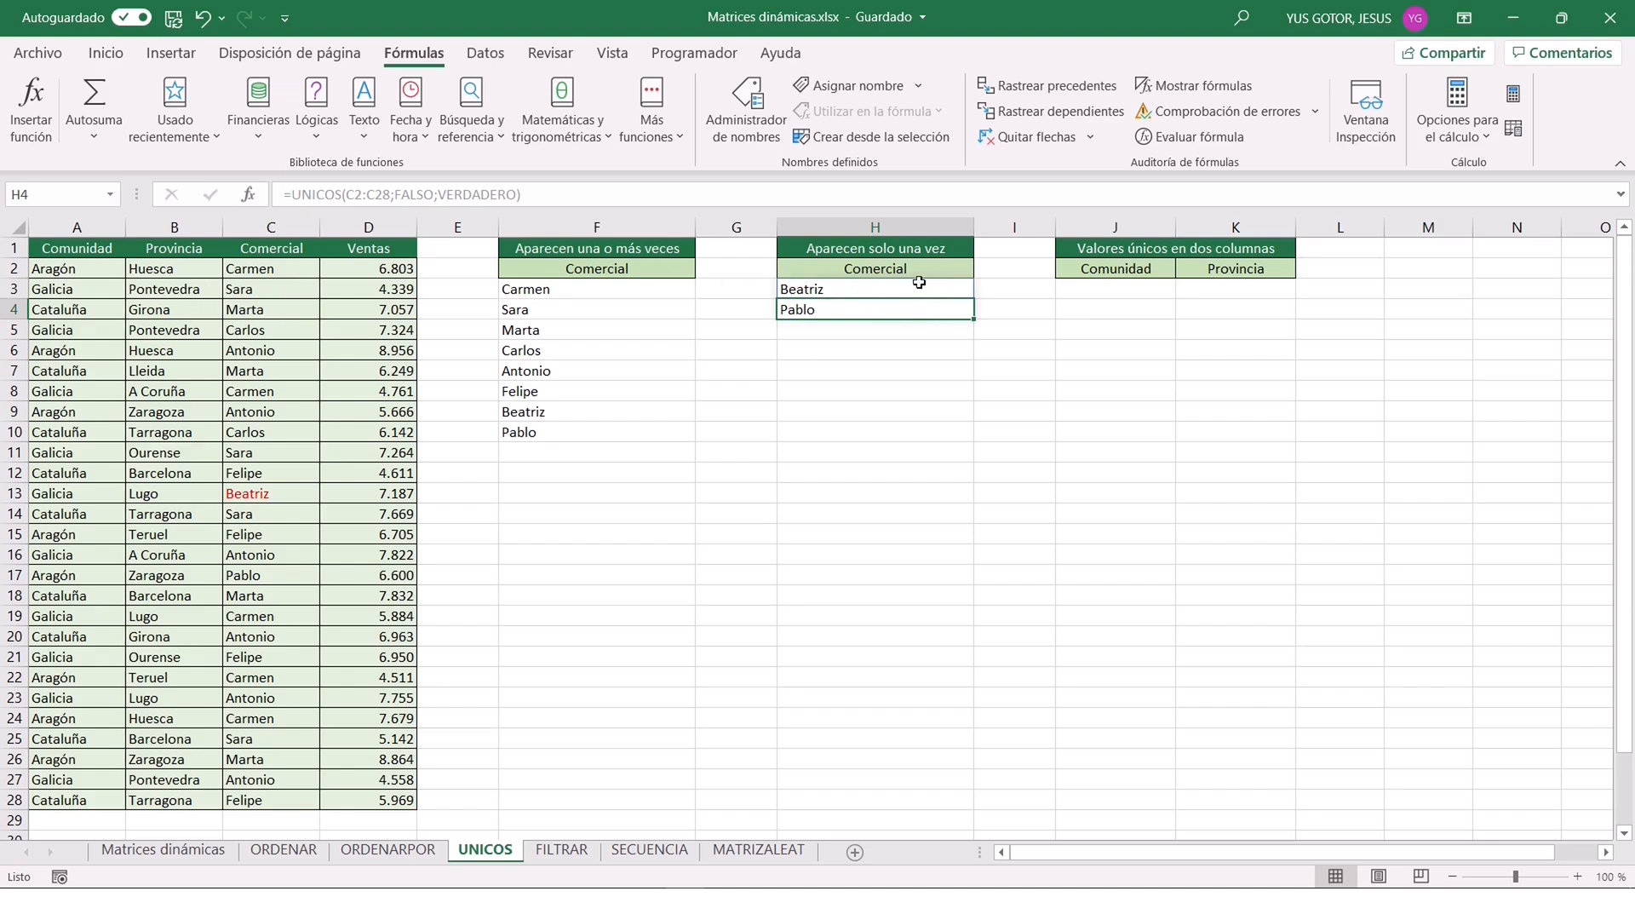
click(1101, 291)
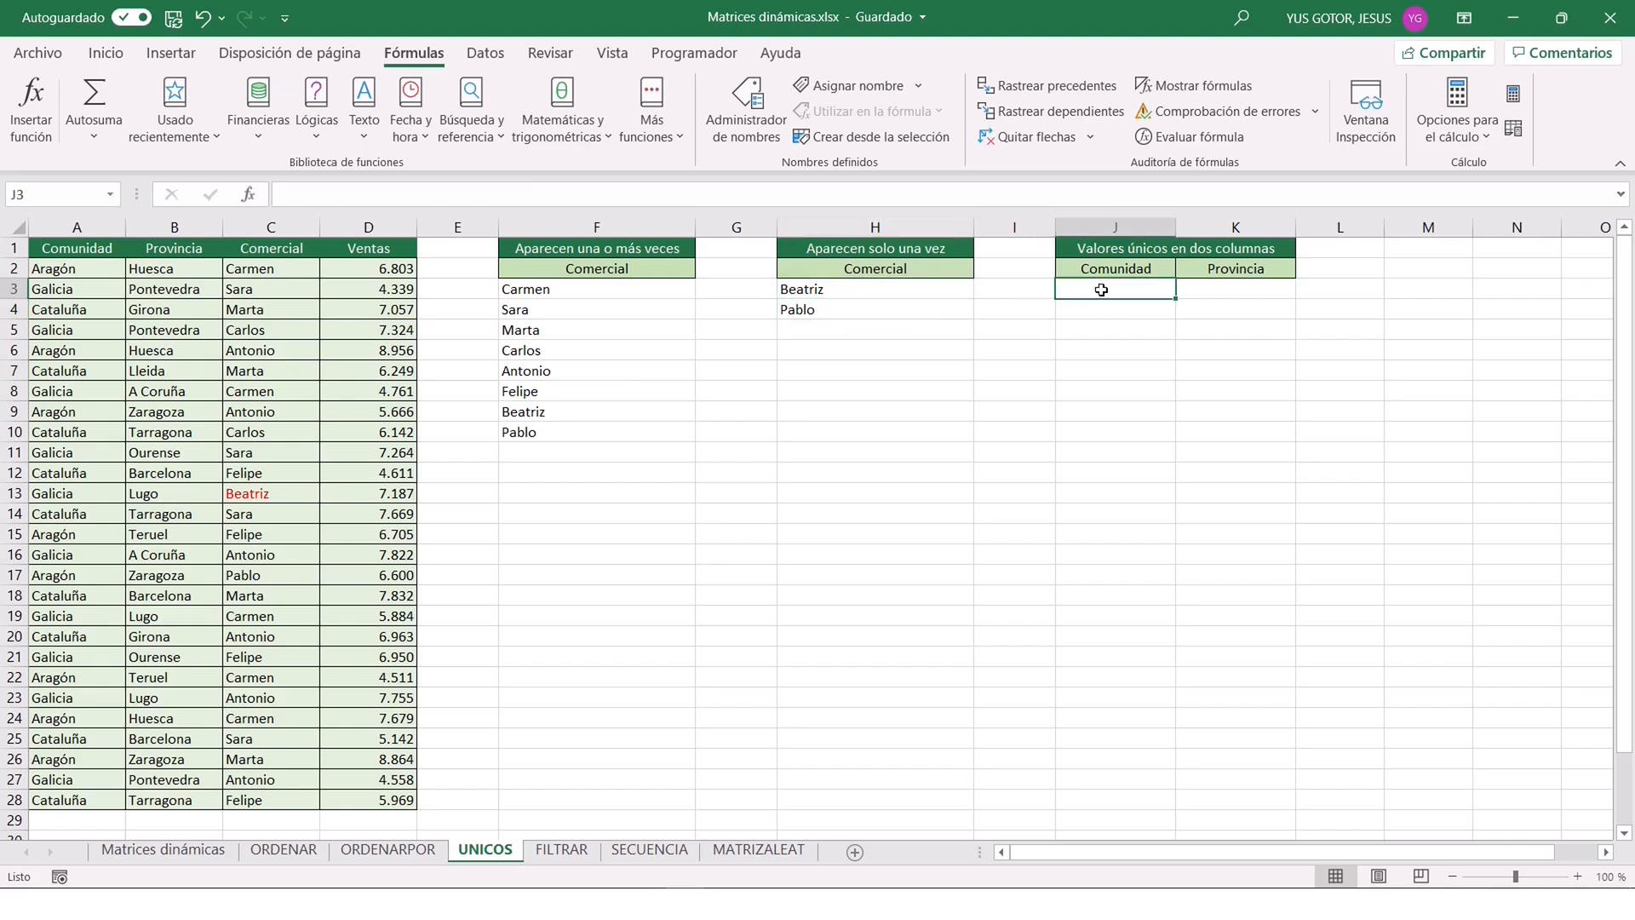
text(=unicos()
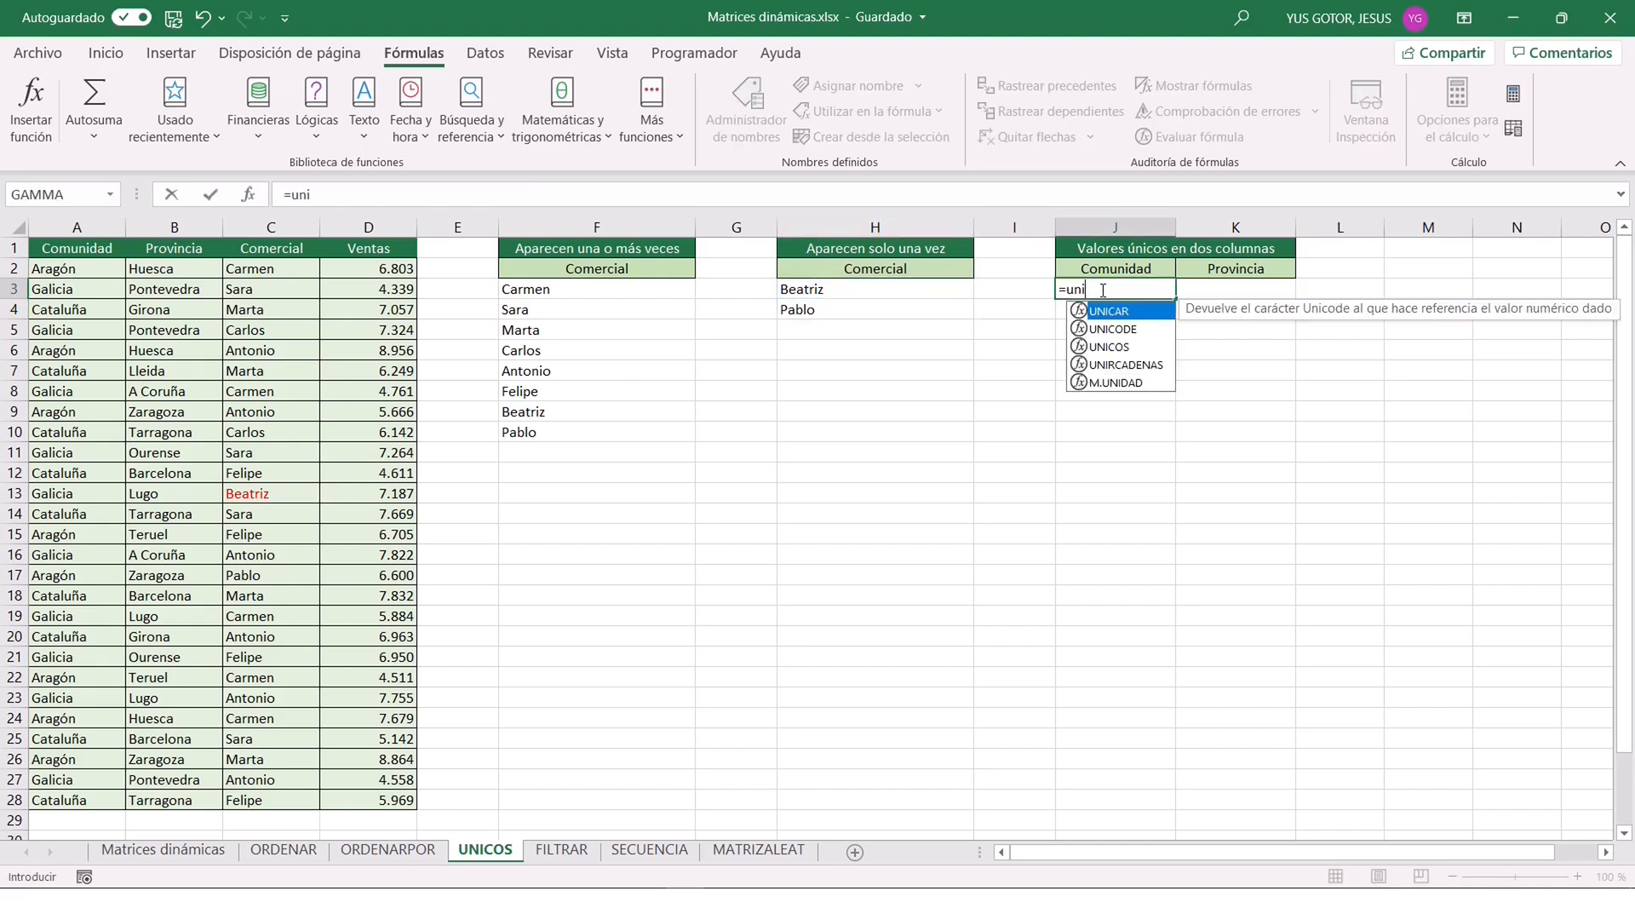
click(246, 196)
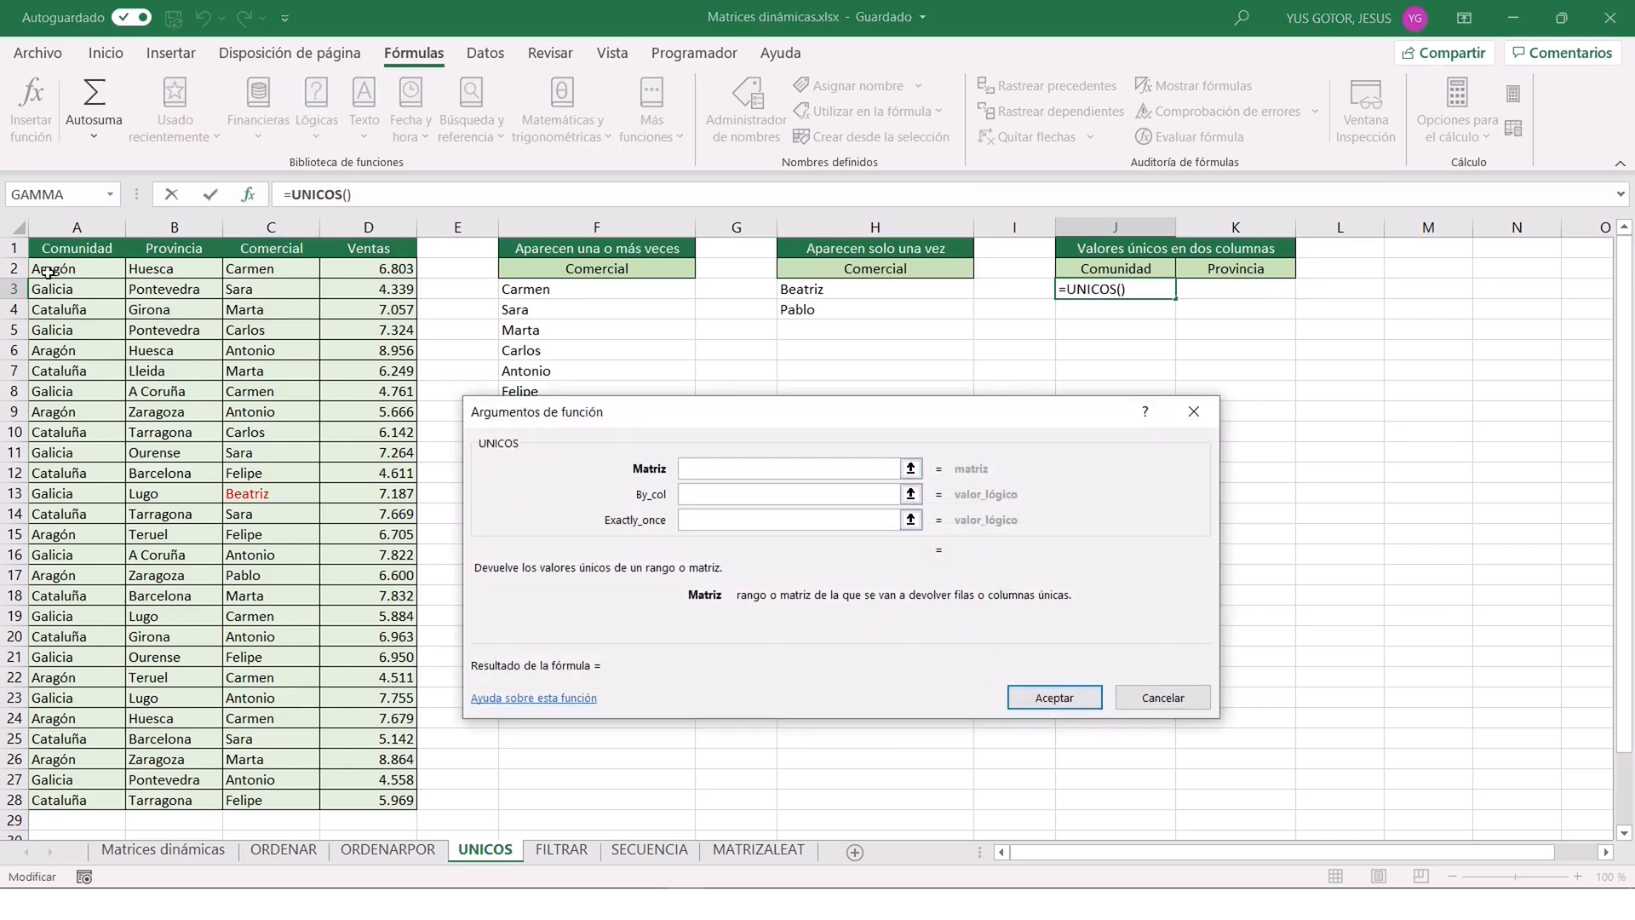
drag(55, 270, 173, 801)
click(1054, 699)
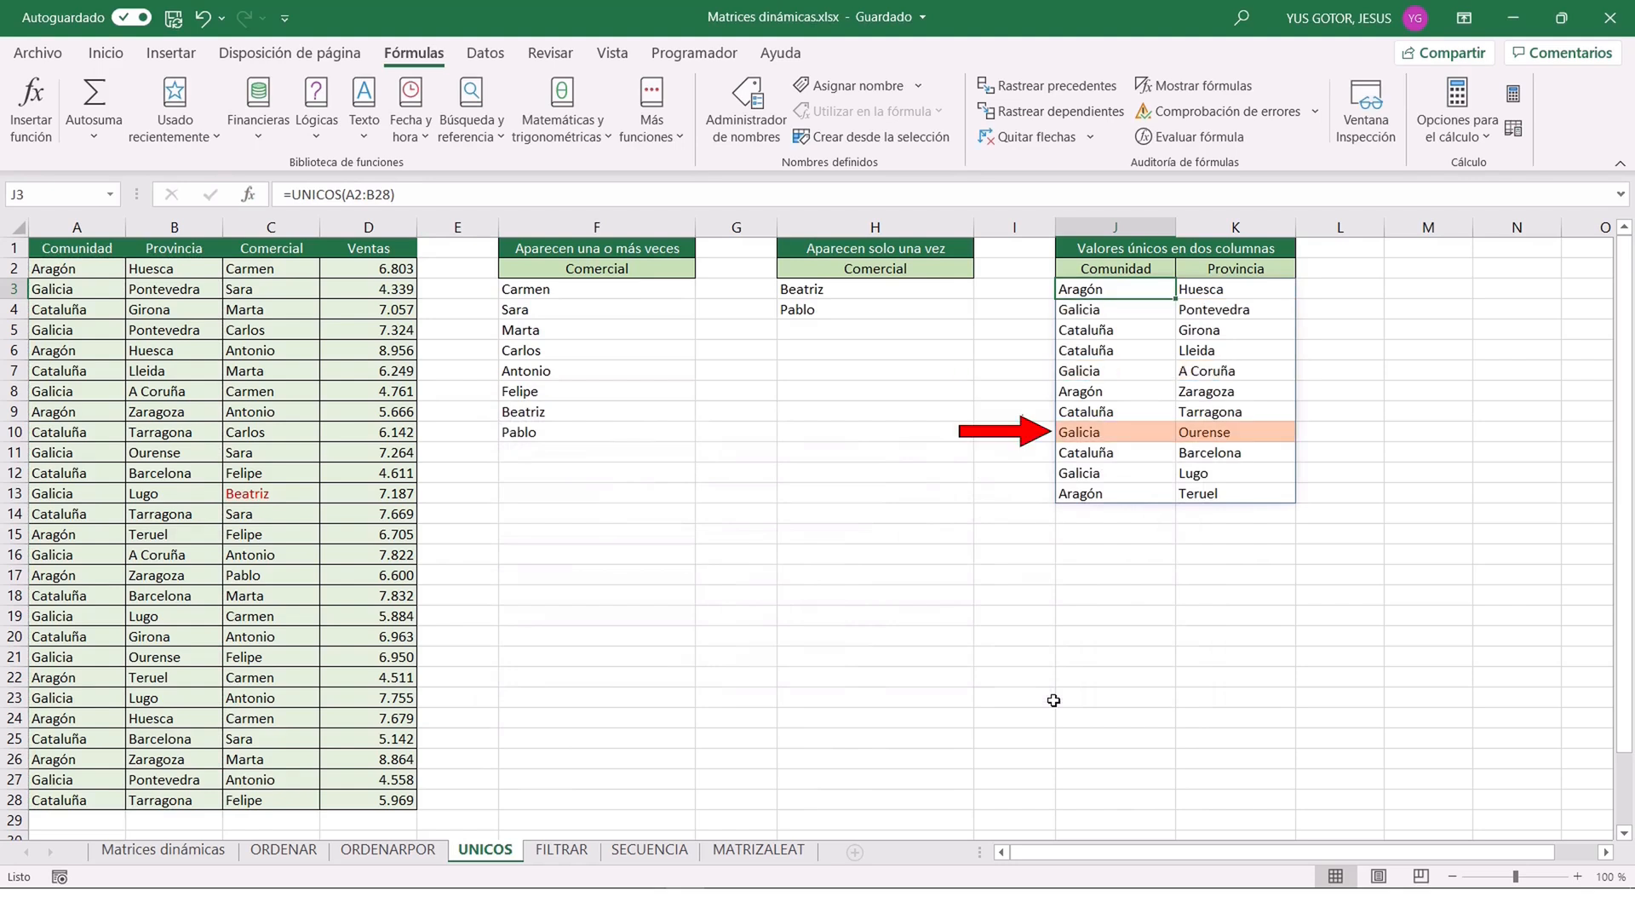
Replace the array argument of the UNICOS formula in J3 with an ORDENARPOR function over A2:B28.
click(1231, 474)
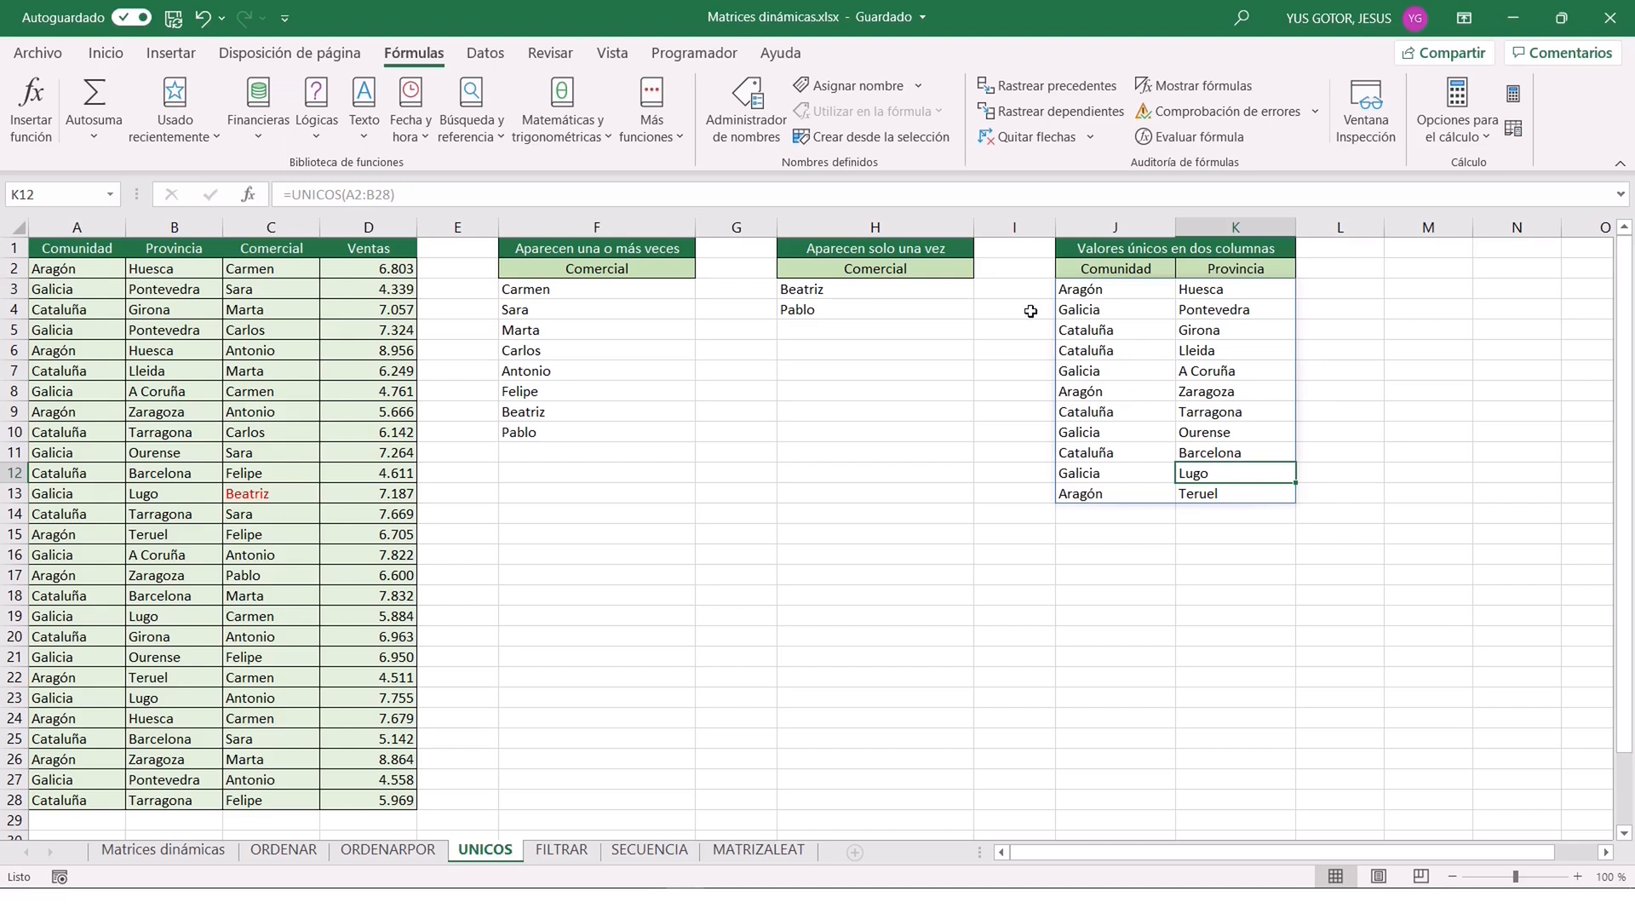
click(1097, 291)
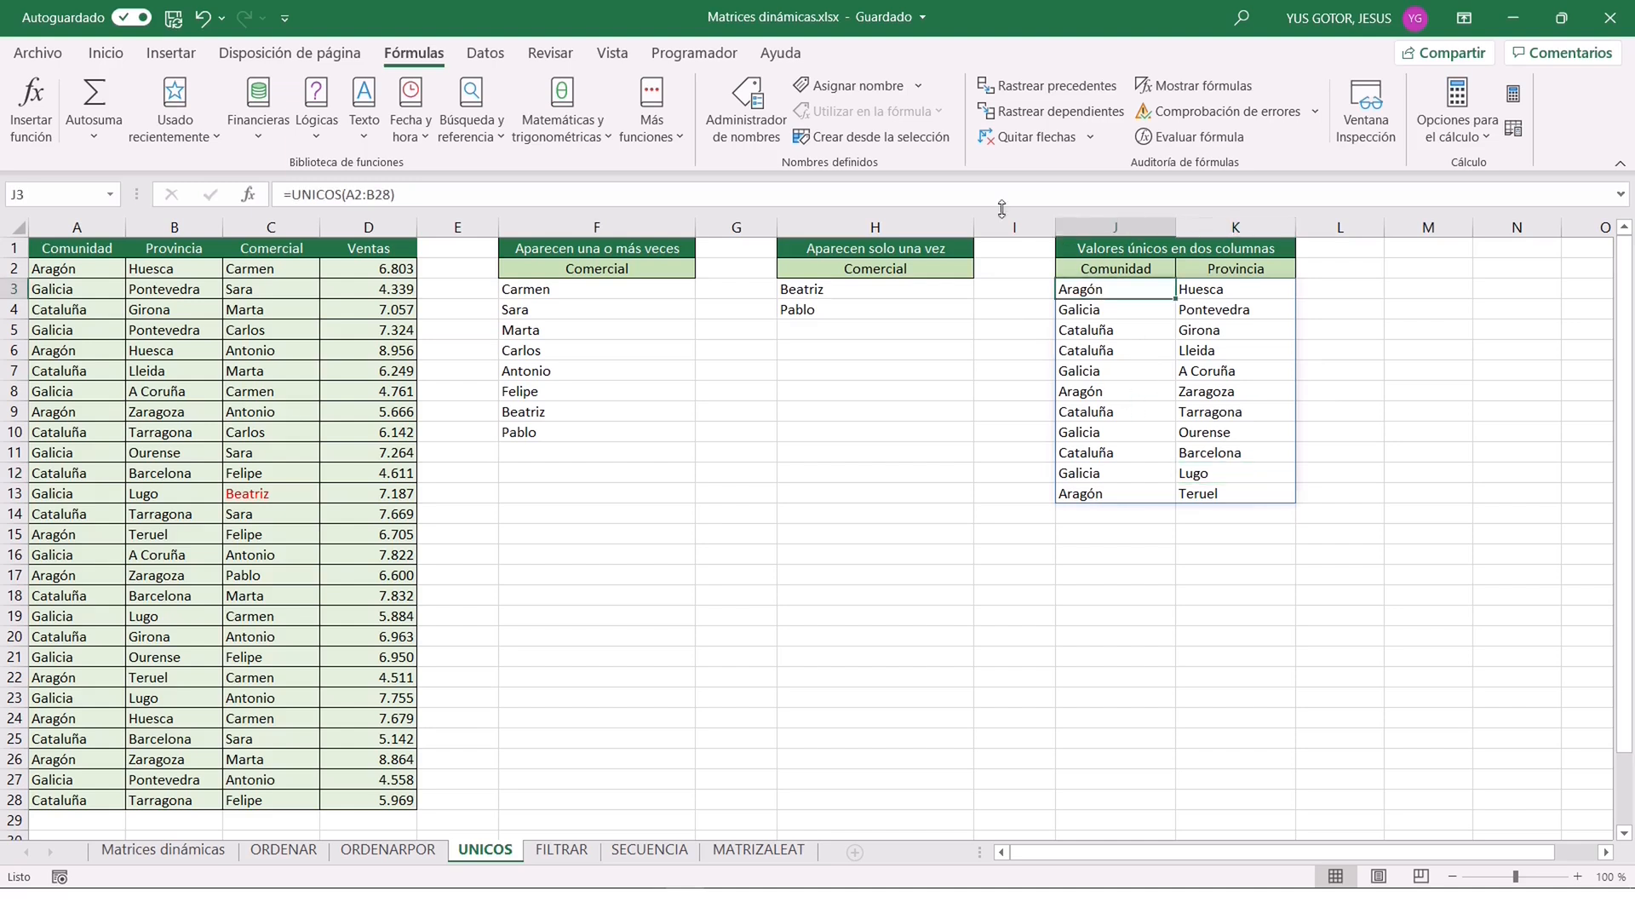
click(249, 196)
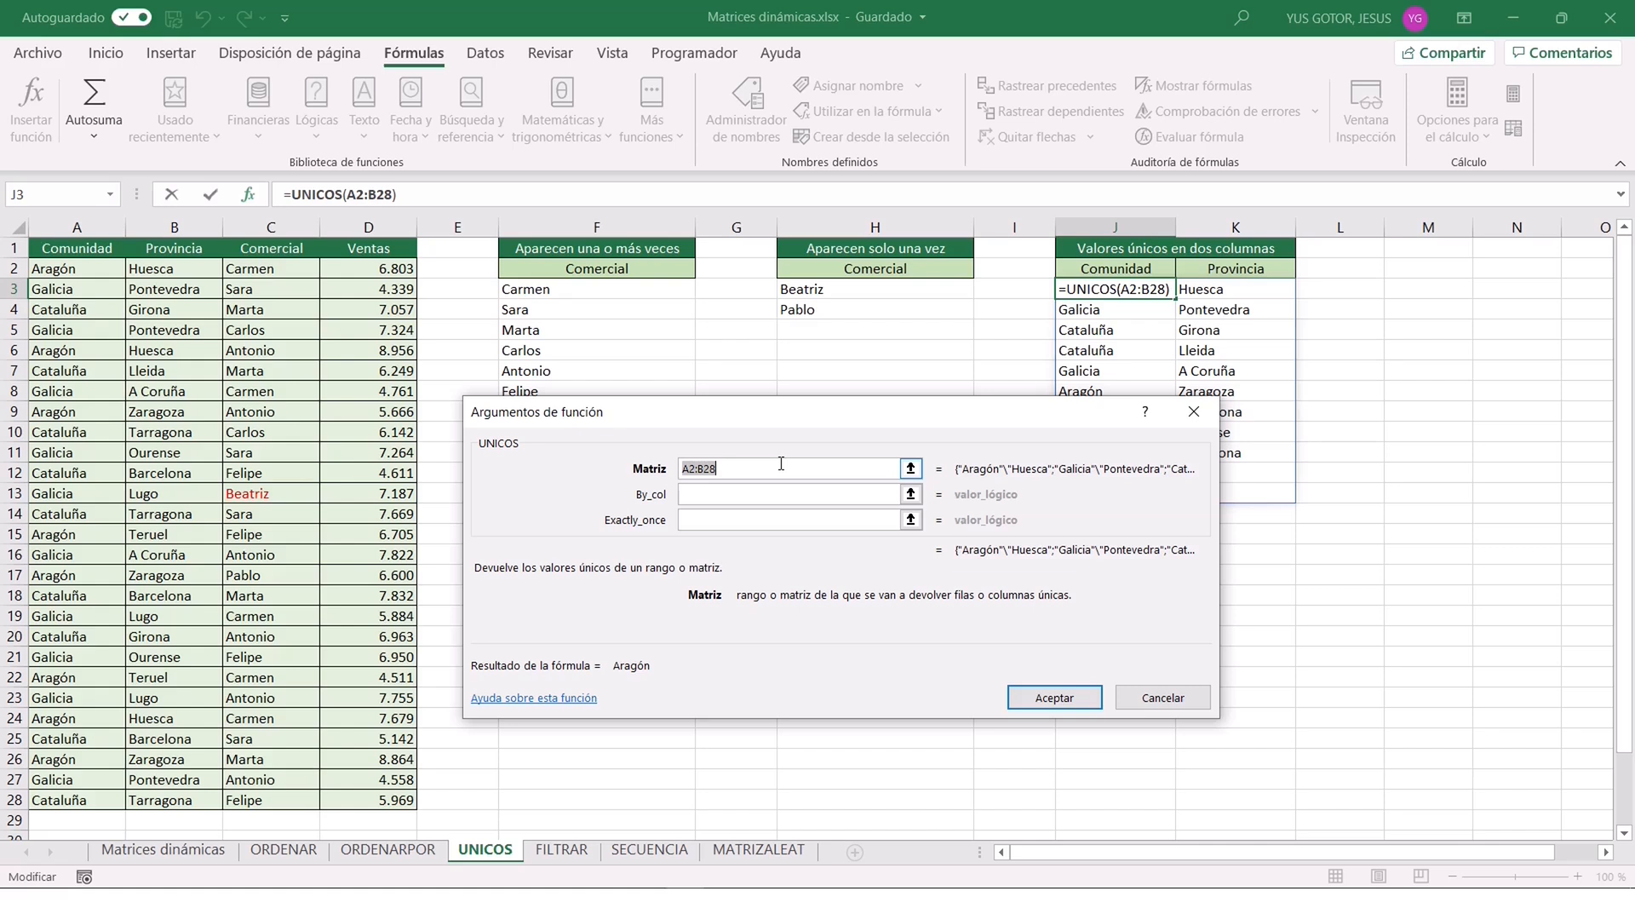
key(BackSpace)
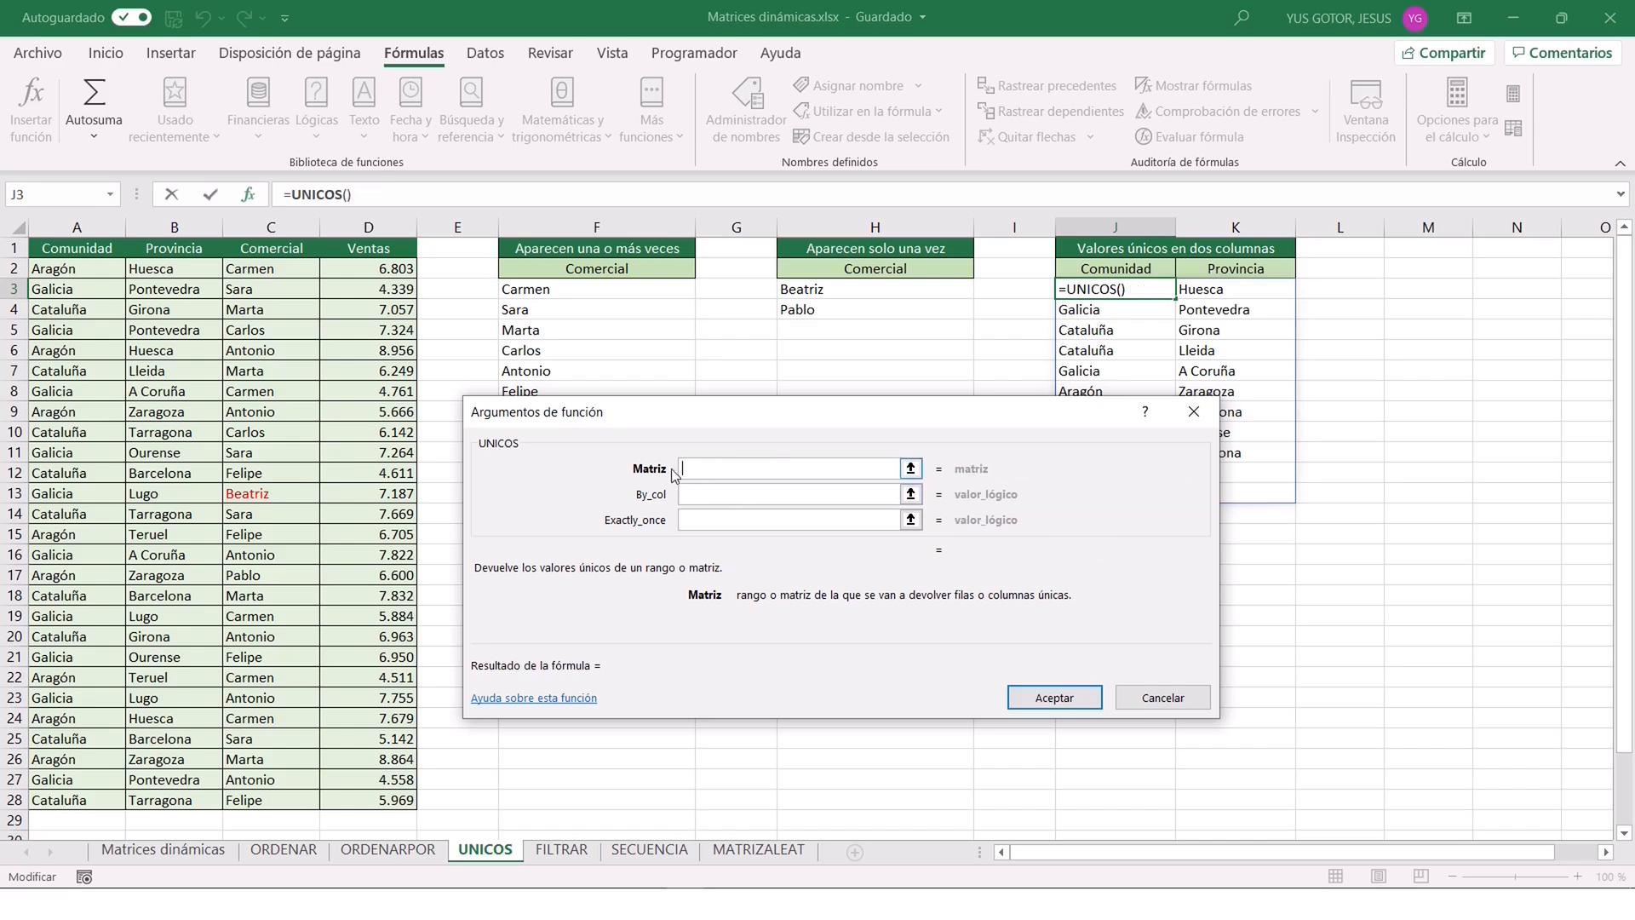
text(ORDENAR)
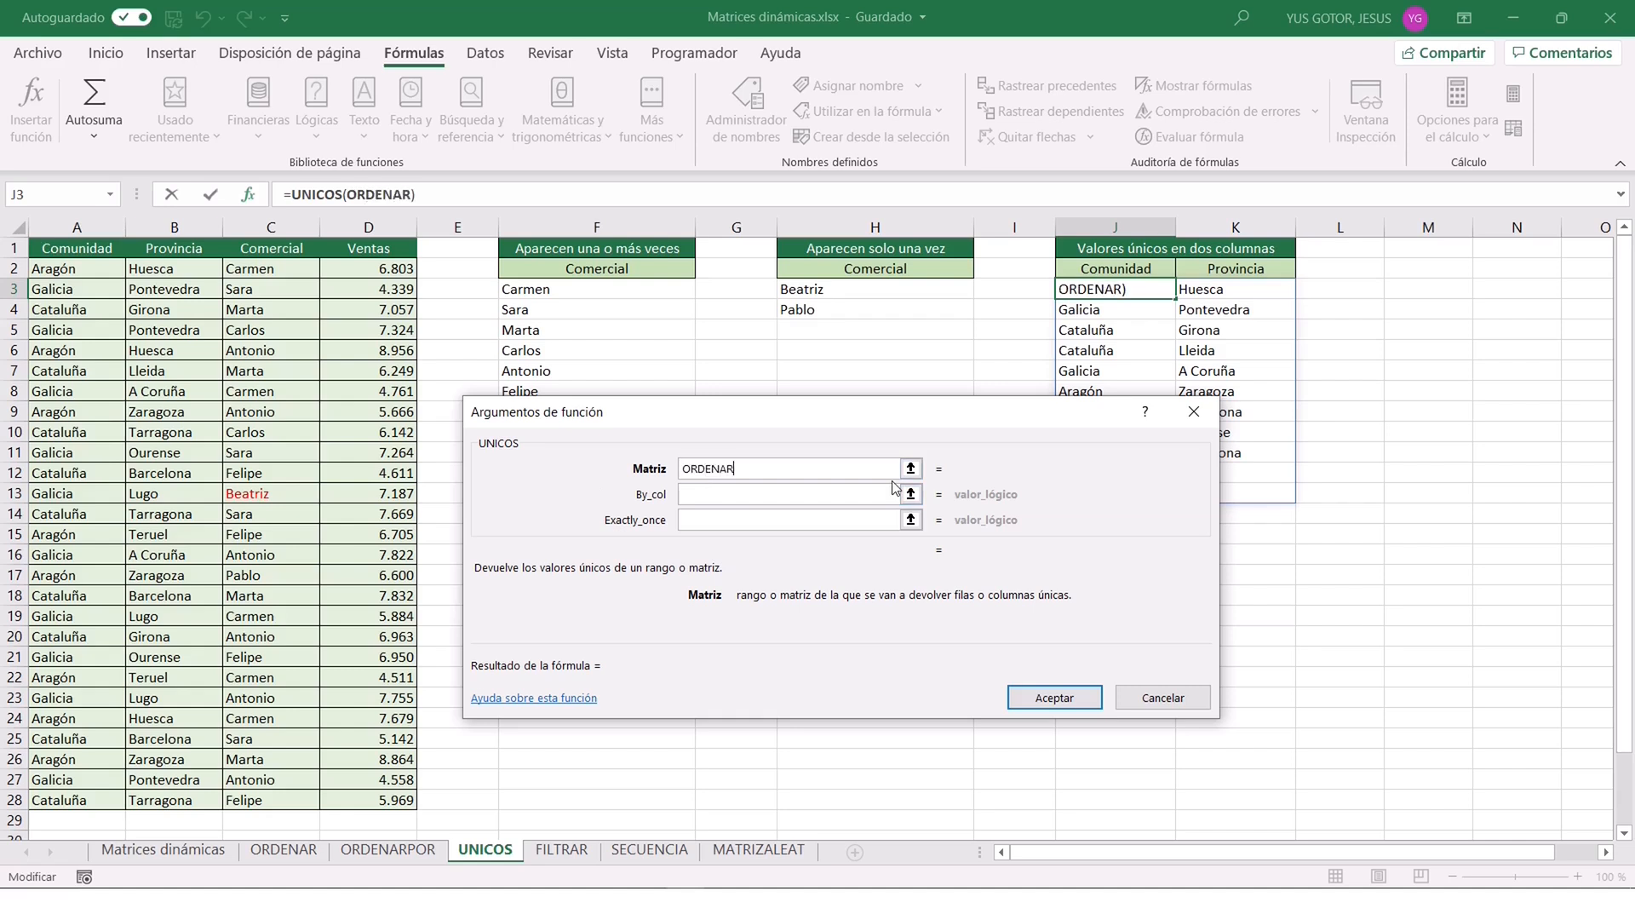
text(POR()
drag(59, 268, 183, 800)
text(;)
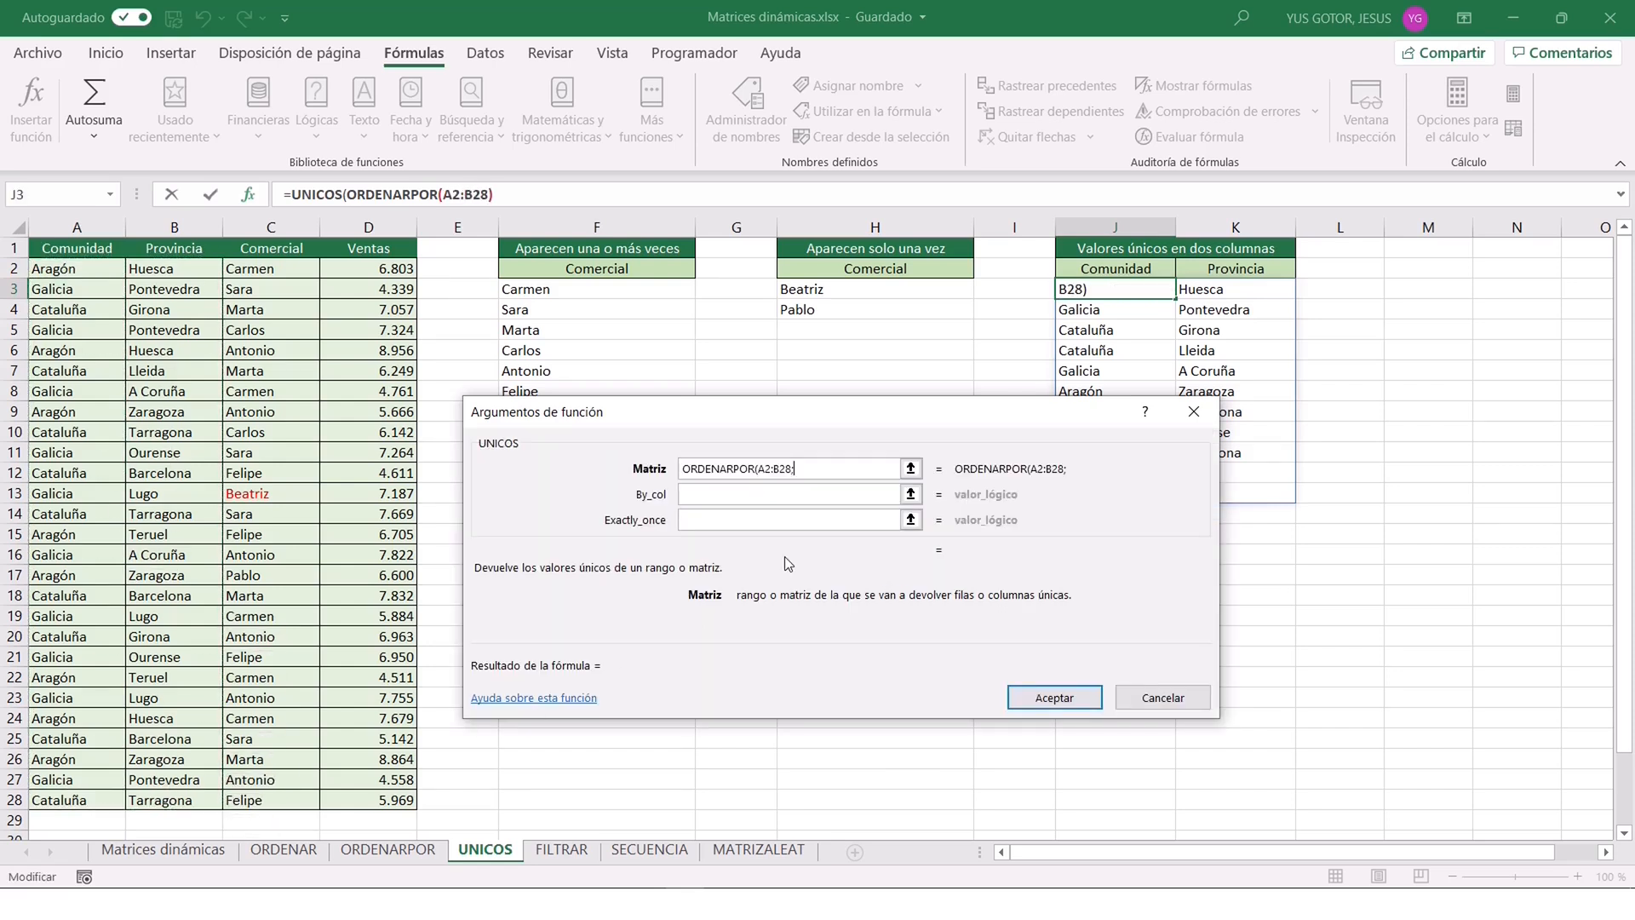
Complete the nested ORDENARPOR with sort keys A2:A28 and B2:B28, both in order 1, and accept the formula.
drag(53, 268, 61, 799)
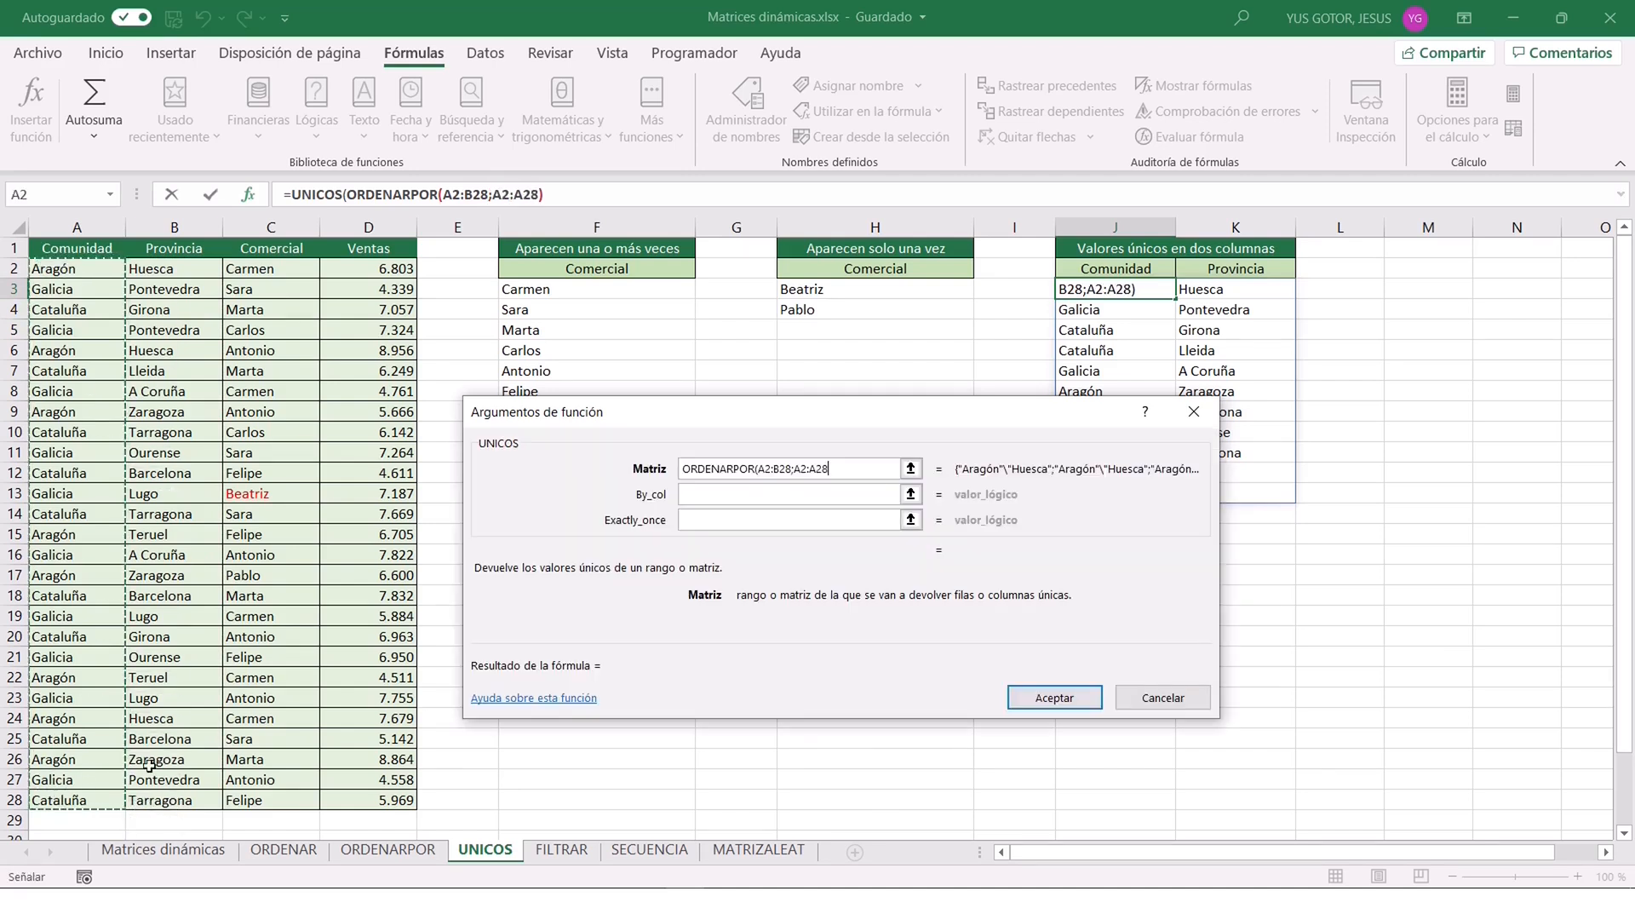
text(;1)
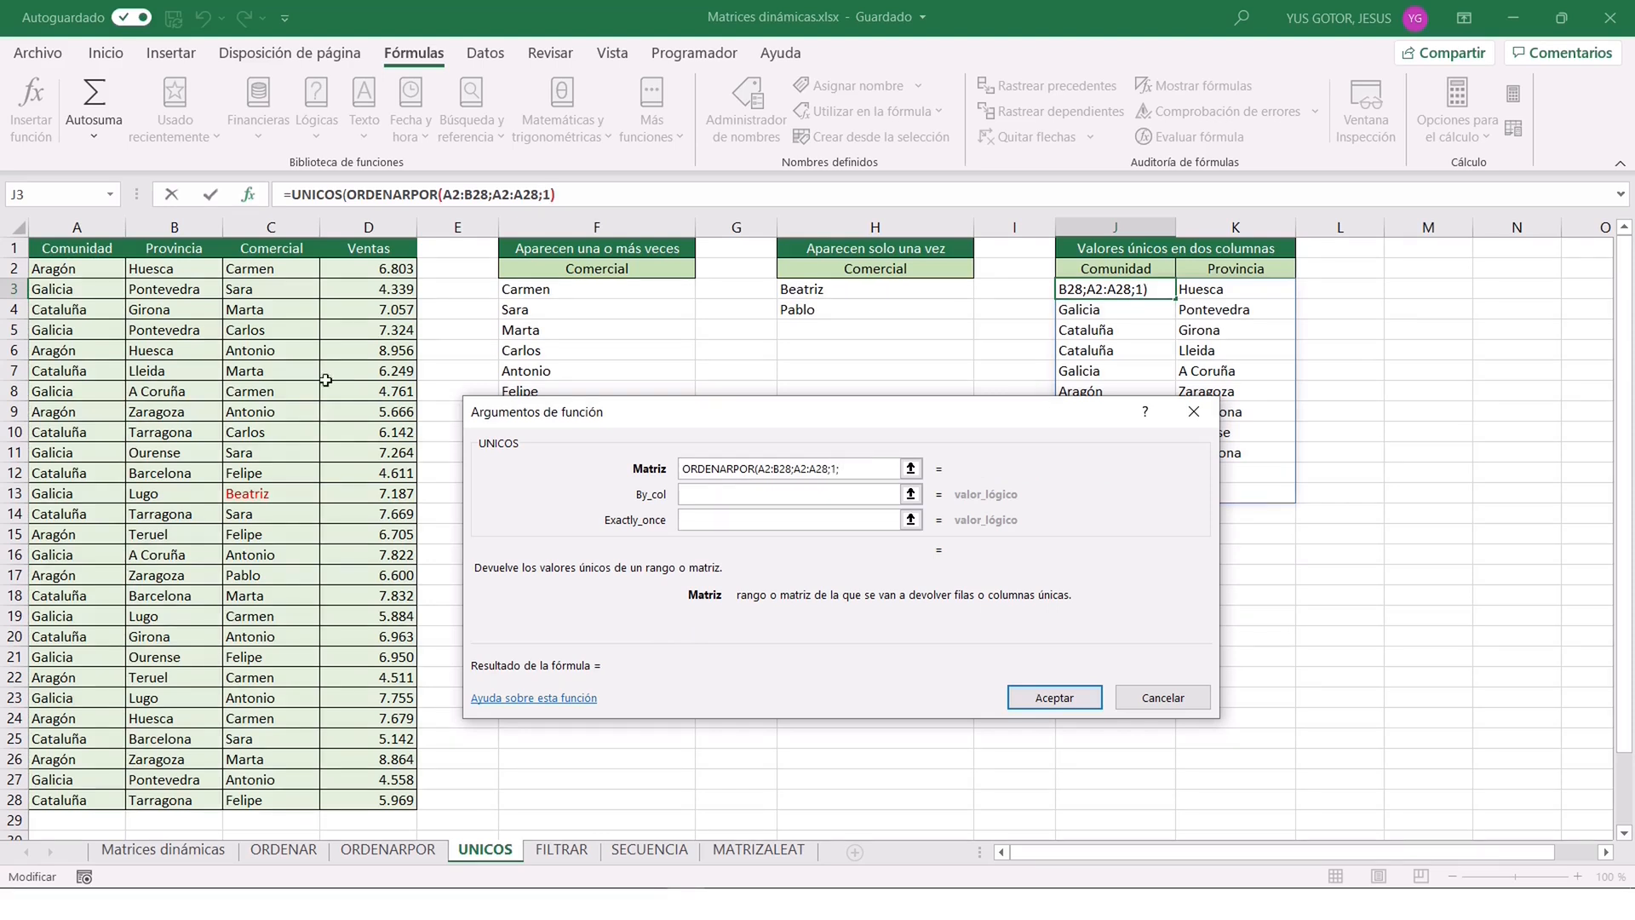
text(;)
drag(186, 271, 173, 800)
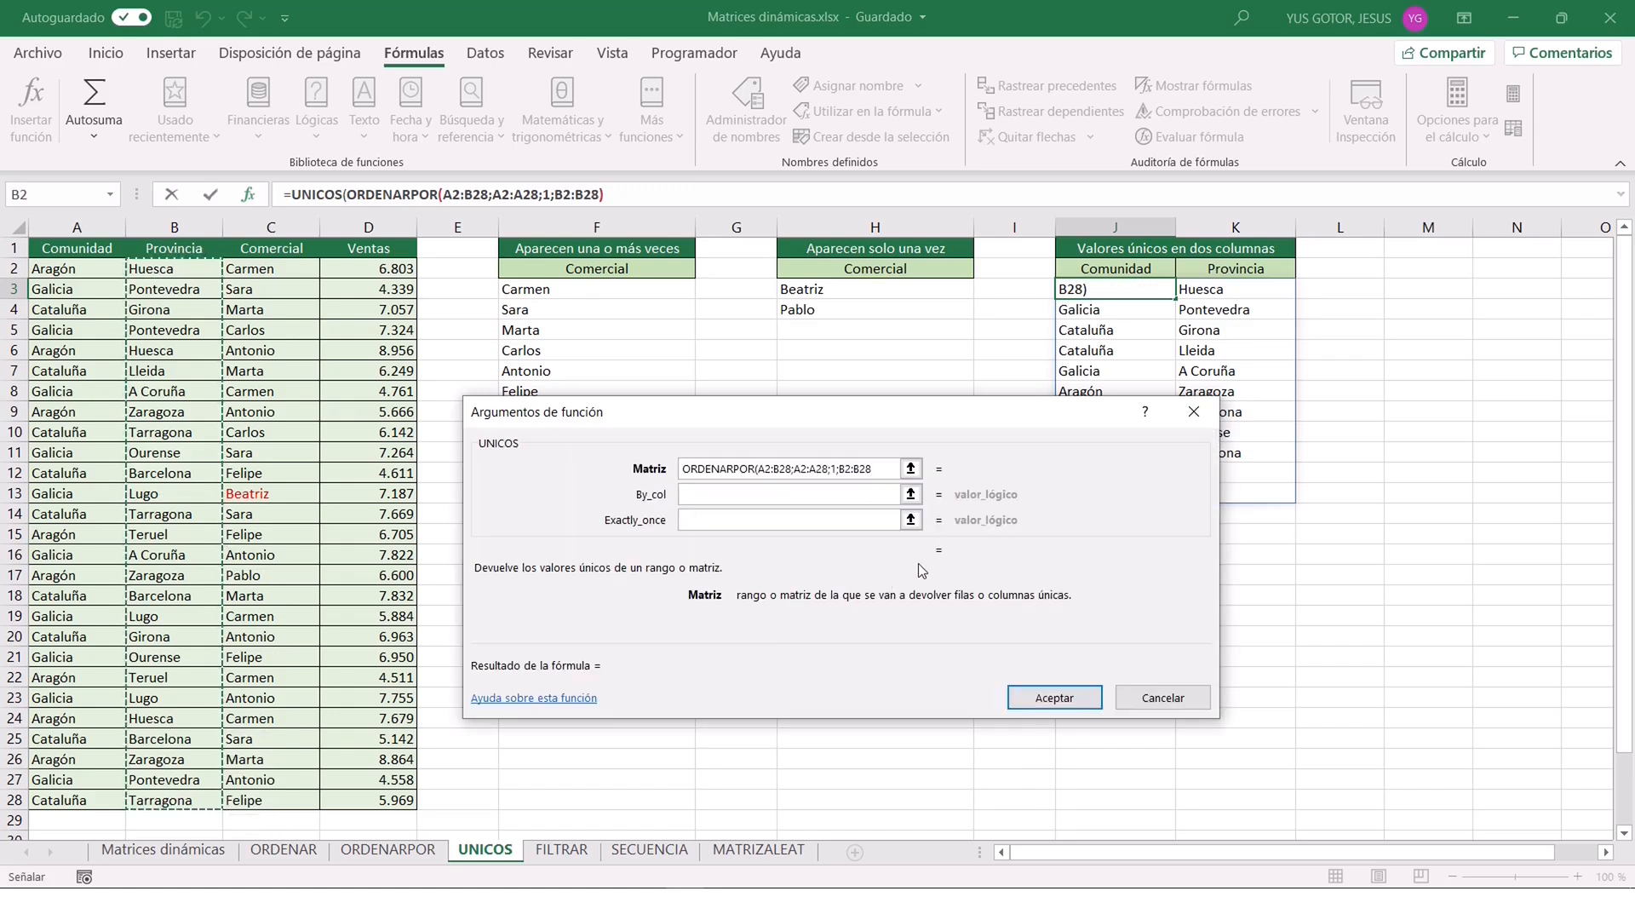
text(;1)
click(1041, 699)
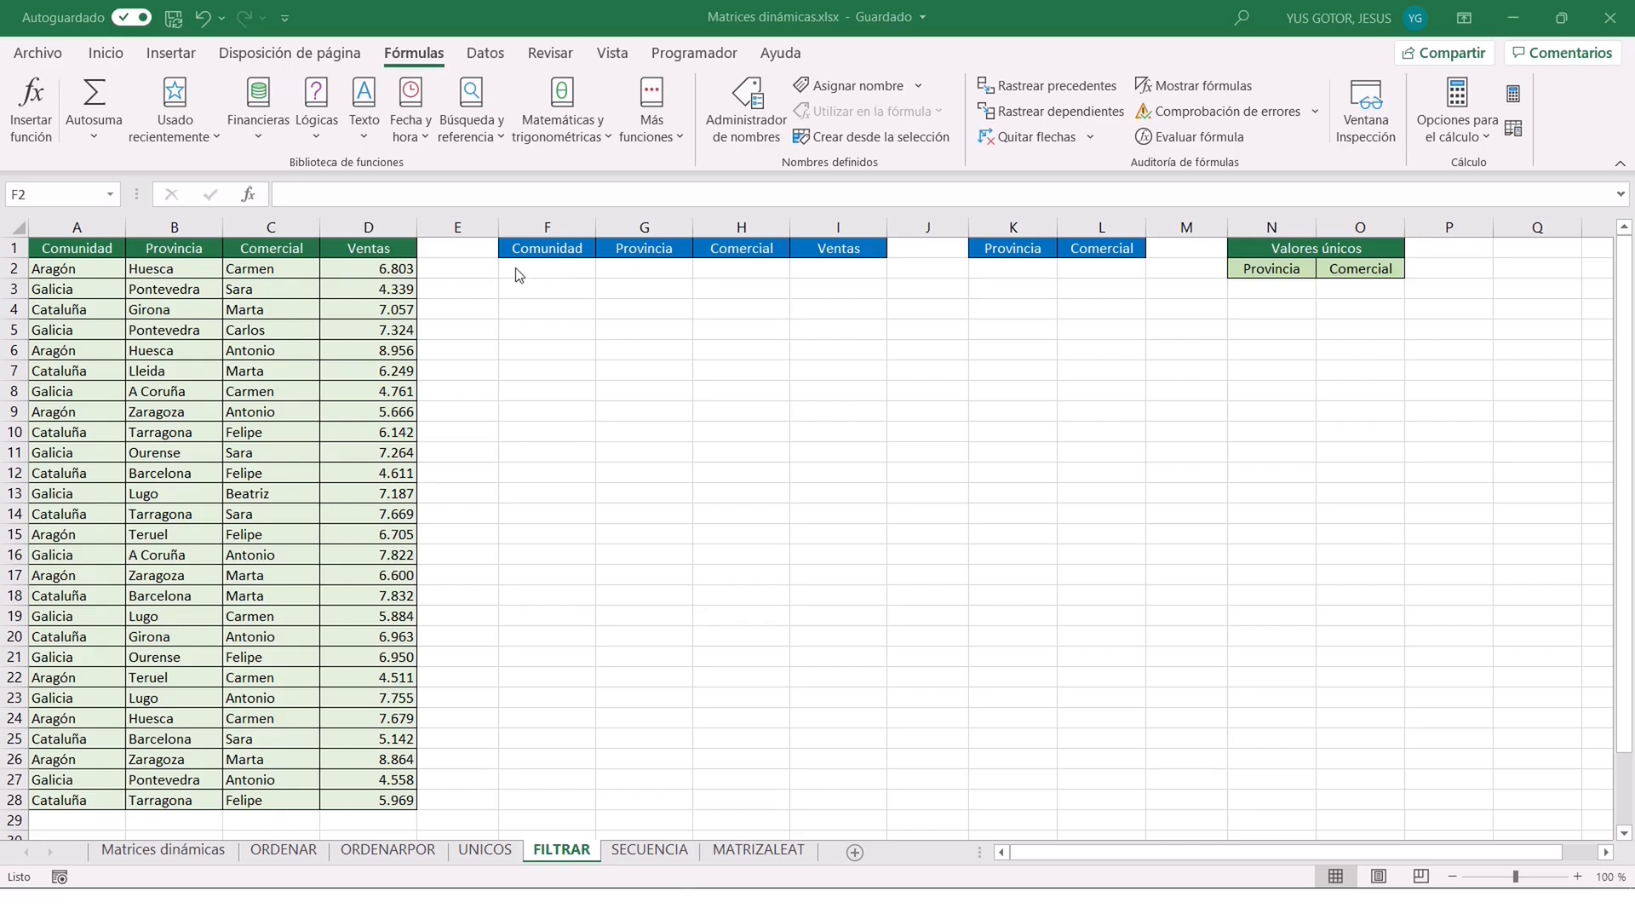
Enter =FILTRAR(A2:D28;A2:A28="Aragón";"No hay") in F2 of the FILTRAR sheet.
click(545, 271)
text(=filtrar()
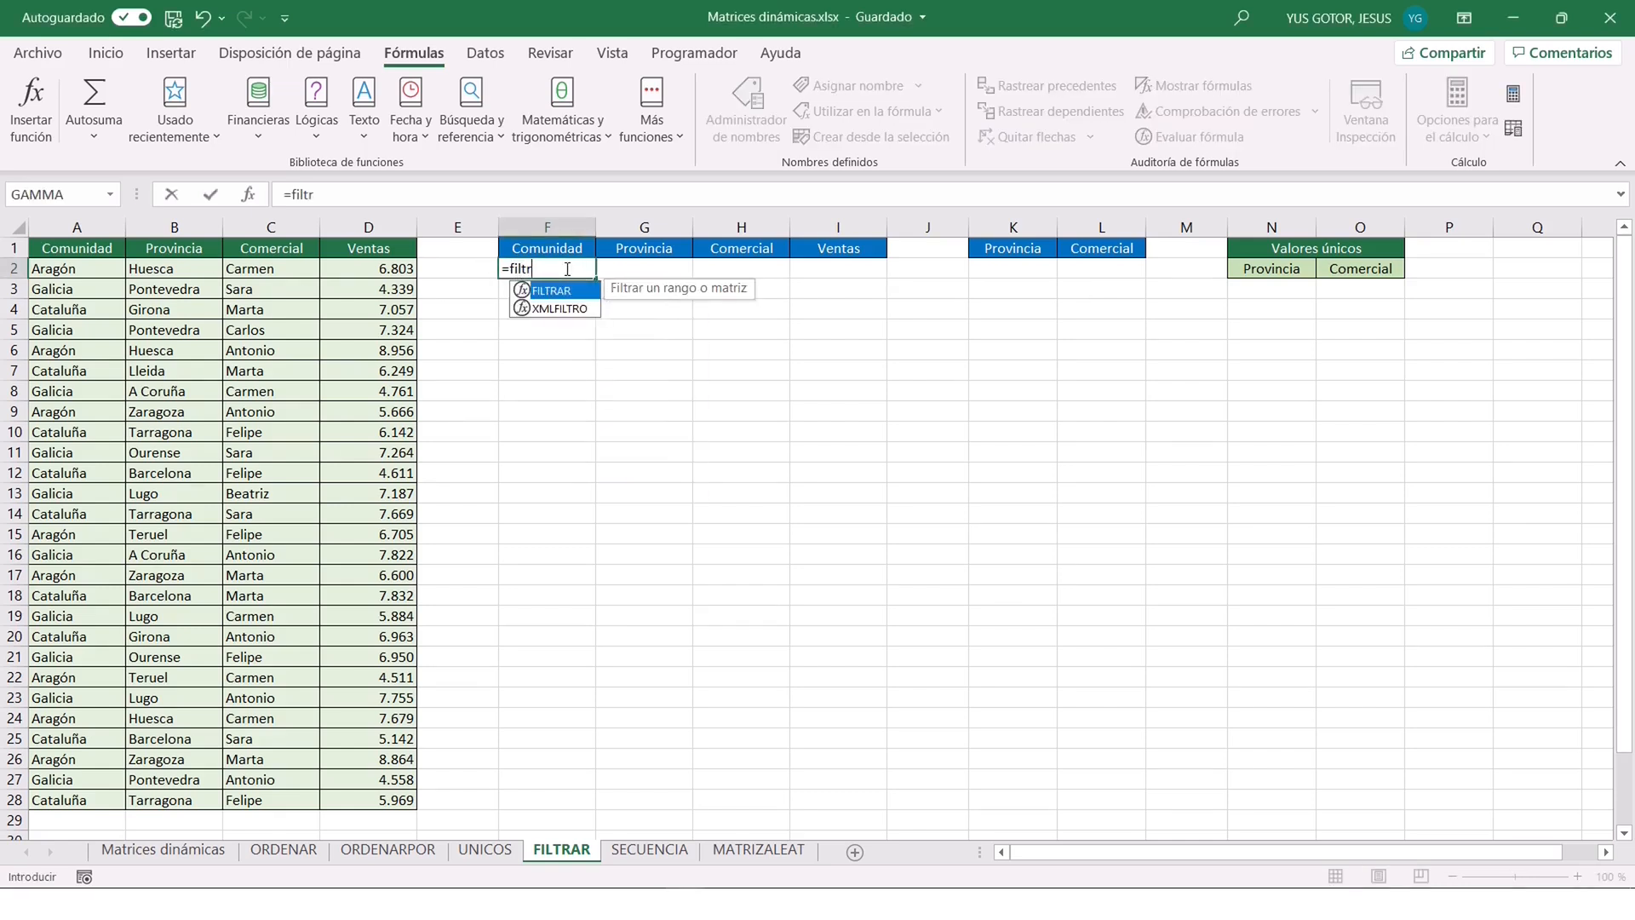
click(249, 197)
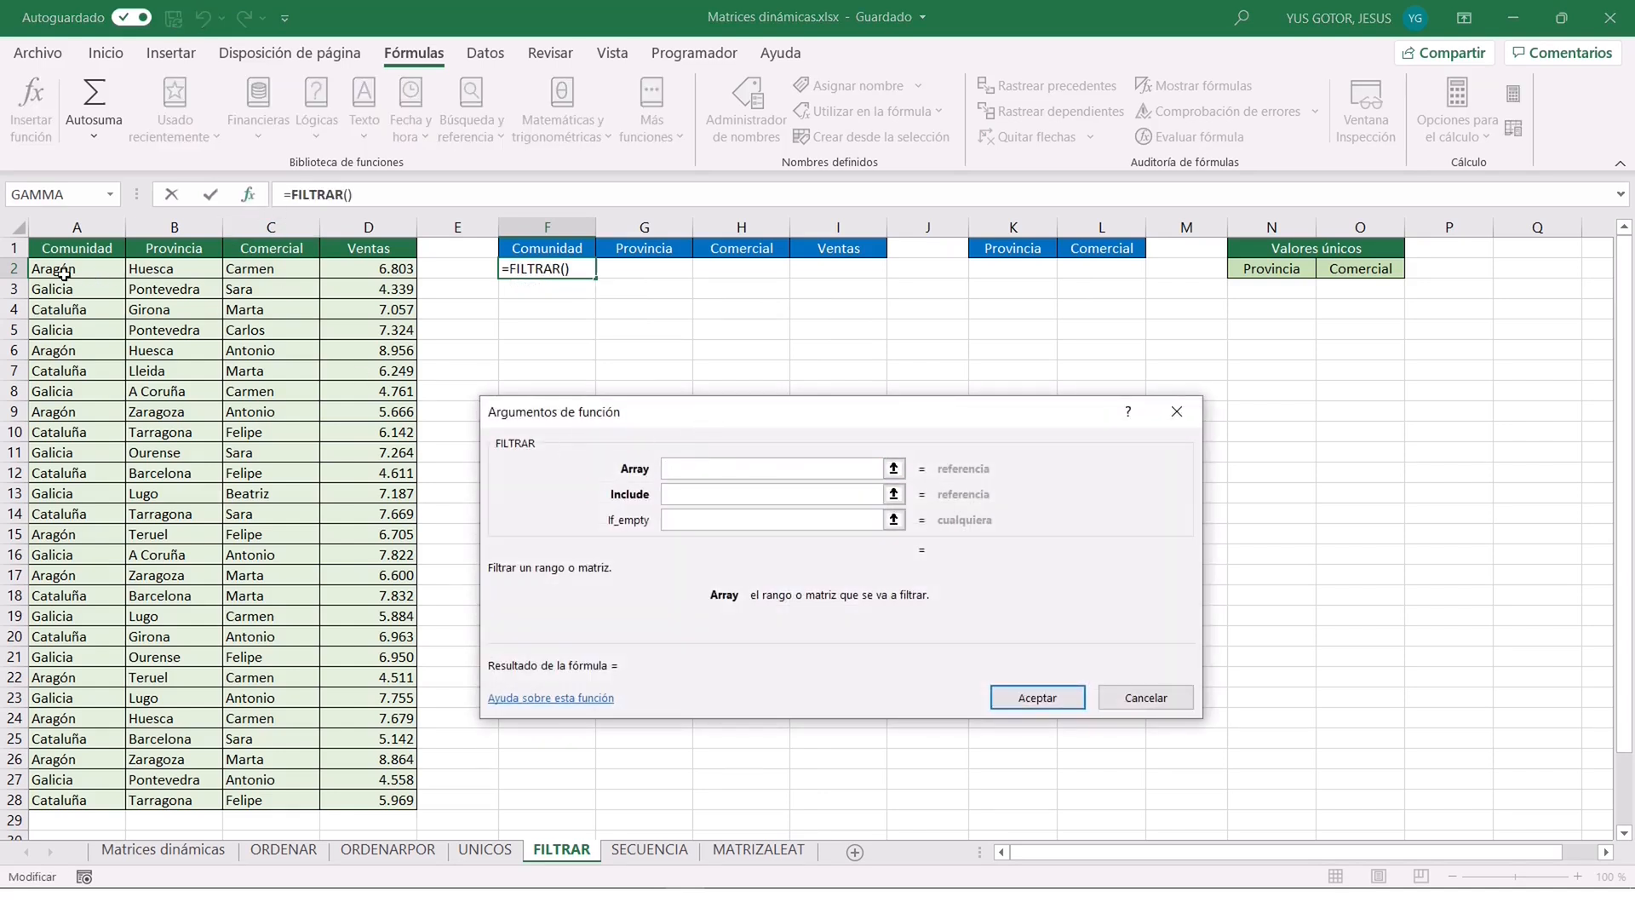
drag(91, 268, 353, 803)
key(Tab)
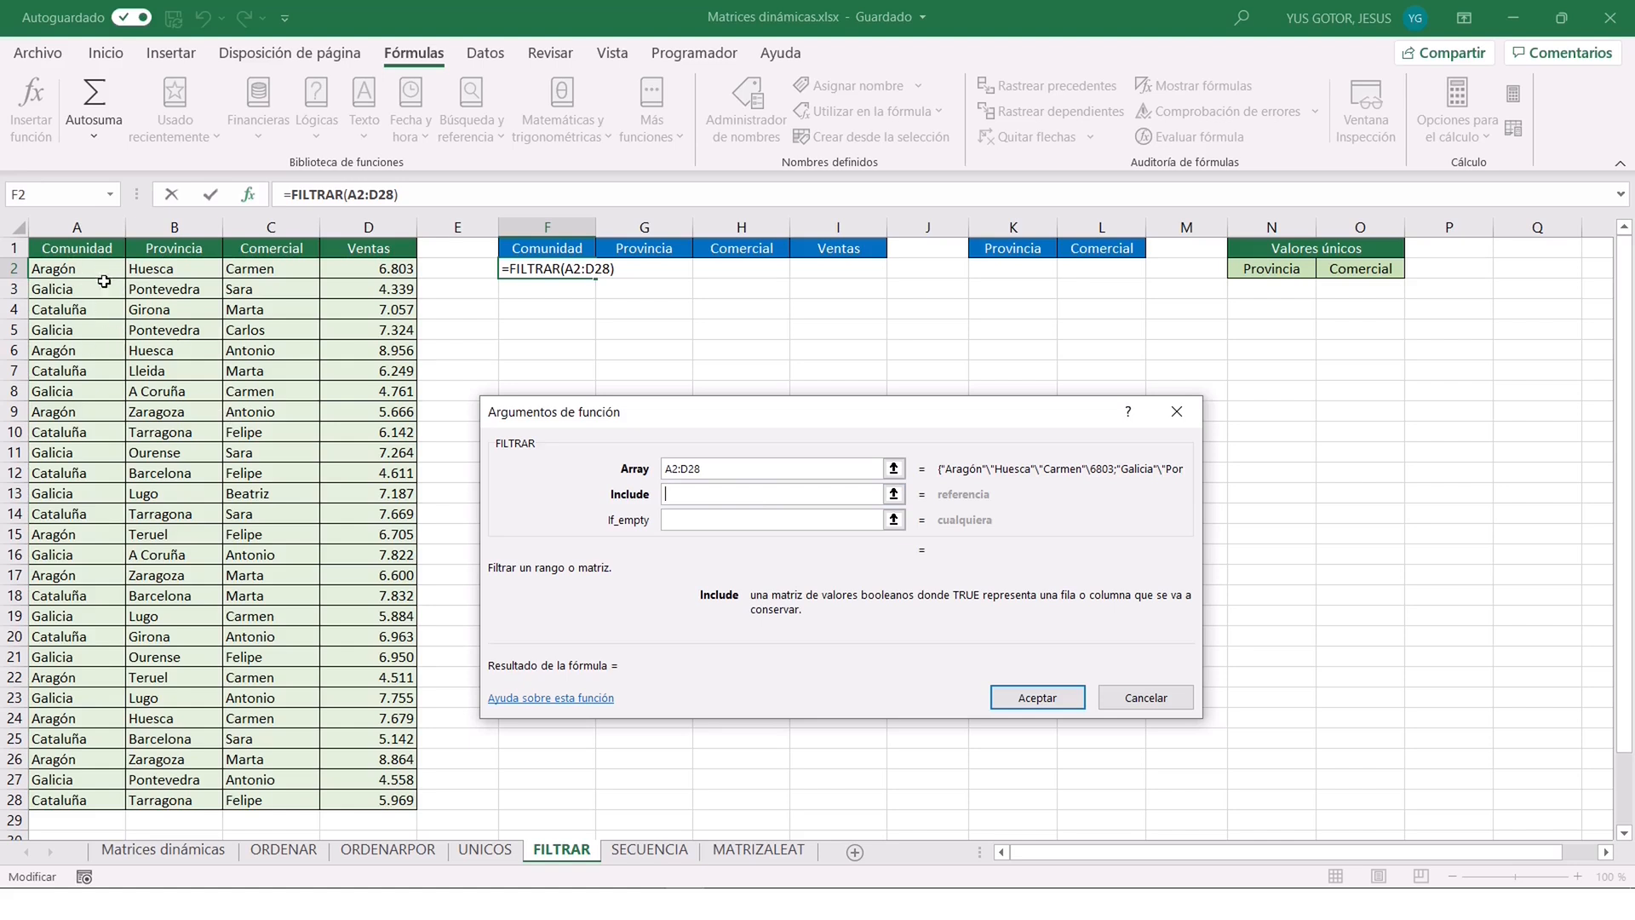
drag(86, 269, 100, 802)
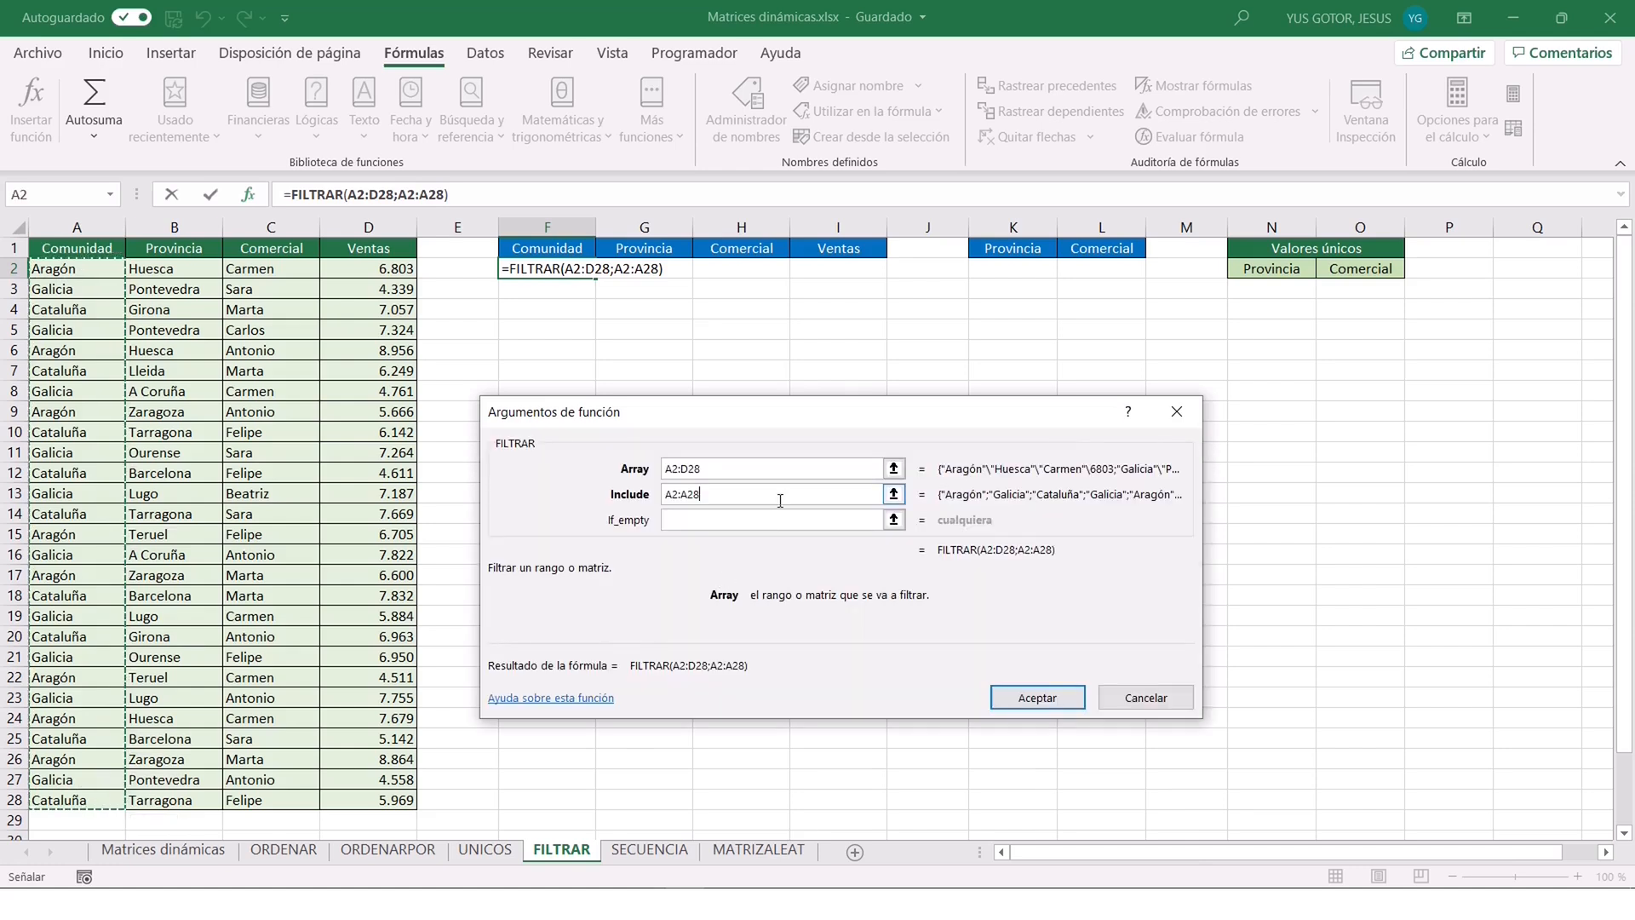
text(="Aragón")
click(697, 520)
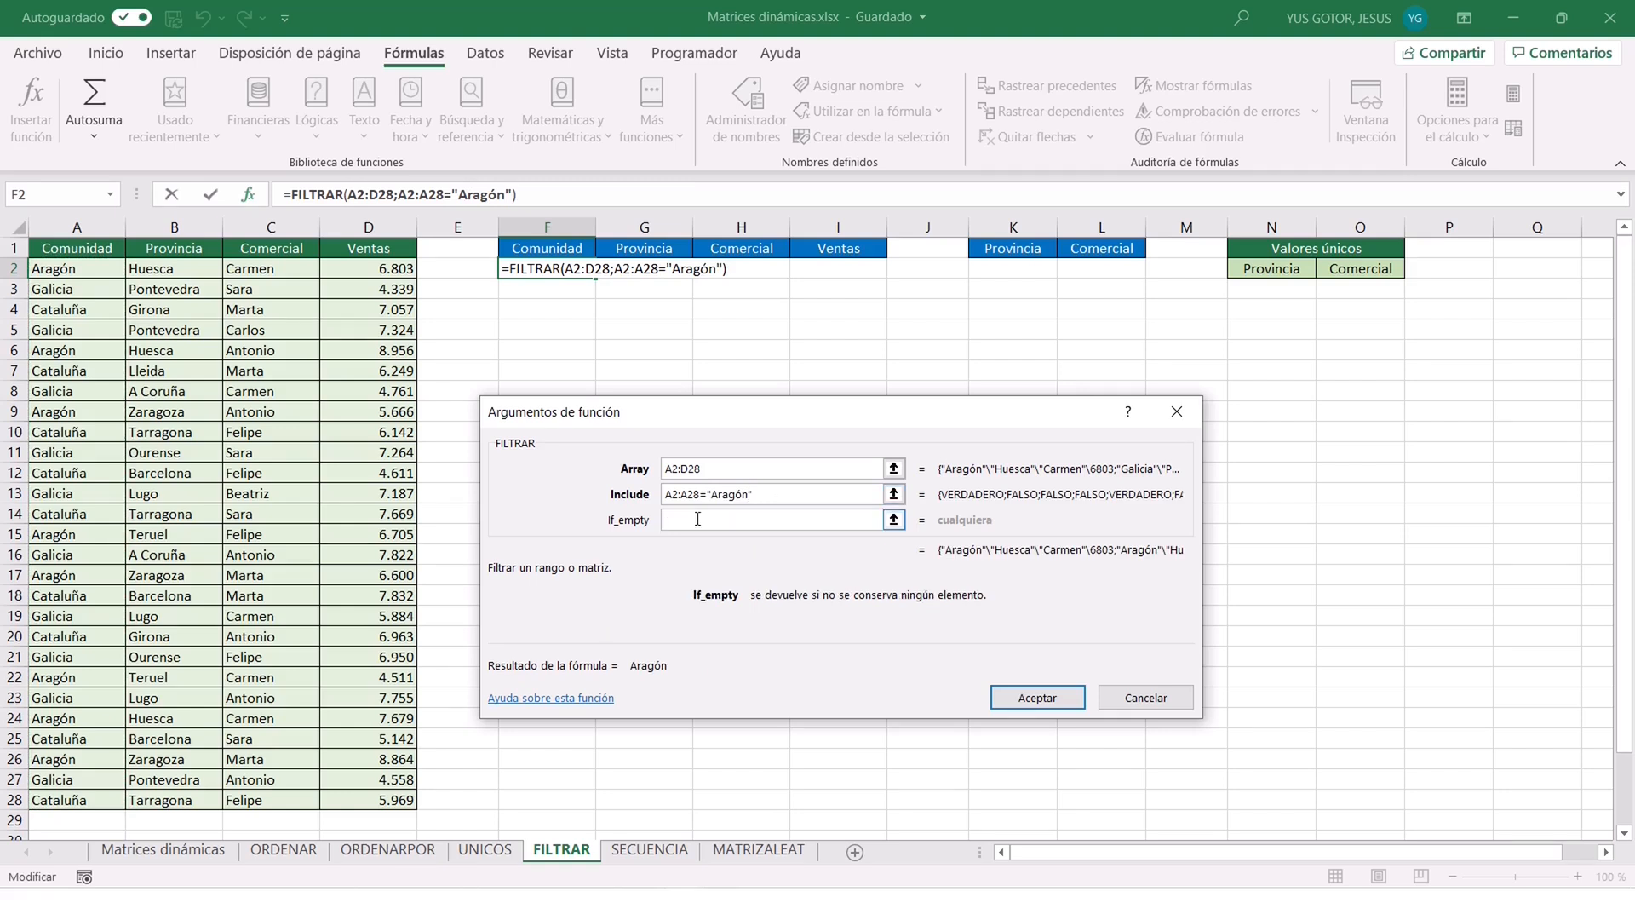
text("No hay")
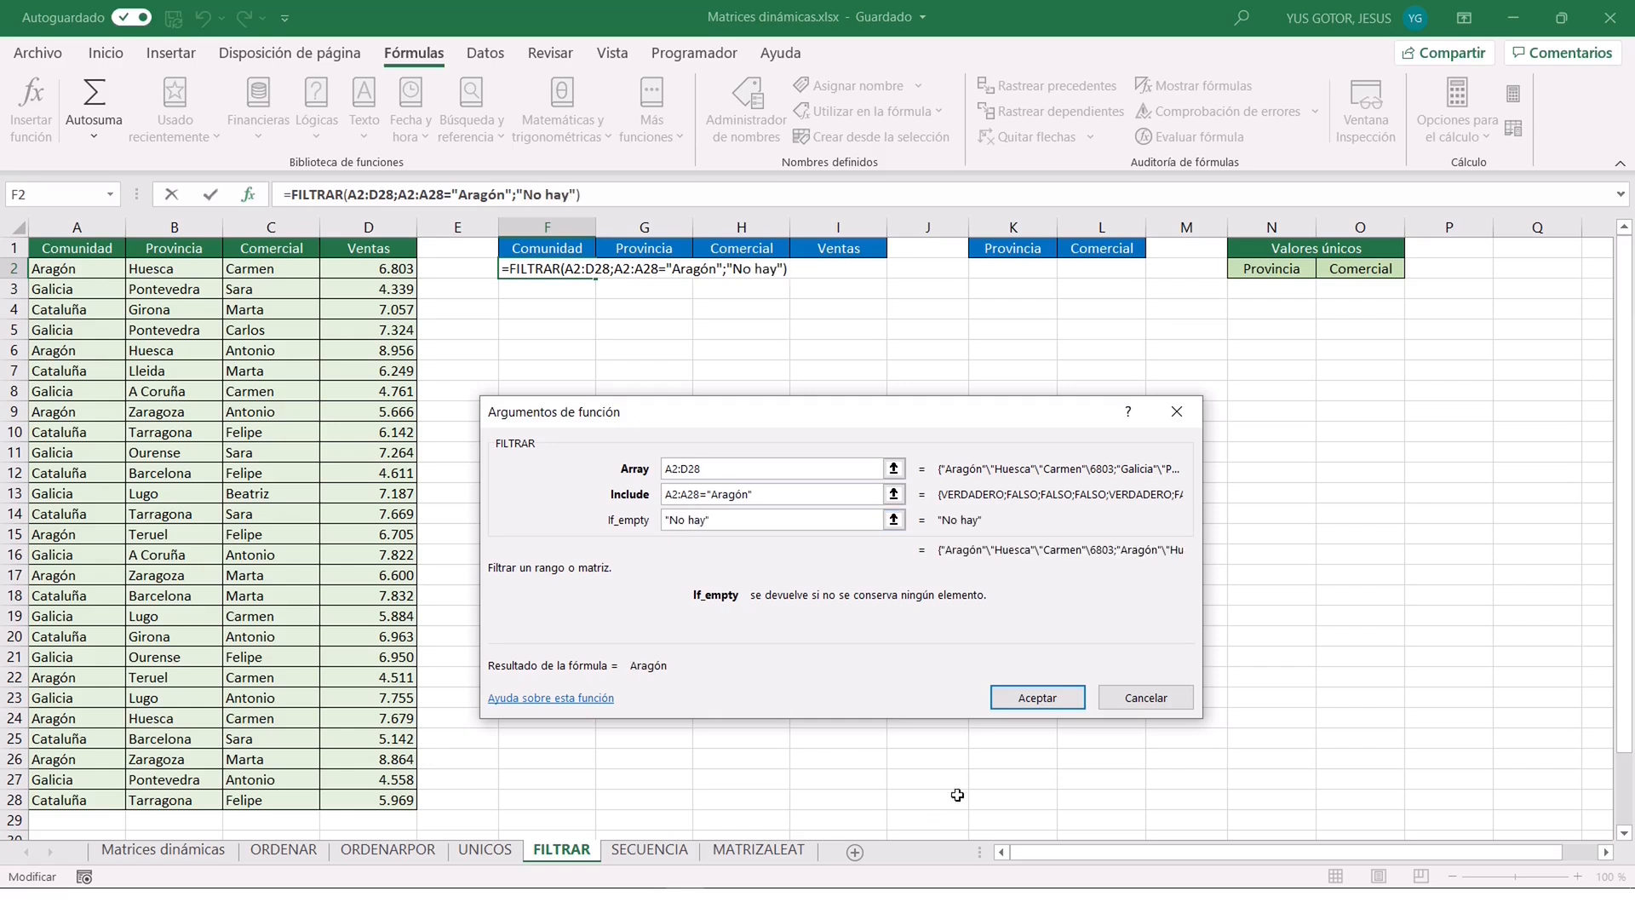
click(1050, 702)
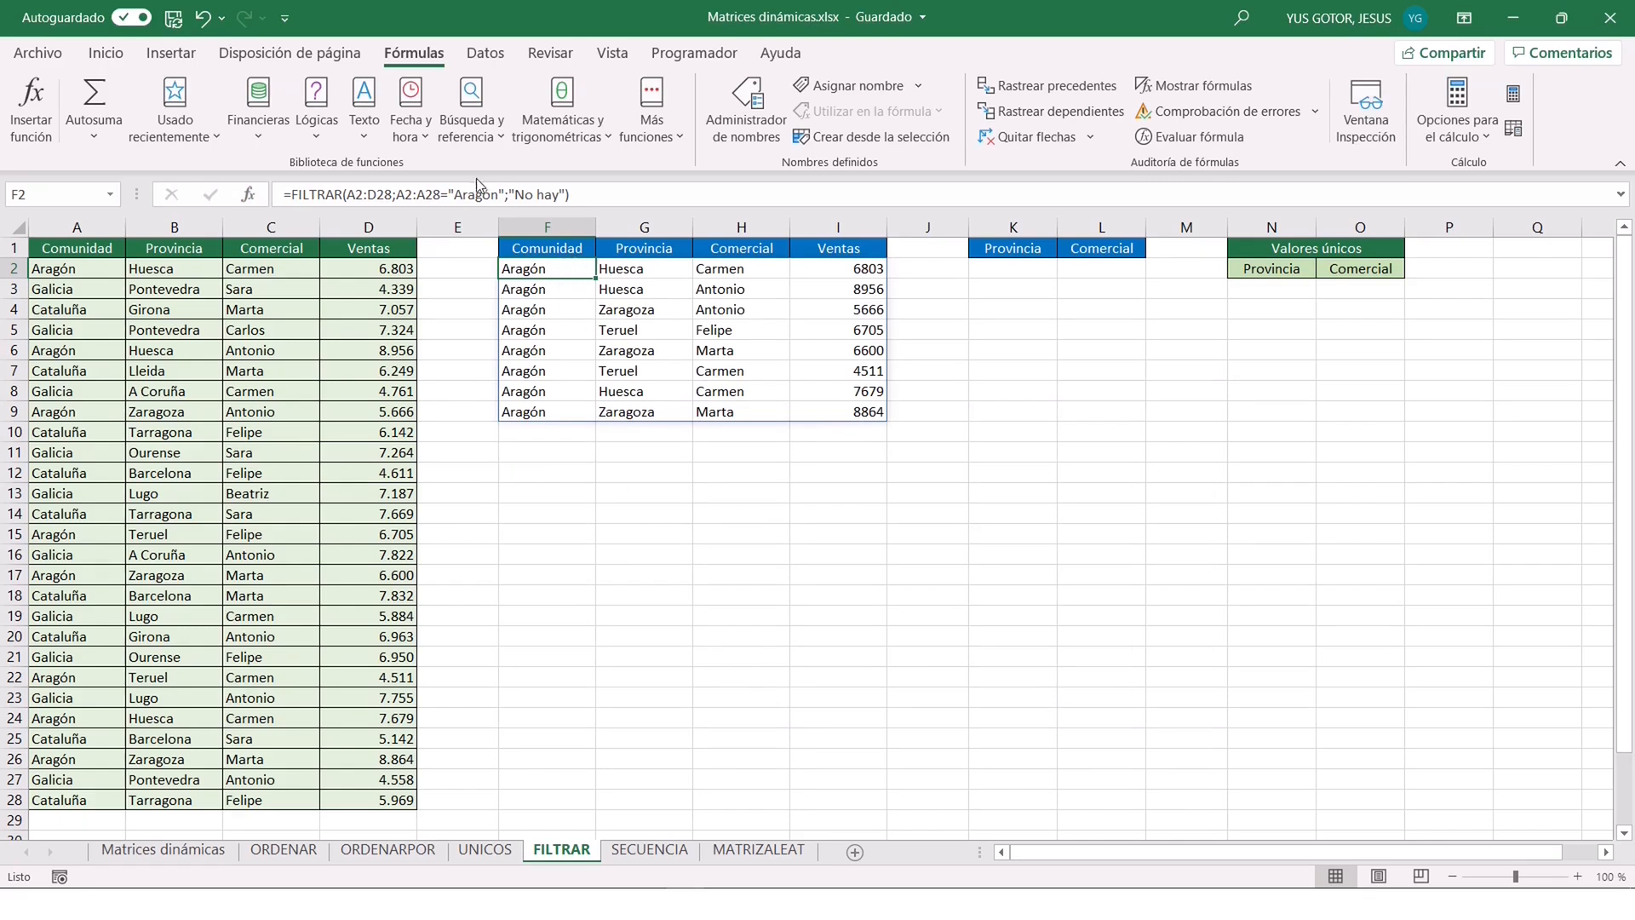
Change the Comunidad criterion in the F2 FILTRAR formula to "Galicia".
click(498, 194)
key(BackSpace)
key(BackSpace)
key(BackSpace)
key(BackSpace)
key(BackSpace)
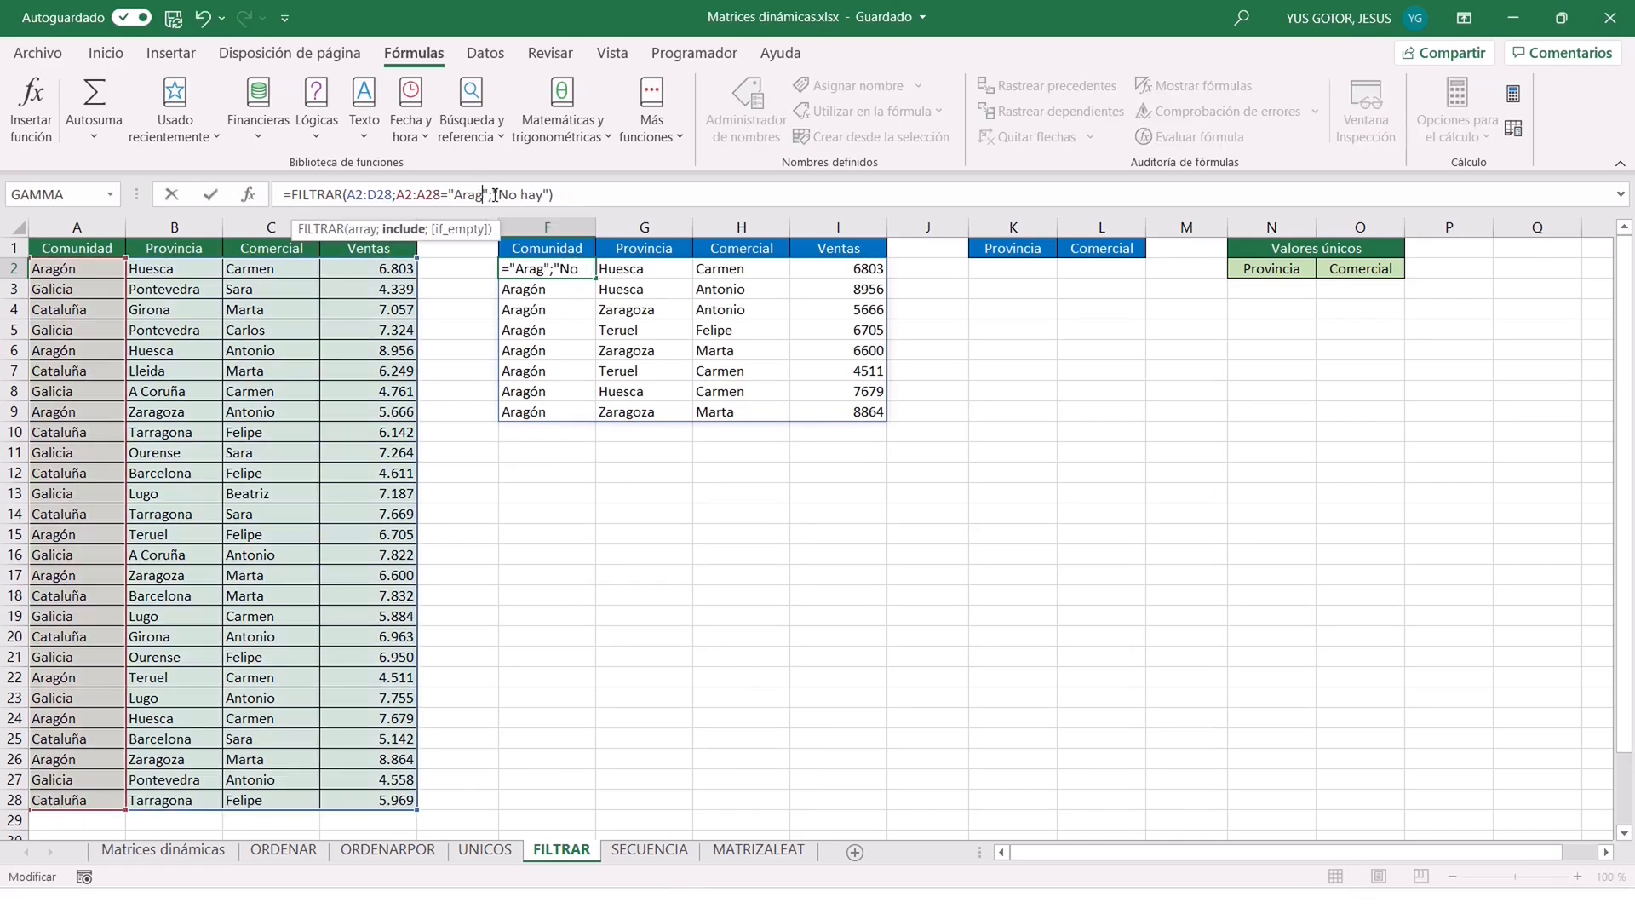
key(BackSpace)
text(Galicia)
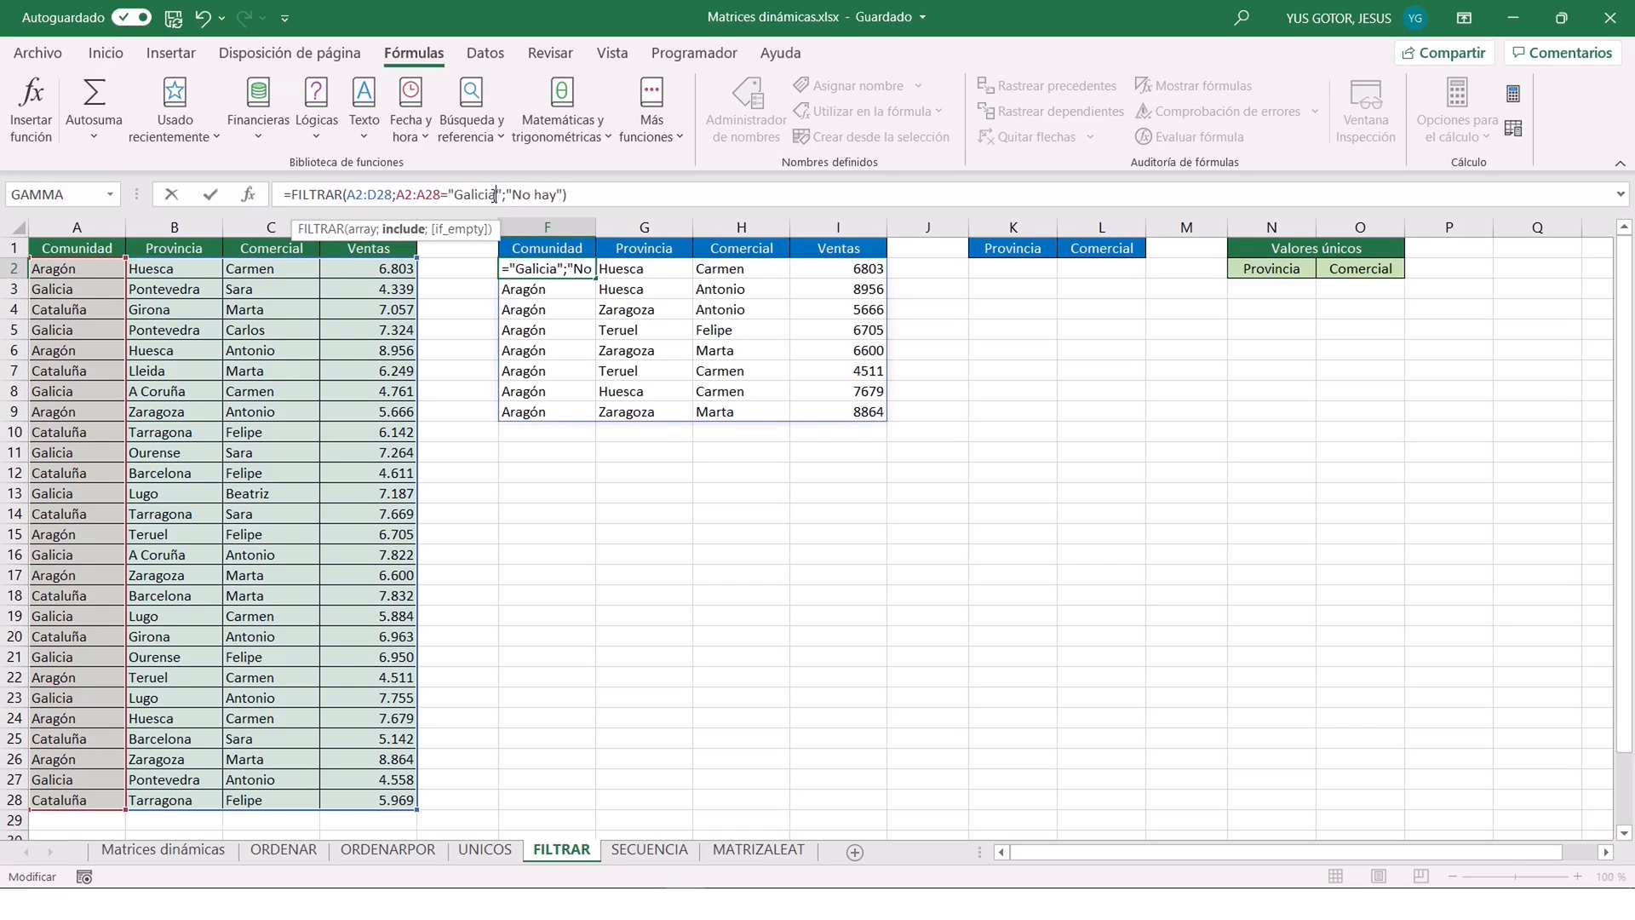
key(ctrl+Return)
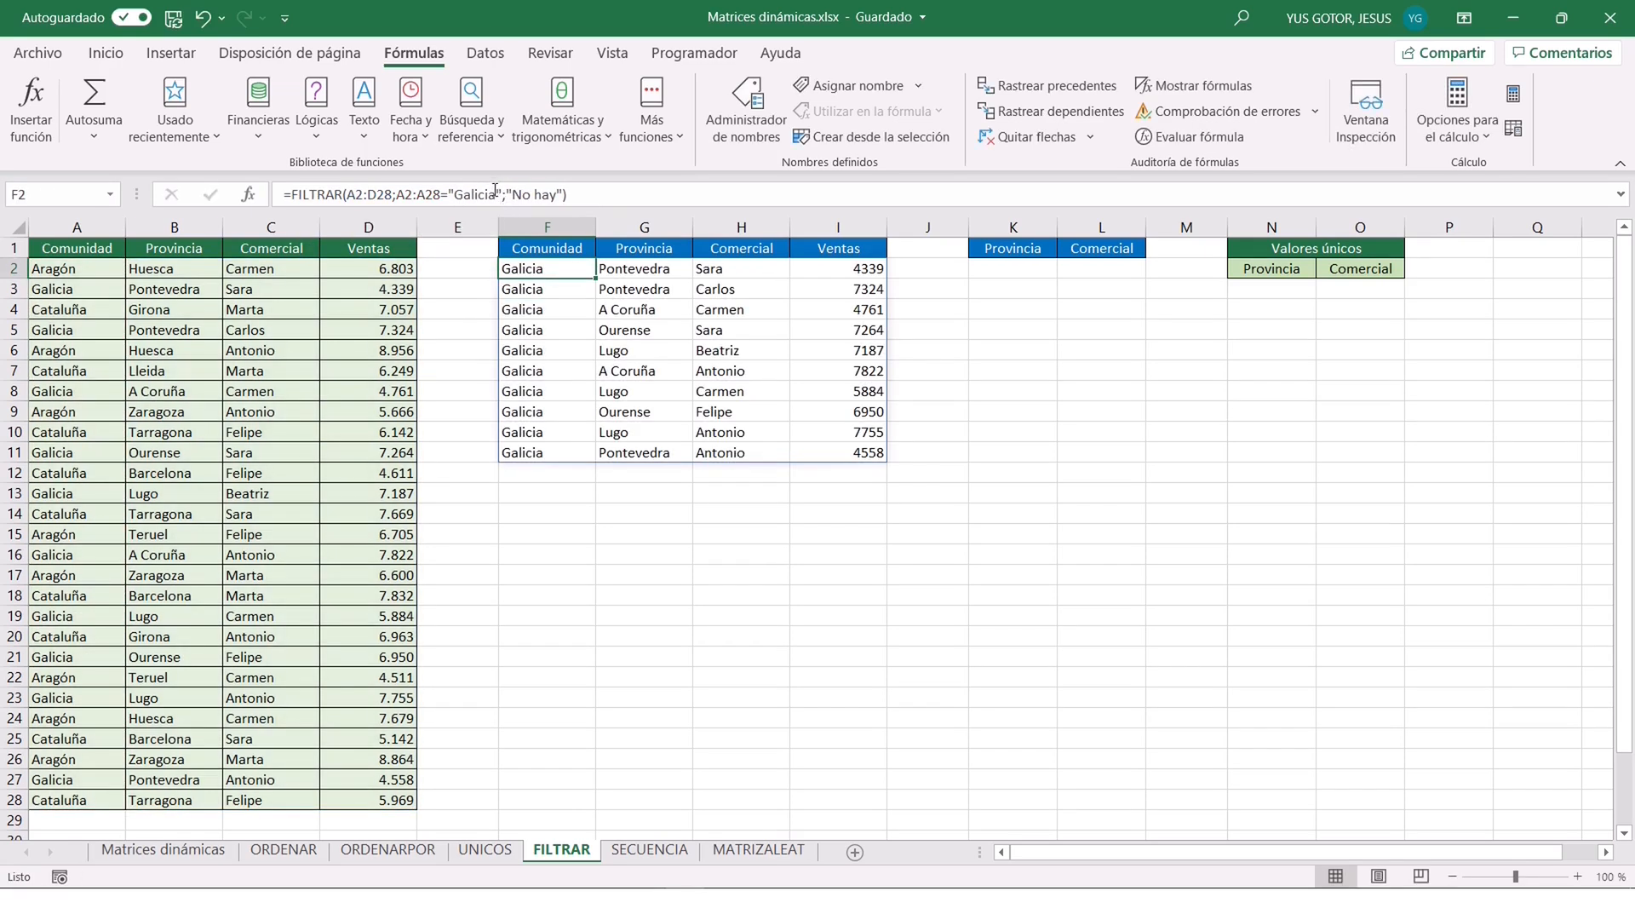
Test the F2 FILTRAR formula with the criterion "Extremadura", then clear the formula from F2.
click(495, 191)
key(BackSpace)
key(BackSpace)
key(BackSpace)
key(BackSpace)
key(BackSpace)
key(BackSpace)
key(BackSpace)
text(Extremadura)
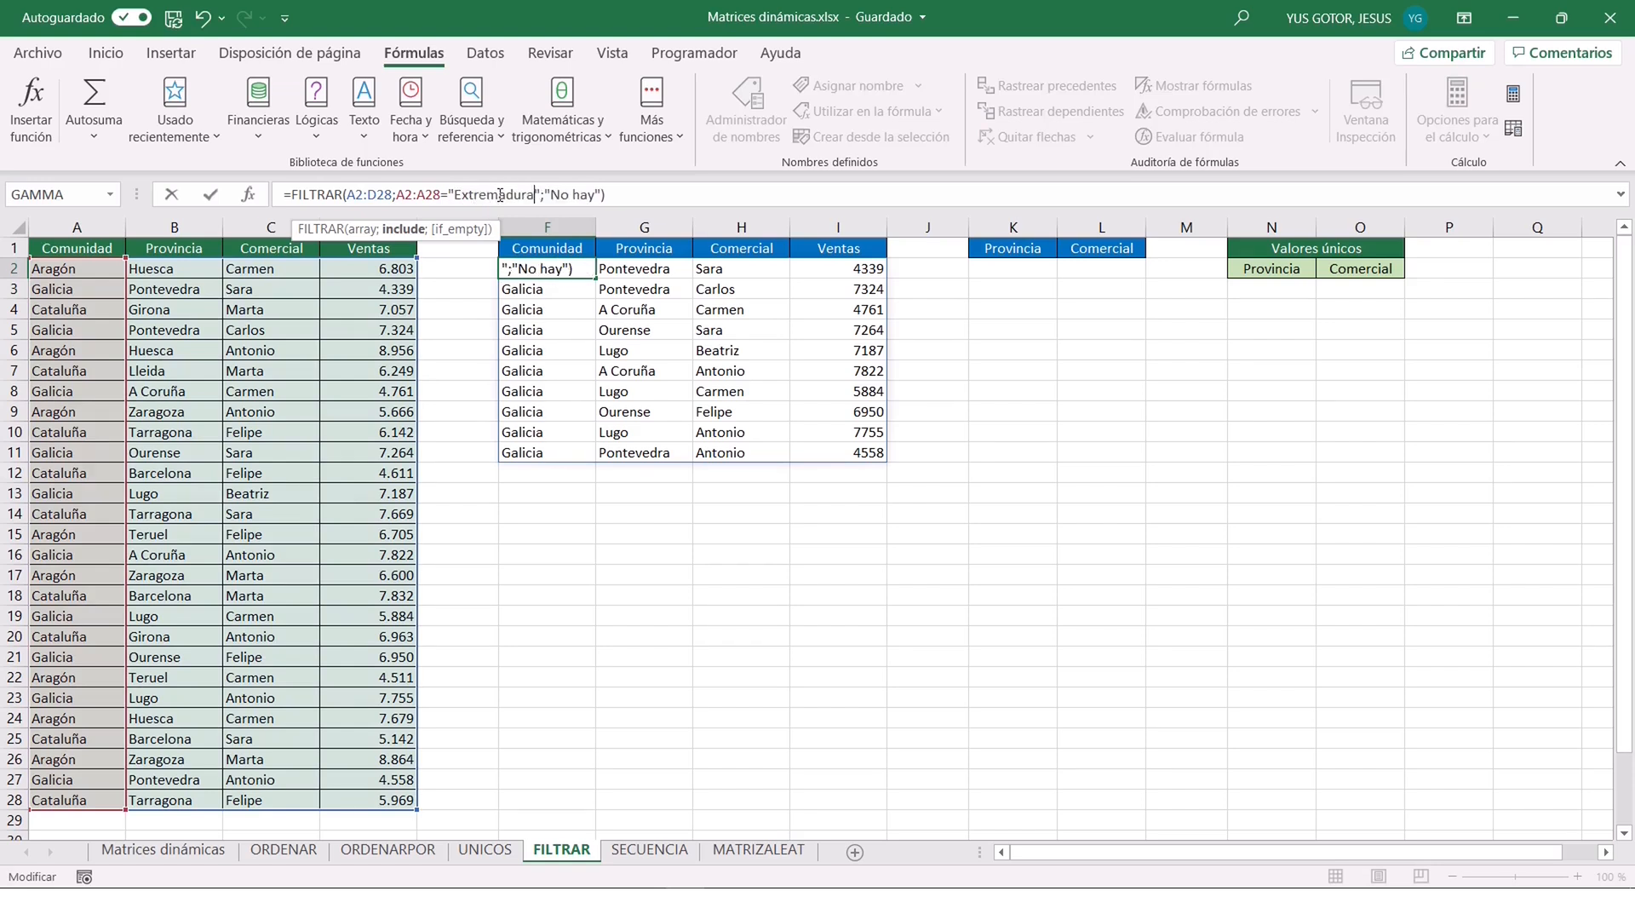
key(Return)
click(557, 271)
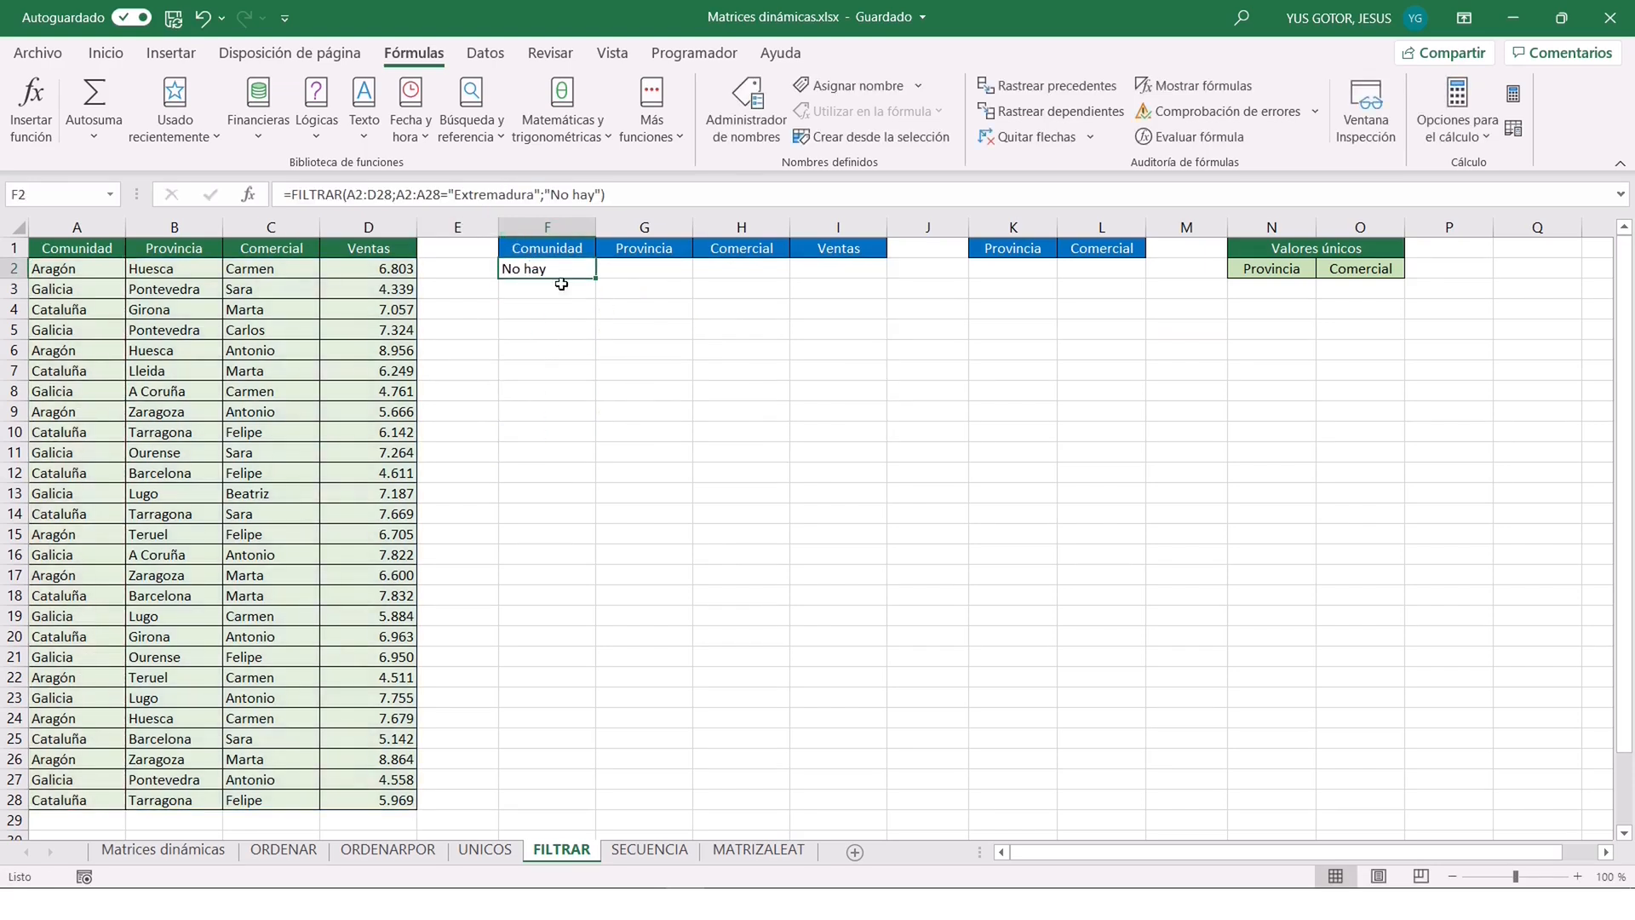
key(Delete)
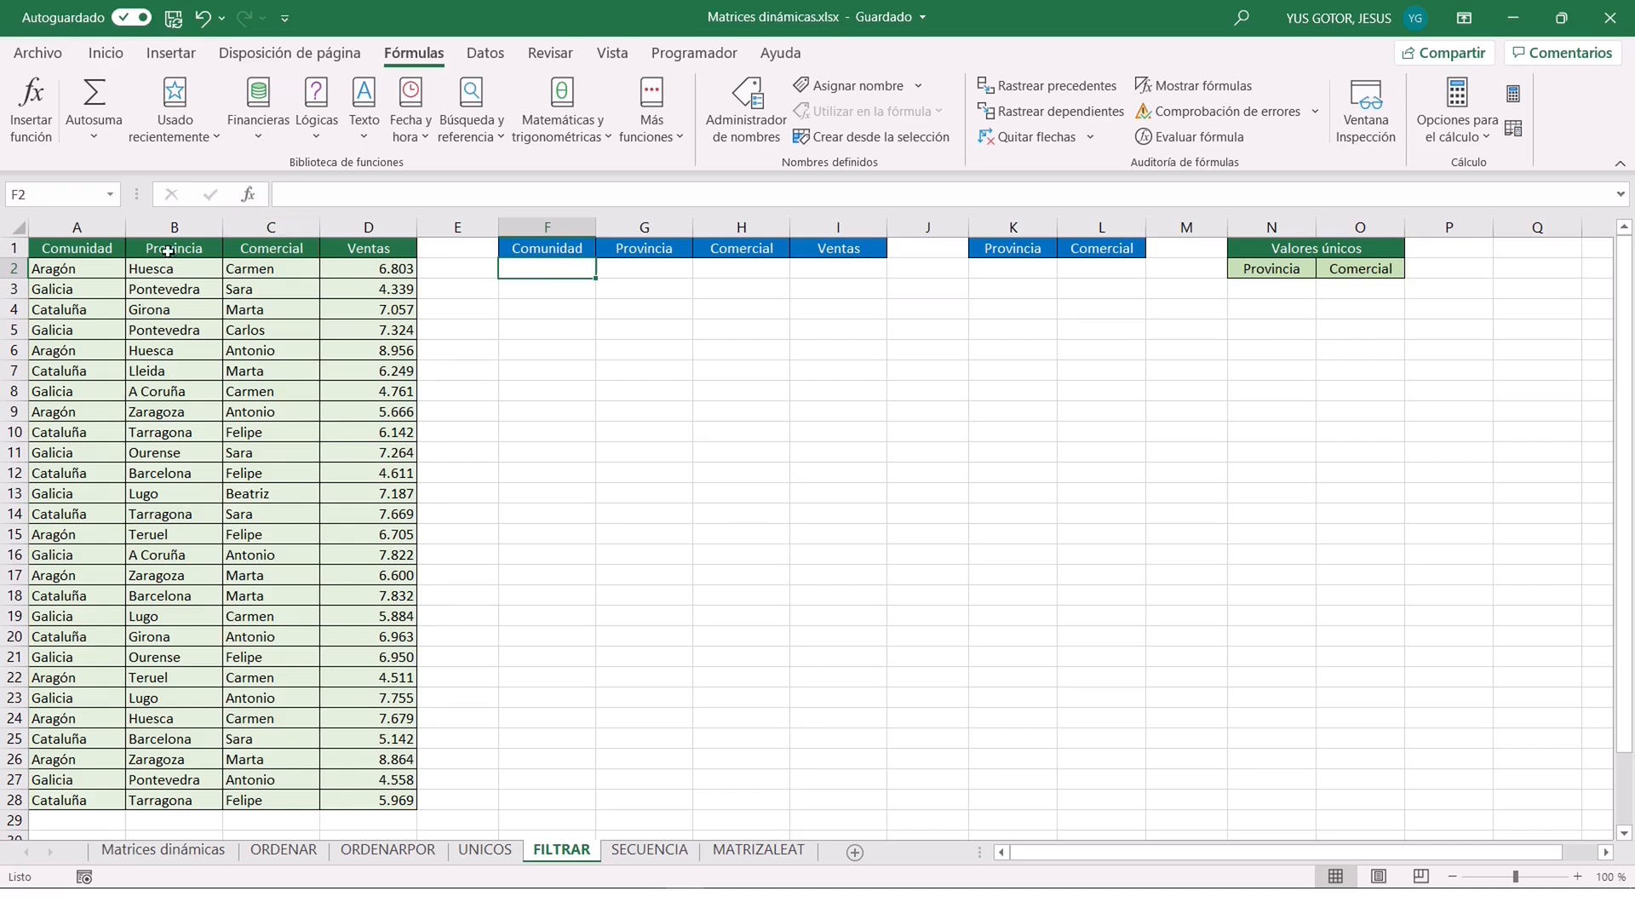
Create named ranges for A1:D28 from the top row only, and check them in the list of names.
drag(86, 247, 347, 797)
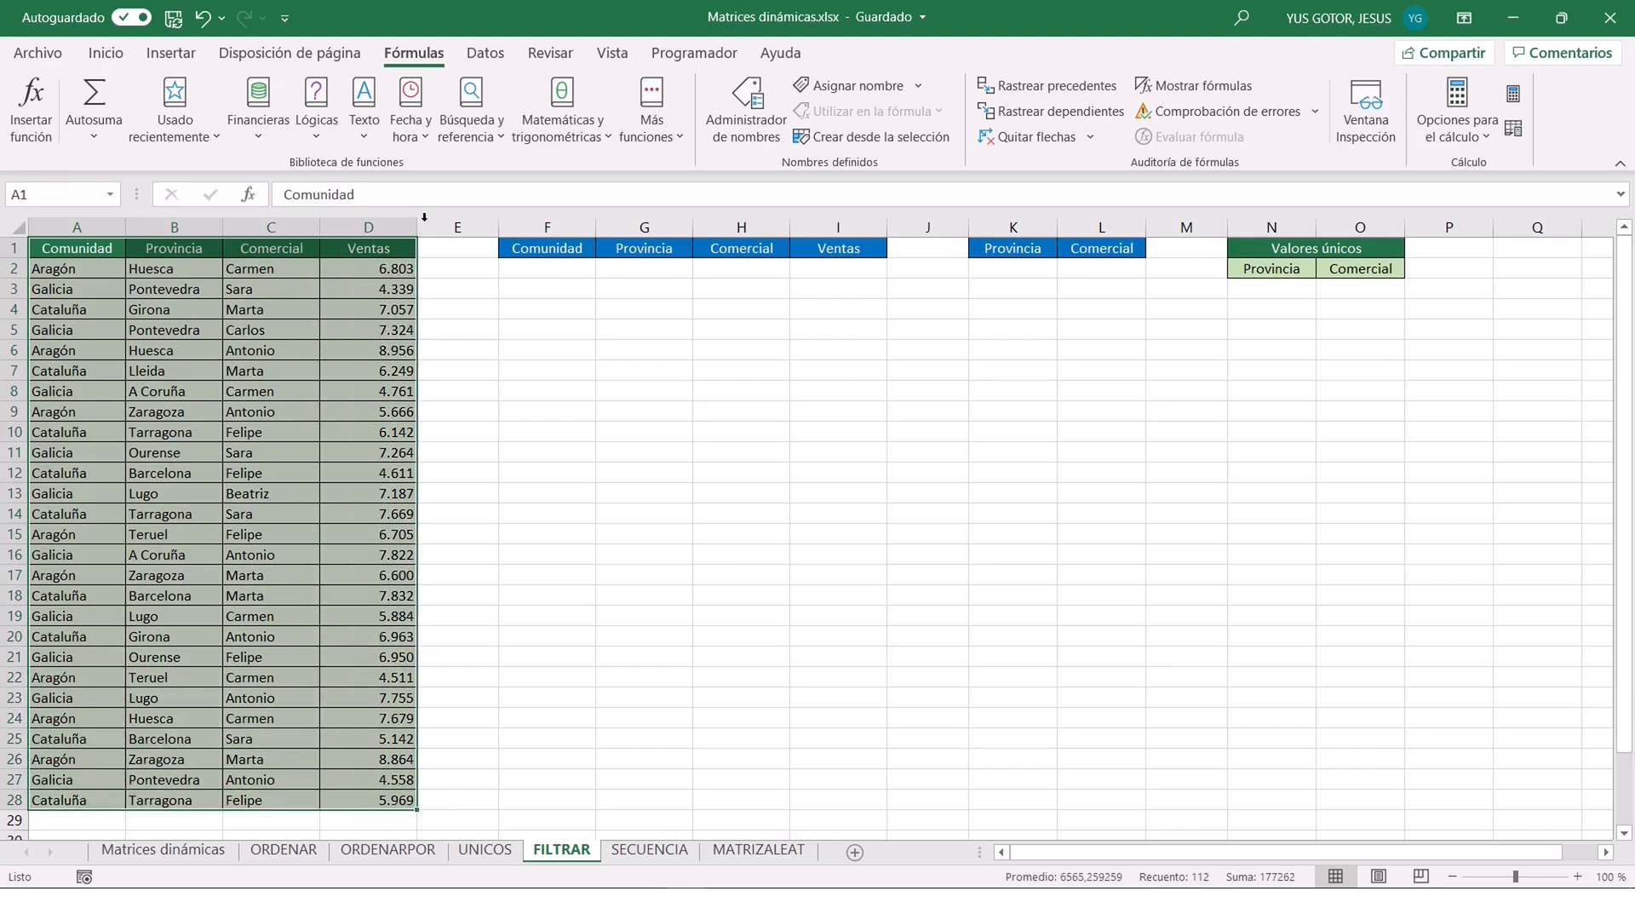
click(850, 135)
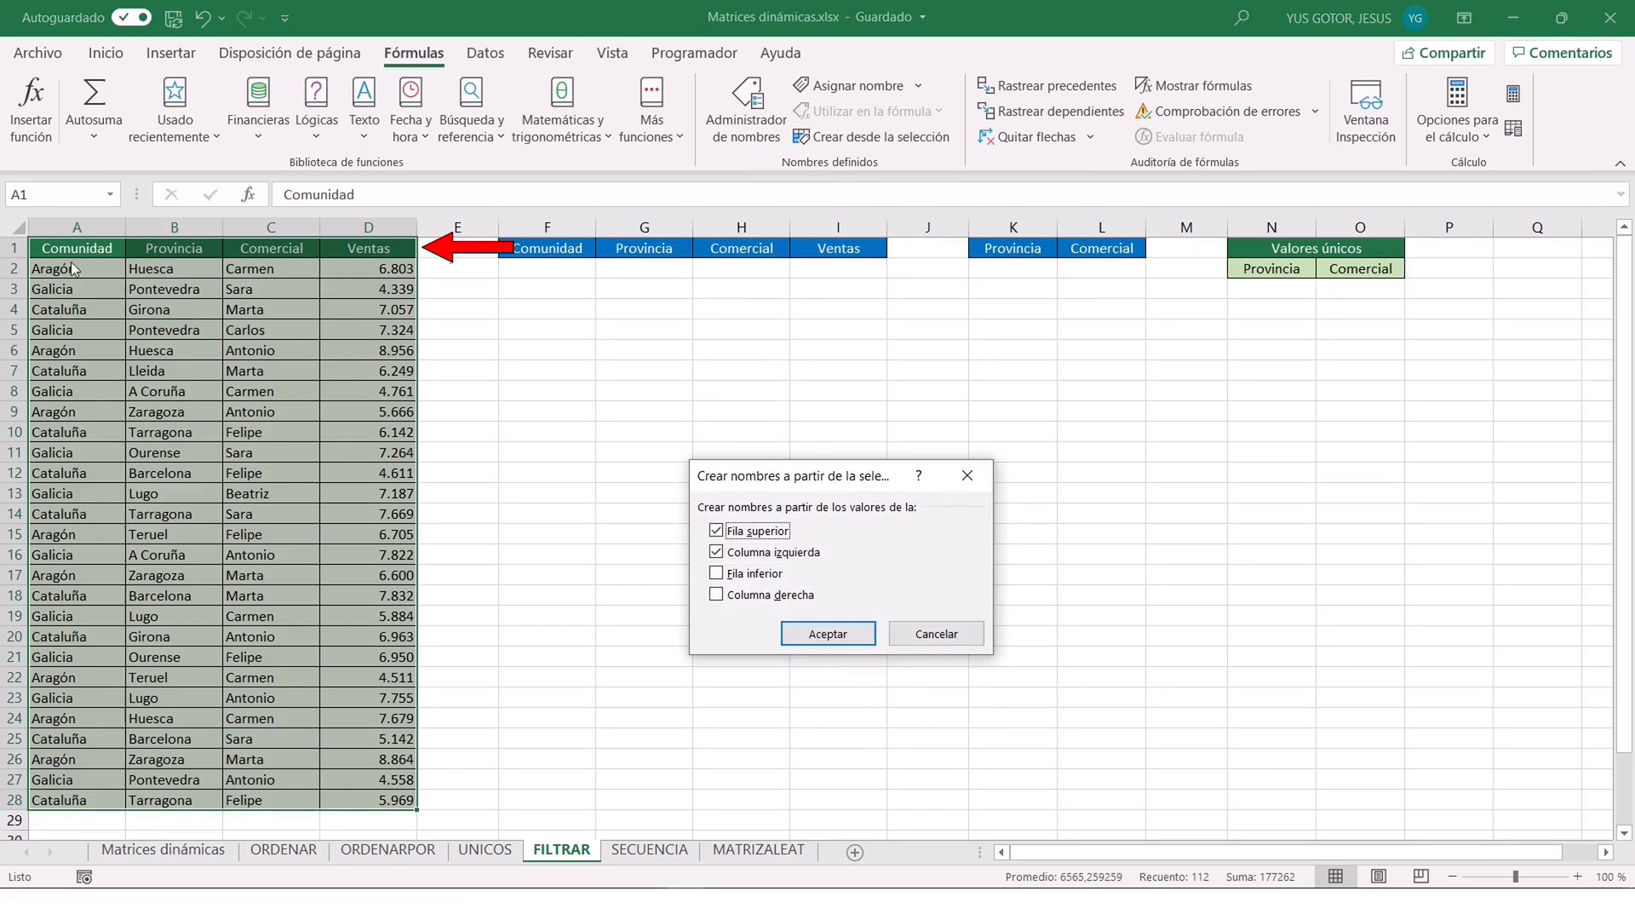
click(716, 552)
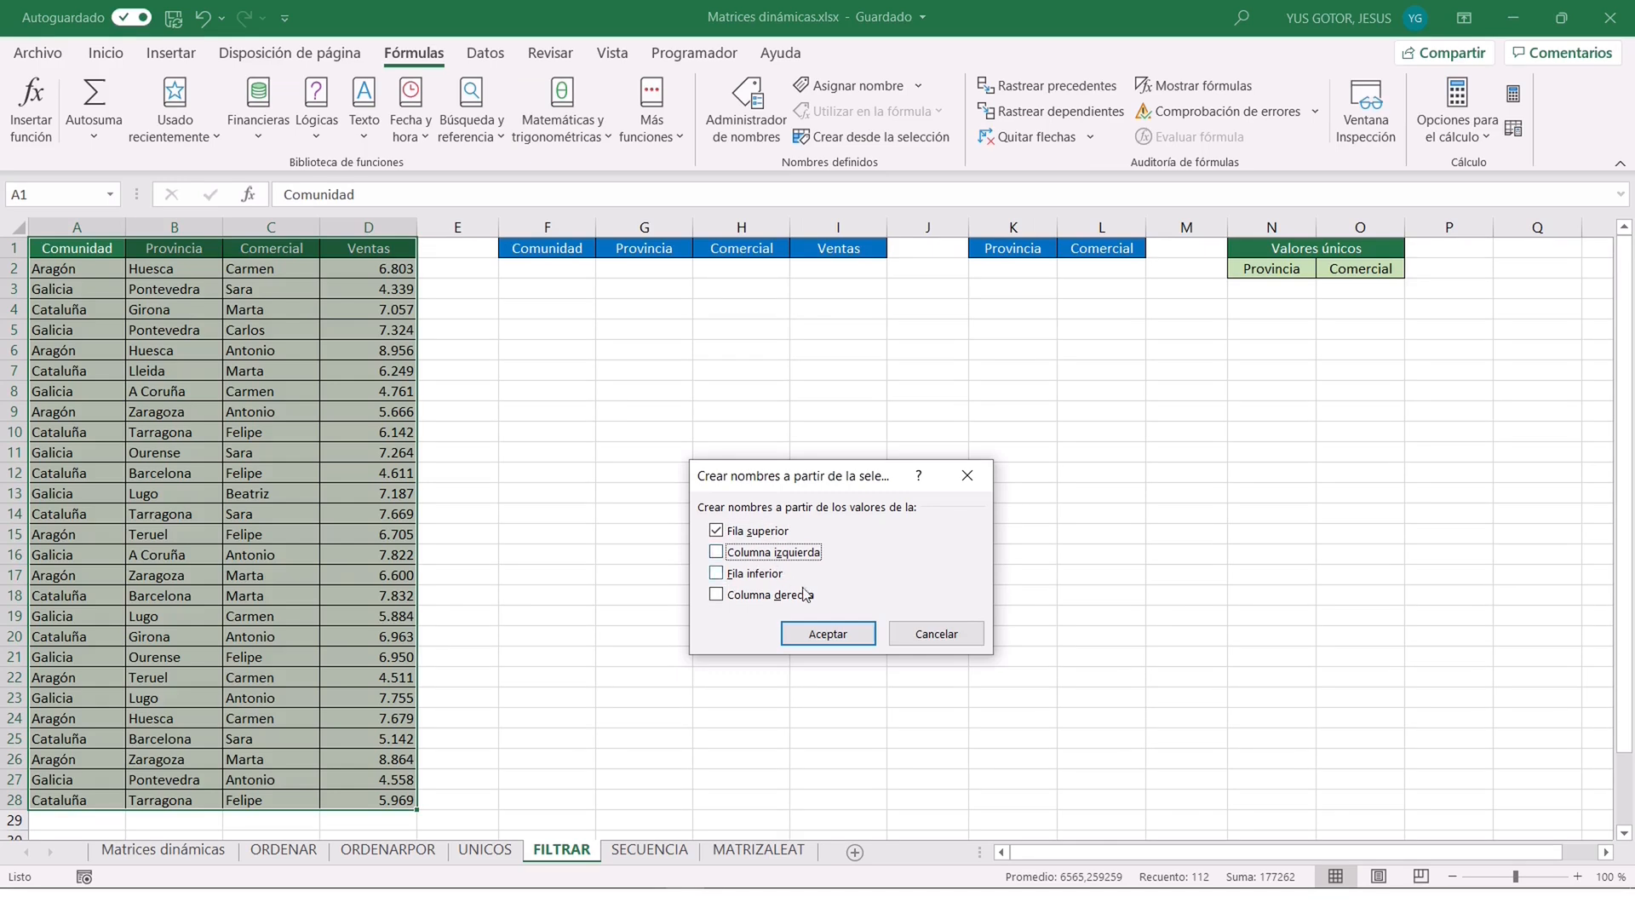
click(828, 630)
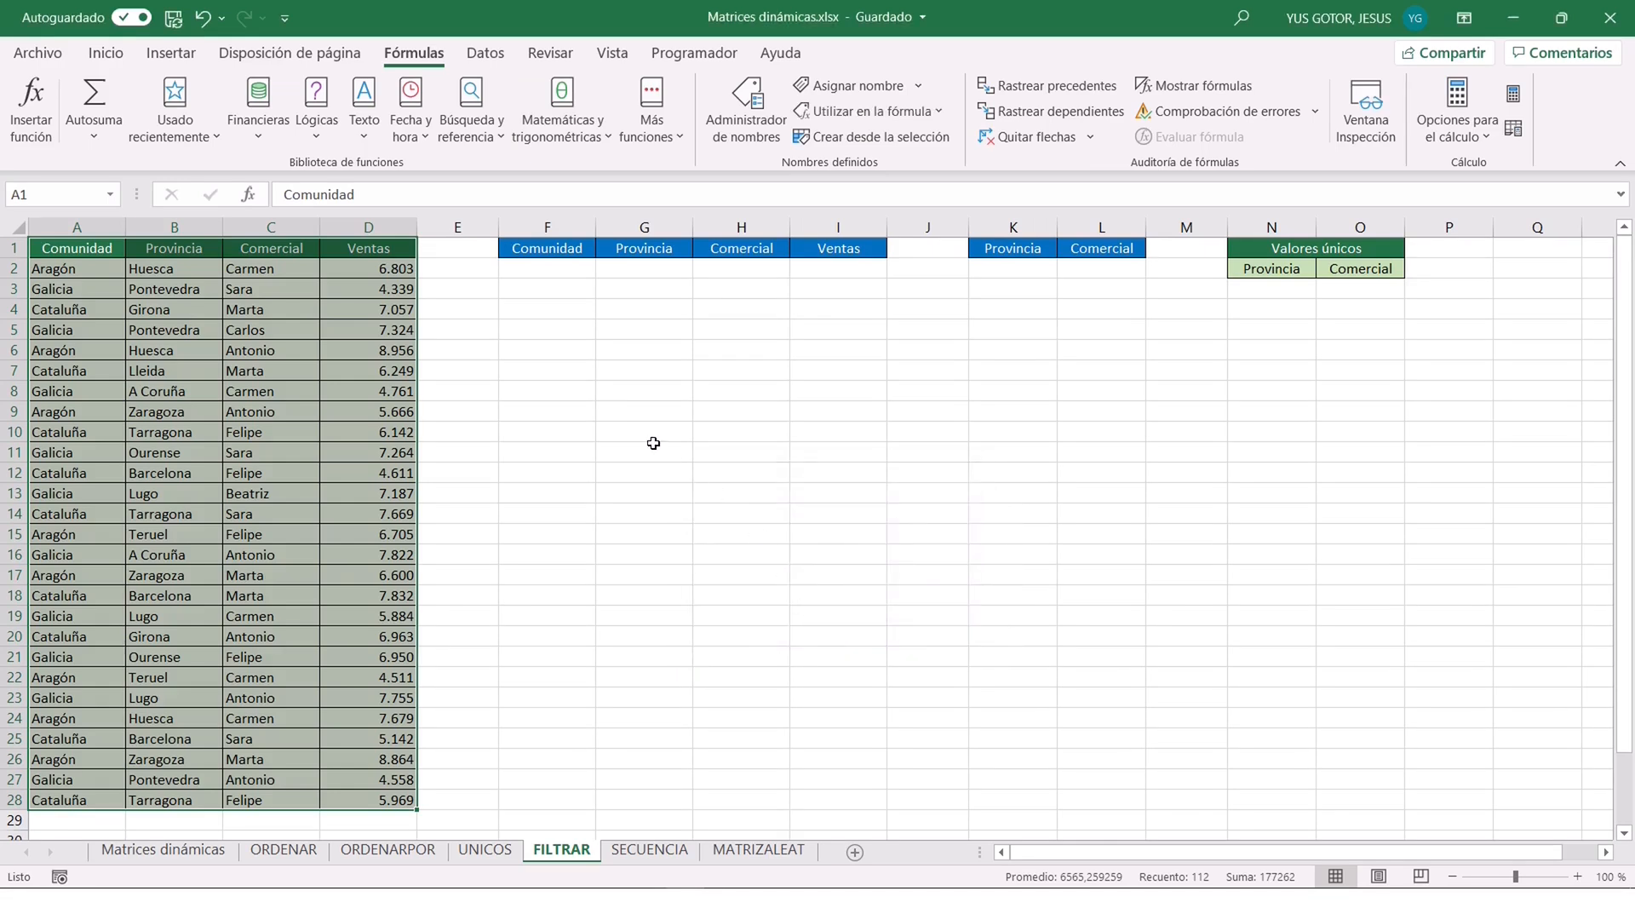
click(457, 329)
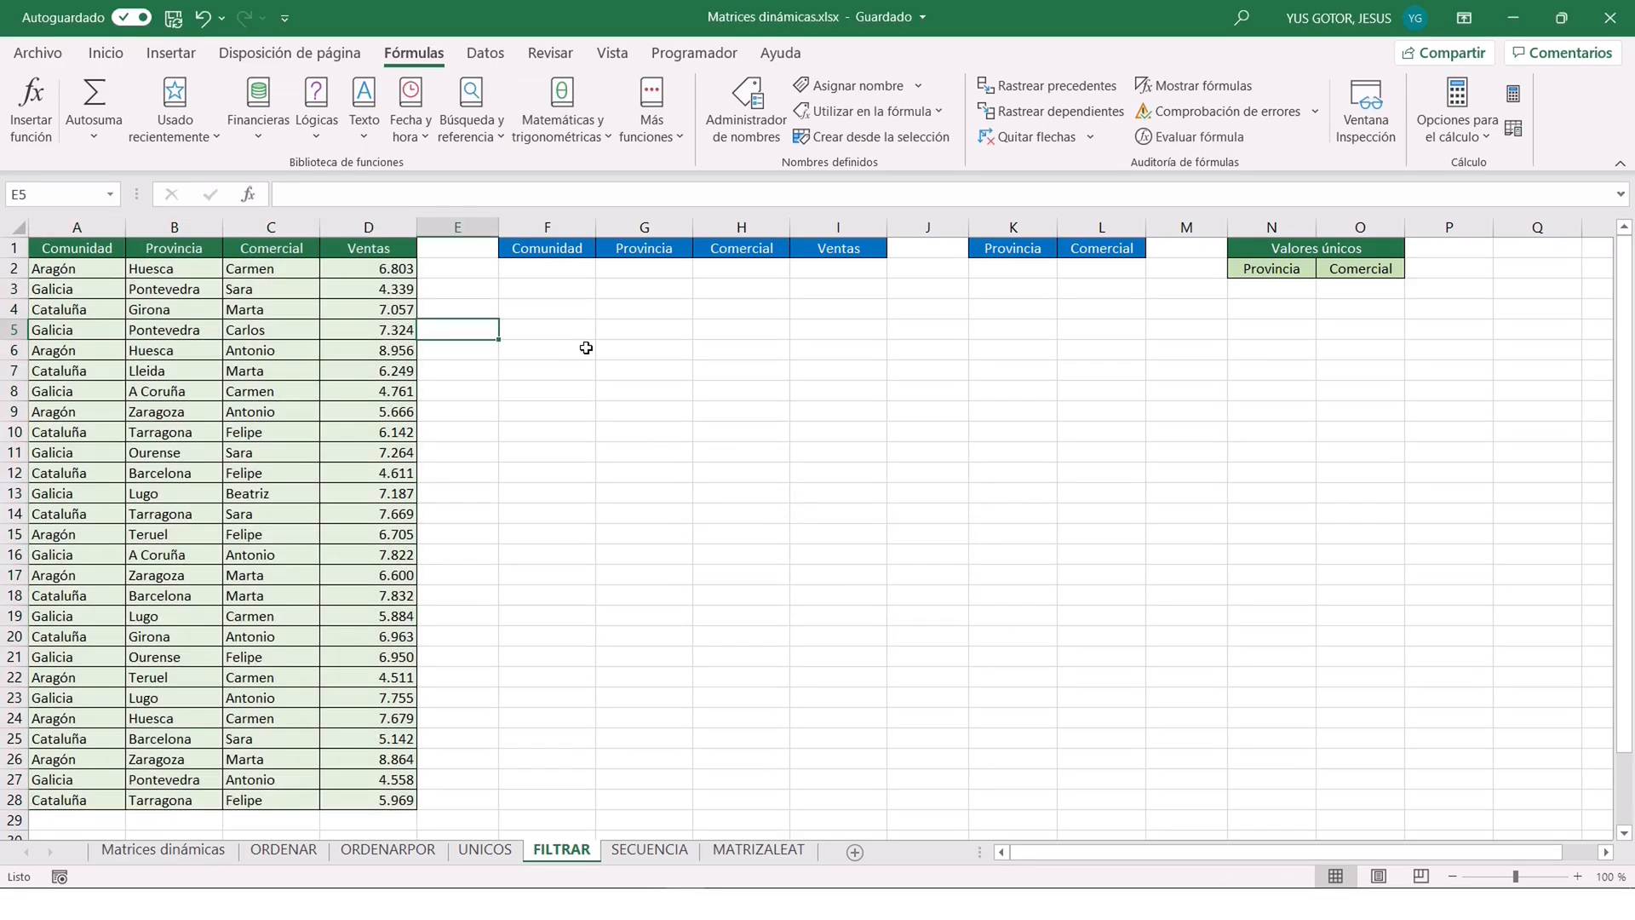
click(113, 193)
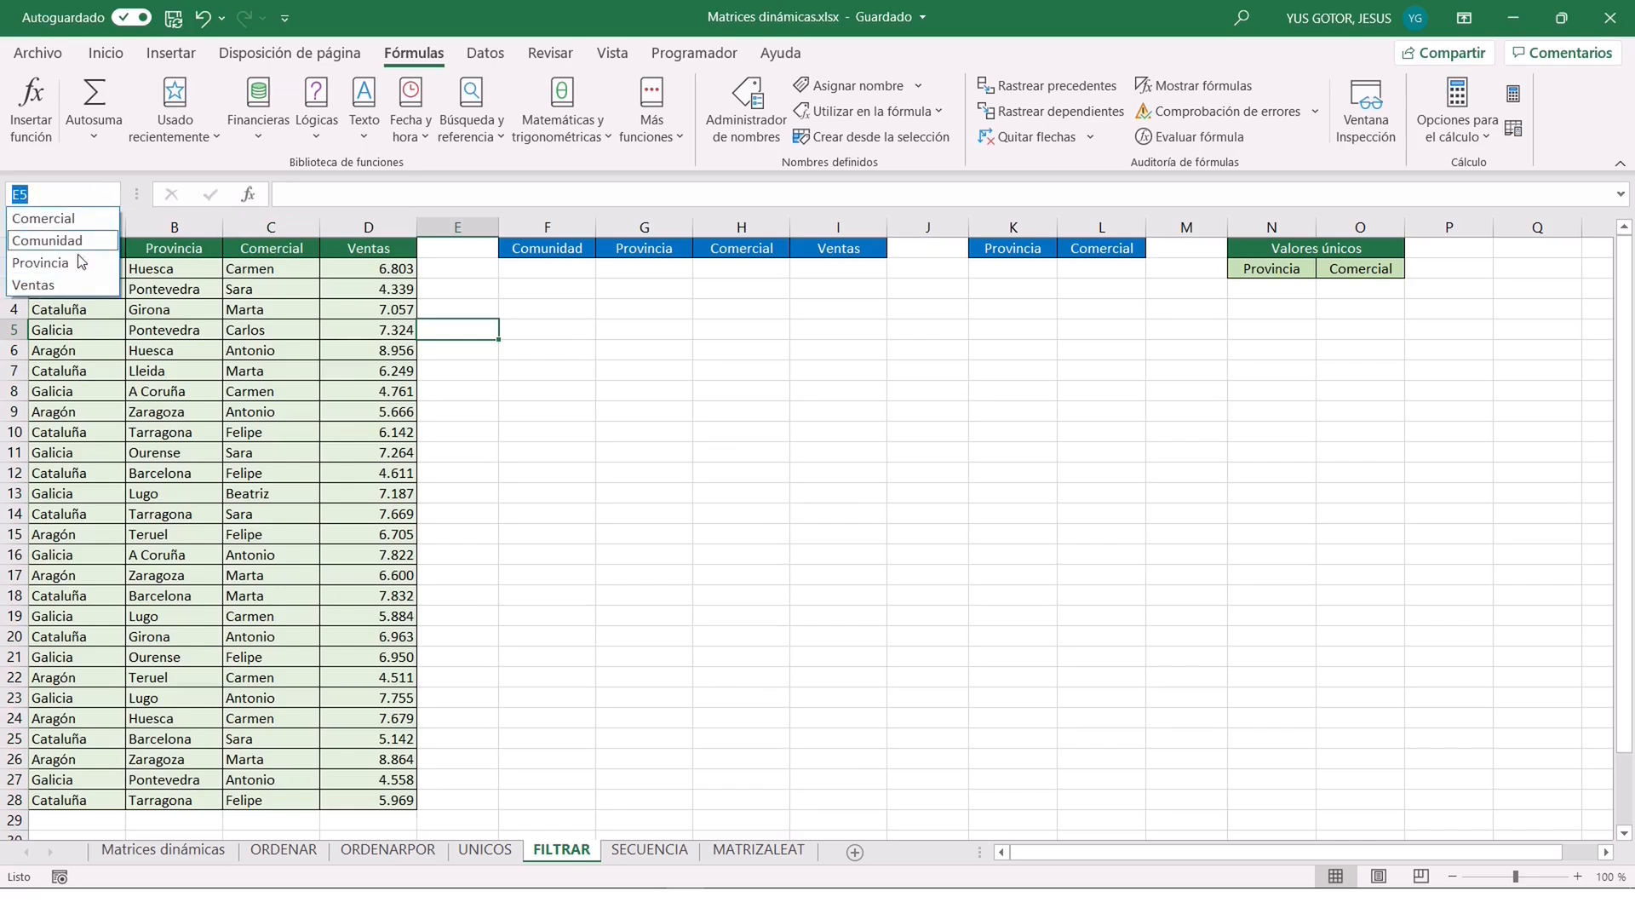
click(490, 338)
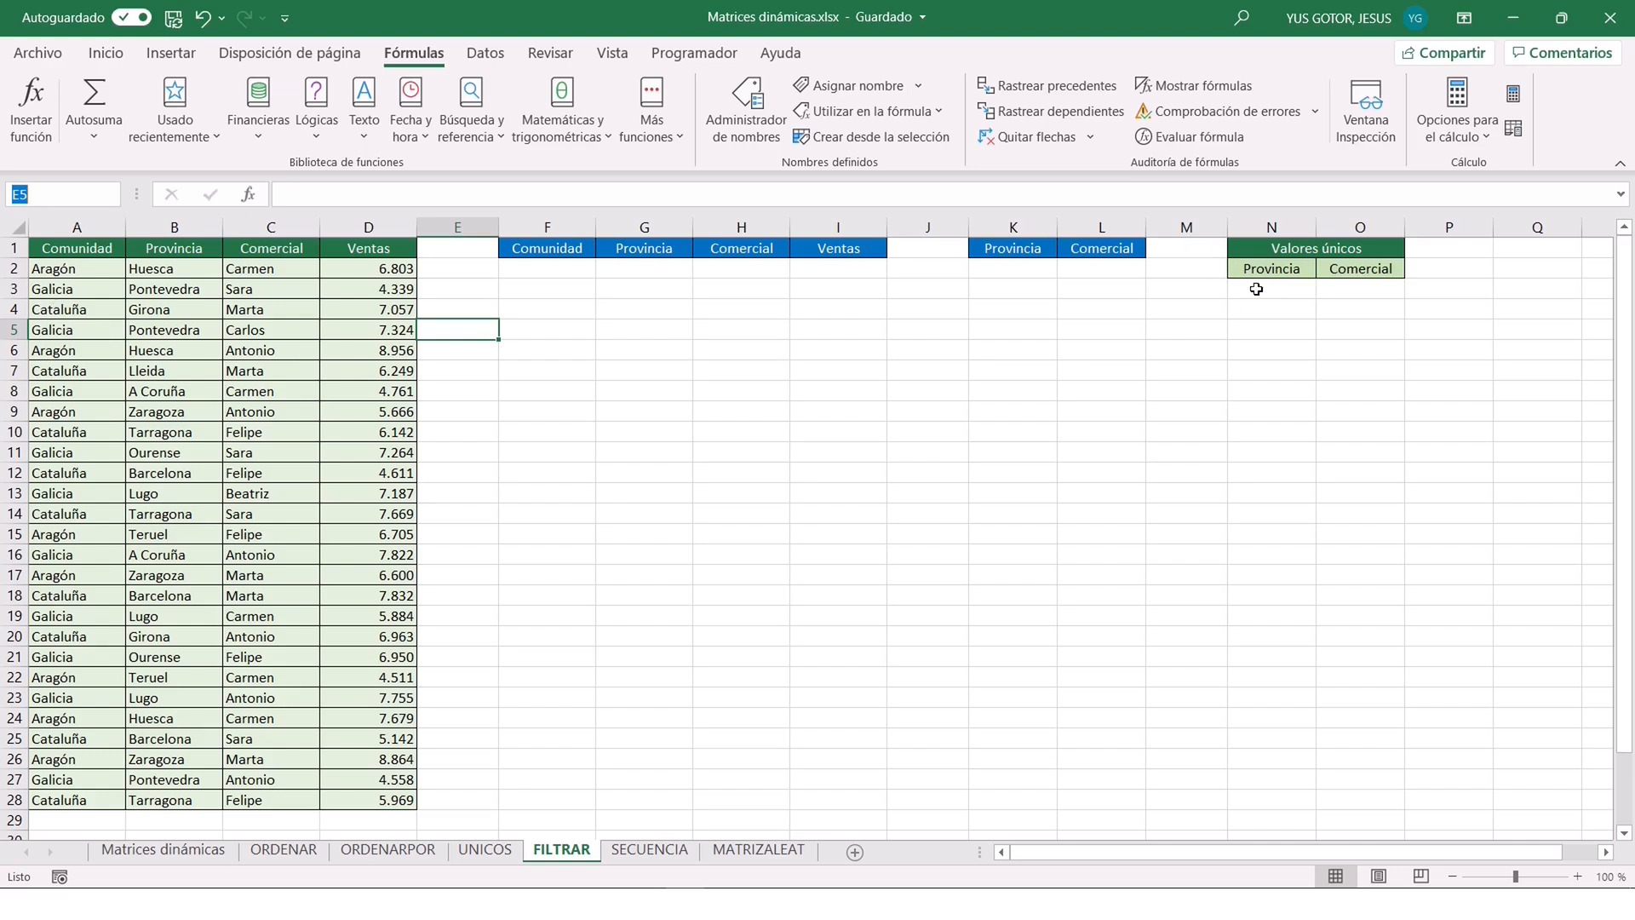
Enter =UNICOS(Provincia) in N3 to extract the distinct provinces.
click(1254, 291)
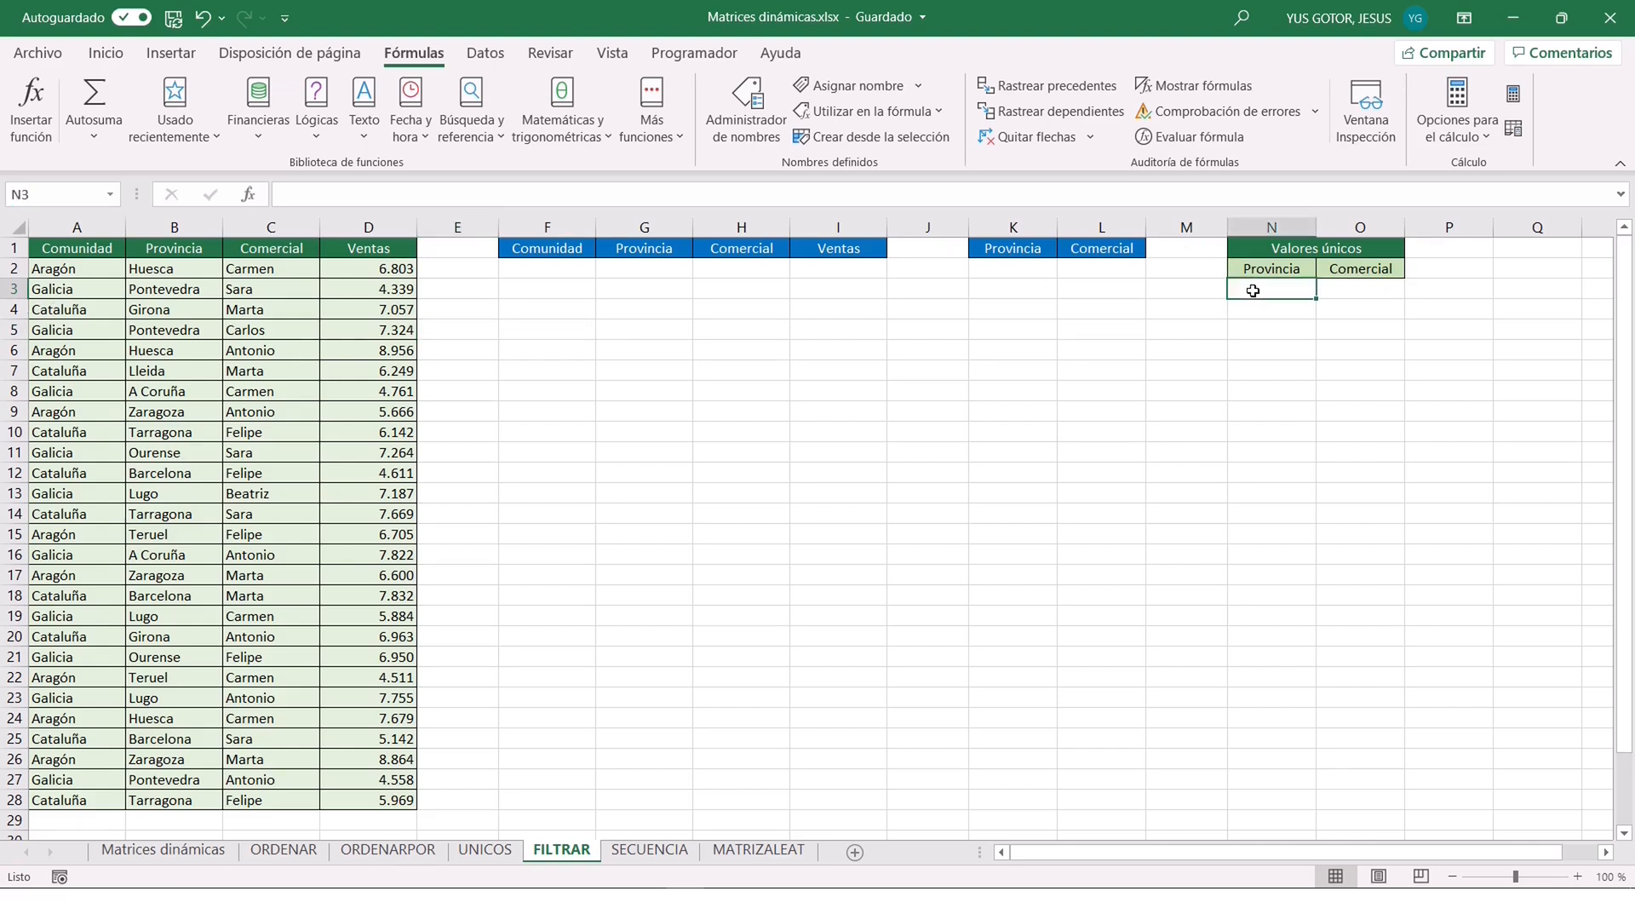
text(=unicos()
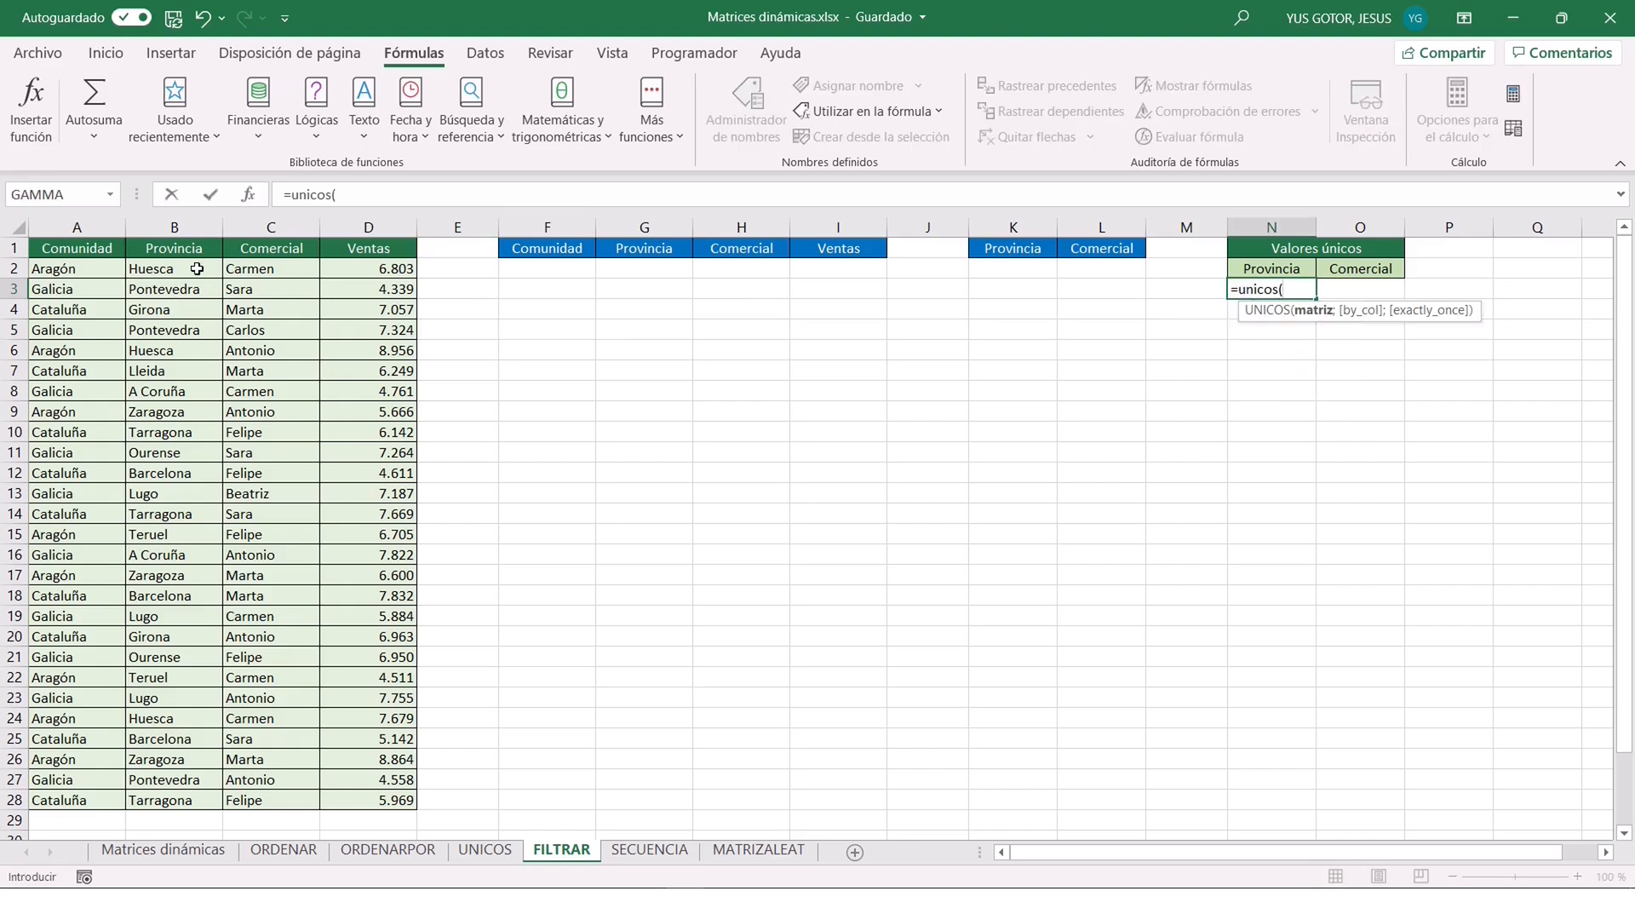
drag(196, 269, 189, 794)
key(Return)
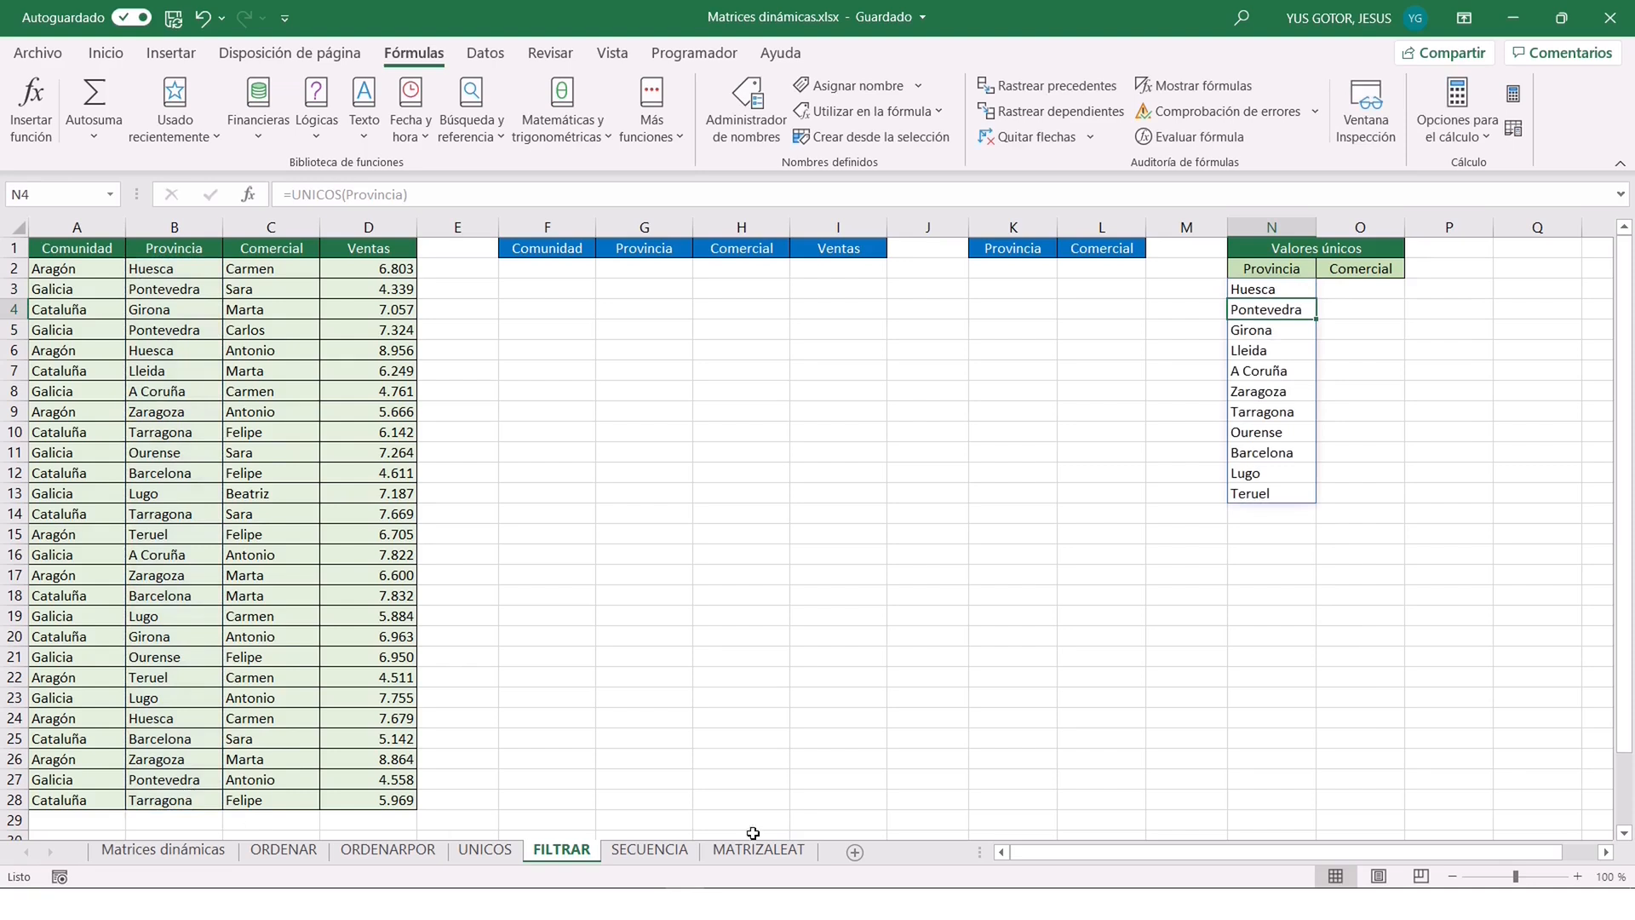
Enter =UNICOS(Comercial) in O3 to extract the distinct sales reps, and review the formulas in N3 and O3.
click(1355, 291)
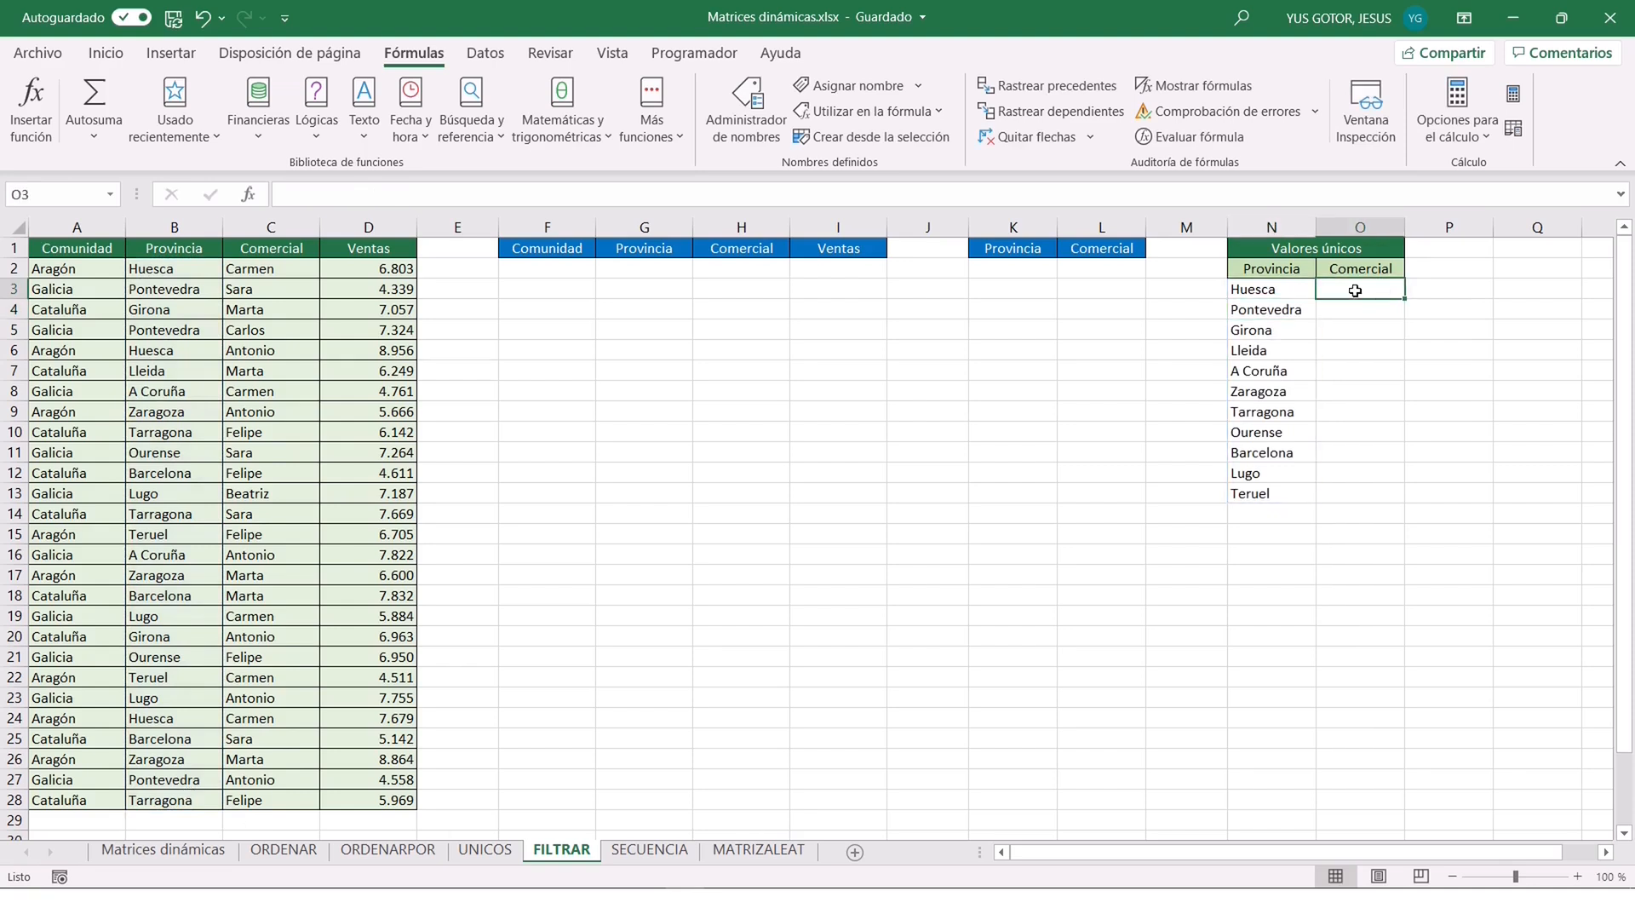
text(=unicos()
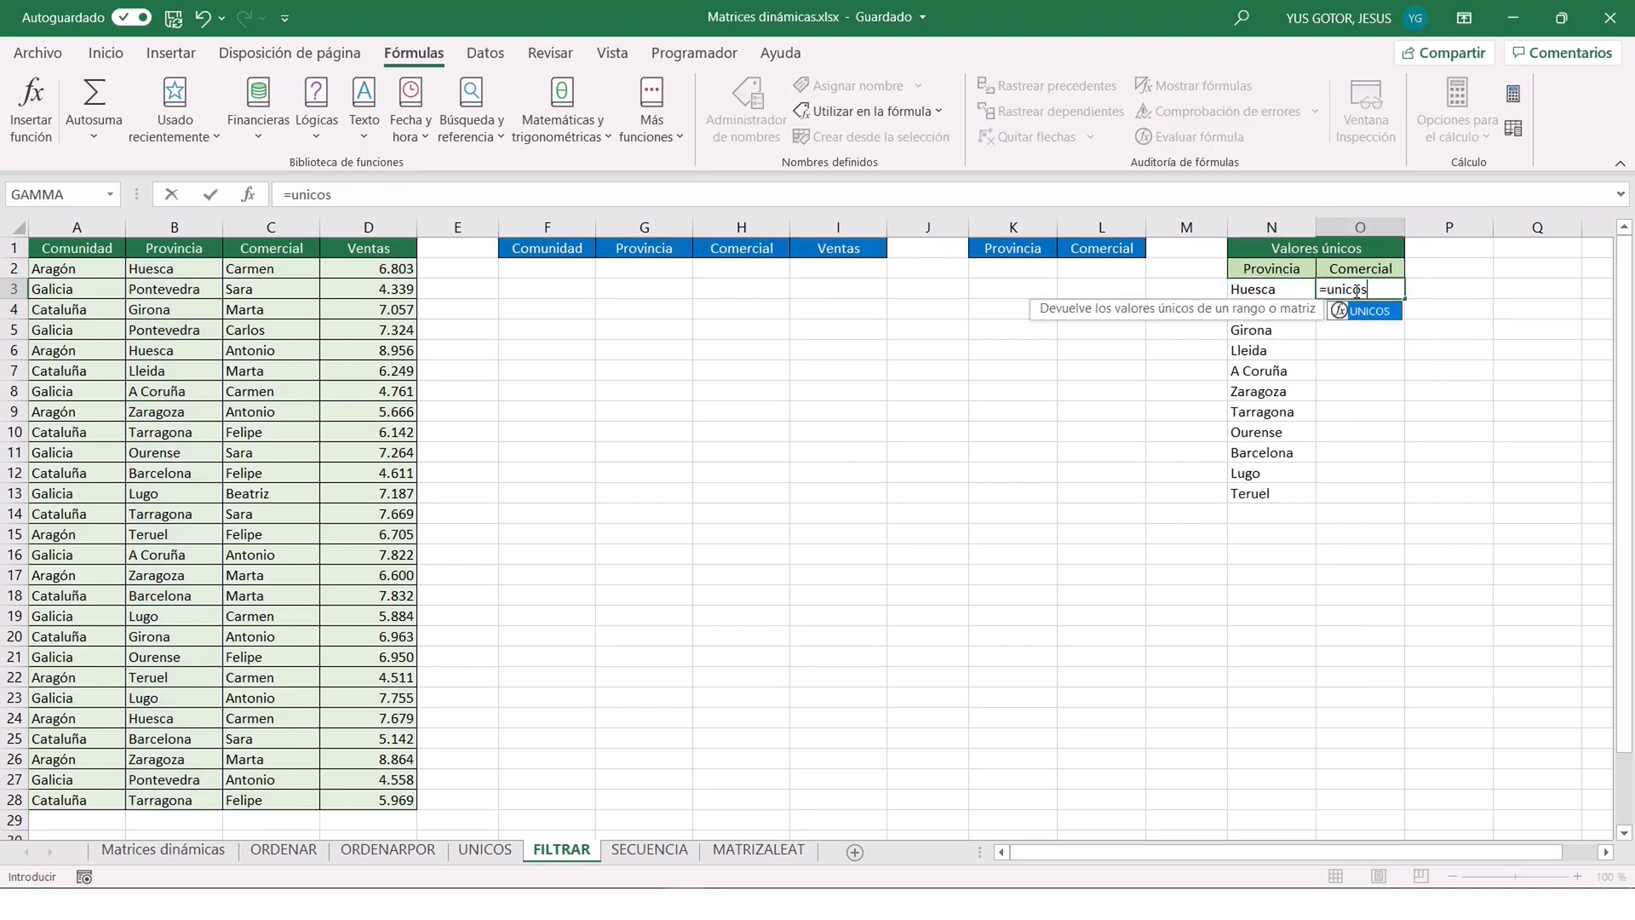
drag(279, 269, 262, 779)
key(Return)
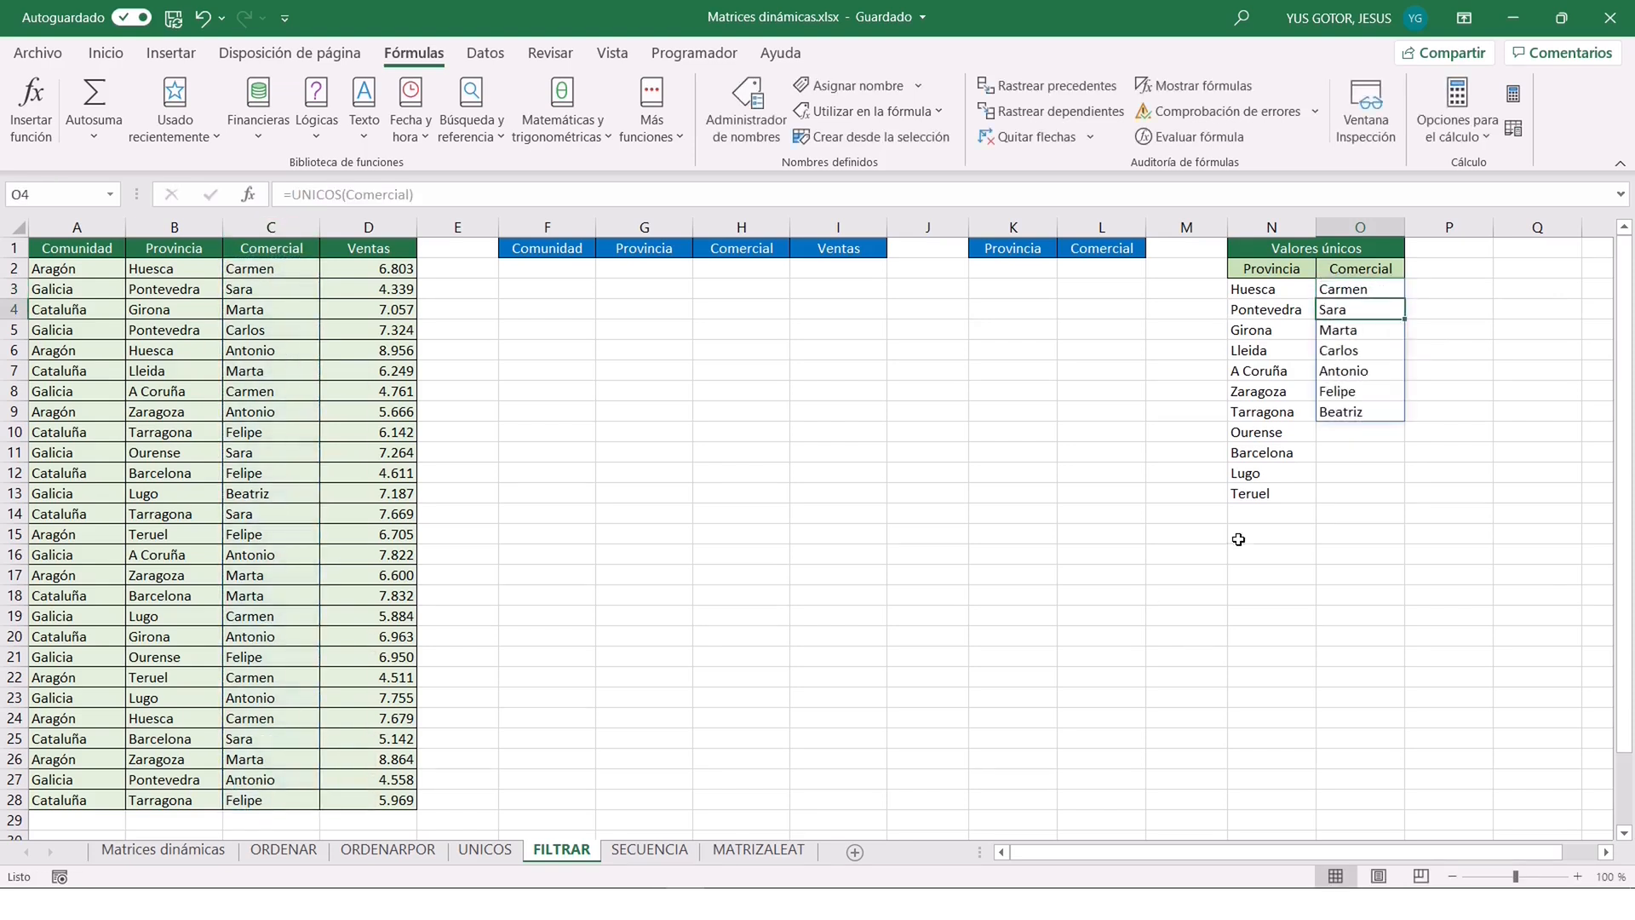
click(1262, 291)
click(1352, 287)
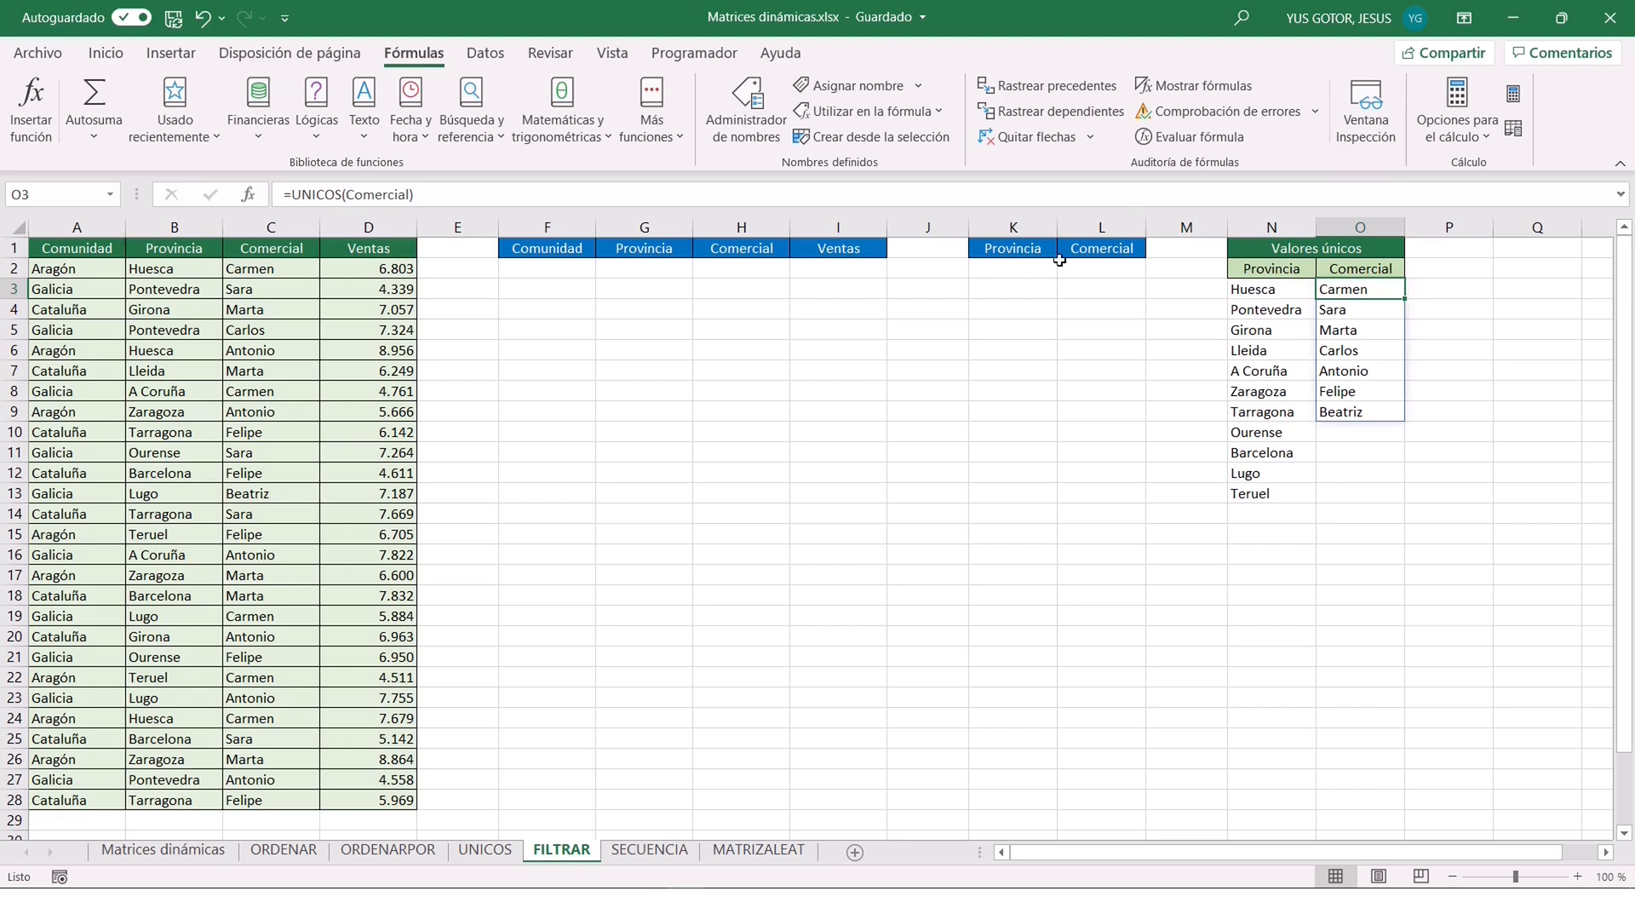
Add list data validation to K2 with the spilled range =$N$3# as source, and check the province choices it offers.
click(1016, 269)
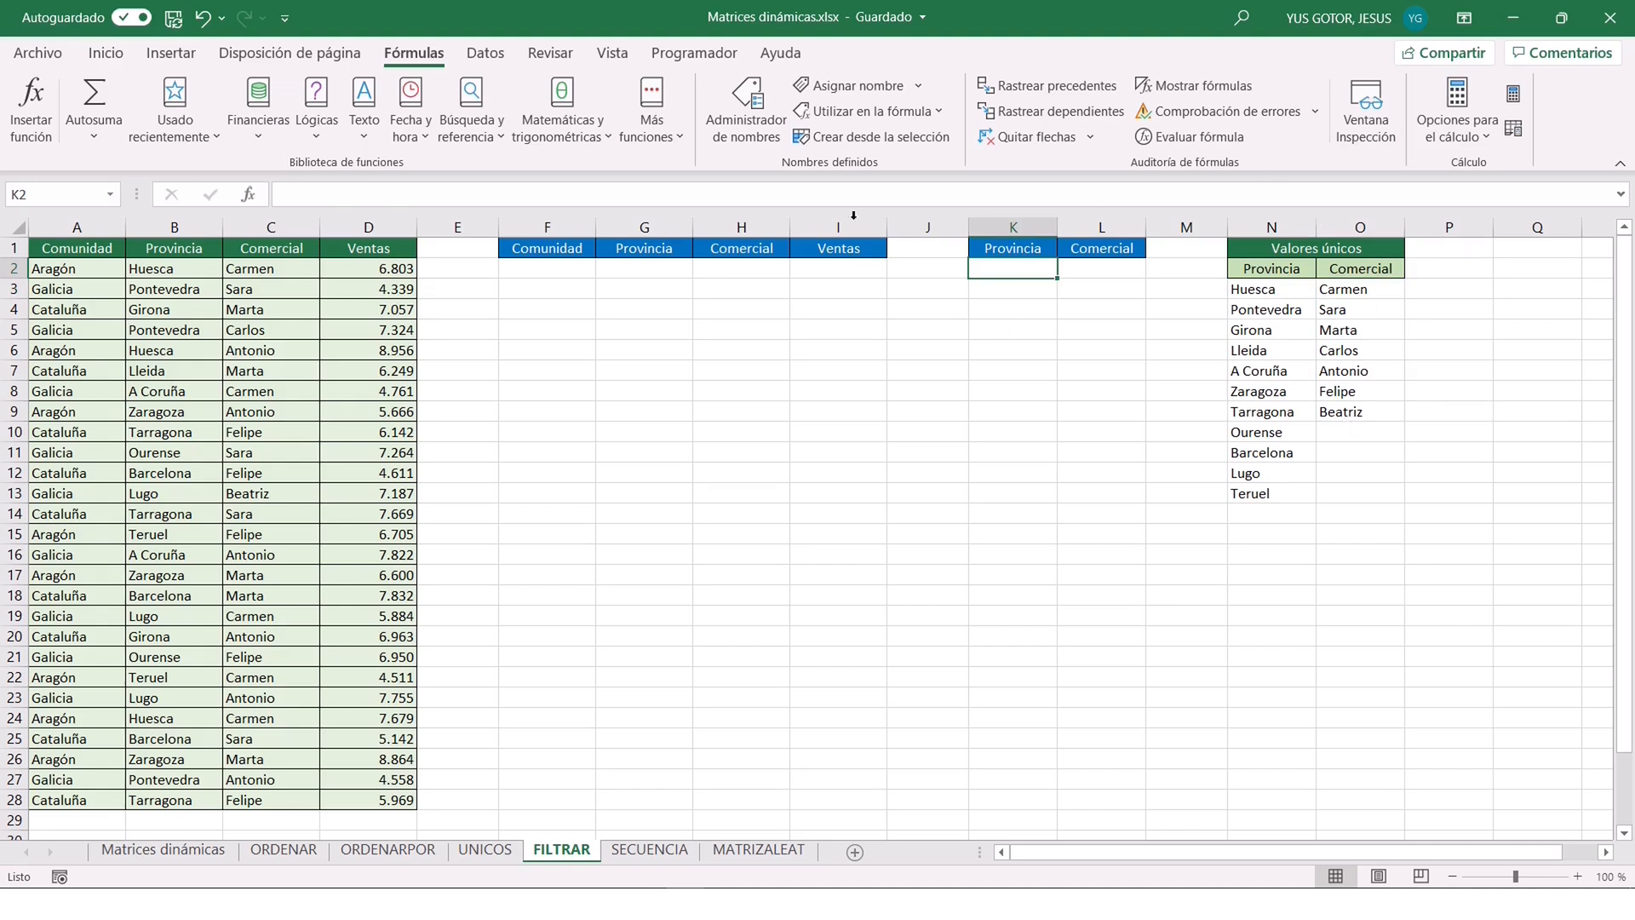
click(486, 55)
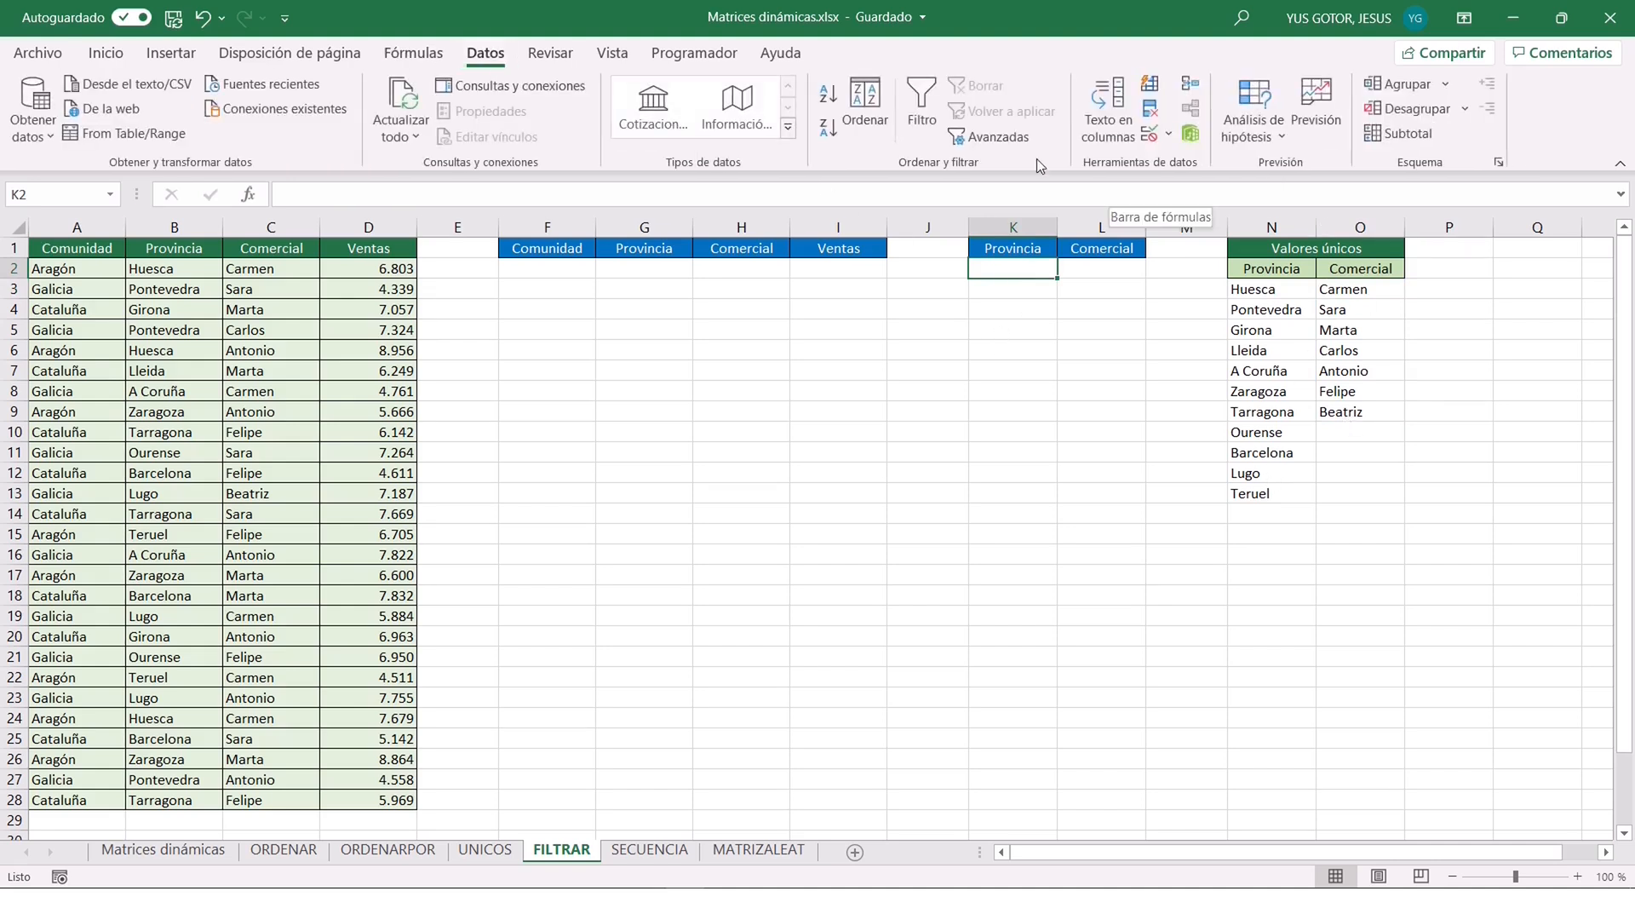
click(1154, 133)
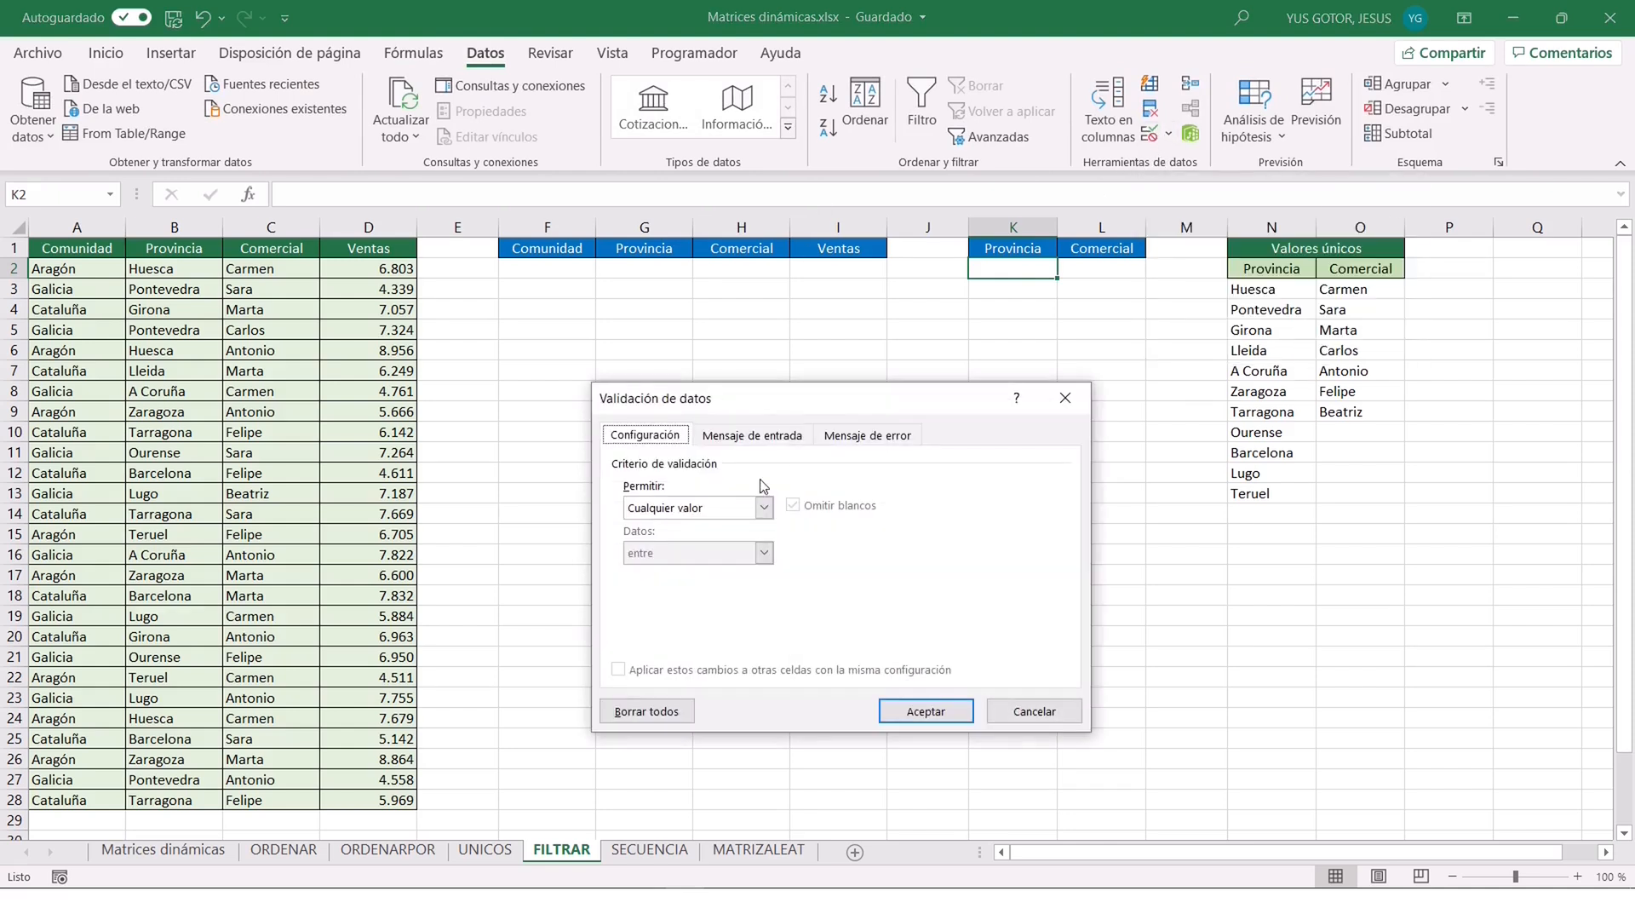
click(765, 508)
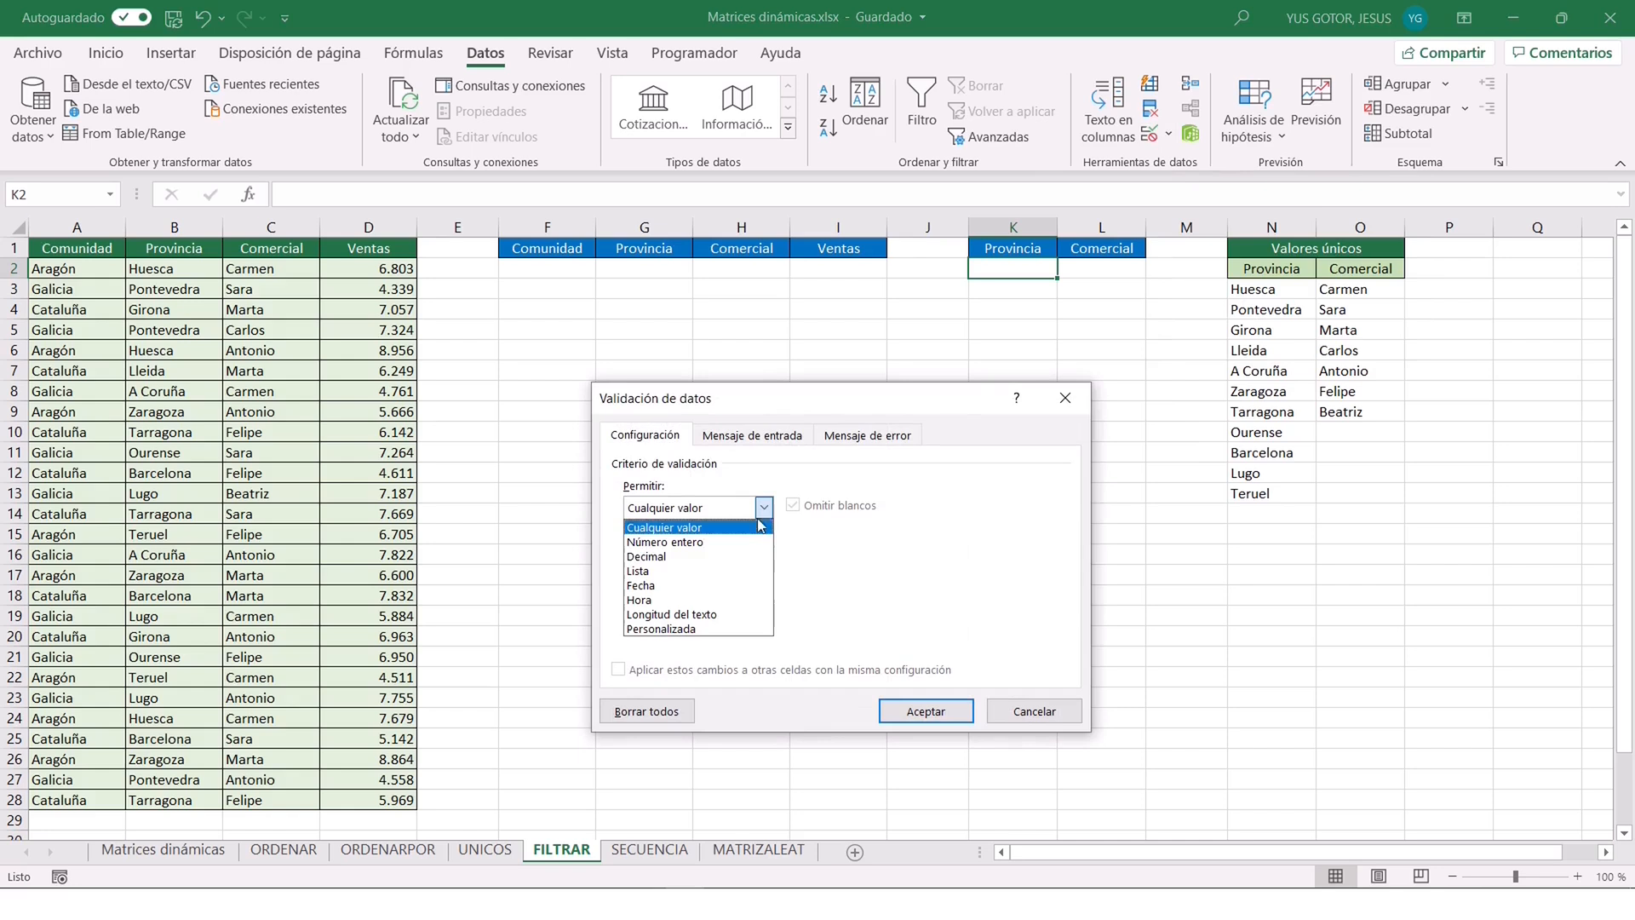
click(659, 572)
click(1065, 586)
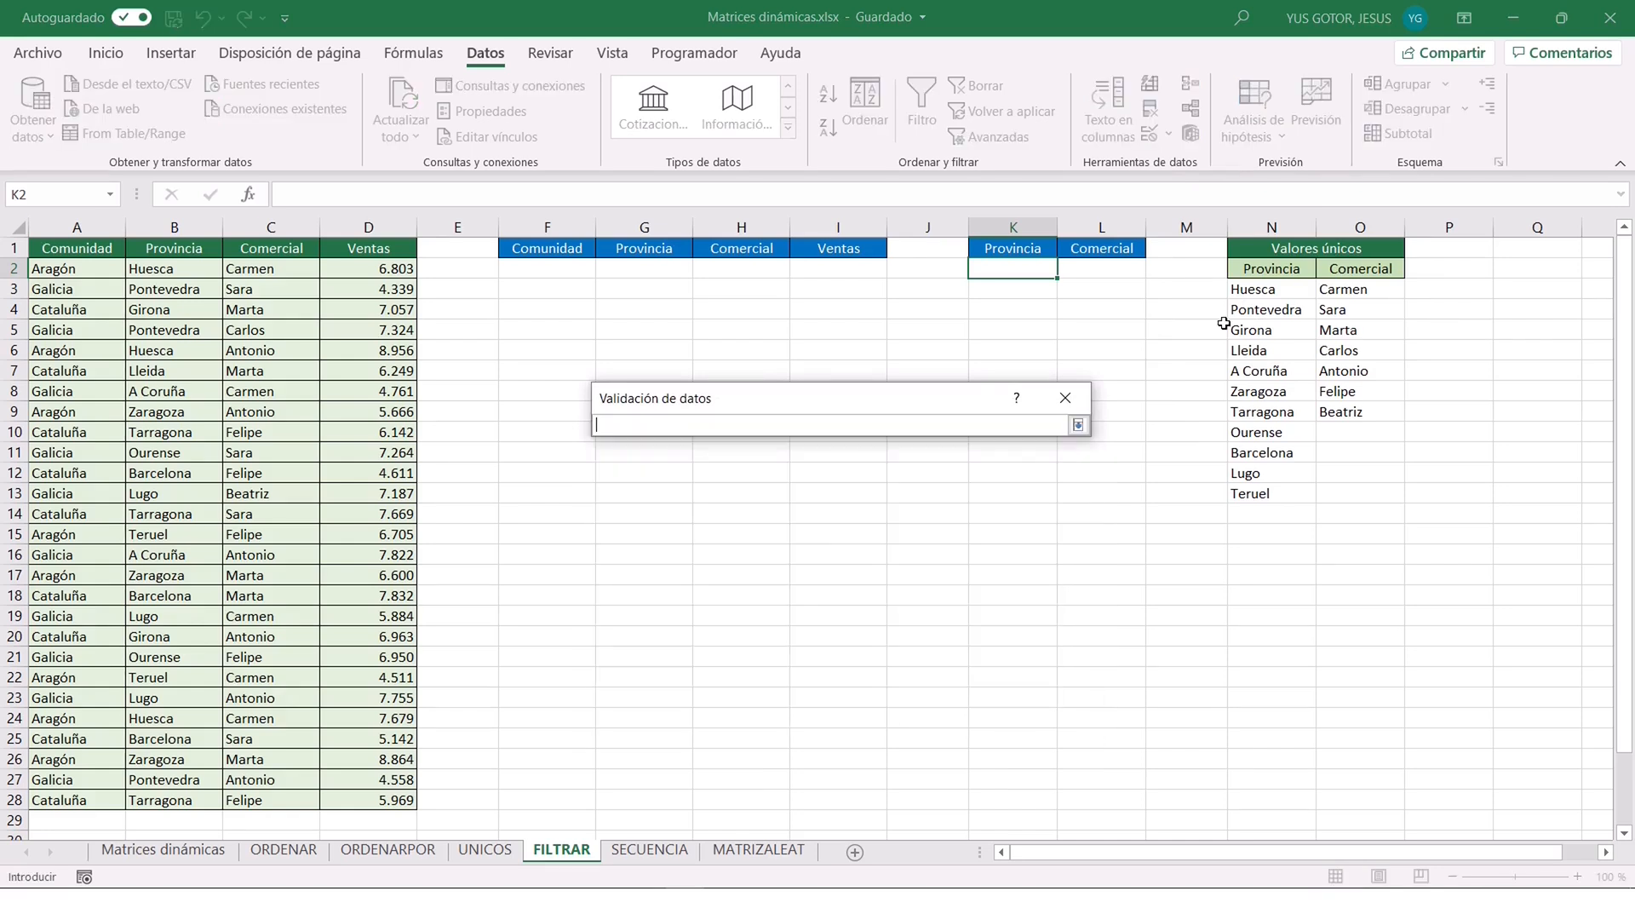
click(1262, 291)
click(1078, 425)
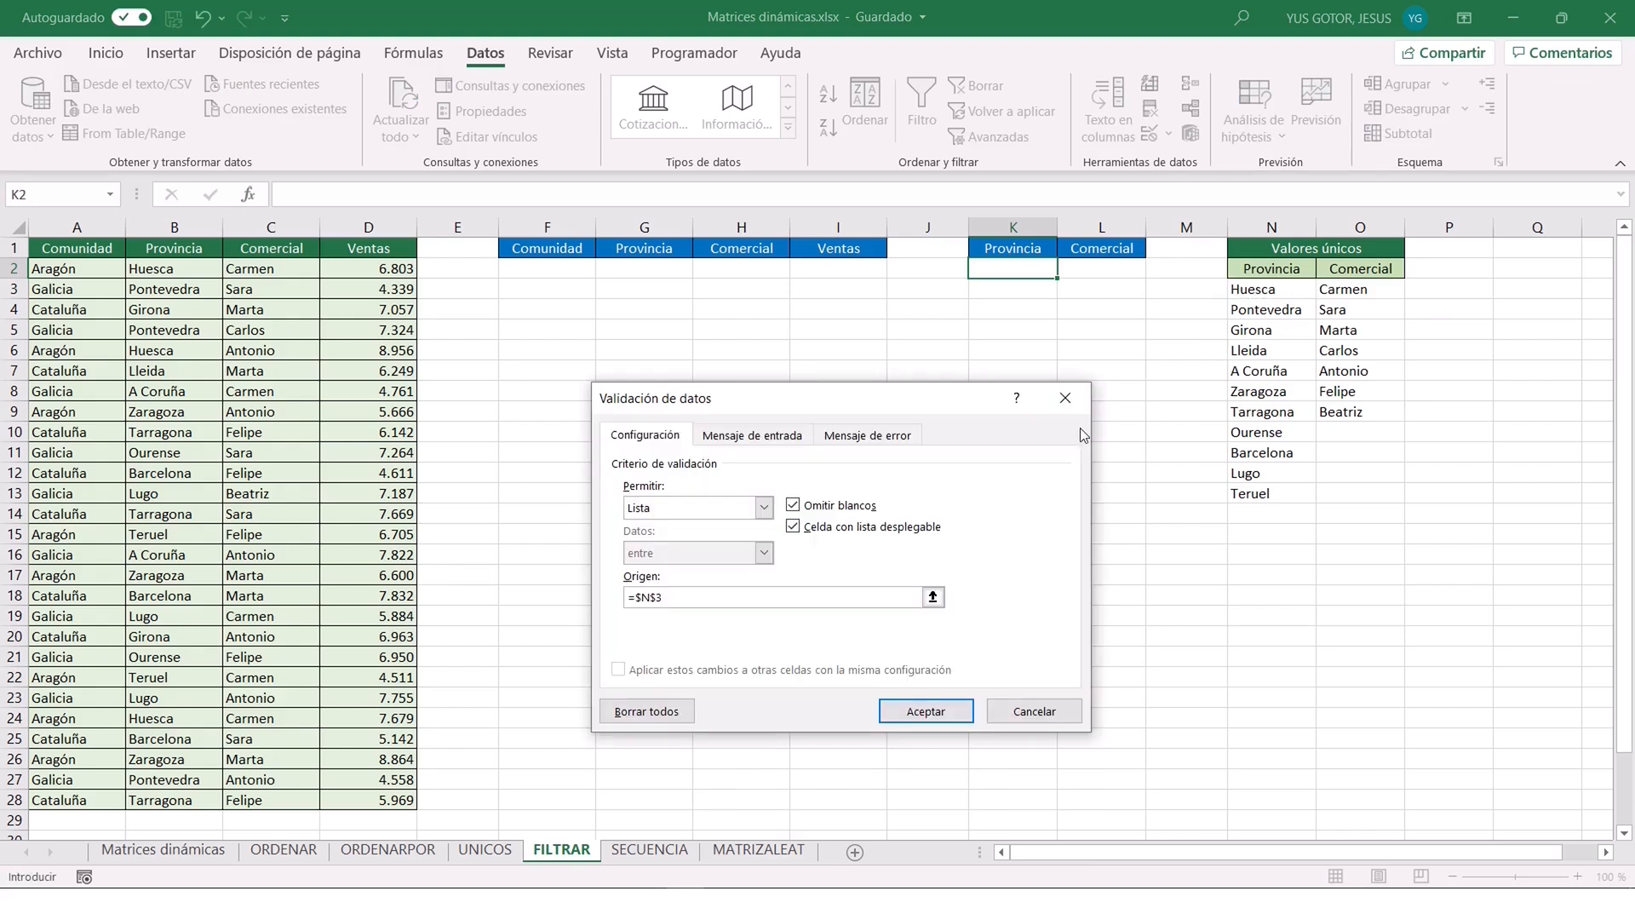
text(#)
click(926, 712)
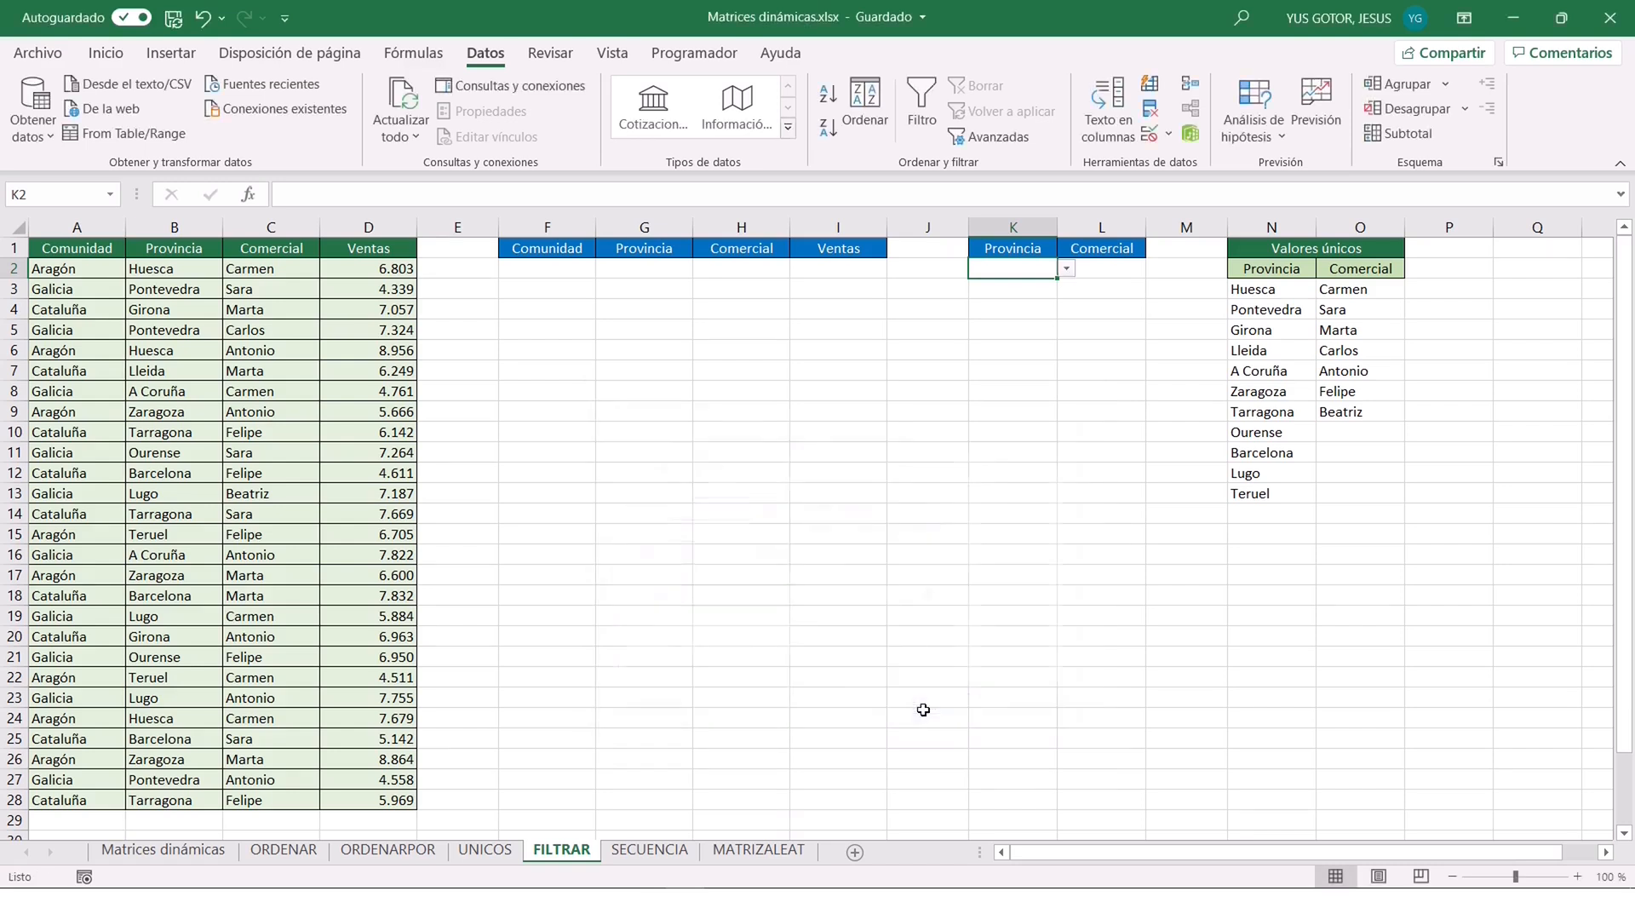
click(1067, 270)
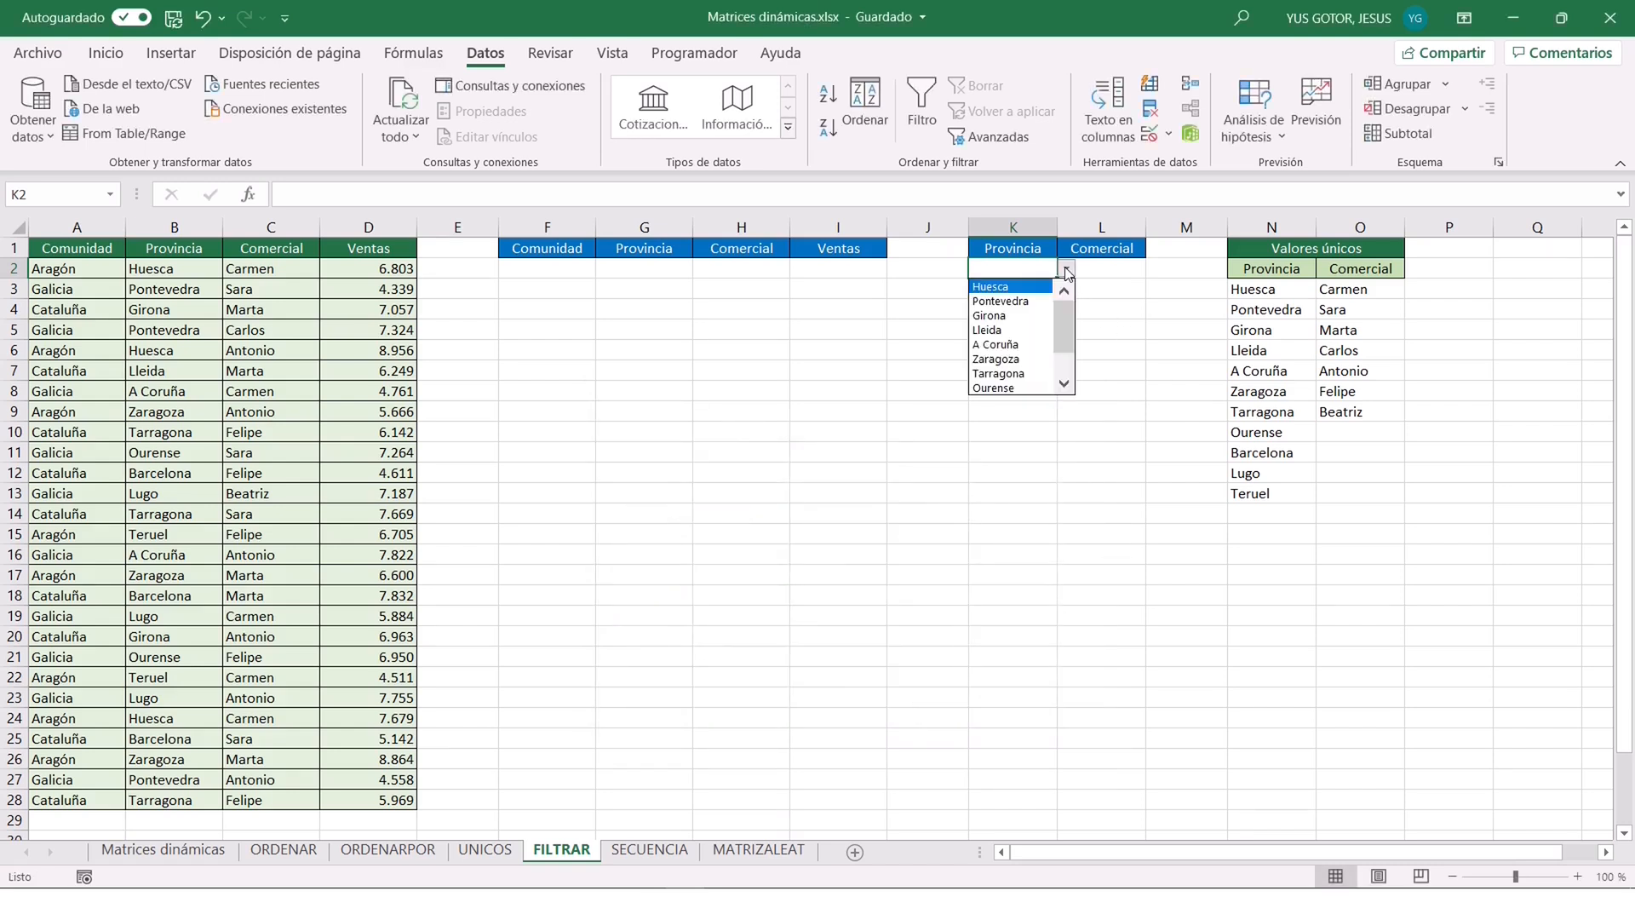
click(1064, 383)
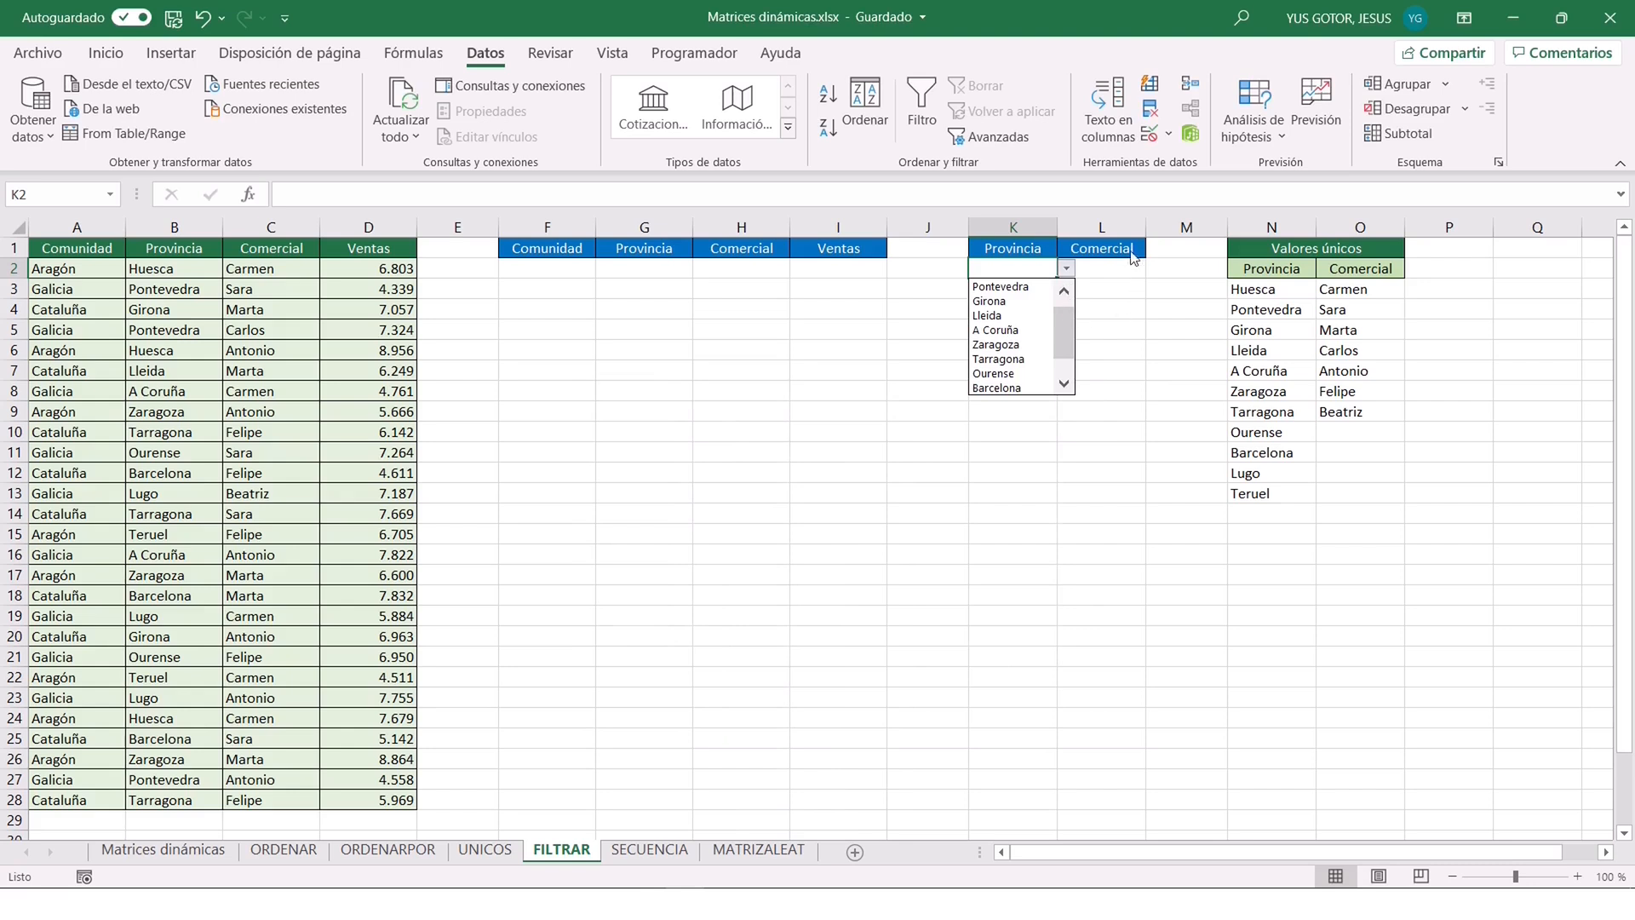
key(Escape)
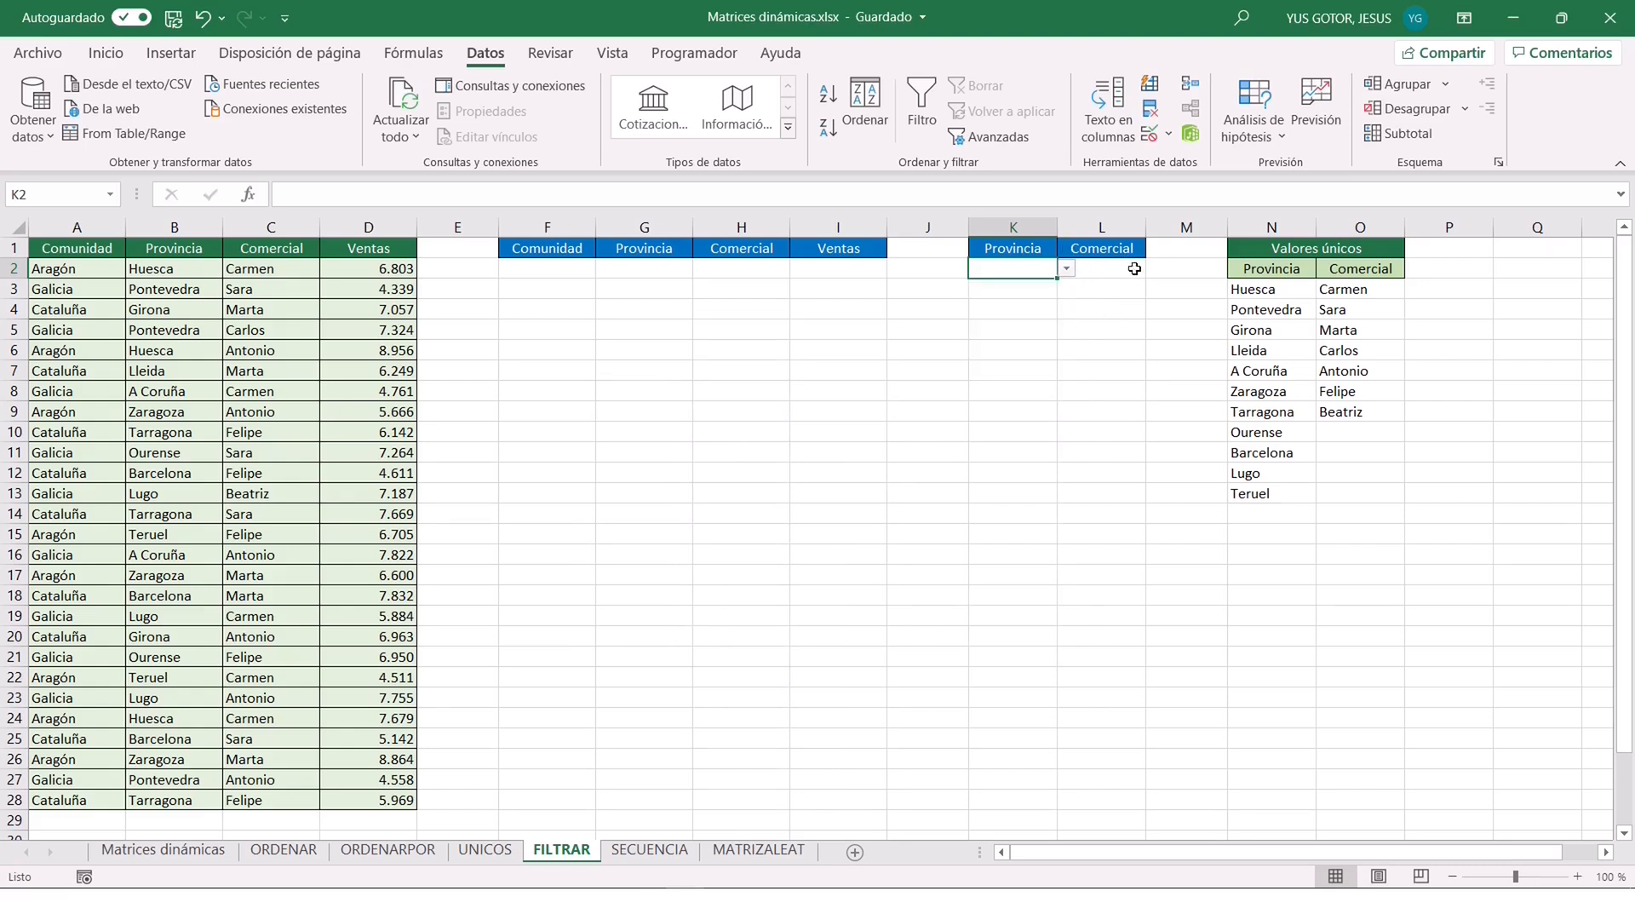
Add list data validation to L2 with the spilled range =$O$3# as source, and check the Comercial choices it offers.
click(1113, 270)
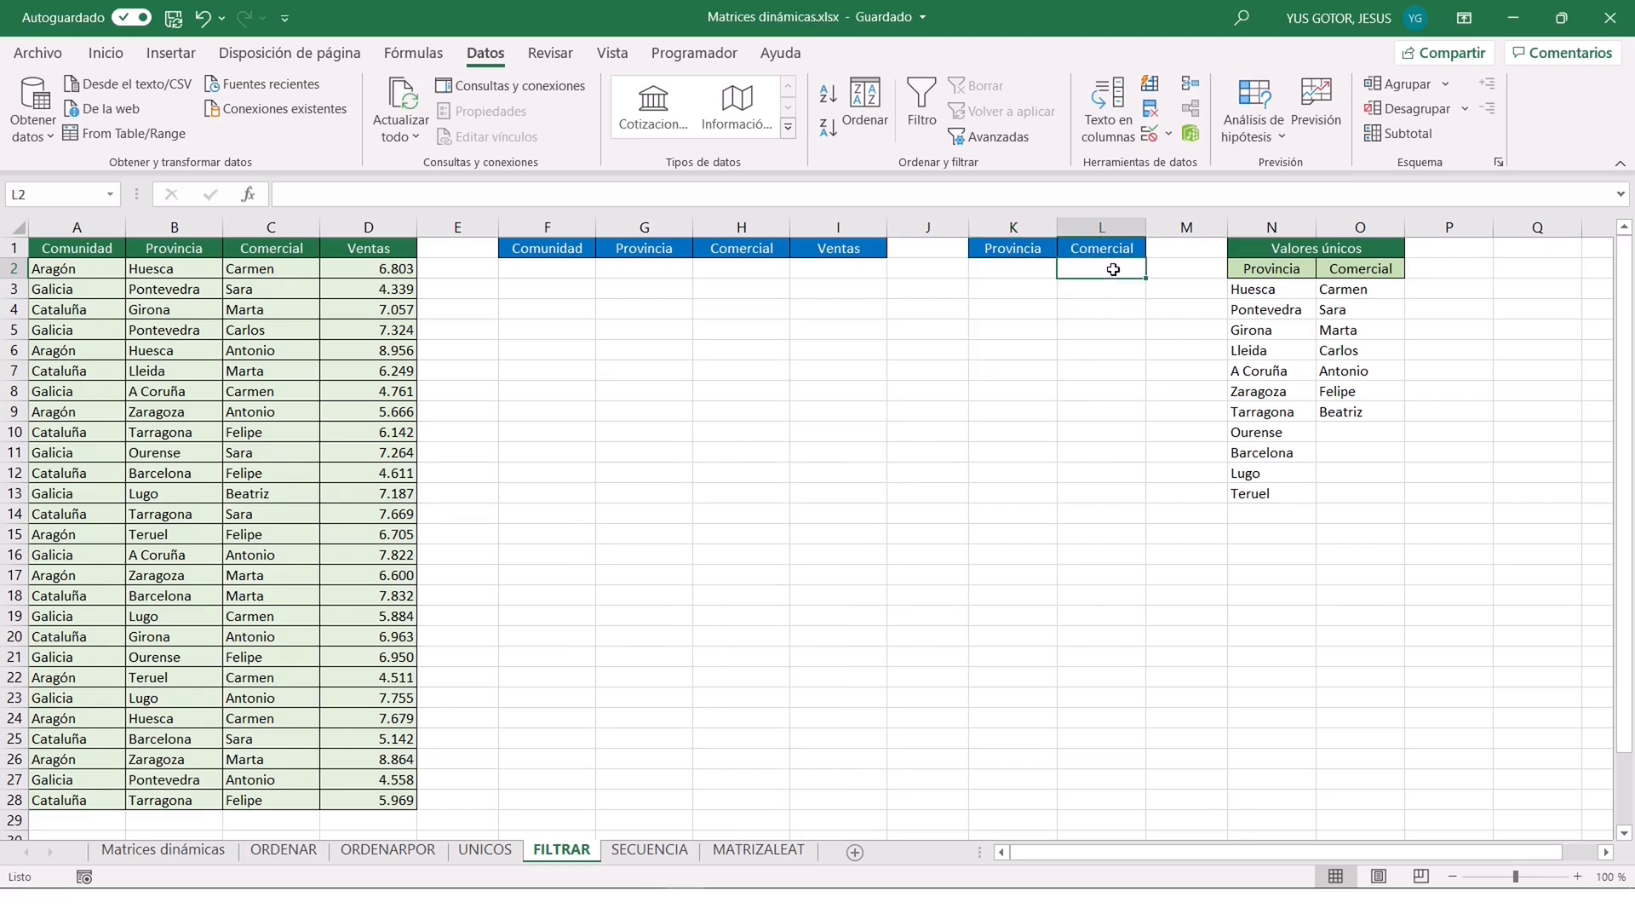
click(1150, 134)
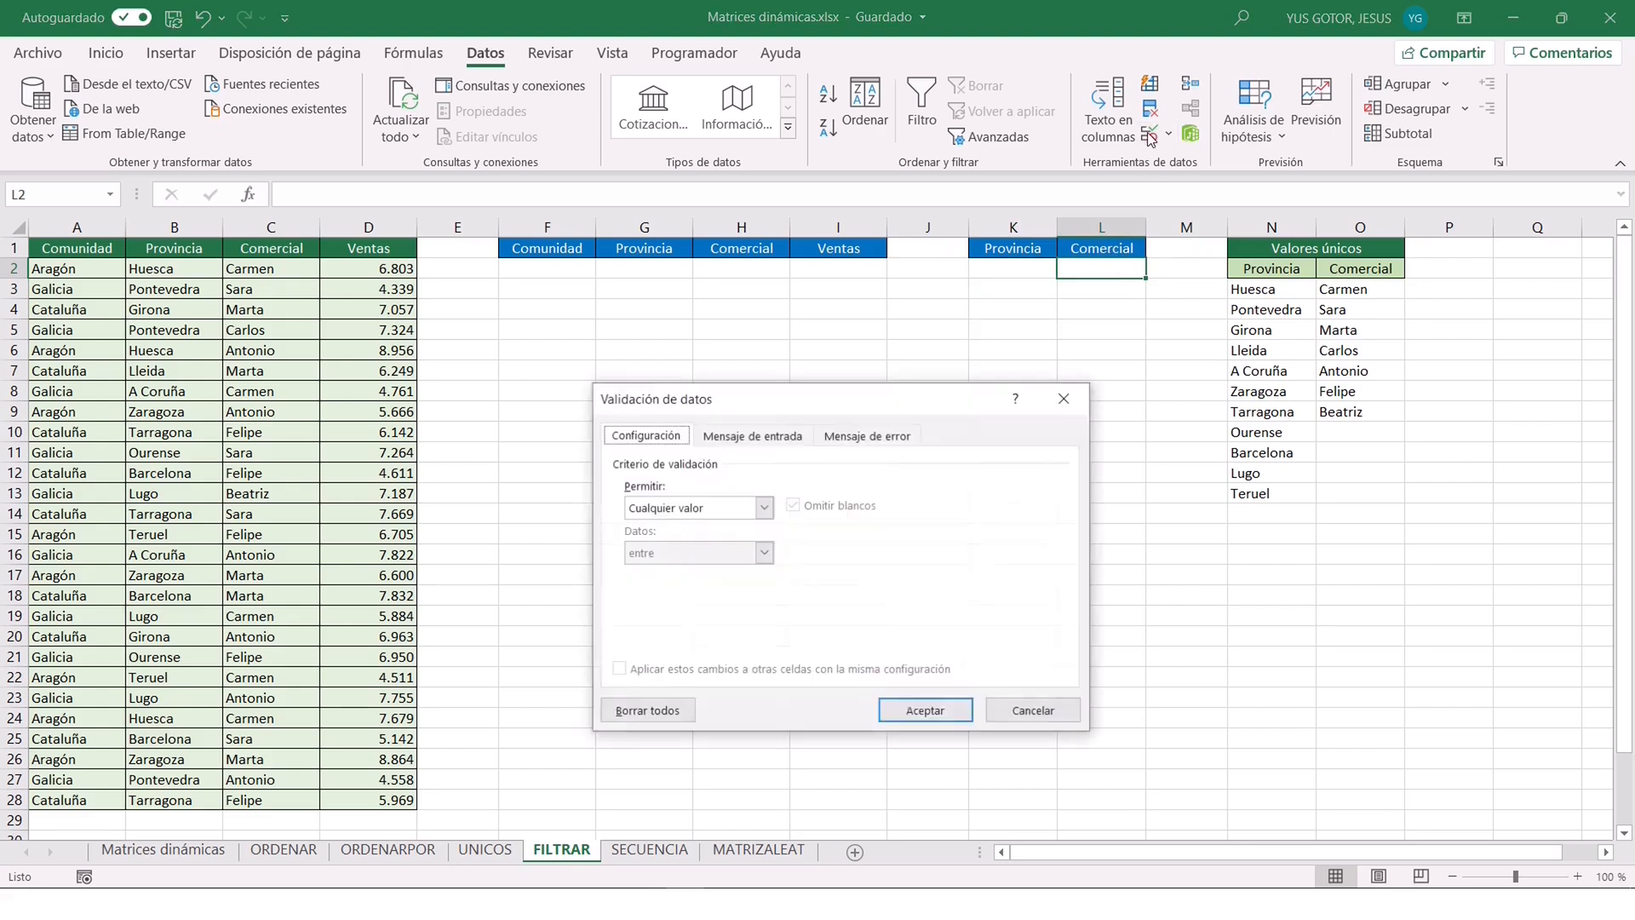
click(764, 507)
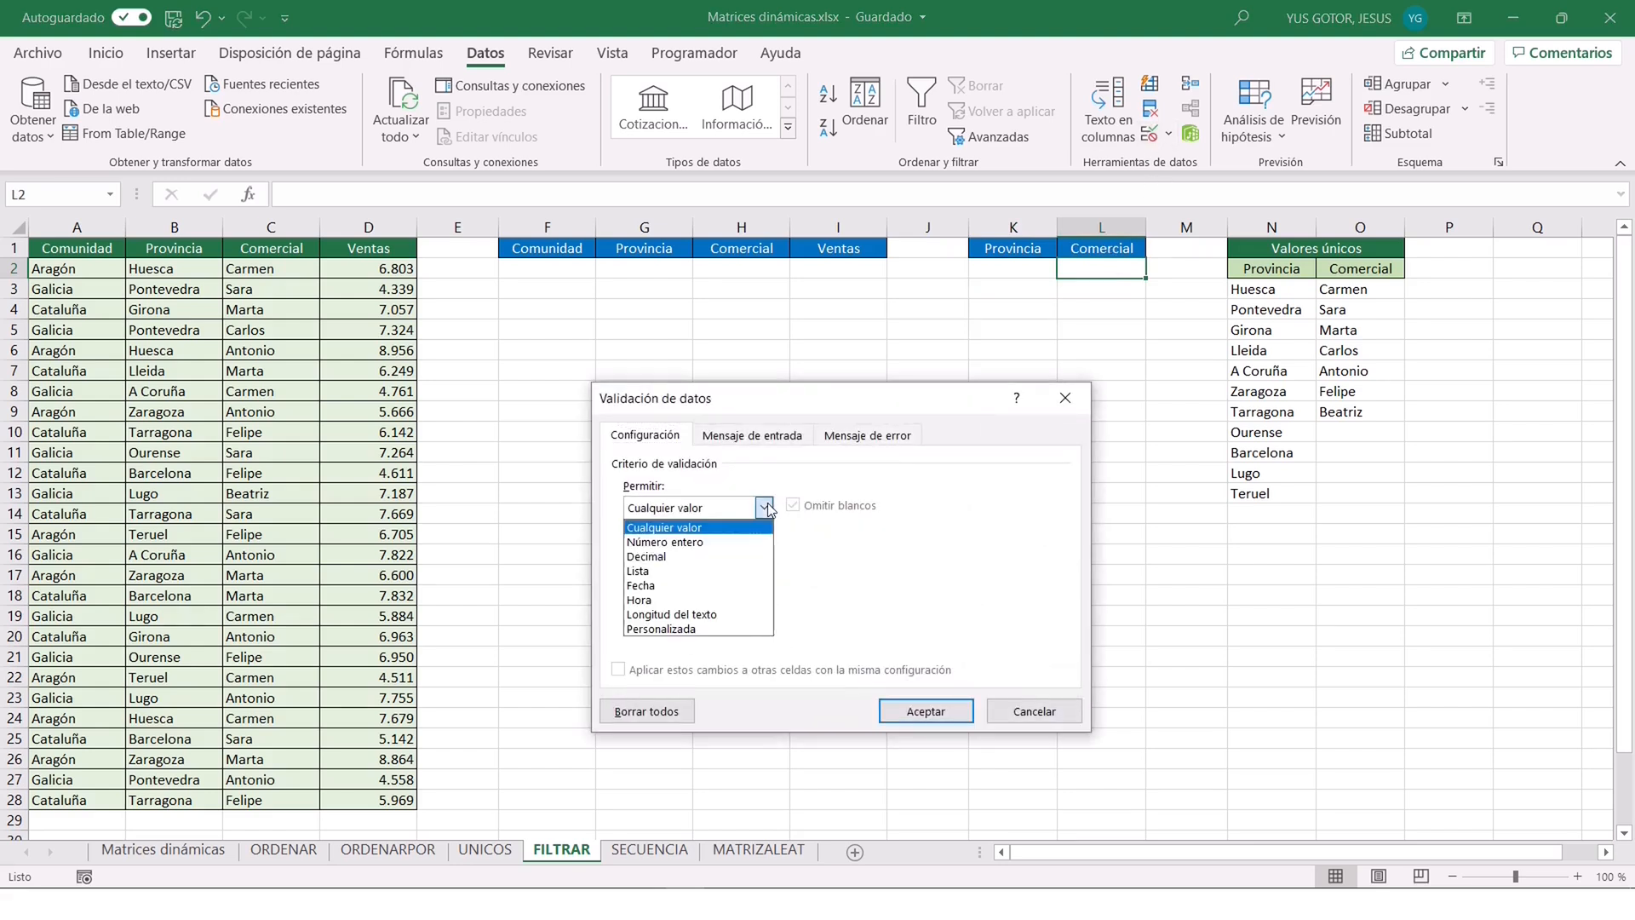
click(665, 571)
click(918, 596)
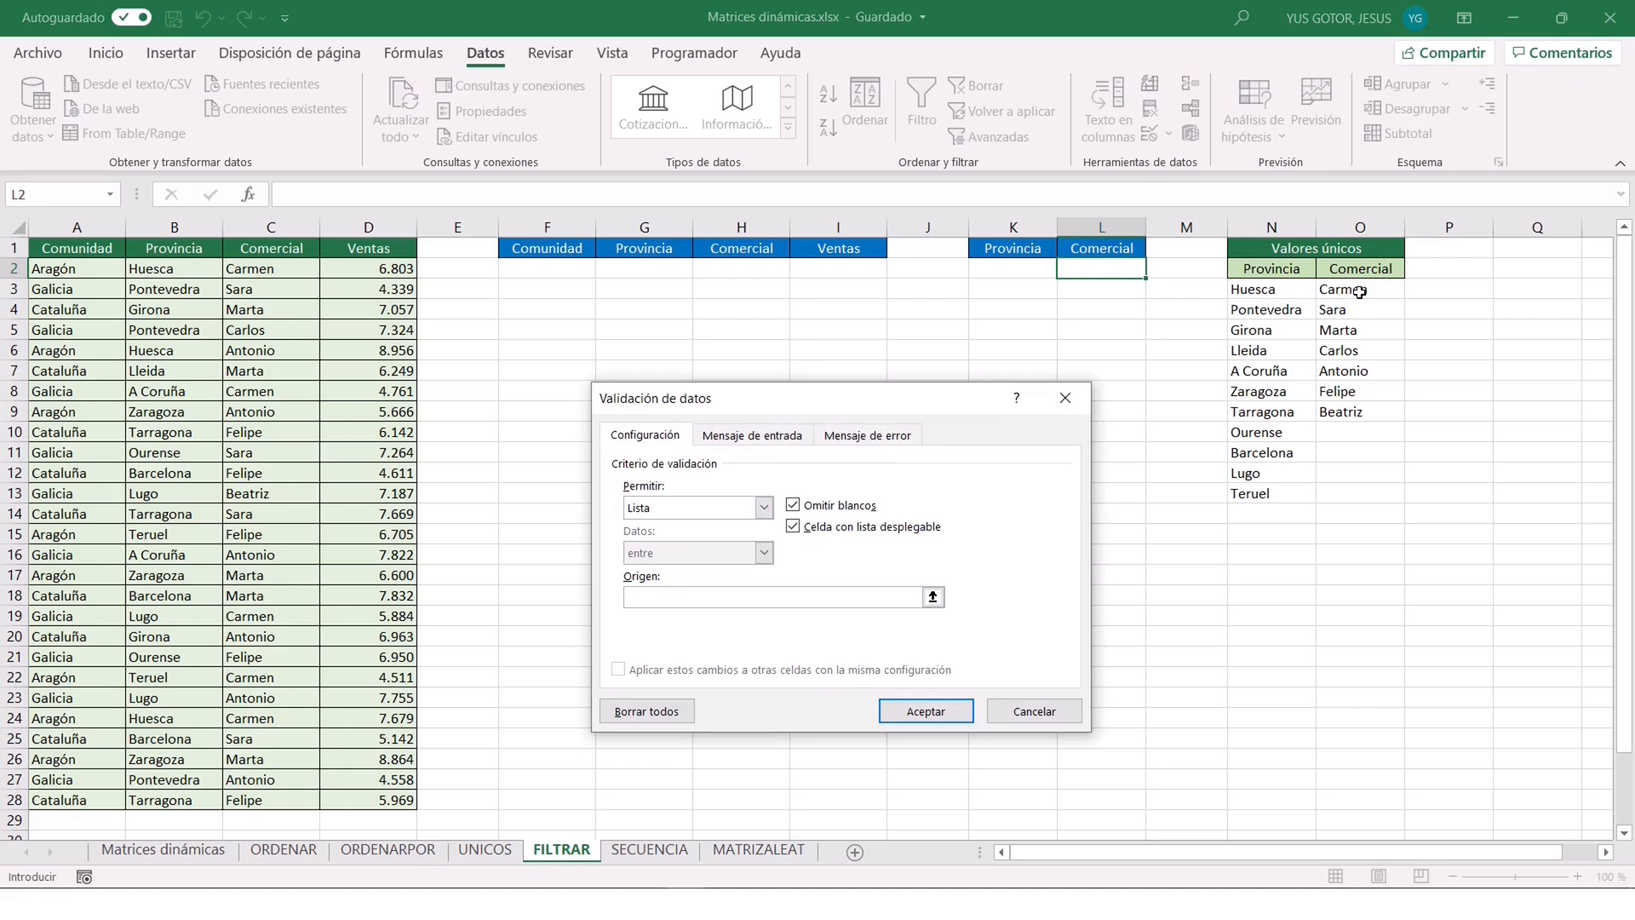
click(1359, 292)
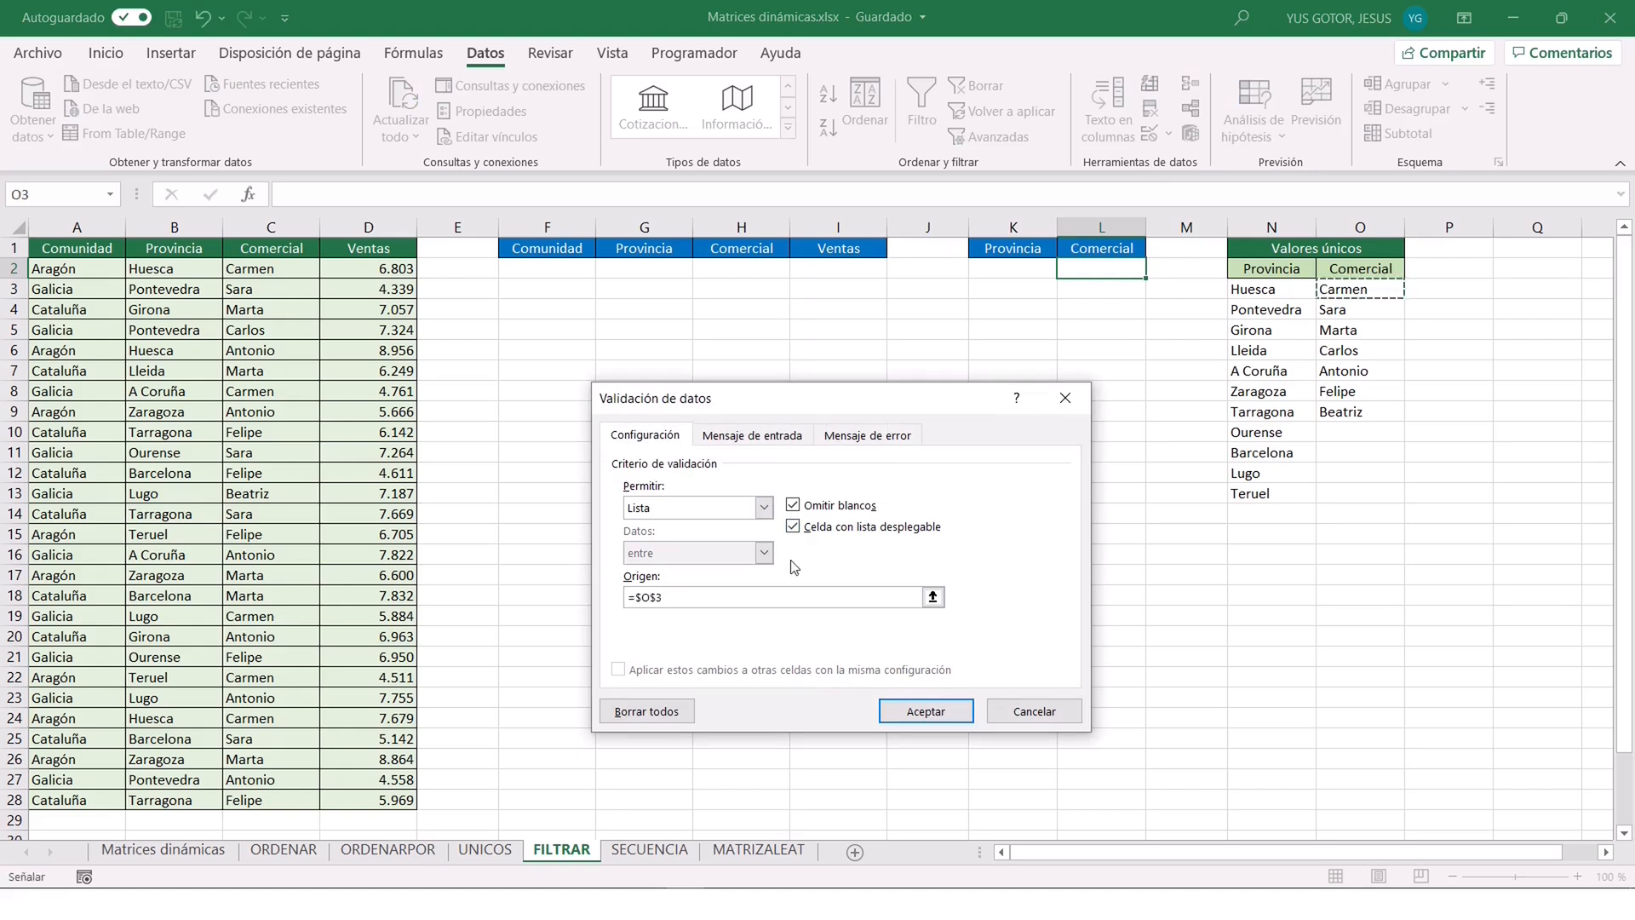
text(#)
click(916, 711)
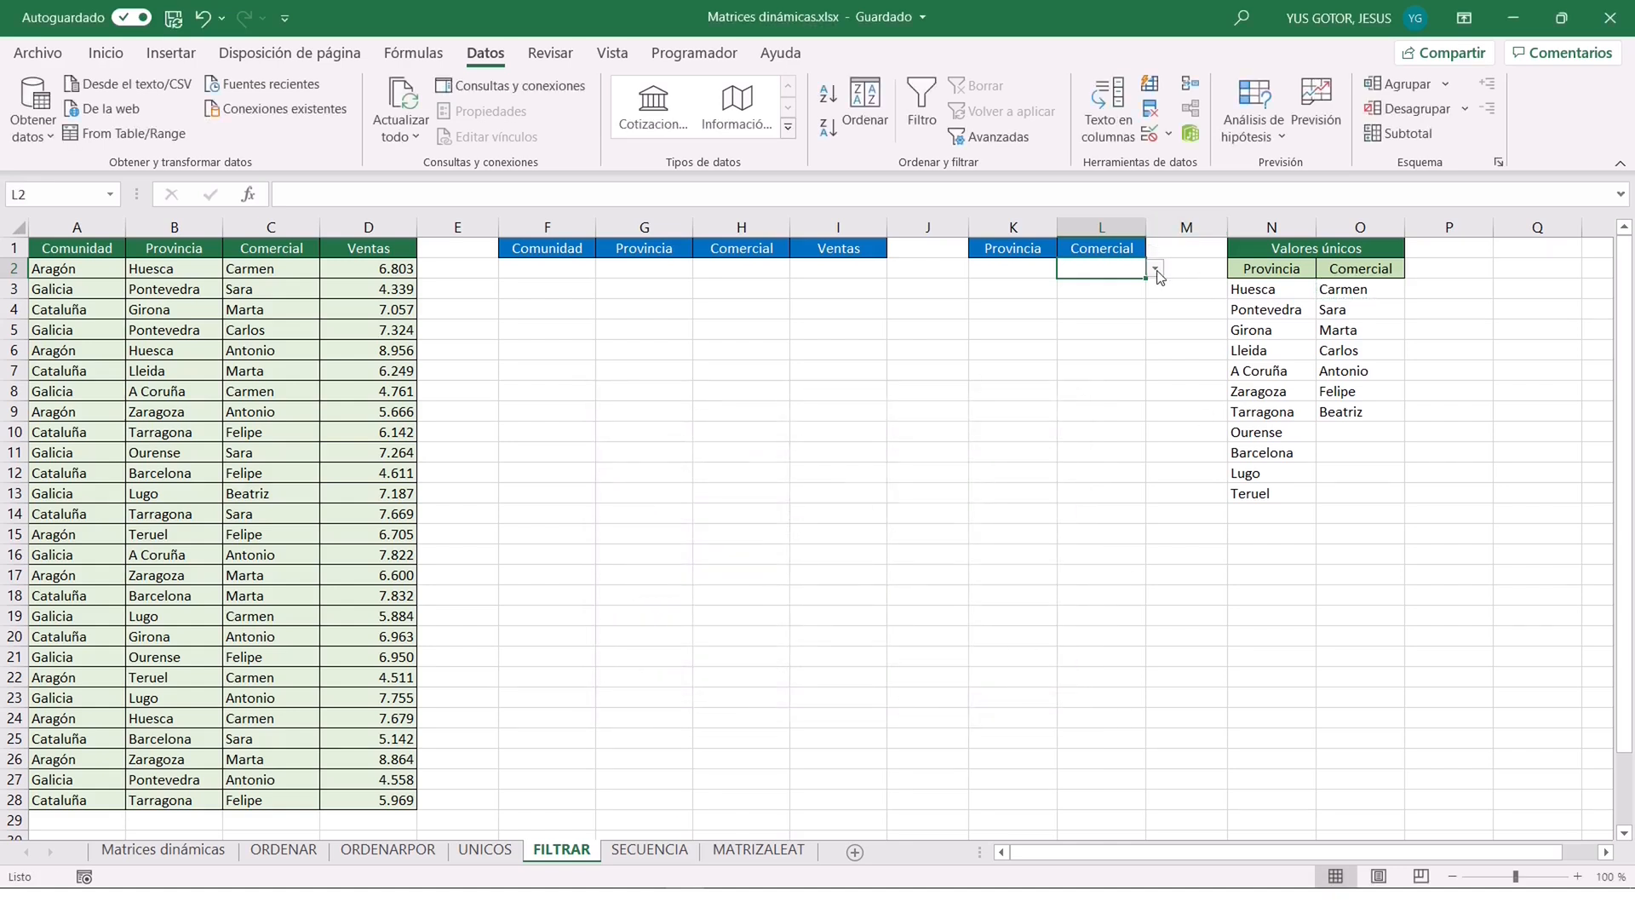
click(1156, 270)
click(1159, 272)
Start a FILTRAR formula in F2 using the function arguments dialog, with A2:D28 as the array.
click(542, 270)
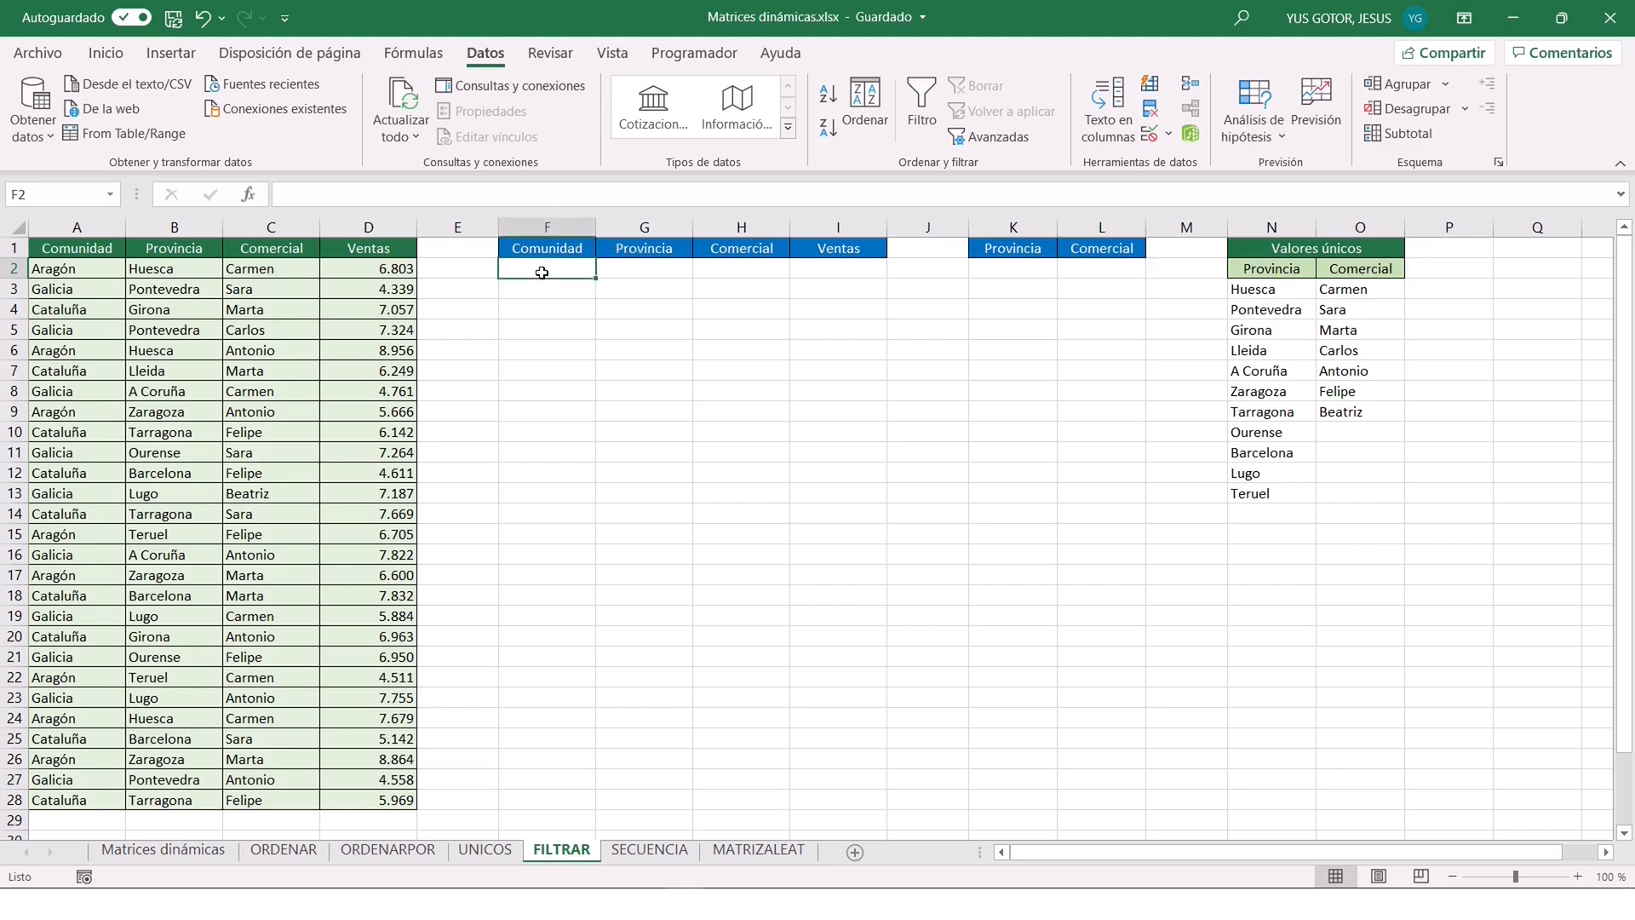
text(=filtr)
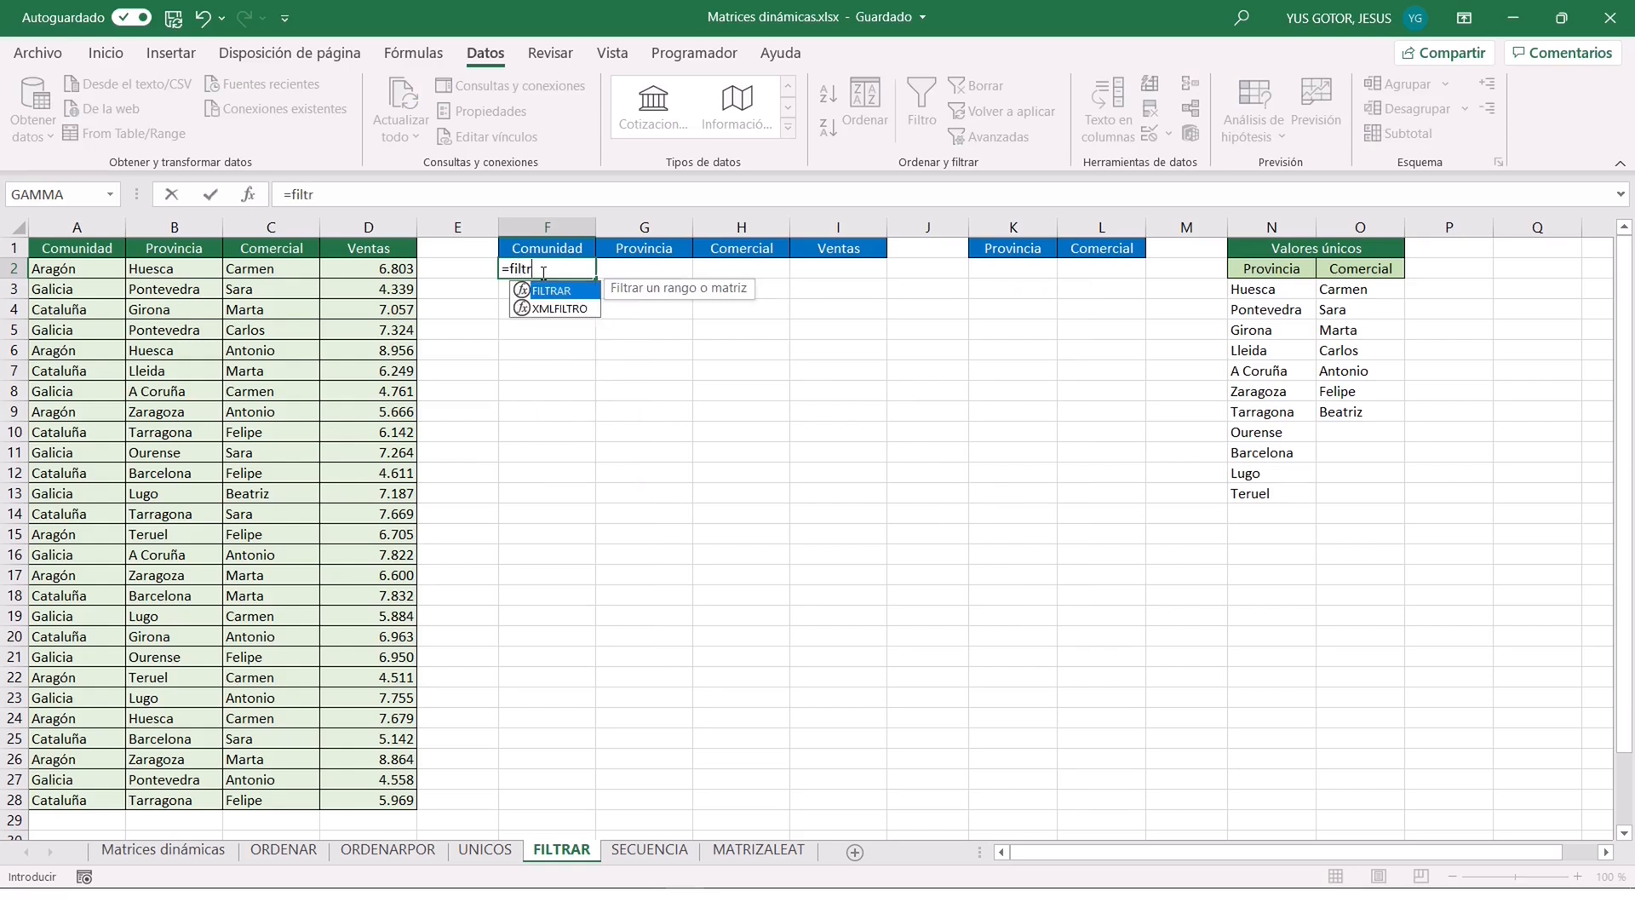
text(ar()
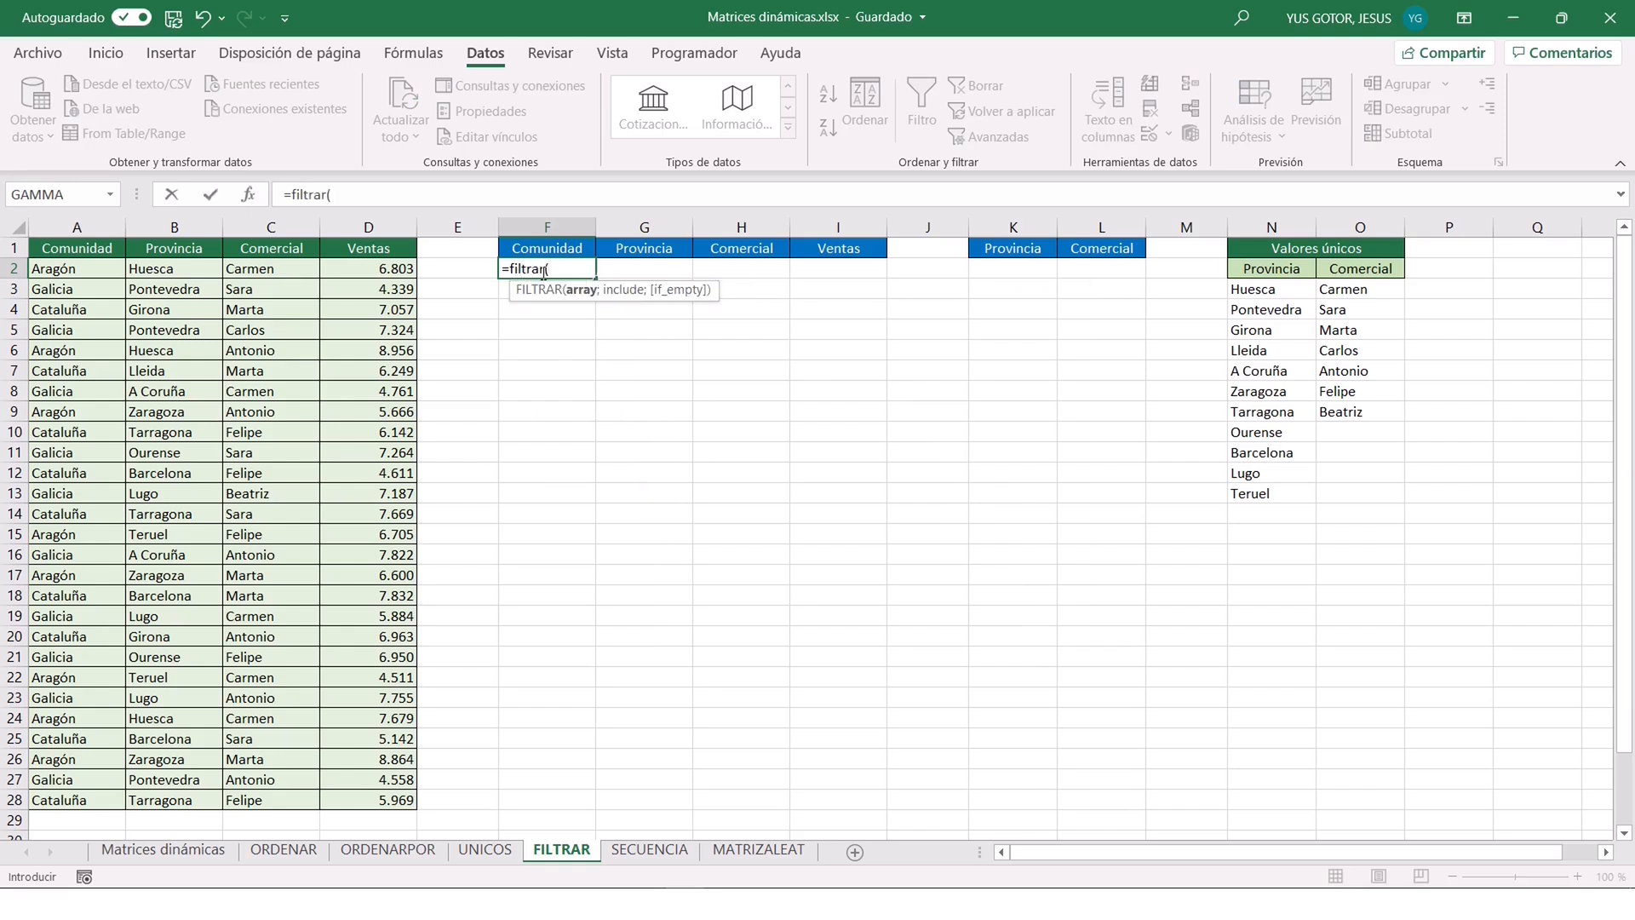
click(250, 196)
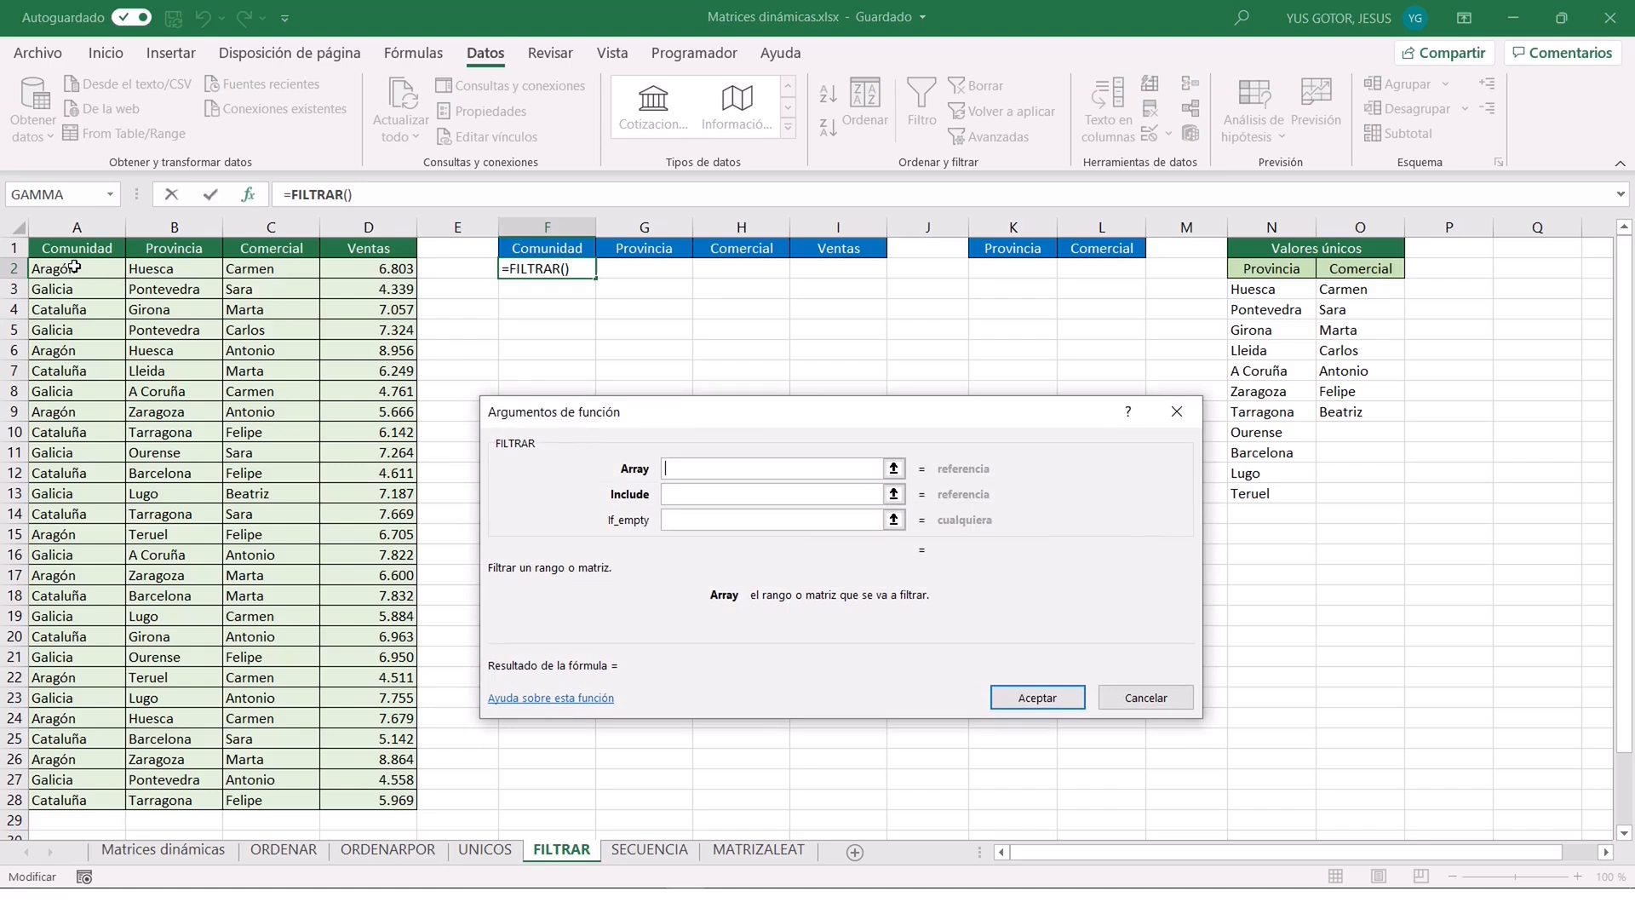
drag(67, 267, 401, 802)
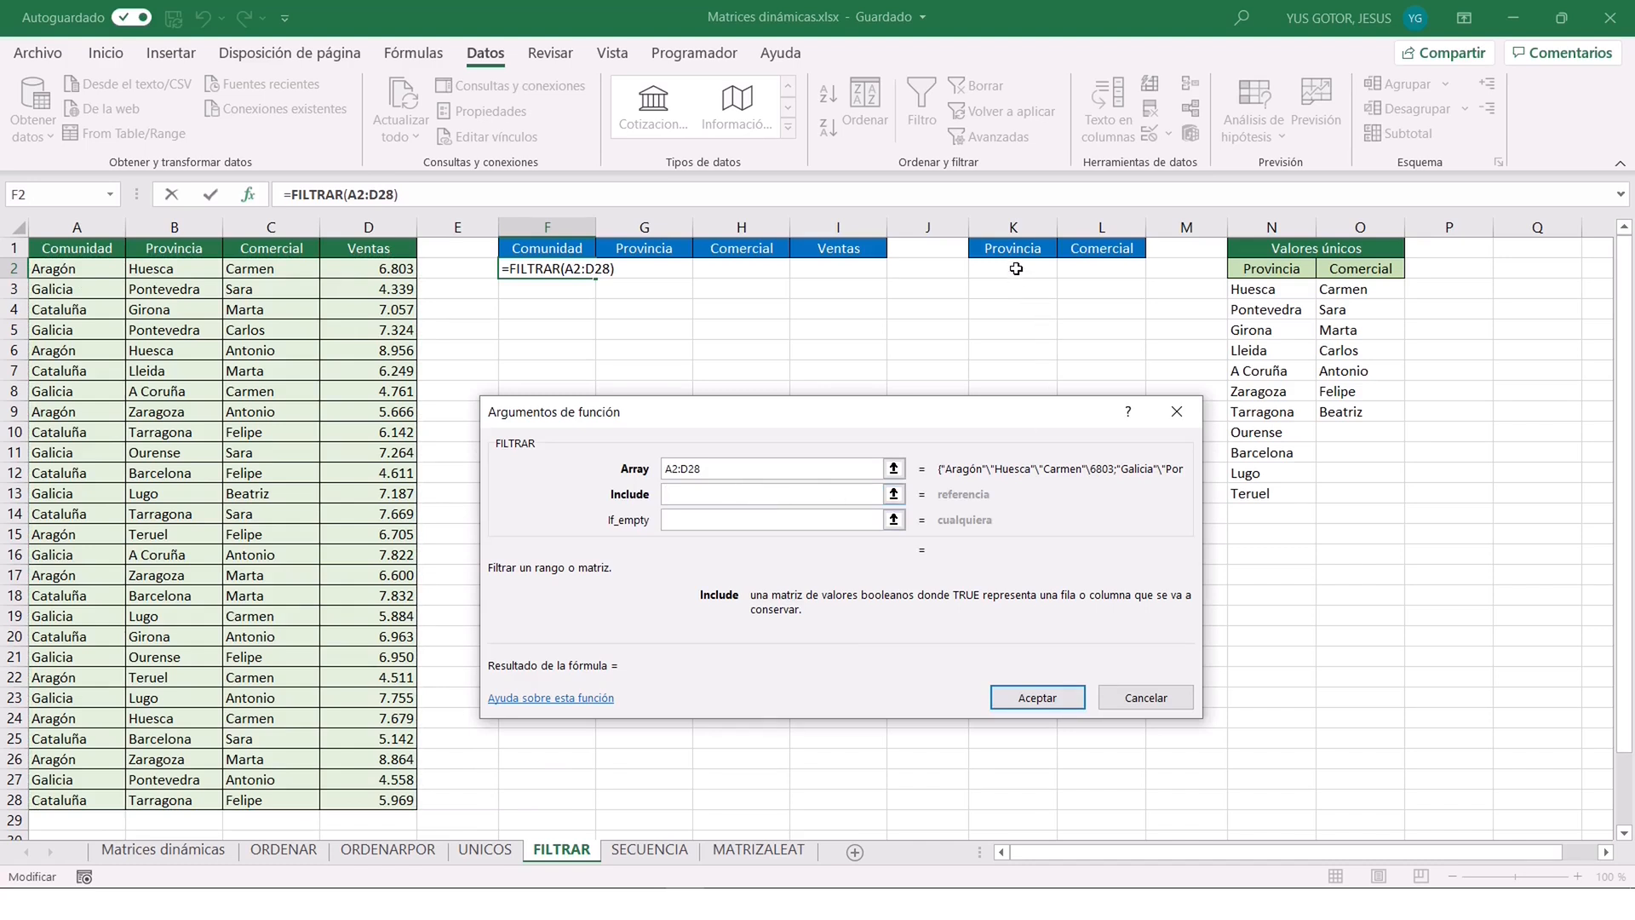
Set the FILTRAR include argument to (Provincia=K2)+(Comercial=L2).
text((Provincia=)
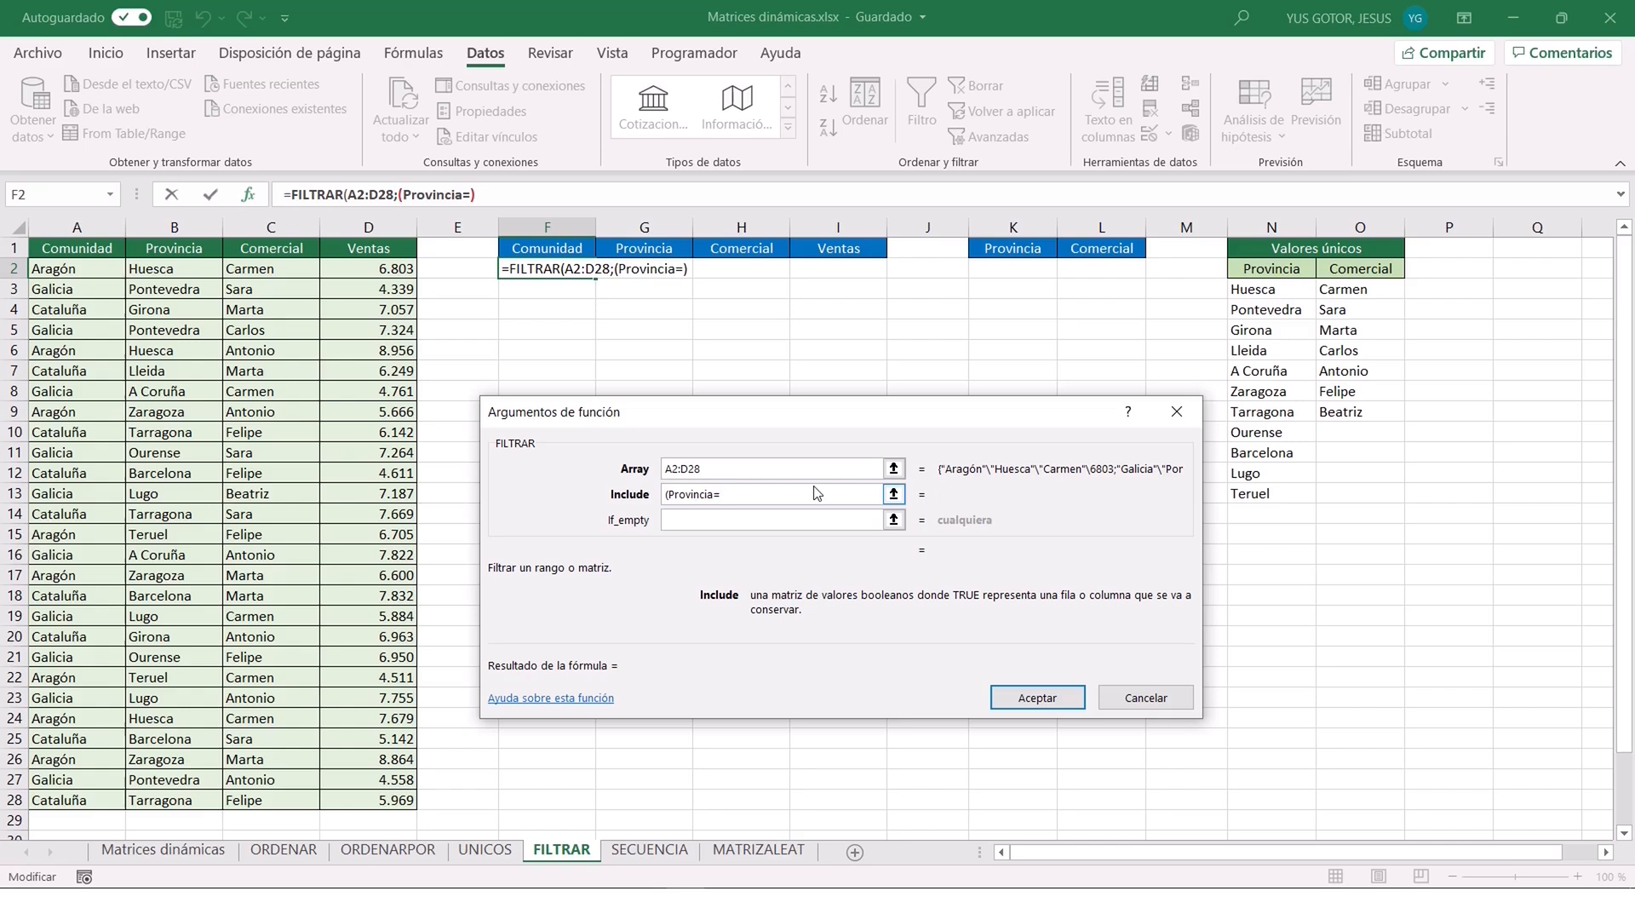
click(1016, 272)
text())
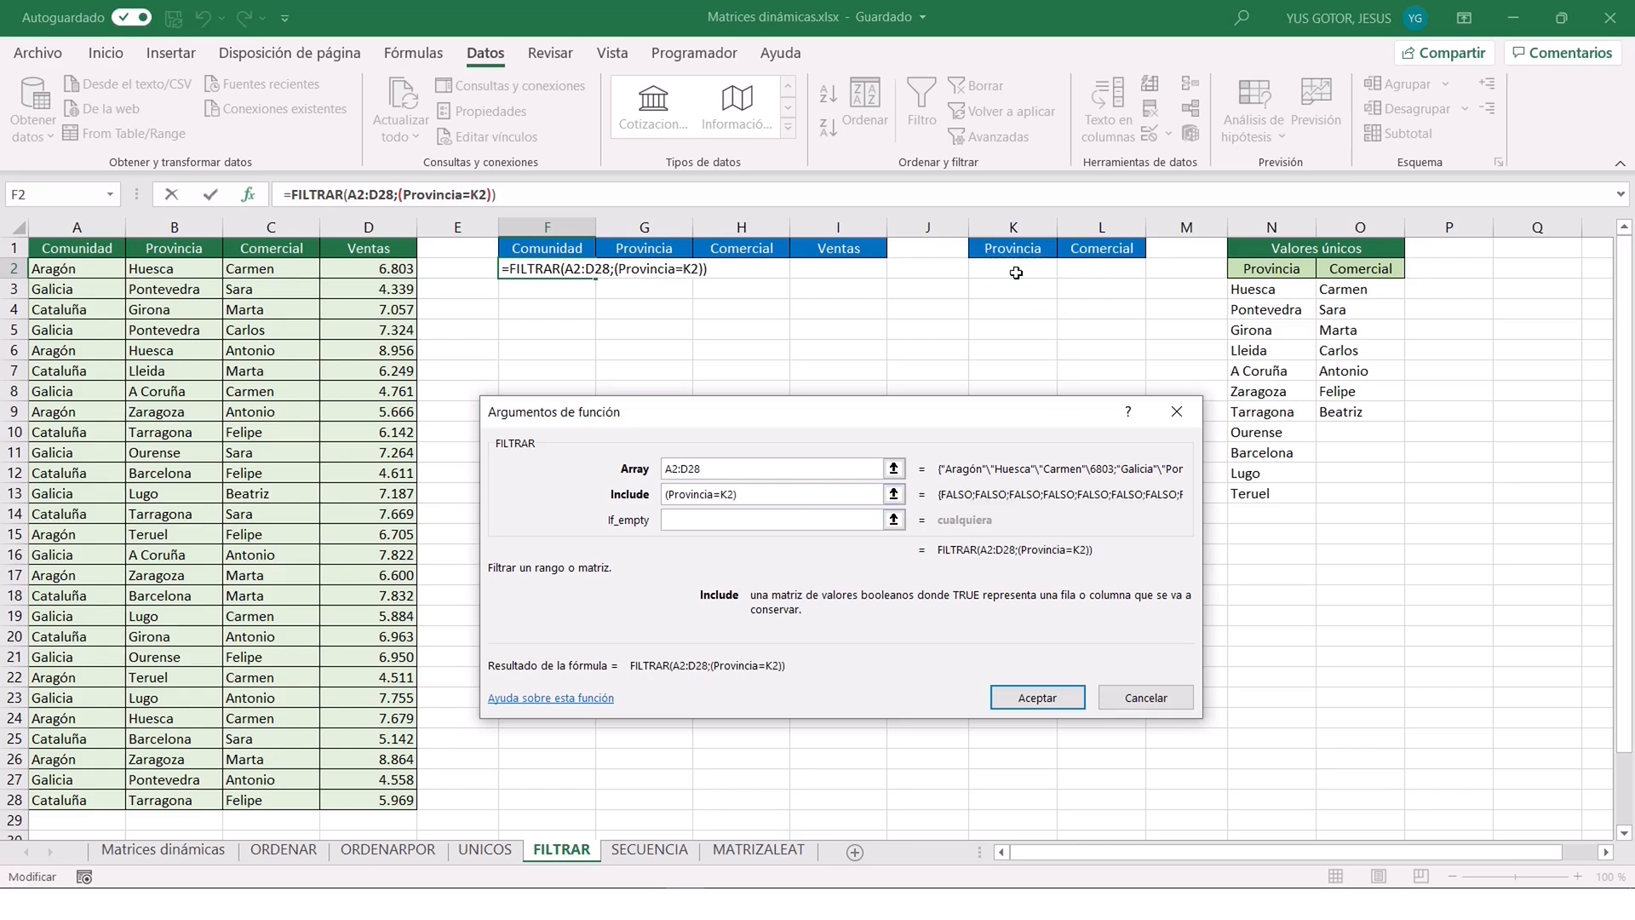
text(+)
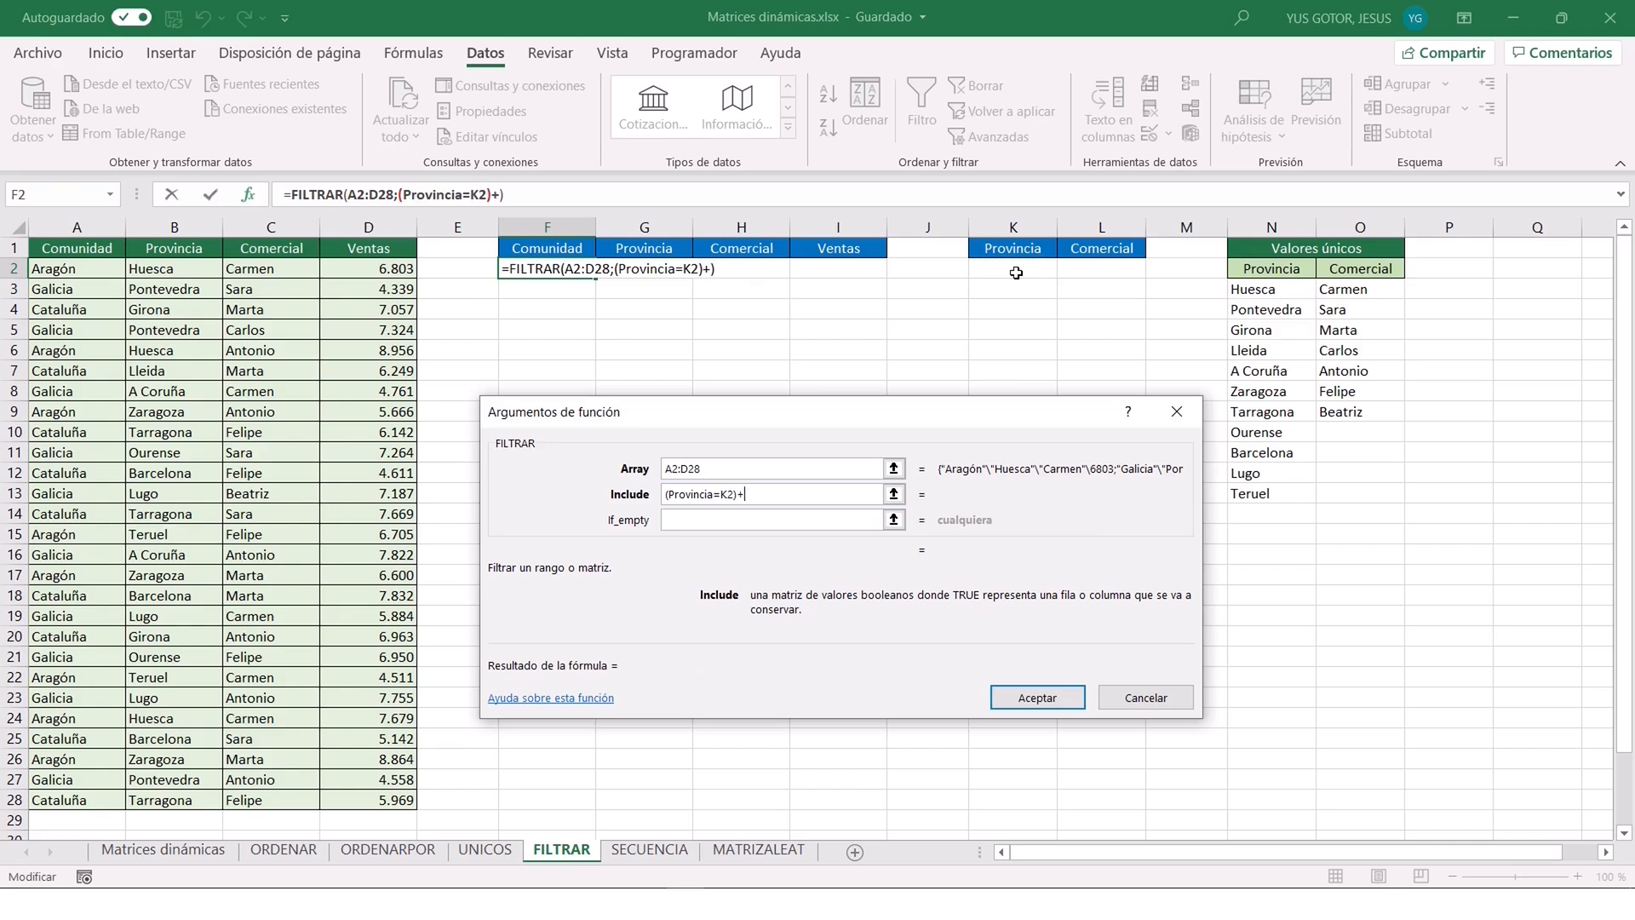
text((Comercial=)
click(1090, 269)
text())
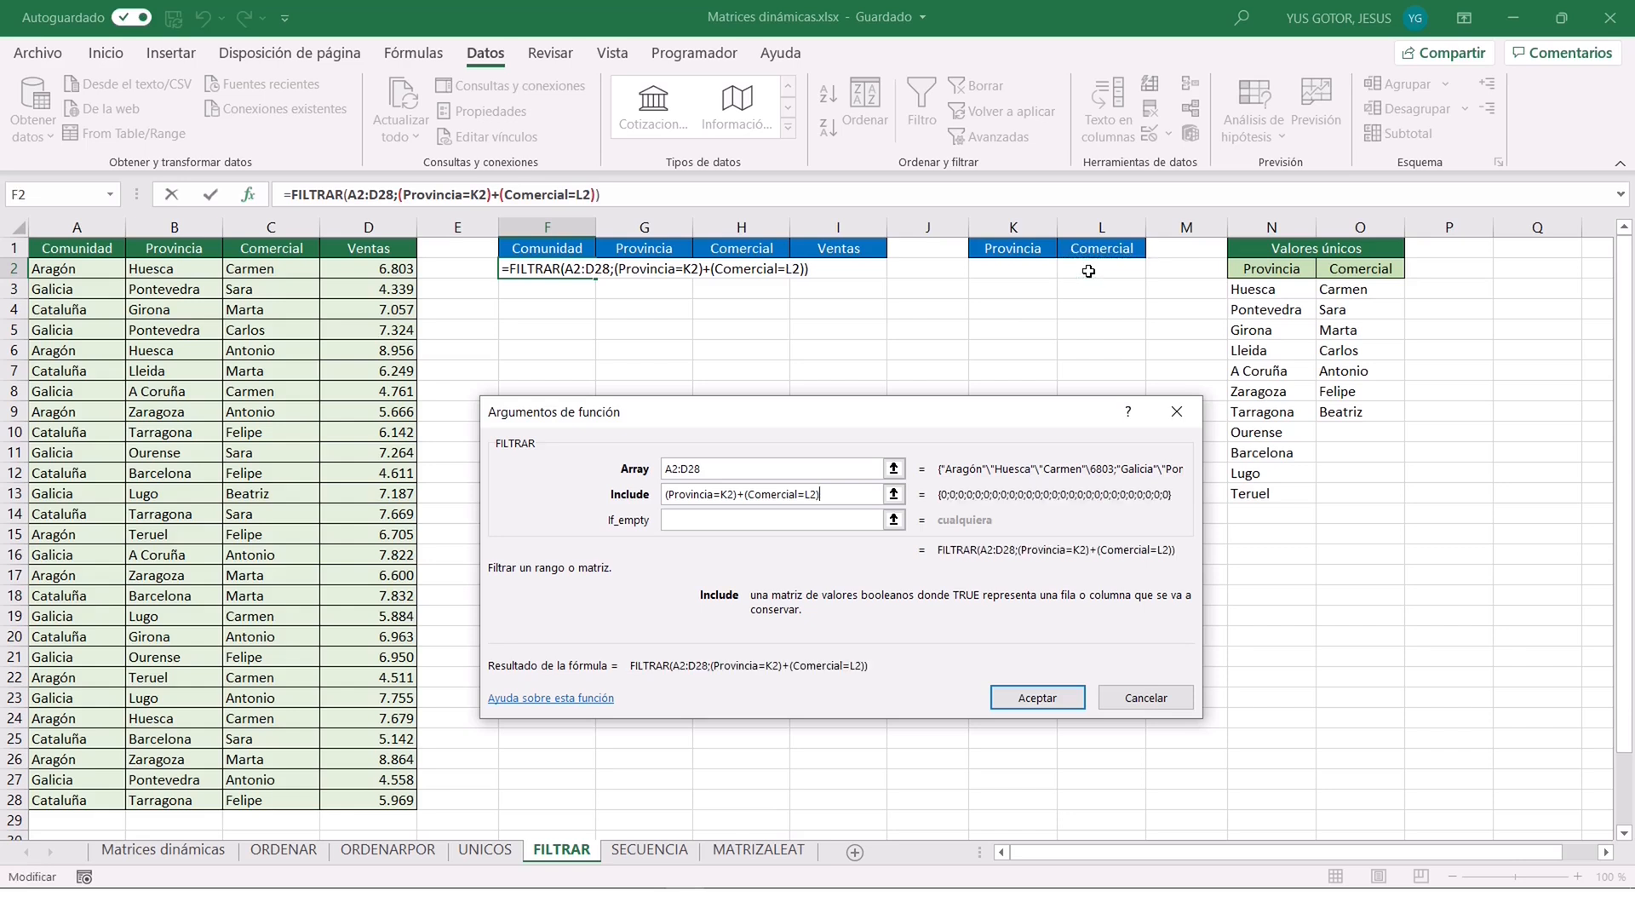
Set the if_empty argument to "No hay" and complete the FILTRAR formula in F2.
click(752, 520)
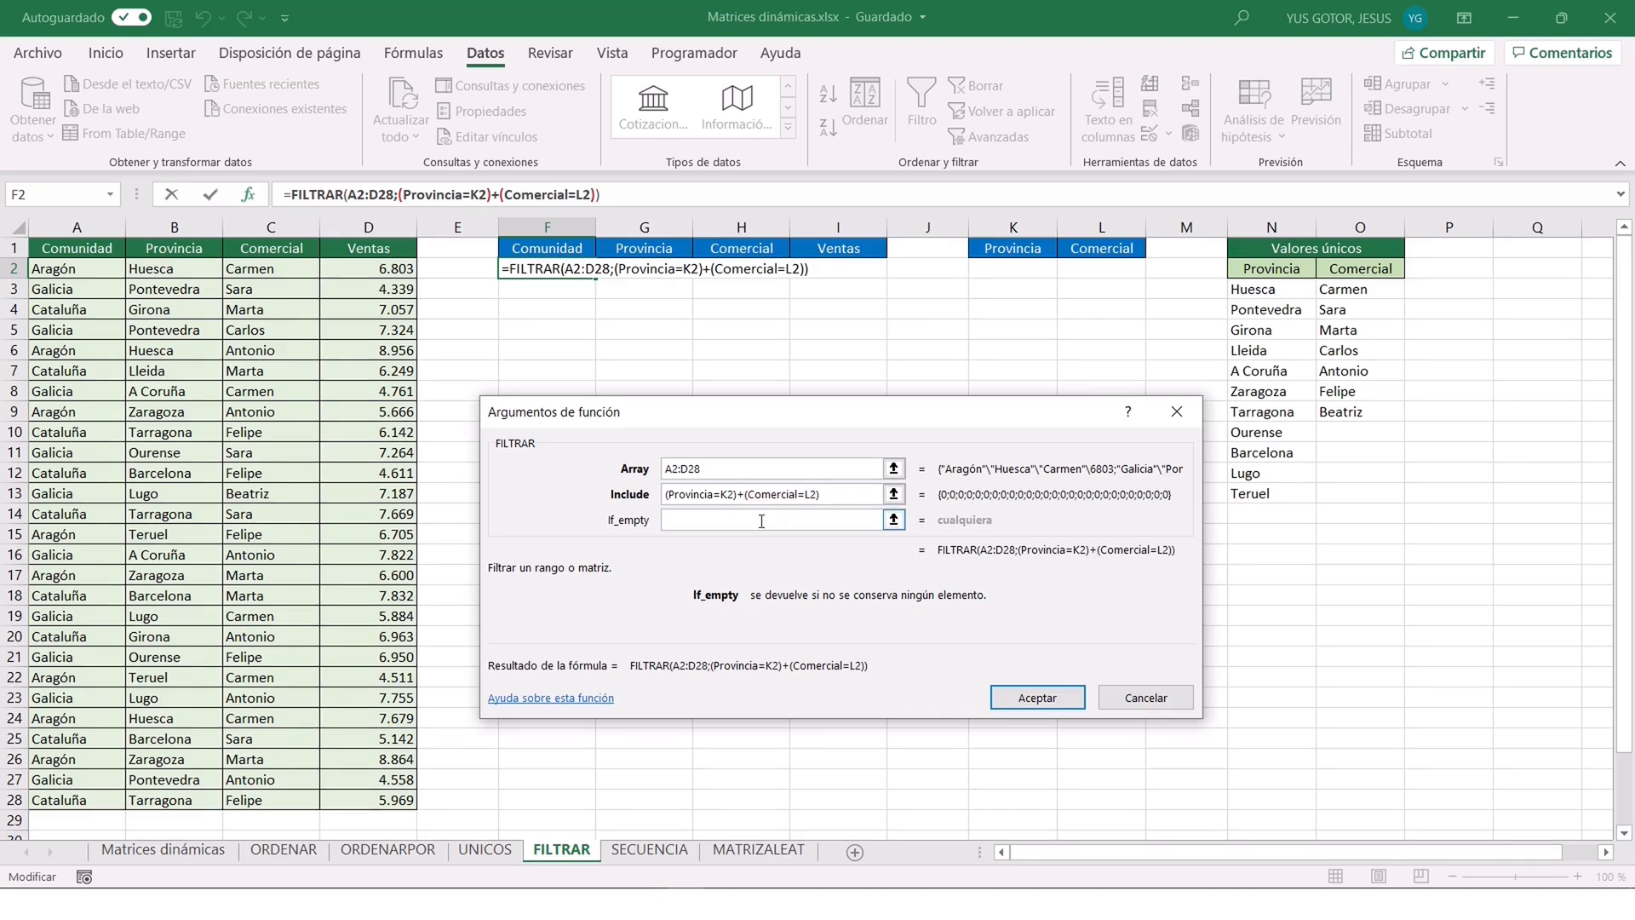
text(No hay)
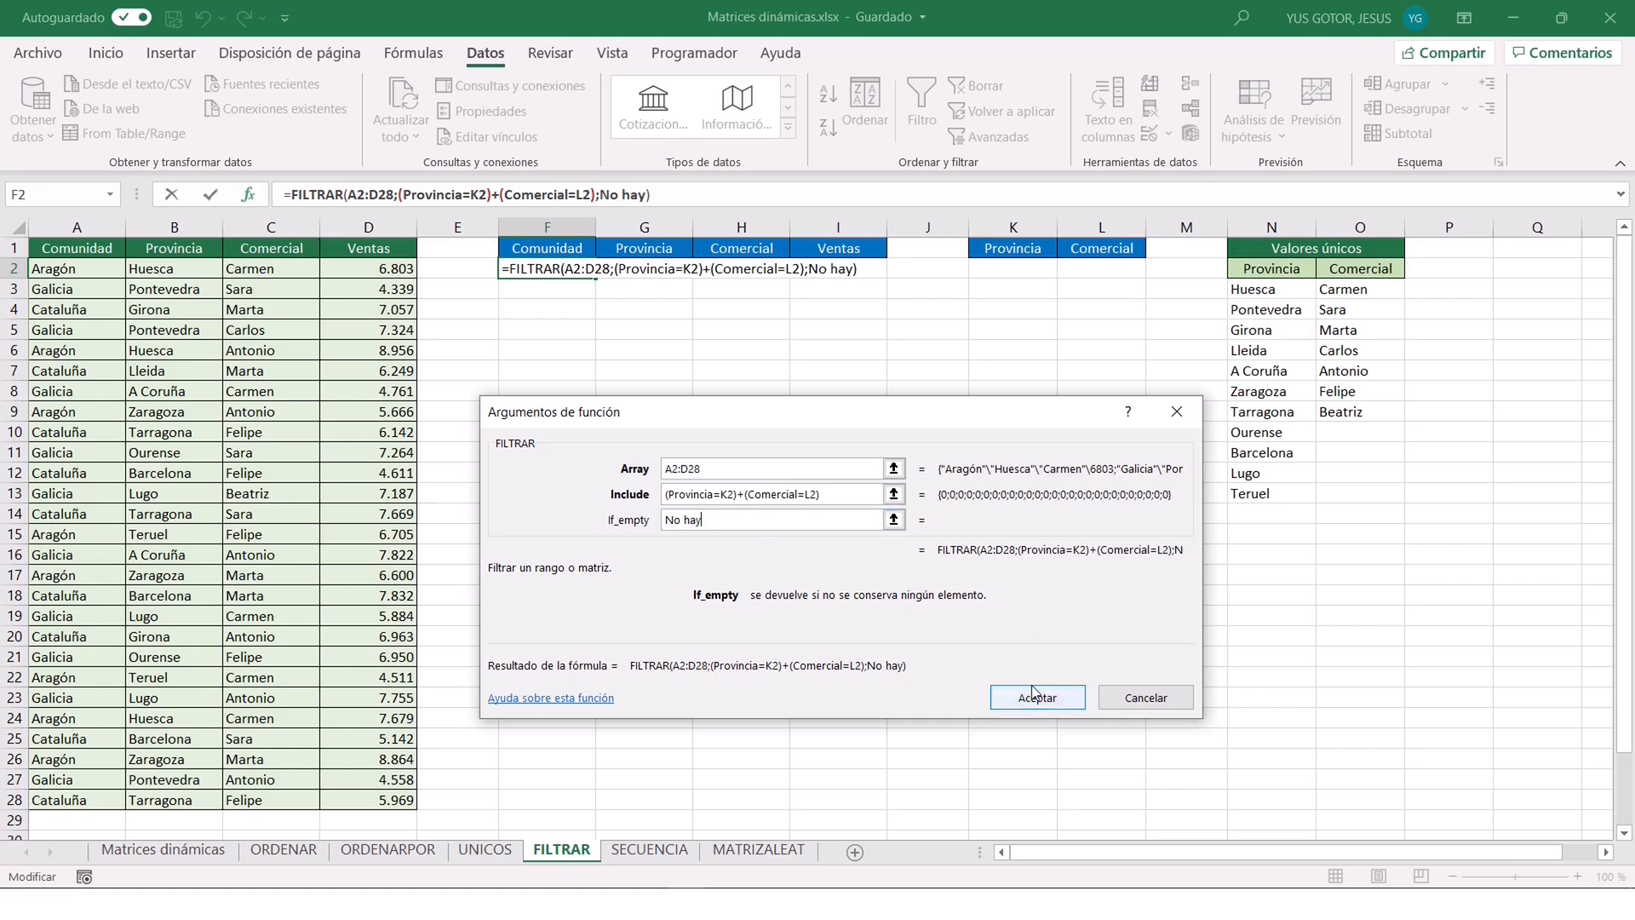
click(1033, 693)
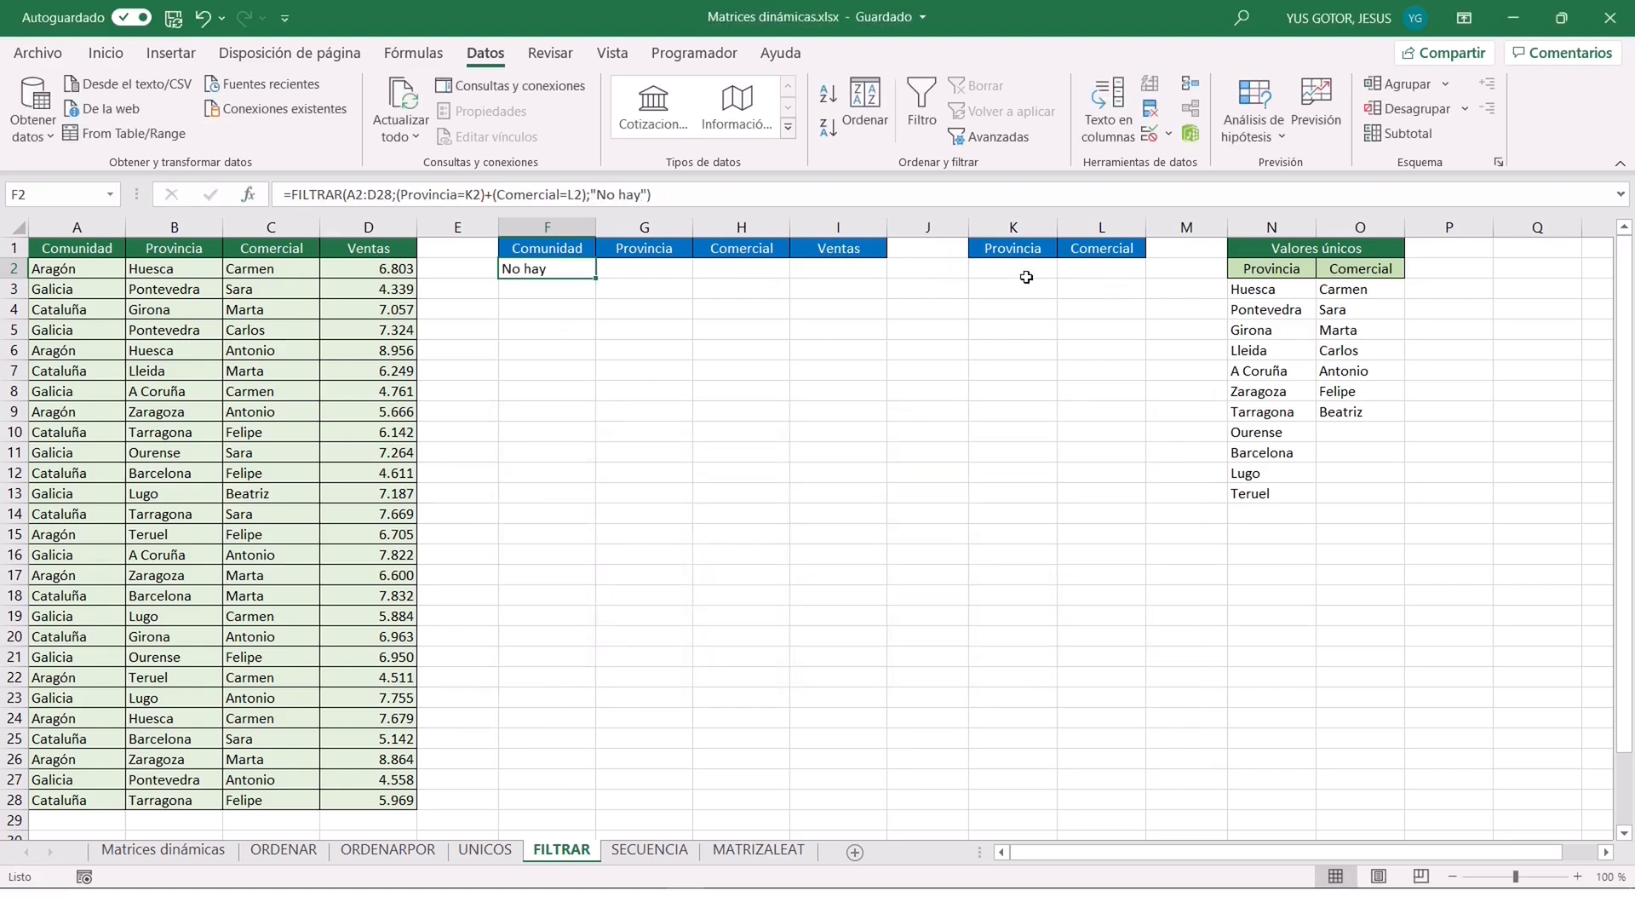
Choose Tarragona as the Provincia in K2 and the sixth salesperson in the drop-down list as the Comercial in L2.
click(1011, 269)
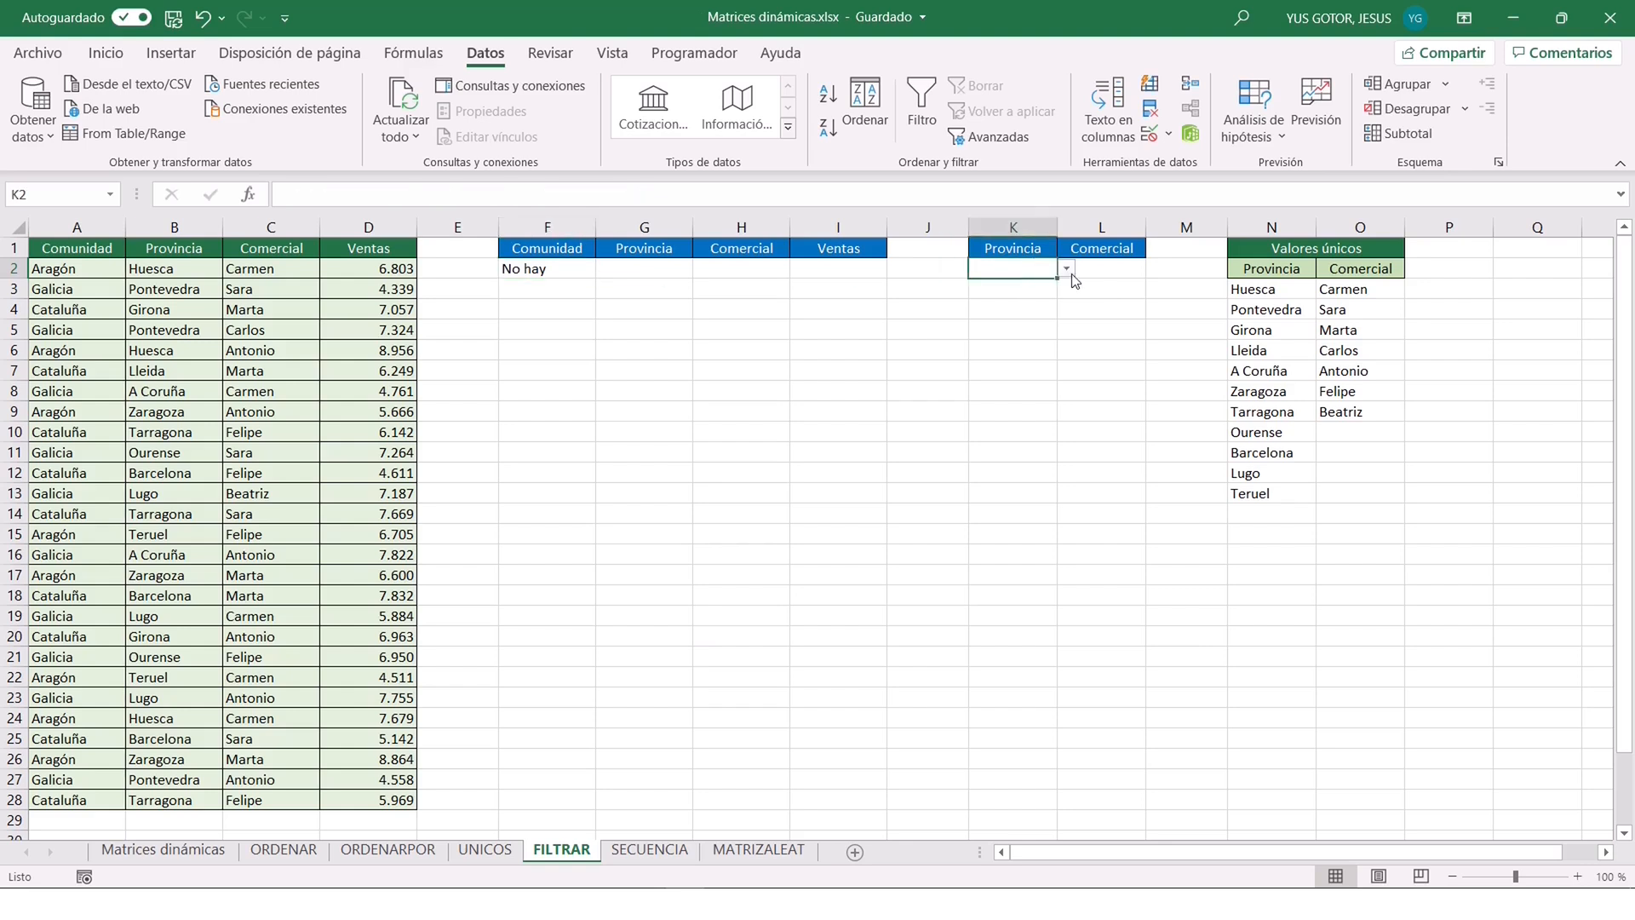
click(1066, 268)
click(998, 375)
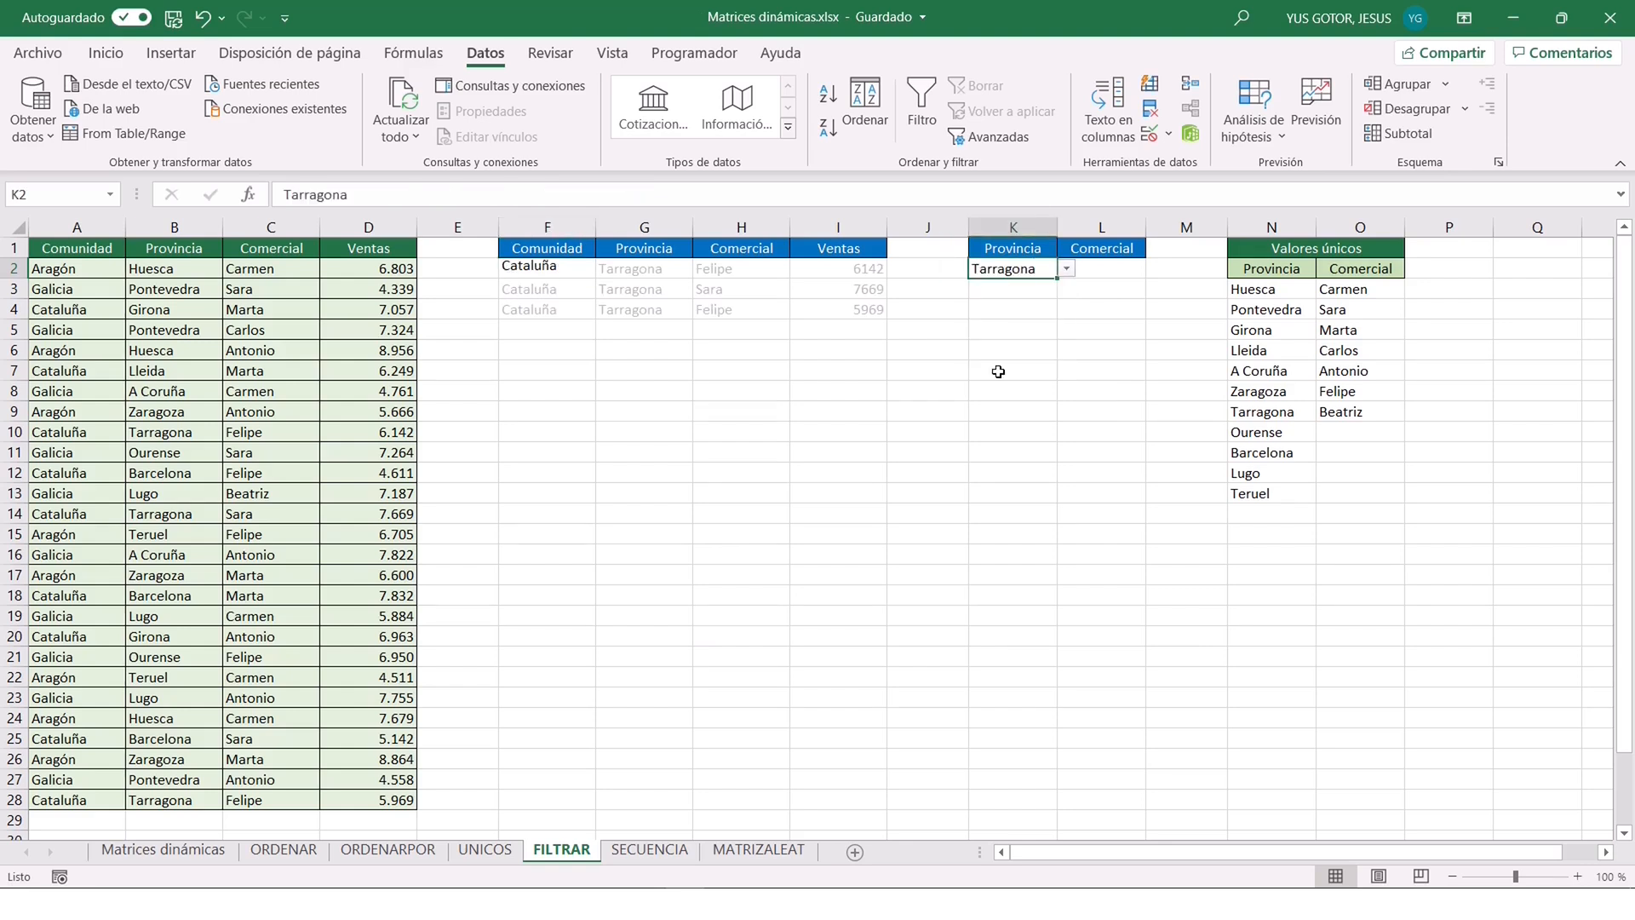
click(1107, 270)
click(1156, 269)
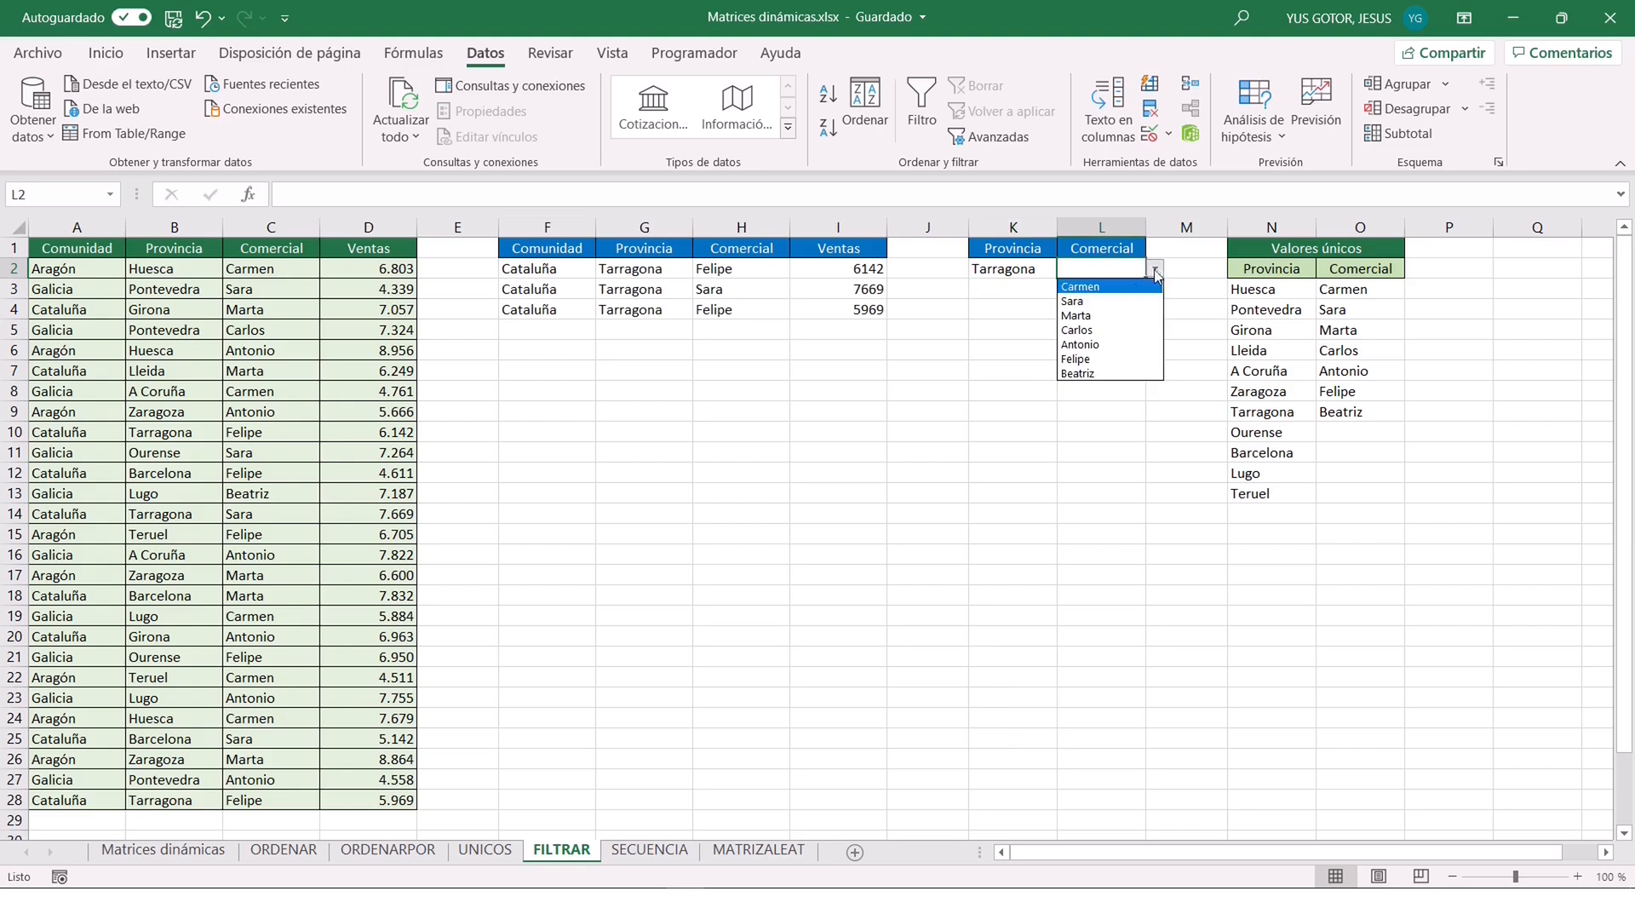
click(1090, 359)
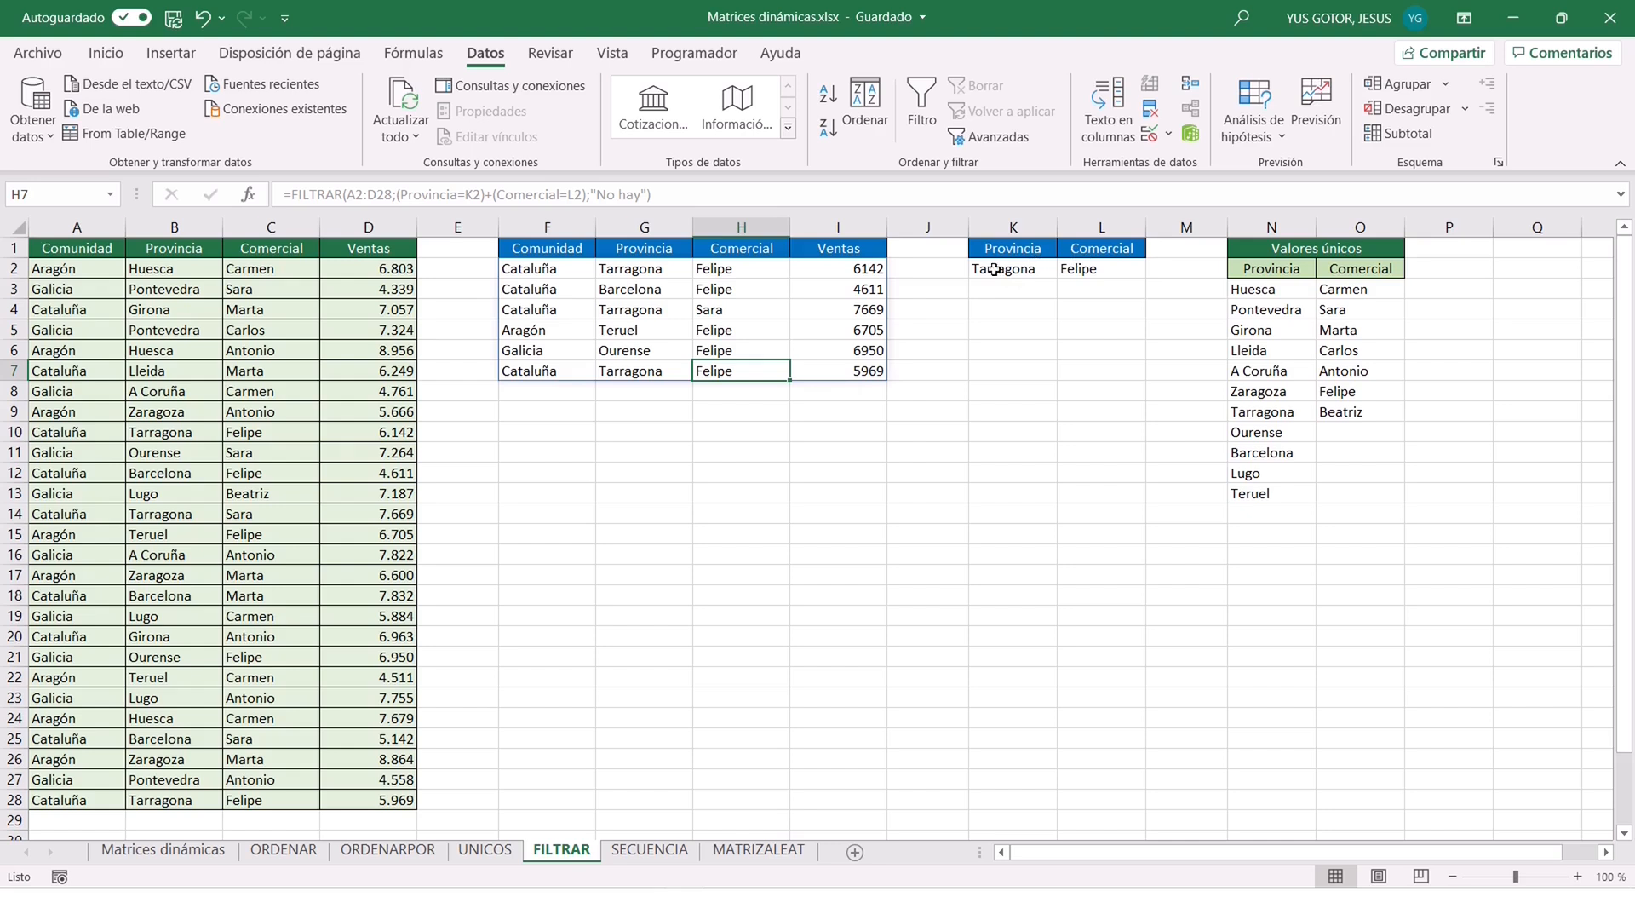
Switch the criteria to Zaragoza in K2 and the third salesperson in the drop-down list in L2.
click(994, 269)
click(1068, 270)
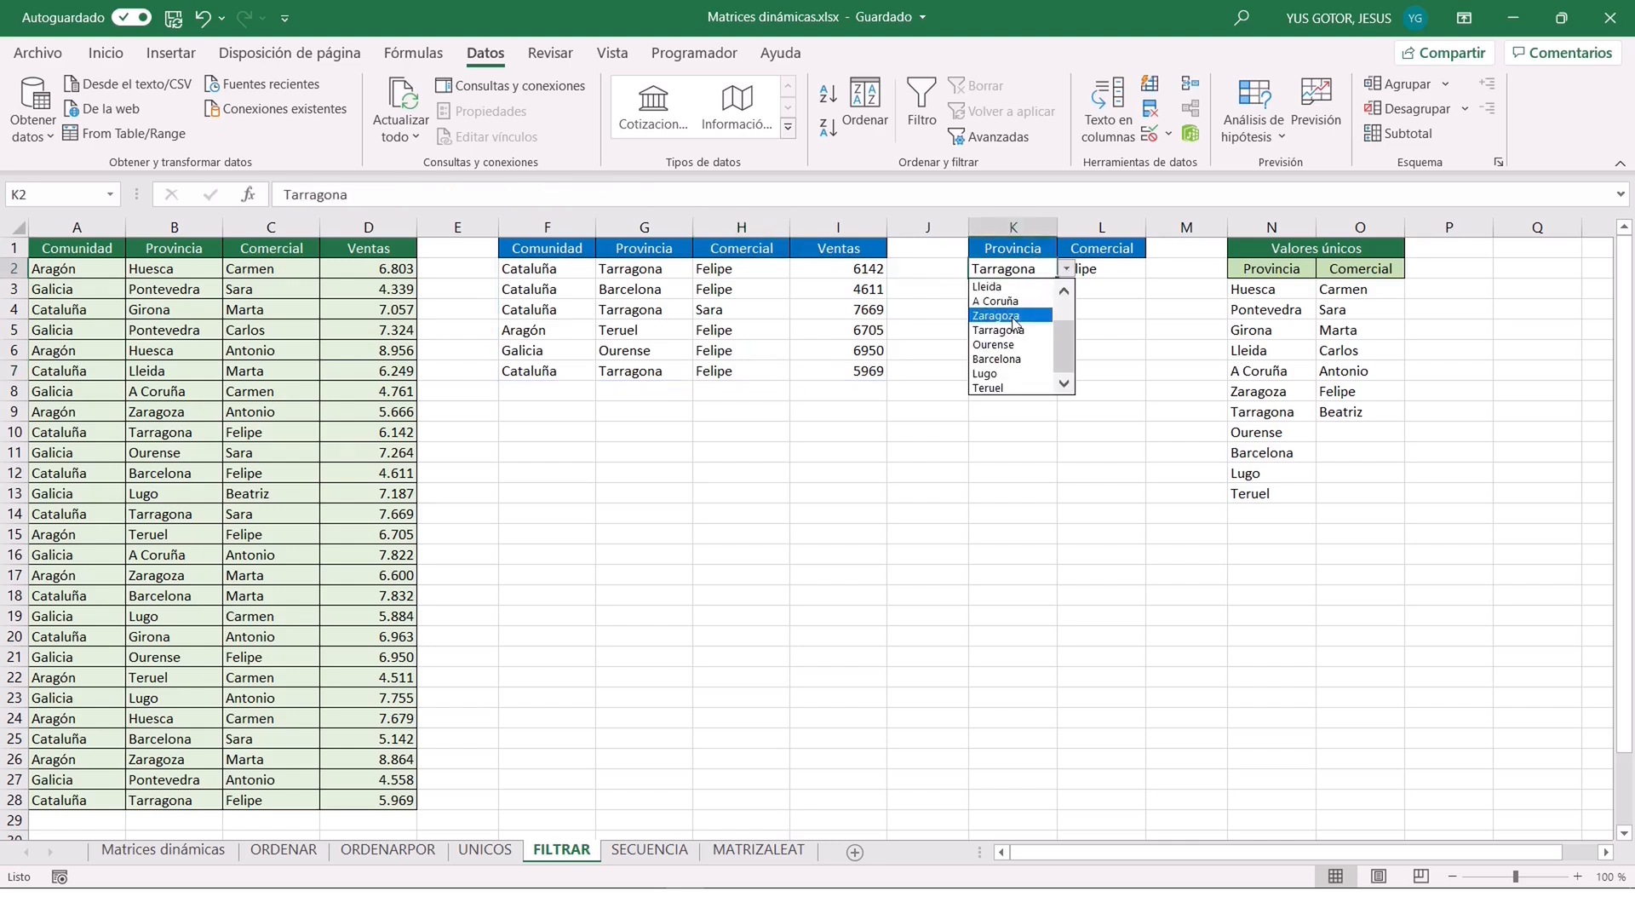
click(1005, 357)
click(1124, 271)
click(1156, 272)
click(1095, 316)
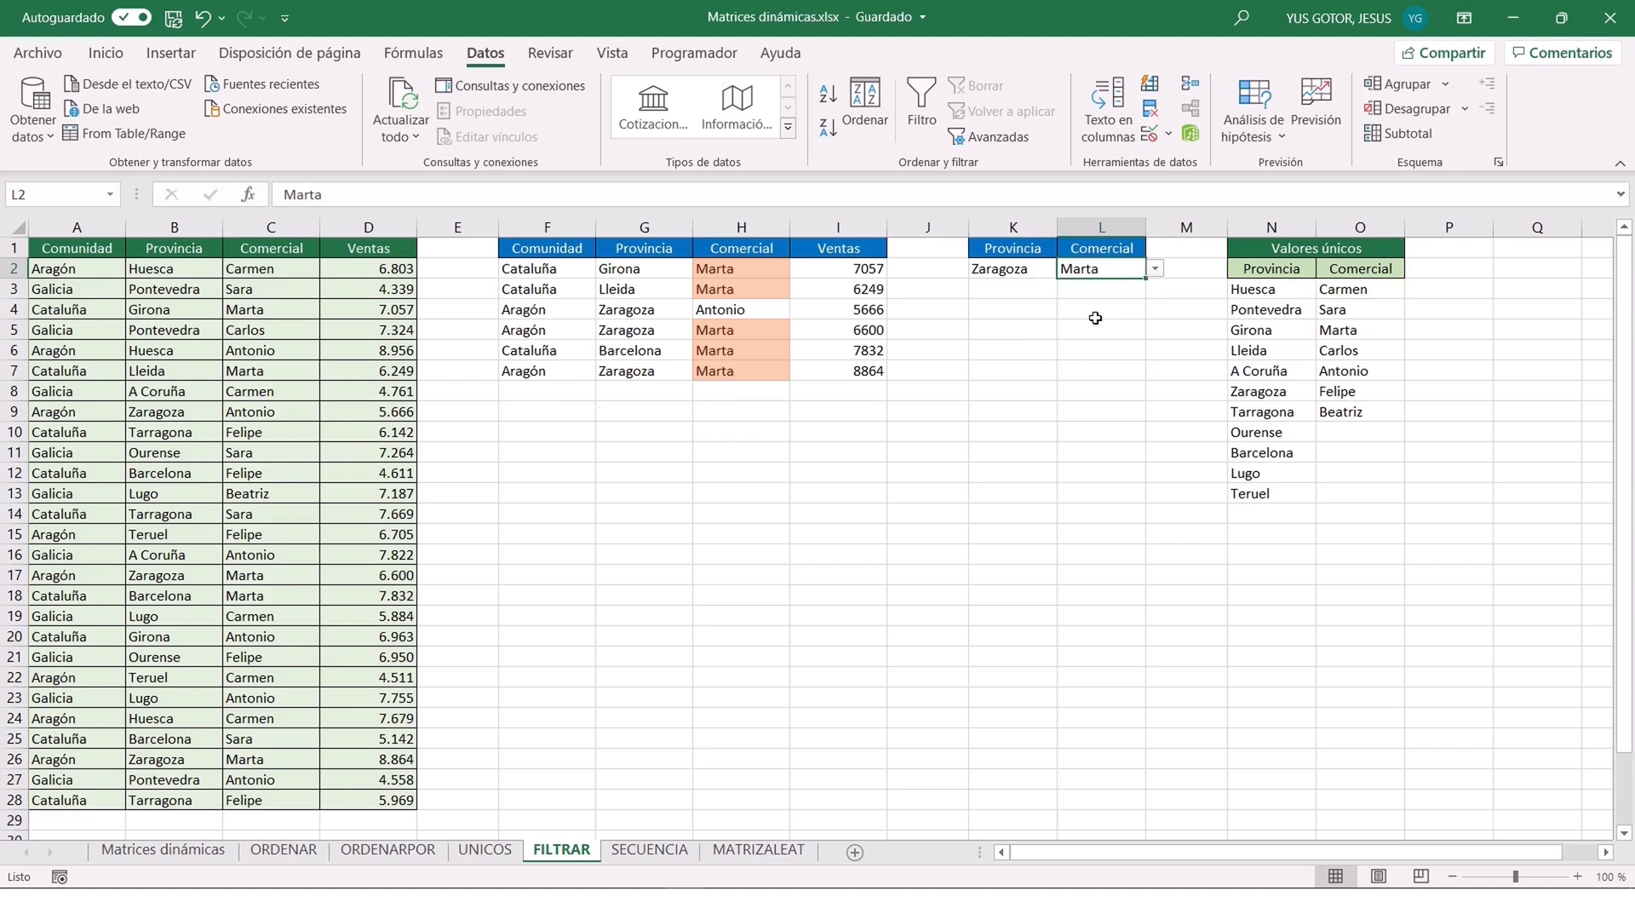
Edit the FILTRAR formula in F2 to require both conditions, with (Provincia=K2)*(Comercial=L2) as the include argument.
click(556, 266)
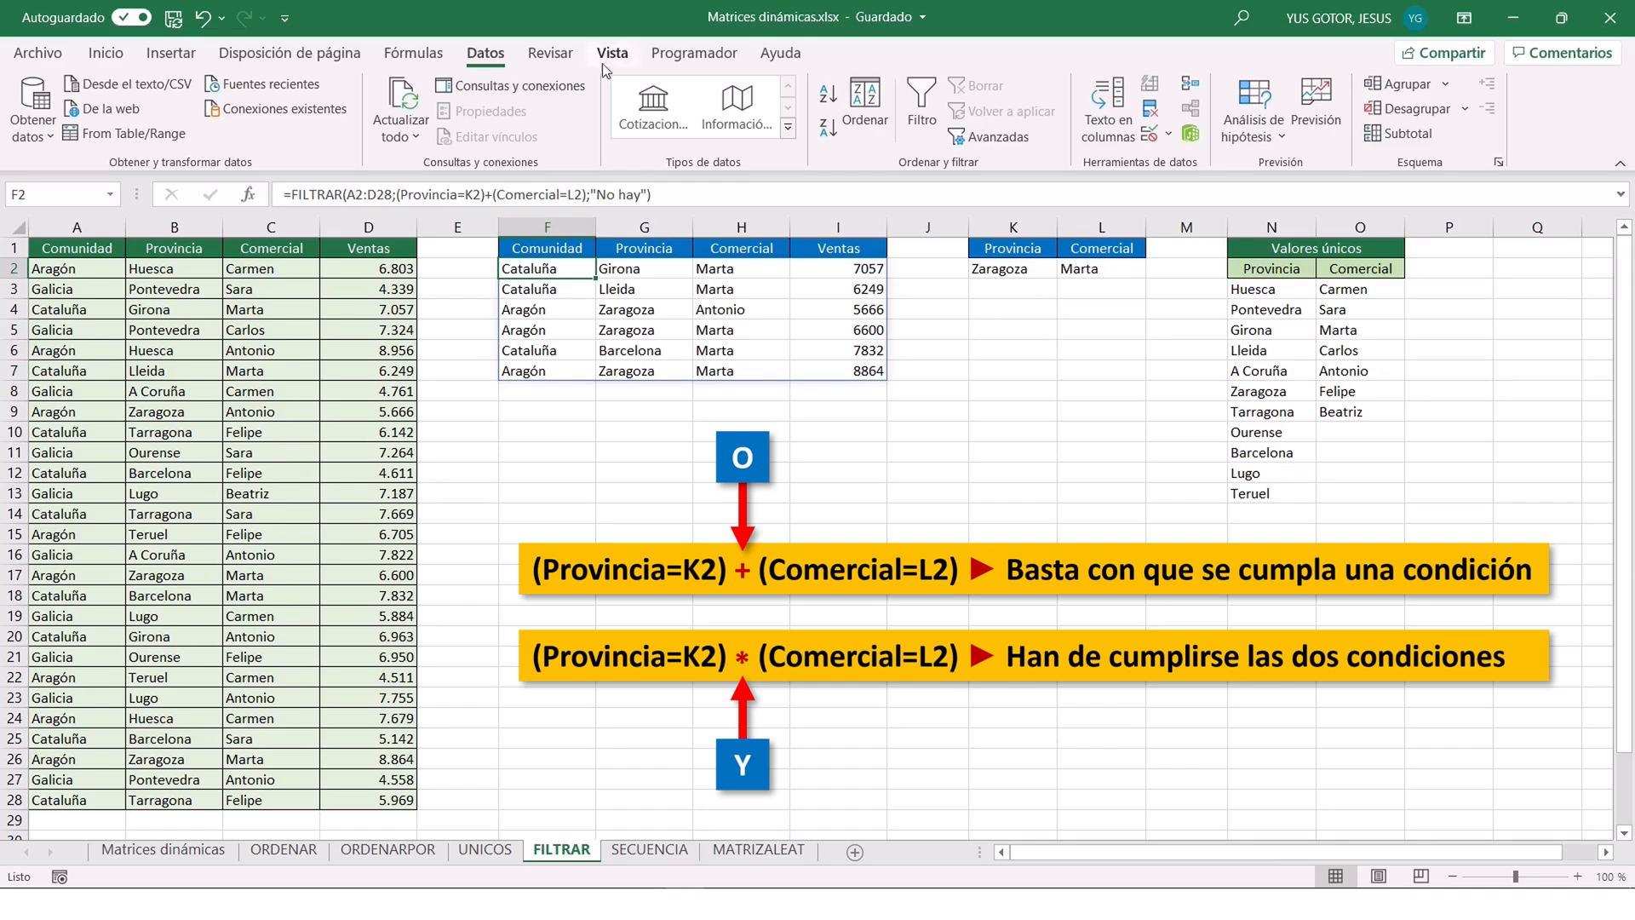
click(490, 194)
key(Delete)
text(*)
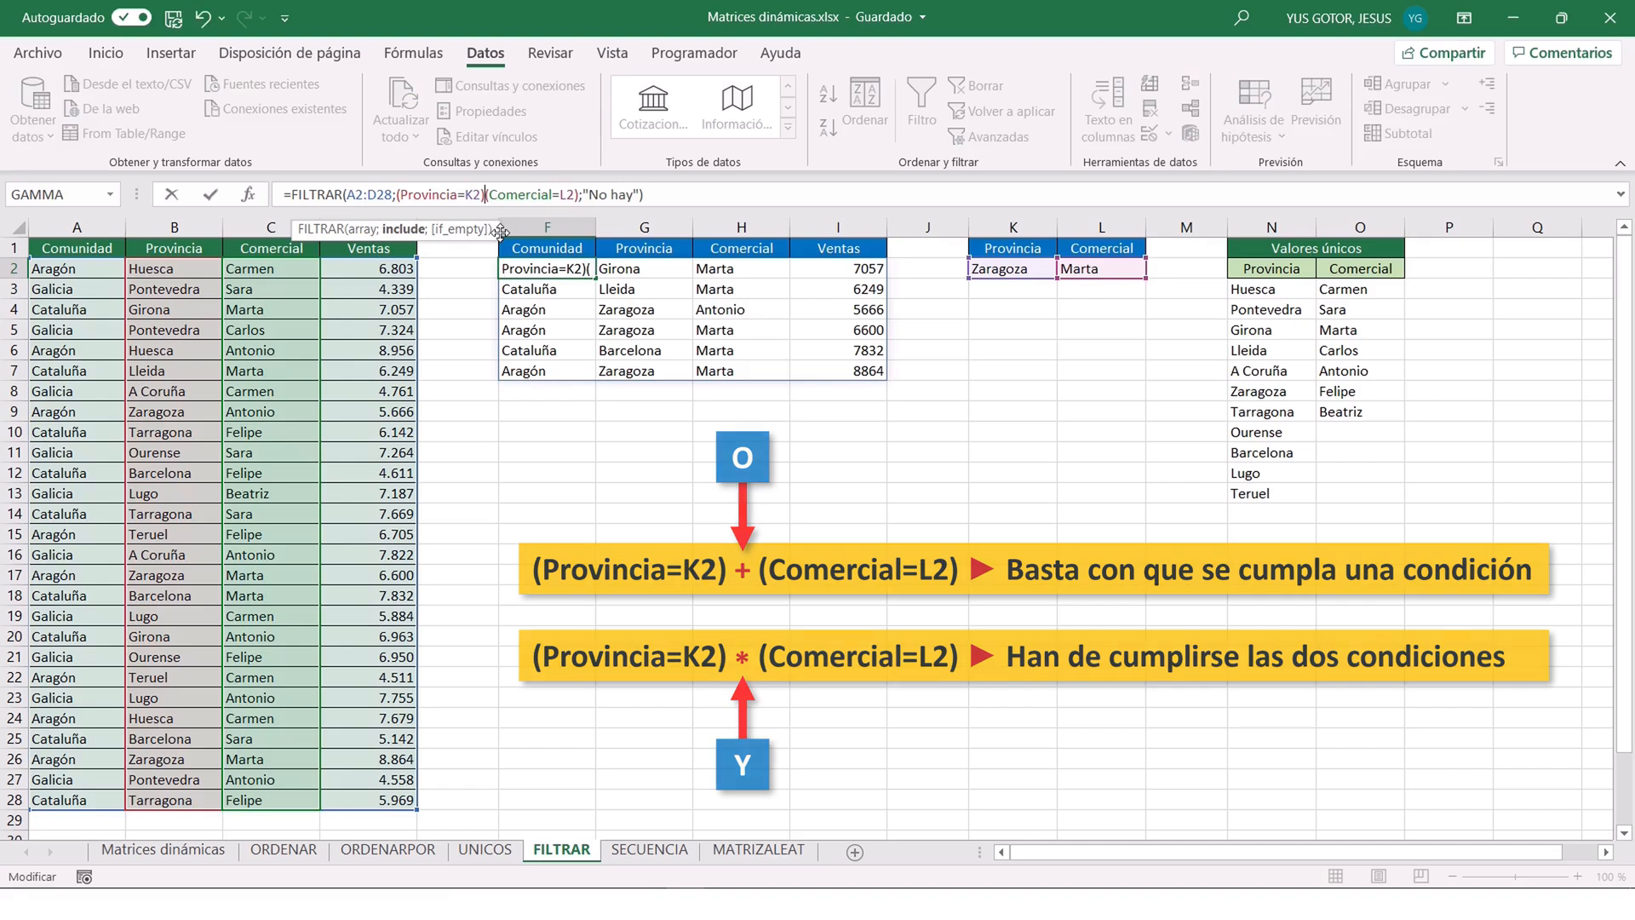
key(Return)
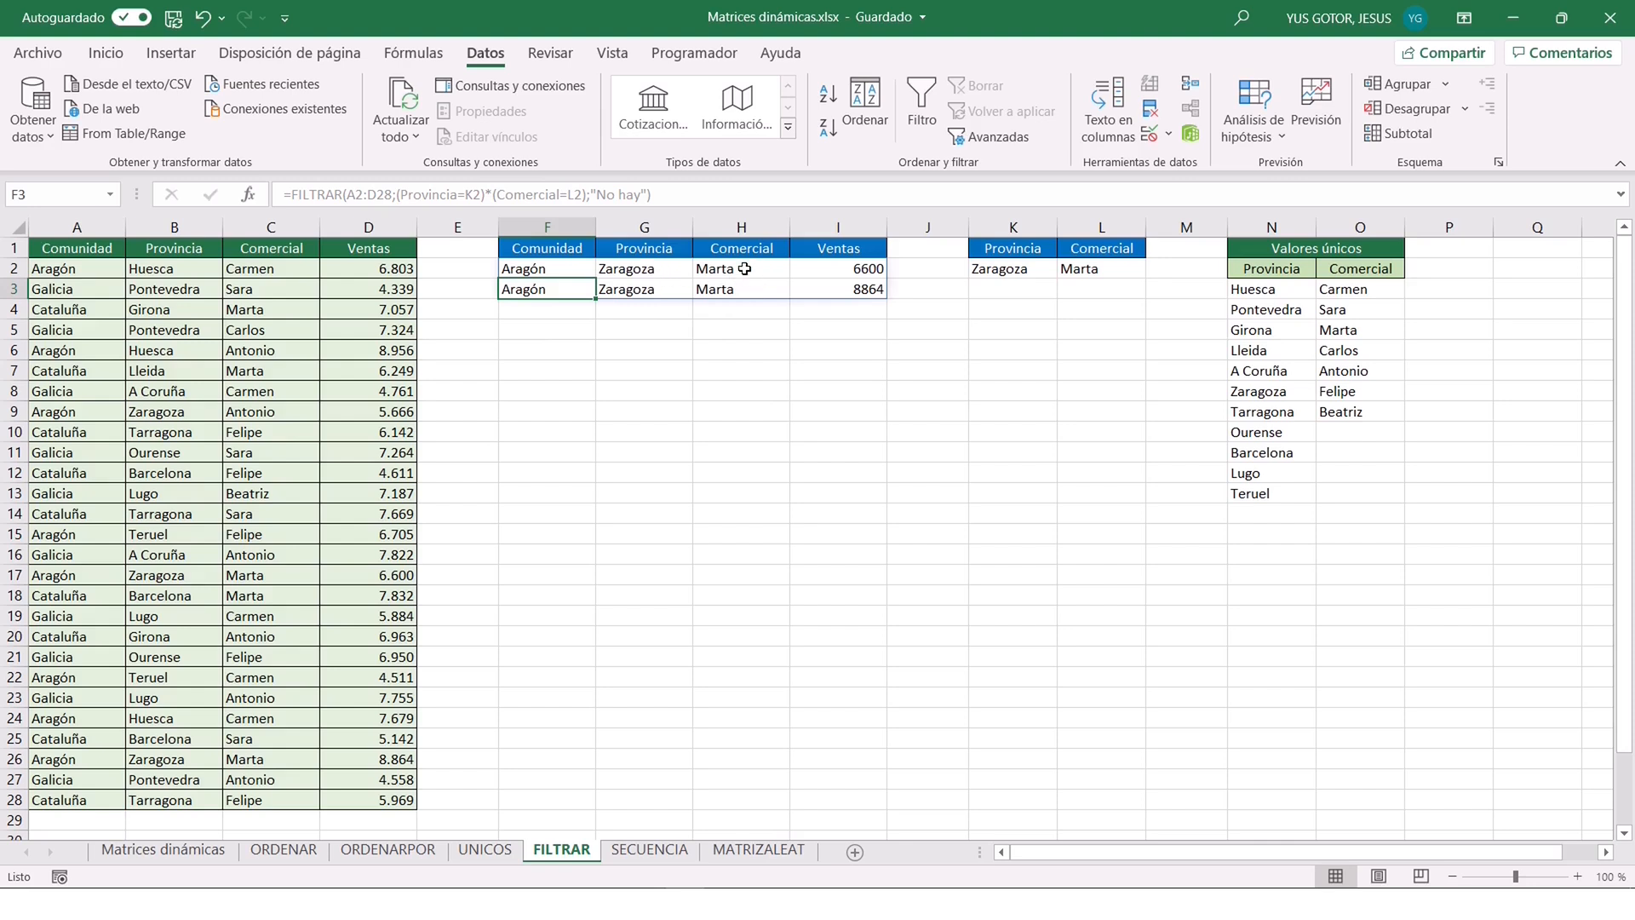
Test the two-condition filter with Tarragona as the Provincia in K2 and the sixth listed salesperson in L2.
click(1017, 269)
click(1067, 269)
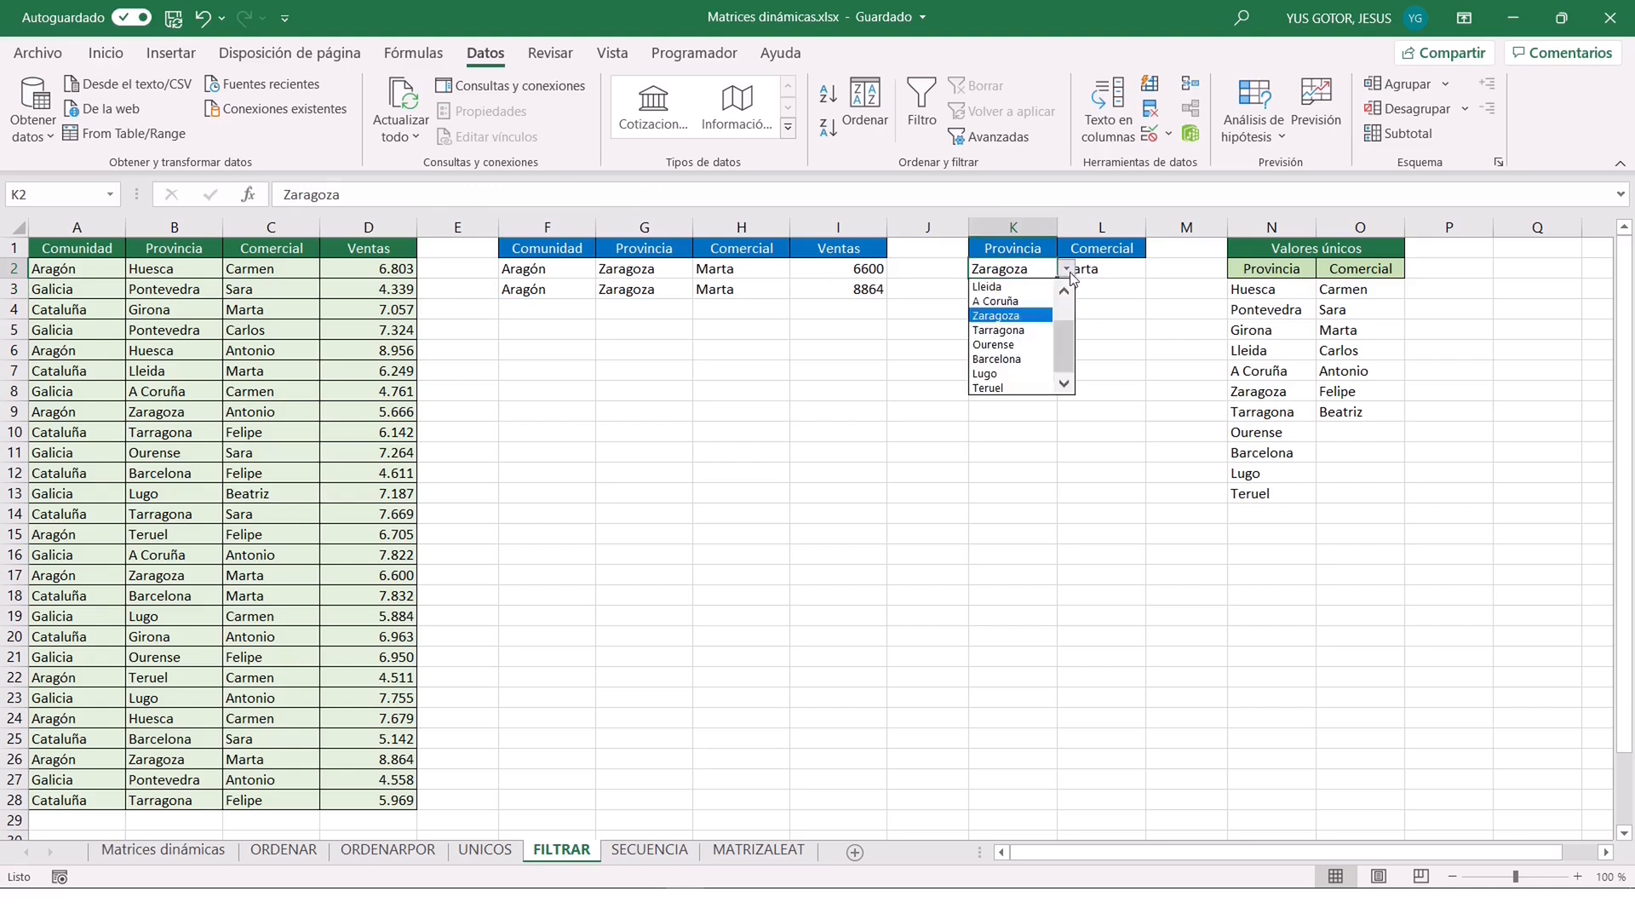
click(998, 330)
click(1107, 269)
click(1153, 270)
click(1098, 361)
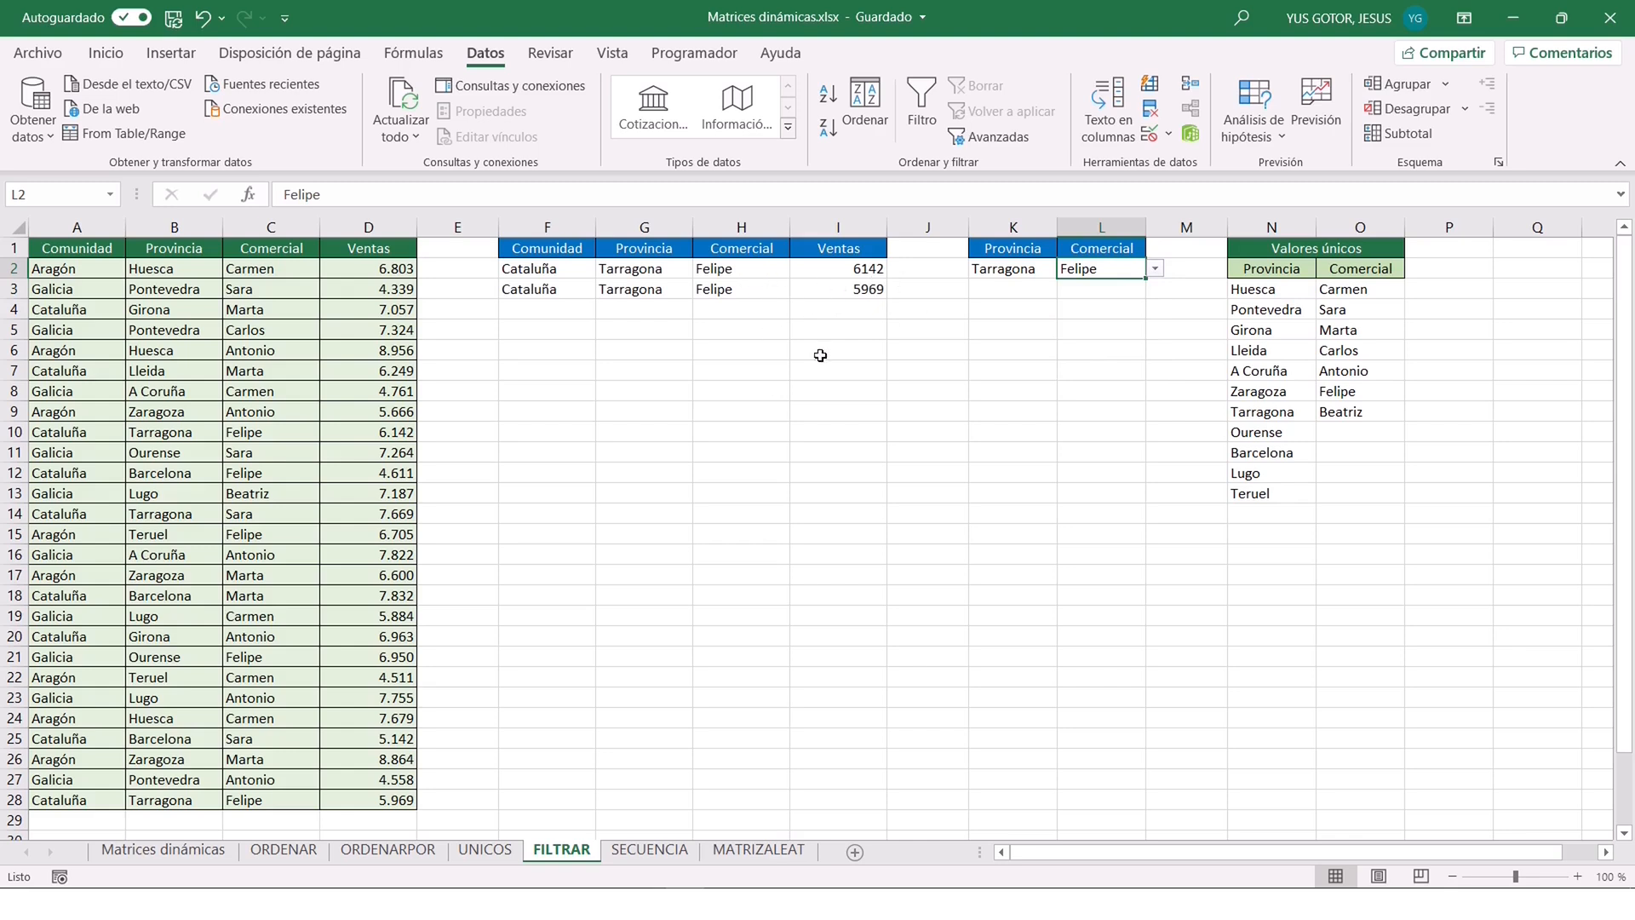
Set the filter criteria to Zaragoza in K2 and the last salesperson in the drop-down list in L2.
click(1028, 274)
click(1067, 271)
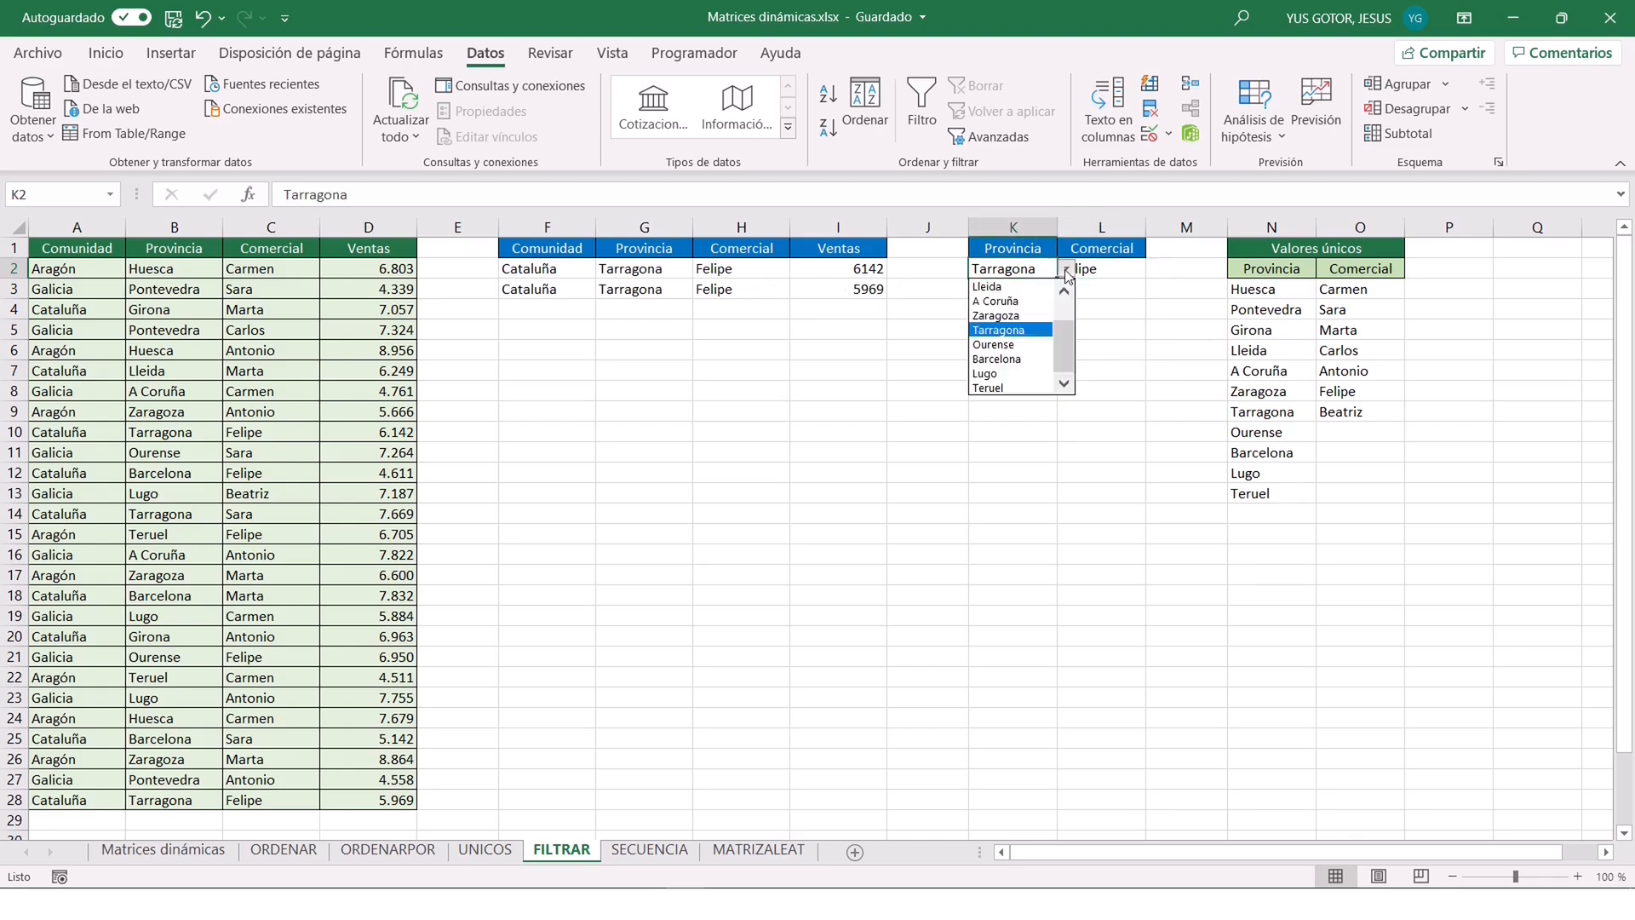
click(1005, 316)
click(1116, 270)
click(1153, 270)
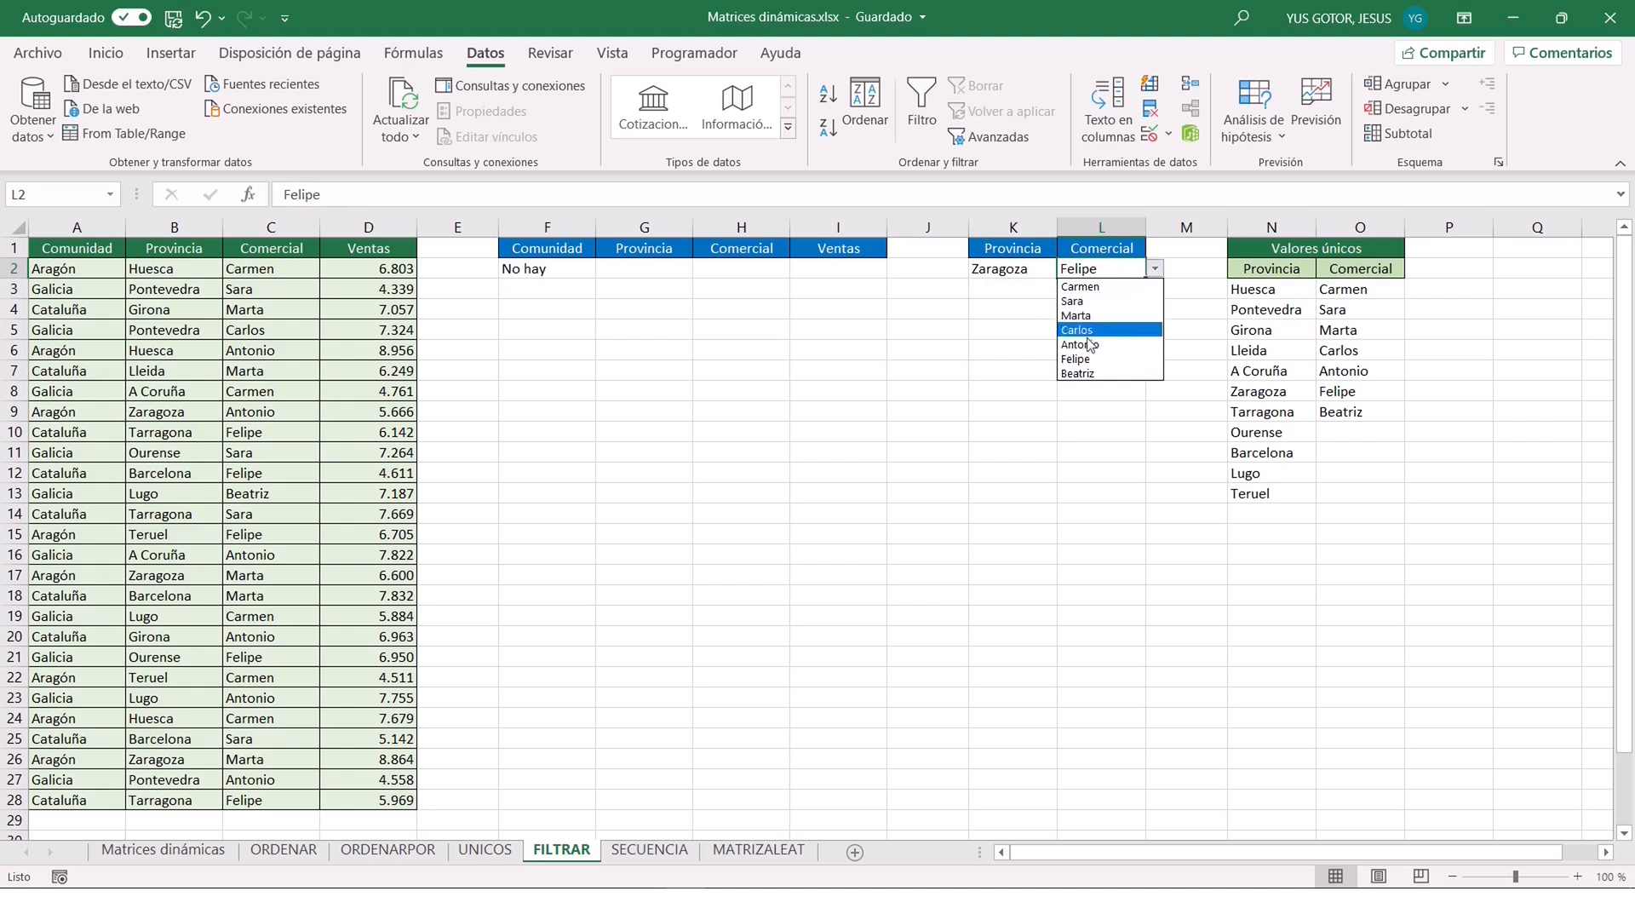
click(1086, 373)
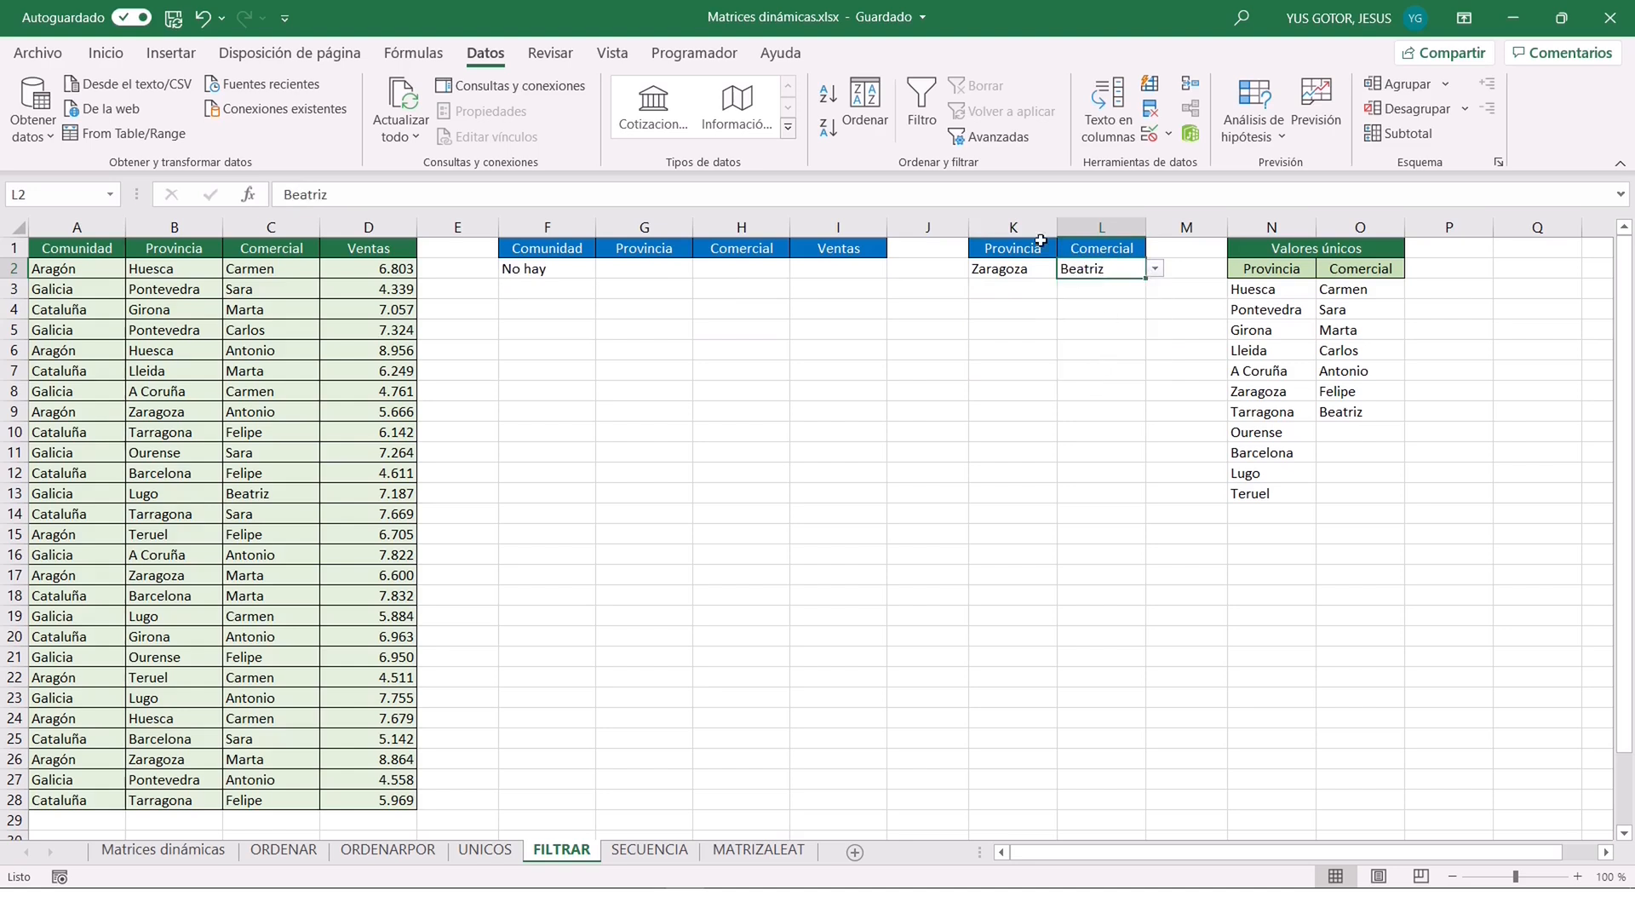
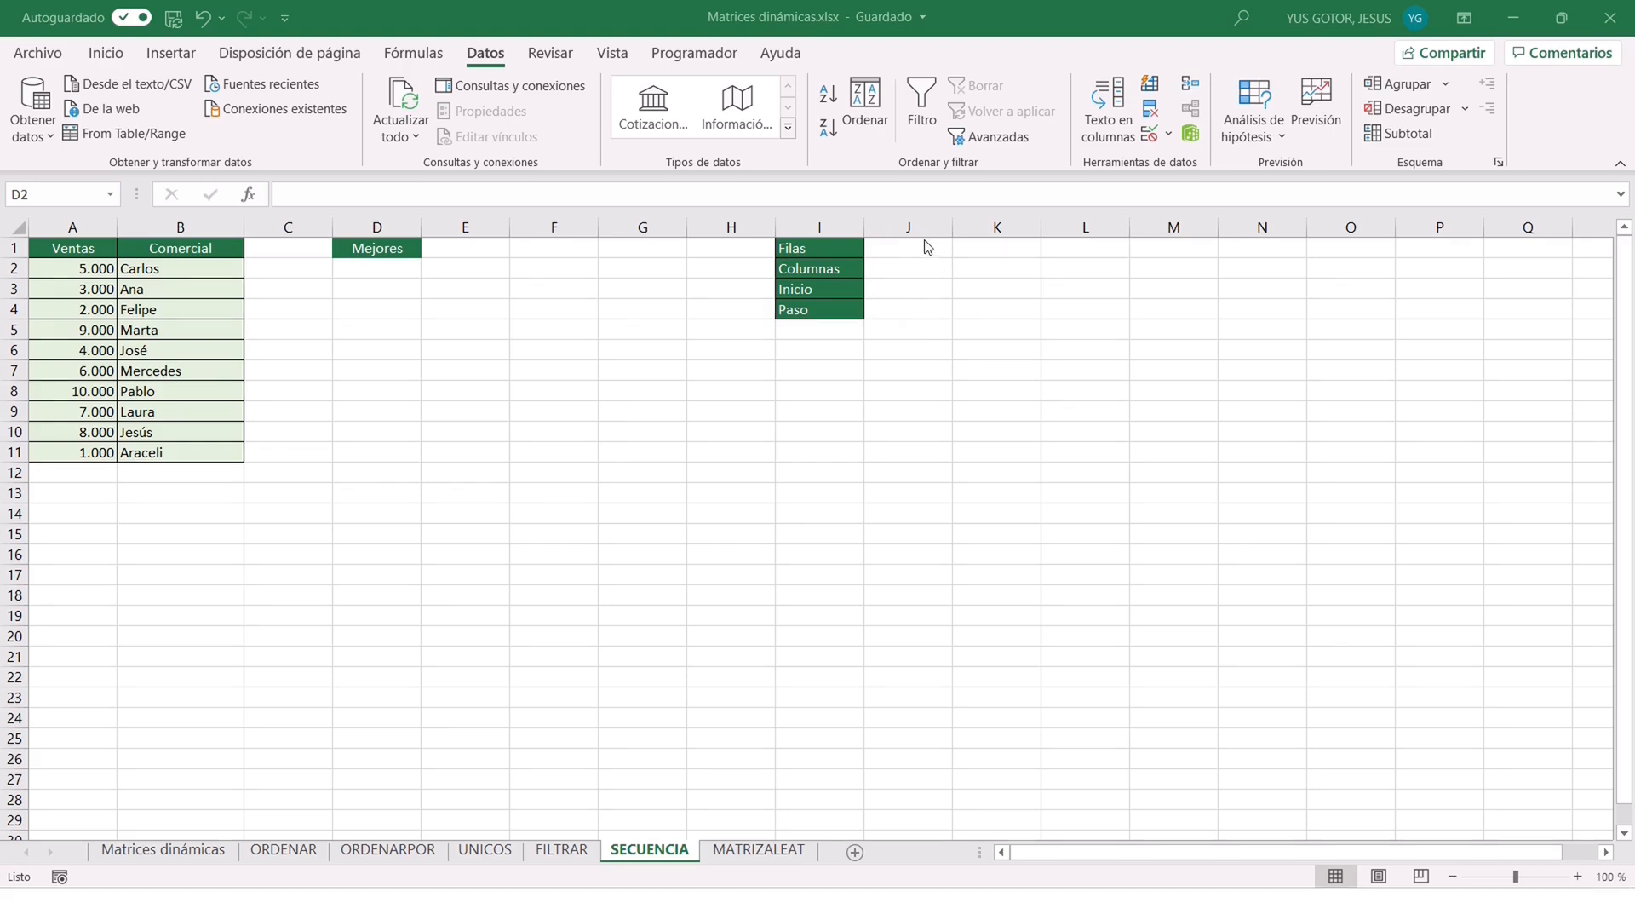
Enter the sequence parameters in J1:J4: Filas 10, Columnas 3, Inicio 1 and Paso 1.
click(899, 247)
text(10)
key(Return)
text(3)
key(Return)
text(1)
key(Return)
text(1)
key(Return)
Build a SECUENCIA formula in I6 that takes its rows, columns, start and step from J1, J2, J3 and J4.
click(819, 349)
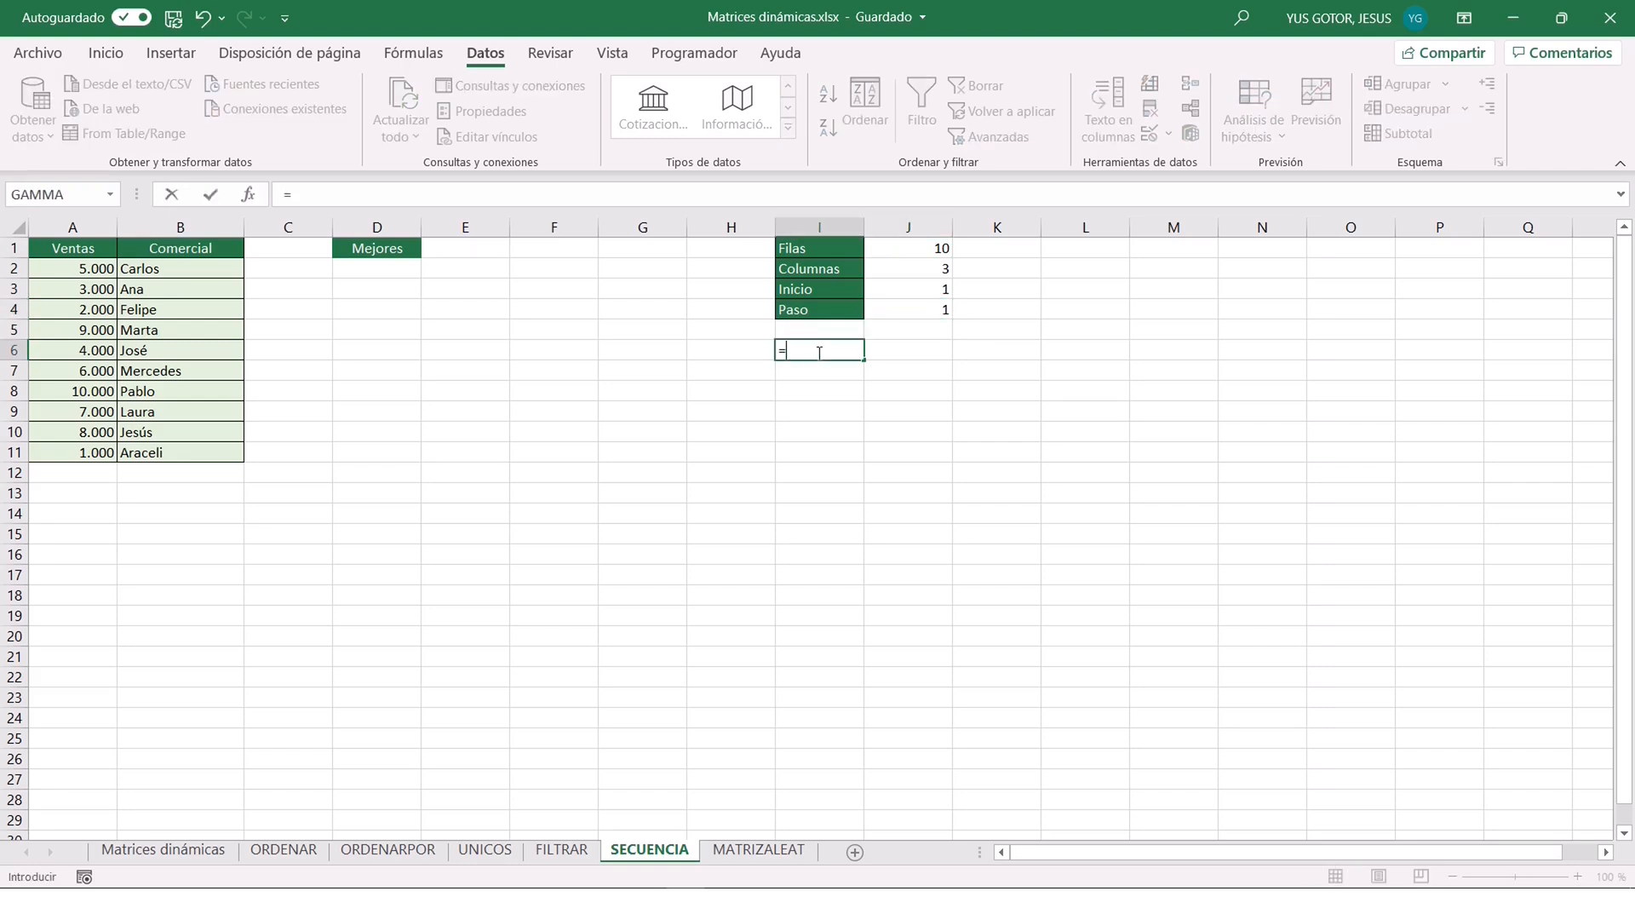
text(=SECUENCIA()
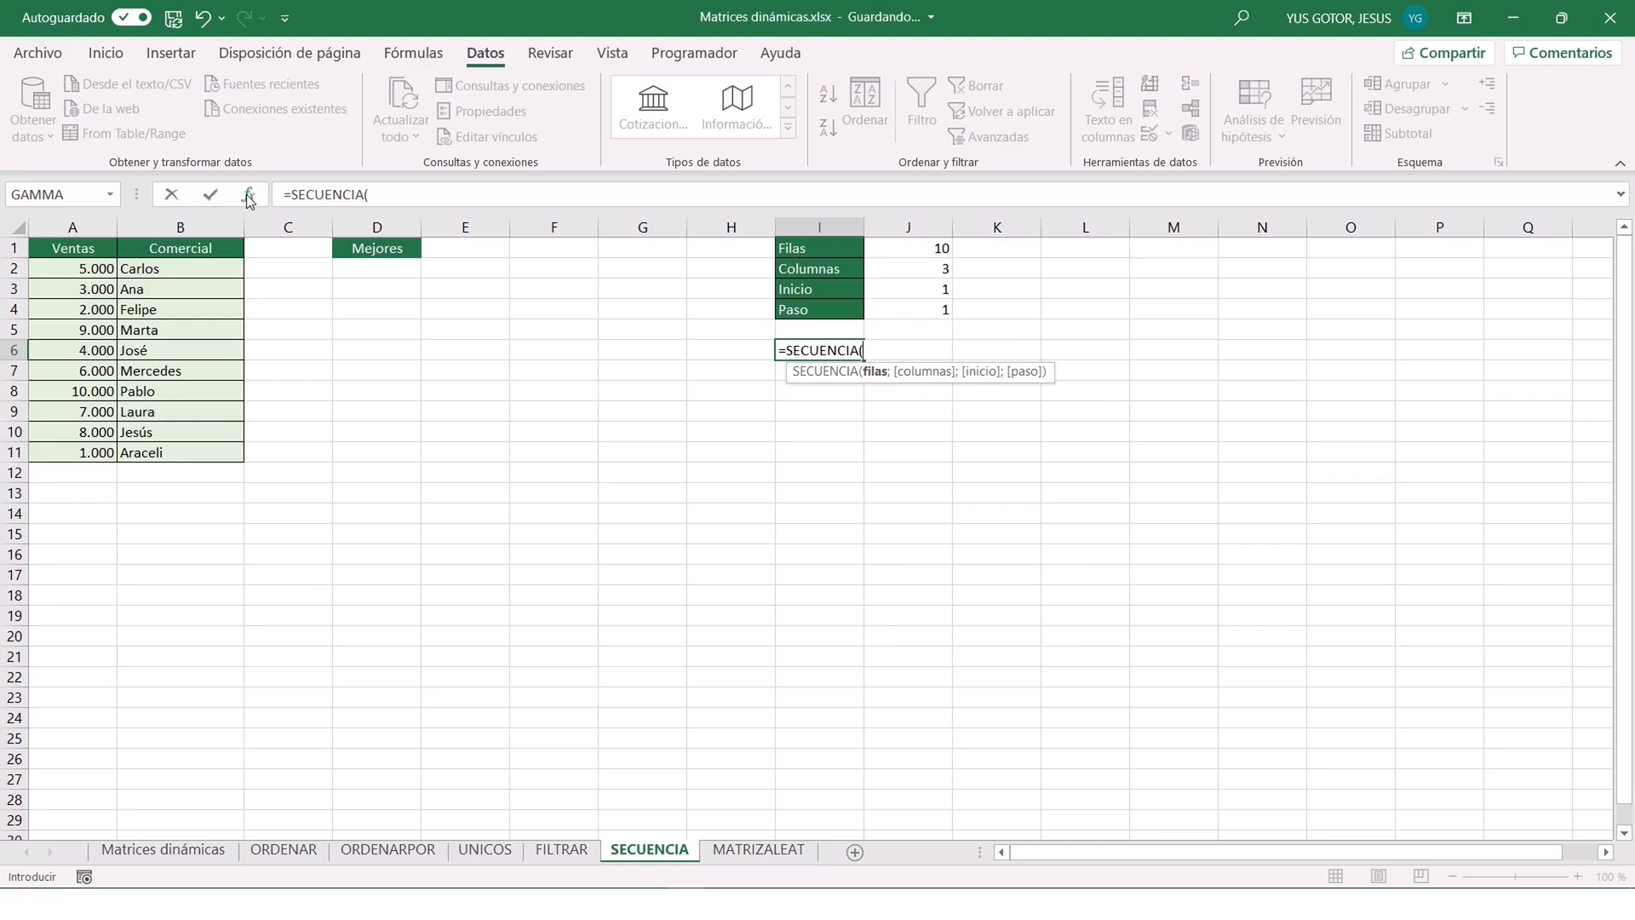
click(248, 195)
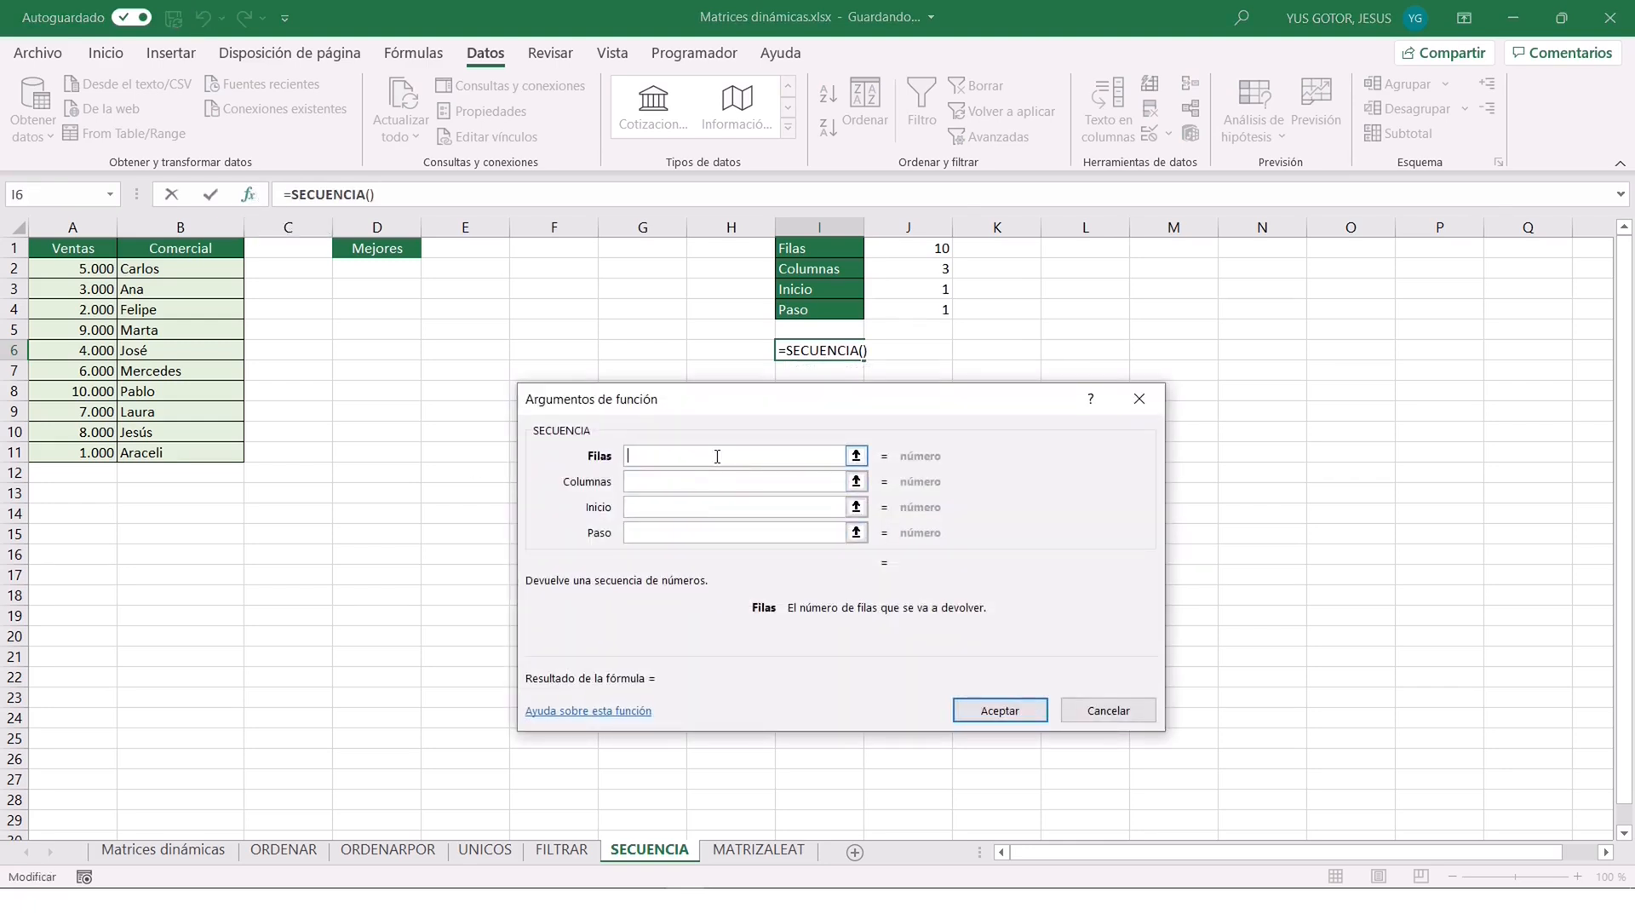
click(911, 247)
click(708, 478)
click(893, 271)
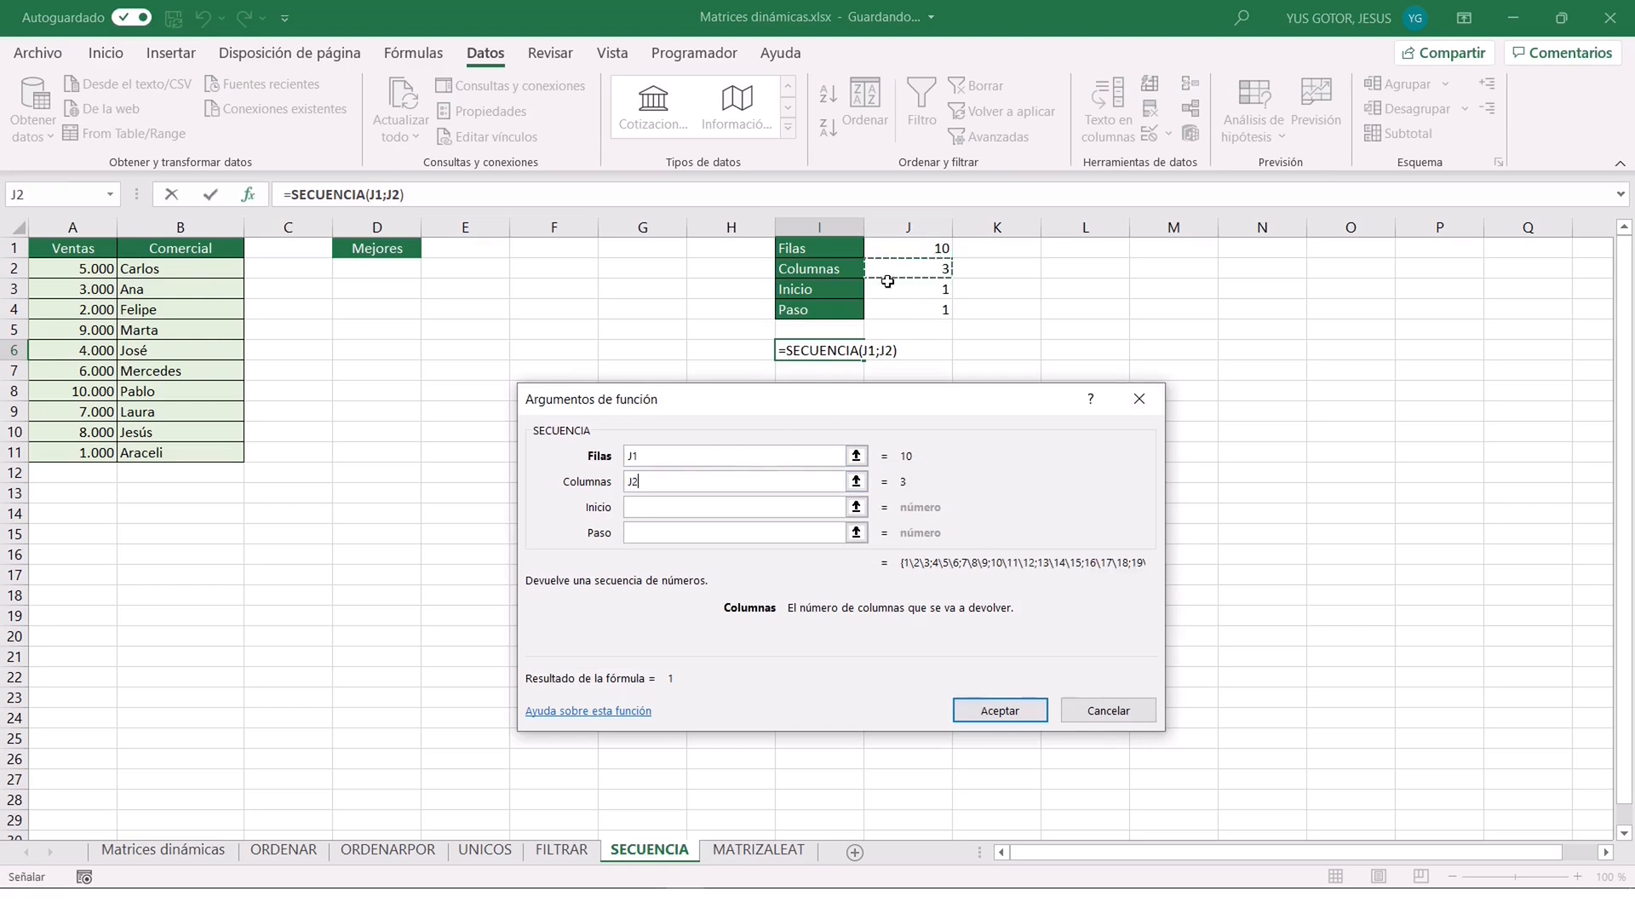
click(735, 508)
click(913, 288)
click(839, 532)
click(908, 311)
click(984, 712)
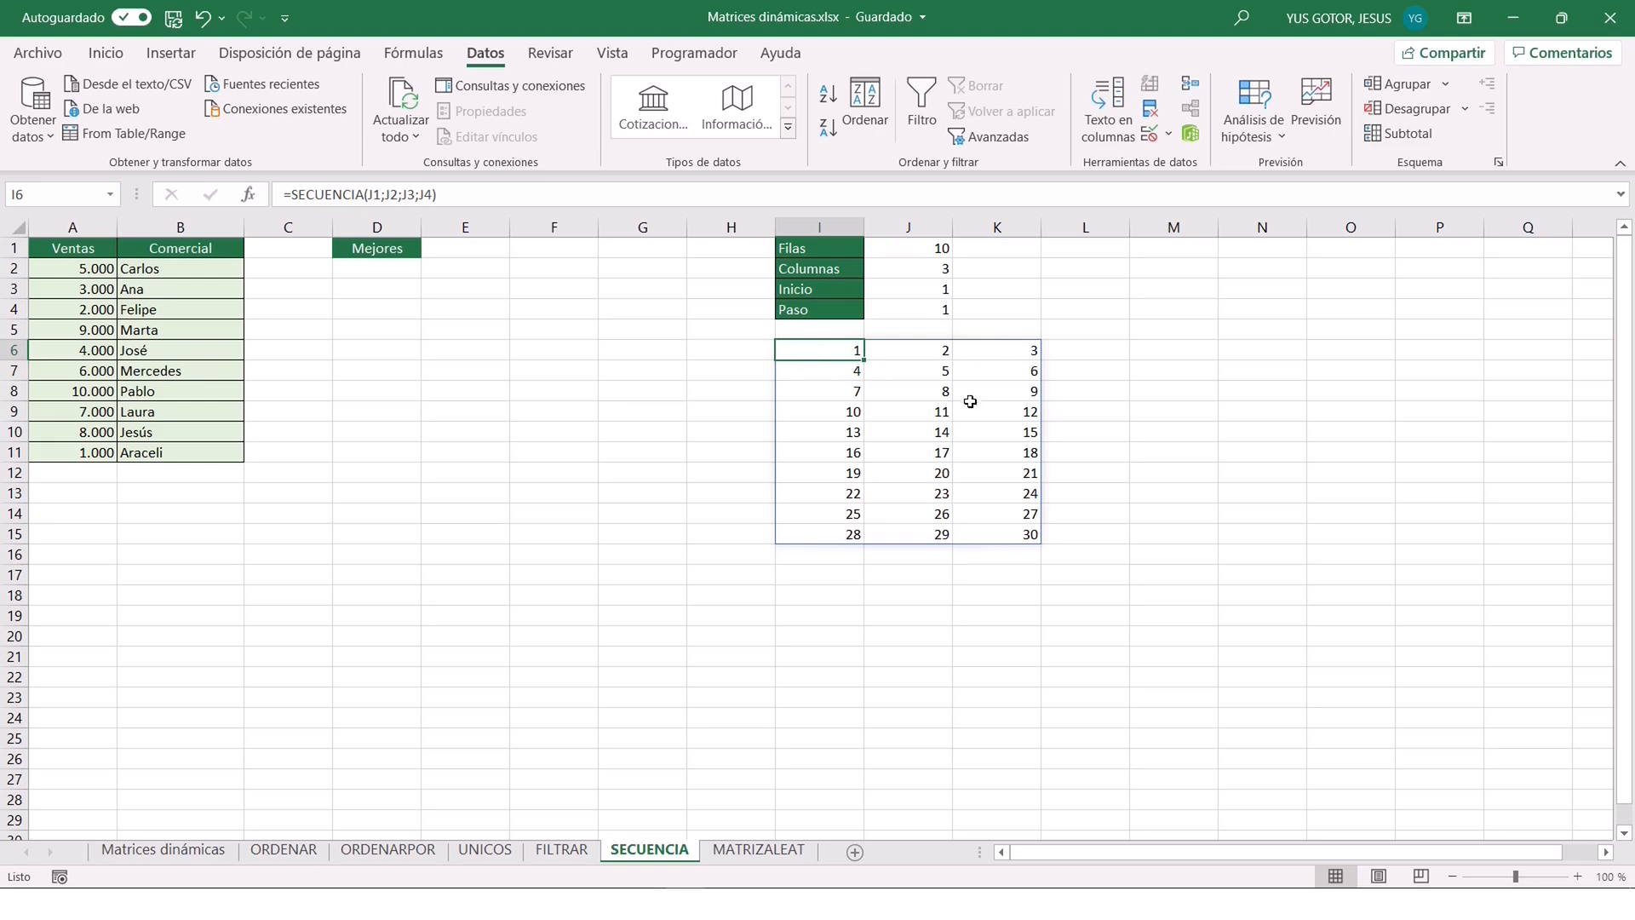
Change the sequence parameters in J1:J4 to Filas 20, Columnas 1, Inicio 5 and Paso 5.
click(906, 248)
text(2)
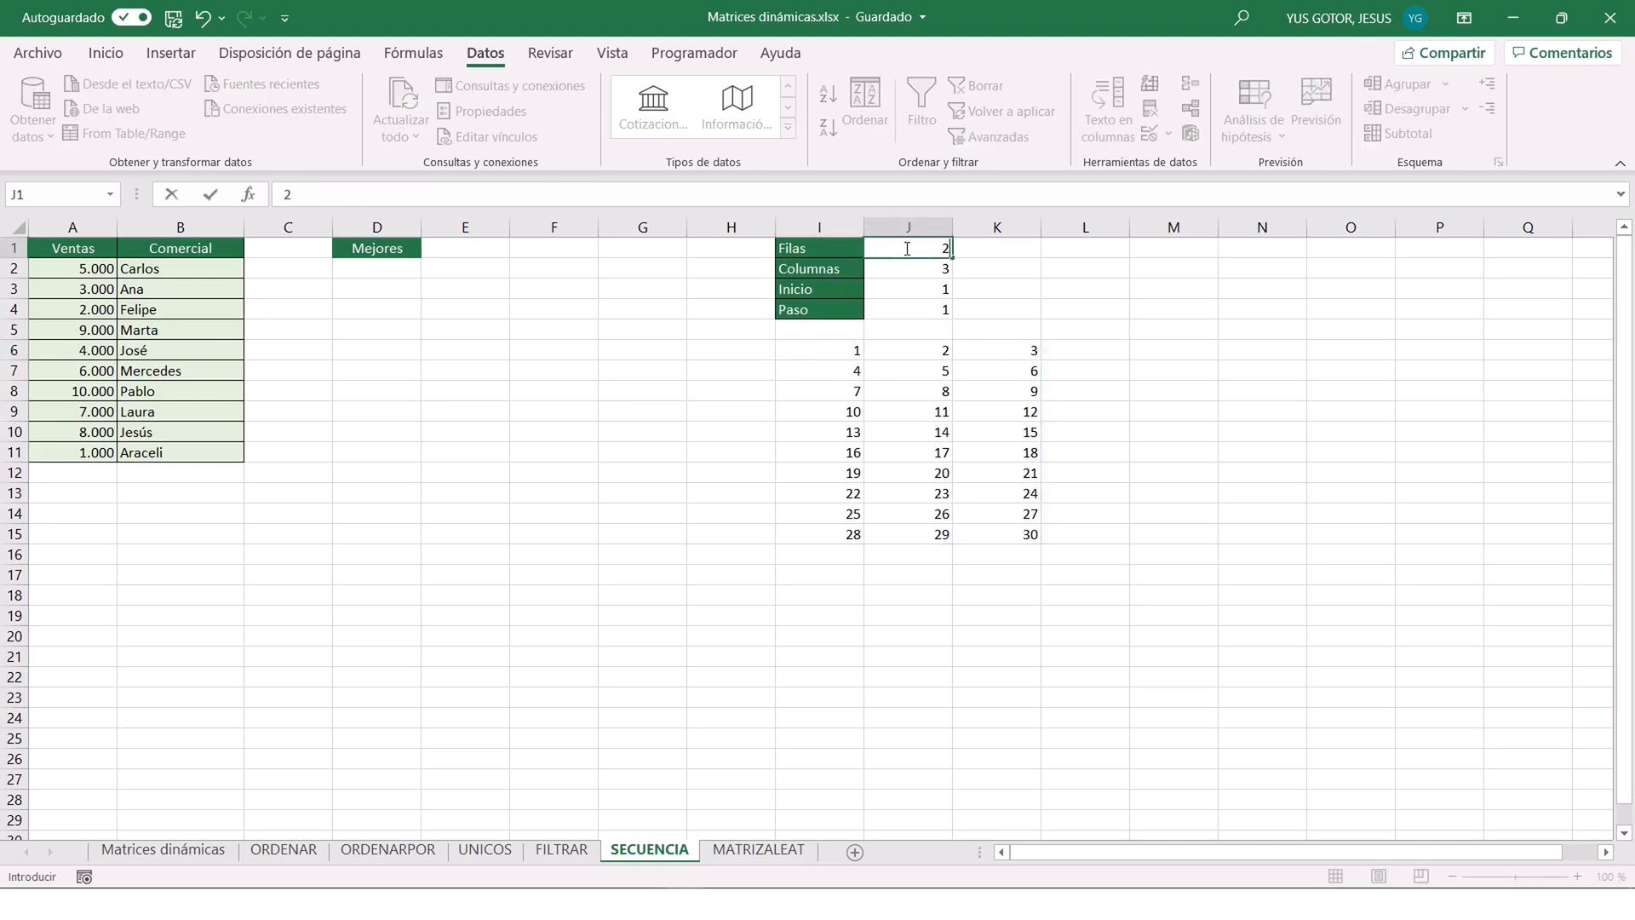
text(0)
key(Return)
text(1)
key(Return)
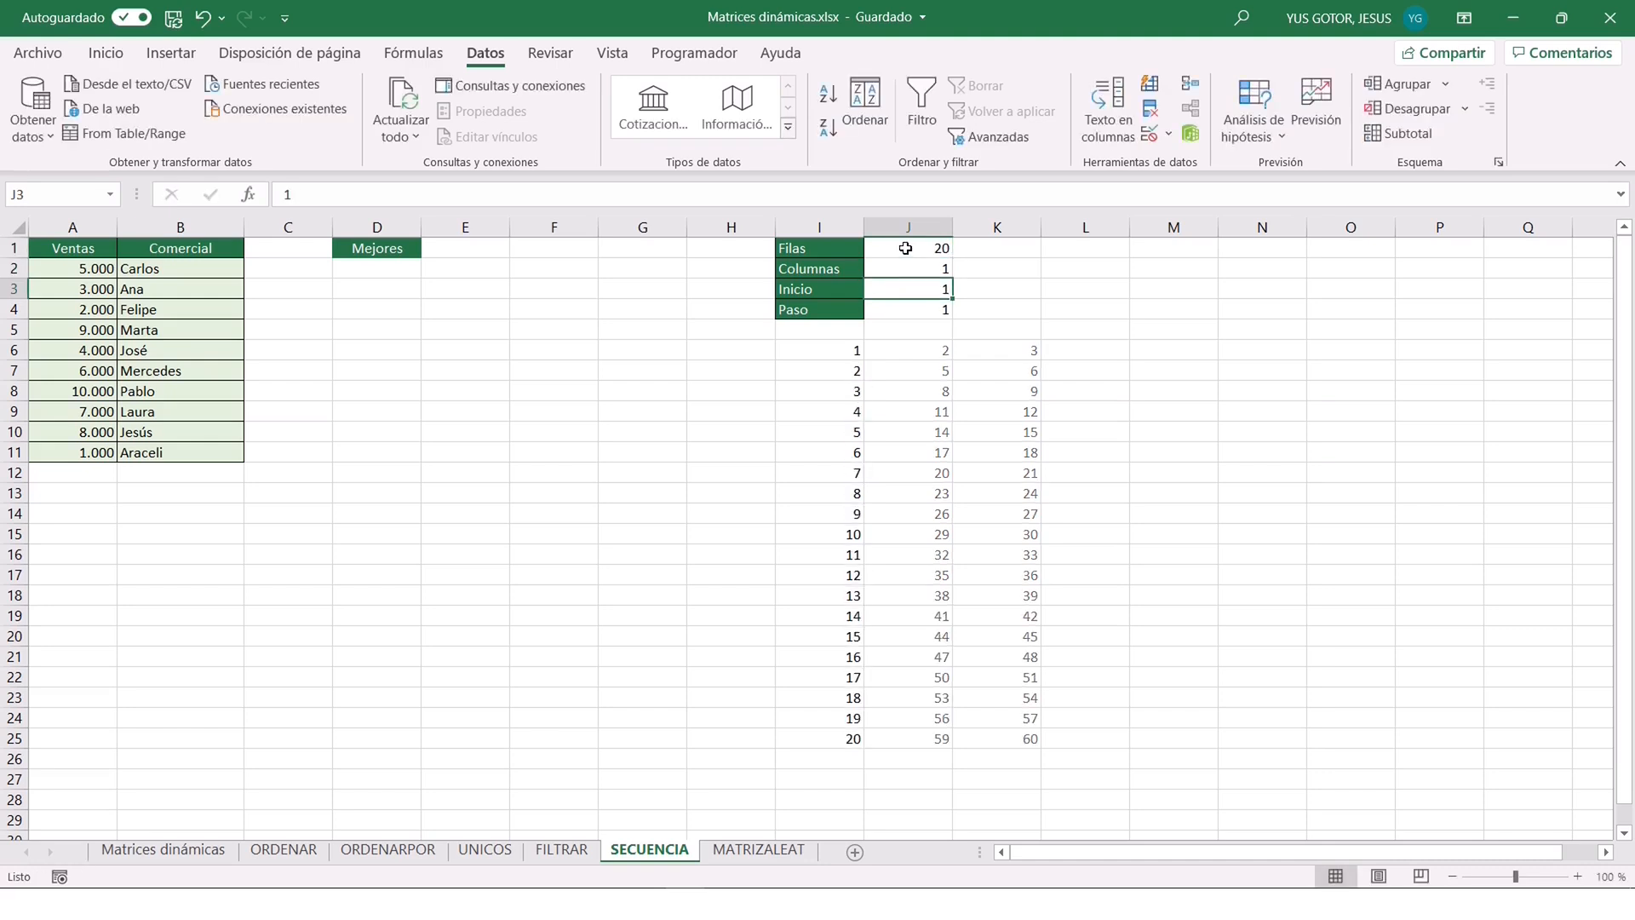
text(5)
key(Return)
text(5)
key(Return)
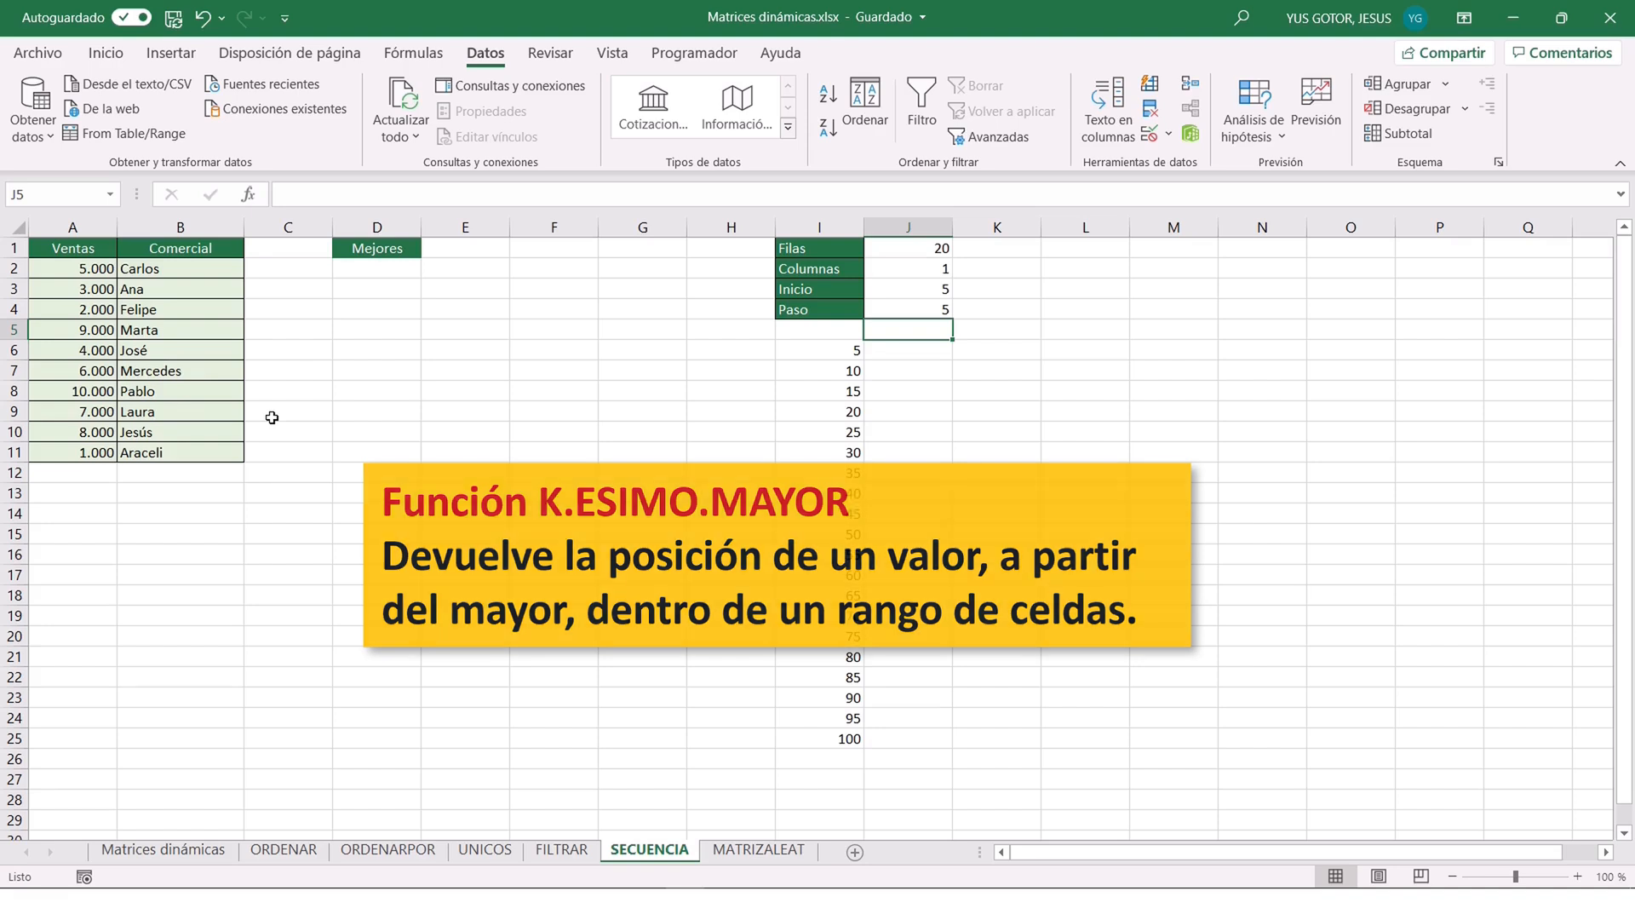
Insert a K.ESIMO.MAYOR formula in D2 over the Ventas range A2:A11 with K set to 1.
click(363, 268)
text(=)
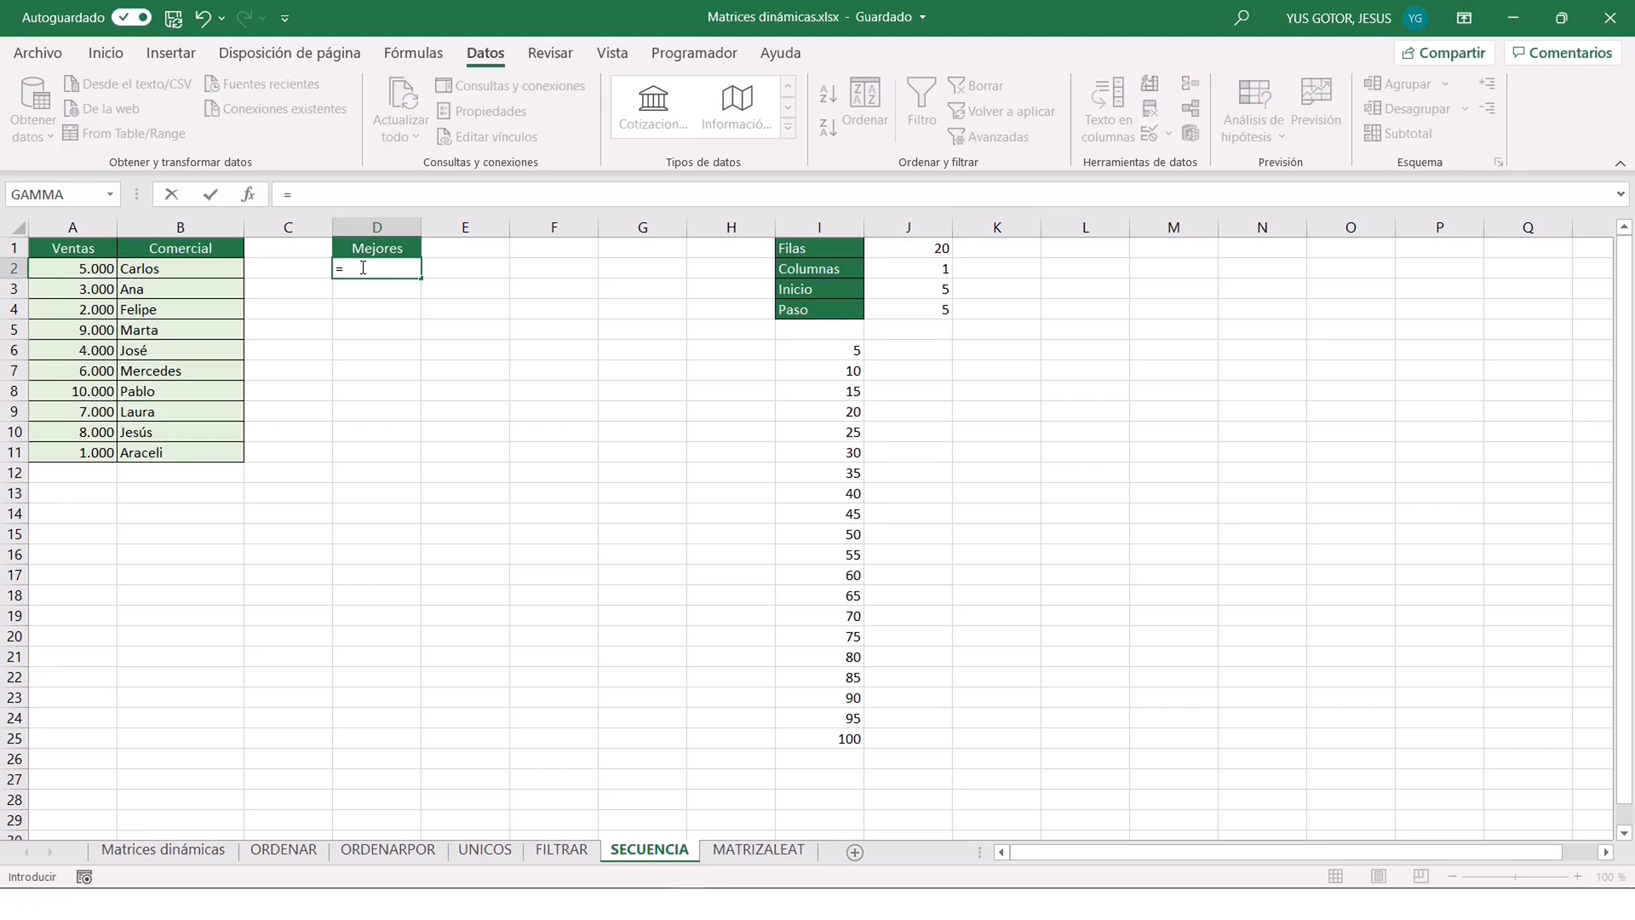
text(K.E)
key(Tab)
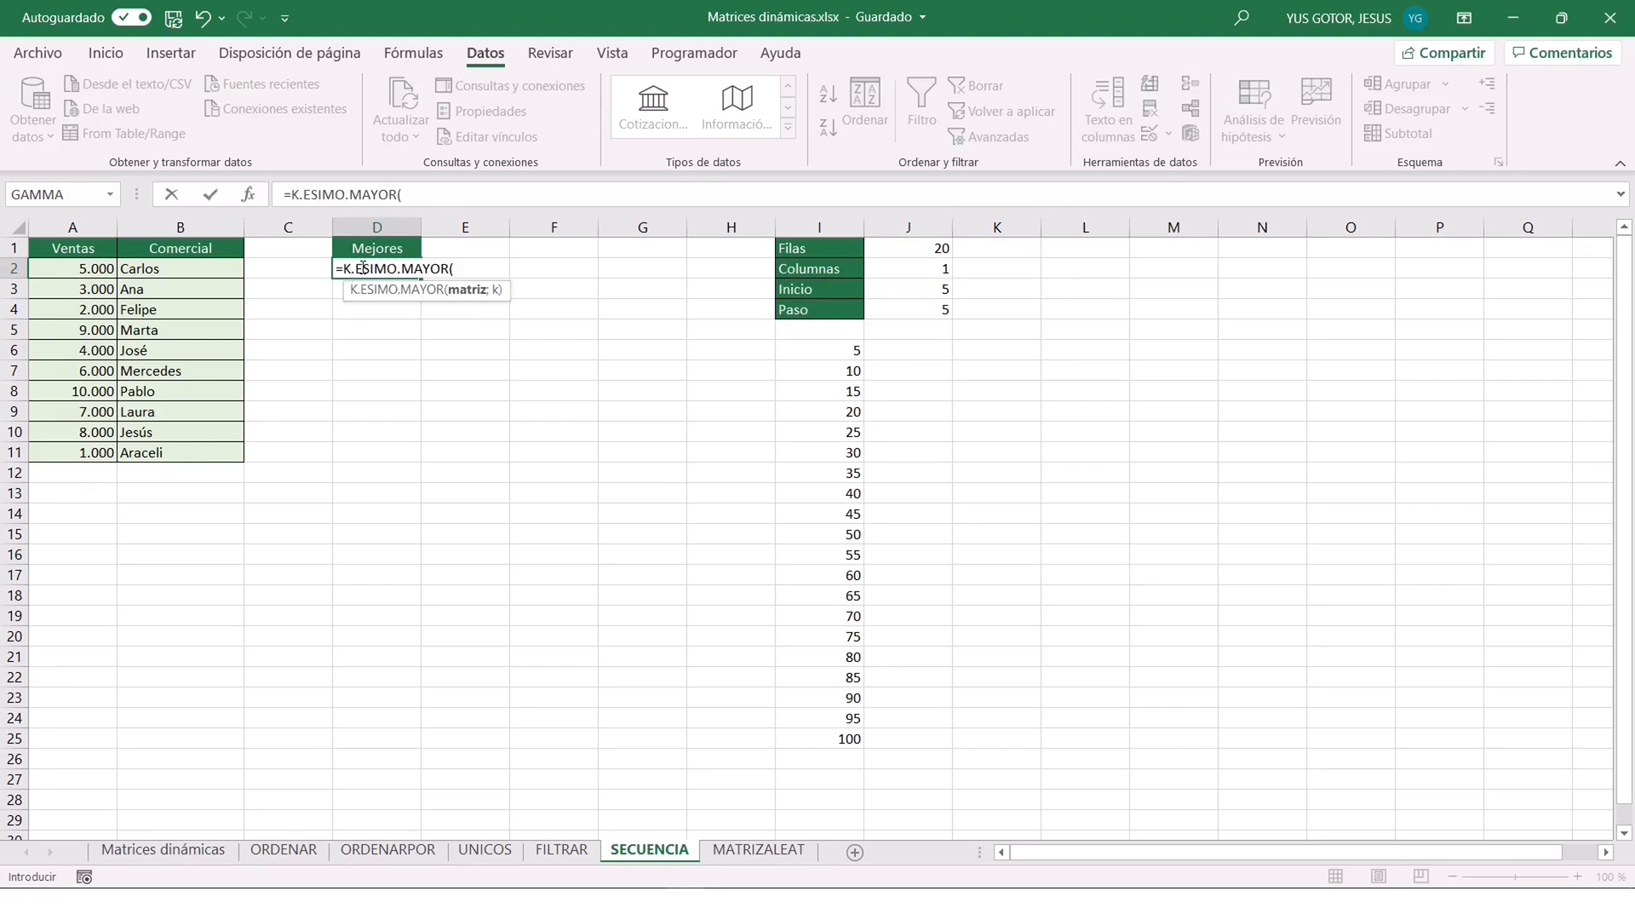
click(249, 196)
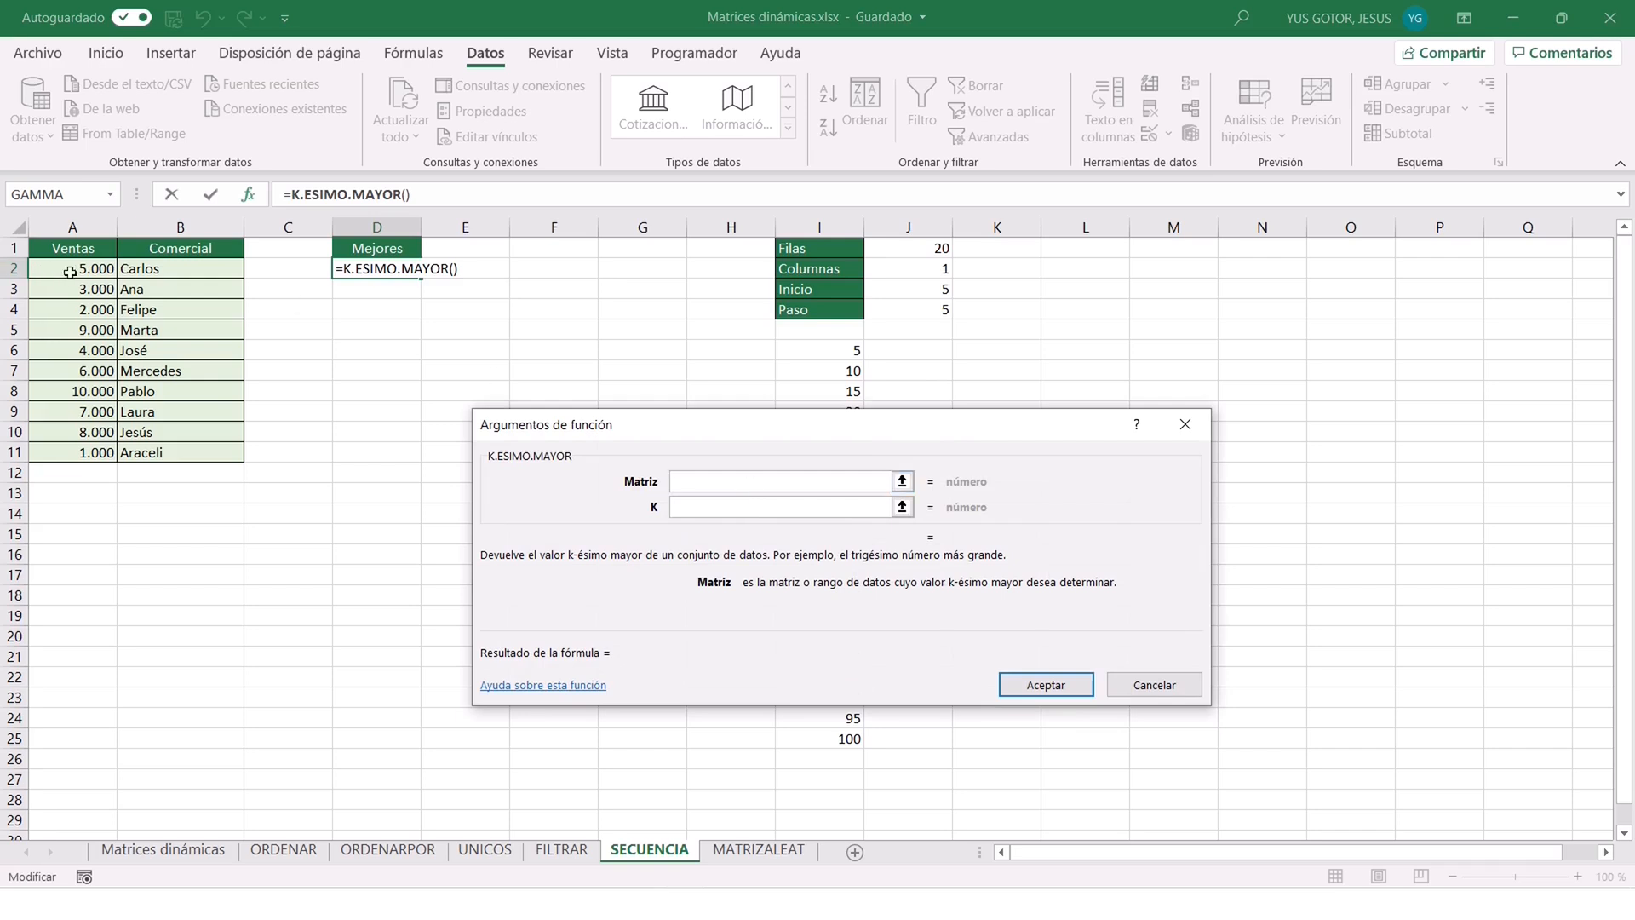
drag(79, 269, 81, 453)
click(732, 504)
click(733, 503)
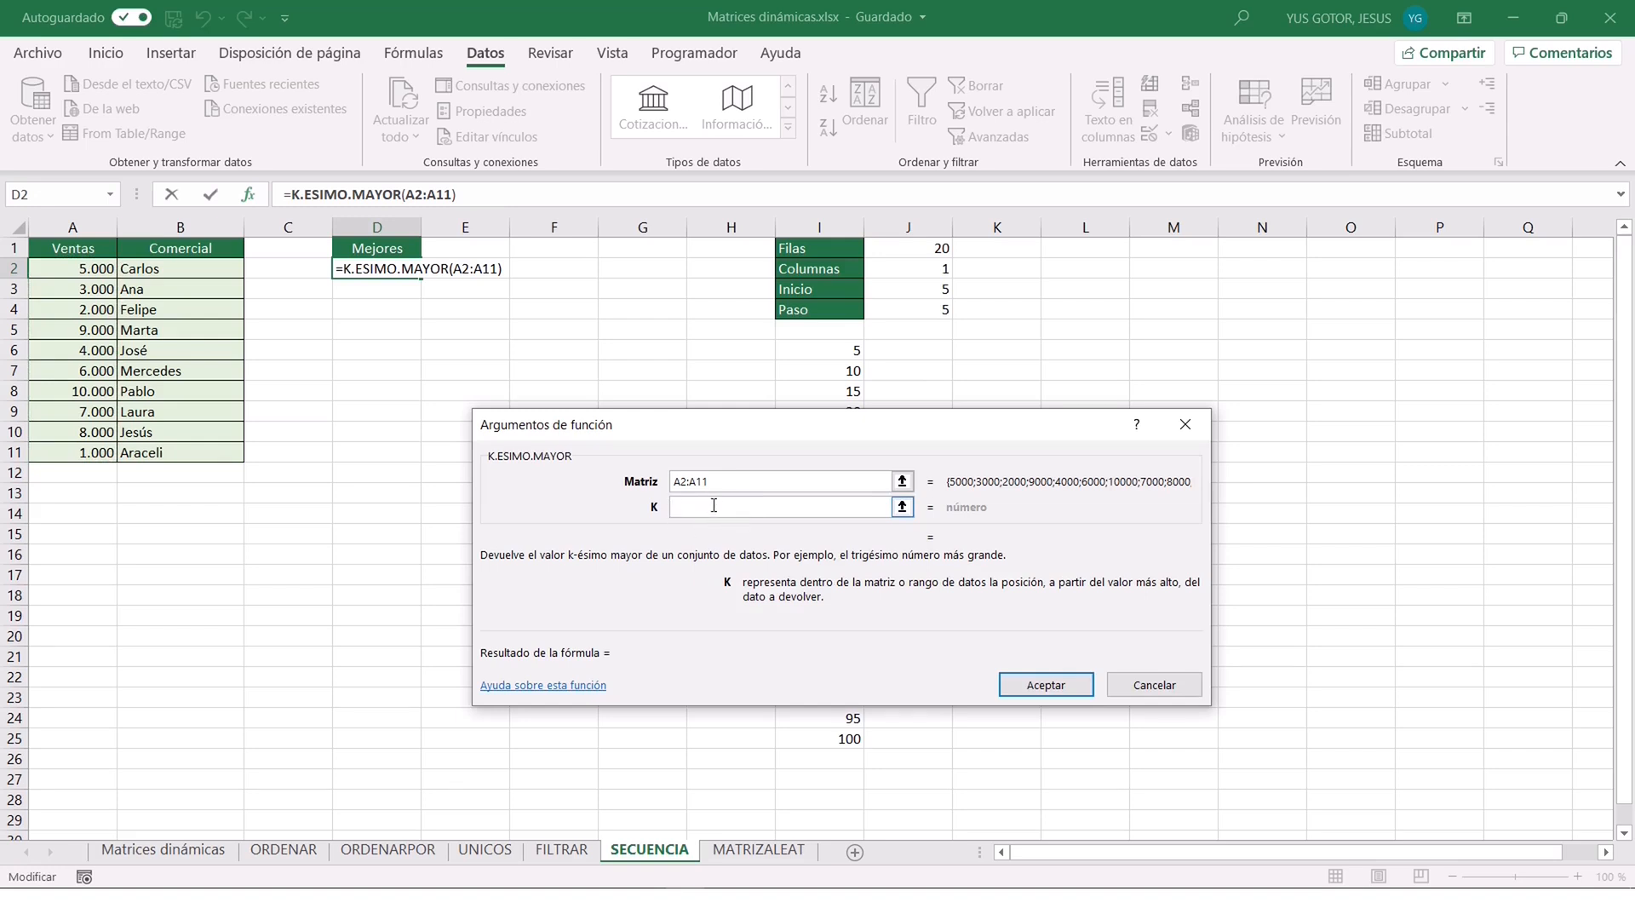
text(1)
click(1049, 686)
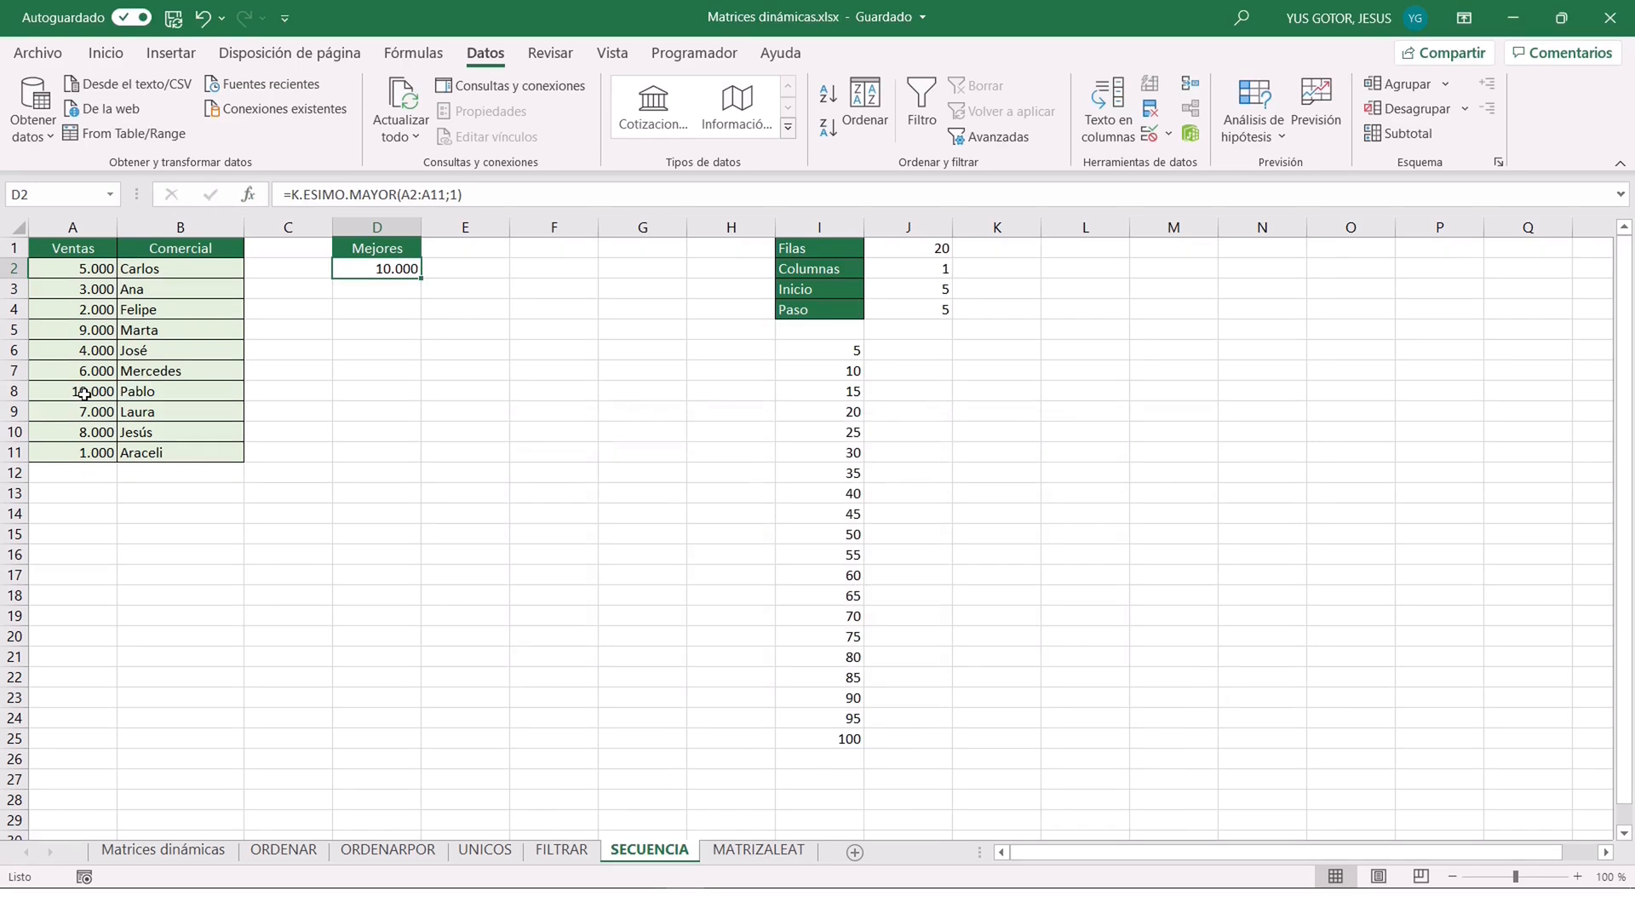
Test the K.ESIMO.MAYOR formula in D2 with K set to 2 and with K set to 5.
click(452, 194)
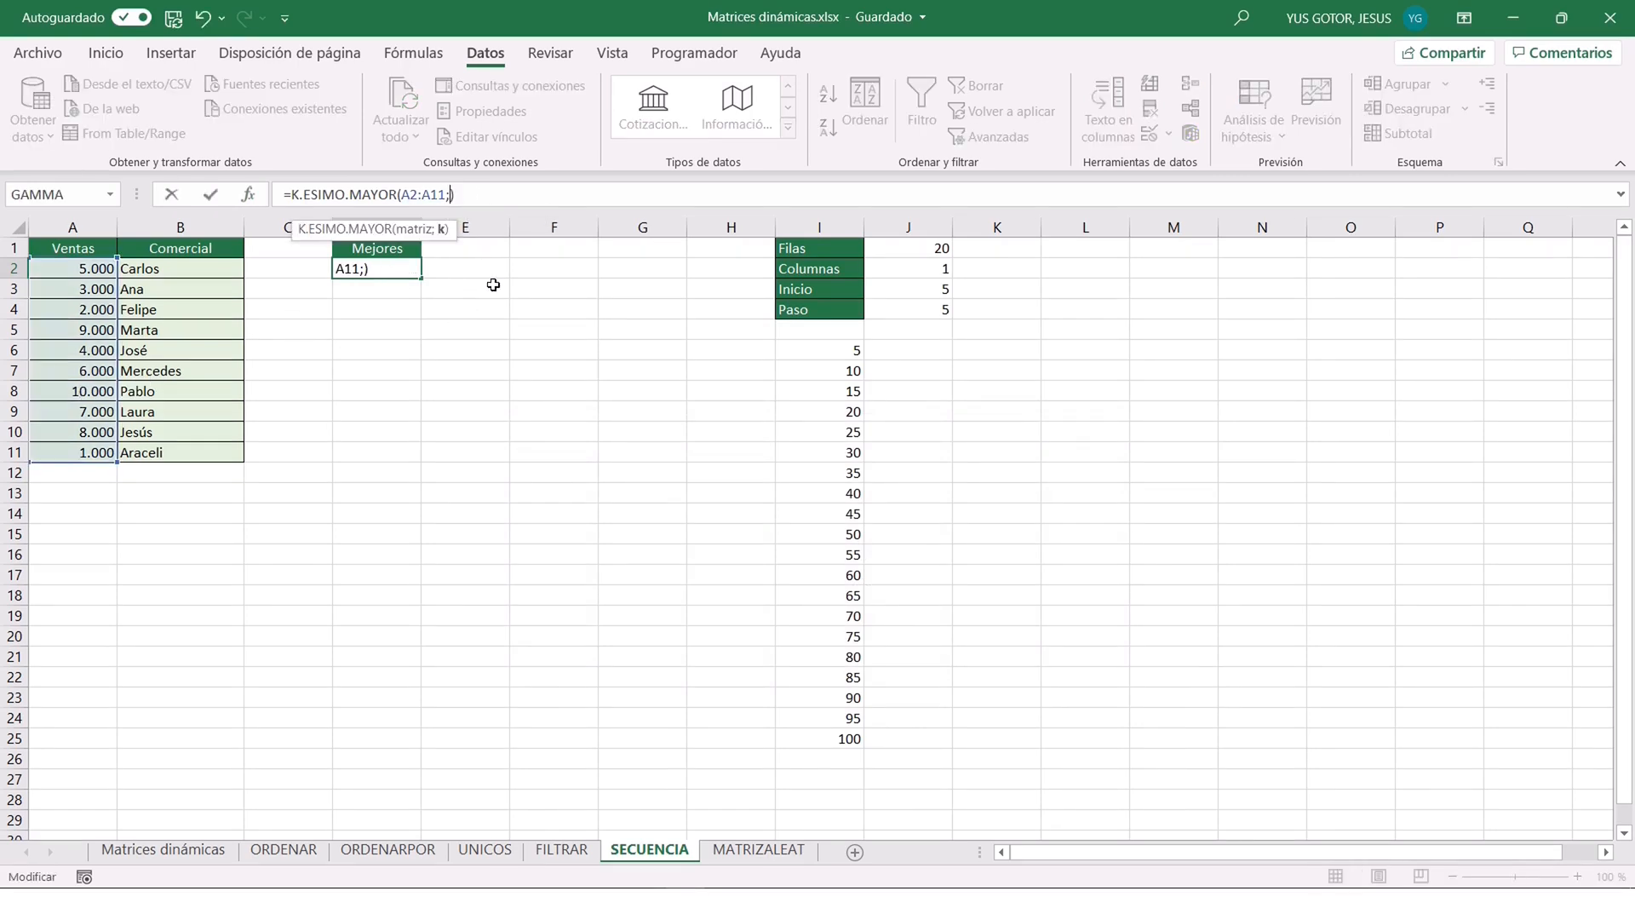
key(Return)
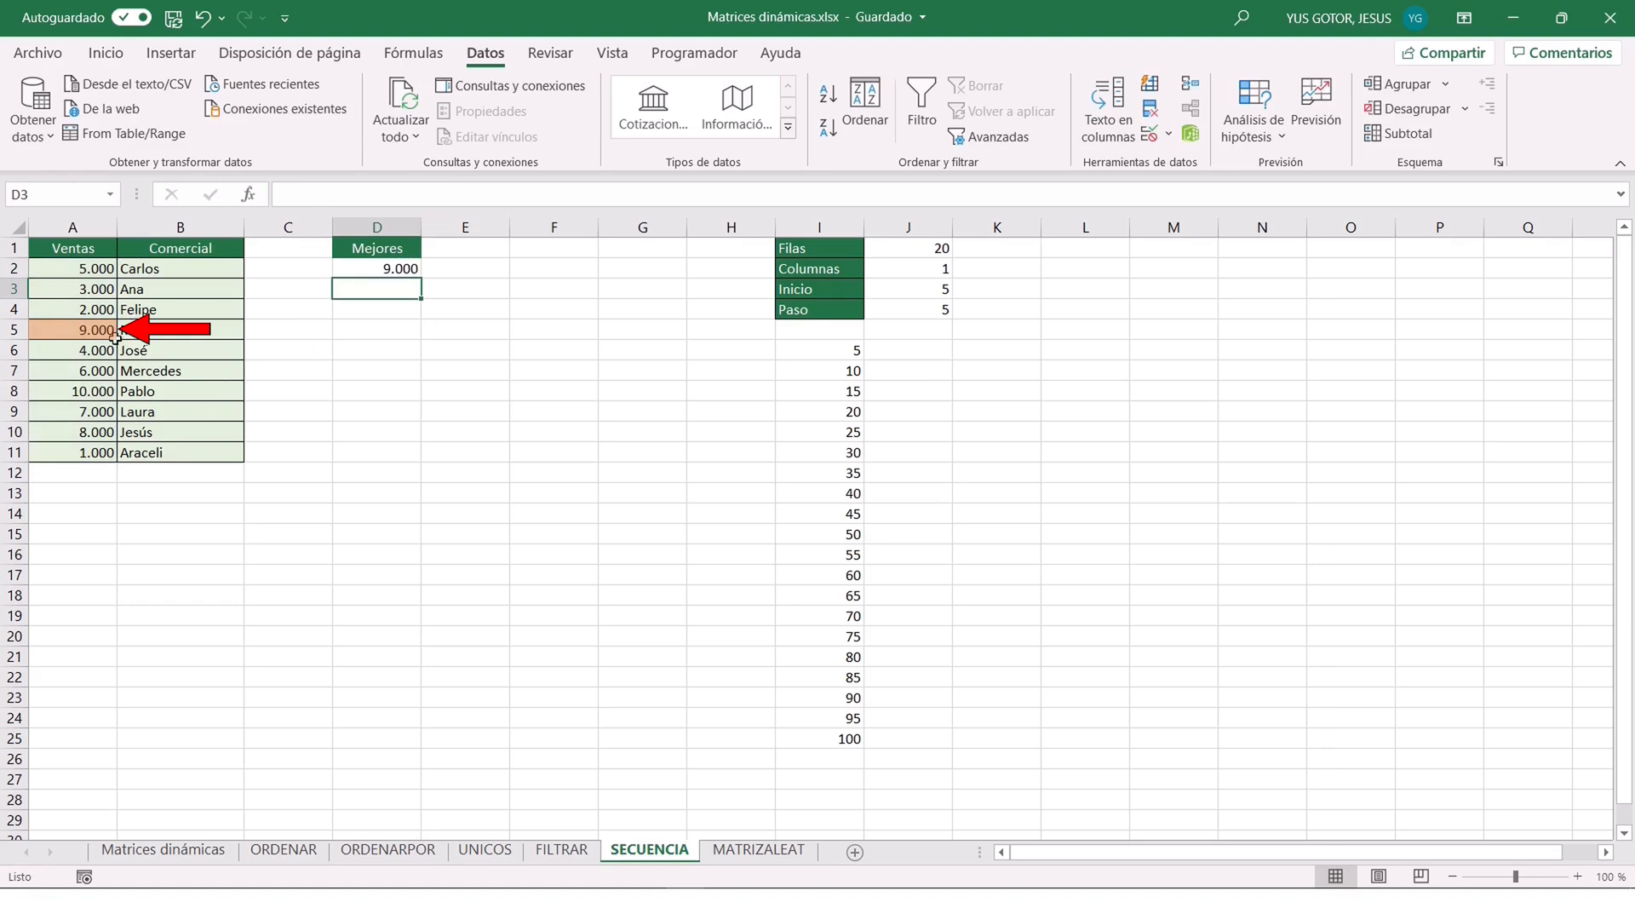
click(390, 268)
click(452, 195)
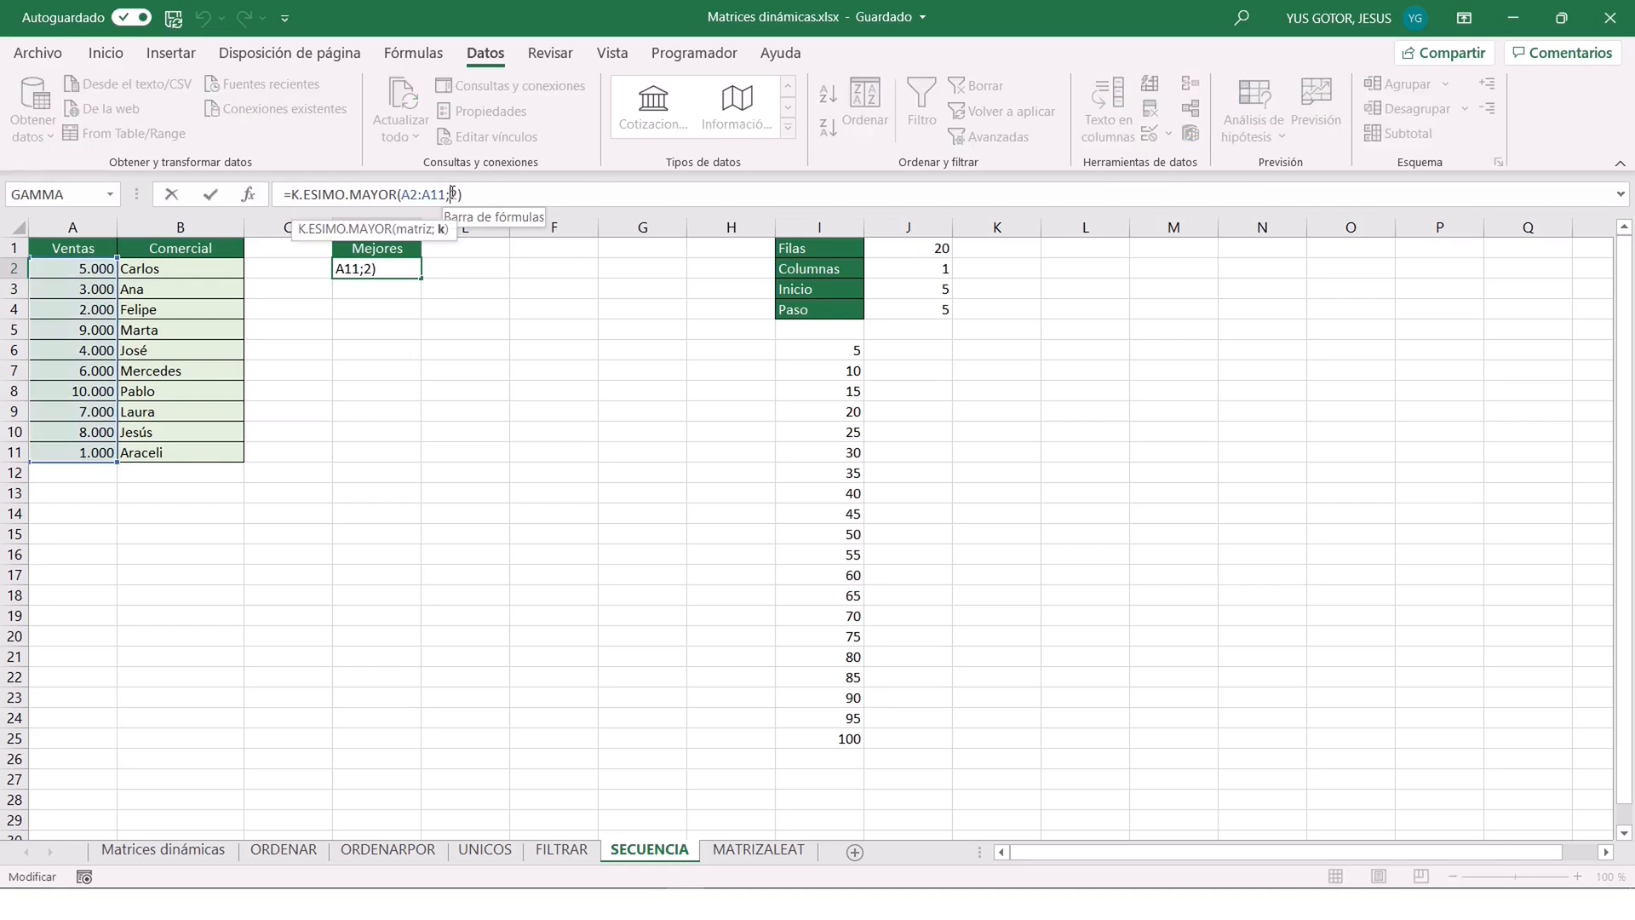
key(BackSpace)
text(5)
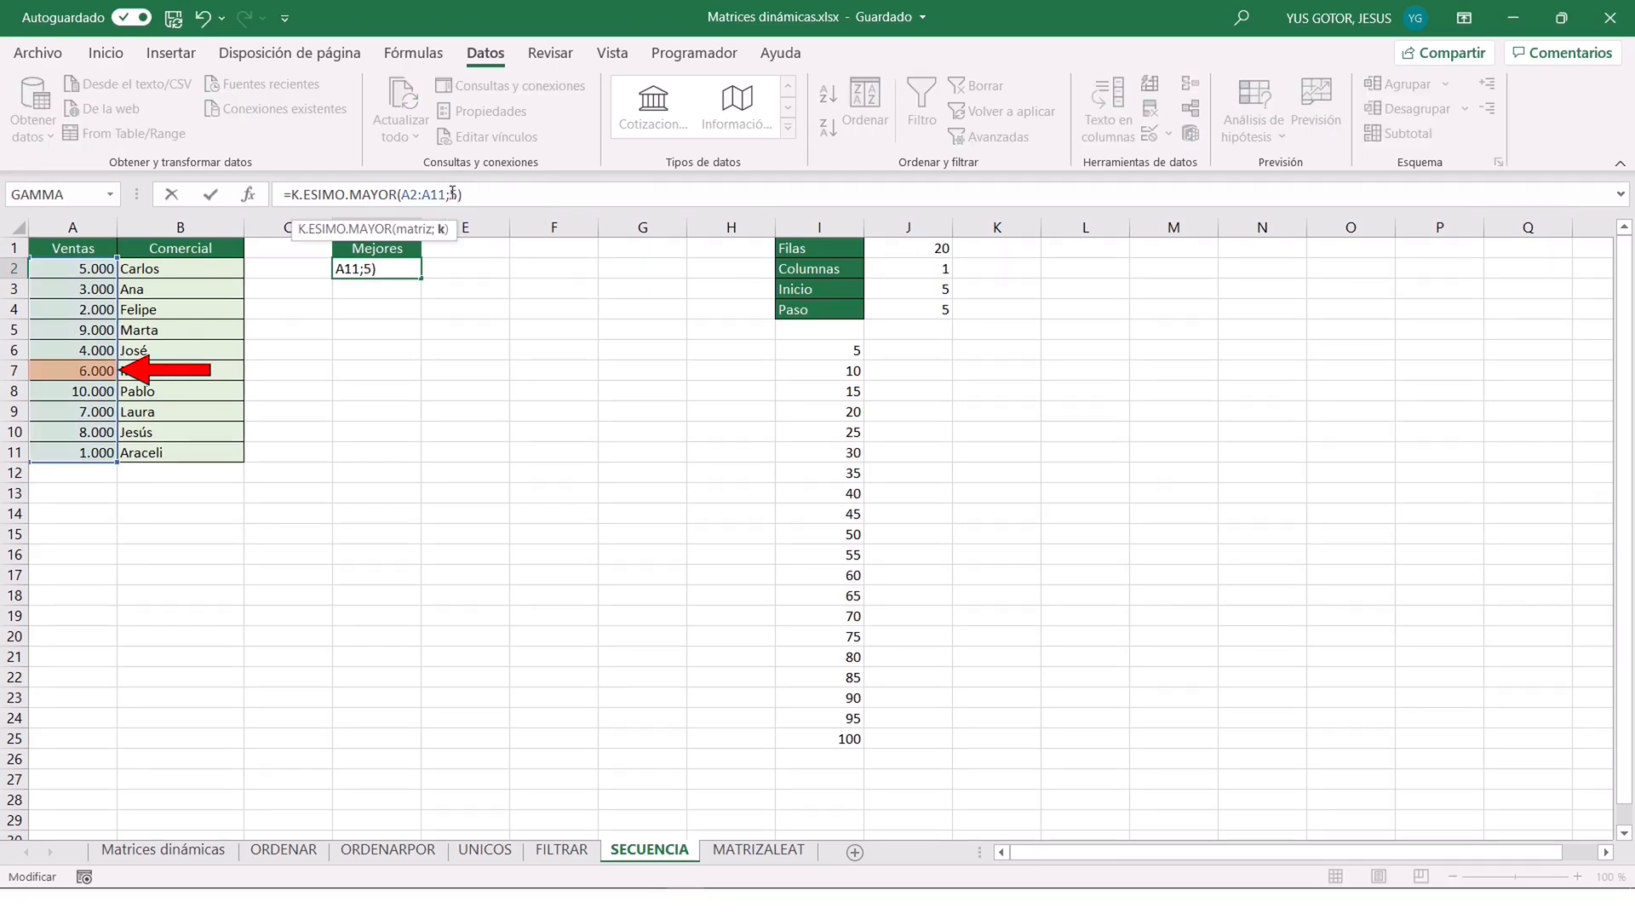
key(Return)
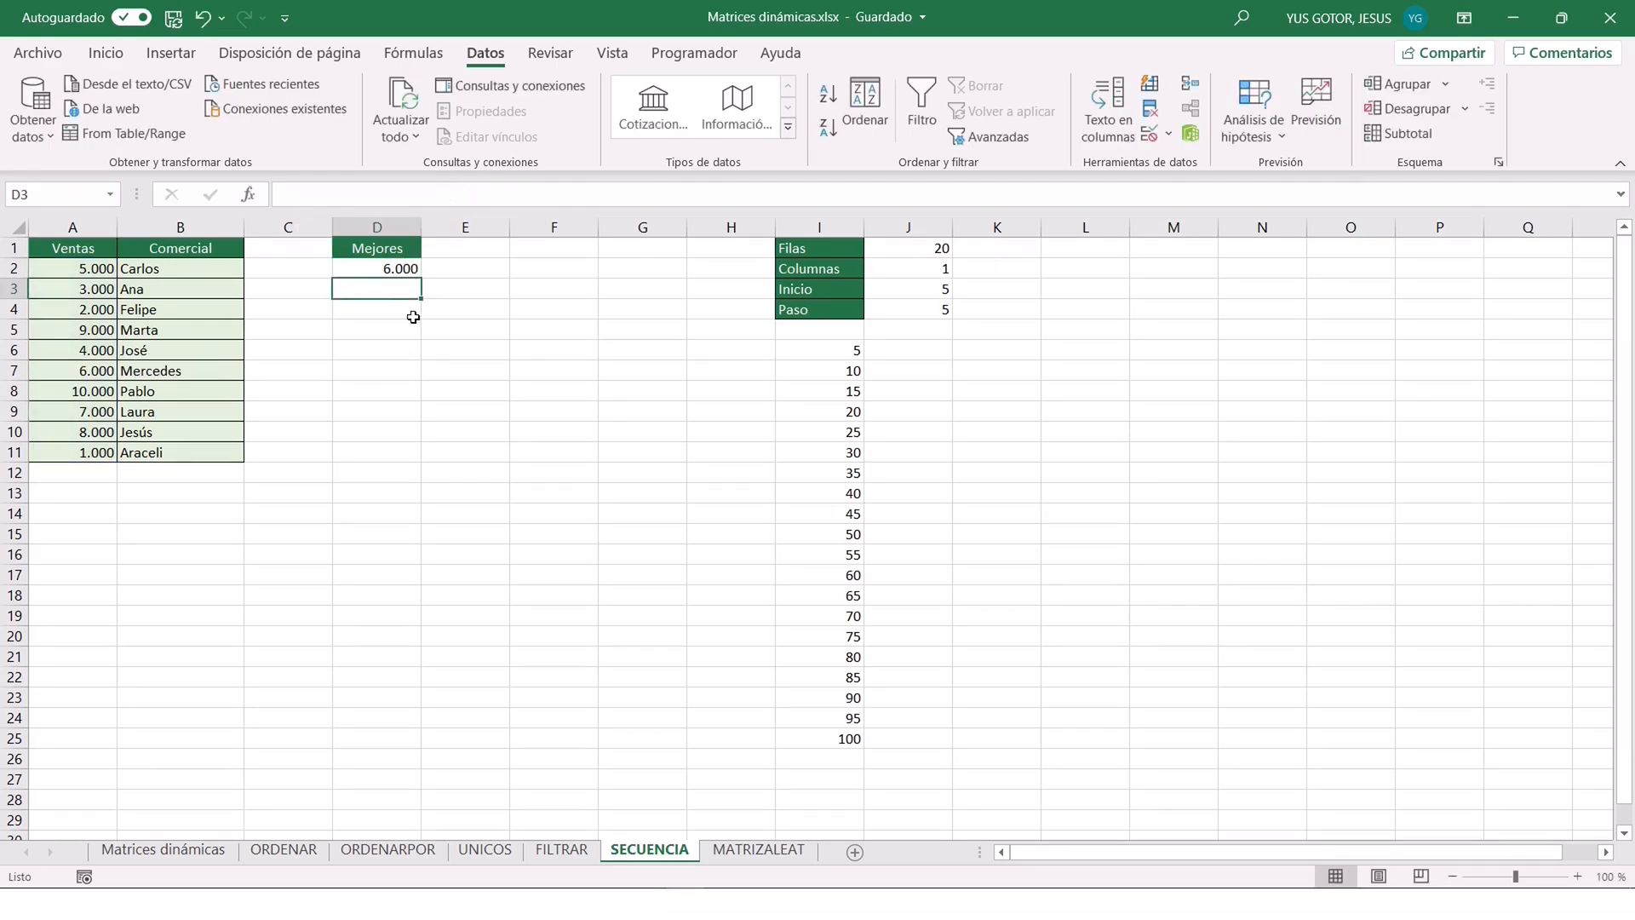
Edit the D2 formula to use K.ESIMO.MENOR over A2:A11 with K set to 2.
click(362, 268)
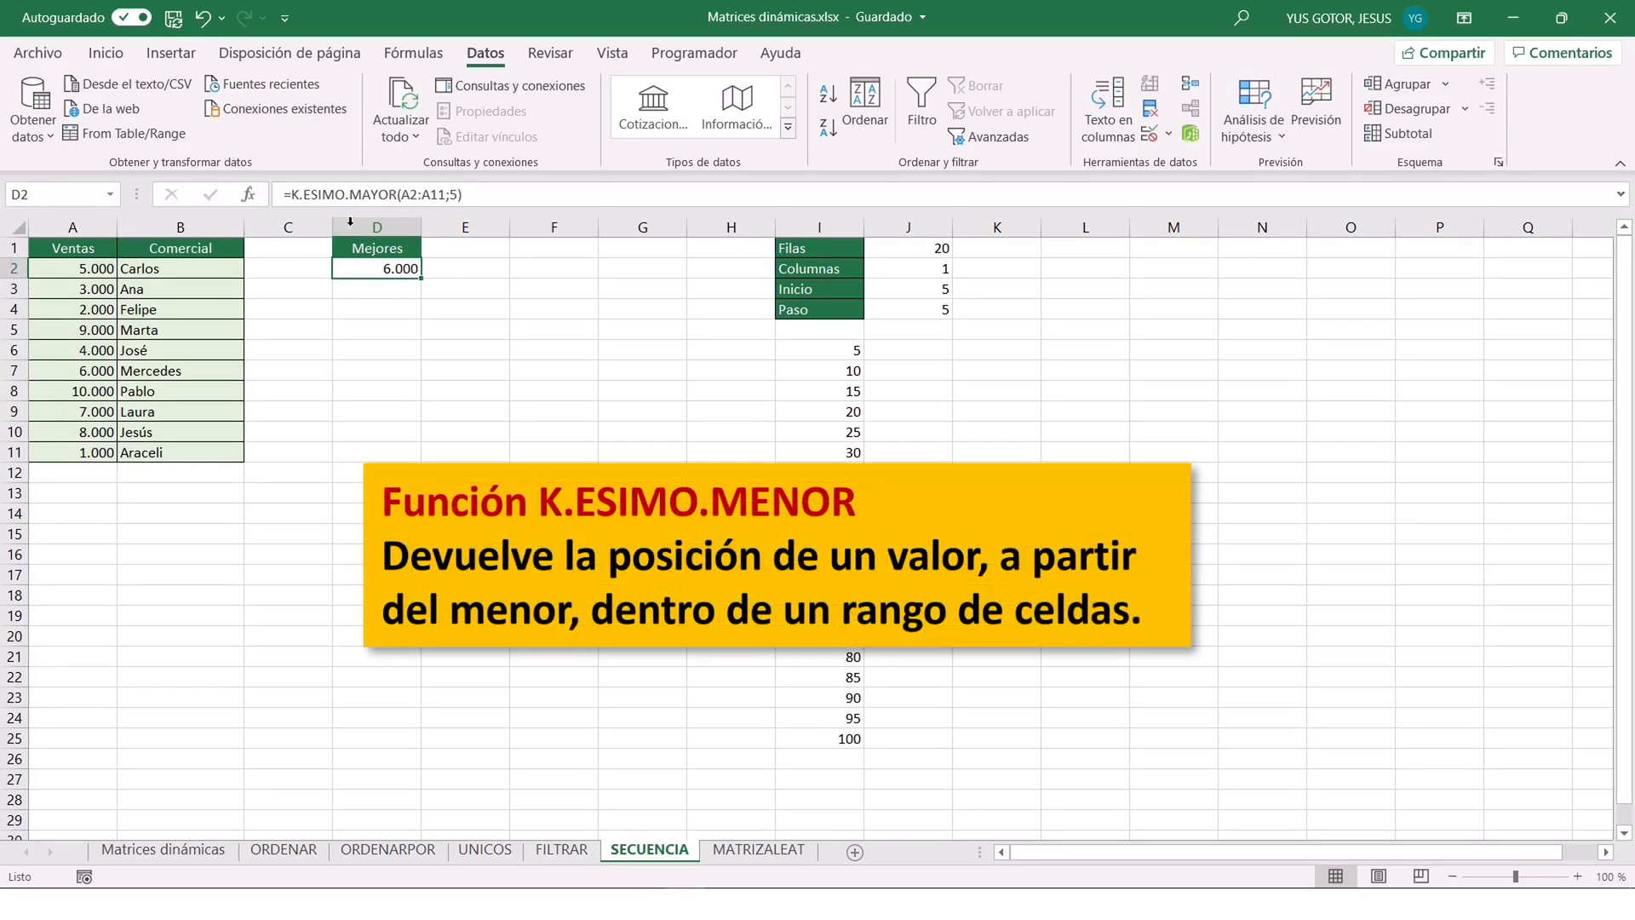
click(396, 189)
key(BackSpace)
key(BackSpace)
key(BackSpace)
key(BackSpace)
text(ENOR)
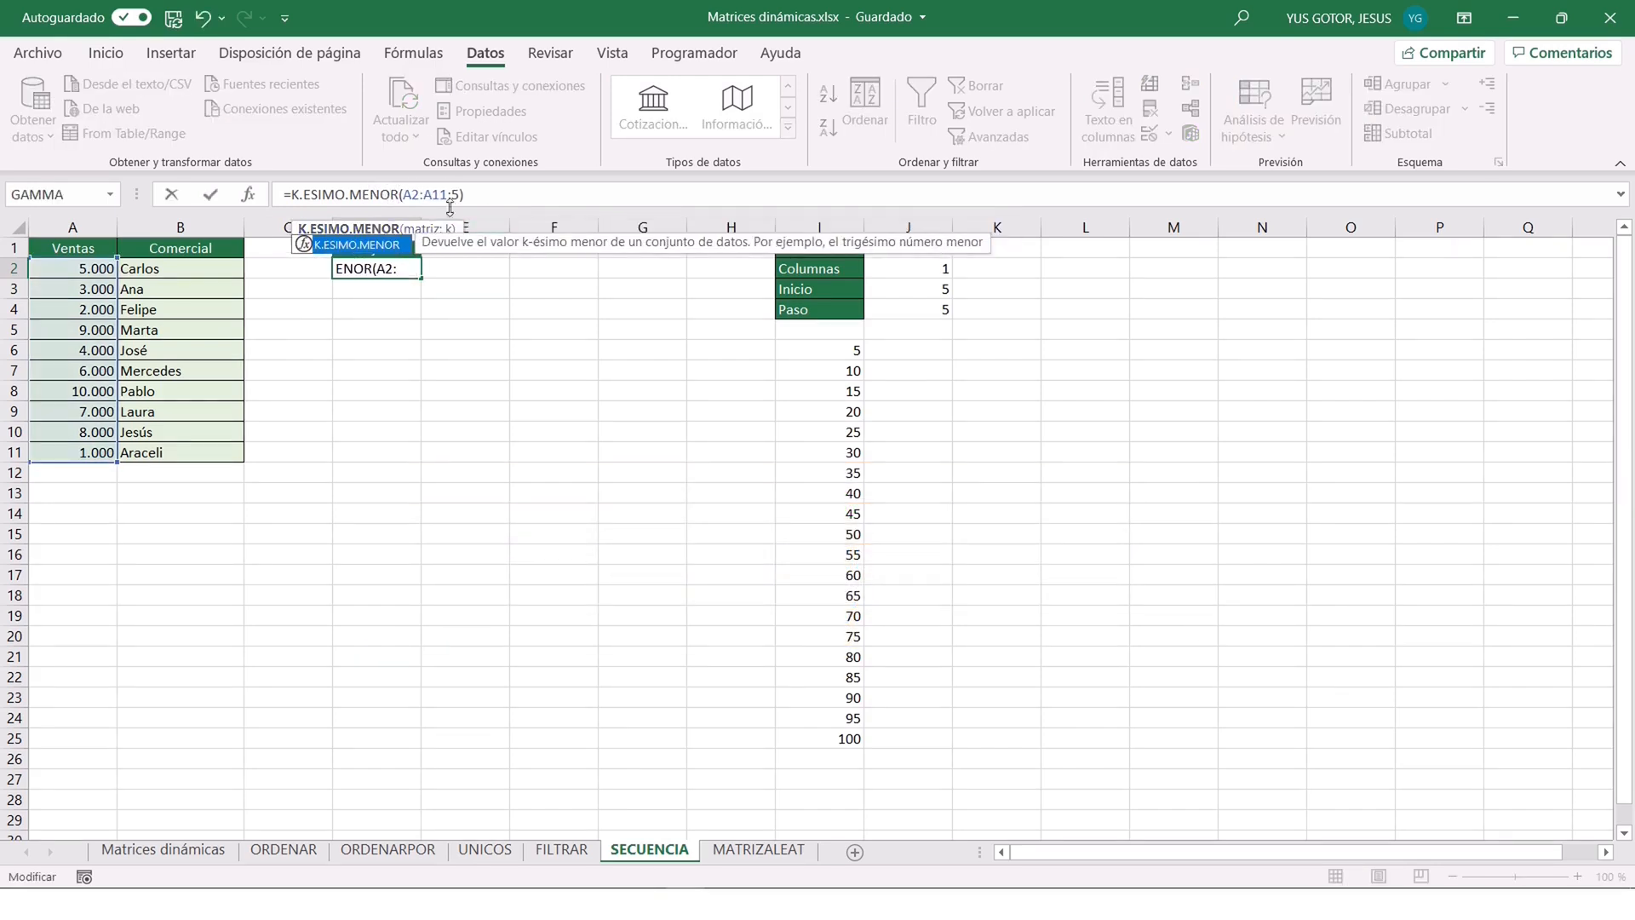
click(460, 195)
key(BackSpace)
text(2)
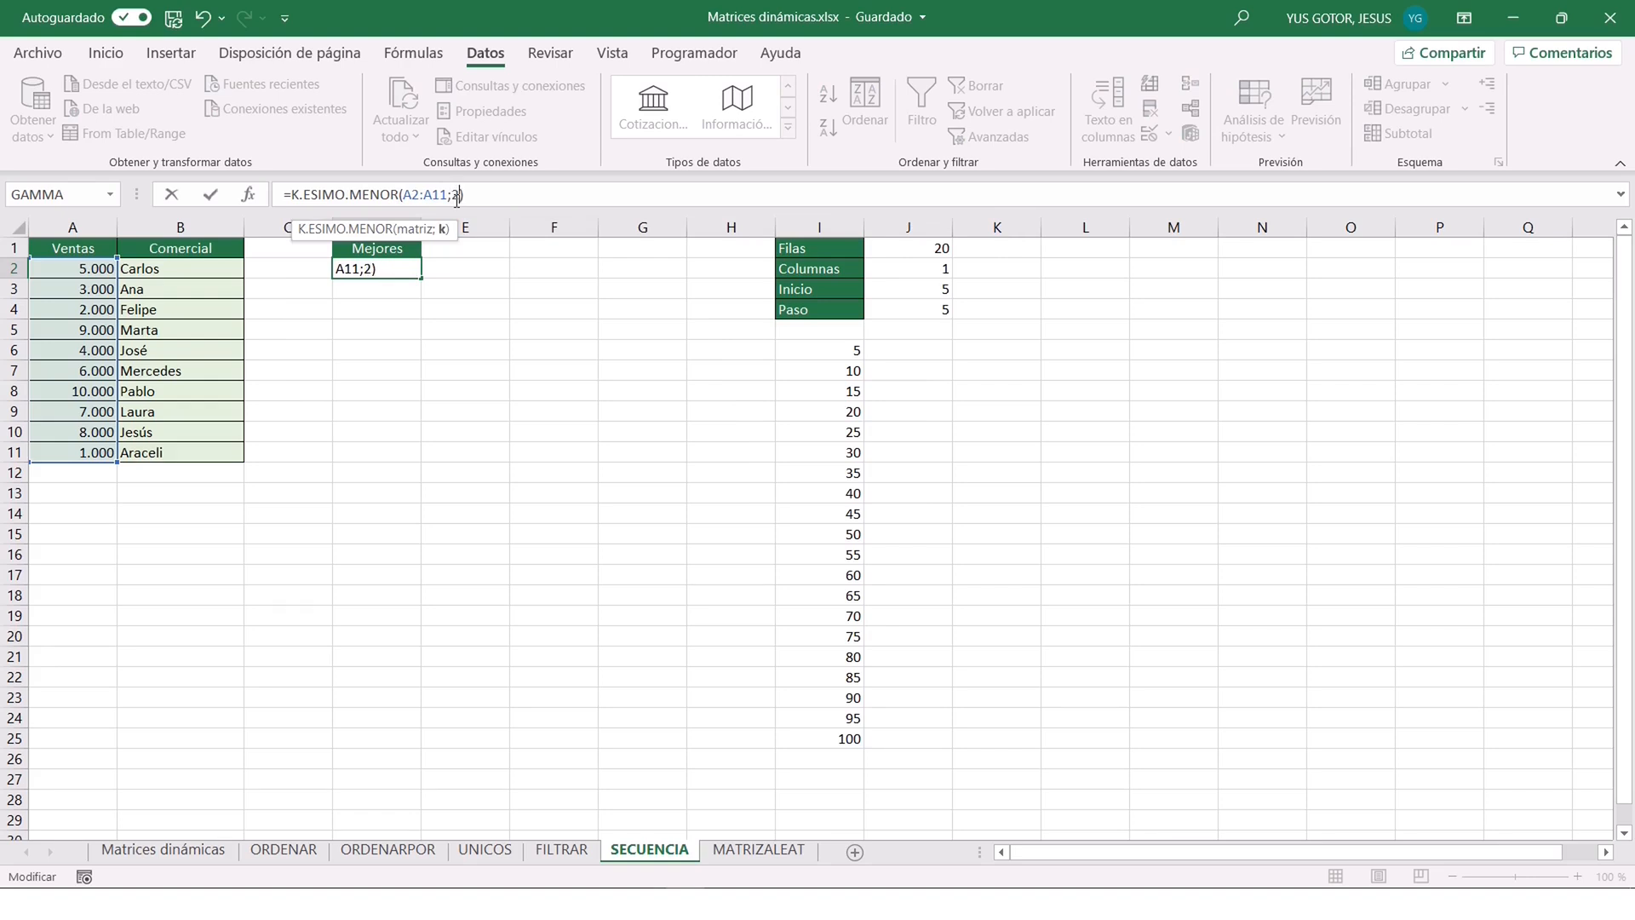
key(Return)
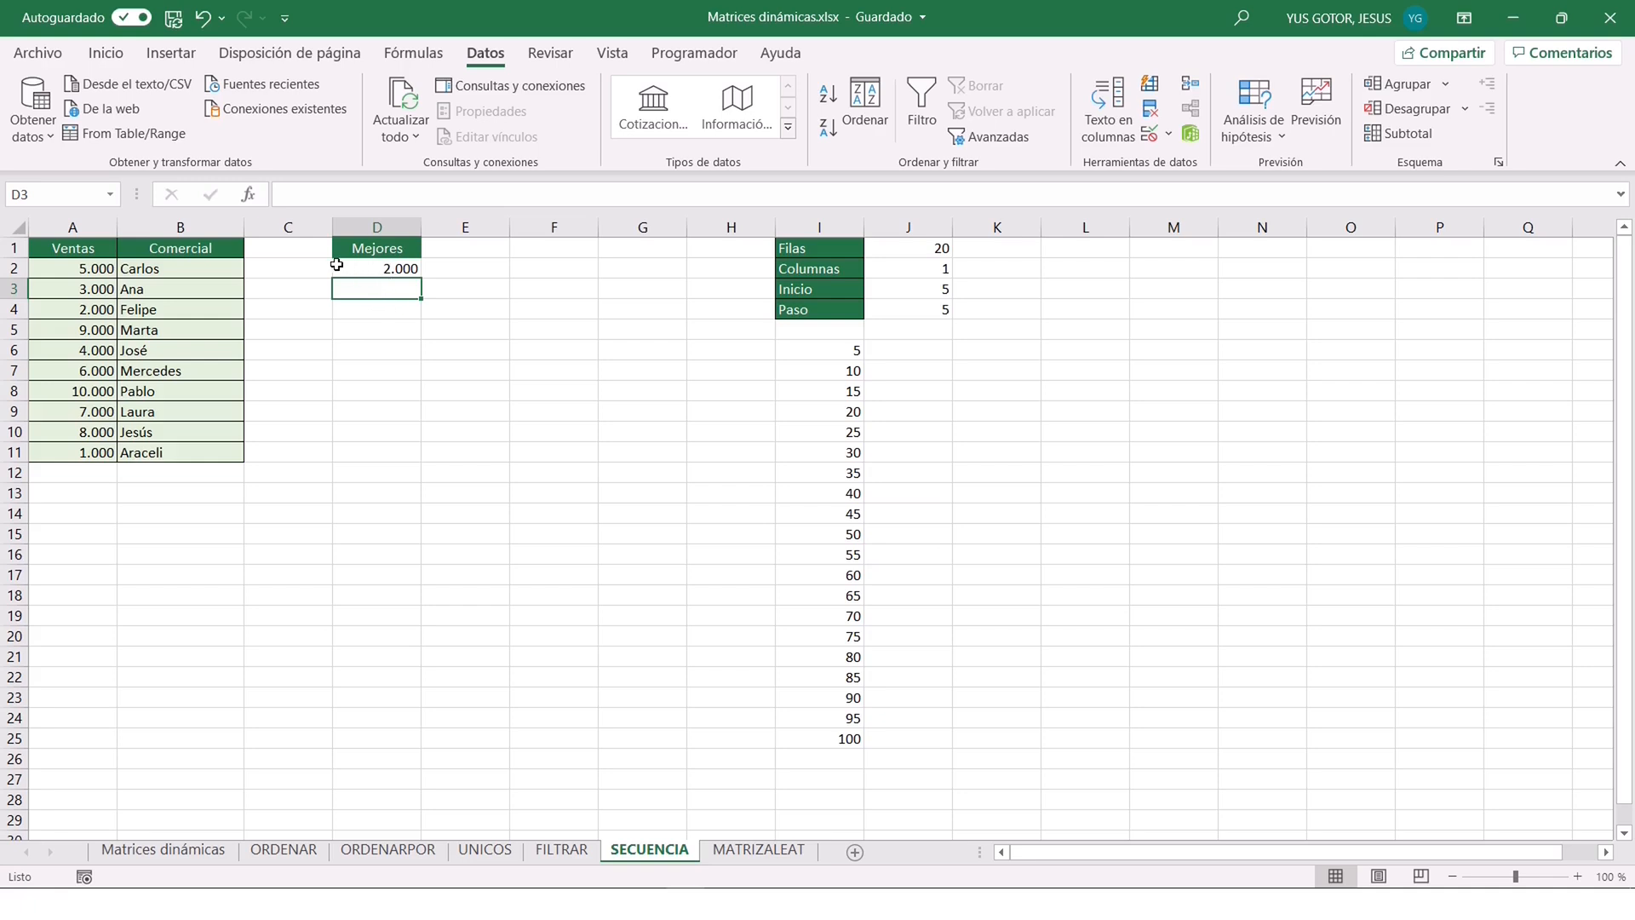
Replace the D2 formula with a K.ESIMO.MAYOR function using A2:A11 as Matriz and SECUENCIA(5) as K.
click(379, 268)
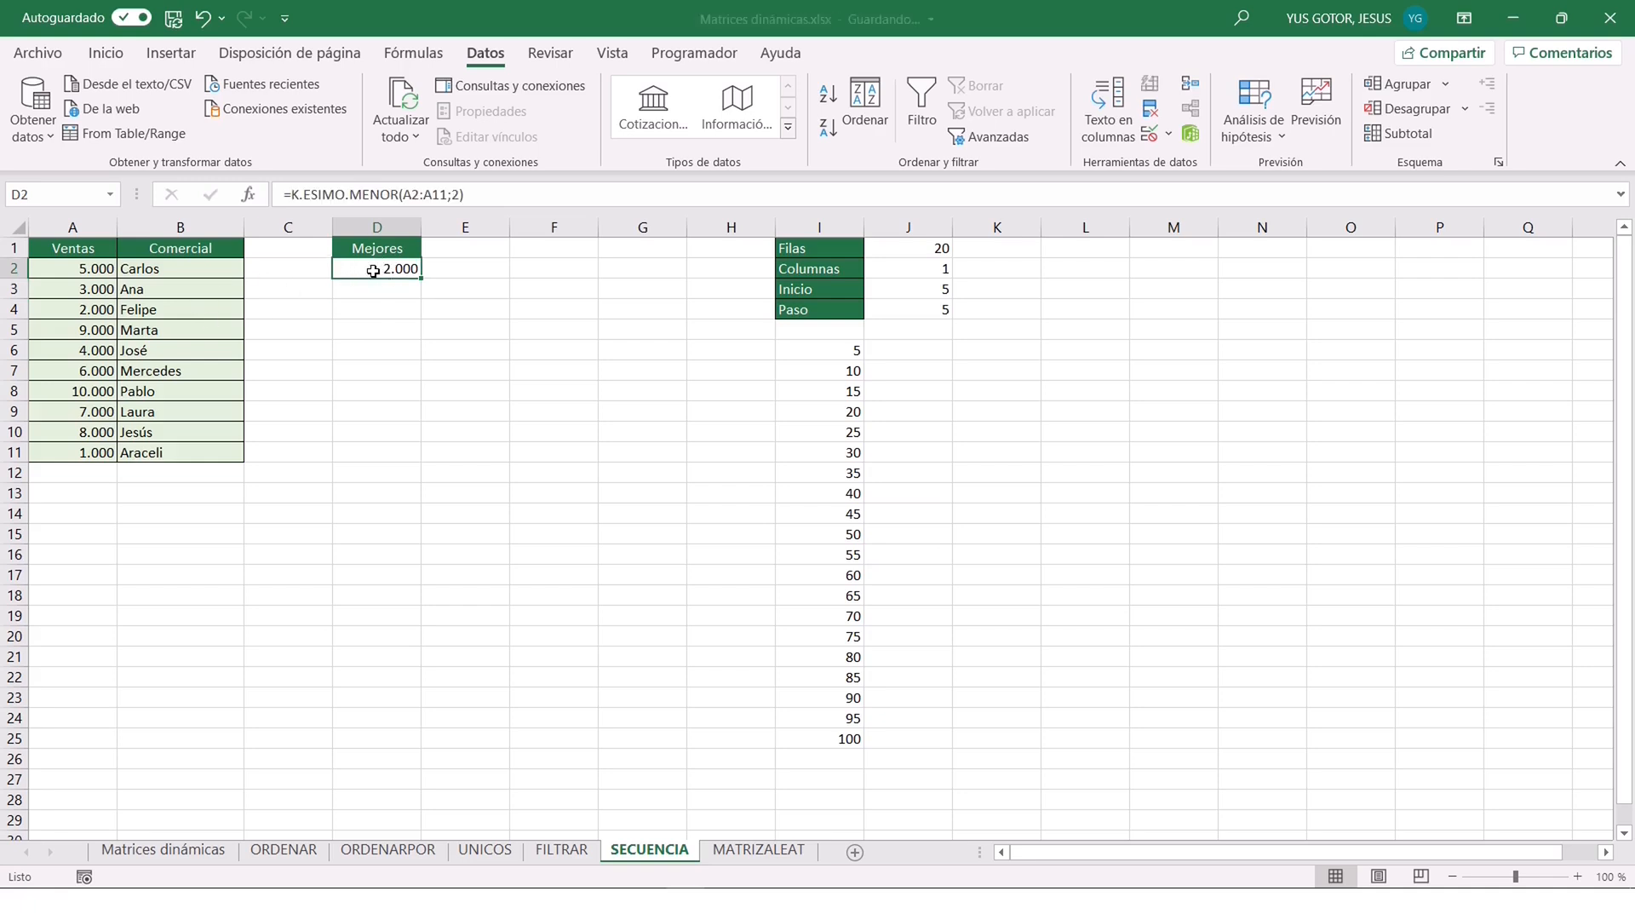
key(Delete)
text(=)
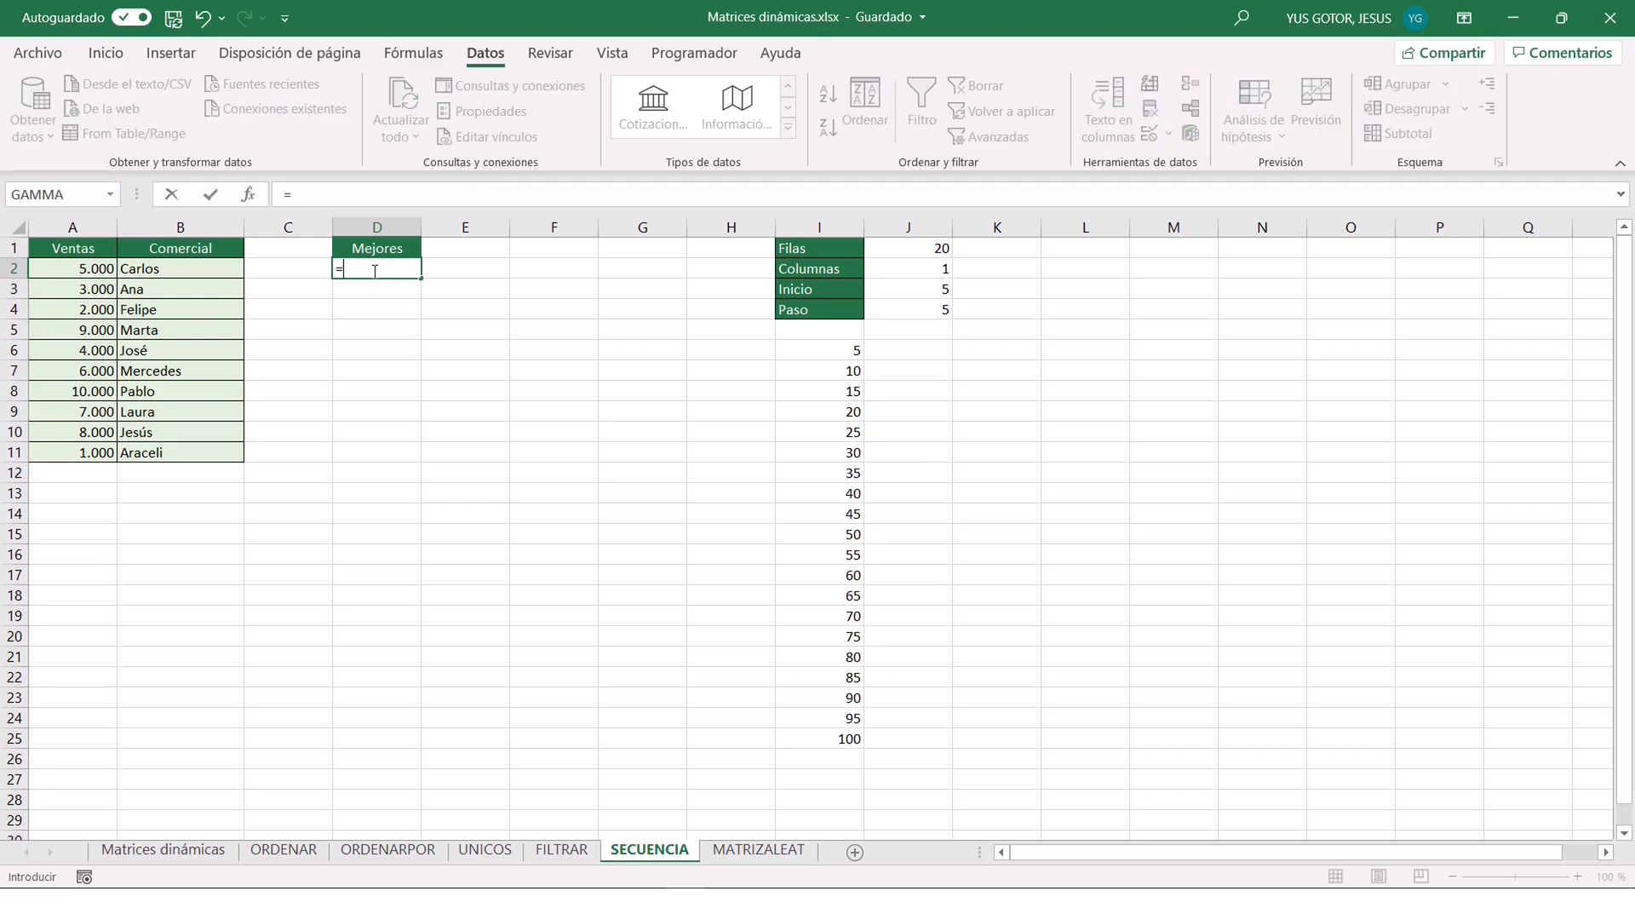
text(K.ESI)
key(Tab)
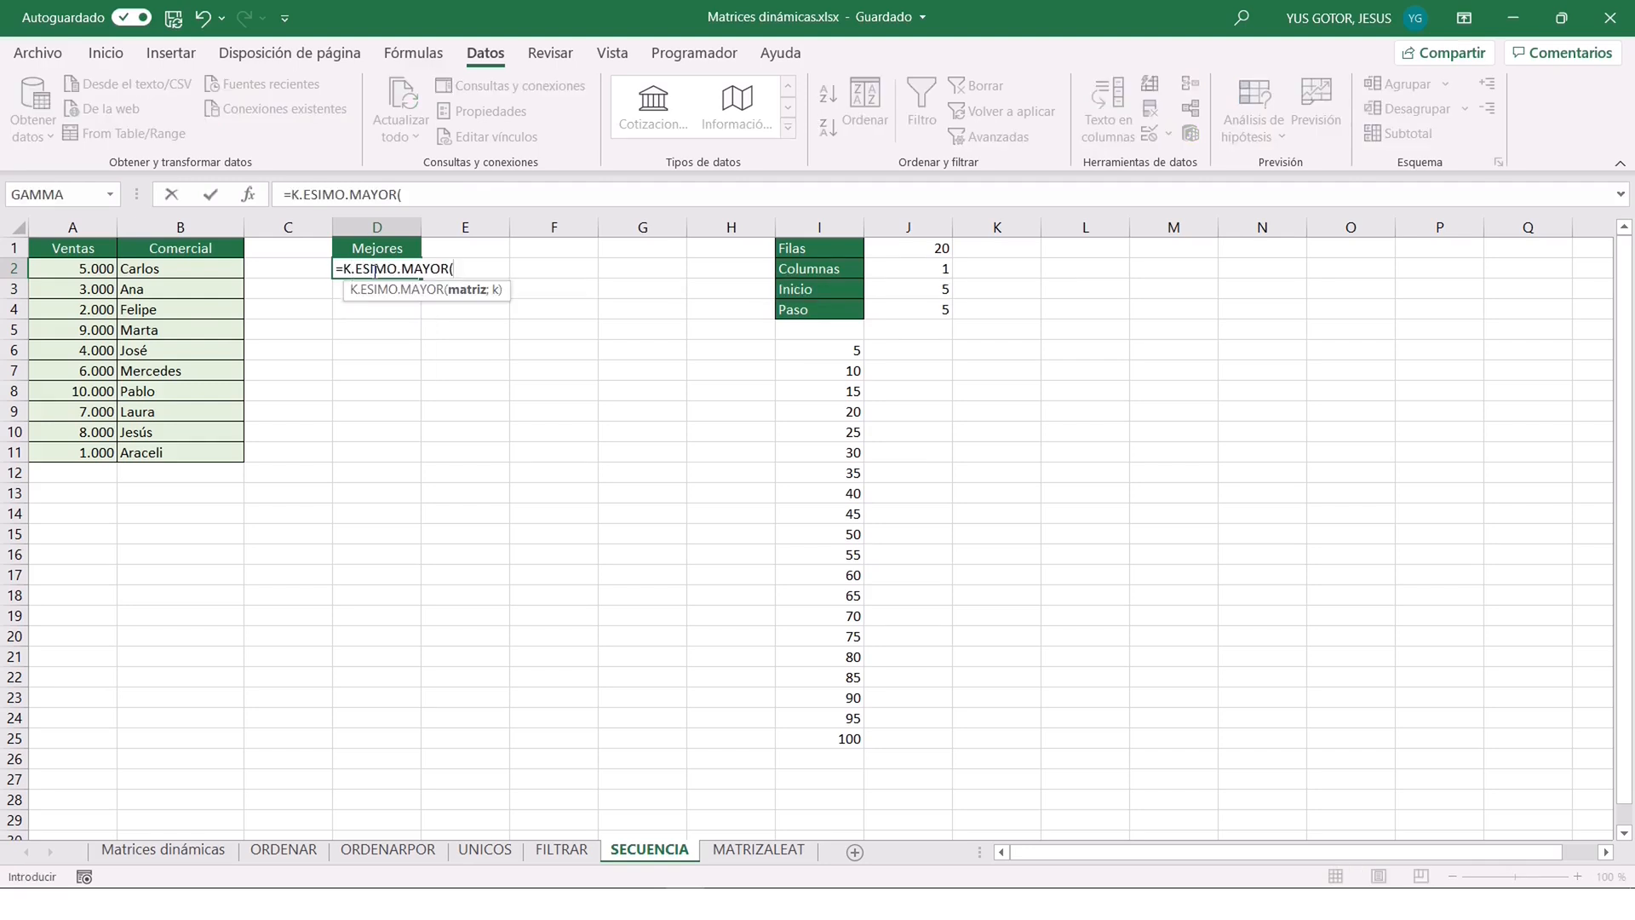
click(247, 195)
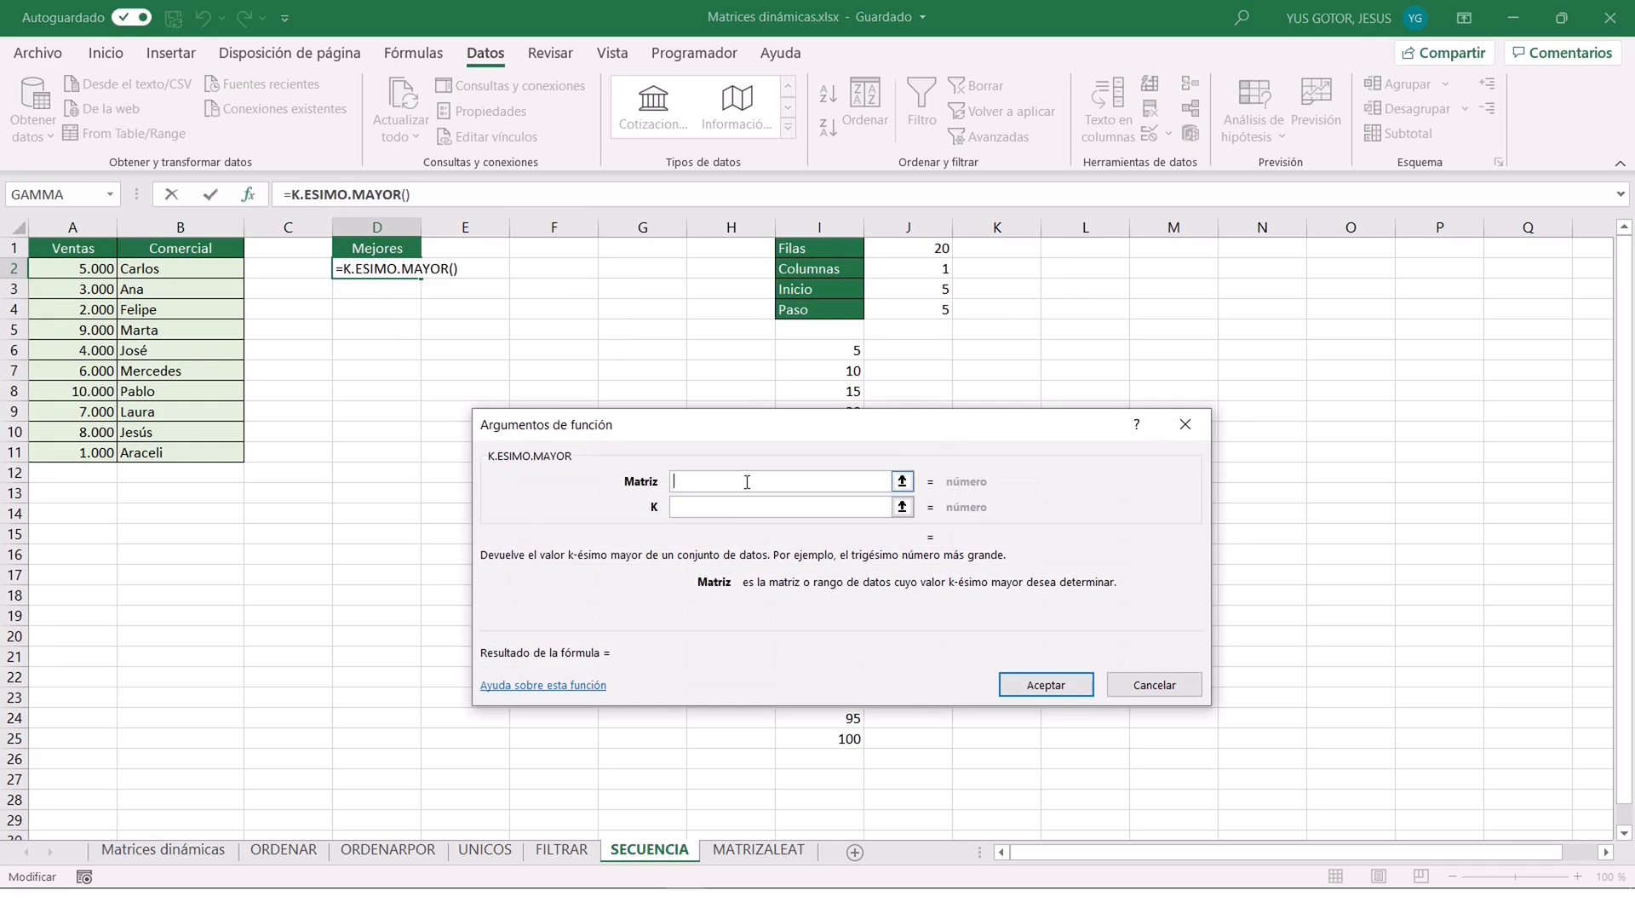
drag(85, 269, 69, 447)
click(751, 509)
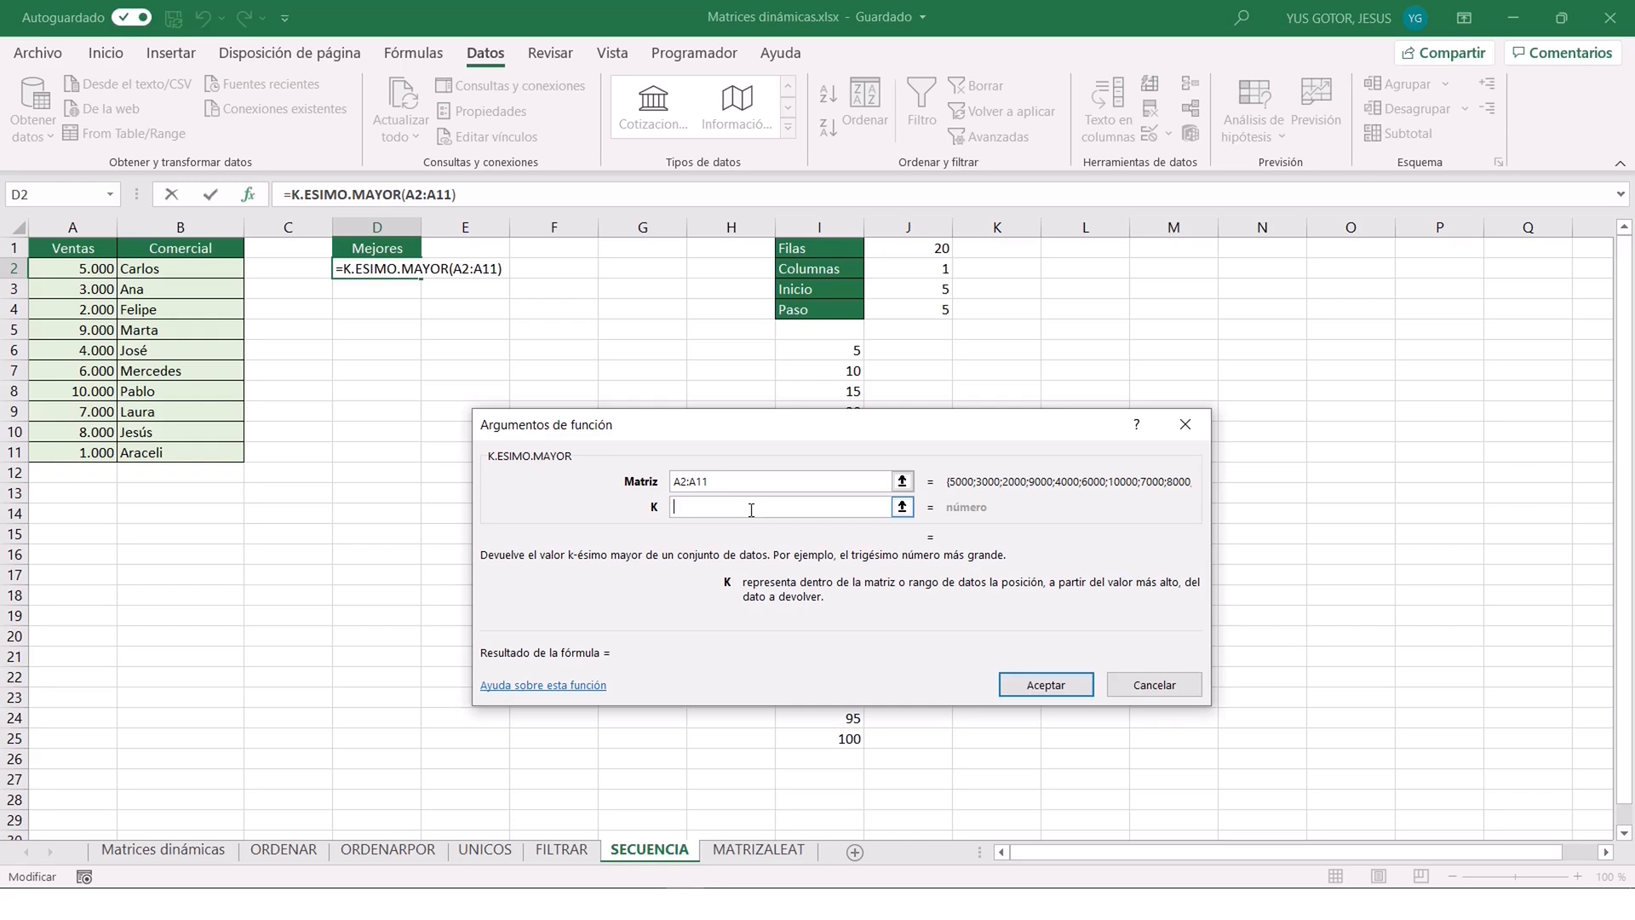
text(SECU)
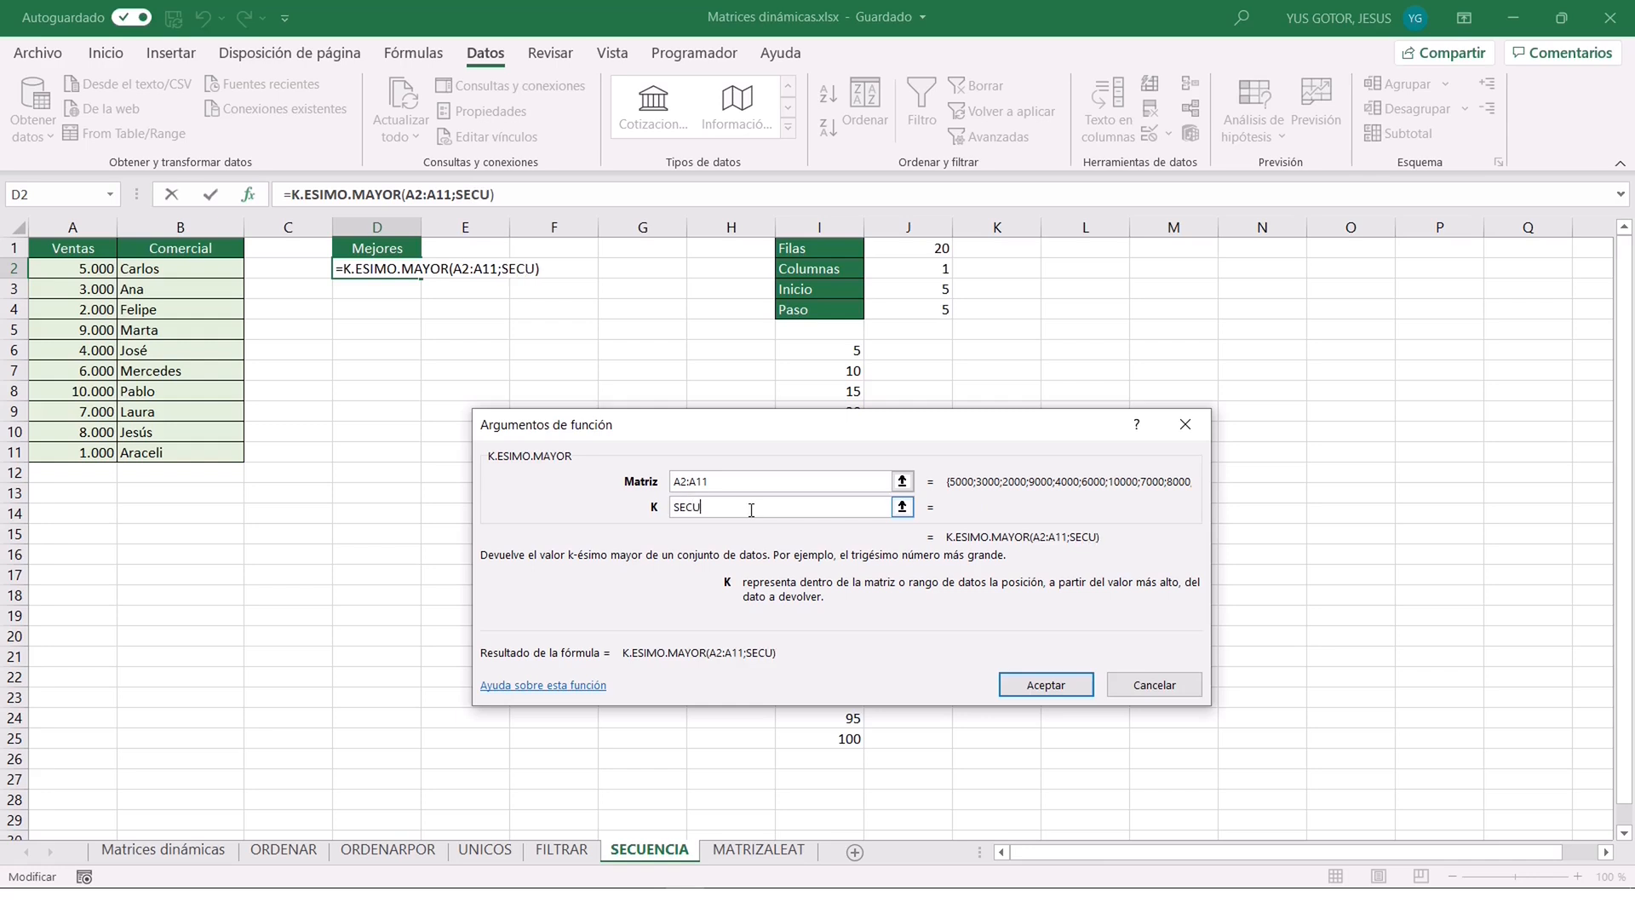
text(ENCIA(5))
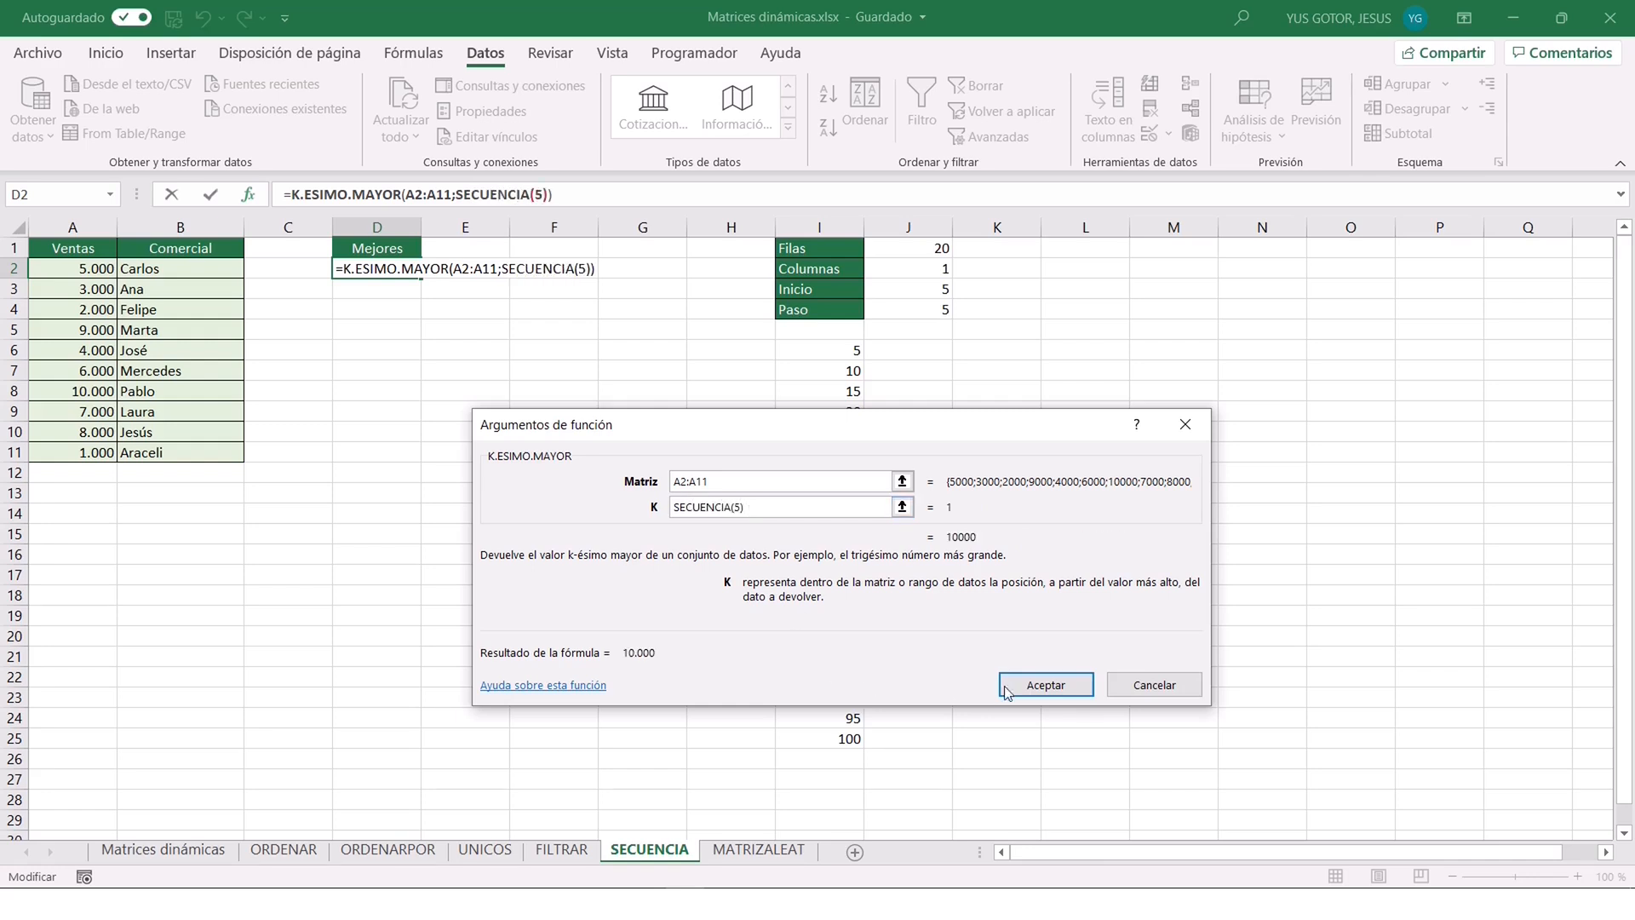
click(1031, 682)
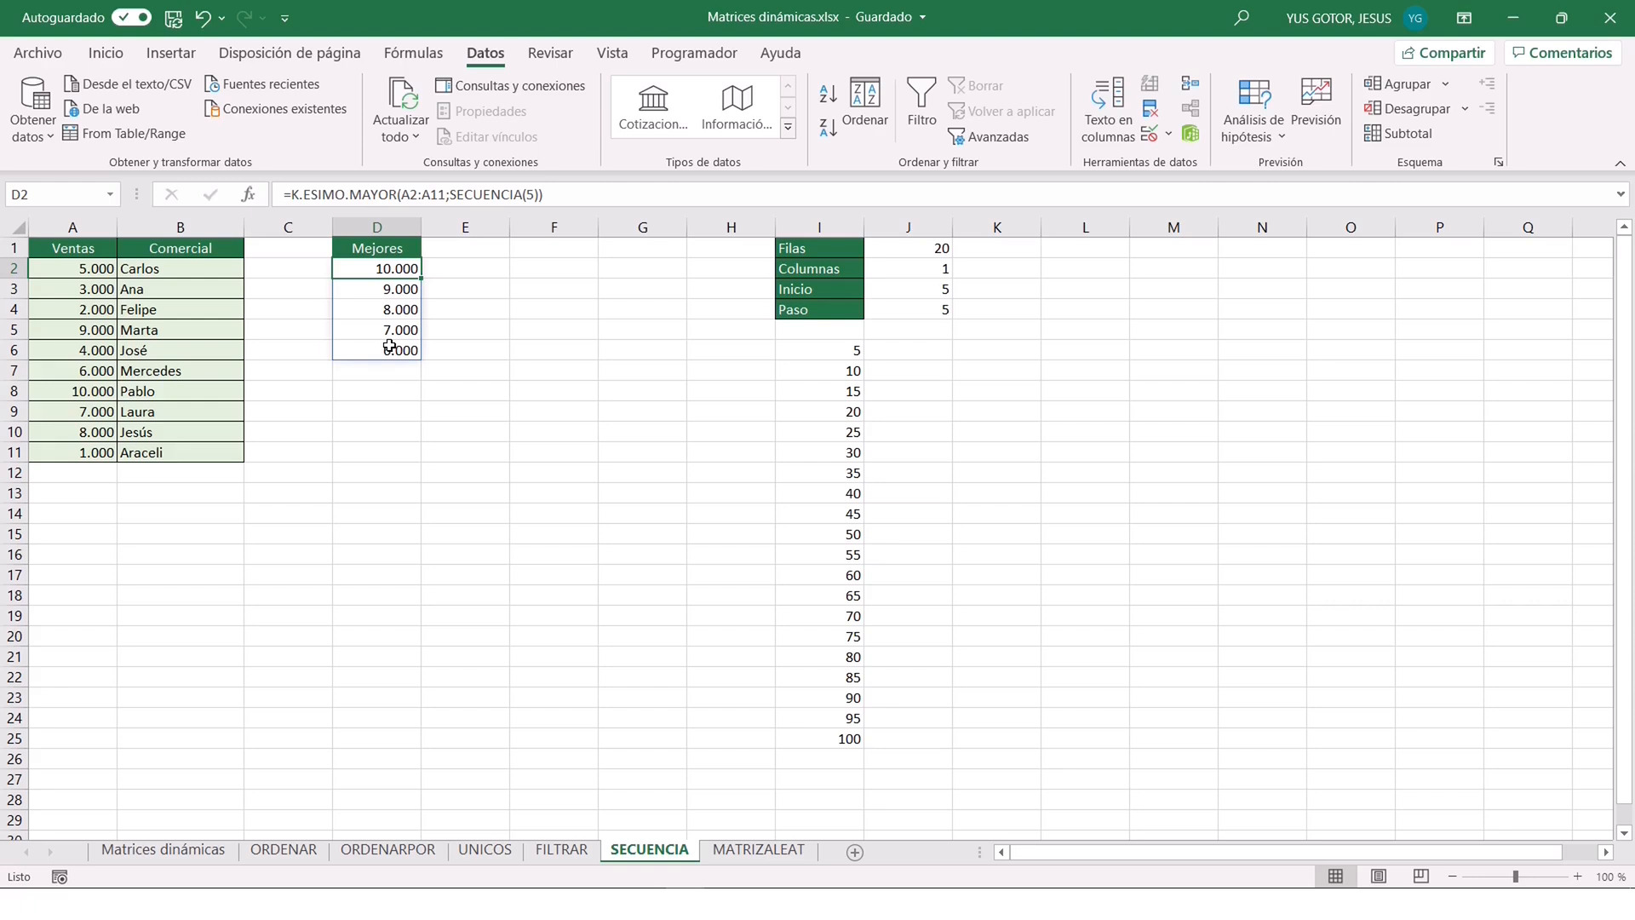
Change the function in D2 to K.ESIMO.MENOR, keeping A2:A11 and SECUENCIA(5) as its arguments.
click(398, 195)
key(BackSpace)
key(BackSpace)
key(BackSpace)
key(BackSpace)
text(ENOR)
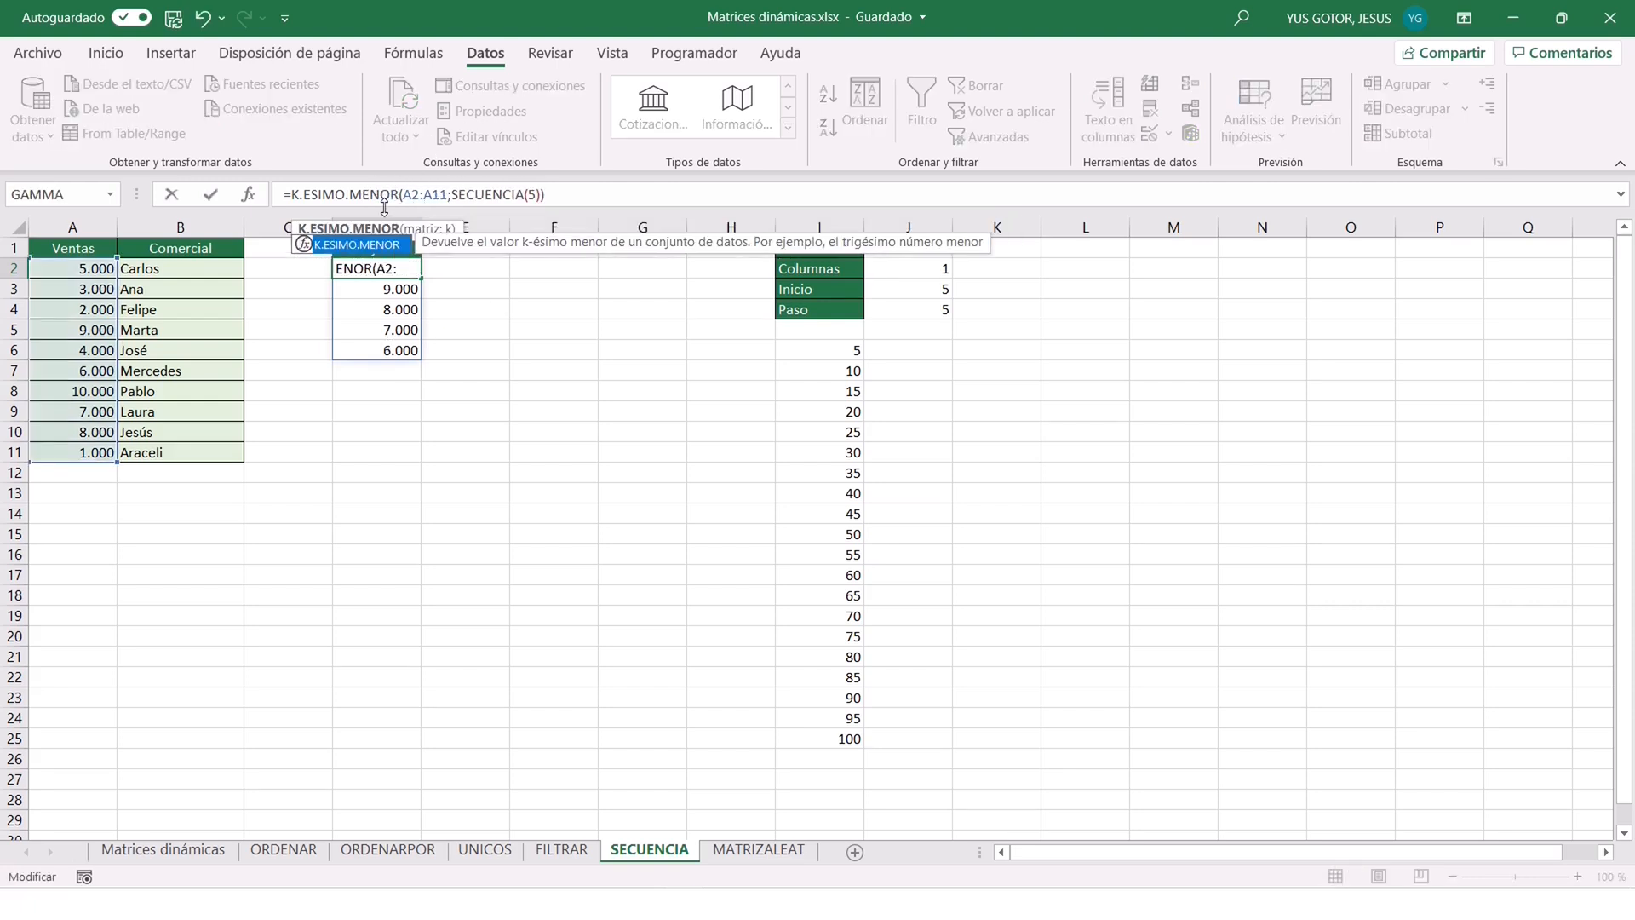
key(Return)
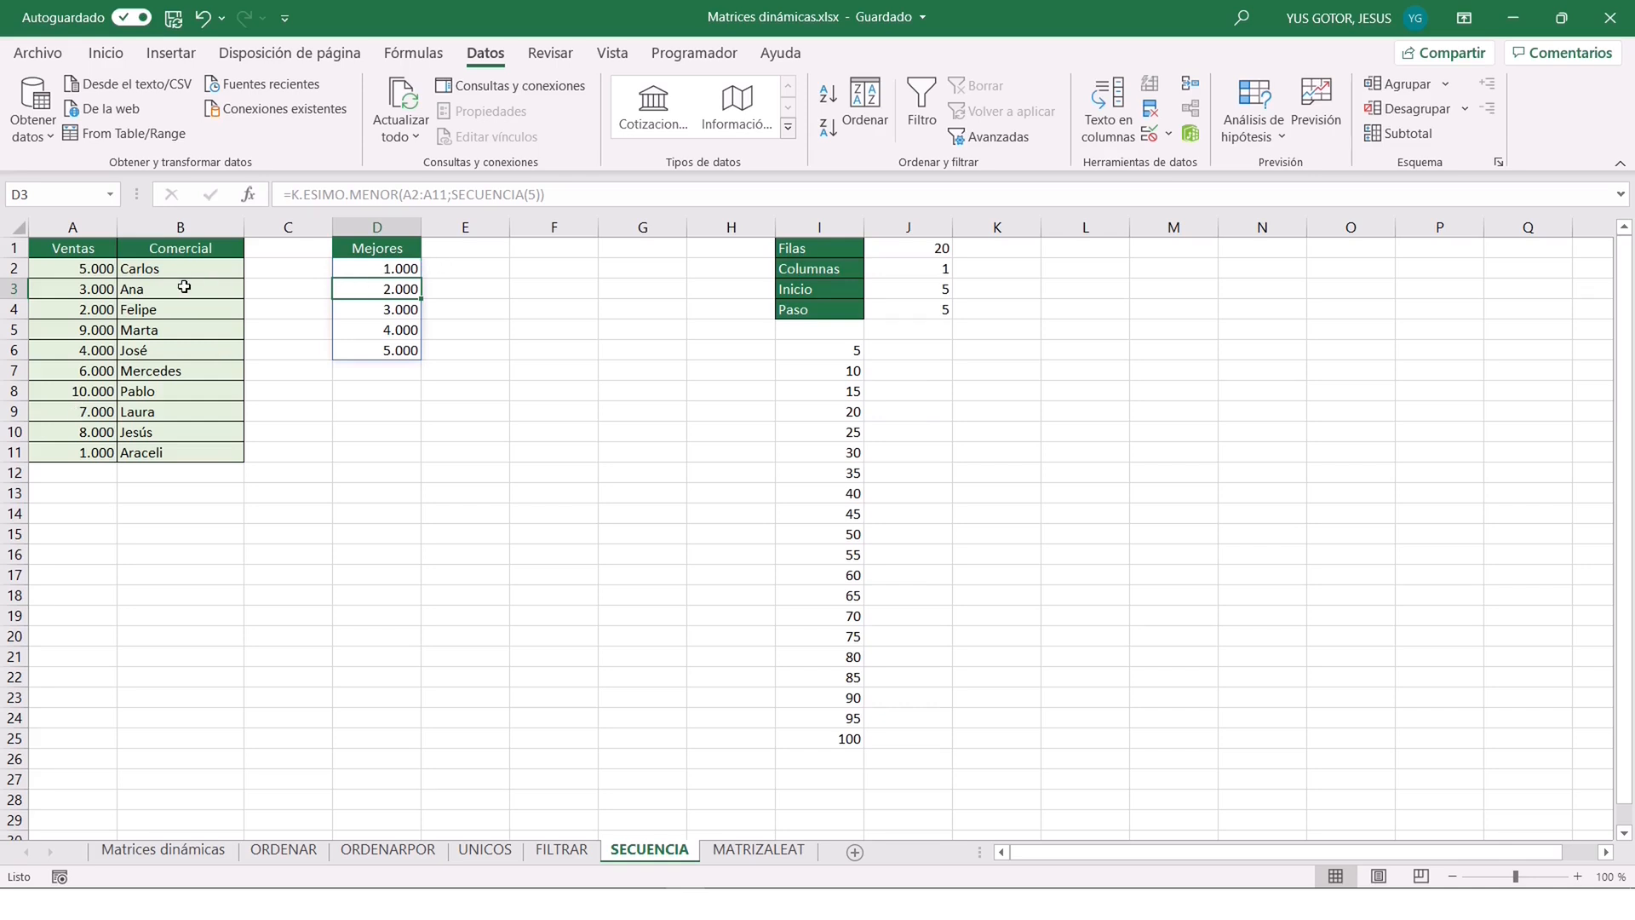
Enter a BUSCARV function in E2 with D2# as Valor_buscado, A2:B11 as Matriz_tabla, 2 as Indicador_columnas and FALSO as Rango.
click(460, 273)
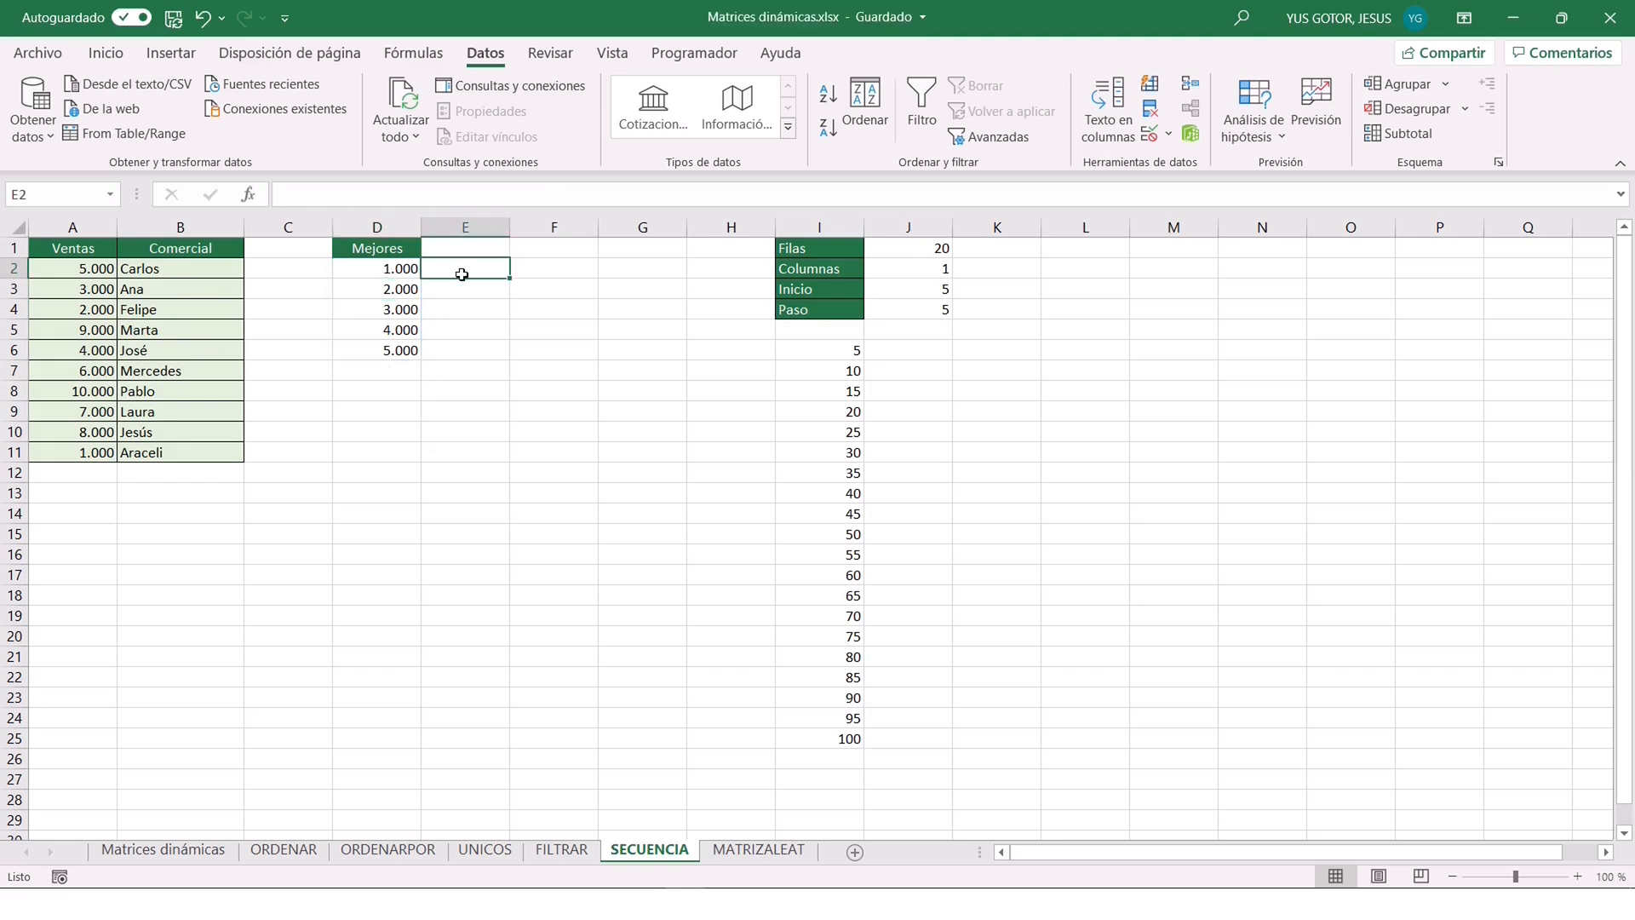
text(=BUSCARV()
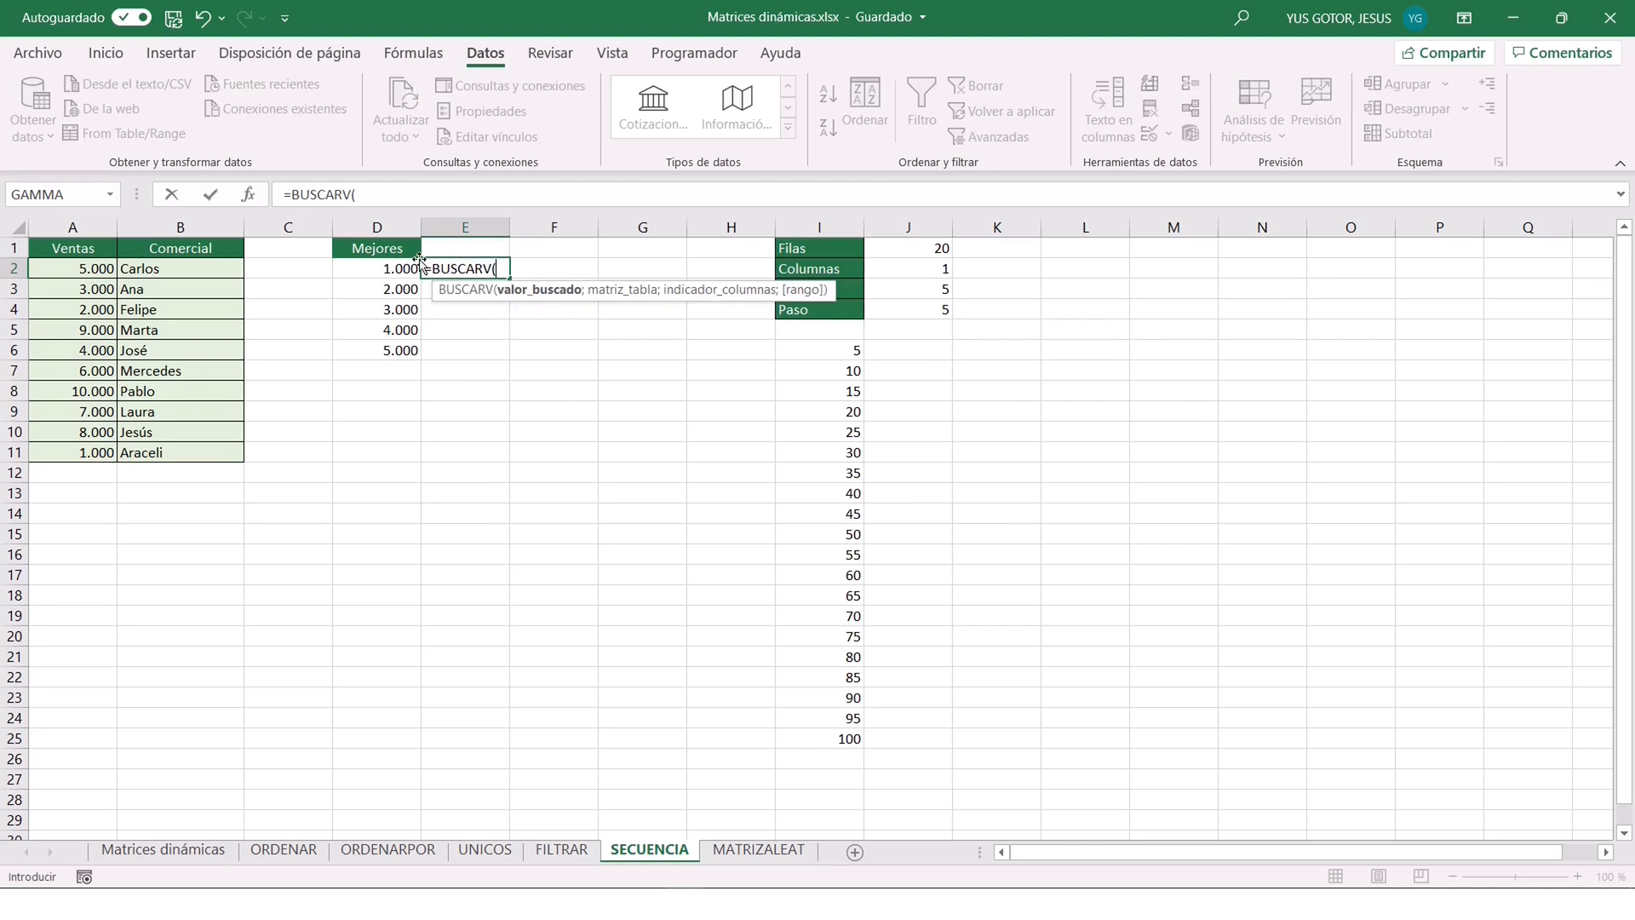
click(250, 197)
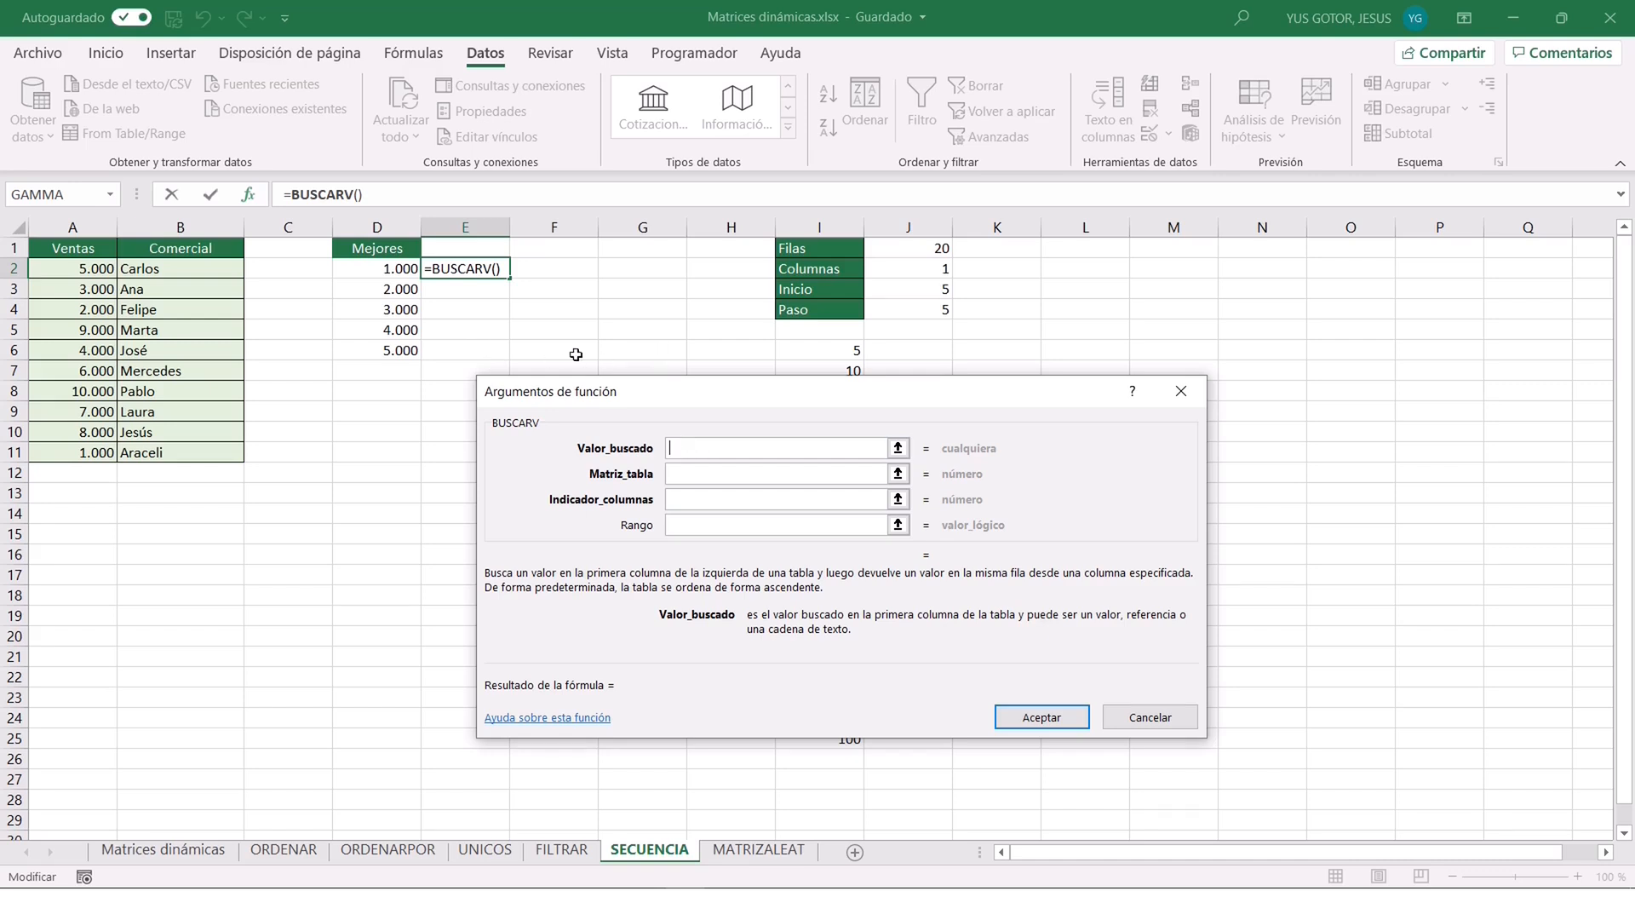
click(374, 271)
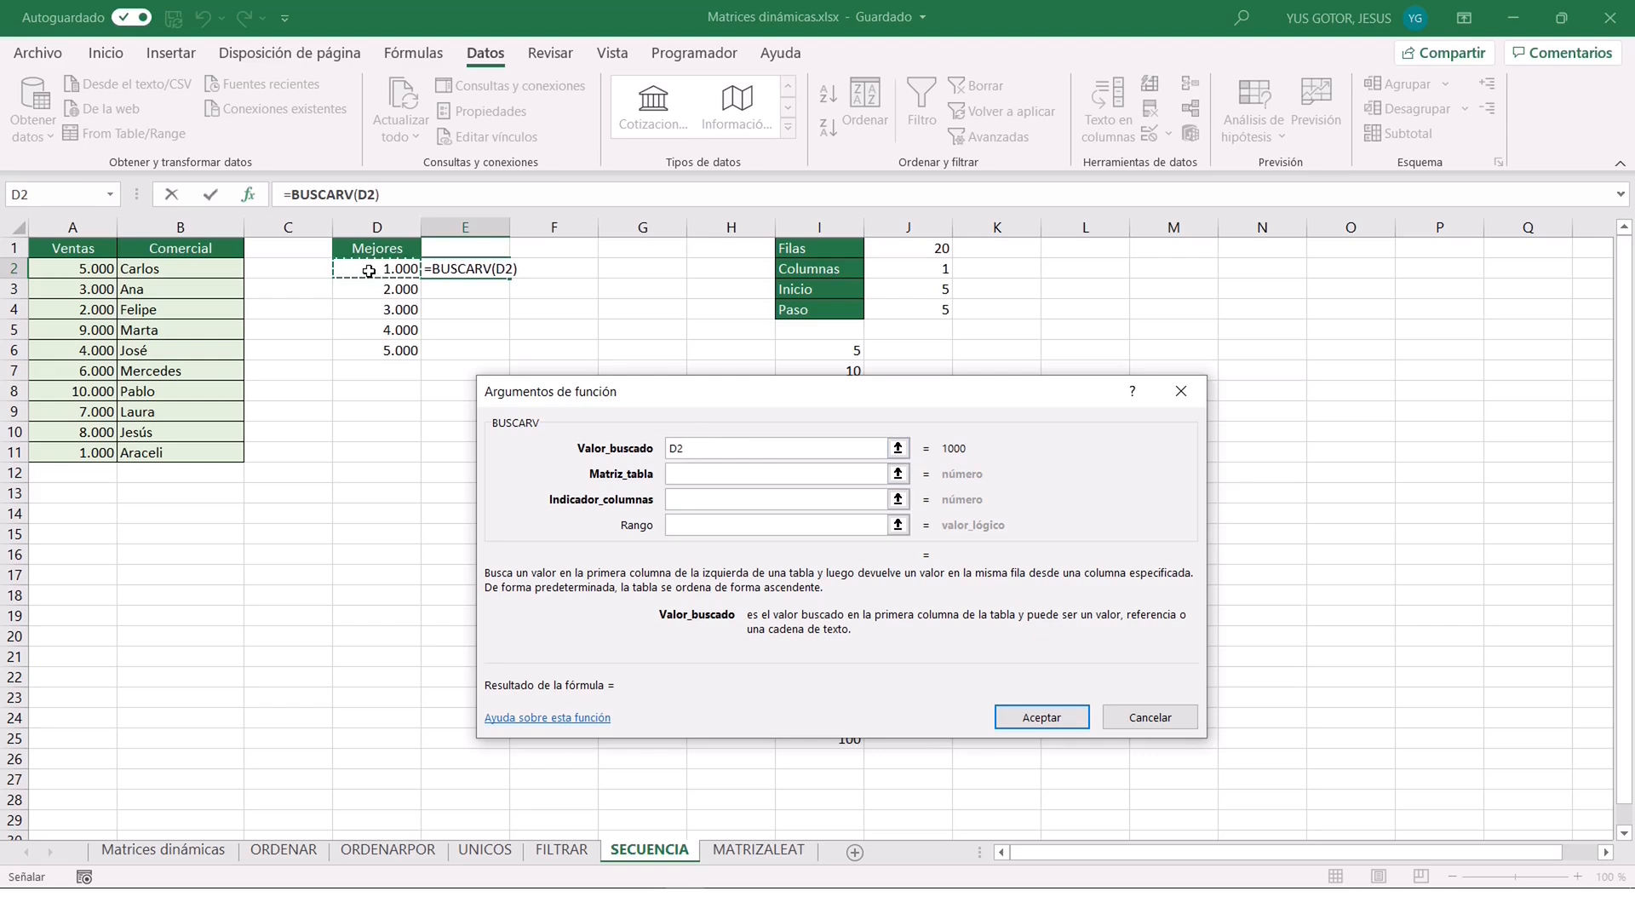
text(#)
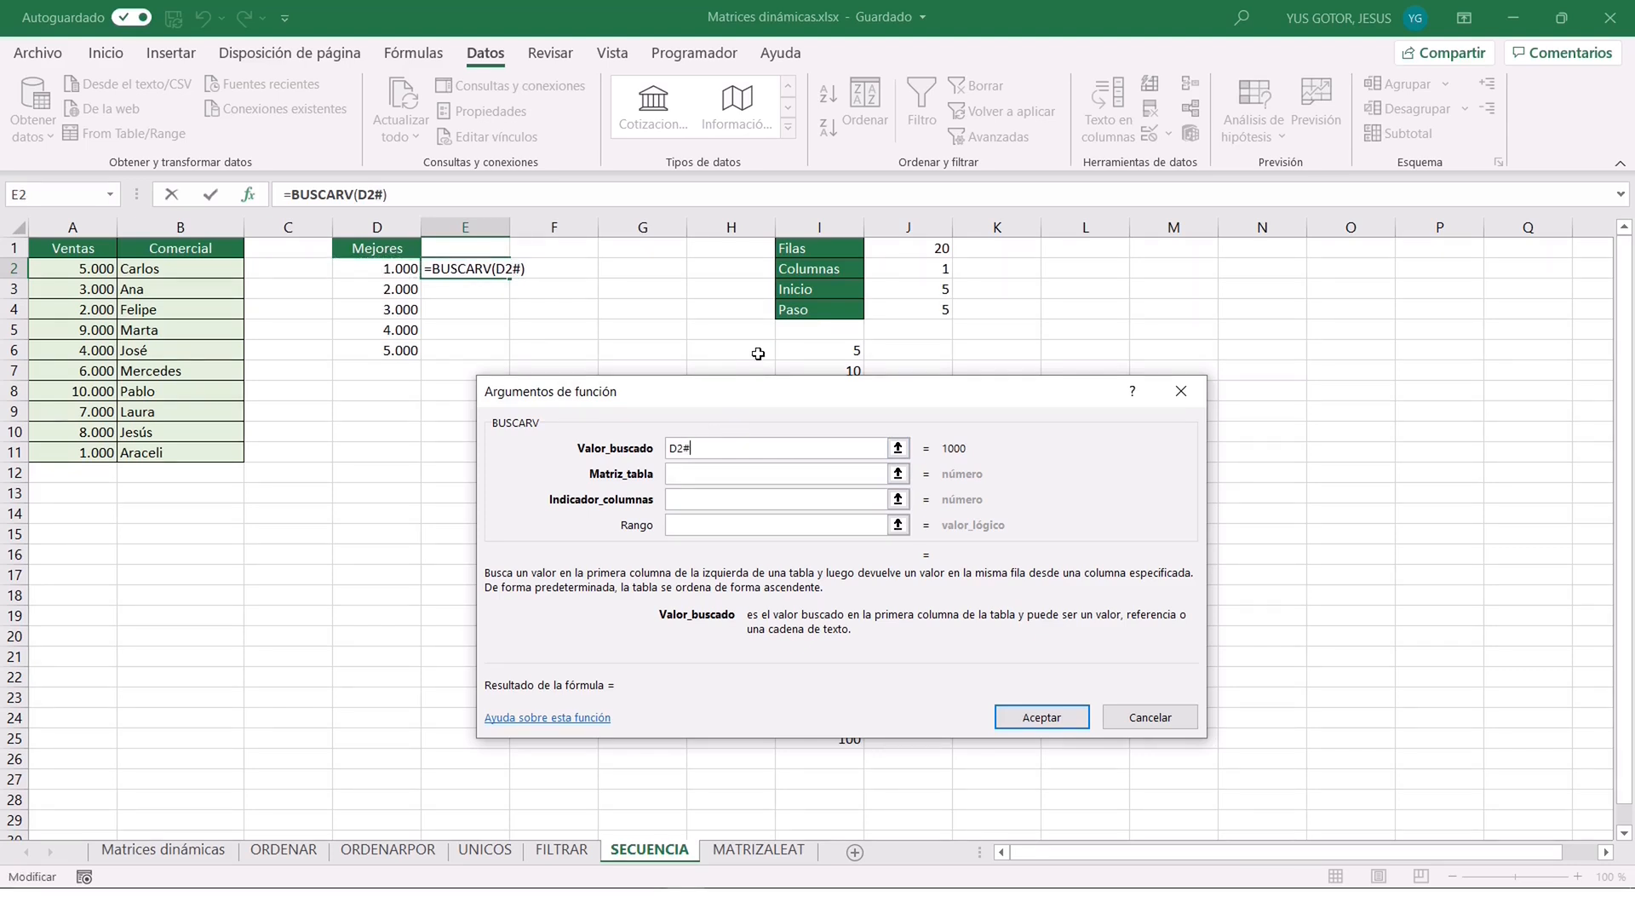
click(741, 473)
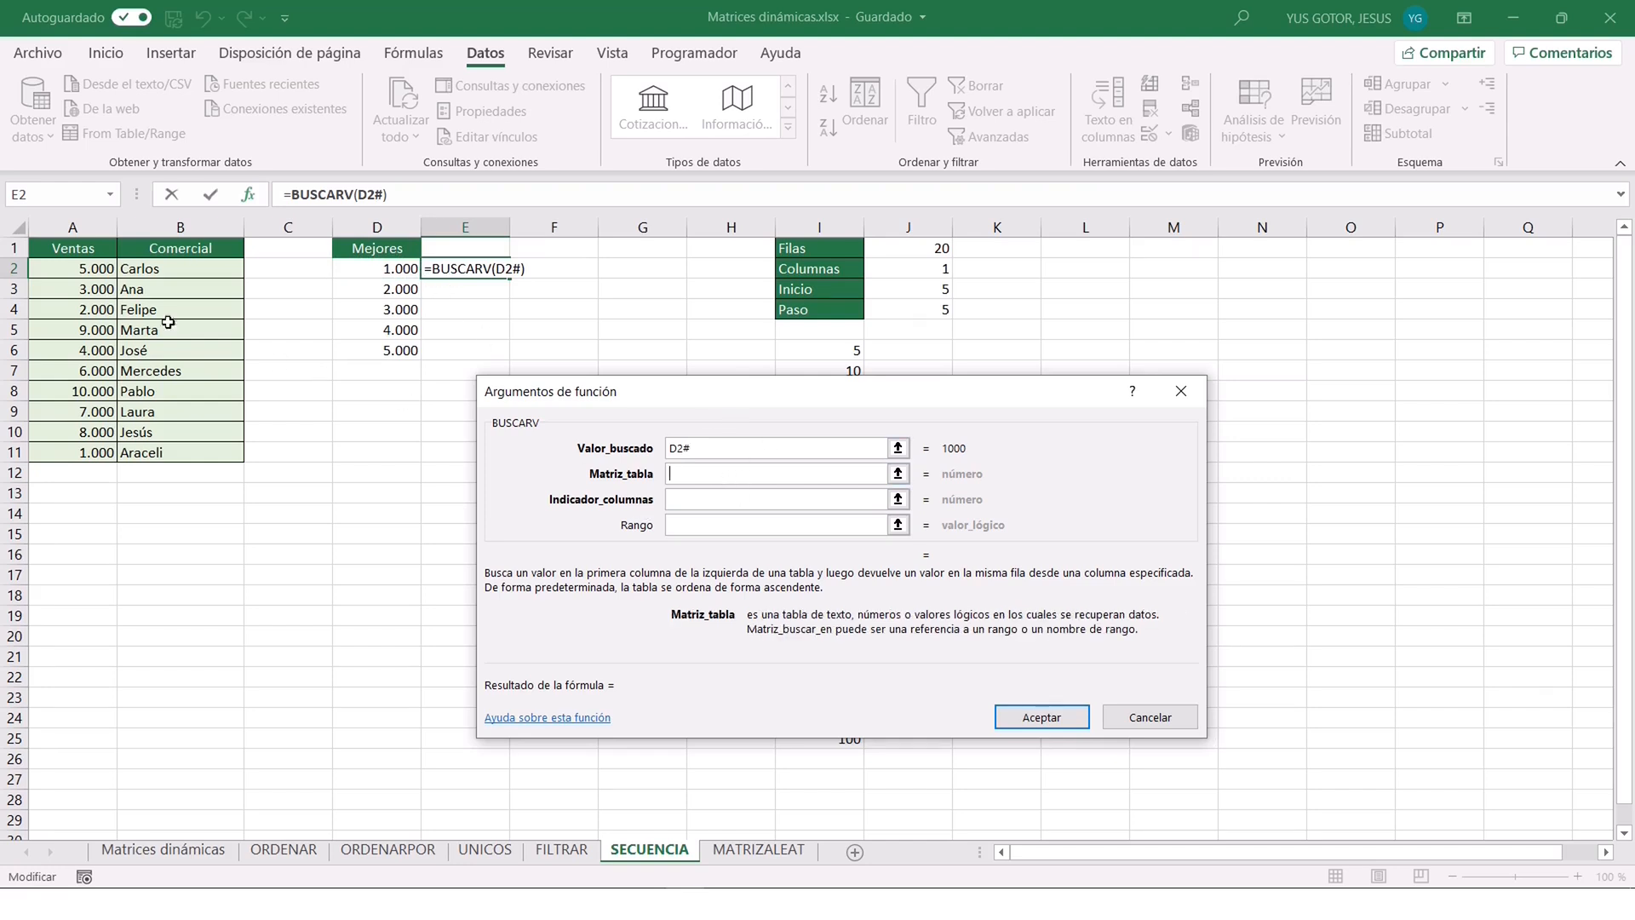
drag(66, 267, 182, 458)
key(Tab)
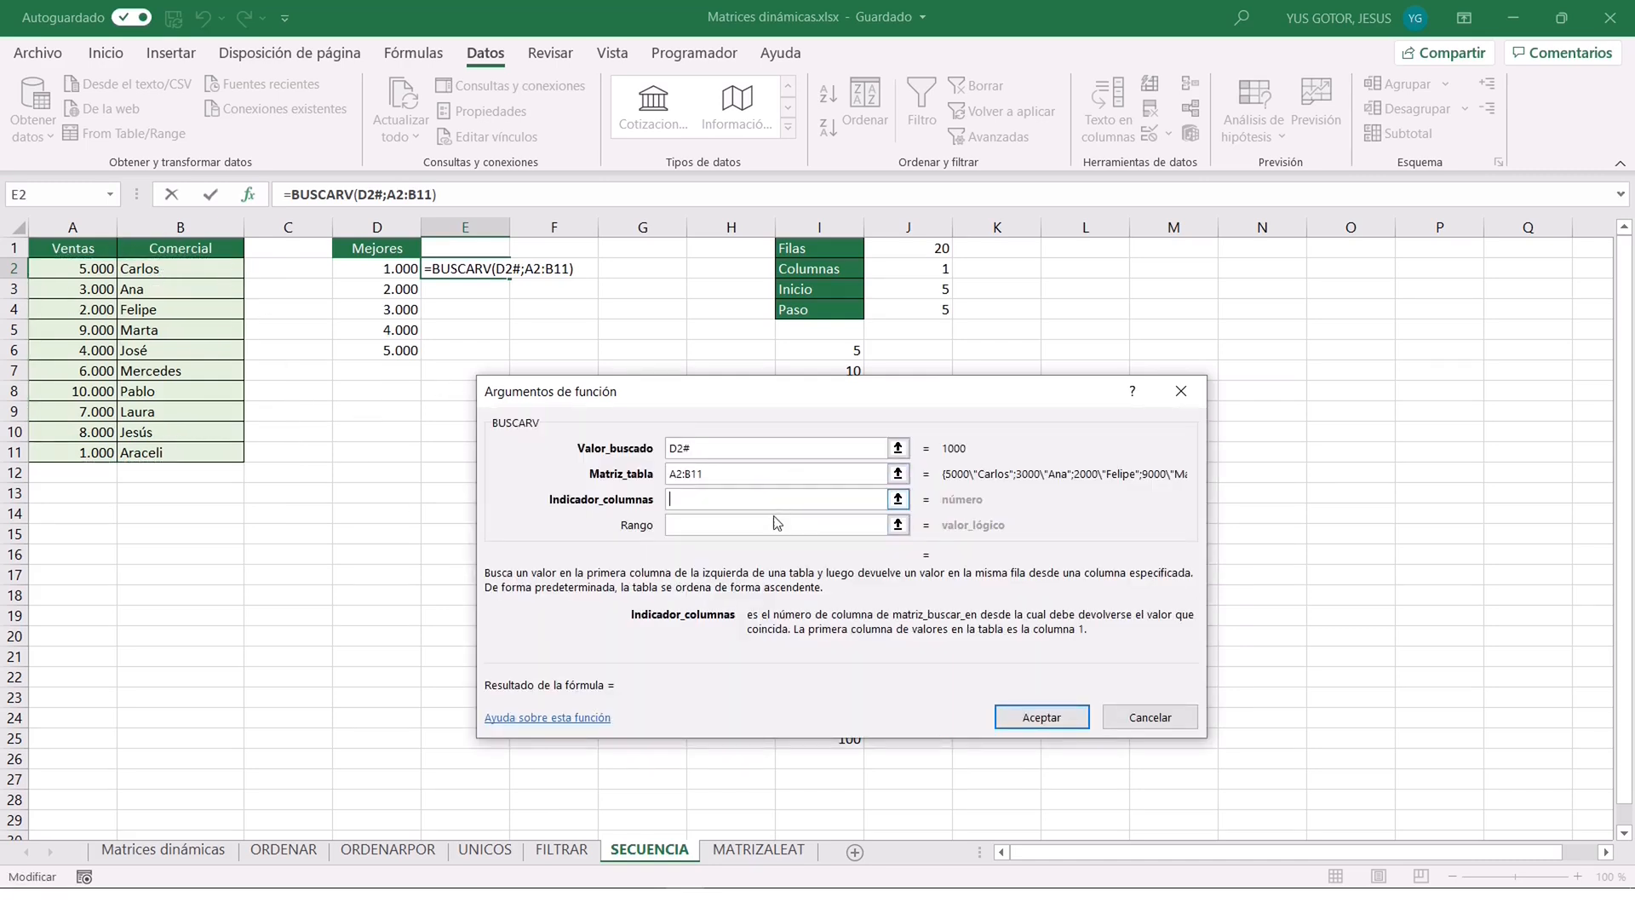
text(2)
click(728, 526)
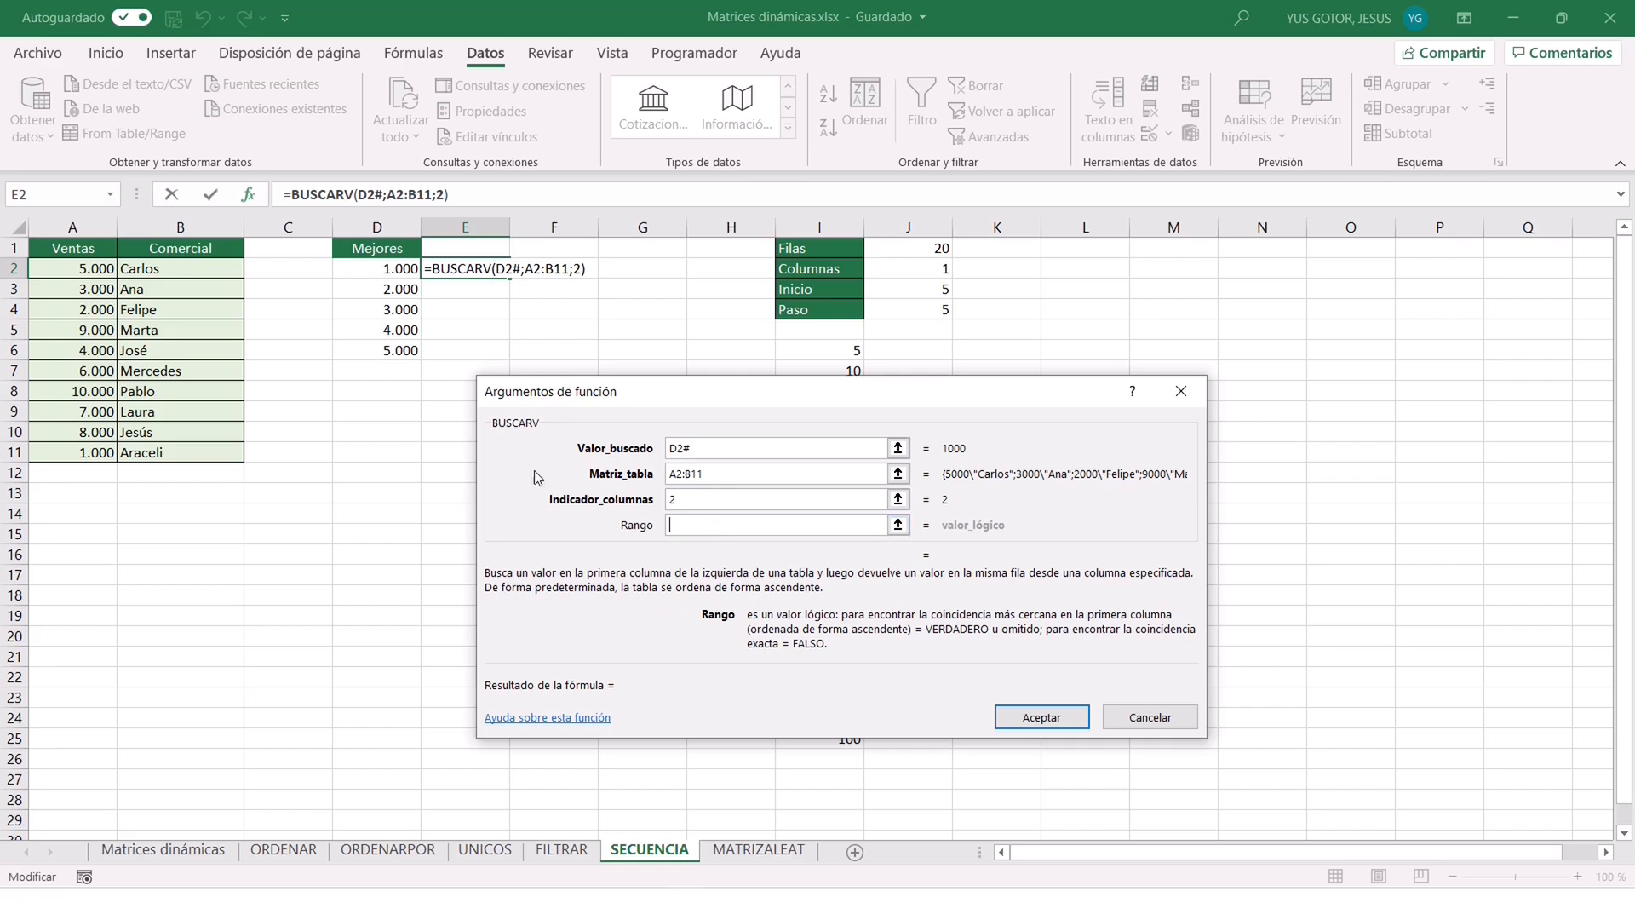
text(FALSO)
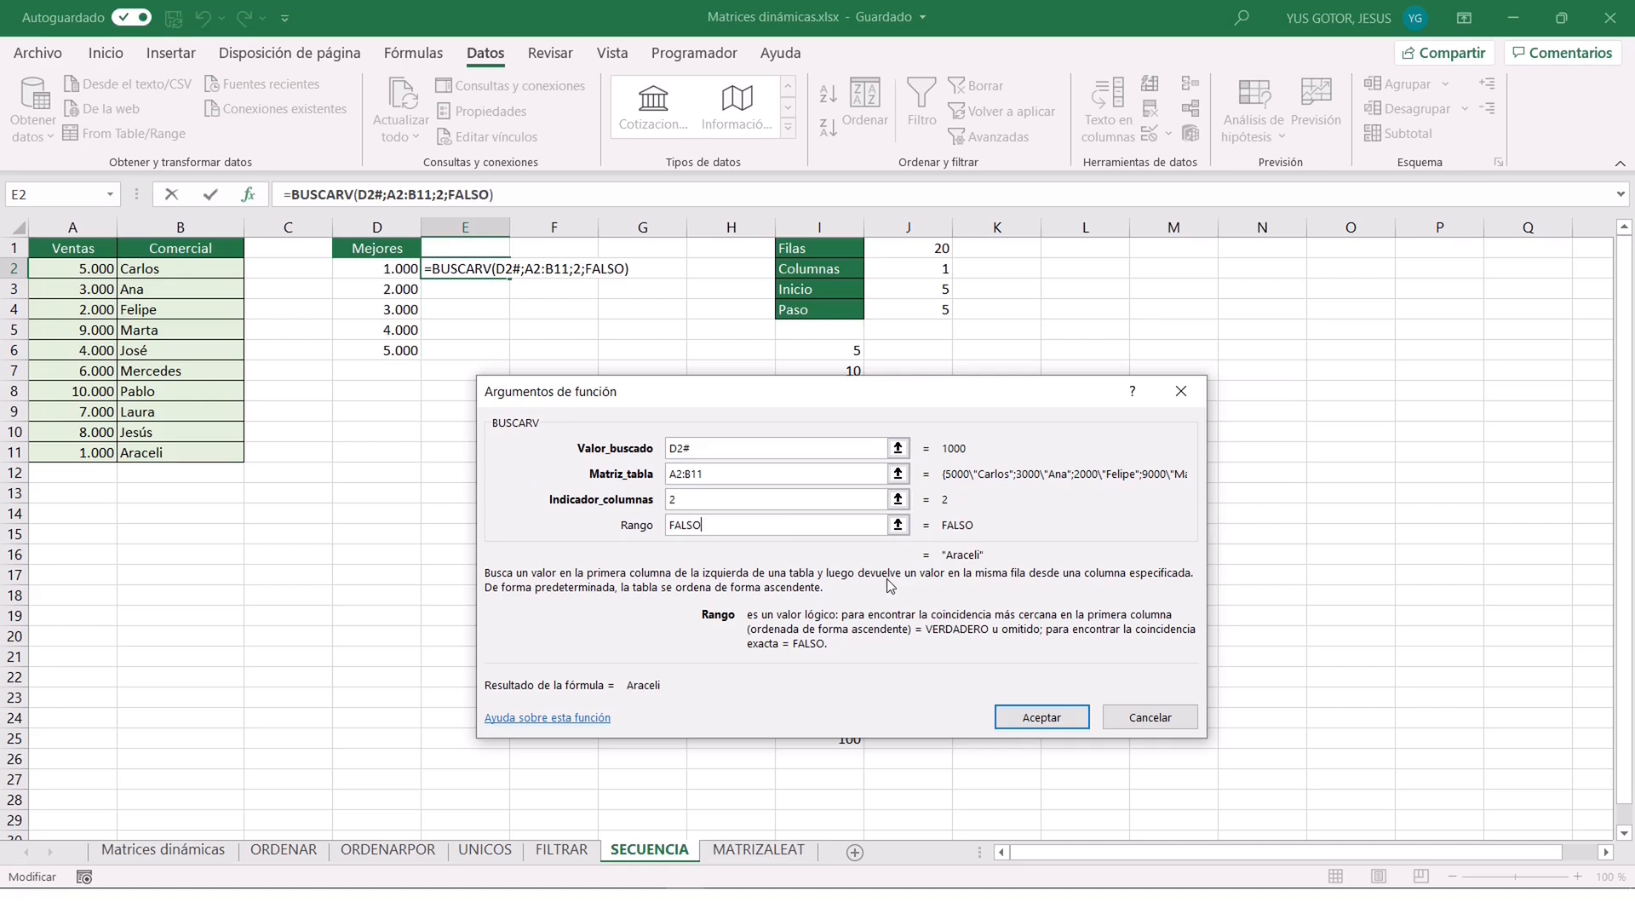
click(1026, 719)
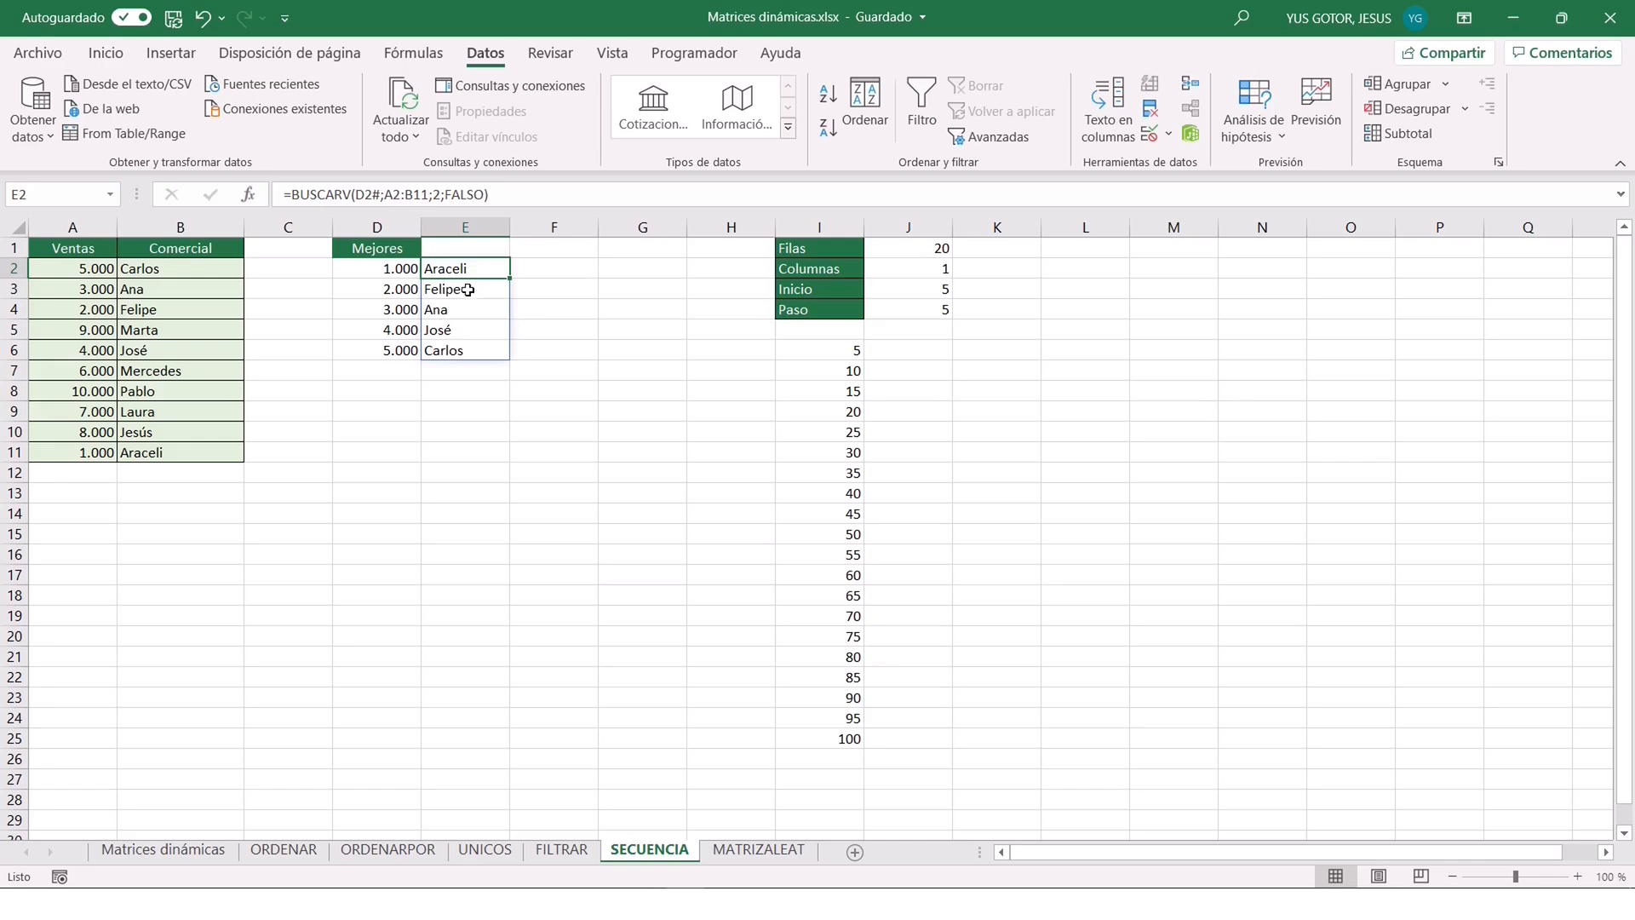
Edit the D2 formula to use K.ESIMO.MAYOR over A2:A11 with SECUENCIA(3) as K.
key(Left)
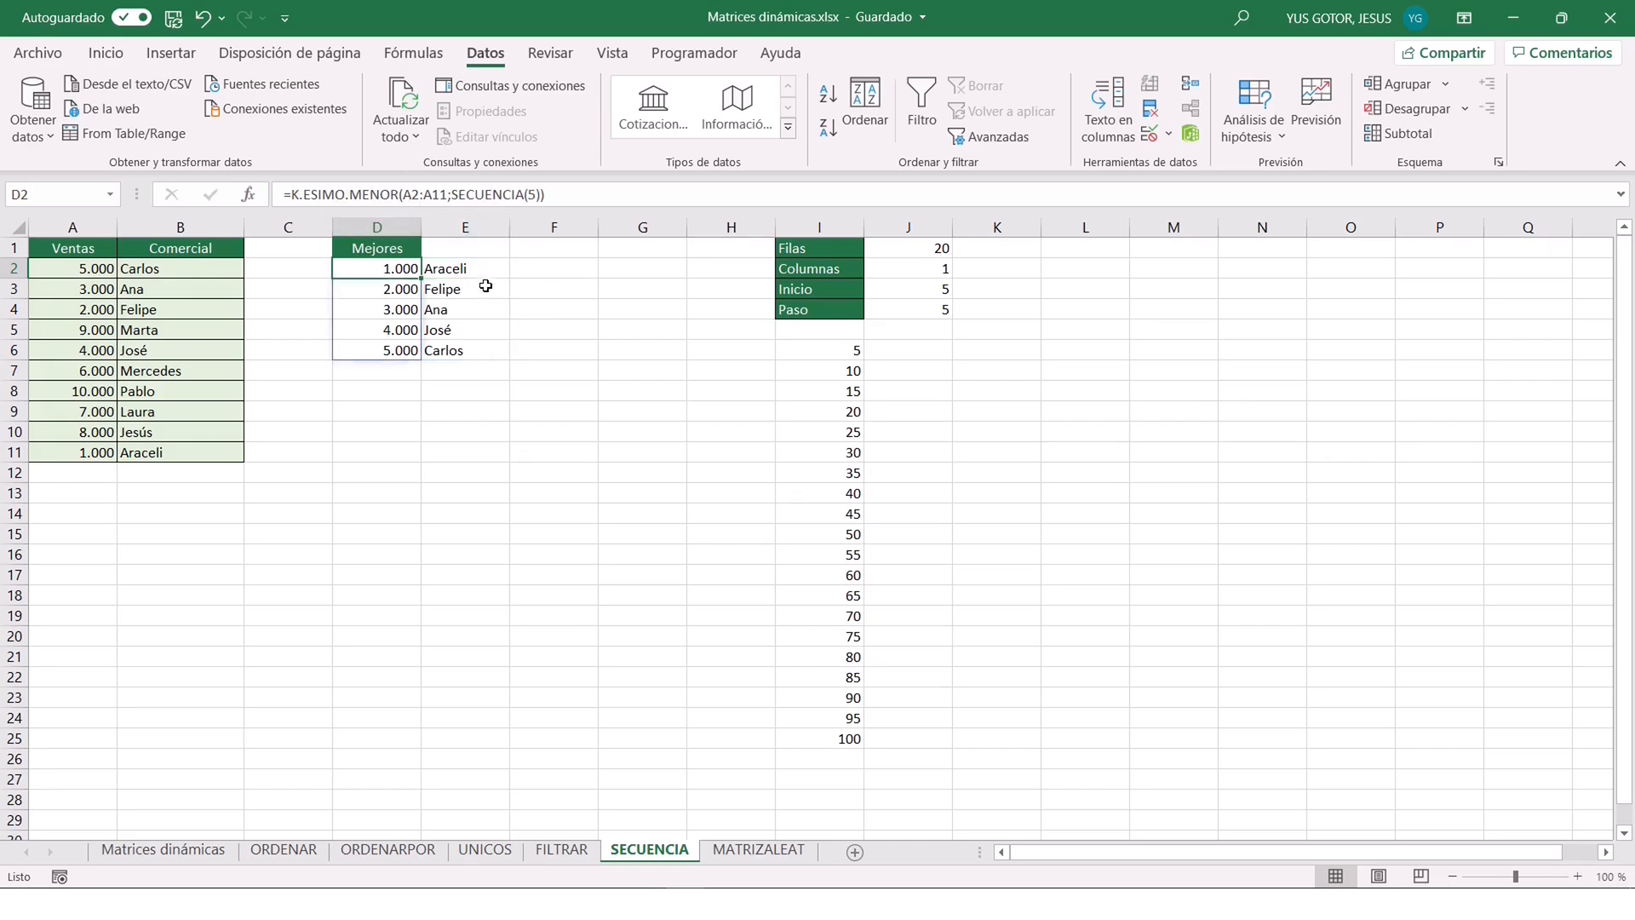
click(398, 195)
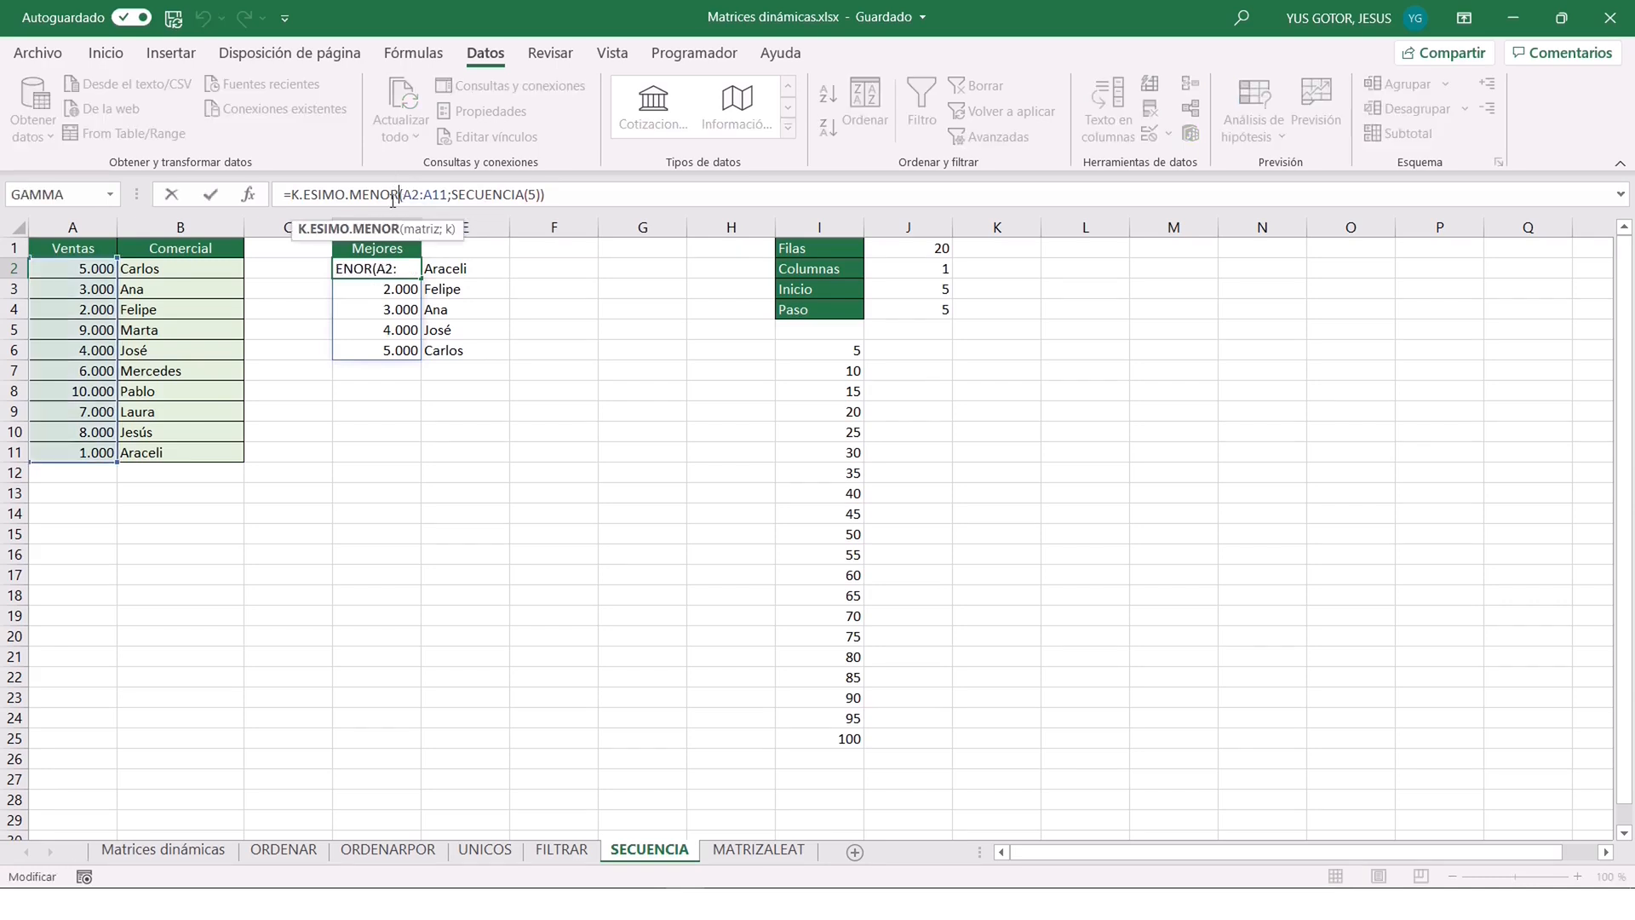
key(BackSpace)
key(BackSpace)
key(BackSpace)
key(BackSpace)
text(AYO)
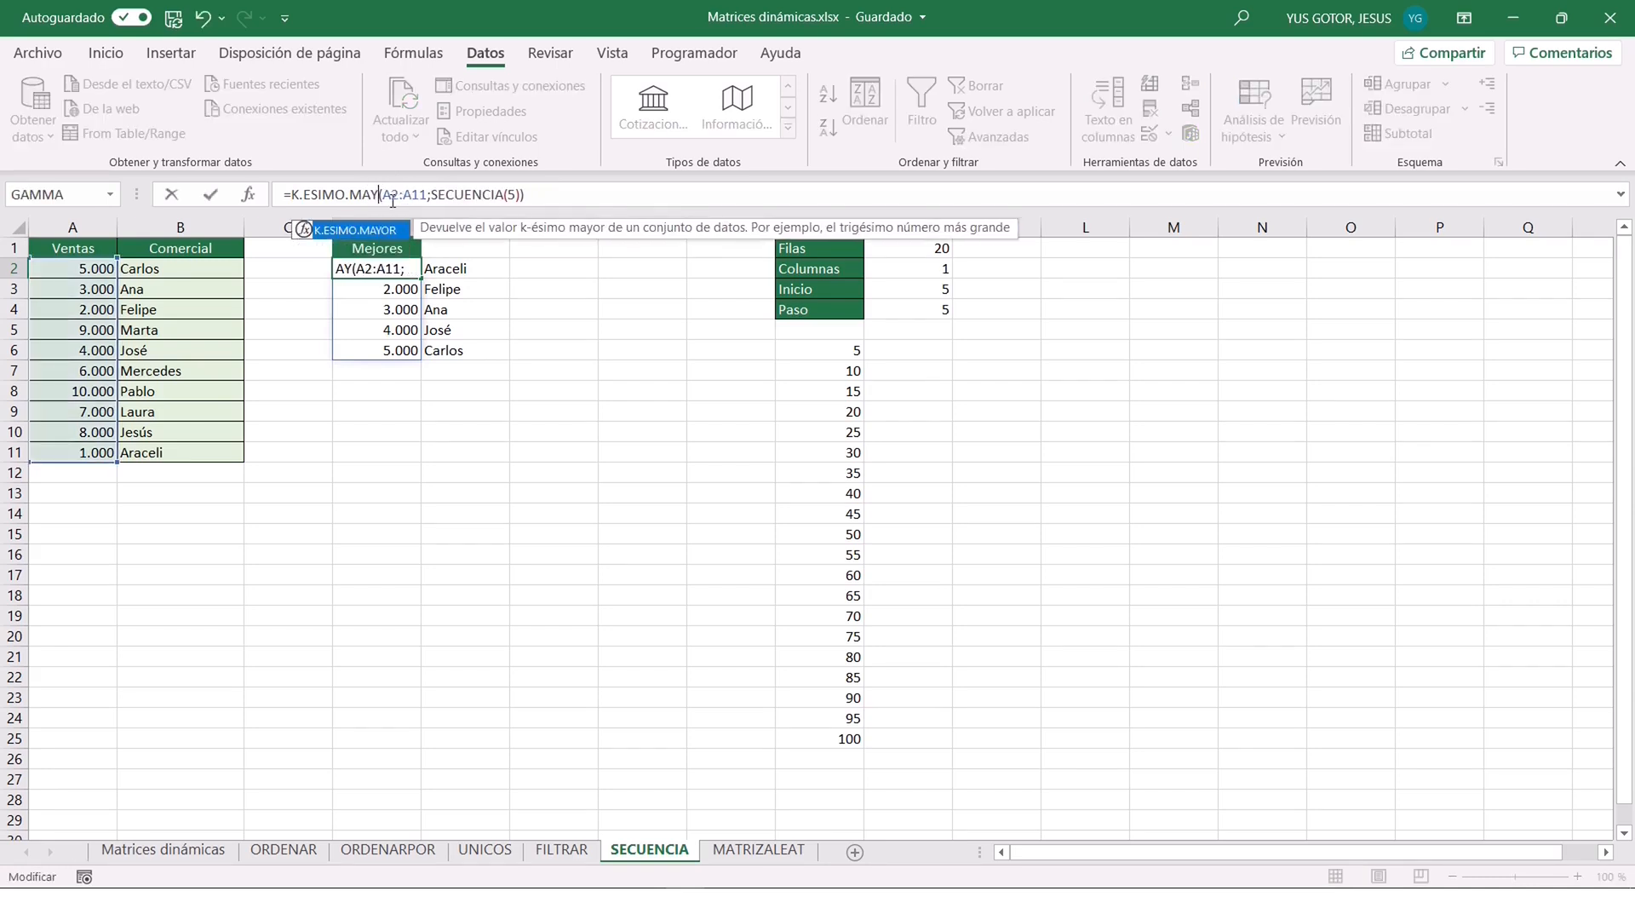
text(R)
click(530, 194)
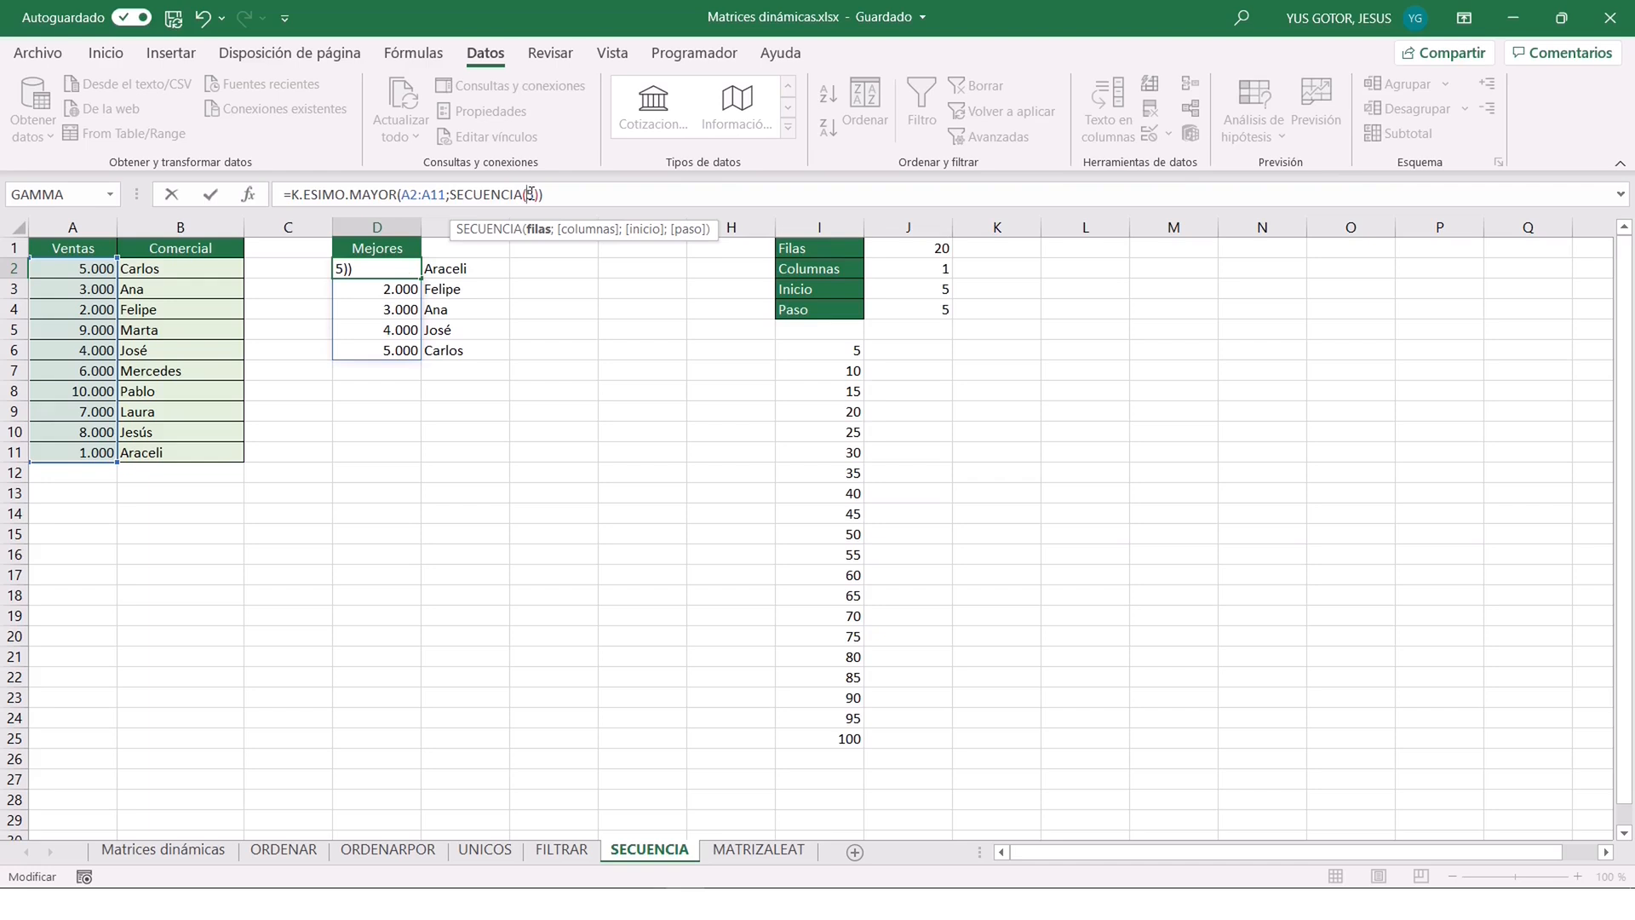
text(3)
key(Return)
click(475, 268)
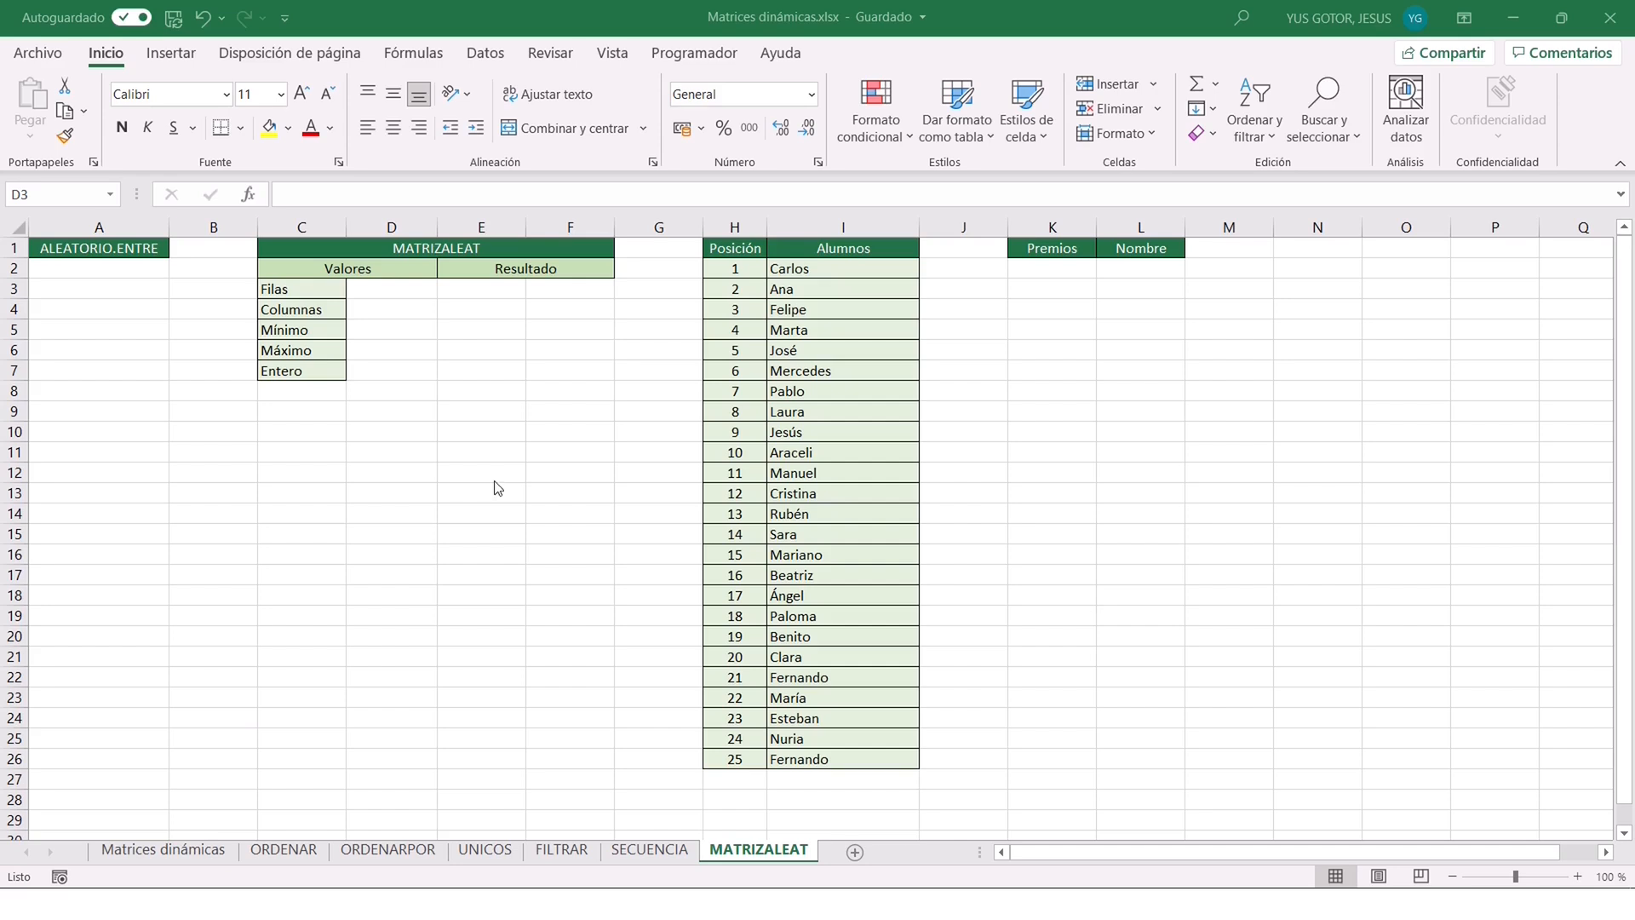
Enter =ALEATORIO.ENTRE(1;100) in A2 of the MATRIZALEAT sheet and fill it down to A10.
click(88, 267)
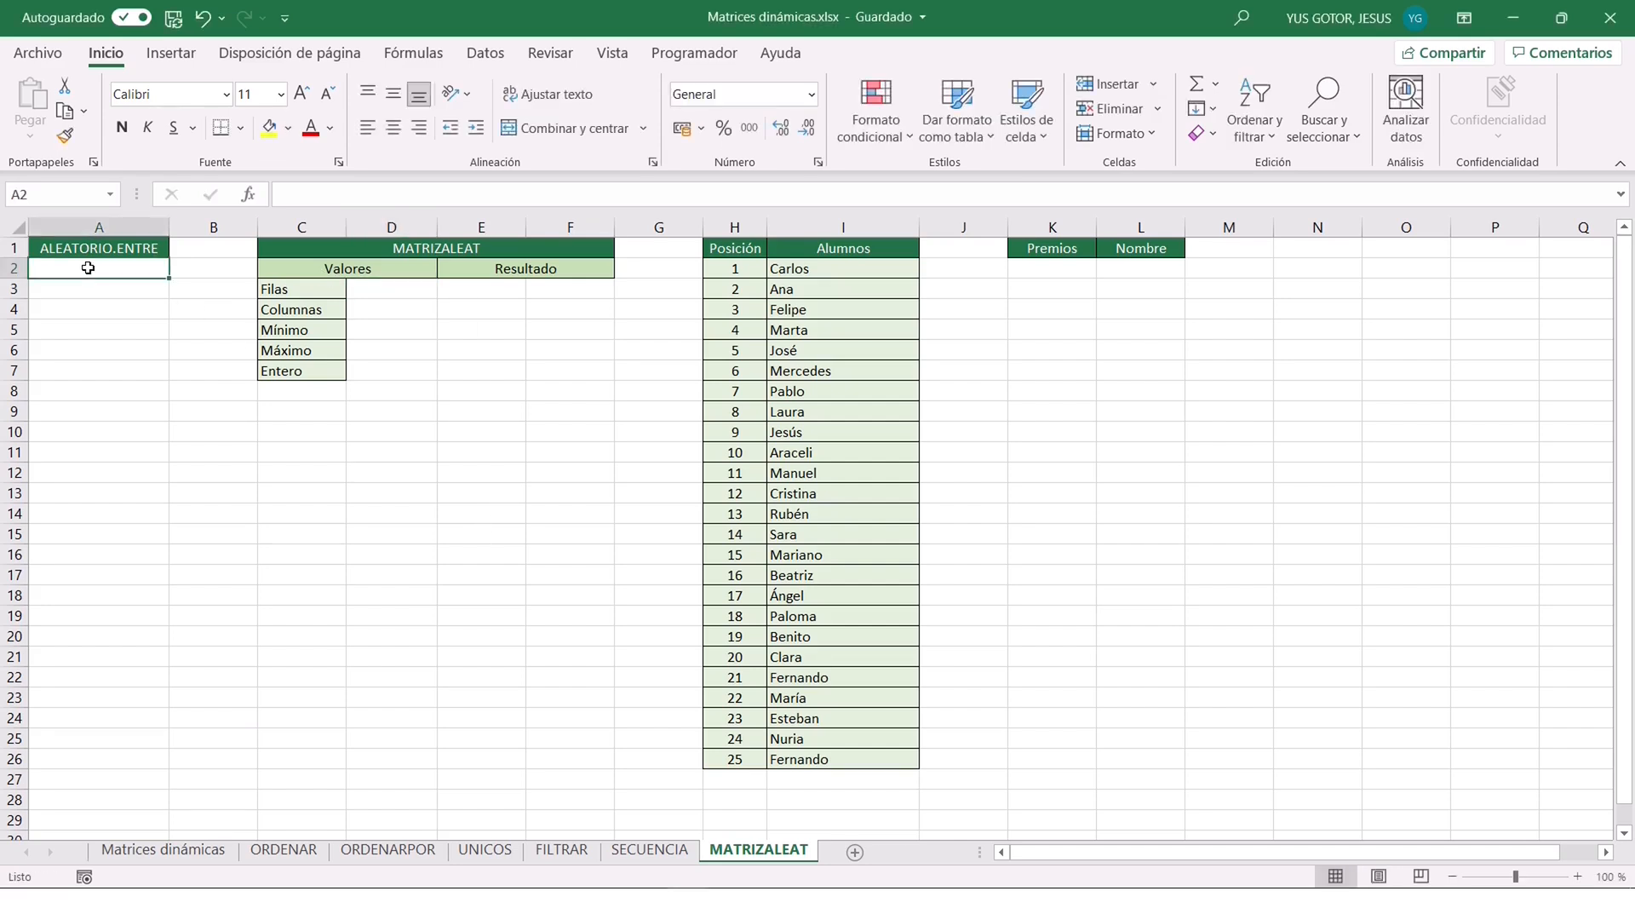
text(=ALEATORIO.ENTRE()
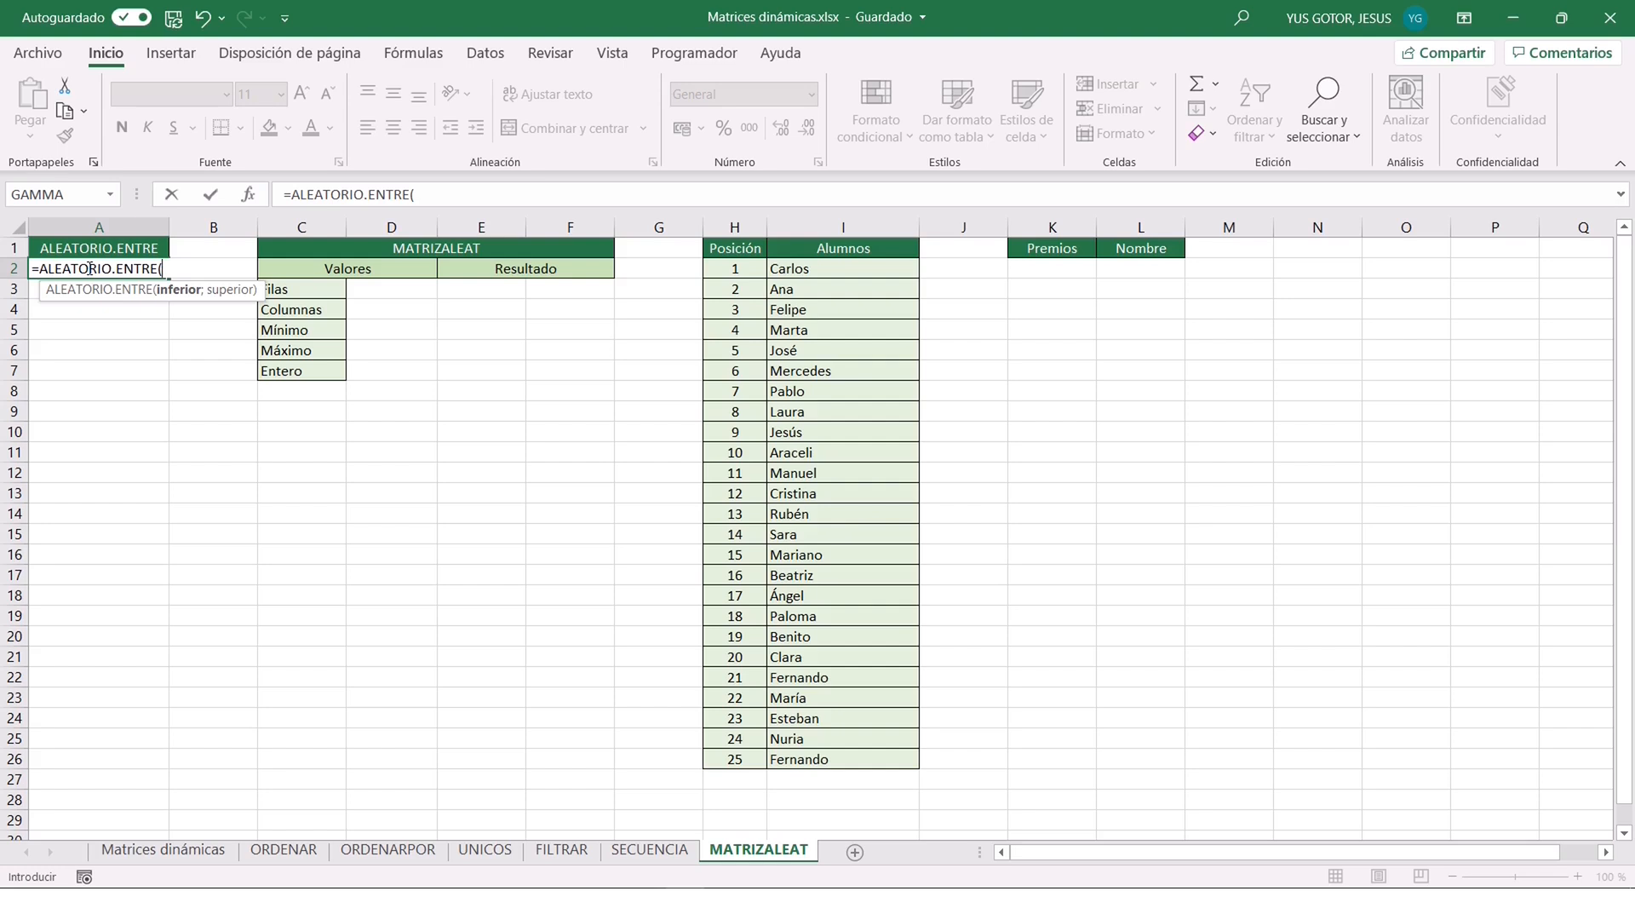
text(1;100))
key(ctrl+Return)
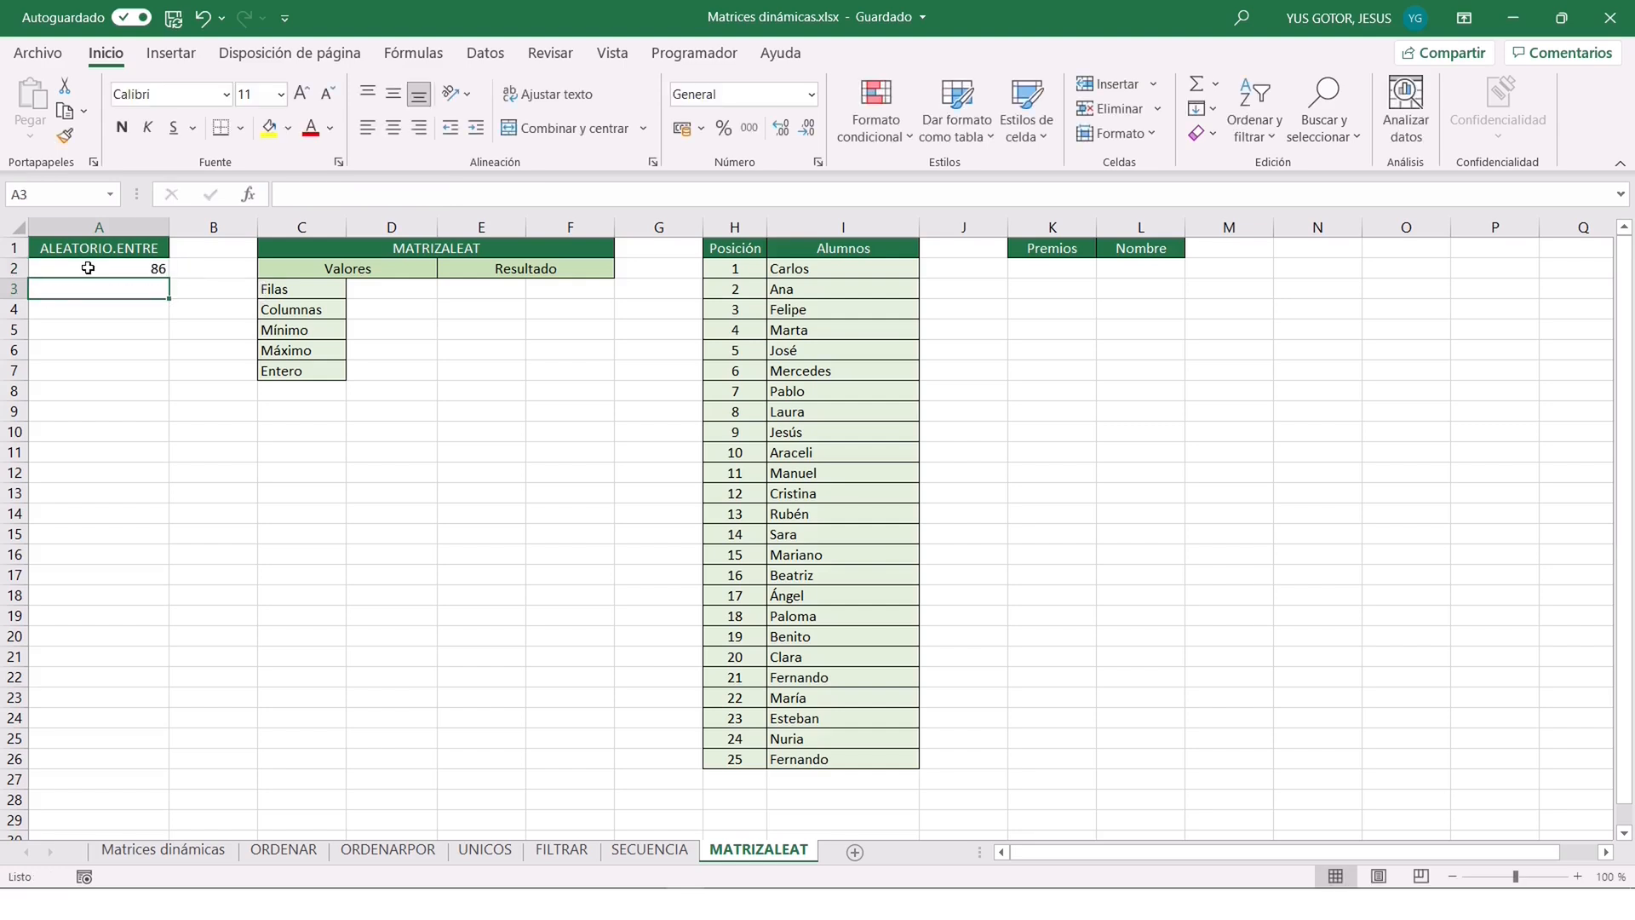
drag(167, 280, 168, 436)
click(216, 313)
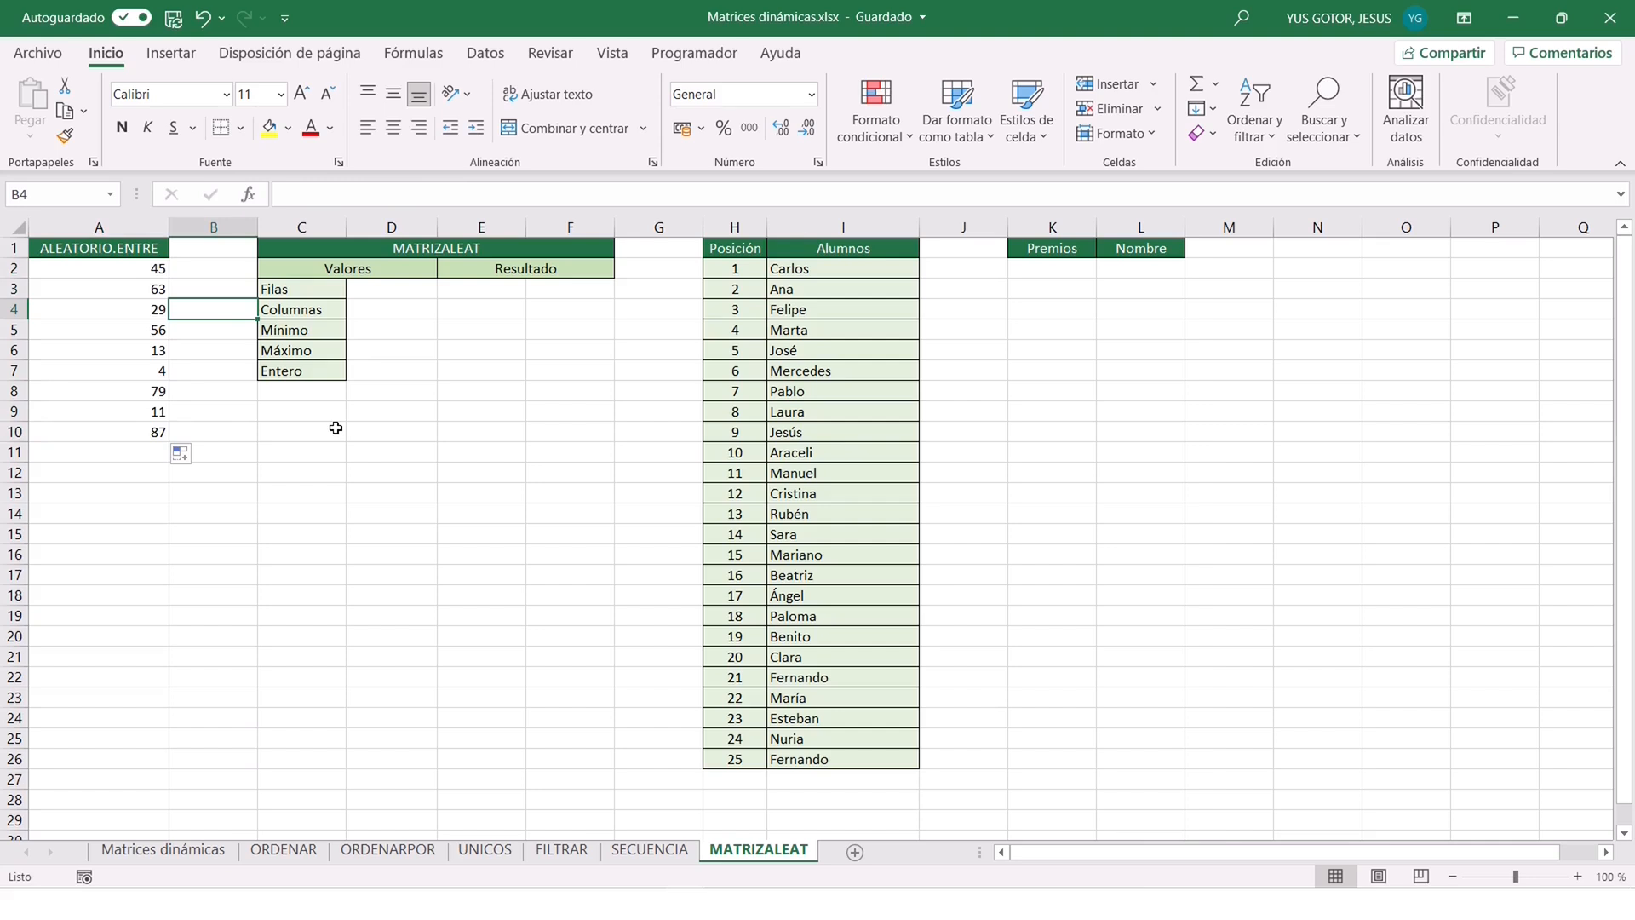
Recalculate the random numbers in column A several times and clear A2:A10.
key(F9)
key(F9)
key(F9)
key(F9)
key(F9)
key(F9)
key(F9)
key(F9)
key(F9)
key(F9)
key(F9)
key(F9)
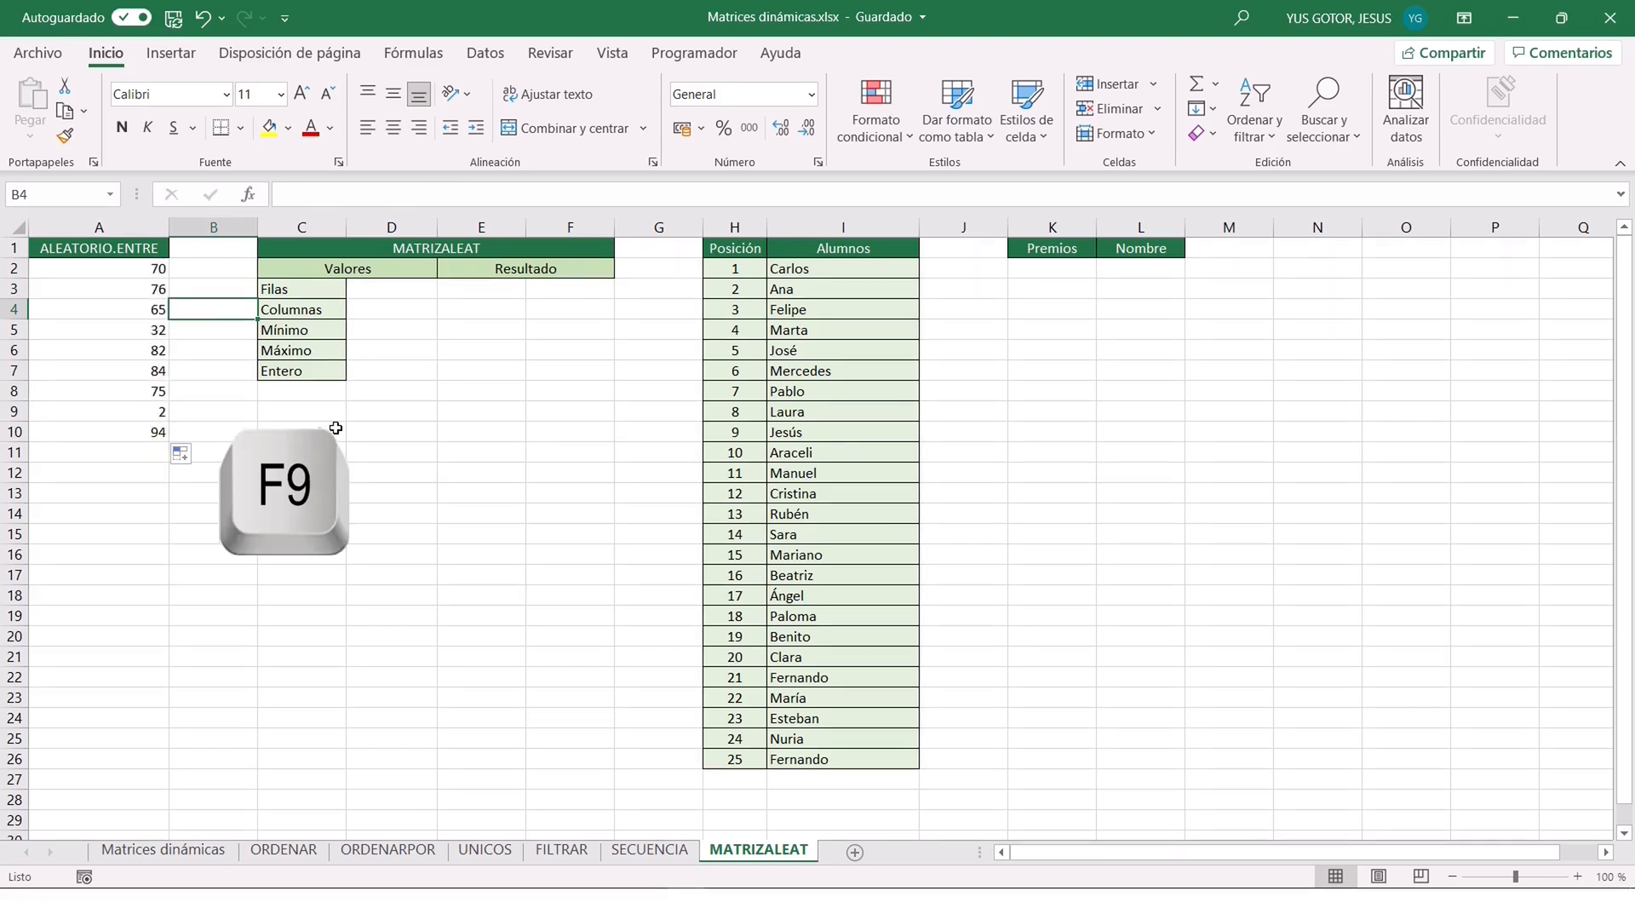
key(F9)
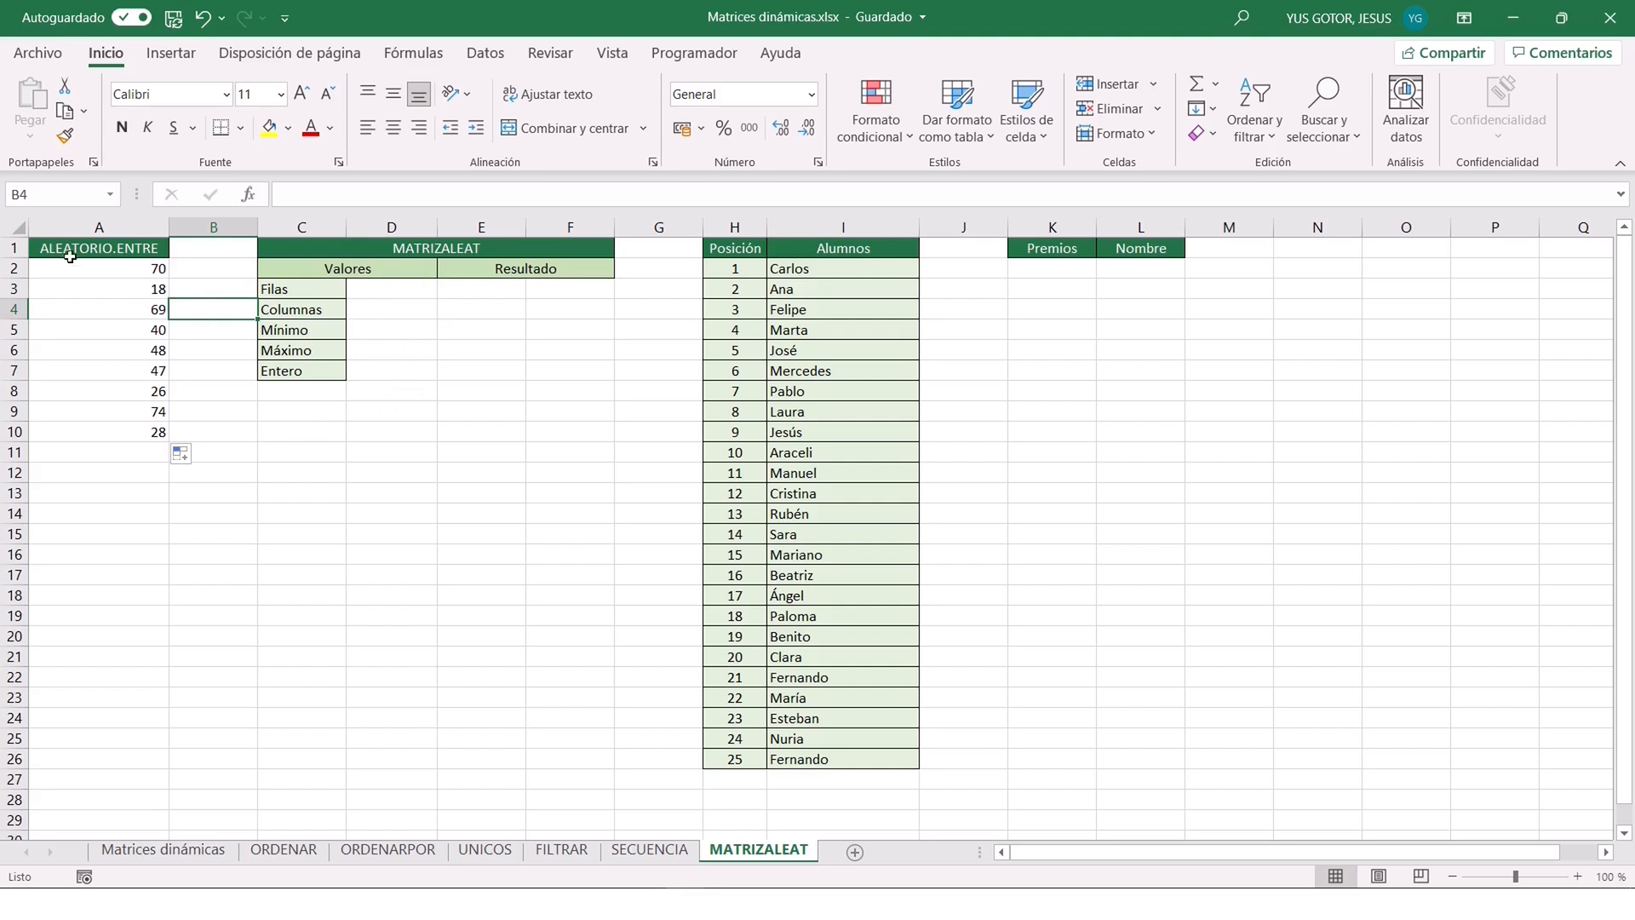
click(129, 280)
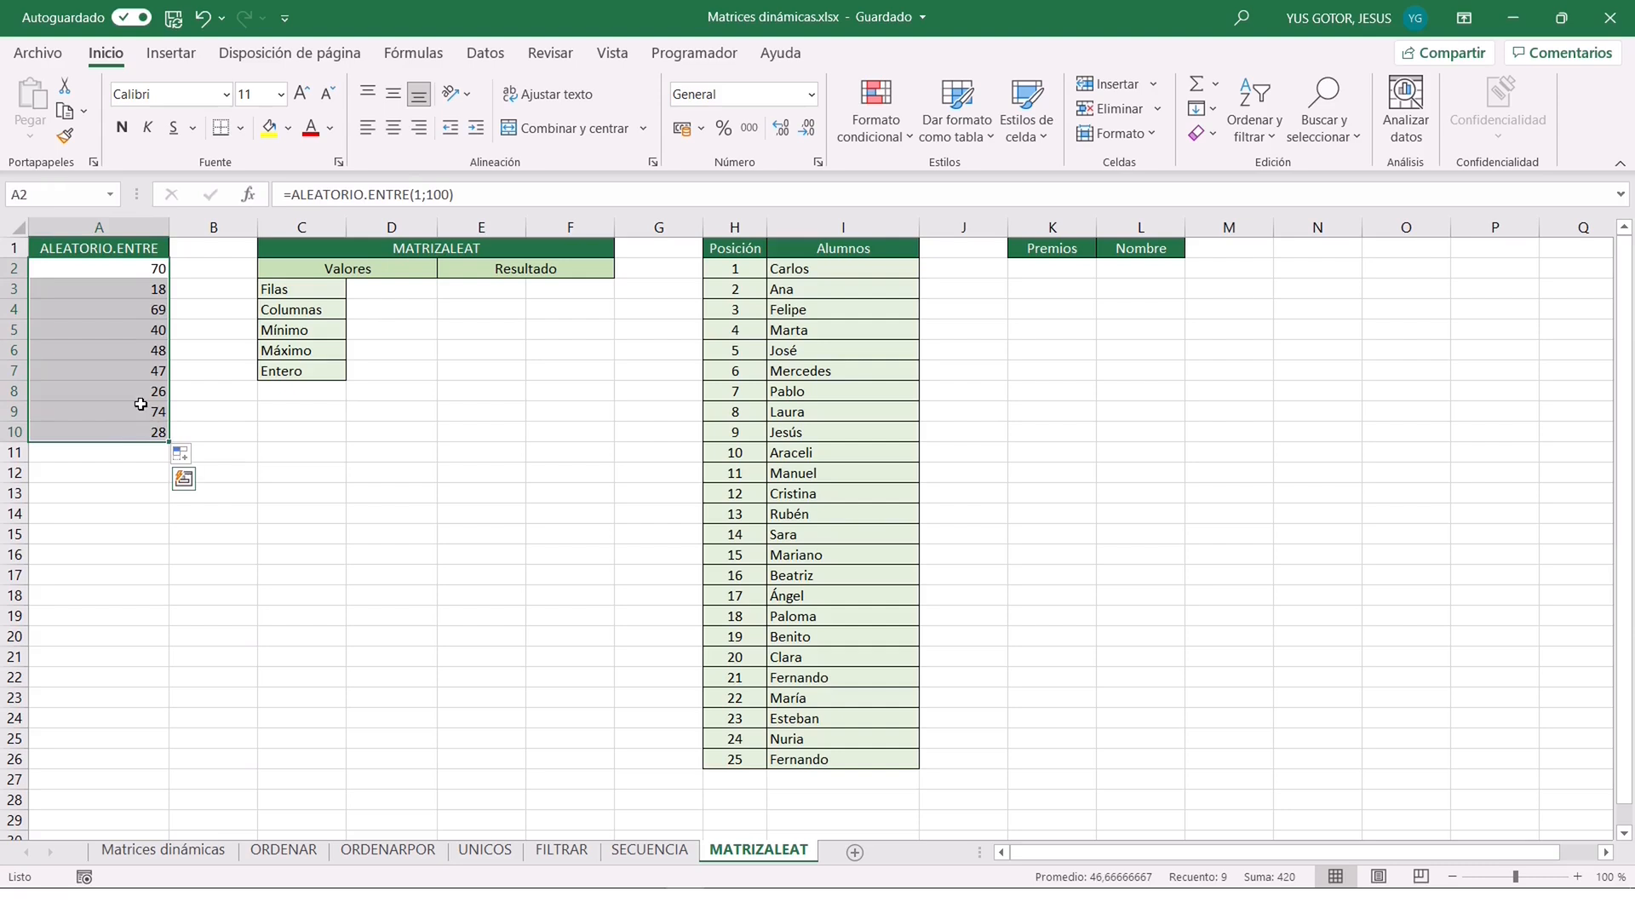
key(Delete)
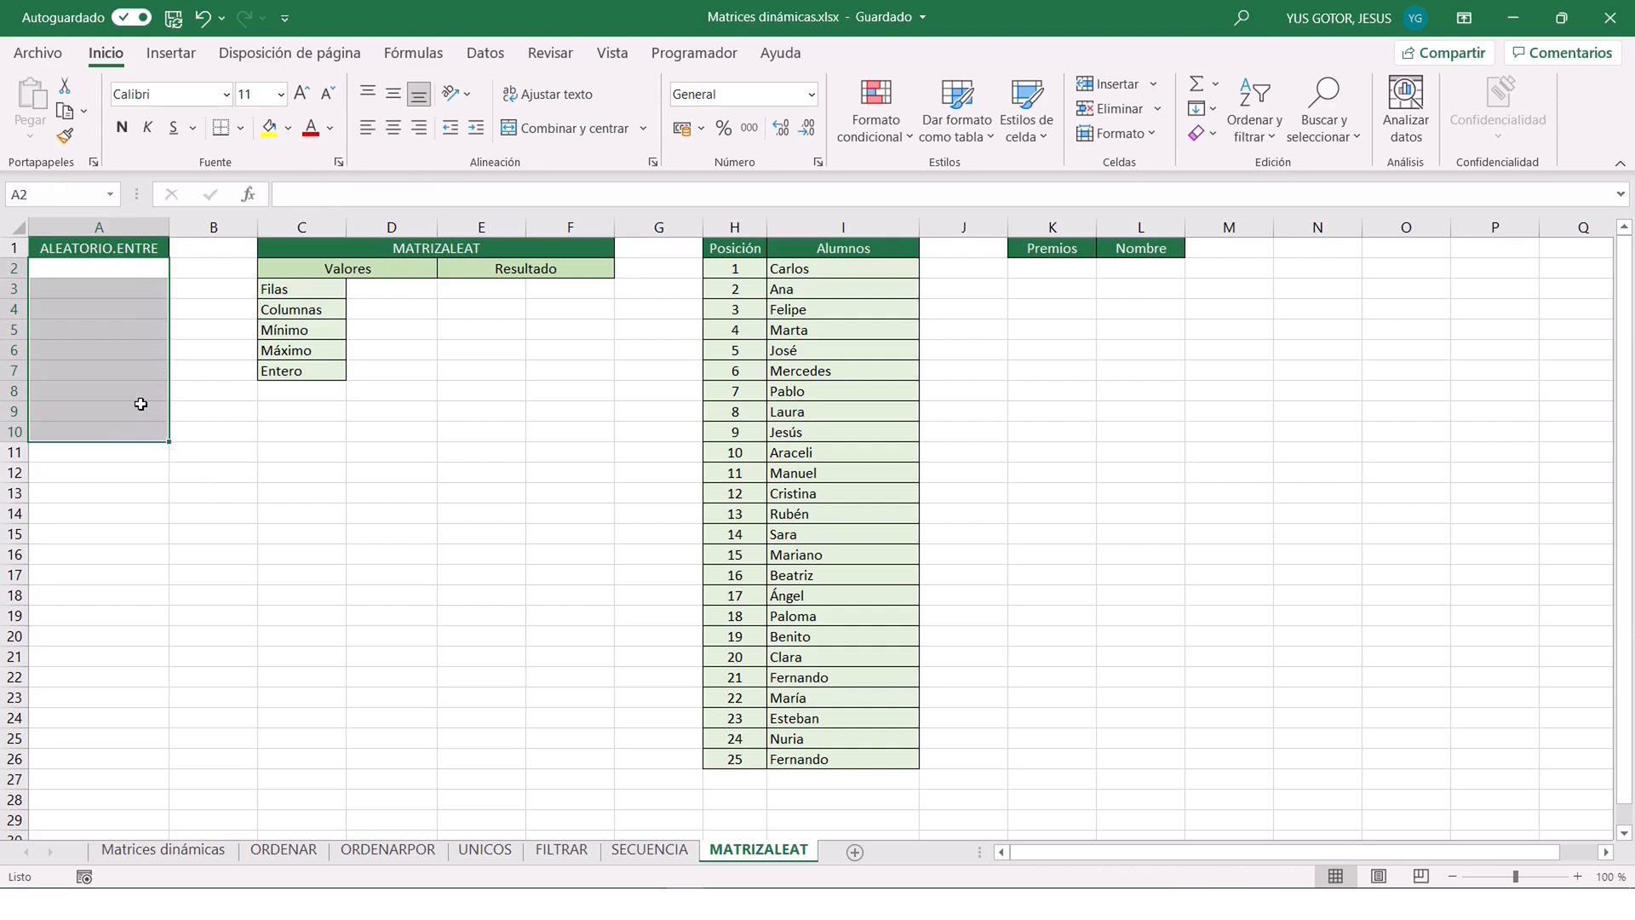
Fill in the MATRIZALEAT values in D3:D7: Filas 5, Columnas 2, Mínimo 1, Máximo 100 and Entero VERDADERO.
click(369, 295)
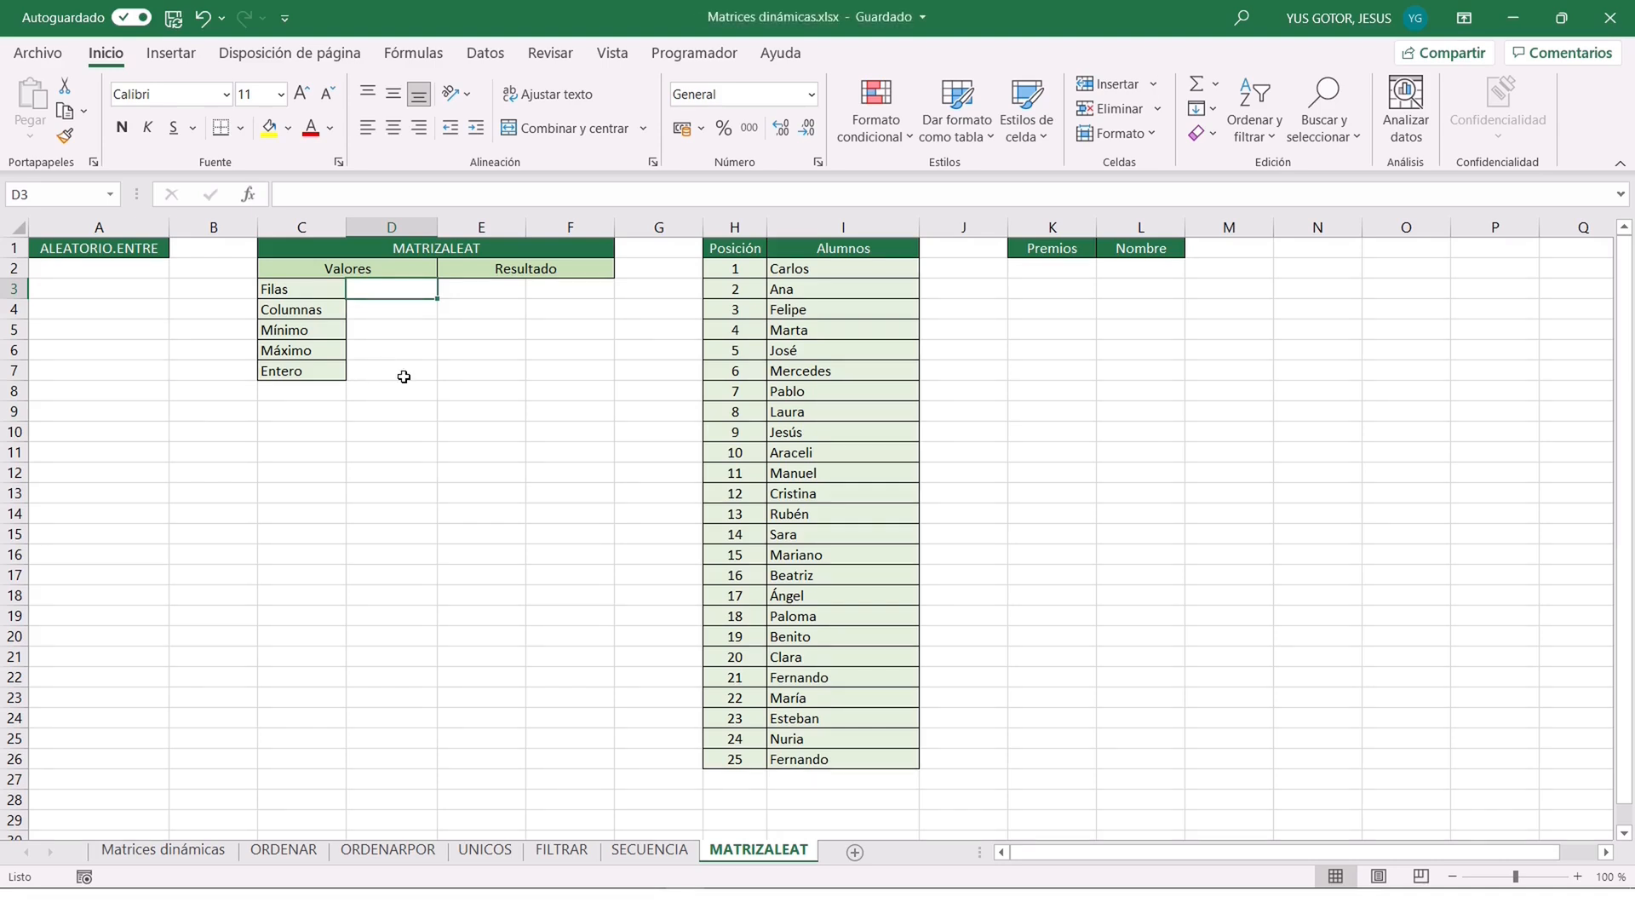
text(5)
key(Return)
text(2)
key(Return)
text(1)
key(Return)
text(100)
key(Return)
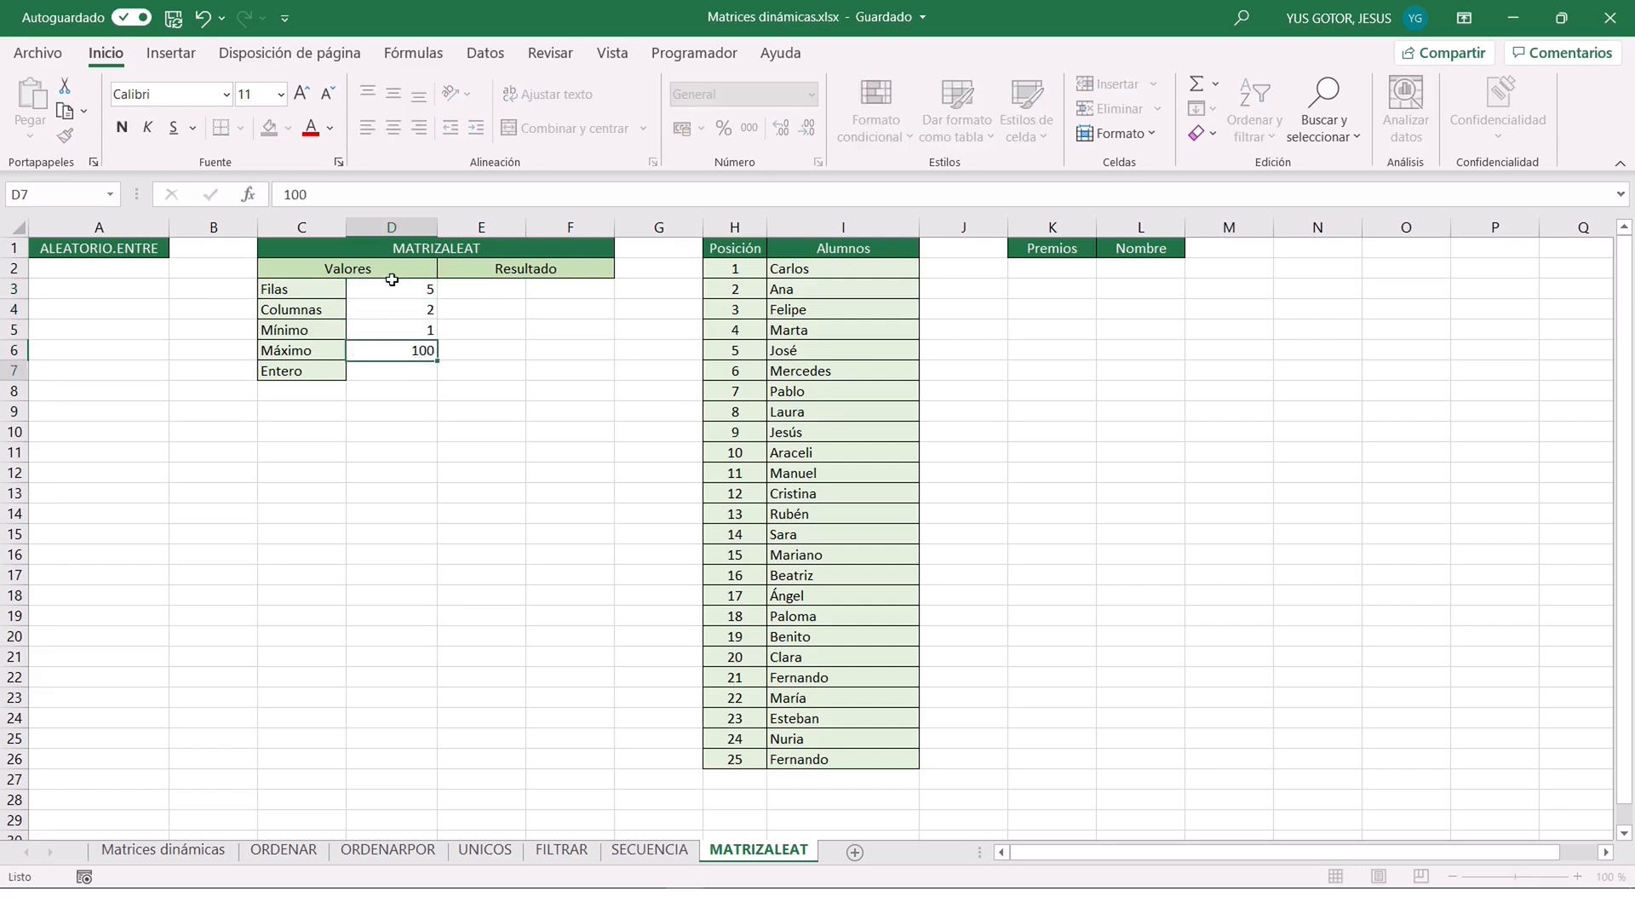
text(VERD)
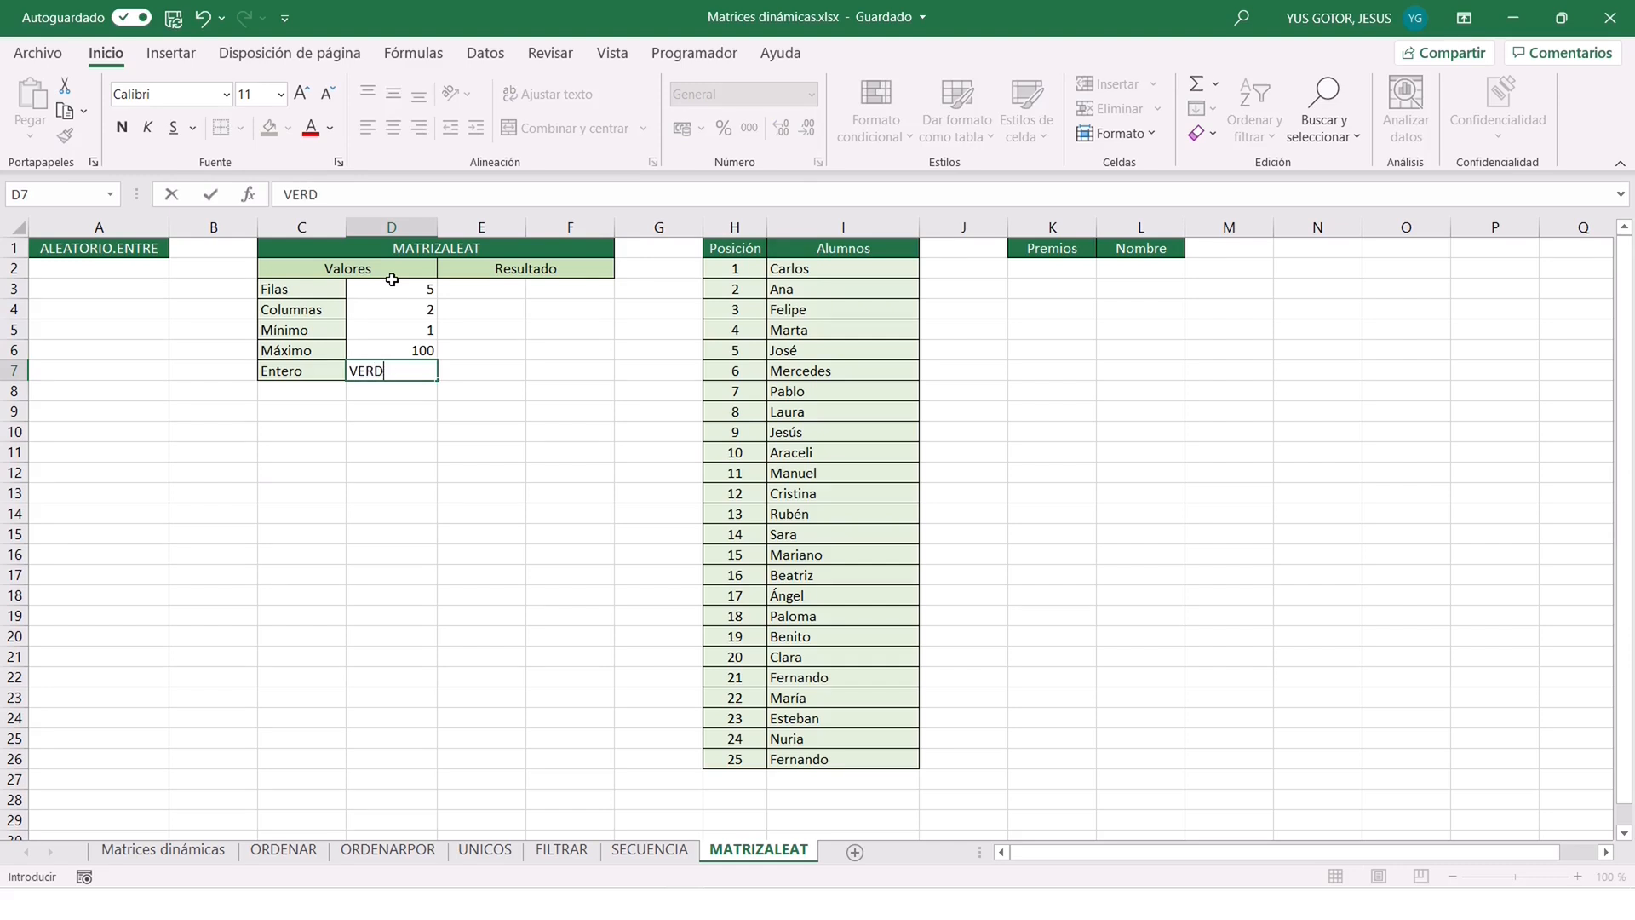
text(ADERO)
Enter a MATRIZALEAT function in E3 using D3 as Filas, D4 as Columnas, D5 as Min, D6 as Max and D7 as Entero.
click(466, 292)
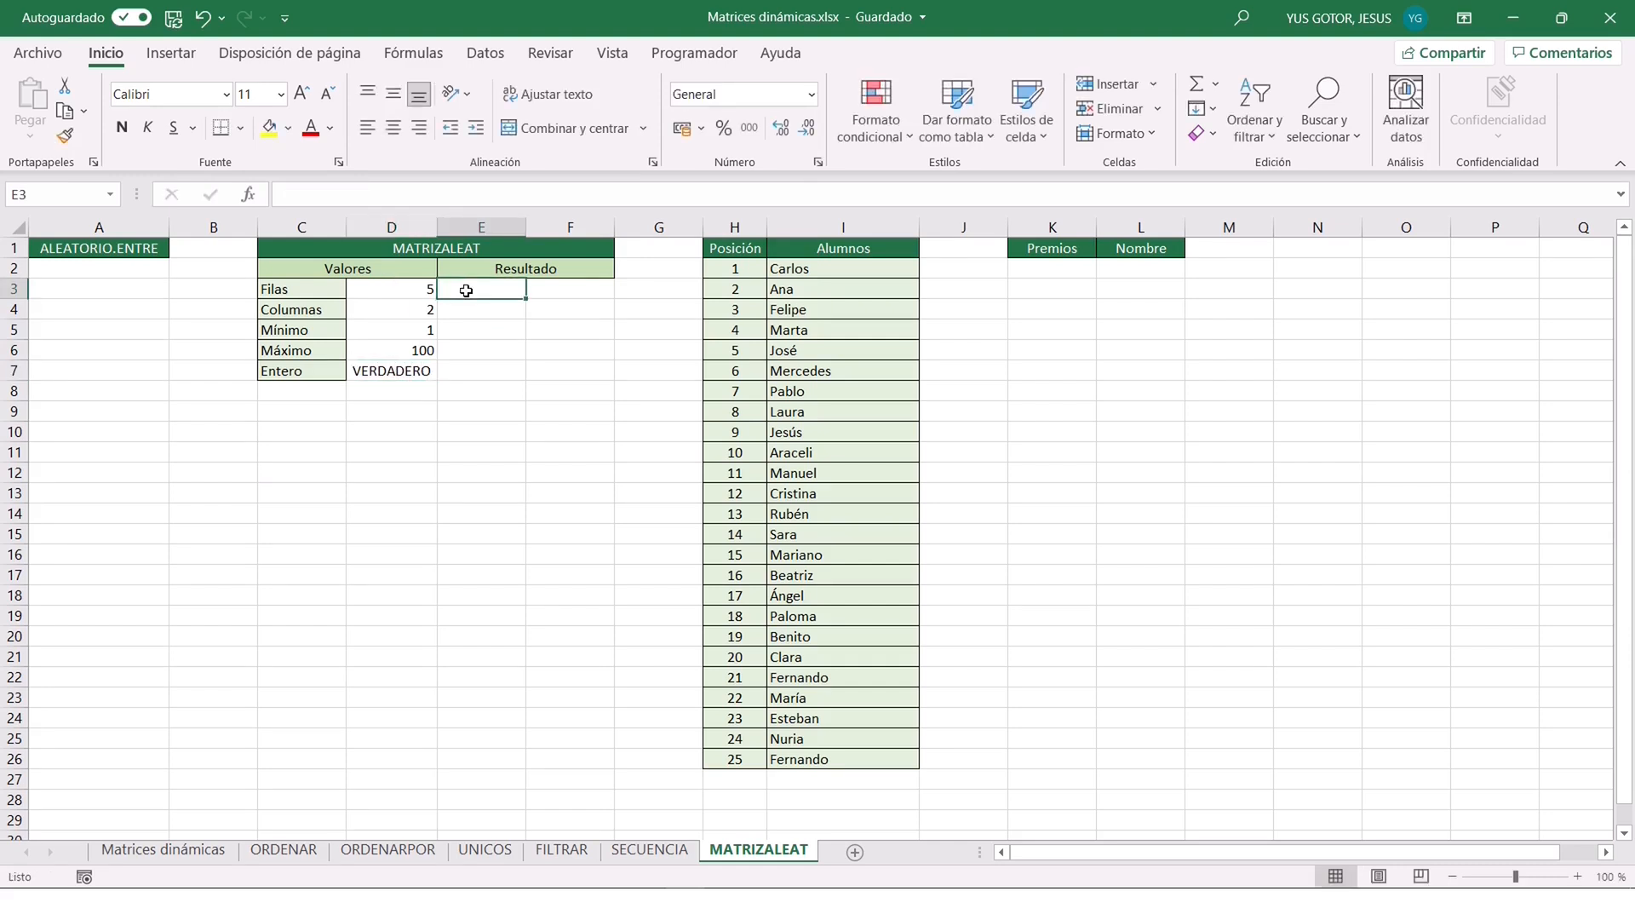
text(=)
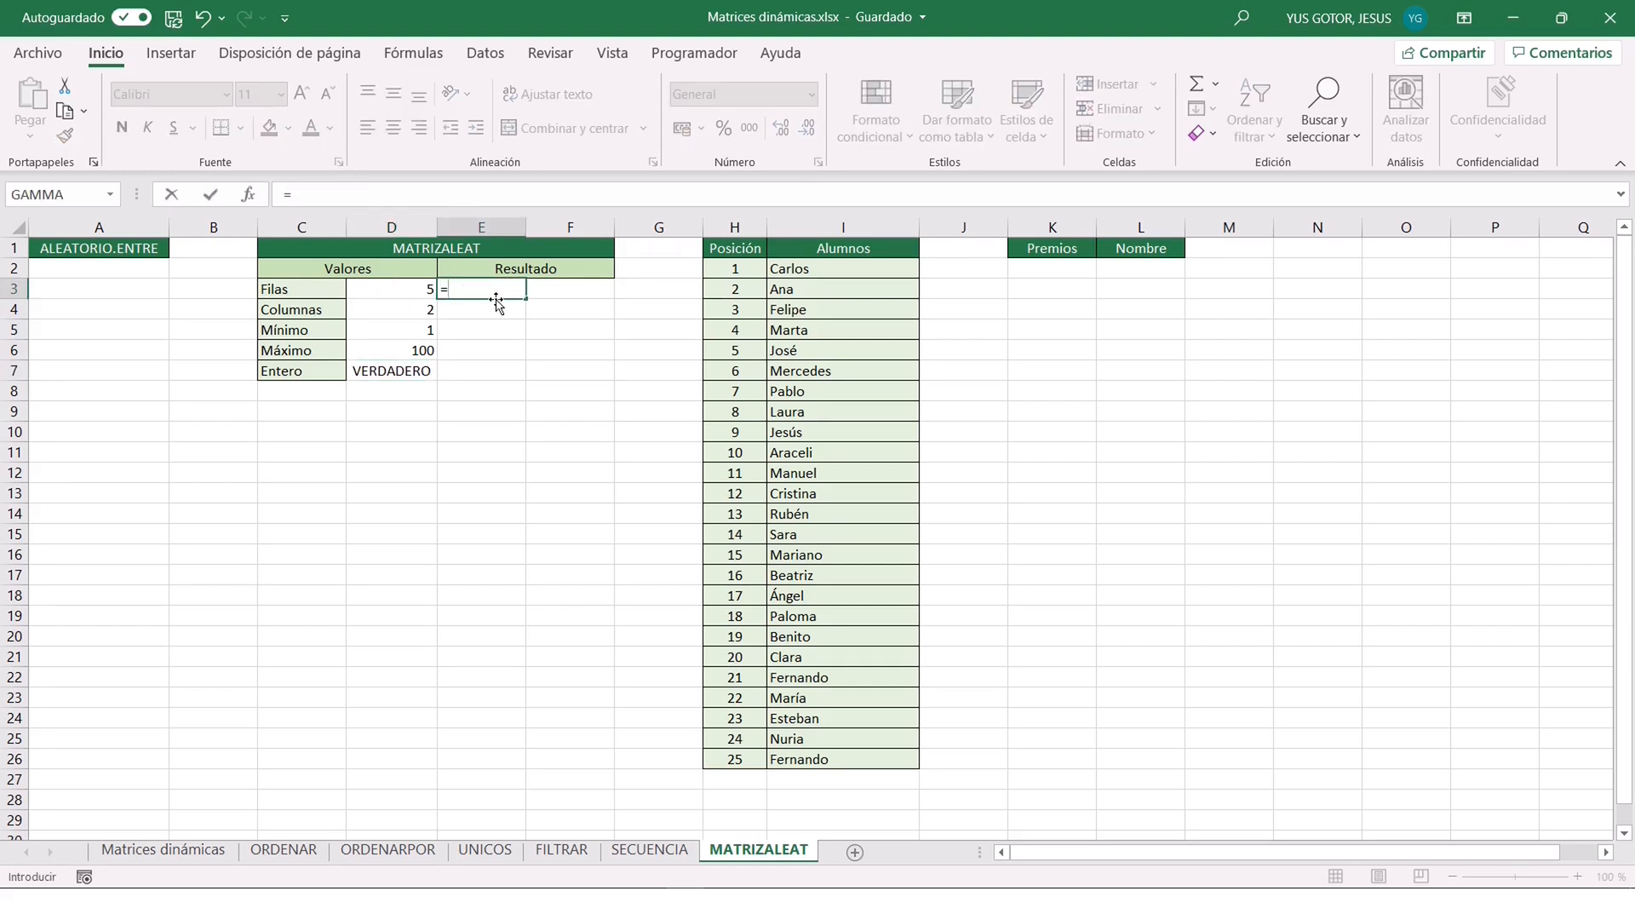
text(MATRIZALEAT()
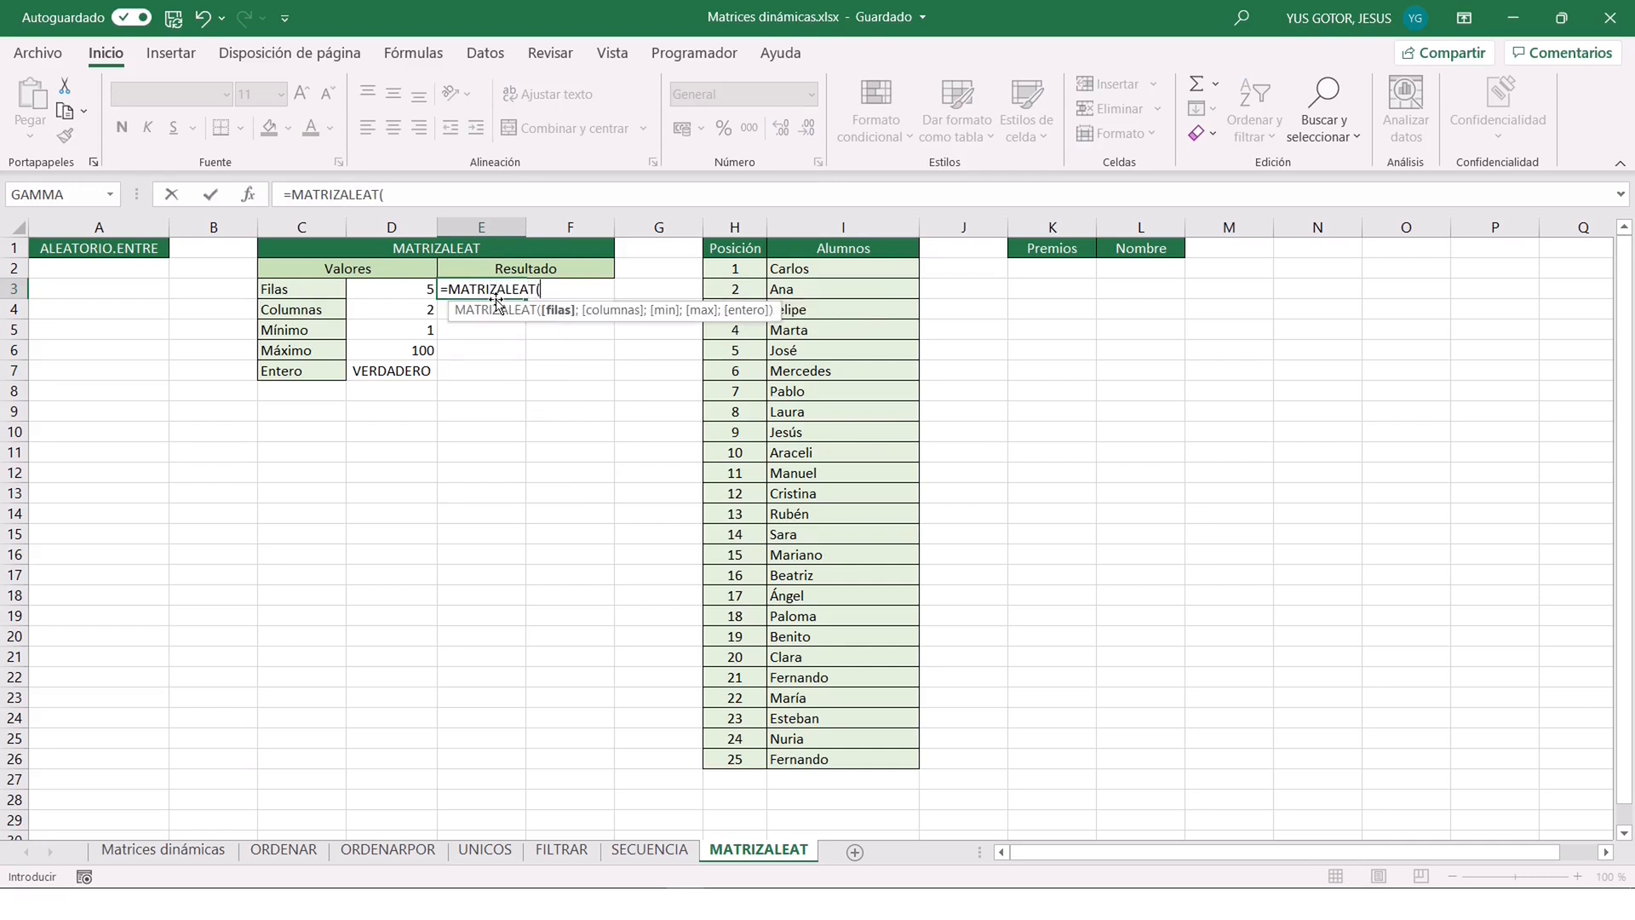
click(249, 196)
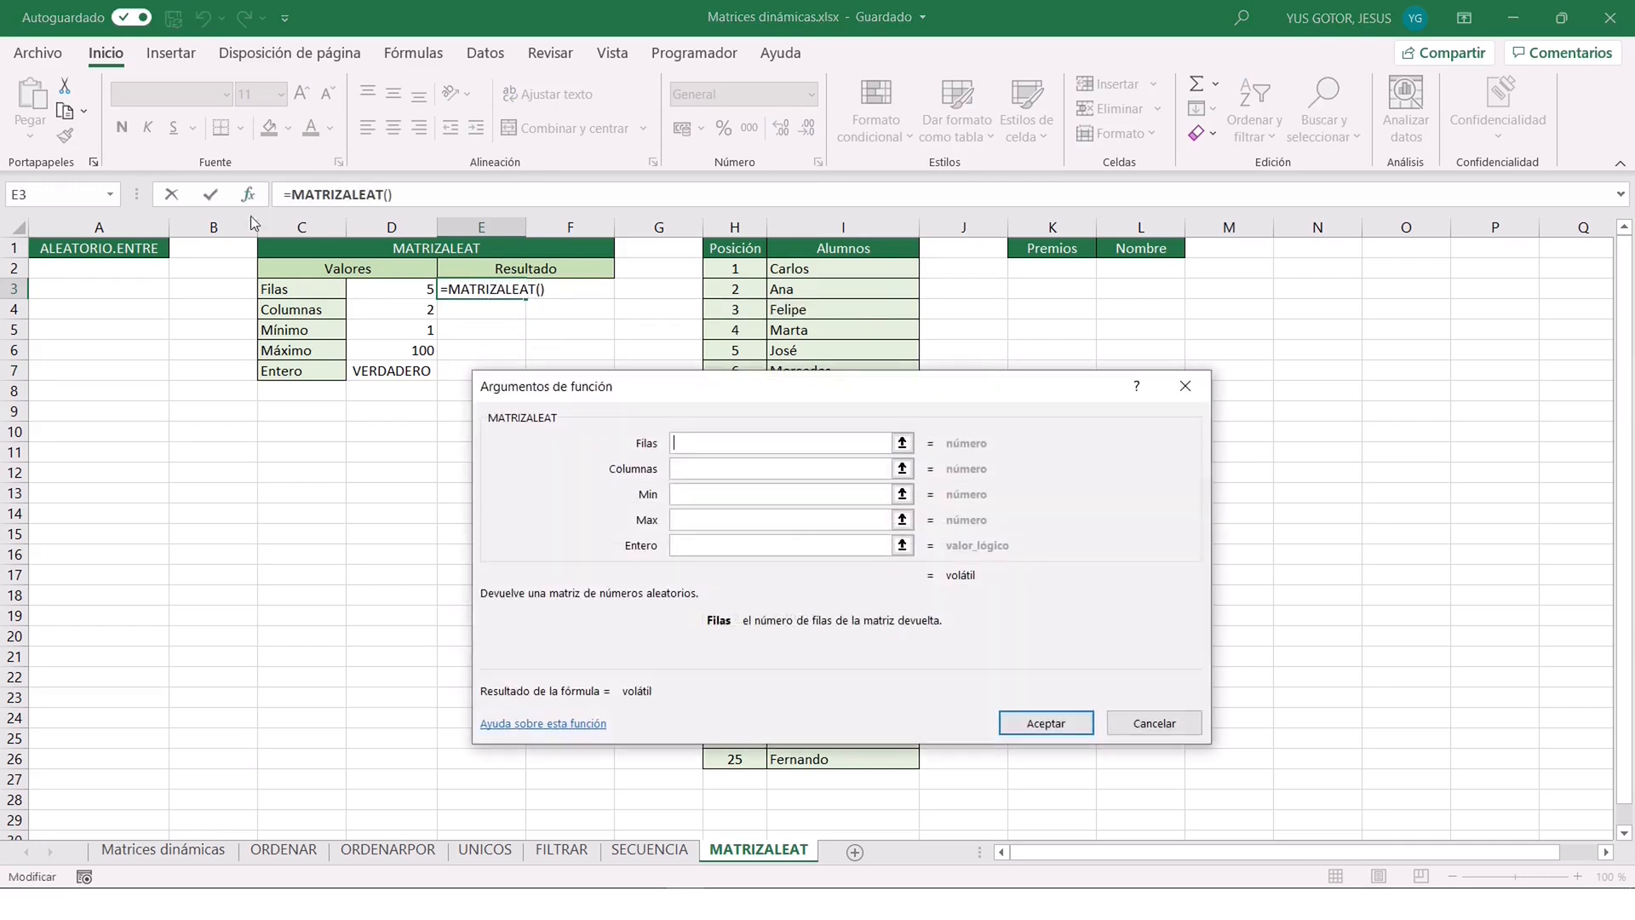
click(381, 287)
click(736, 471)
click(398, 312)
click(724, 495)
click(379, 329)
click(704, 521)
click(411, 351)
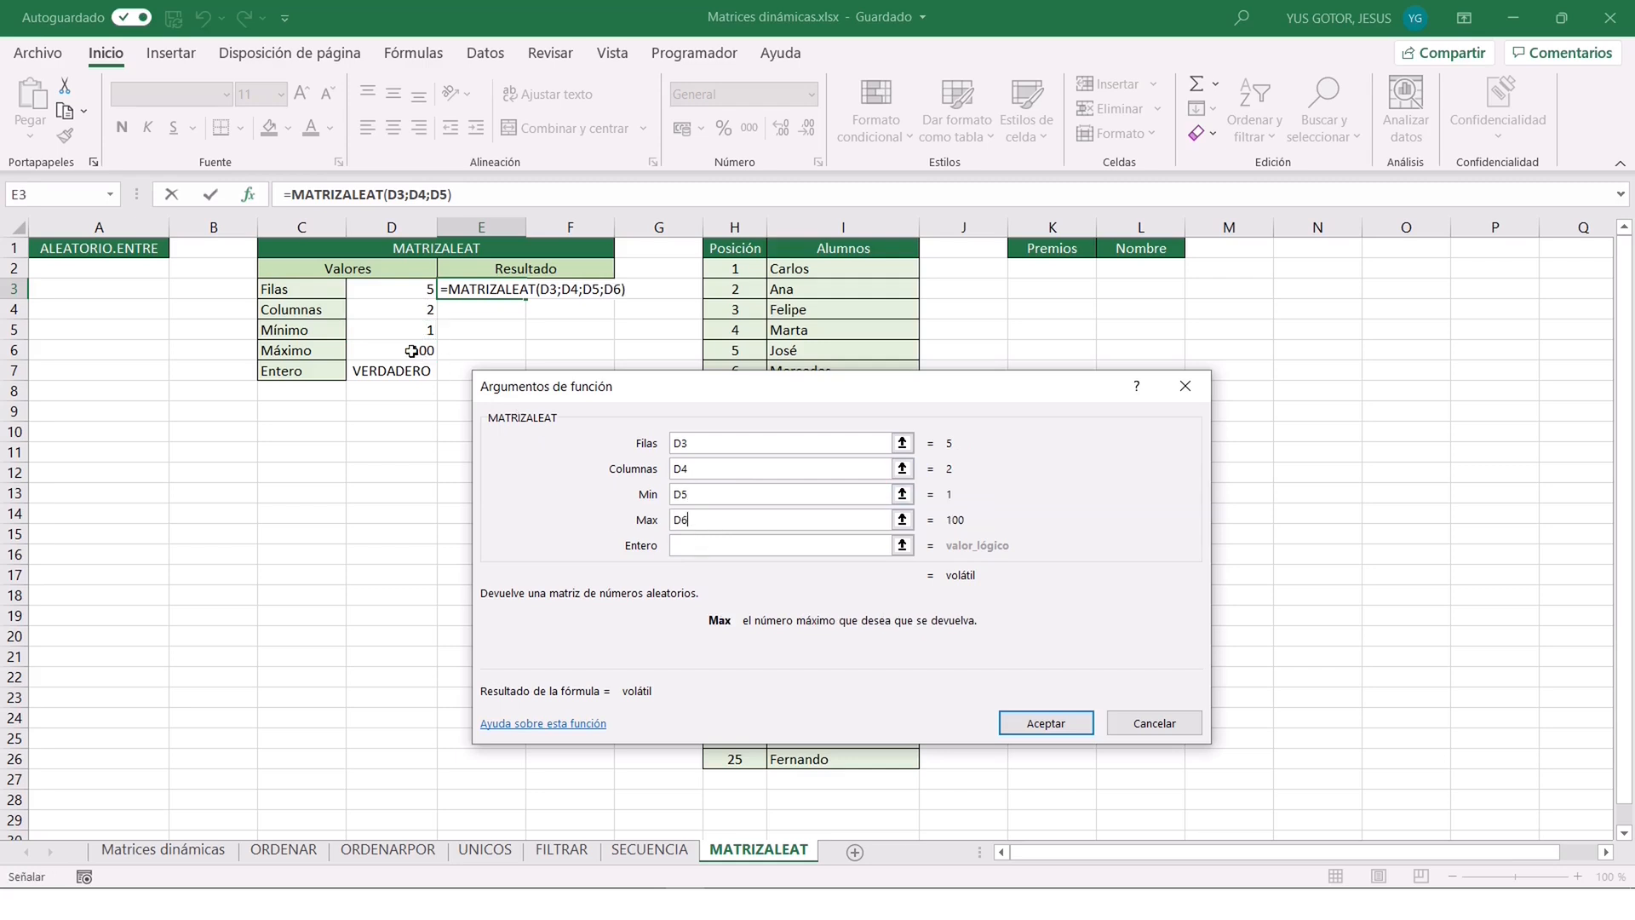
click(719, 542)
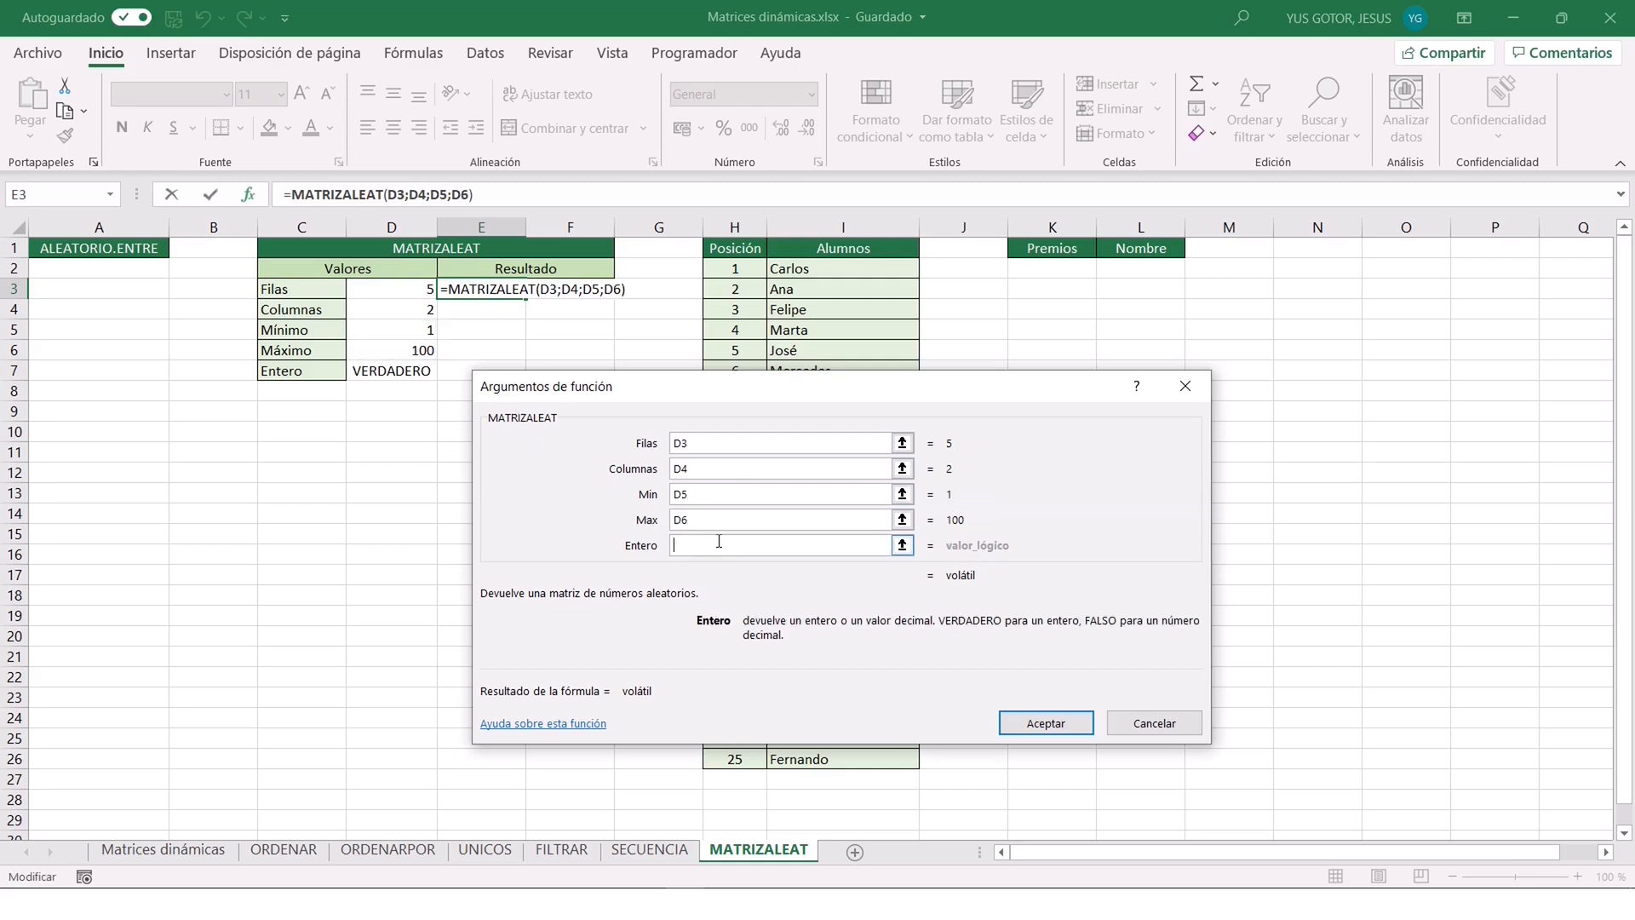
click(380, 370)
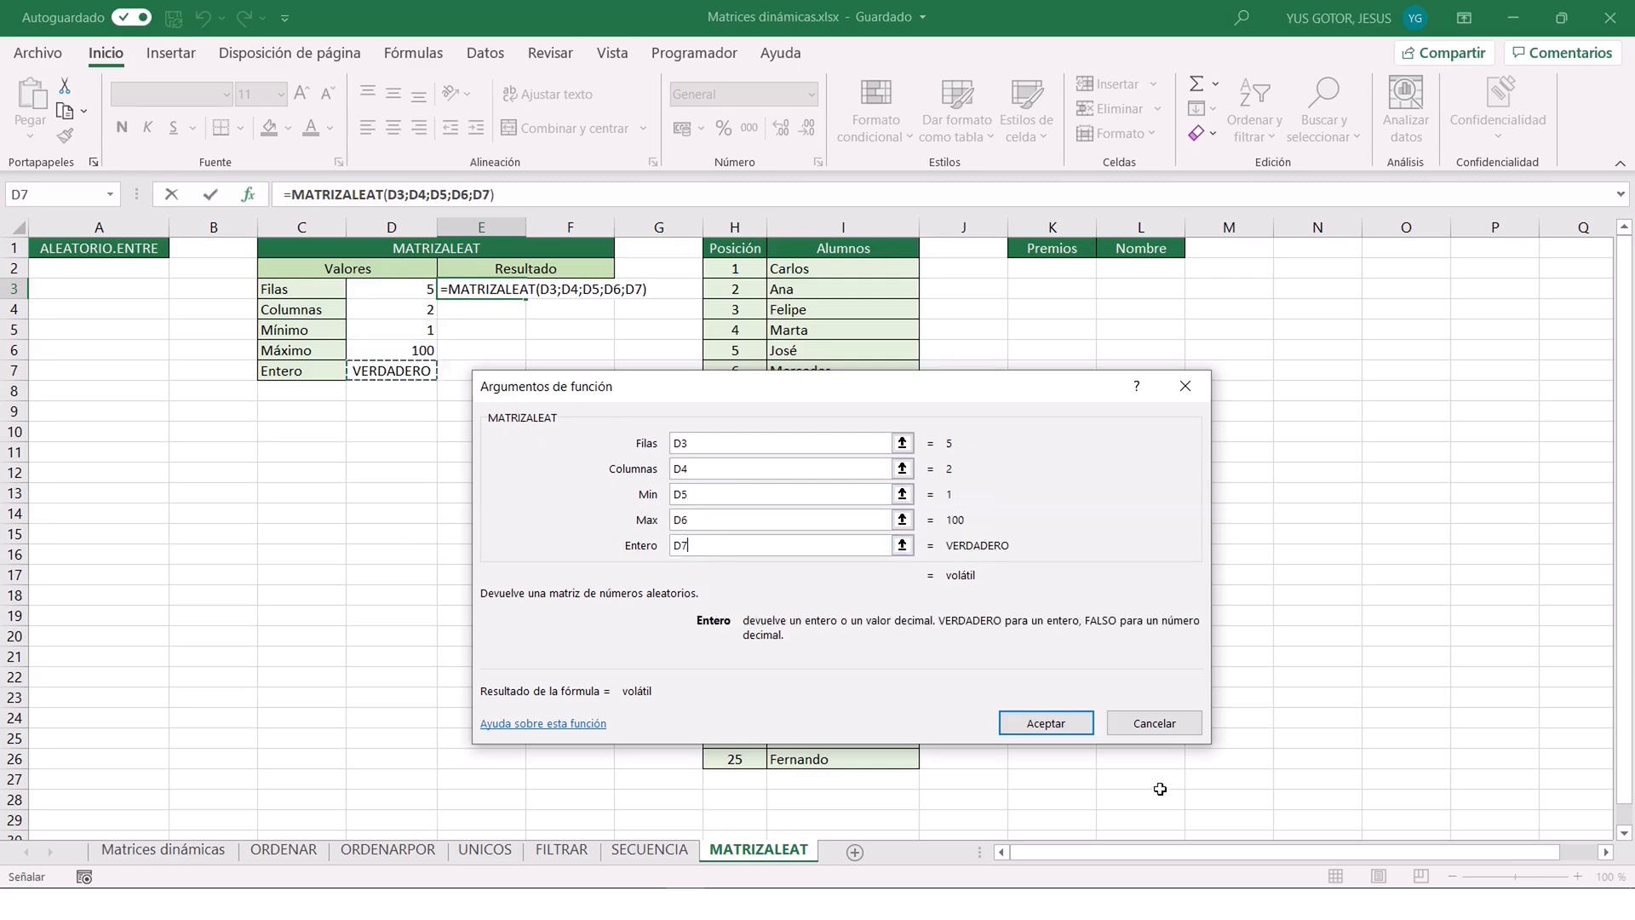
click(1036, 726)
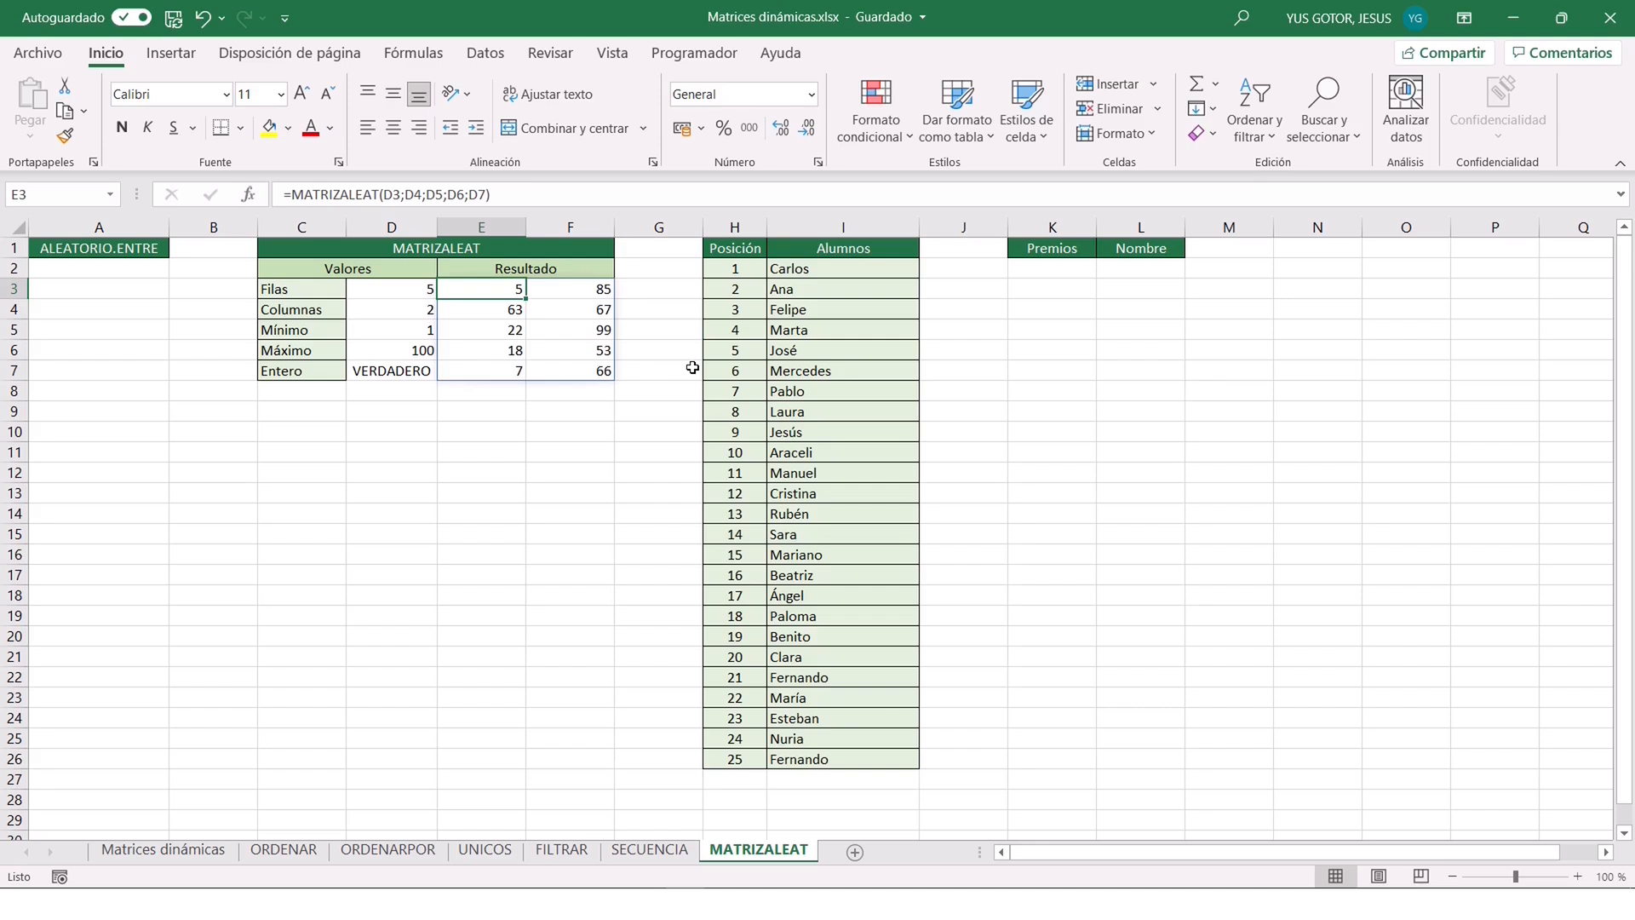
Recalculate the sheet several times to regenerate the random matrix in E3:F7.
key(F9)
key(F9)
key(F9)
key(F9)
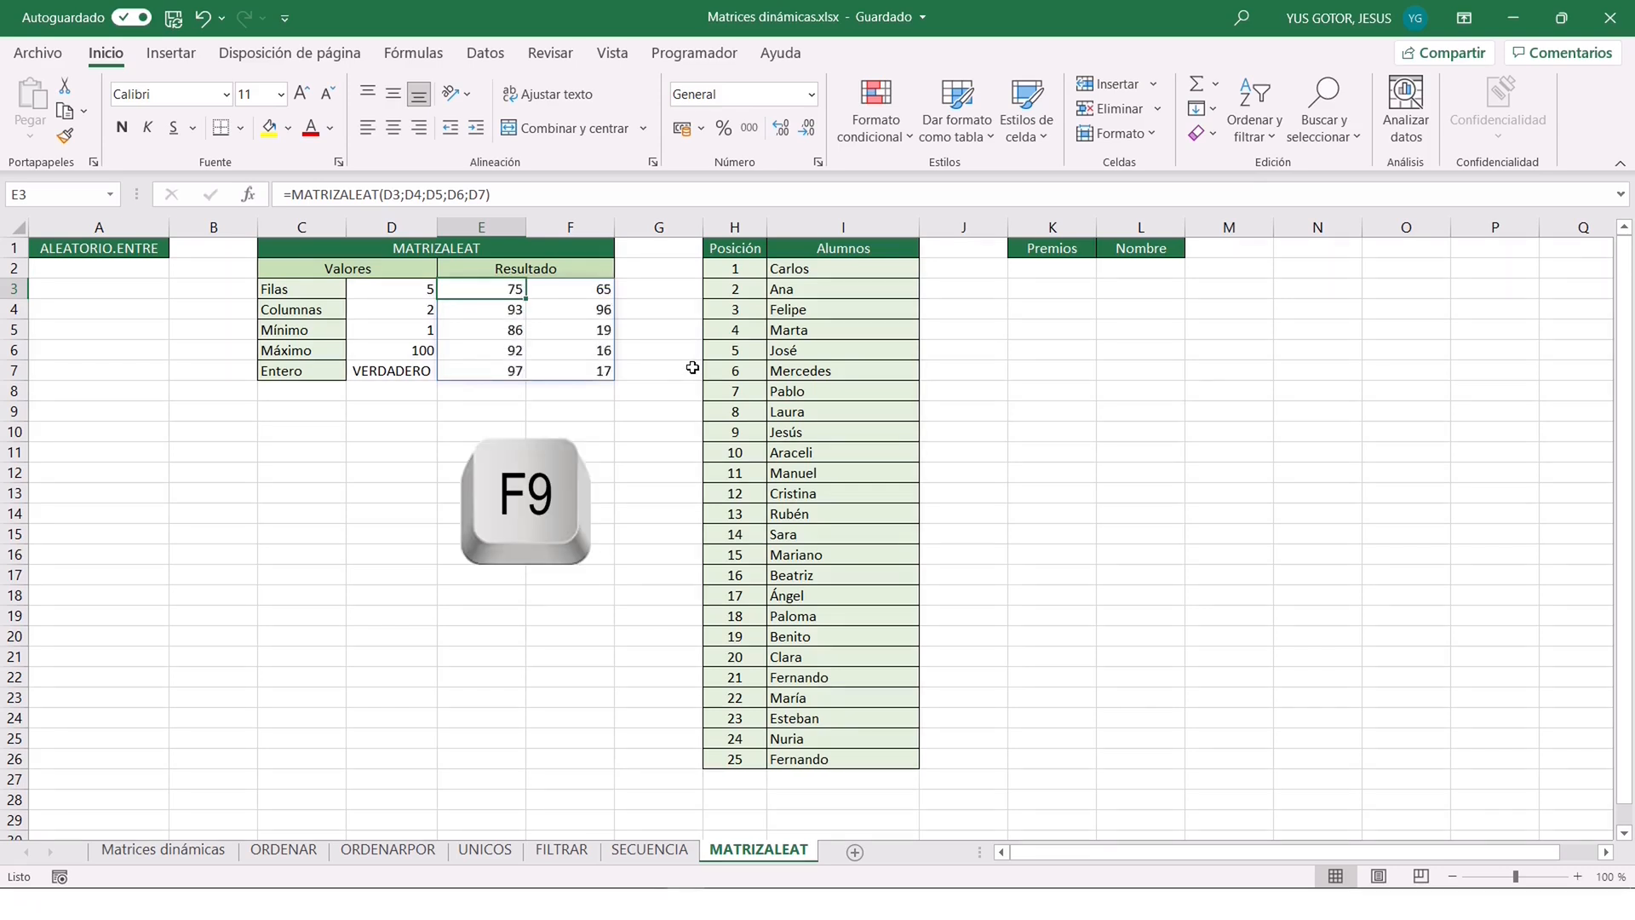
Regenerate the random integers in E3:F7 a few more times by recalculating the sheet.
key(F9)
key(F9)
key(F9)
key(F9)
key(F9)
key(F9)
key(F9)
key(F9)
key(F9)
Change the MATRIZALEAT values to Filas 10 in D3, Máximo 1000 in D6 and Entero FALSO in D7.
click(406, 291)
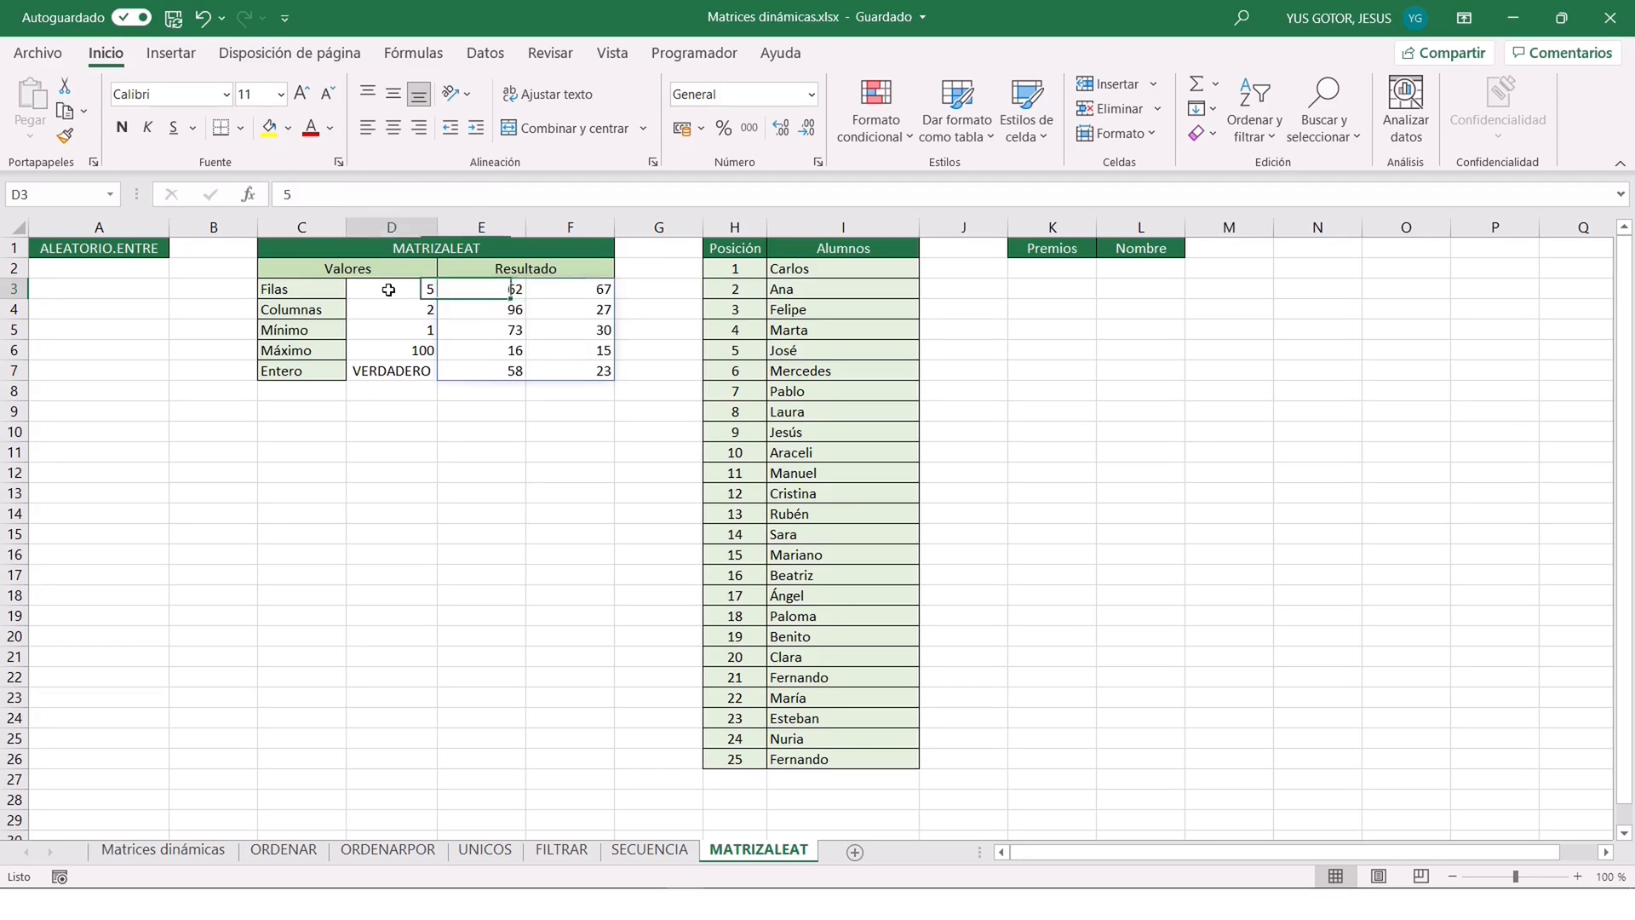
text(1)
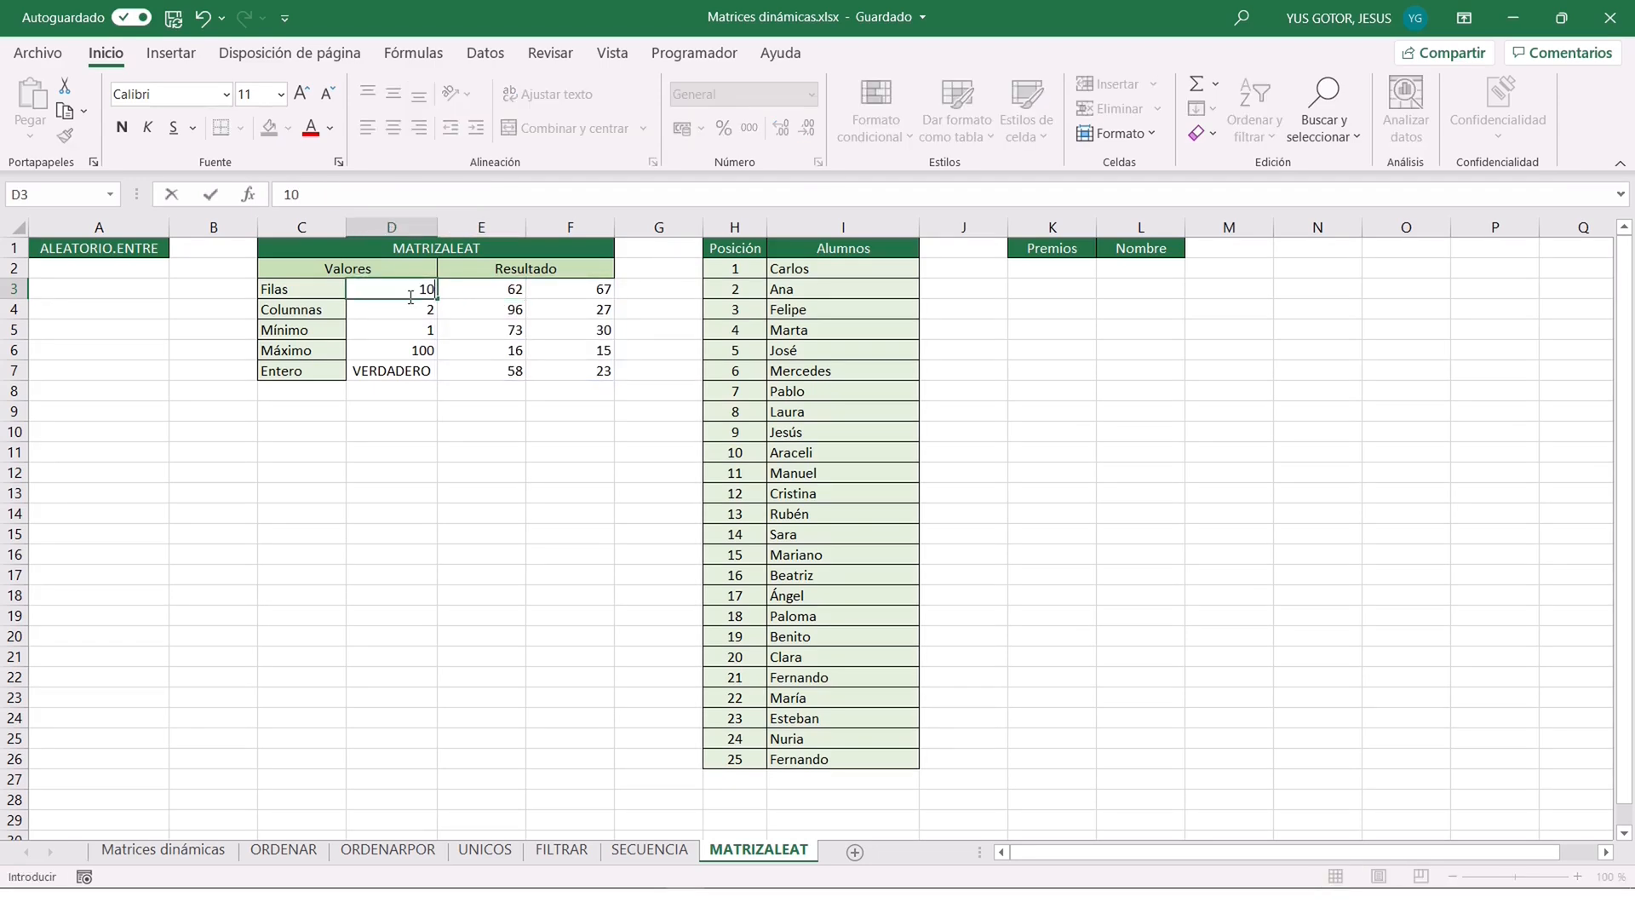
text(0)
key(Return)
click(386, 350)
text(1000)
key(Return)
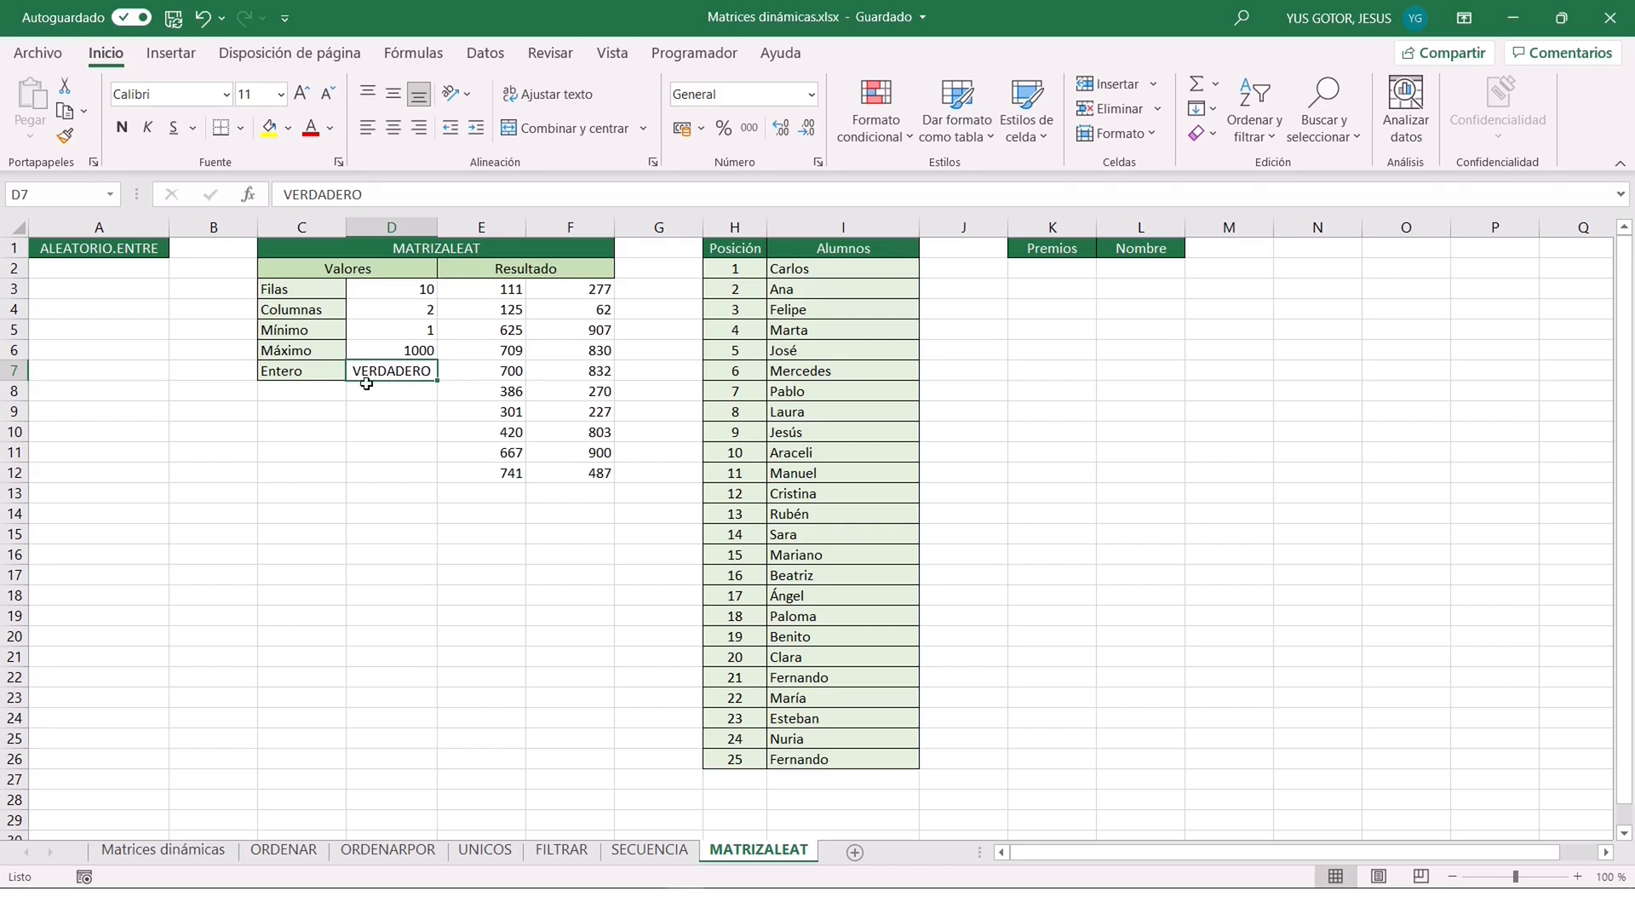
text(FALSO)
key(Return)
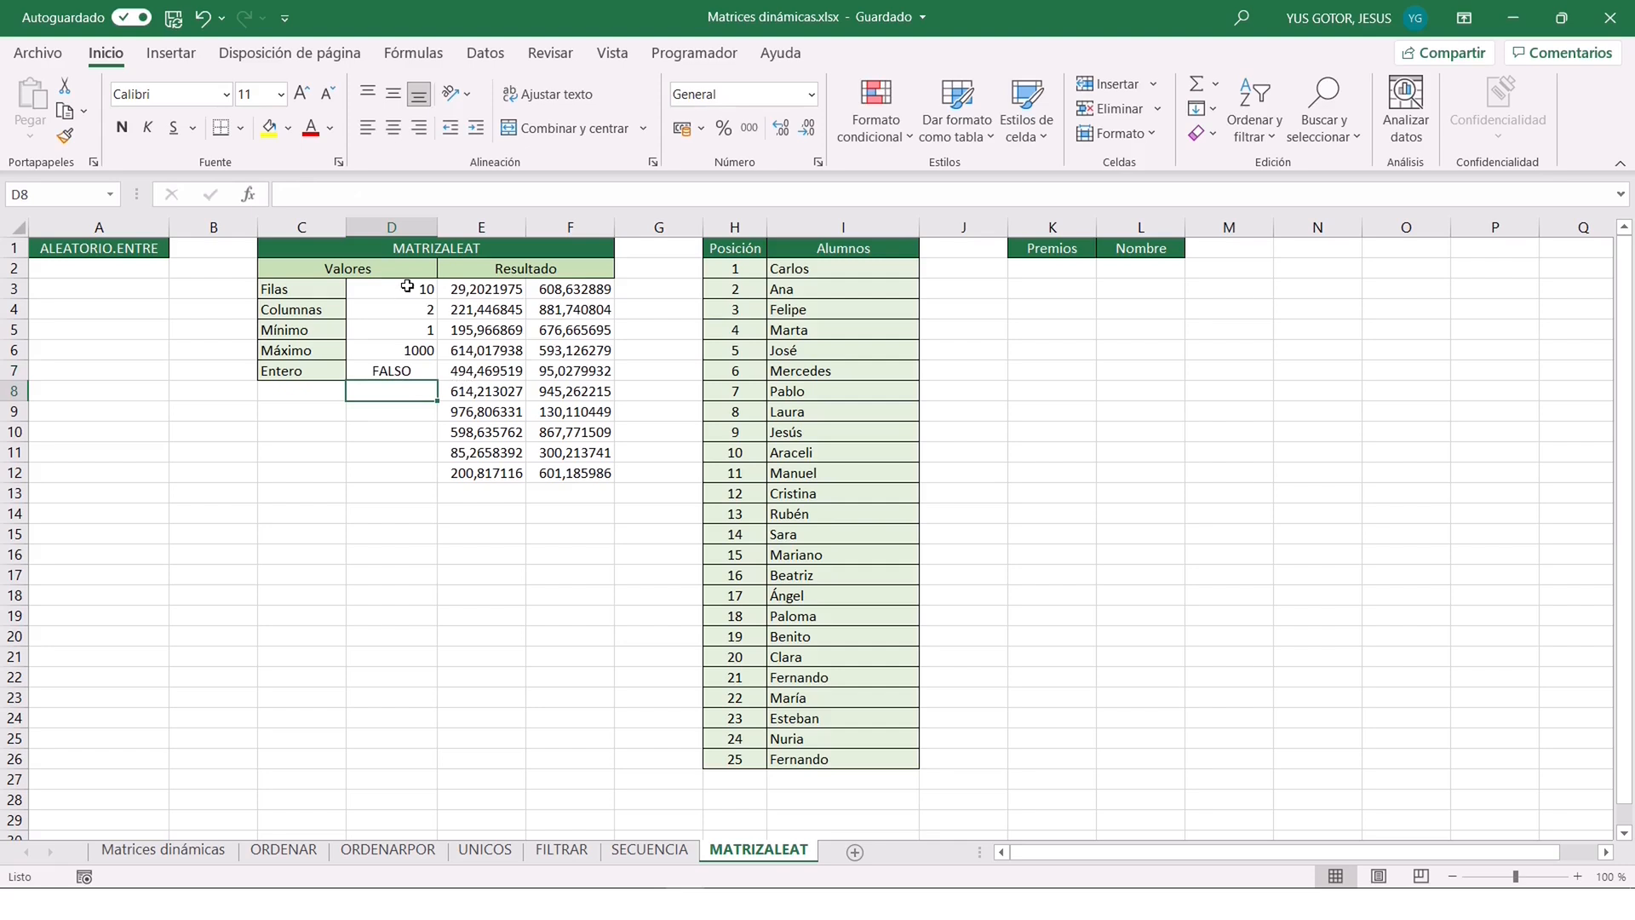
Clear the MATRIZALEAT values and results in D3:F12.
drag(379, 285, 607, 477)
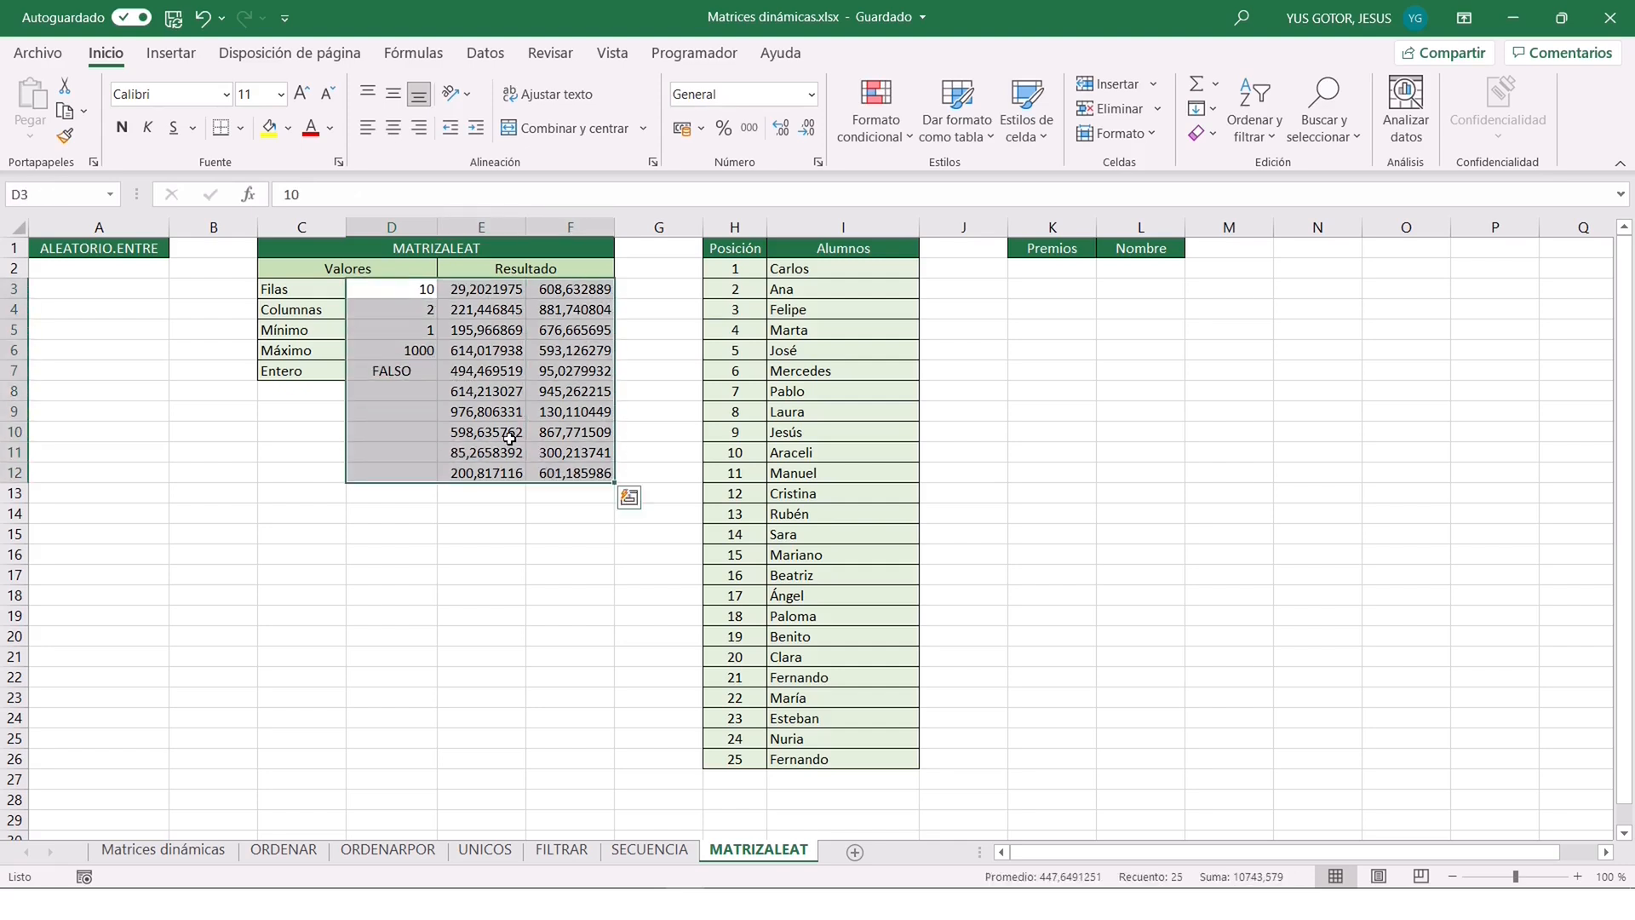
key(Delete)
click(947, 266)
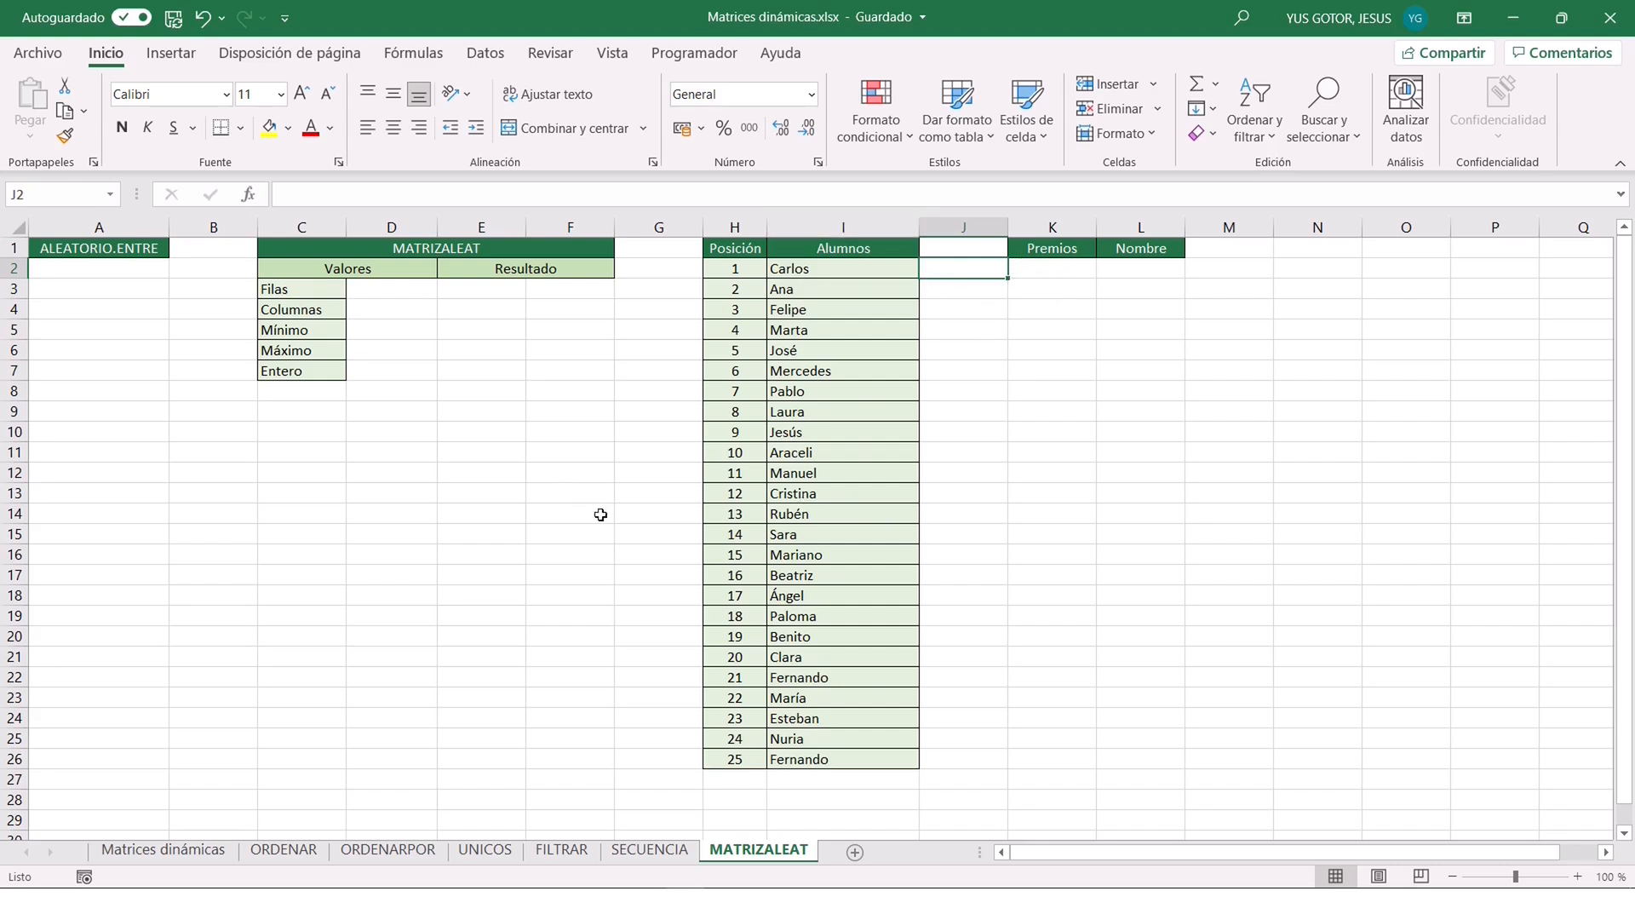
Enter a MATRIZALEAT function in K2 with Filas 5, Columnas 1, Min 1, Max 25 and Entero VERDADERO.
click(1074, 269)
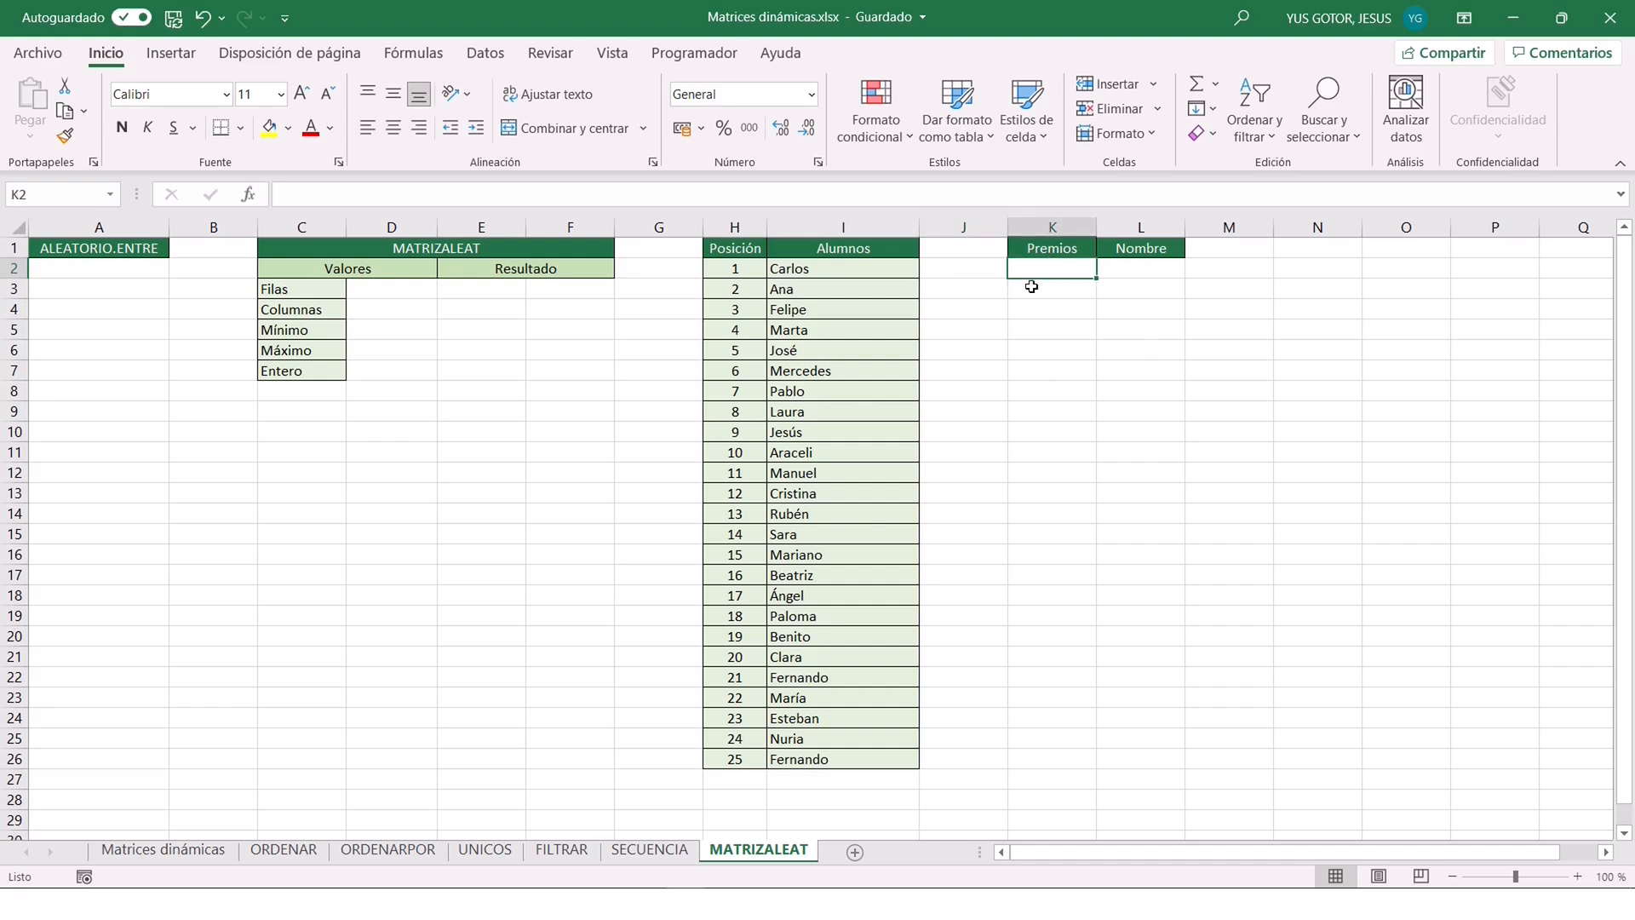
text(=MA)
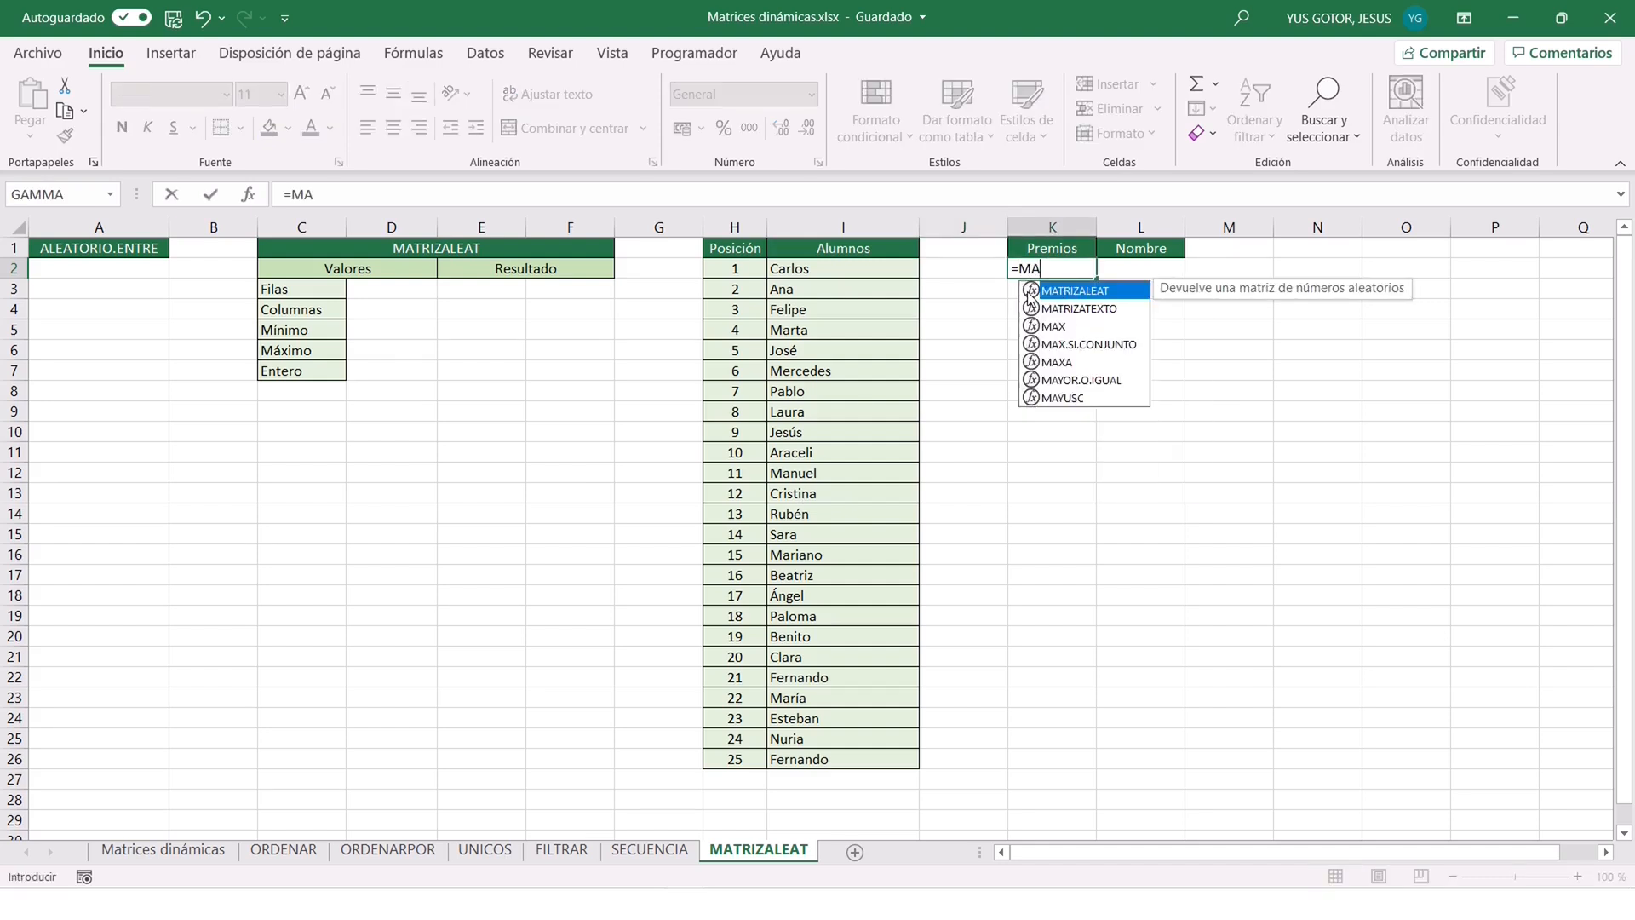
text(TRIZALEAT()
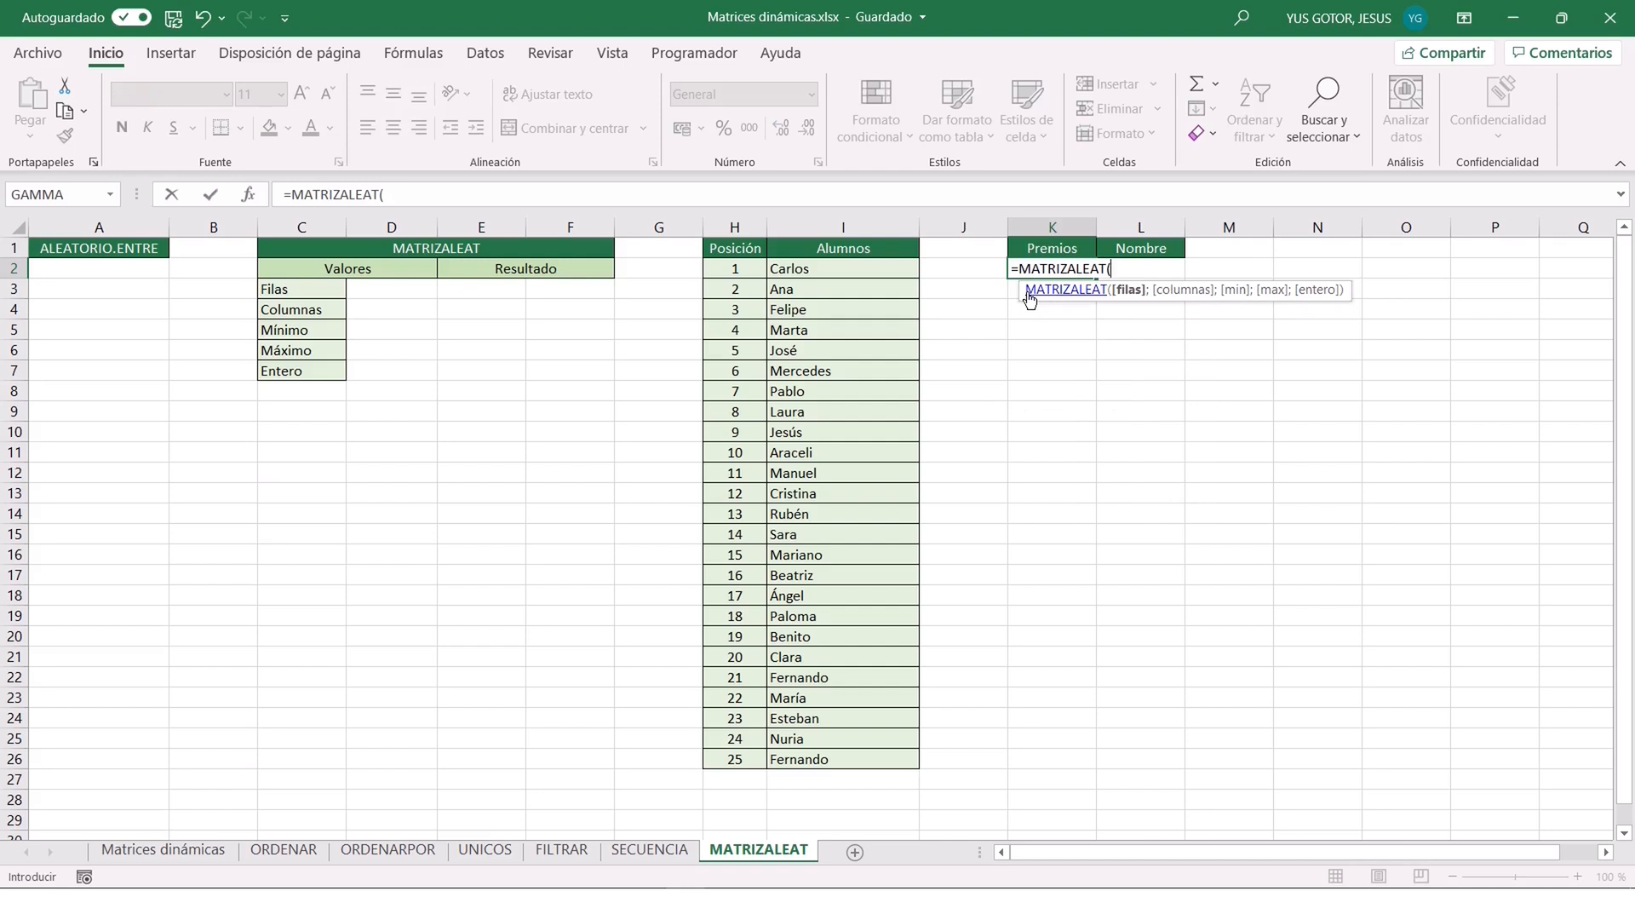
click(249, 195)
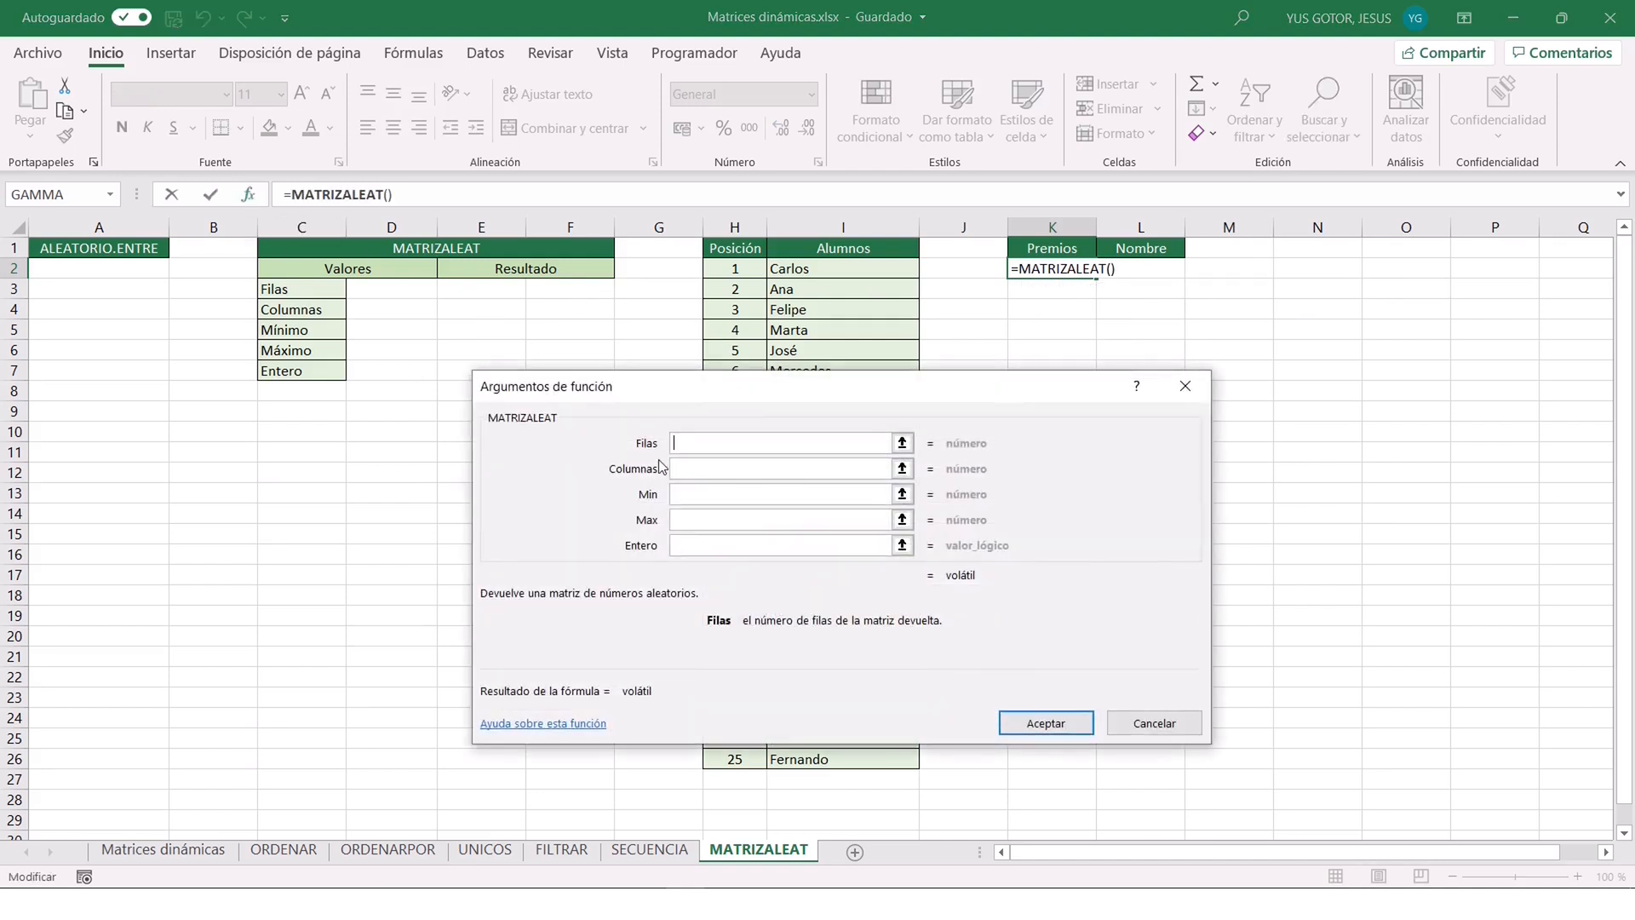
text(5)
key(Tab)
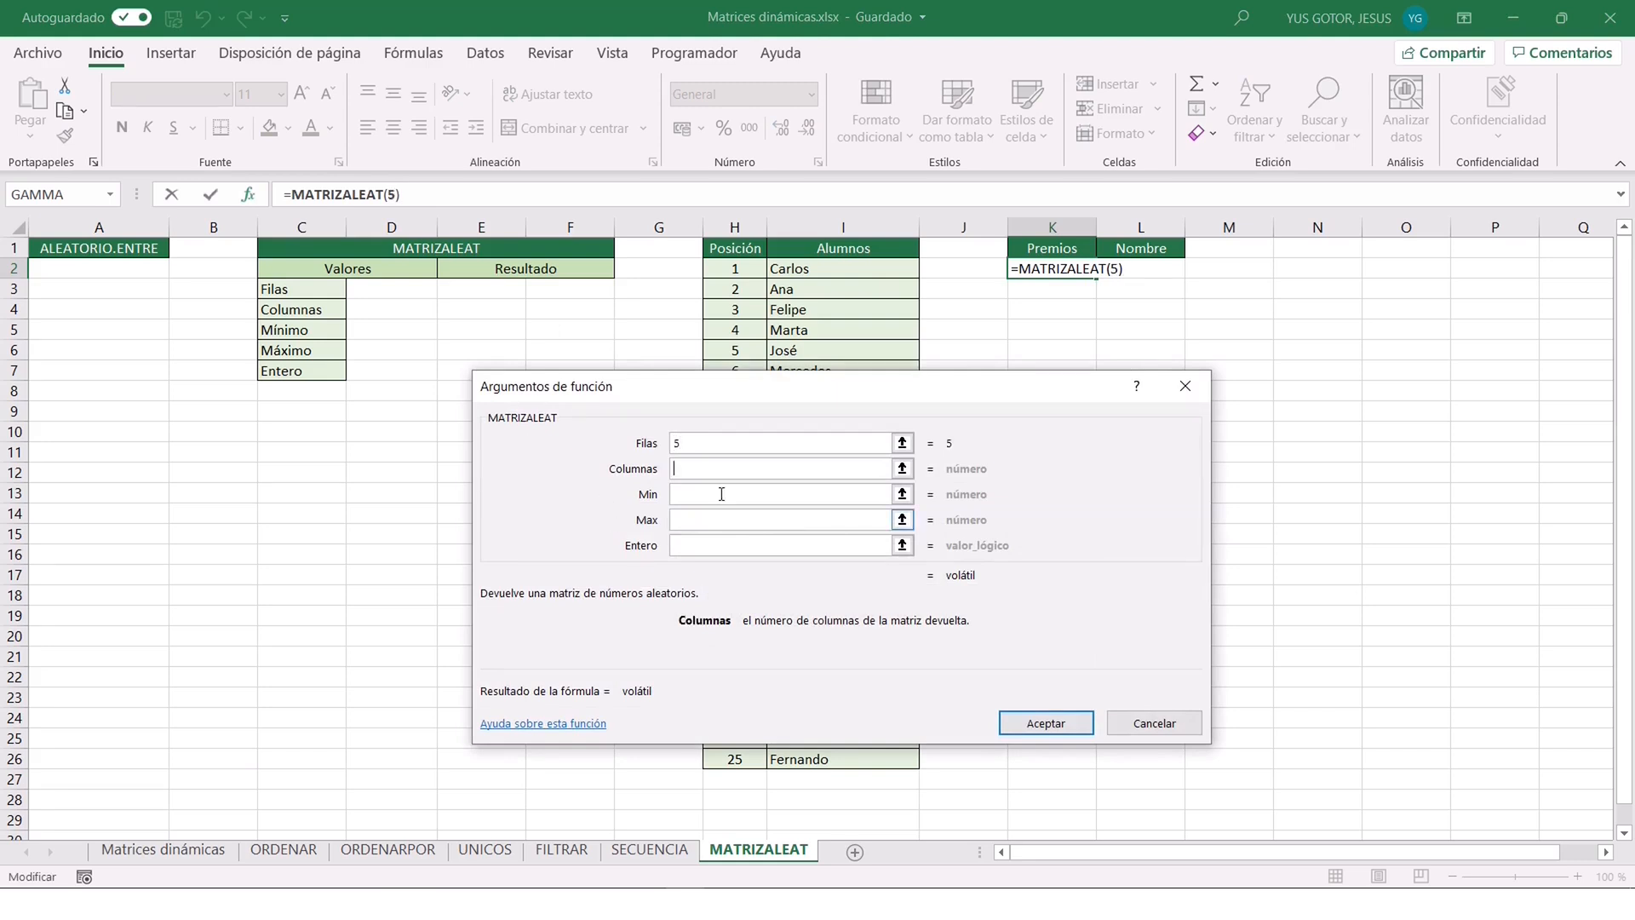
text(1)
key(Tab)
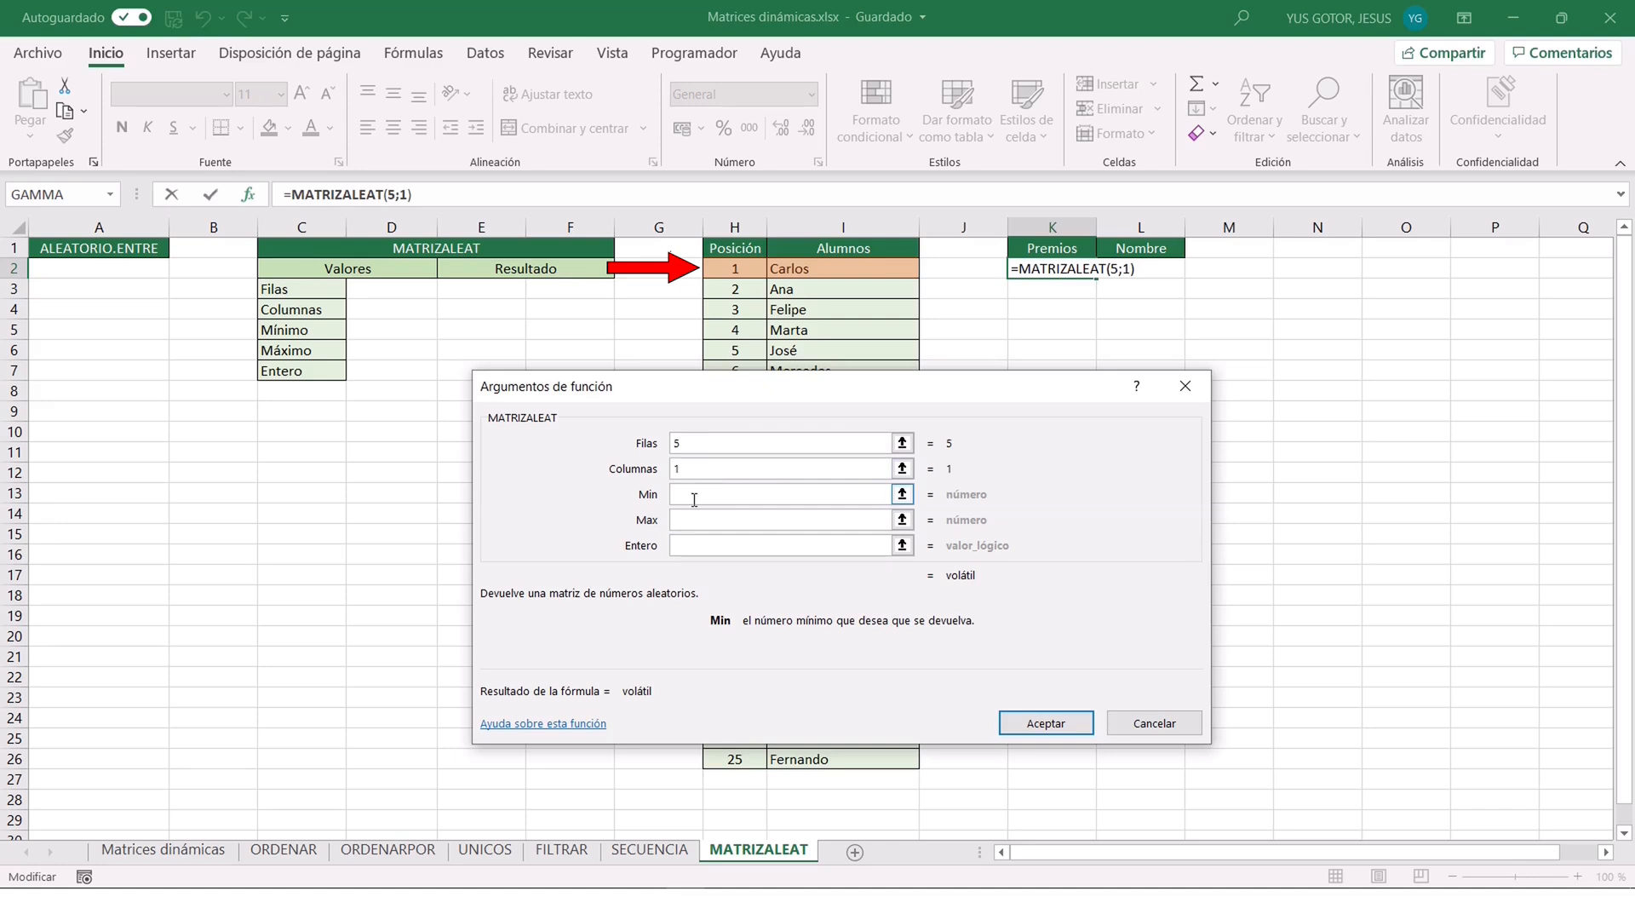
text(1)
click(714, 519)
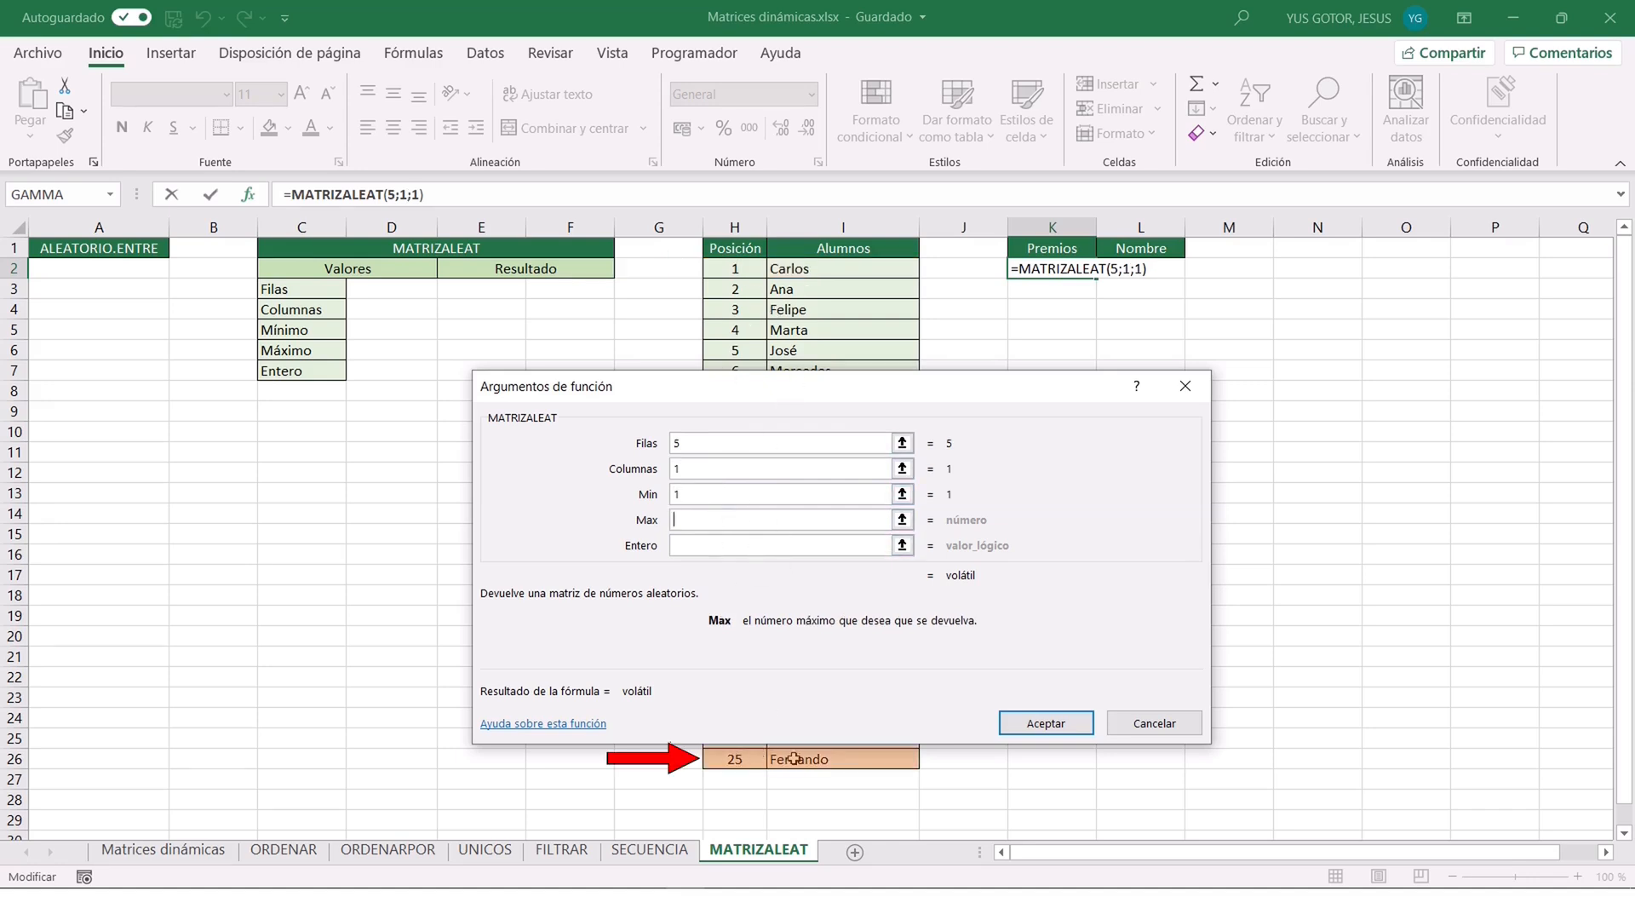
text(25)
key(Tab)
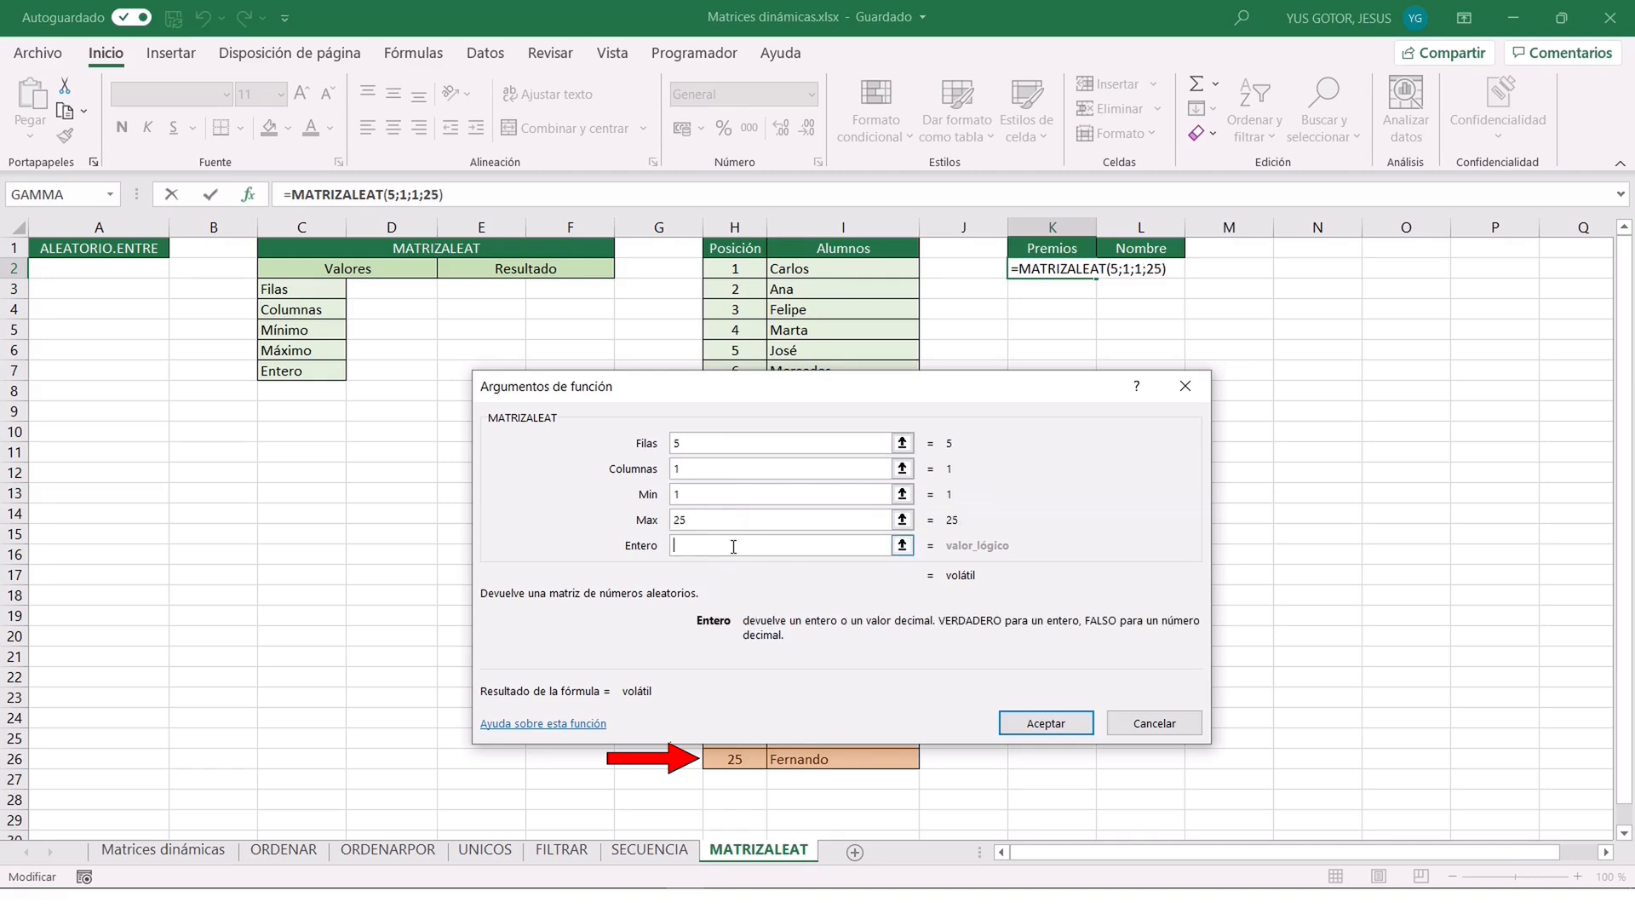
text(VERDADERO)
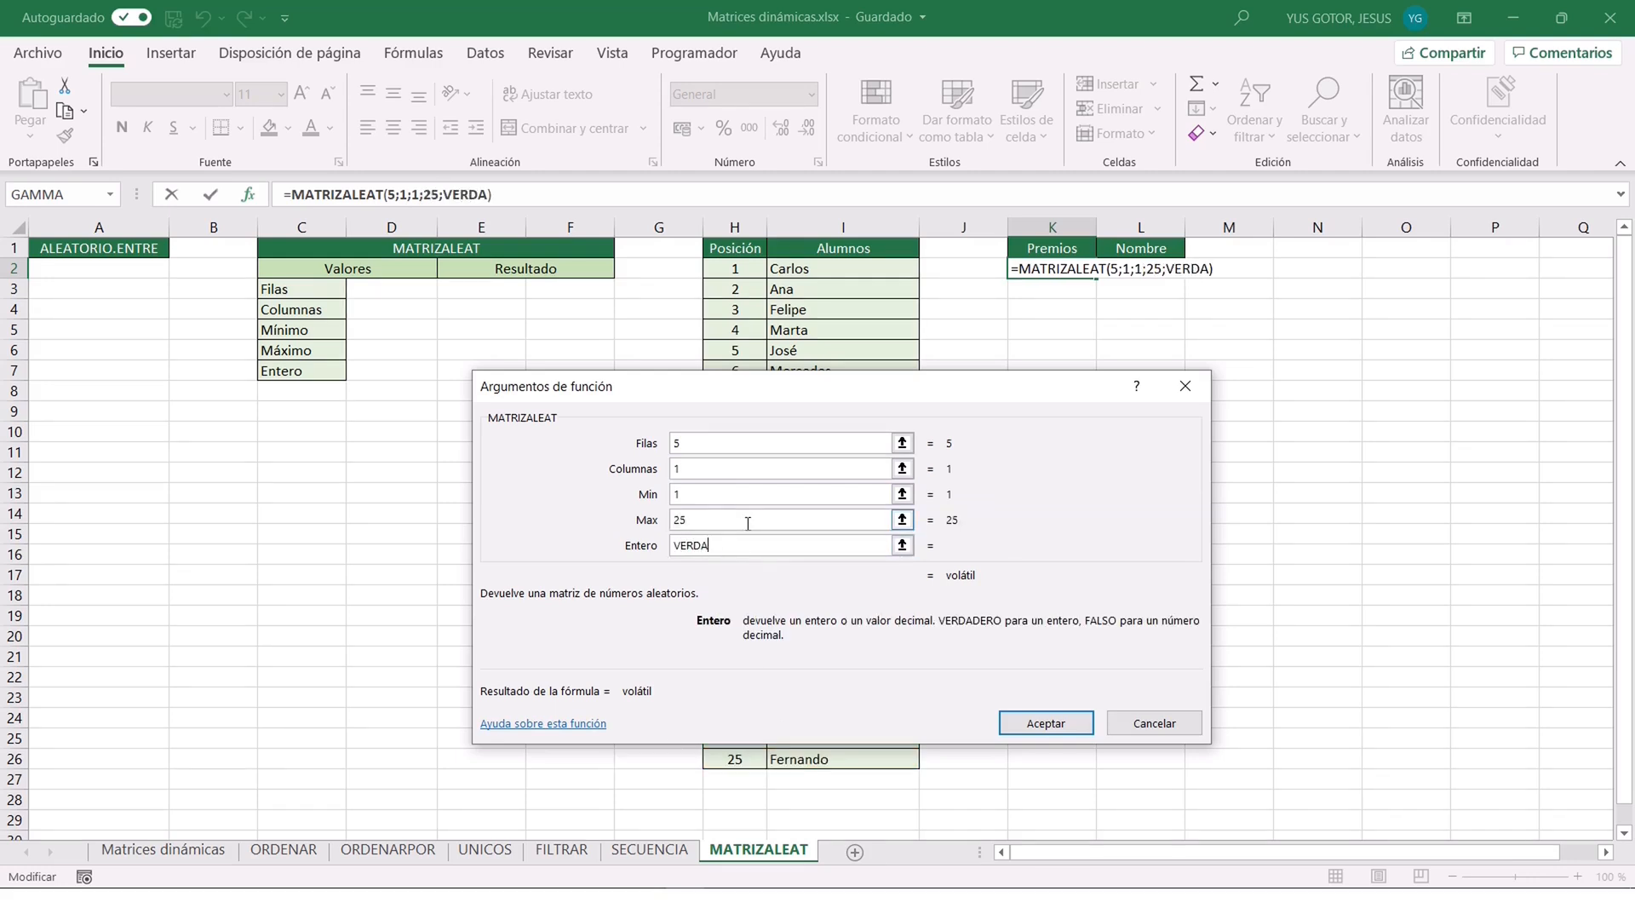
click(1040, 722)
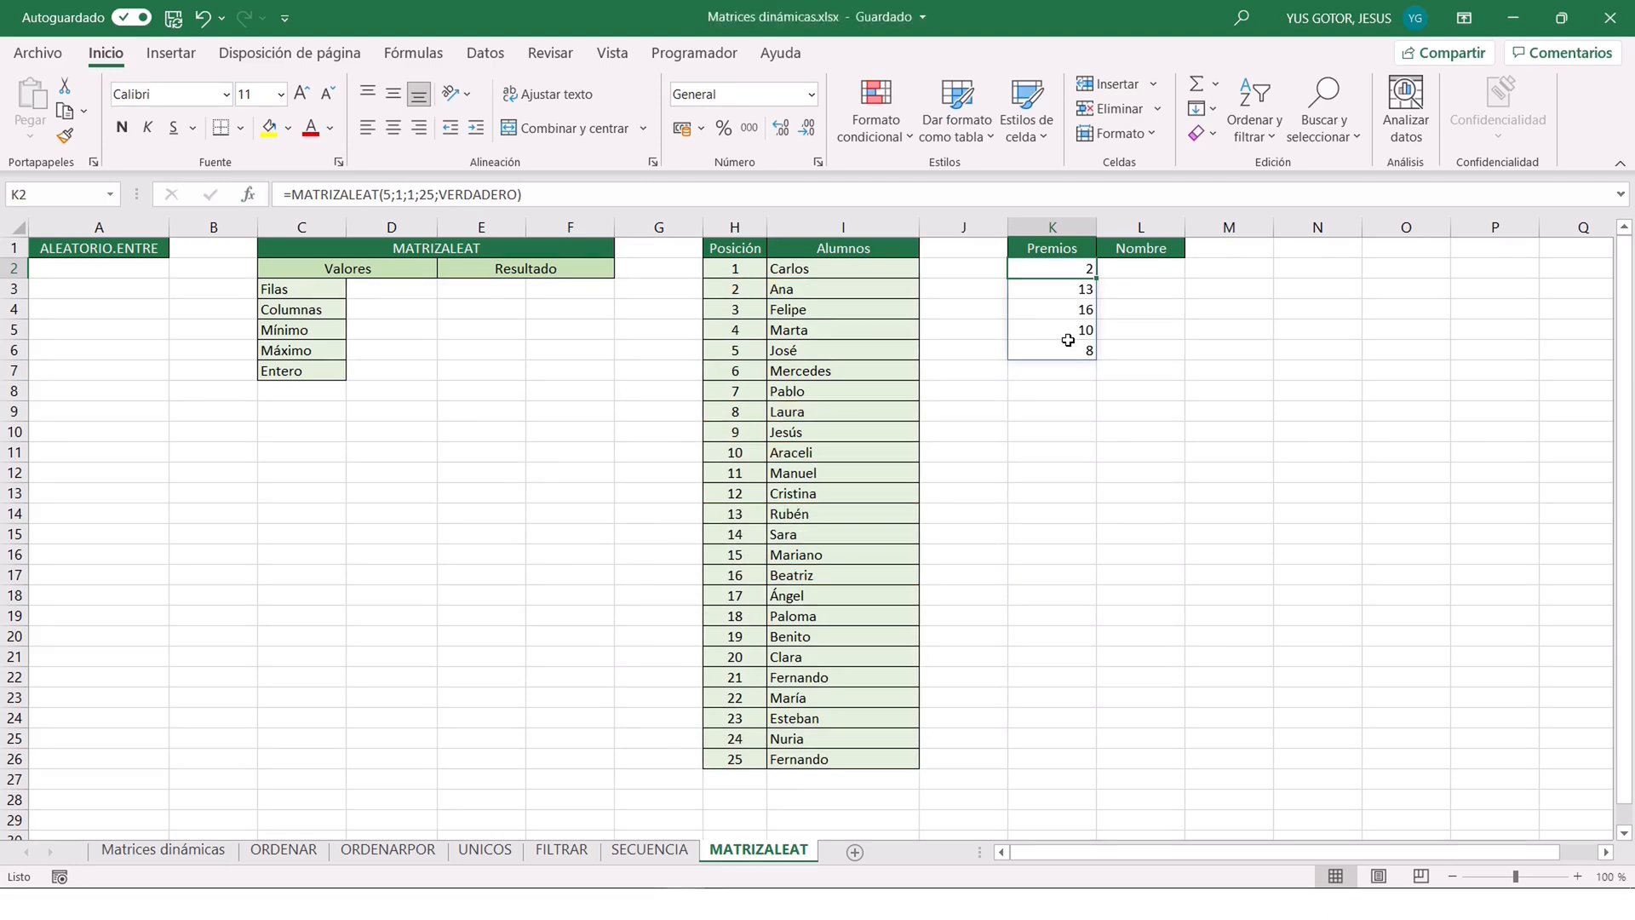
Enter a BUSCARV function in L2 with Valor_buscado K2#, Matriz_tabla H2:I26, Indicador_columnas 2 and Rango FALSO.
click(1135, 272)
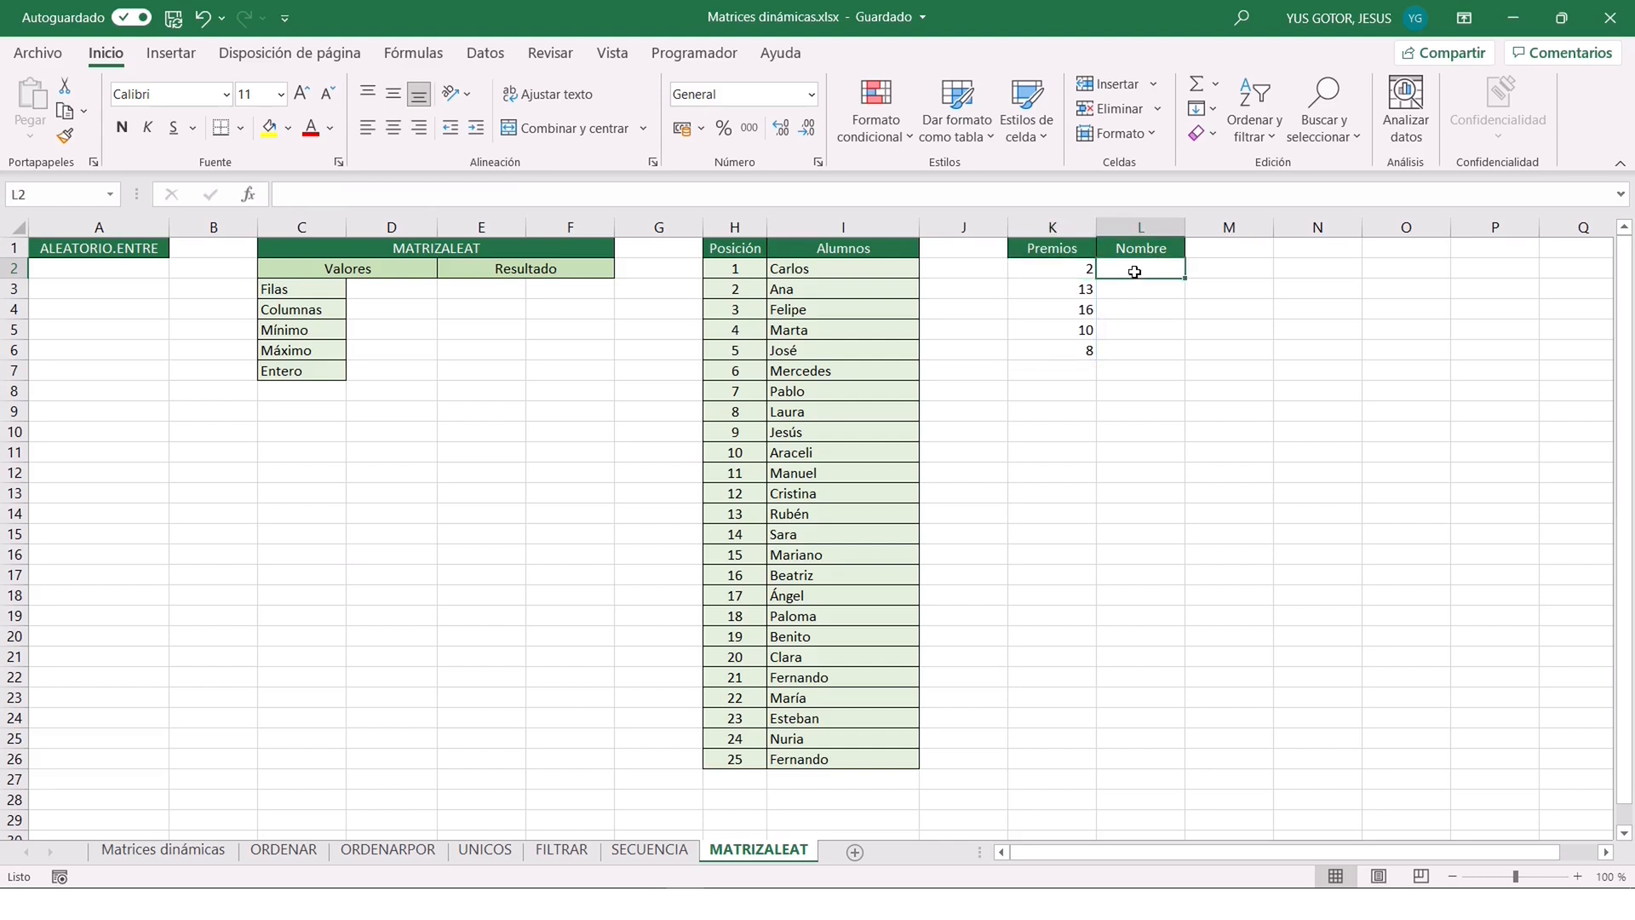
text(=BUSCARV()
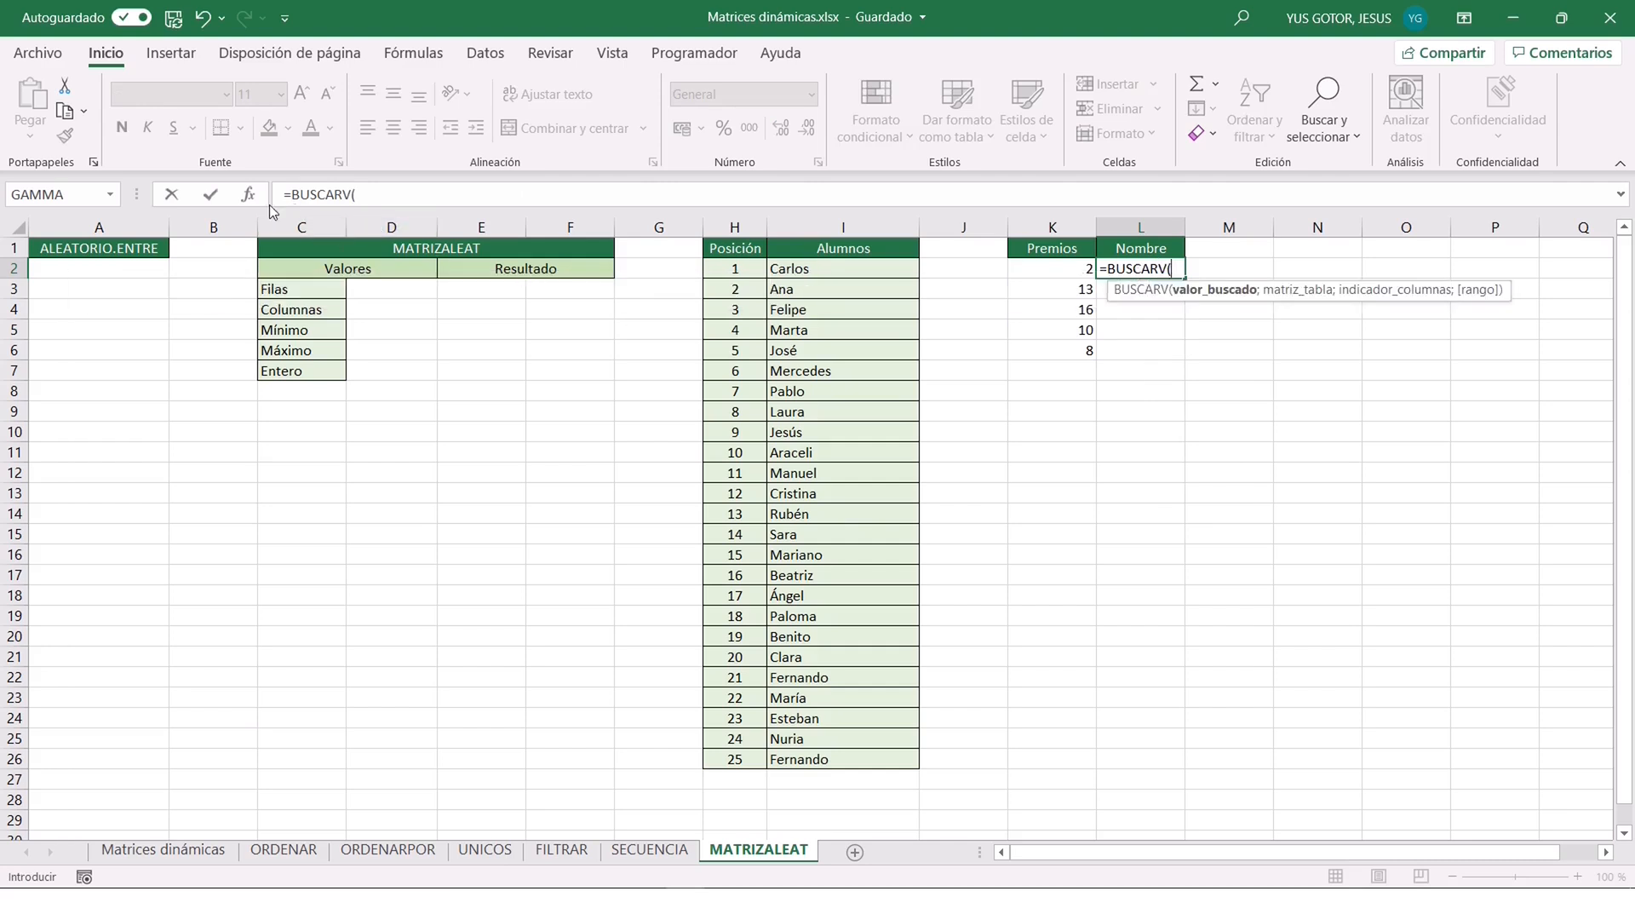
click(248, 194)
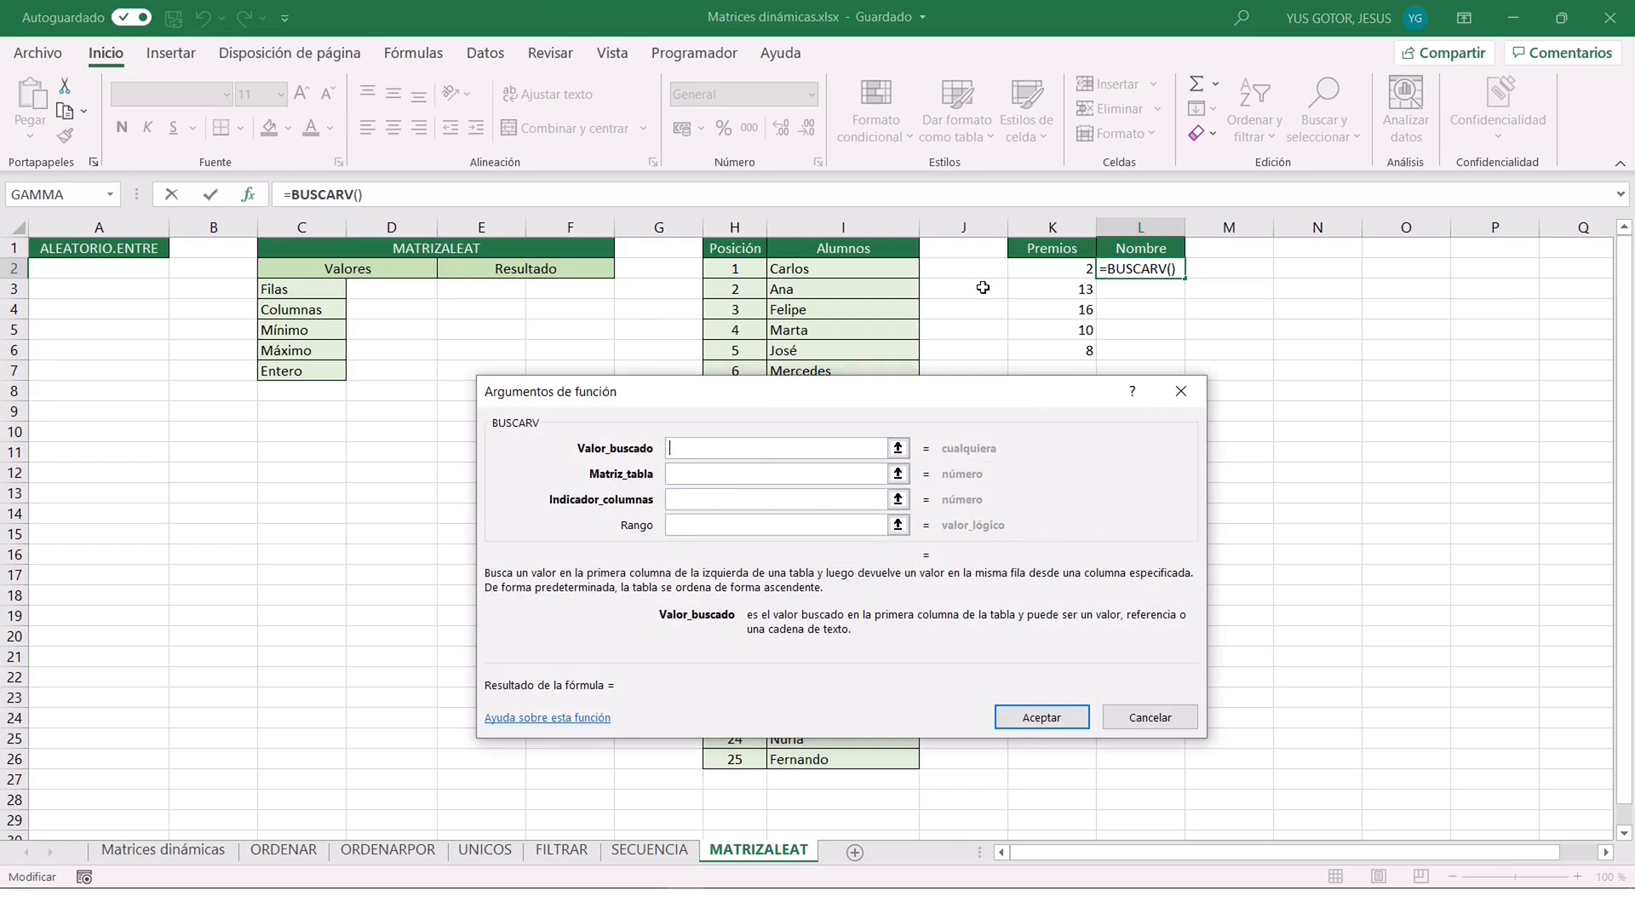
click(1049, 267)
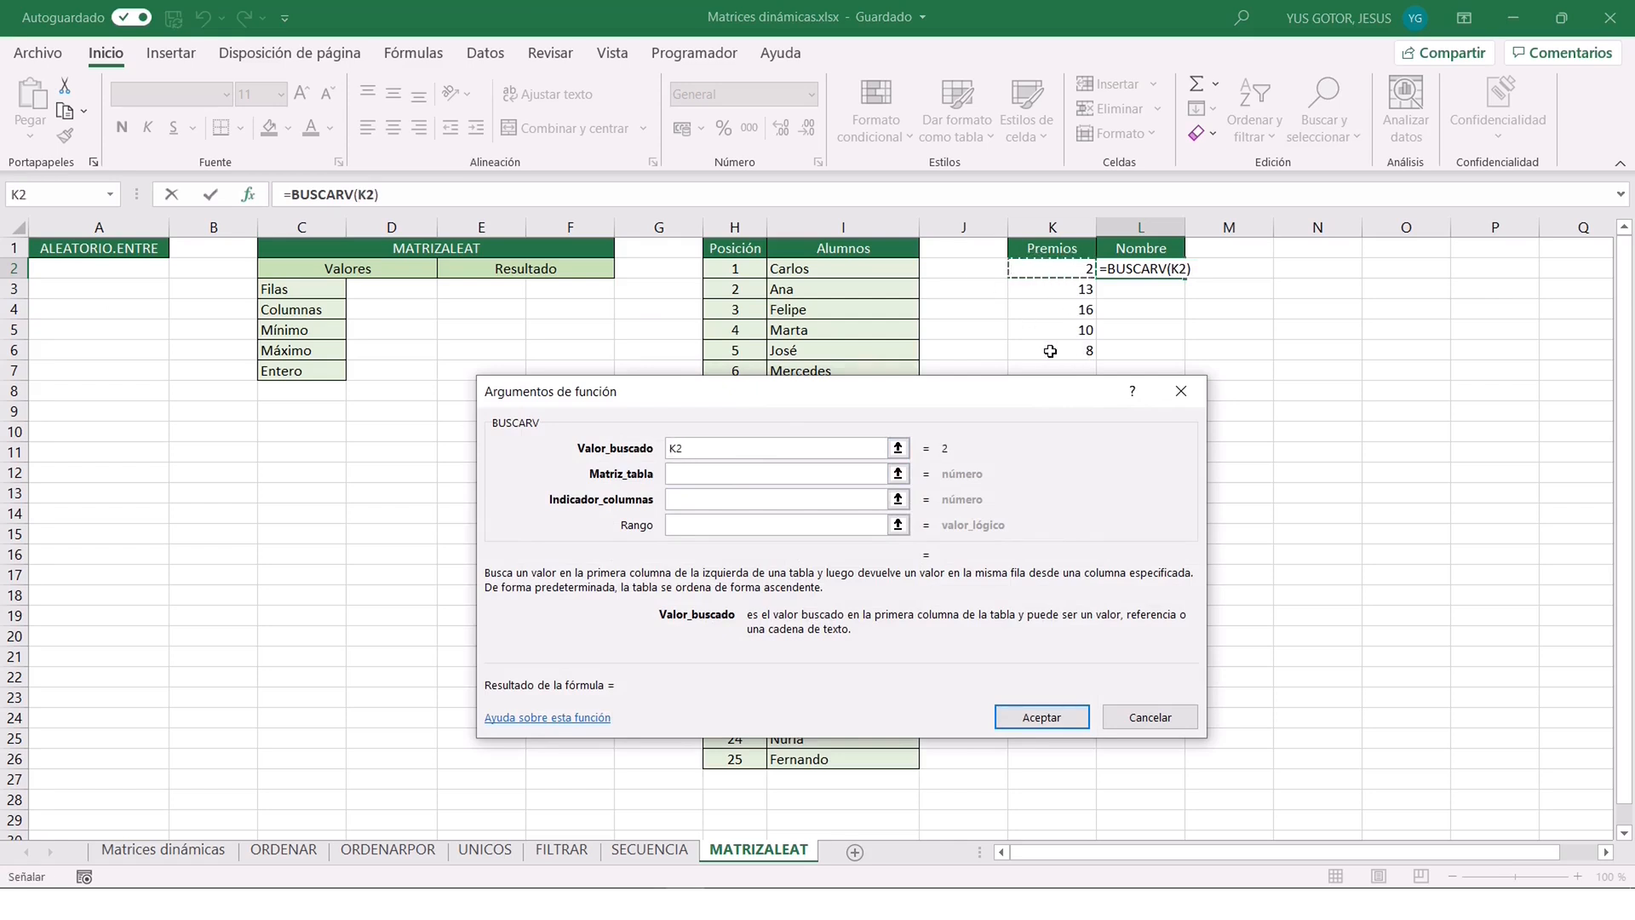
text(#)
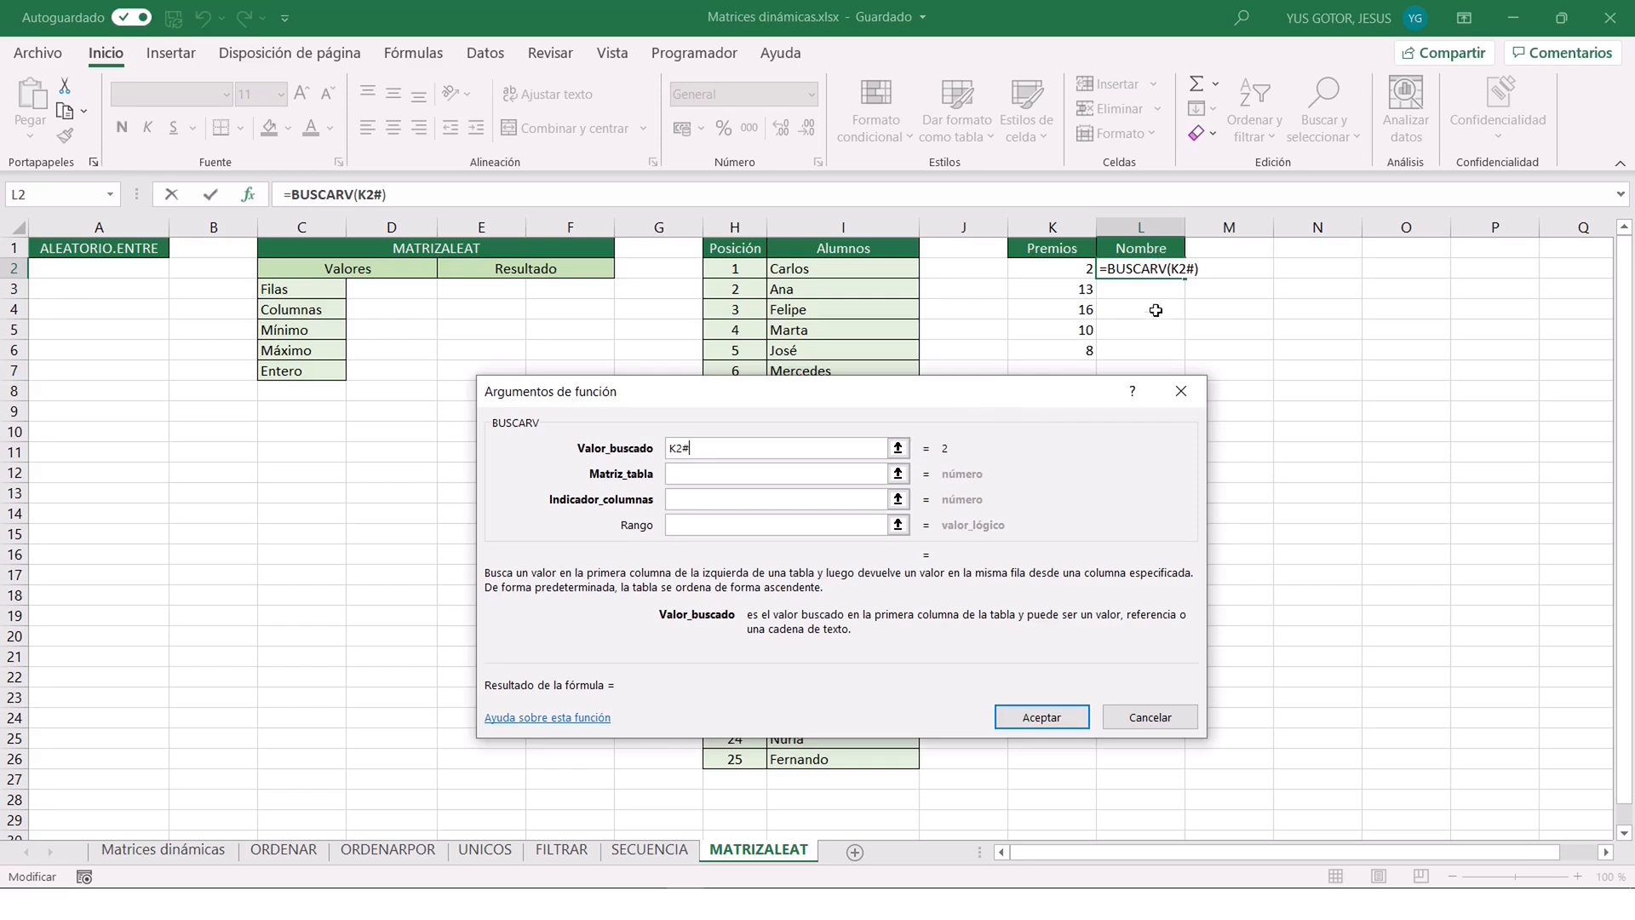
click(705, 474)
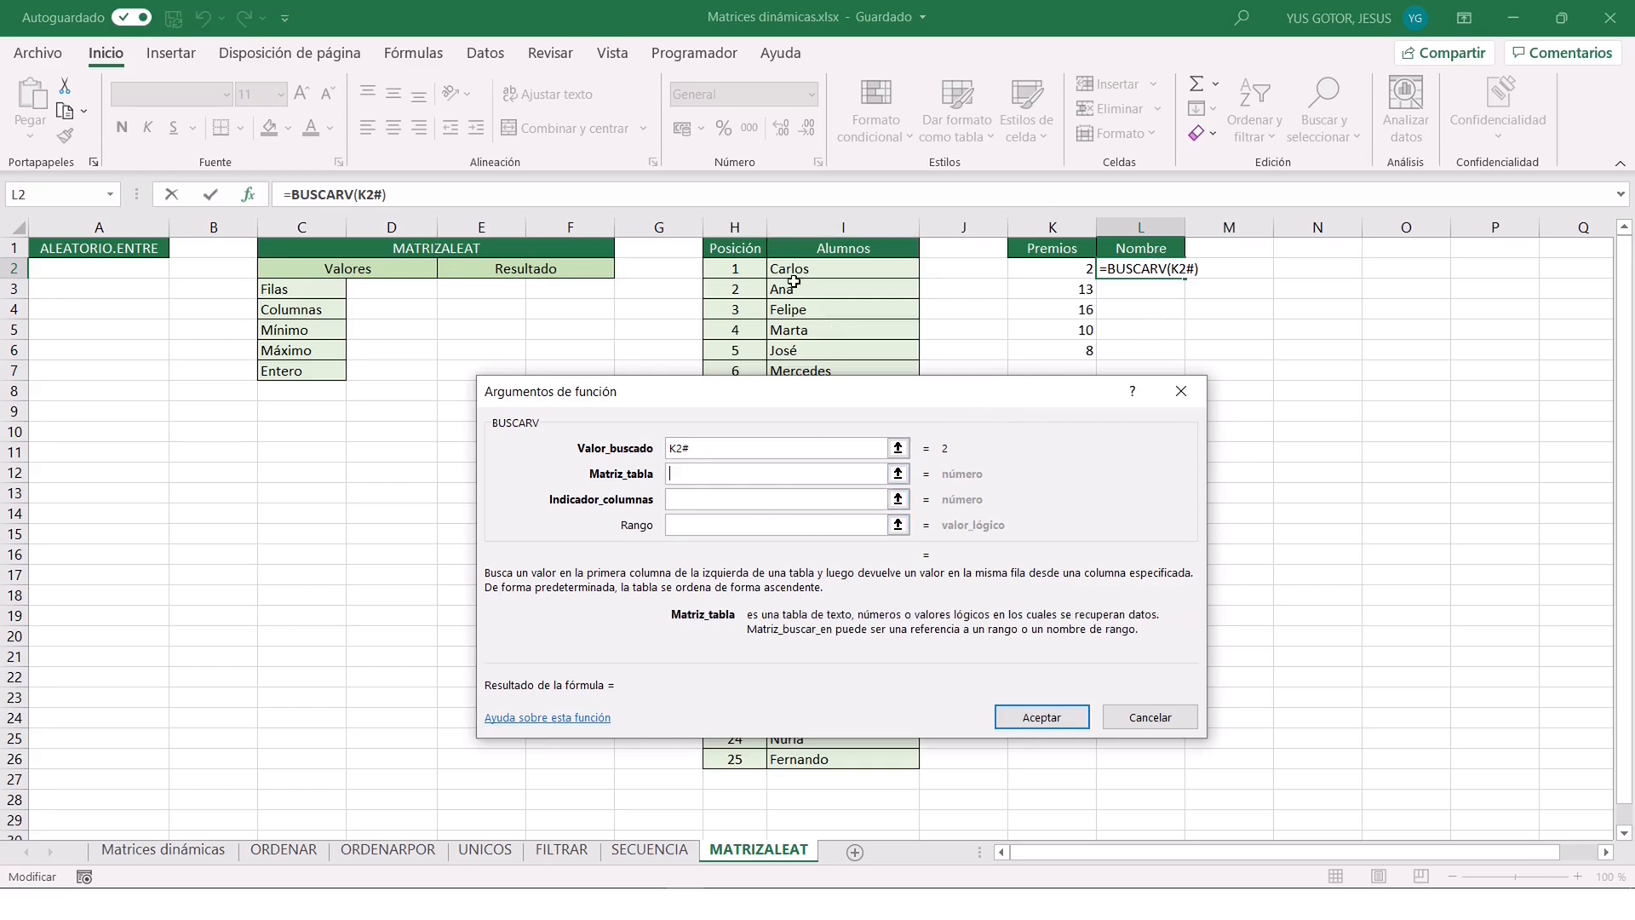
drag(724, 271, 832, 758)
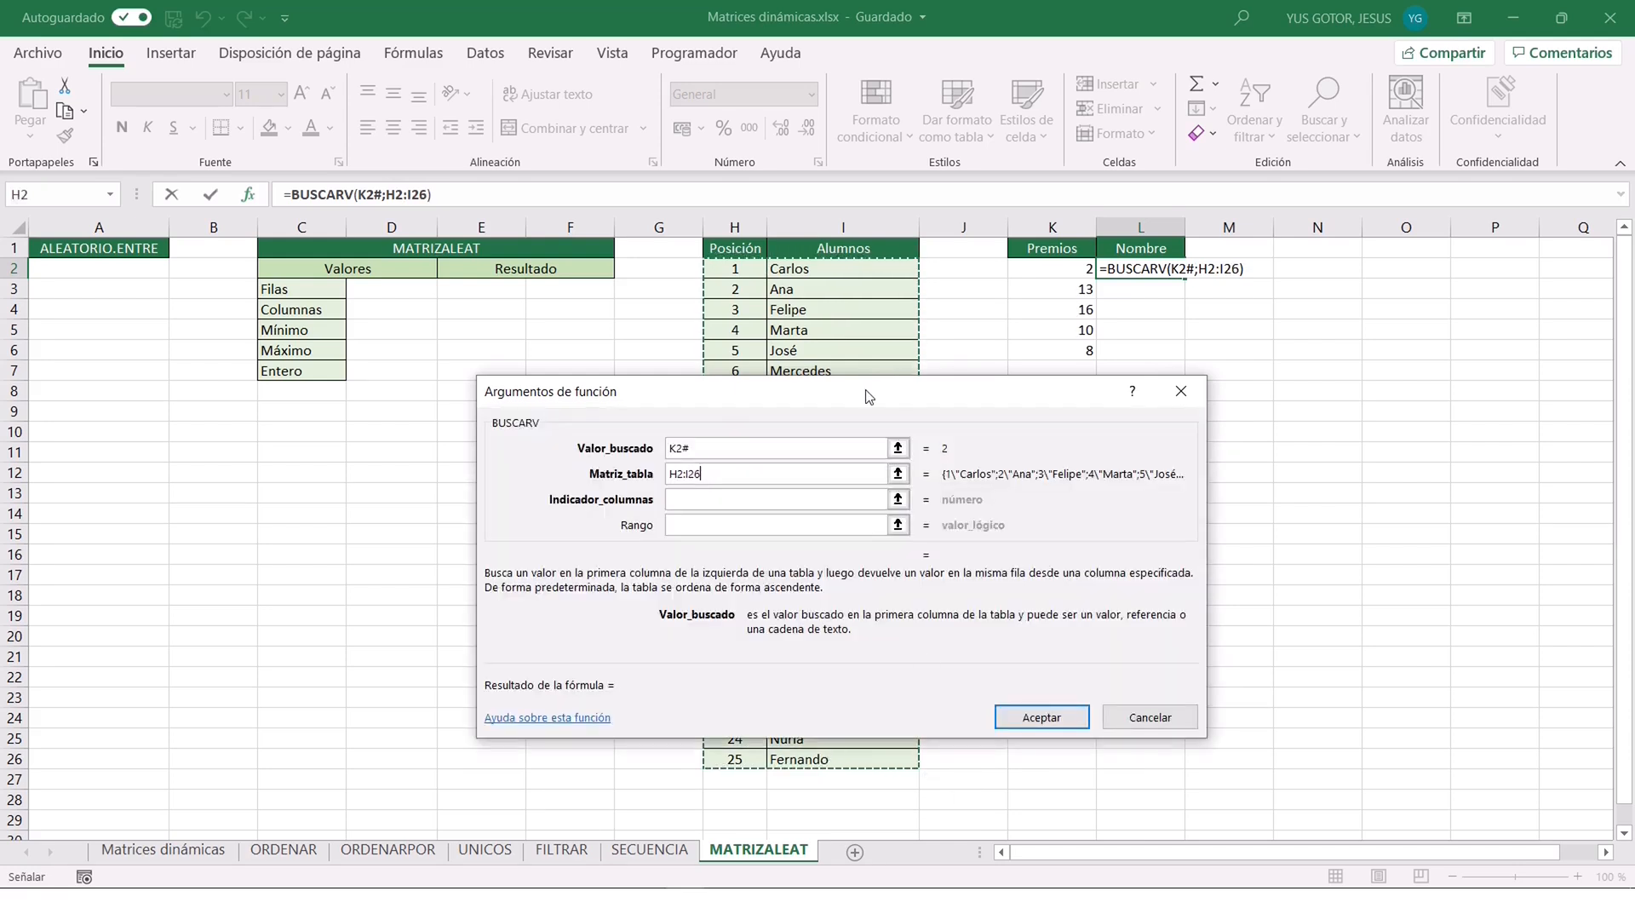
key(Tab)
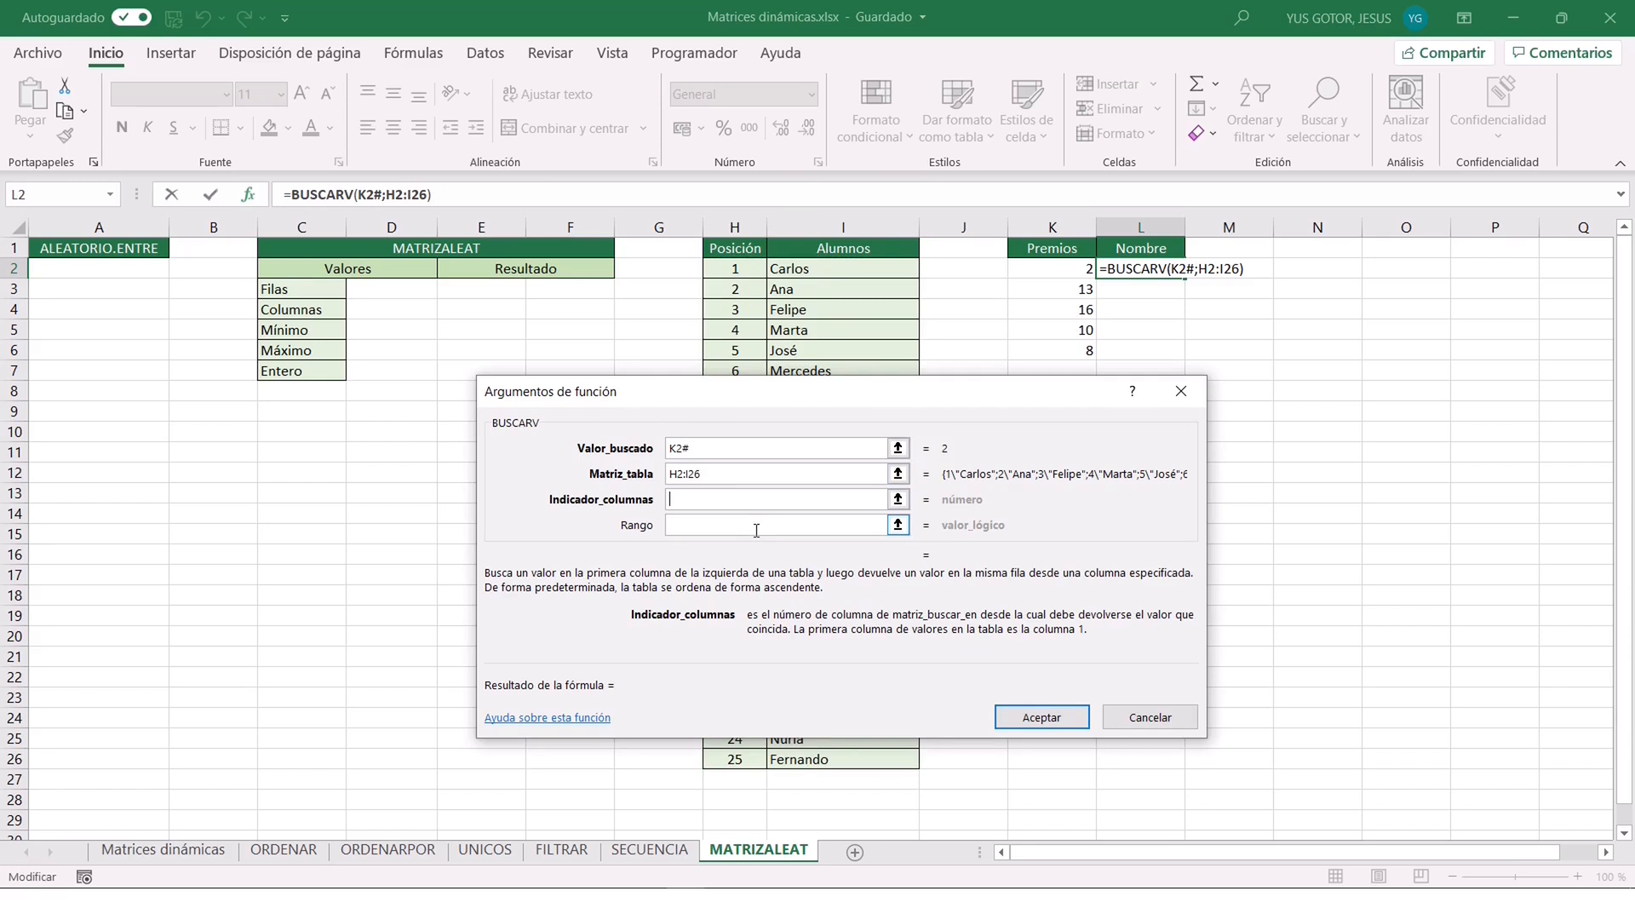
text(2)
key(Tab)
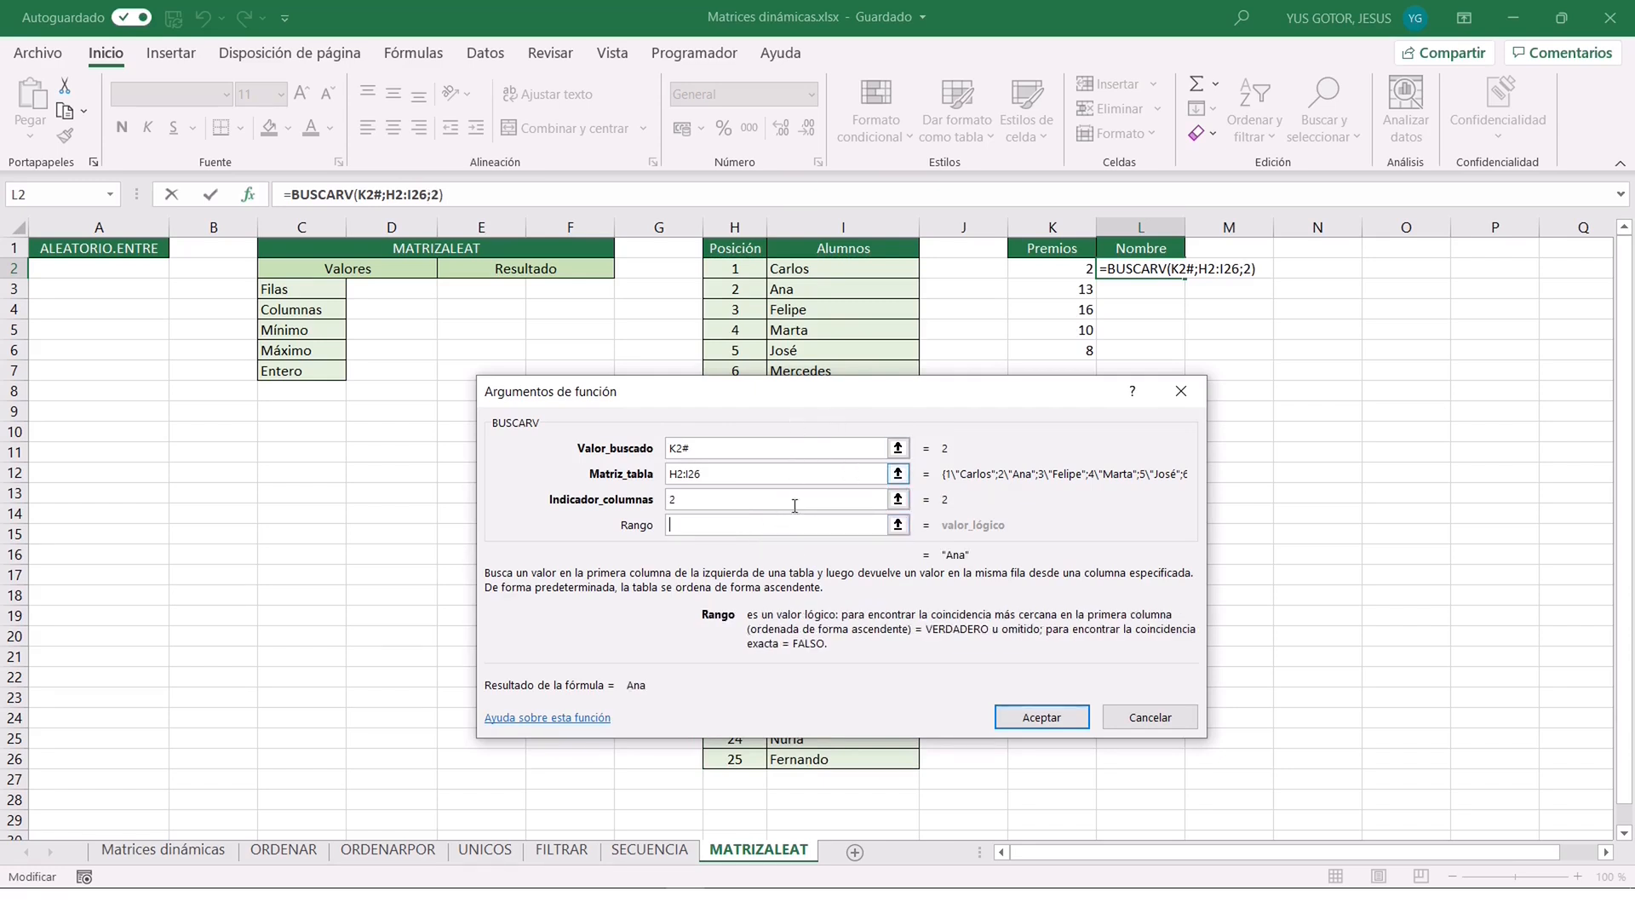
text(FALSO)
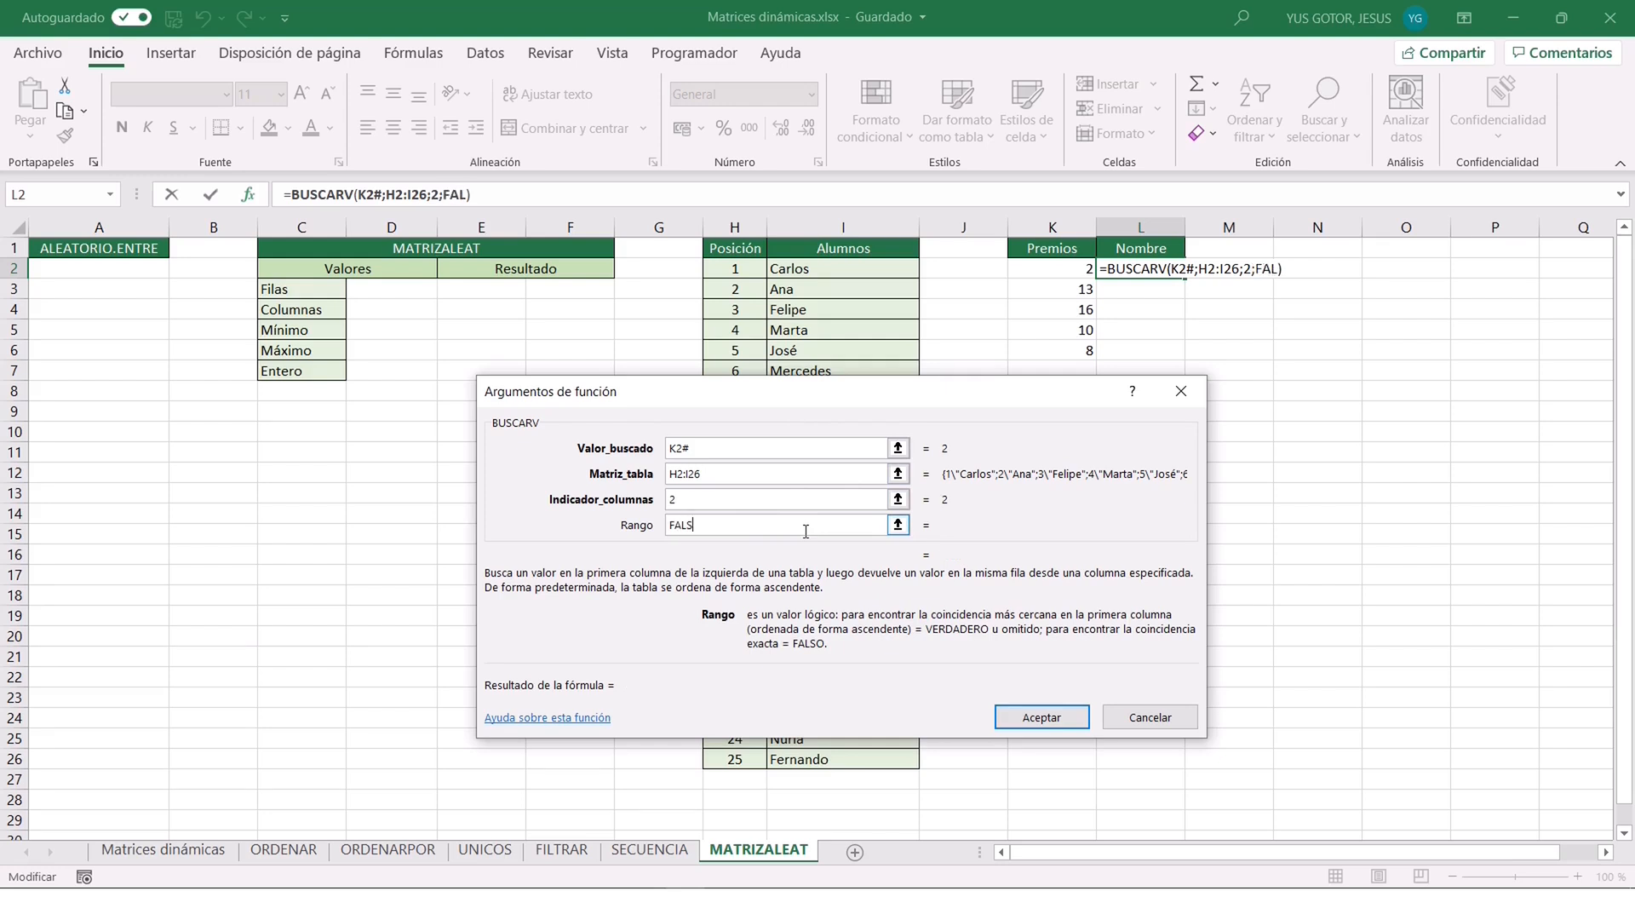
click(1033, 720)
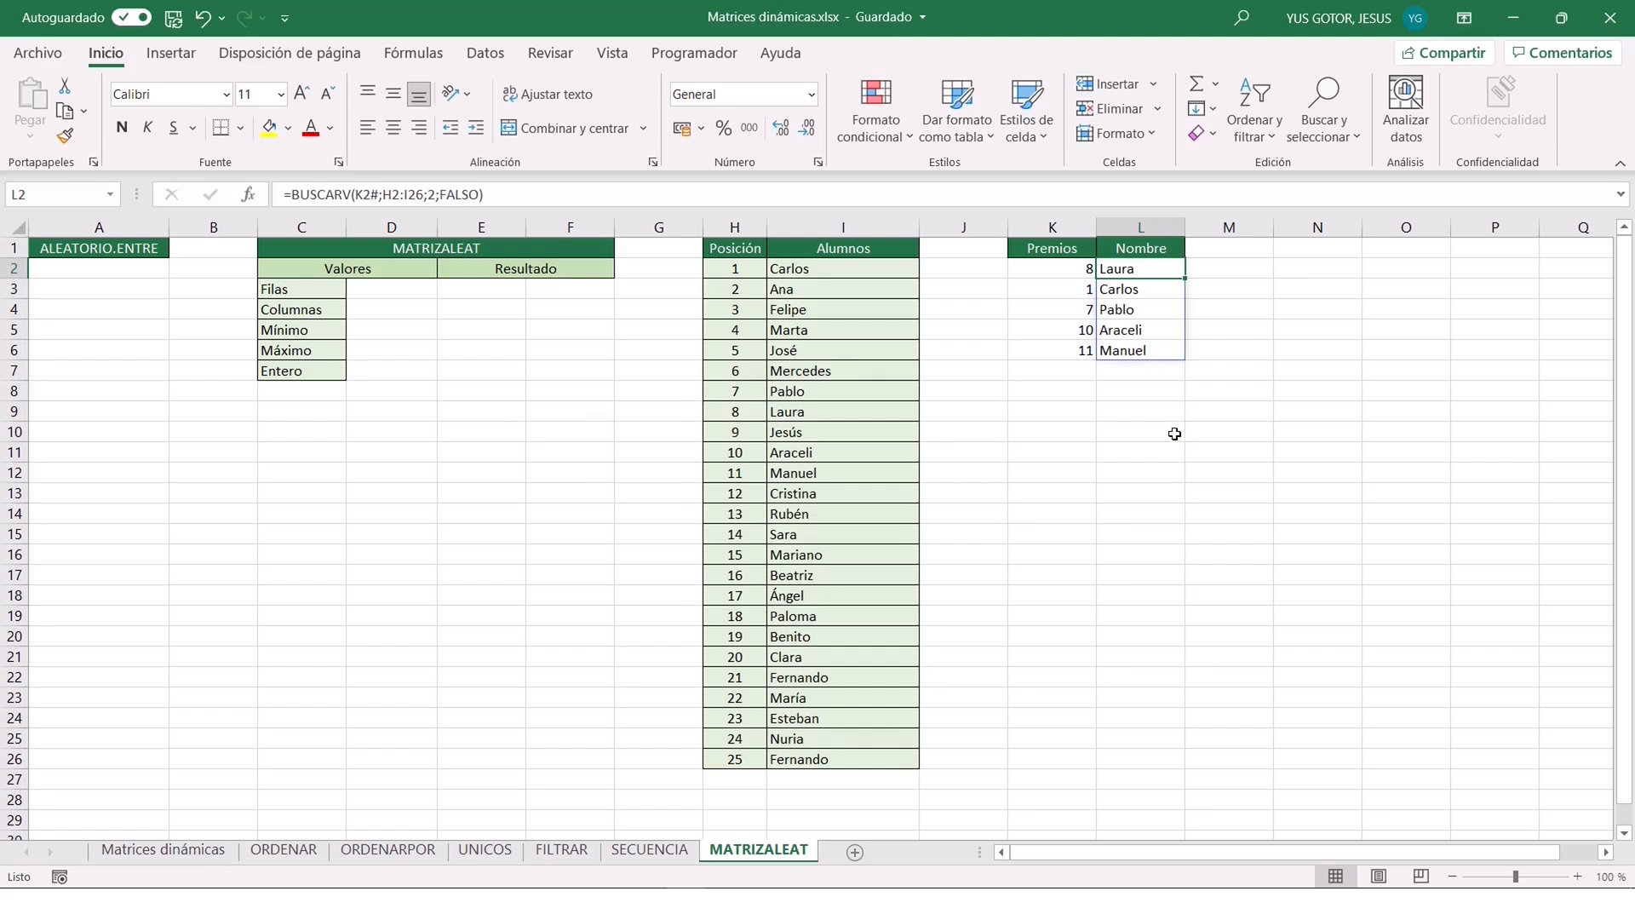
Recalculate the sheet several times to redraw the winning numbers and names under Premios and Nombre.
key(F9)
key(F9)
key(F9)
key(F9)
key(F9)
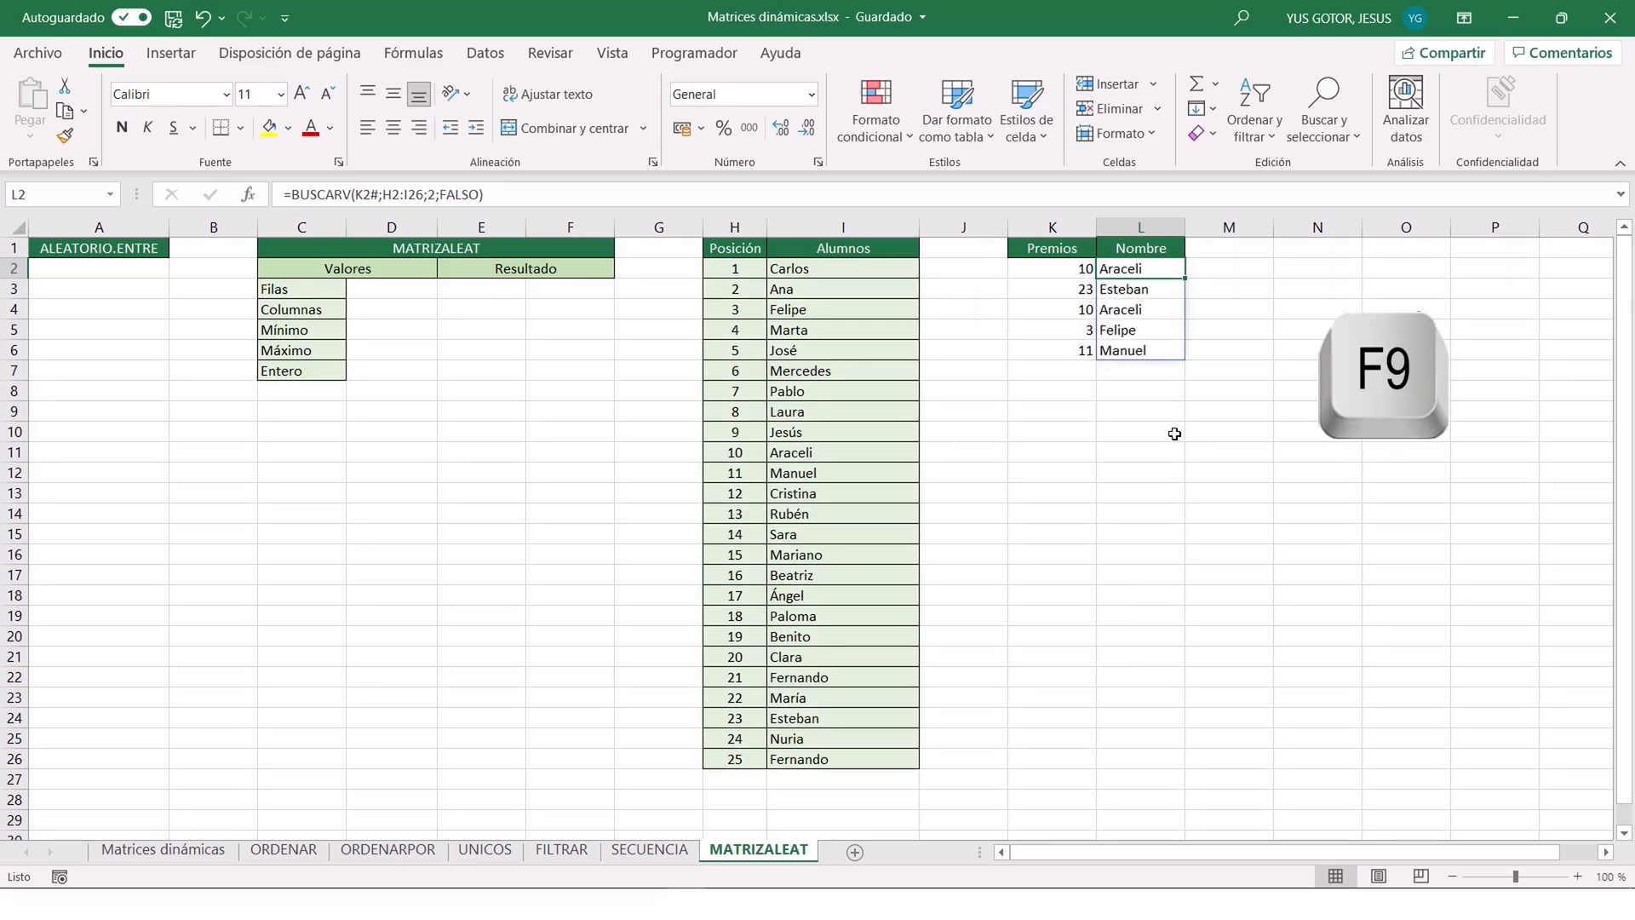
key(F9)
key(F9)
key(F9)
key(F9)
key(F9)
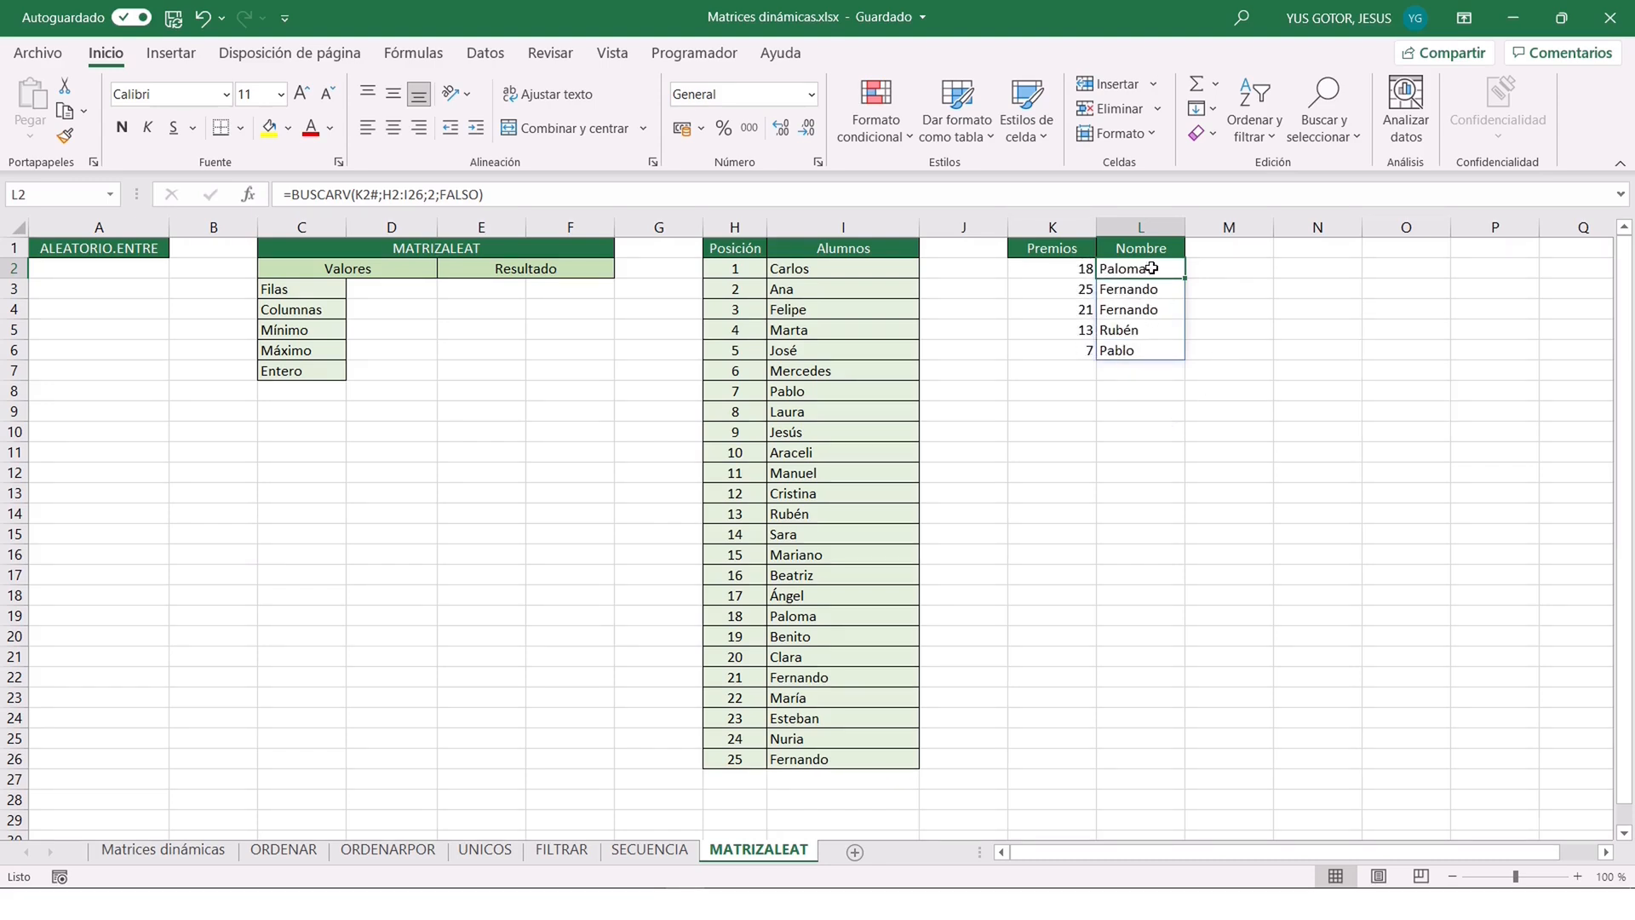
Change the Filas argument of the MATRIZALEAT formula in K2 to 10.
click(1065, 268)
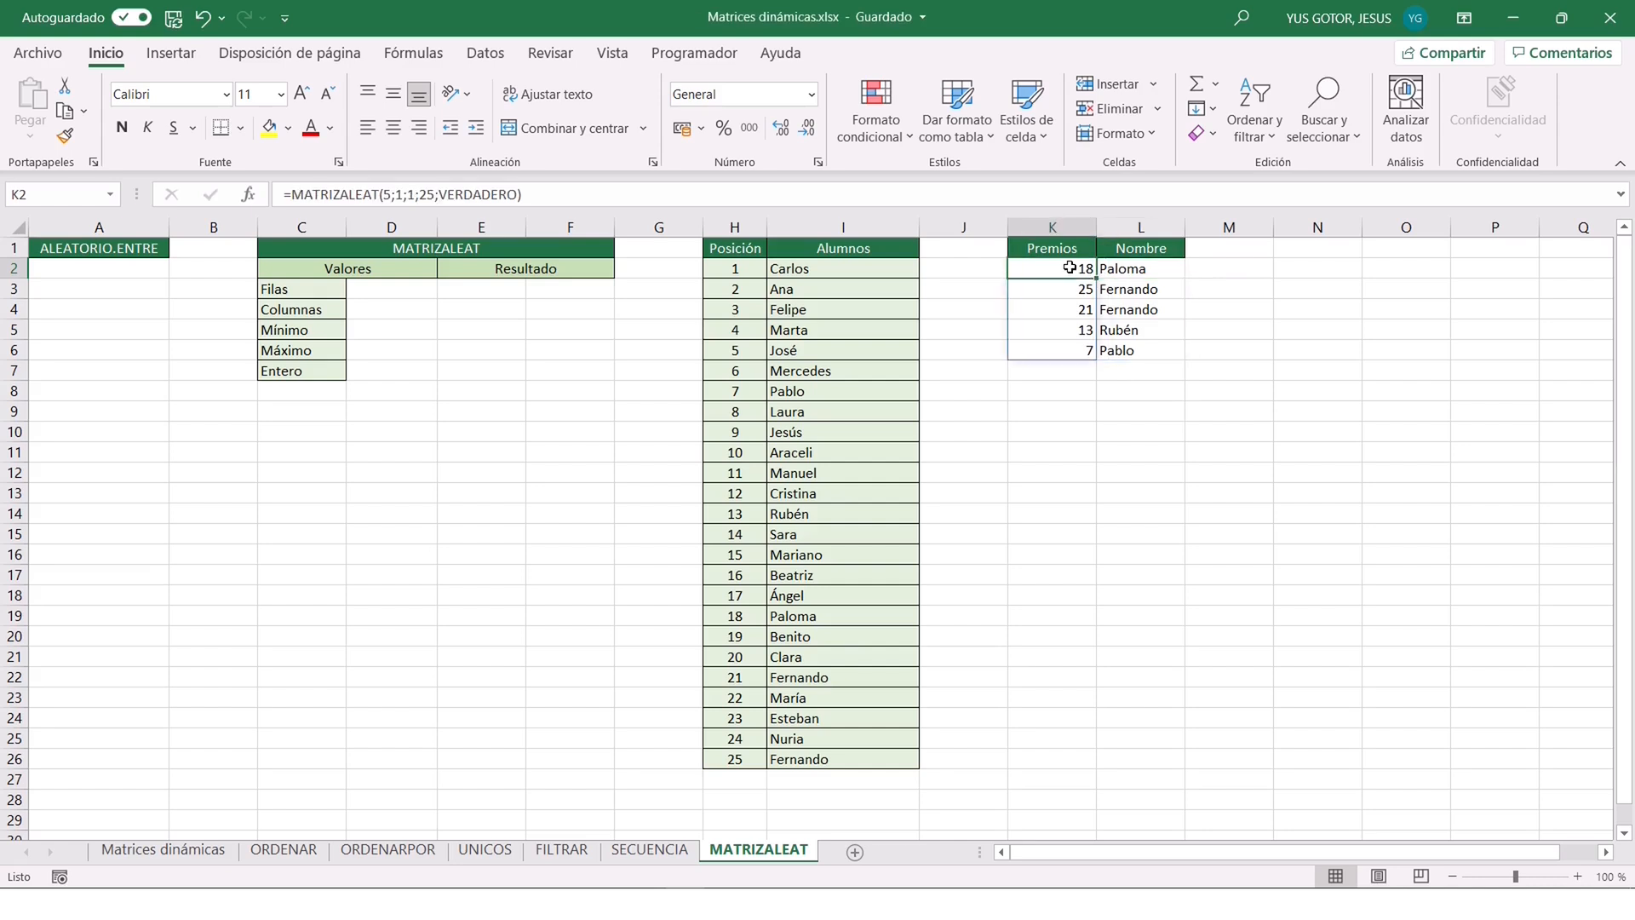
click(387, 194)
key(BackSpace)
text(10)
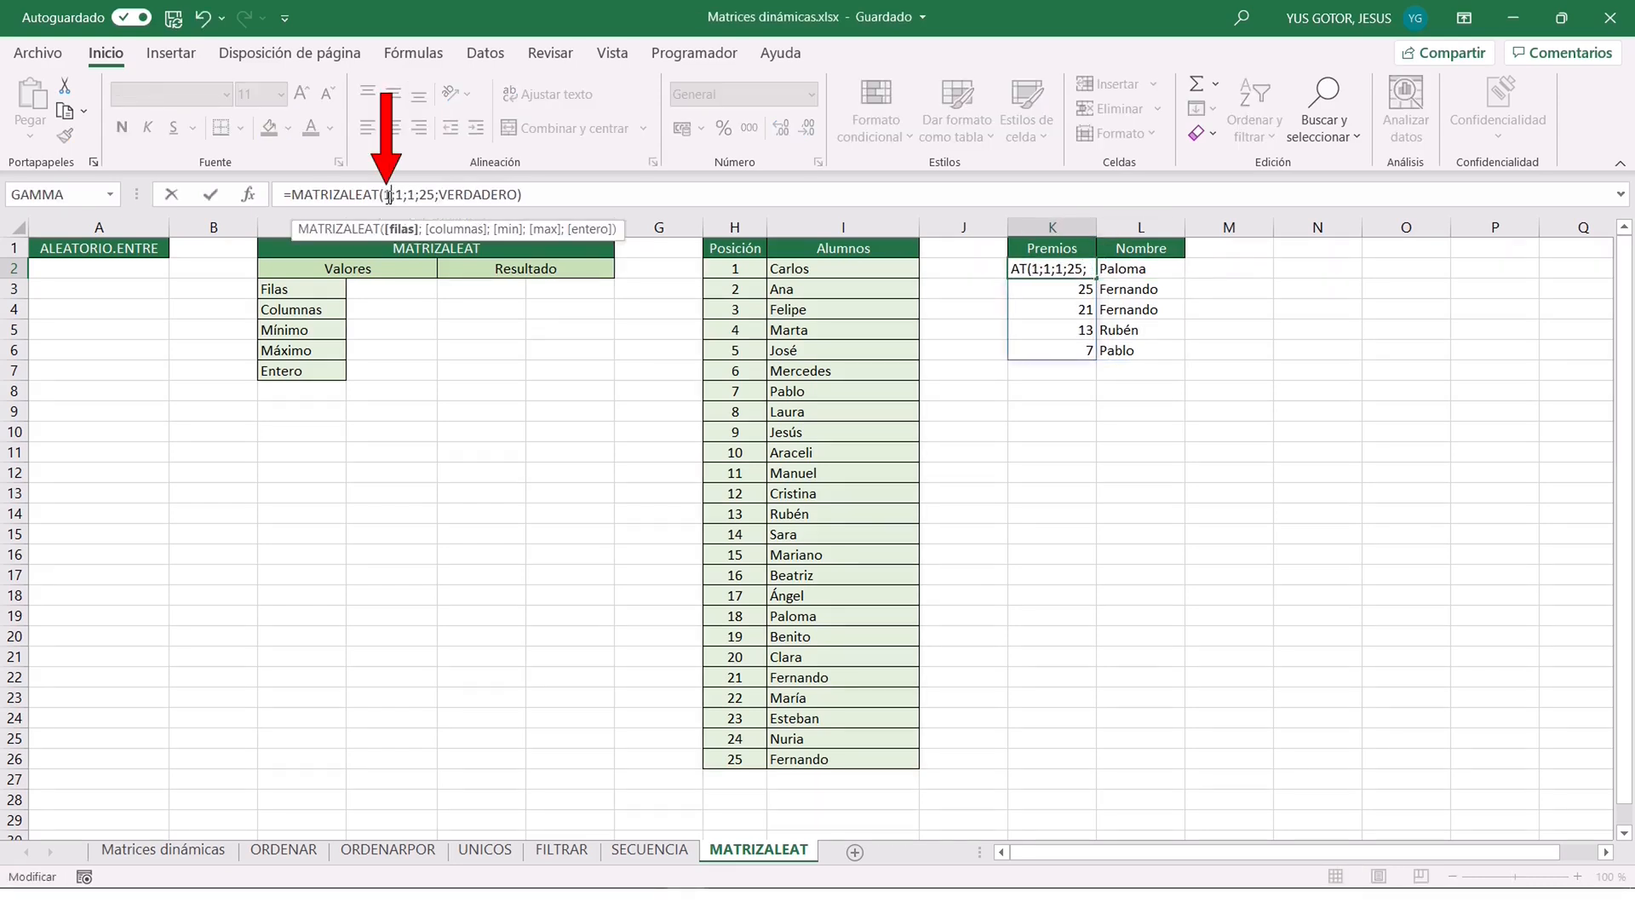
key(Return)
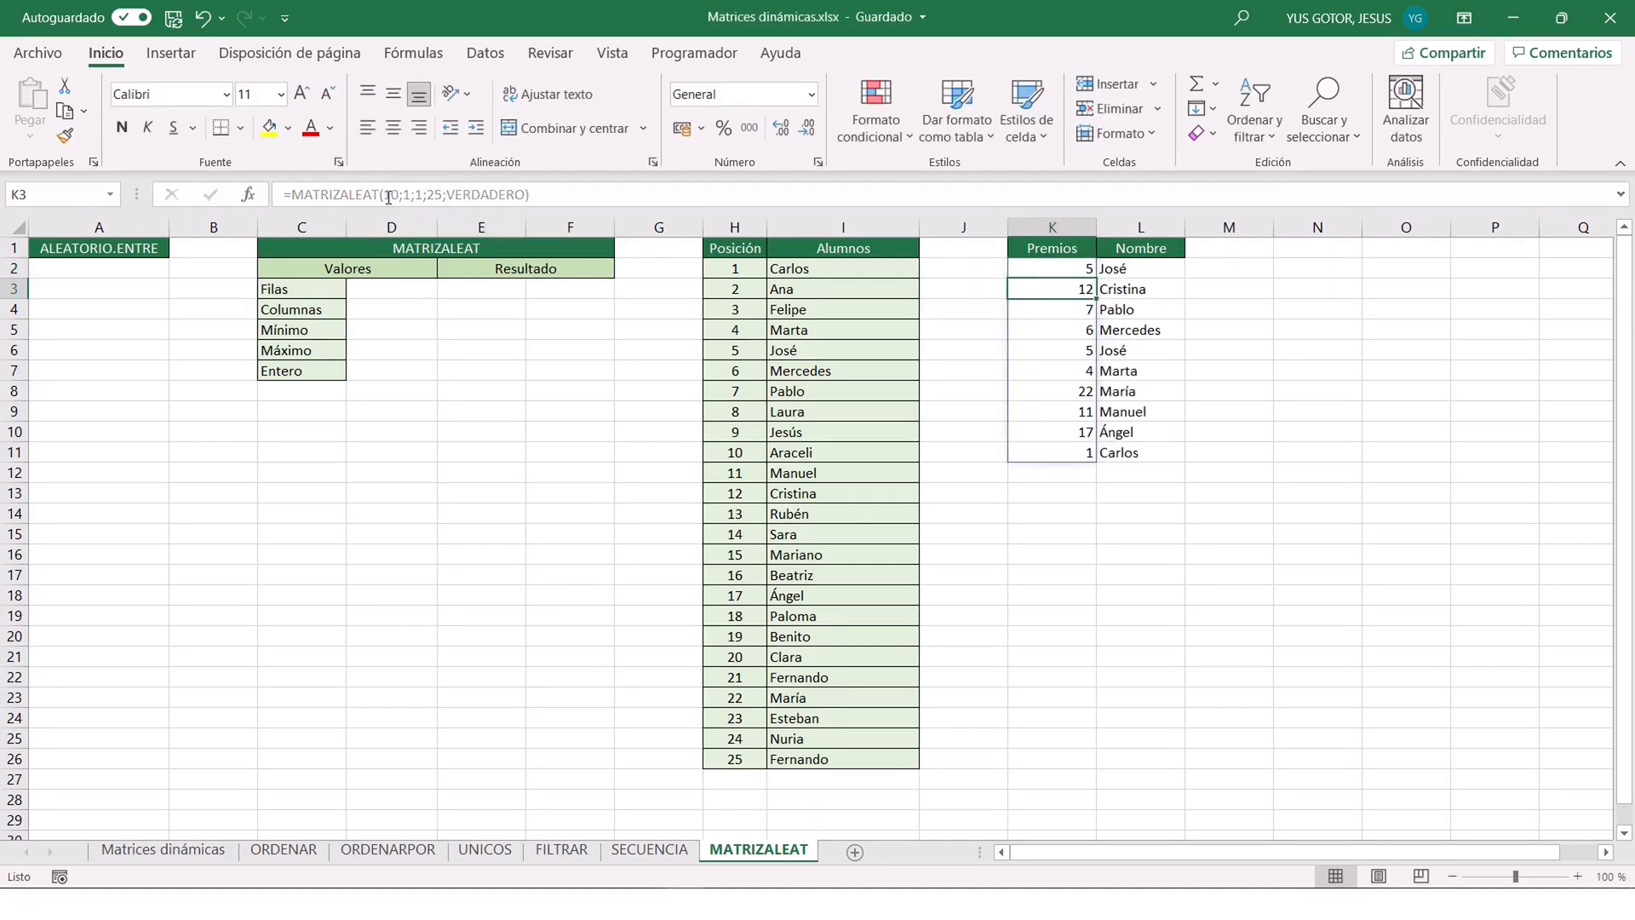
Set the Filas argument of the MATRIZALEAT formula in K2 to 3.
click(1057, 273)
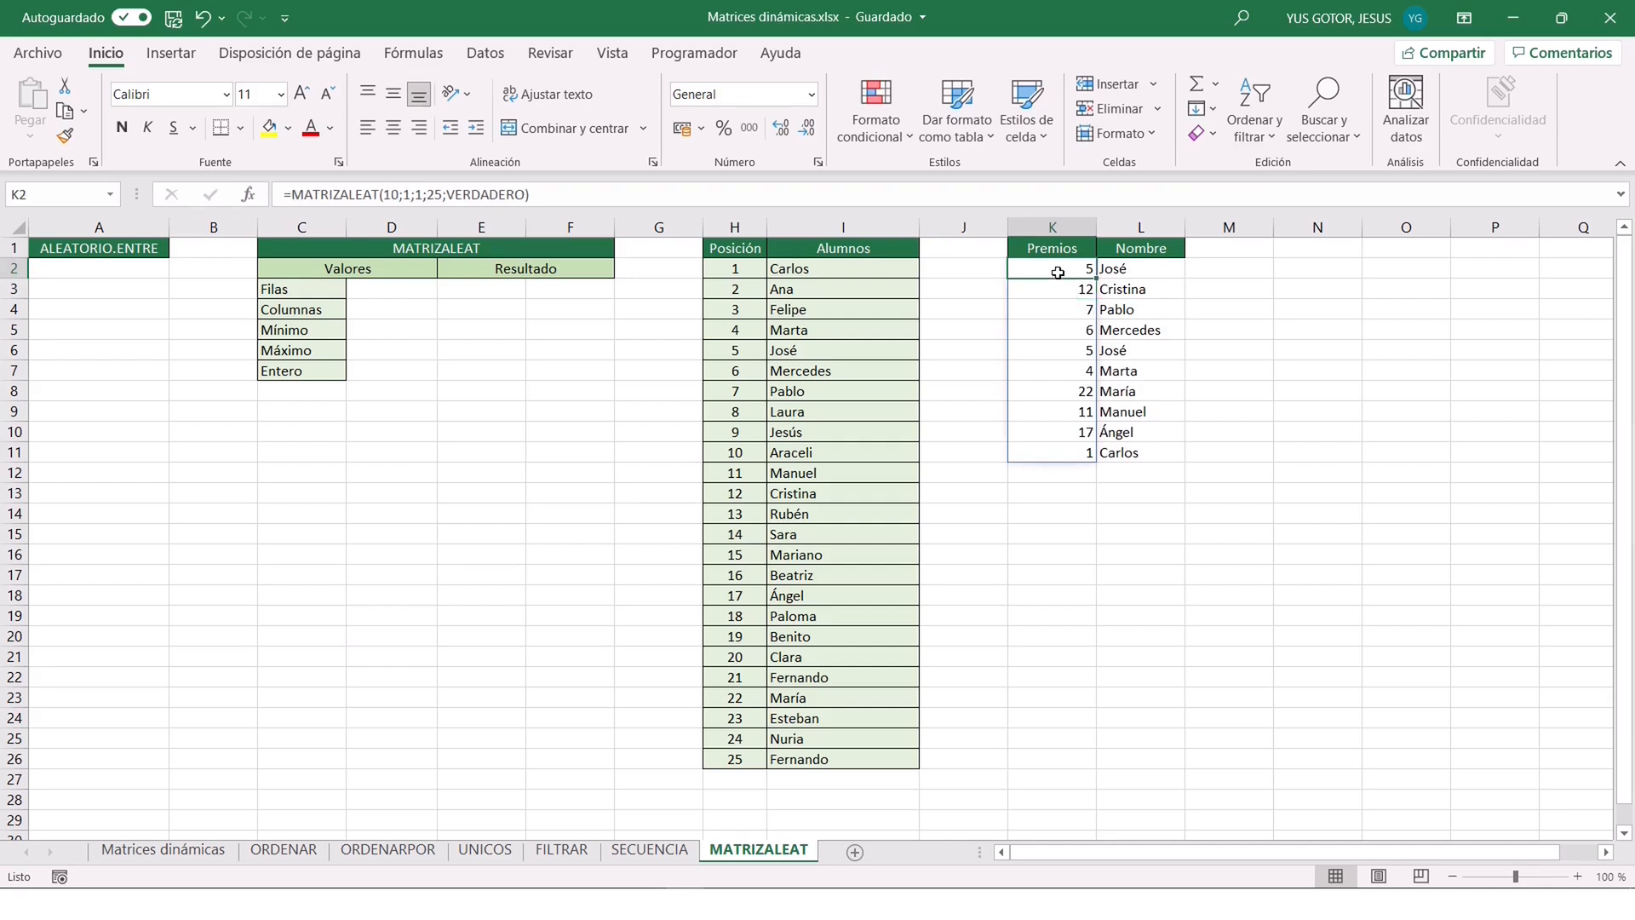
click(396, 194)
key(BackSpace)
key(BackSpace)
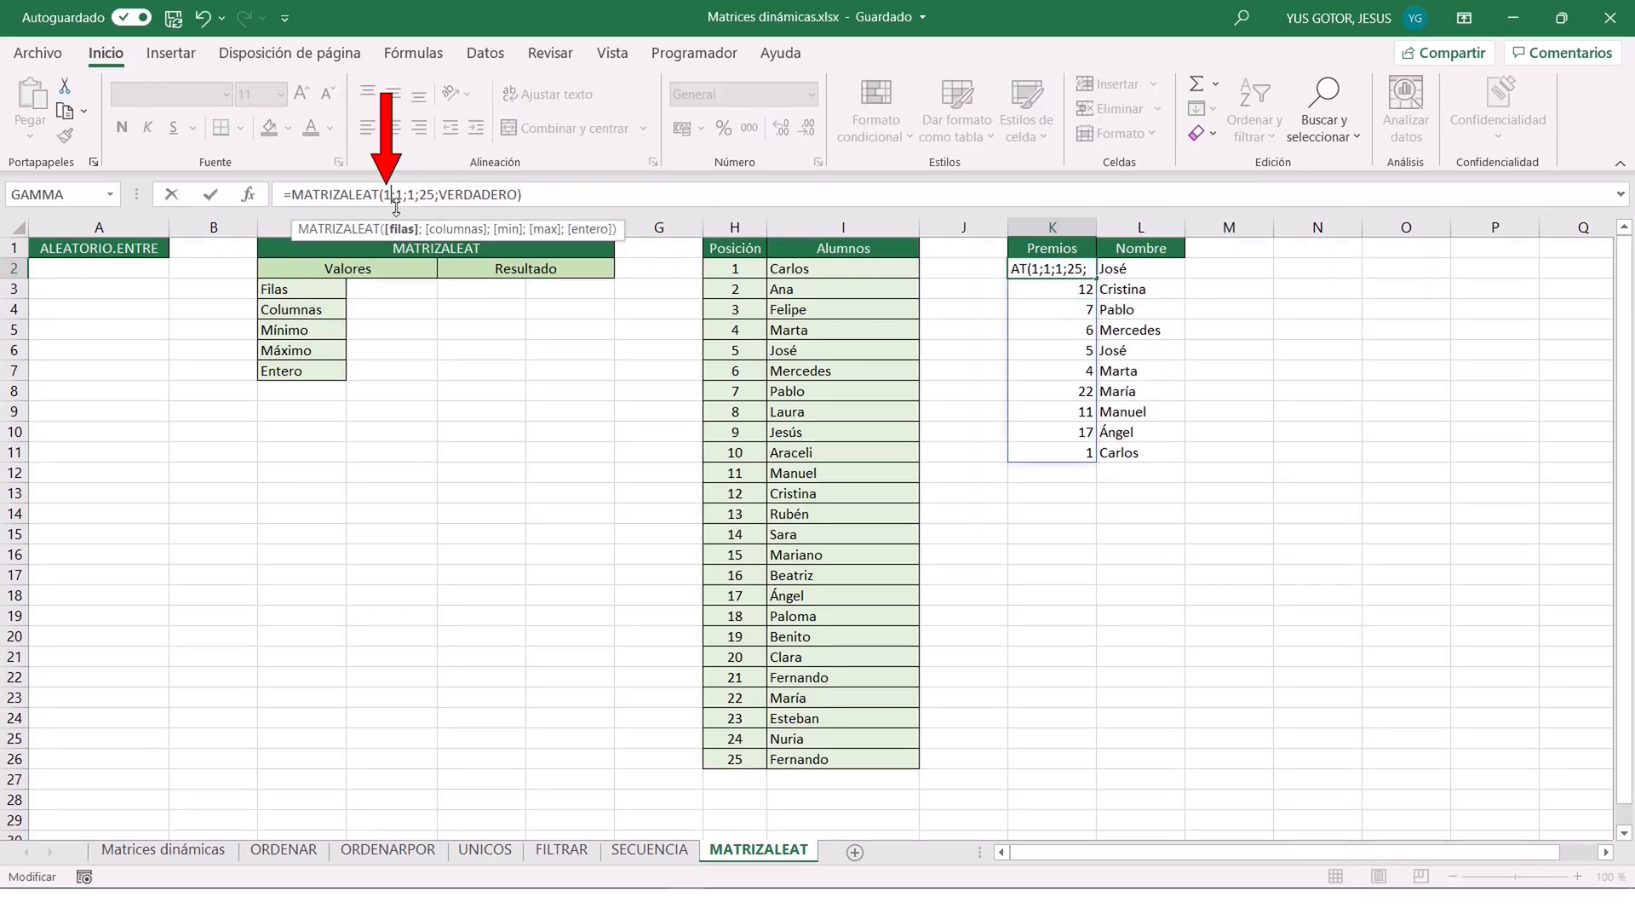
text(3)
key(Return)
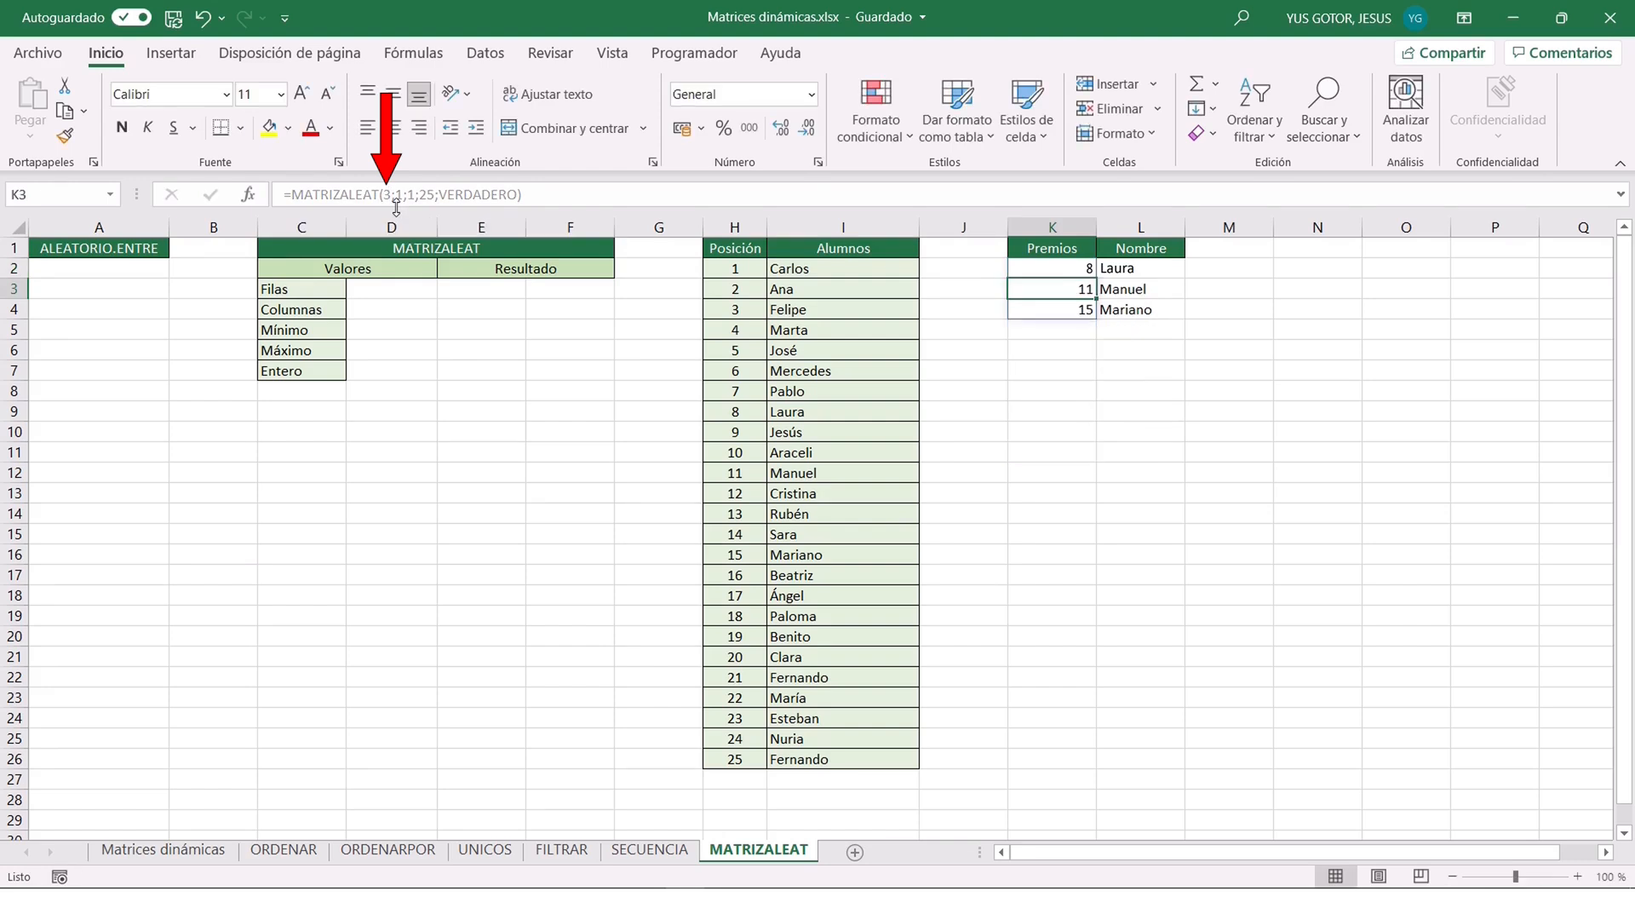